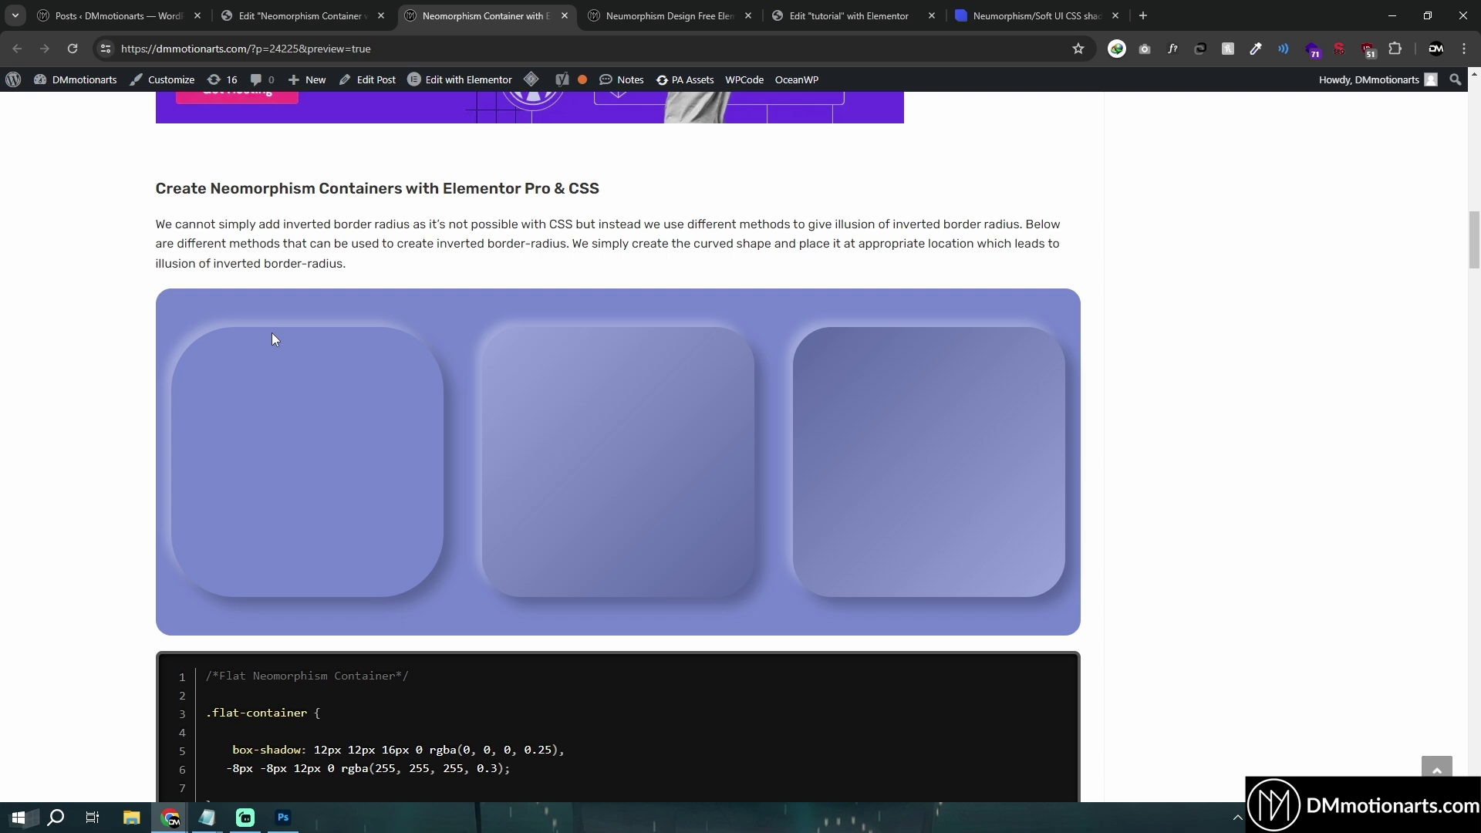
# Step: Examine the basic neomorphism containers and the flat styles with and without border, including their CSS, in the post preview
pyautogui.scroll(-1, 247, 360)
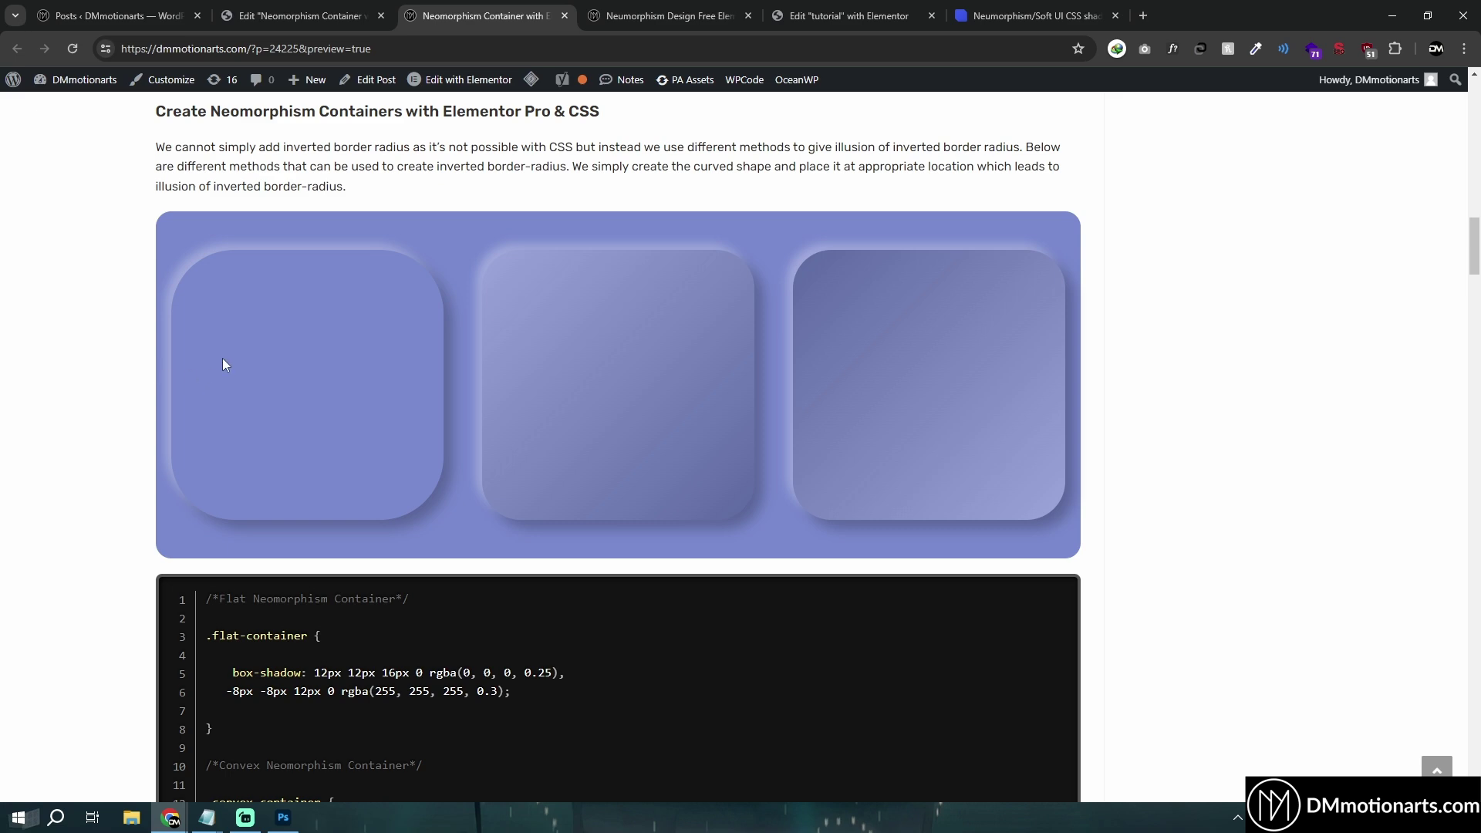
pyautogui.scroll(-10, 444, 541)
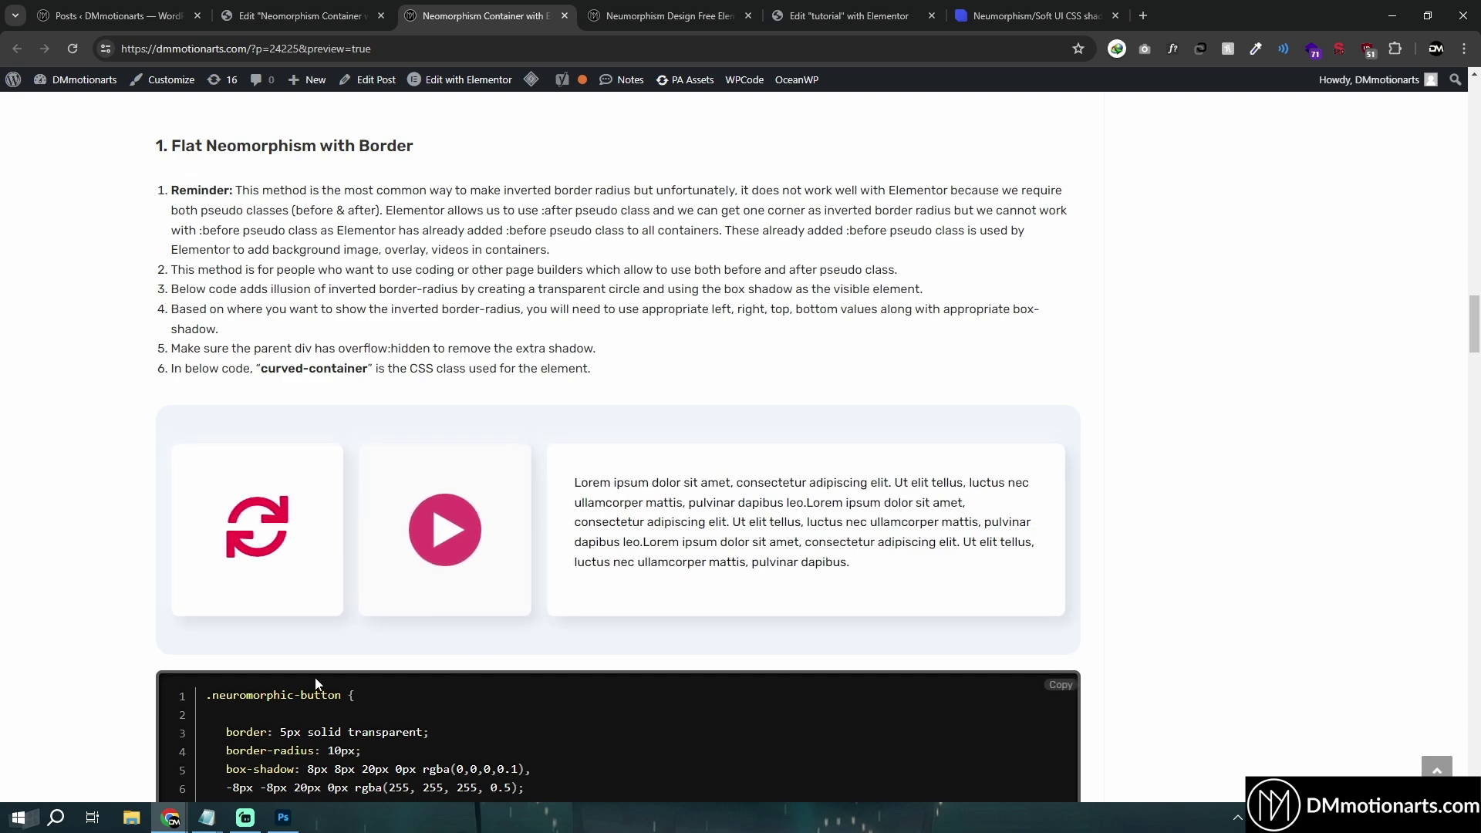
pyautogui.scroll(-2, 249, 409)
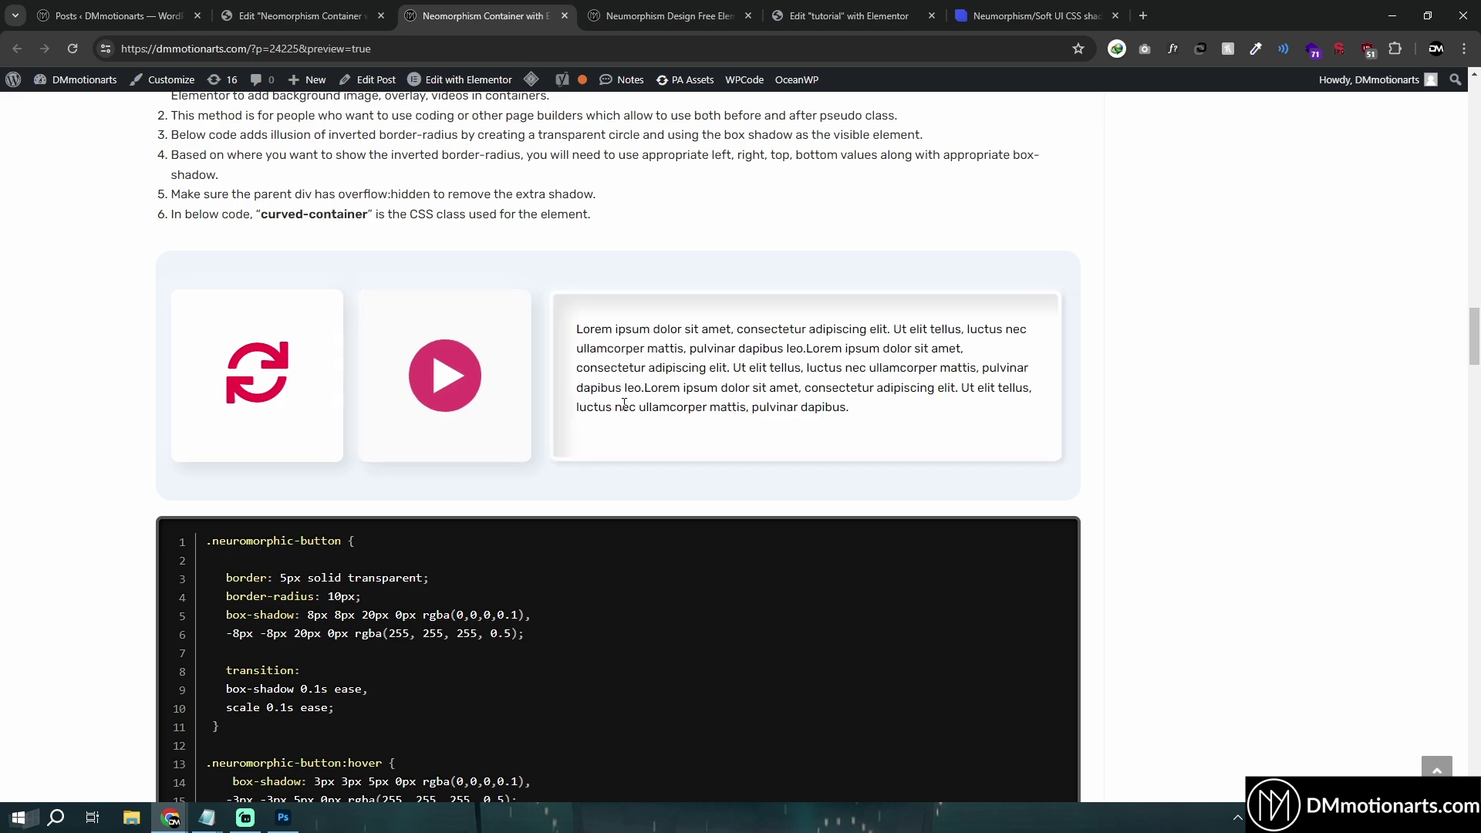
pyautogui.scroll(-9, 277, 502)
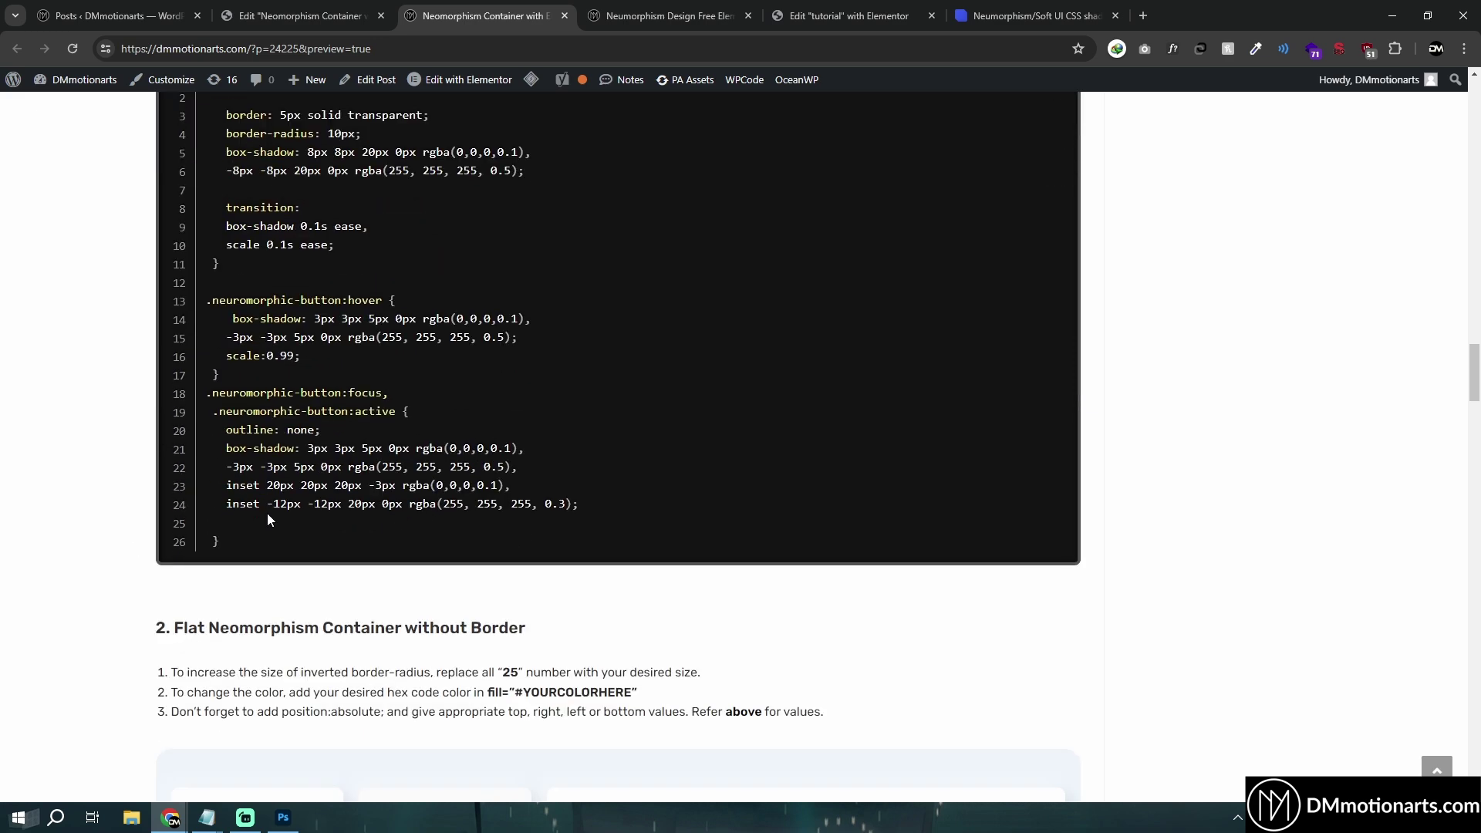
pyautogui.scroll(-2, 283, 516)
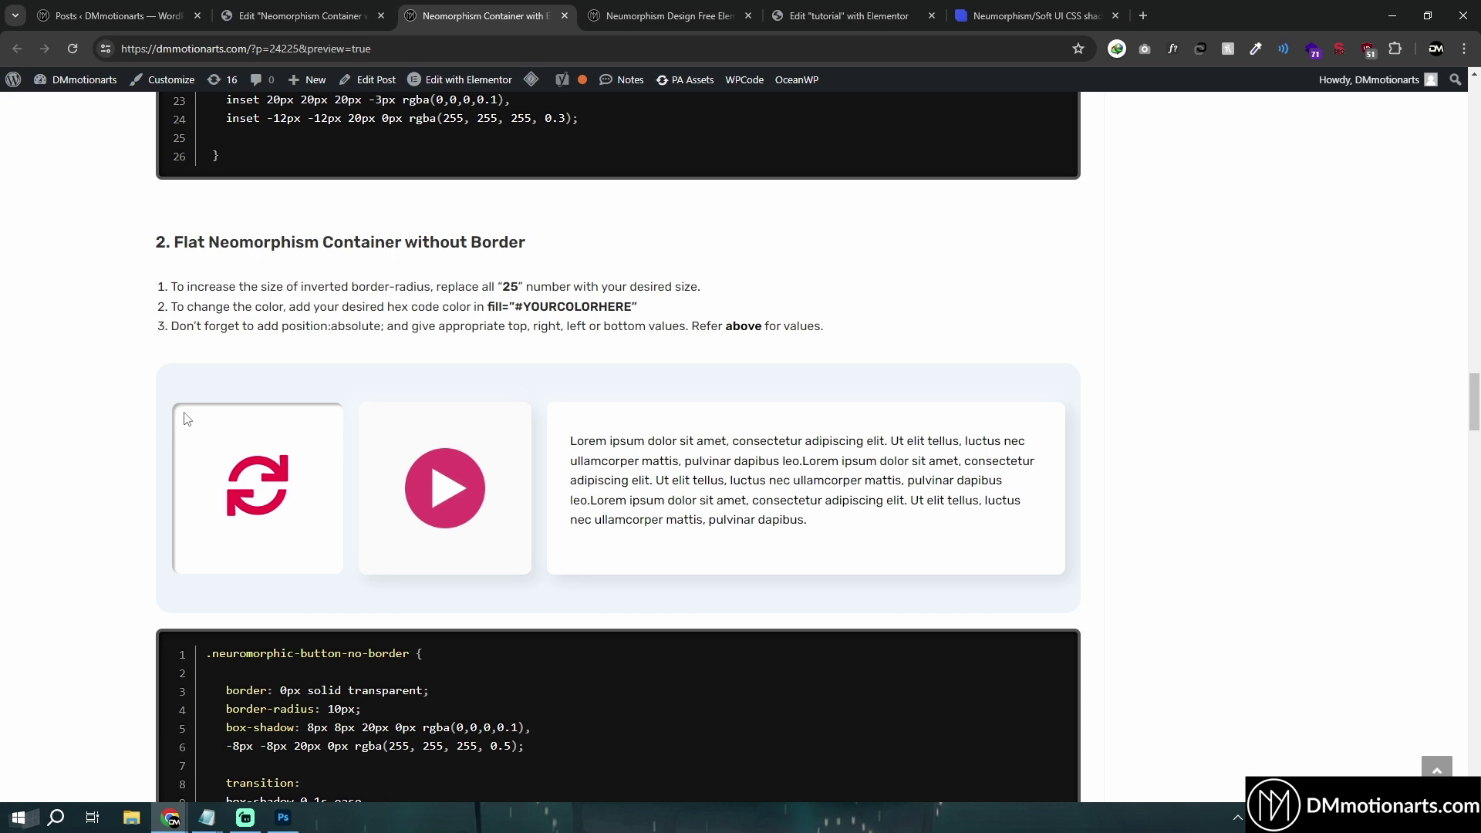
pyautogui.scroll(12, 115, 486)
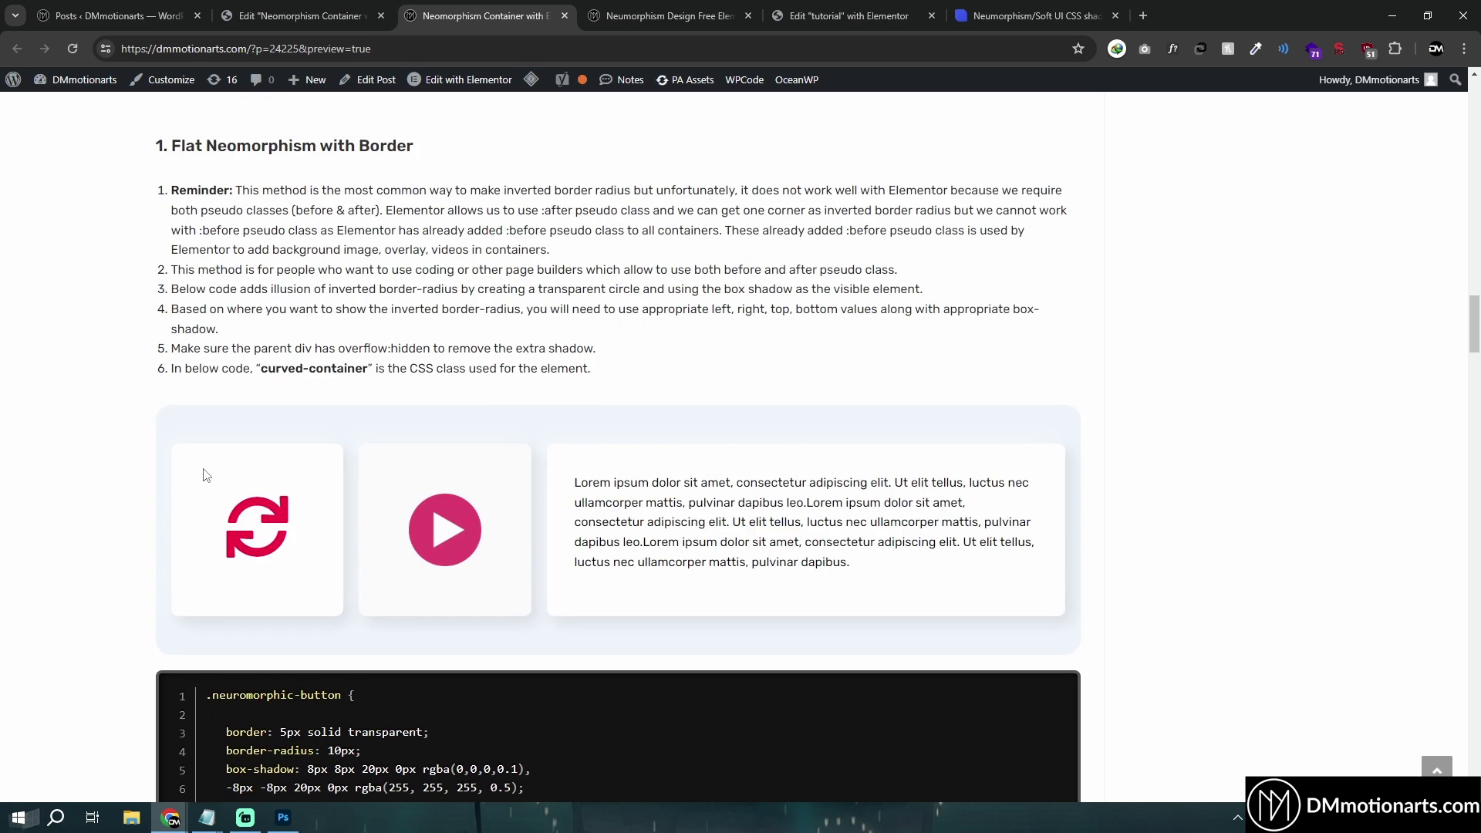
pyautogui.scroll(-12, 265, 635)
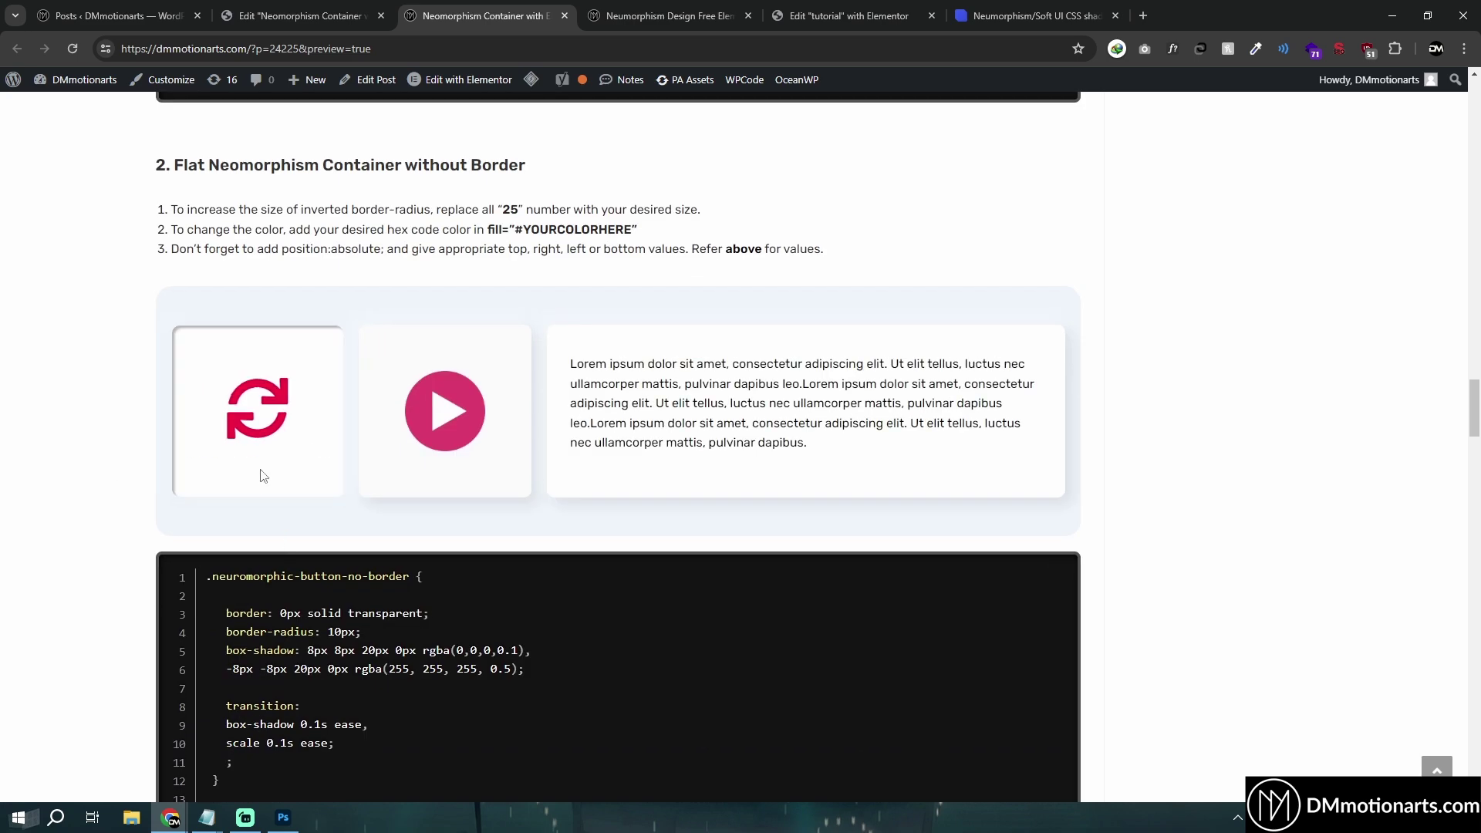
pyautogui.scroll(-12, 638, 463)
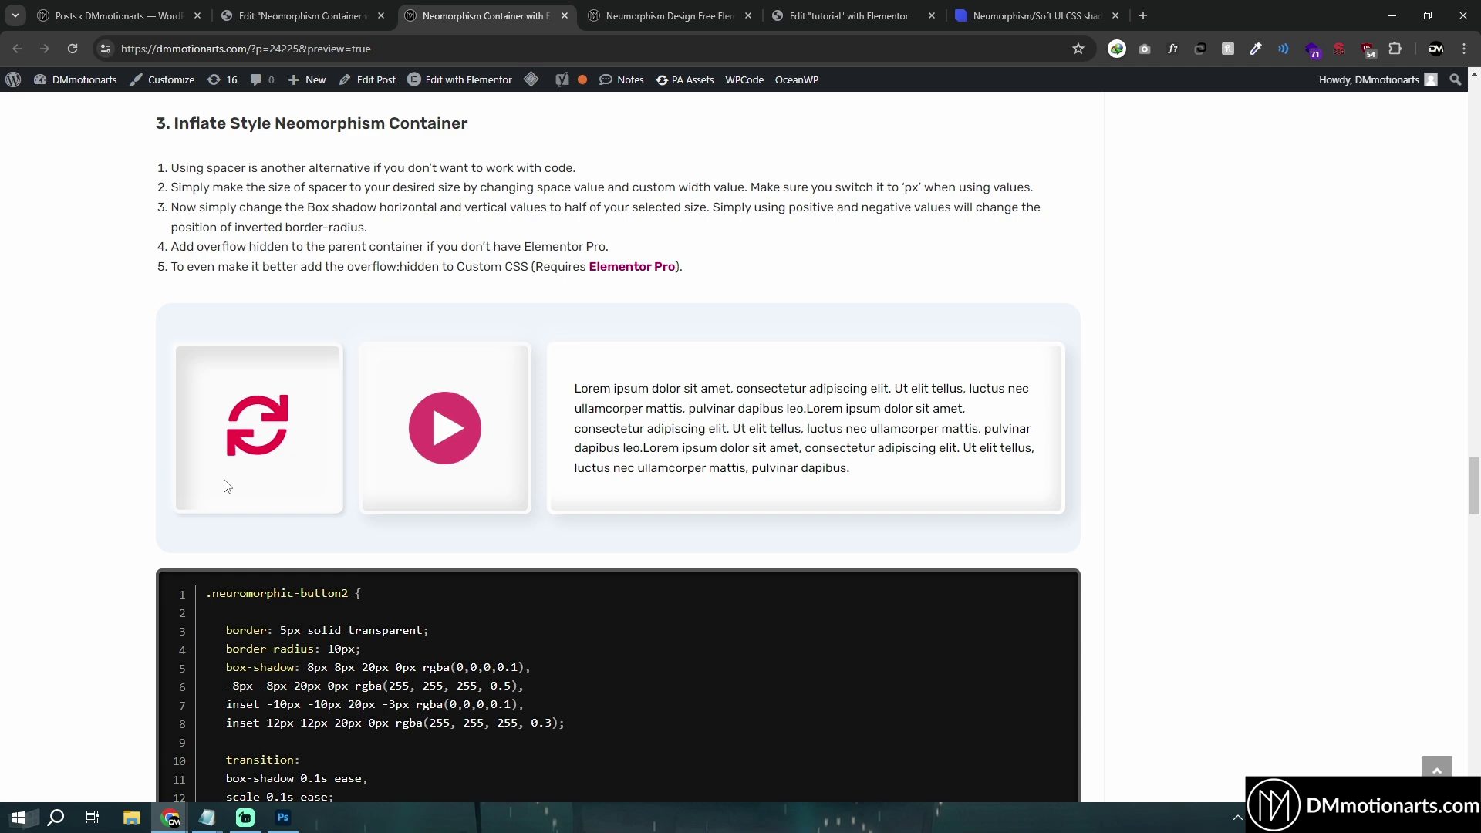
# Step: Examine the Inflate Style and Dark Flat Neomorphism Container examples together with their CSS code
pyautogui.scroll(-5, 341, 584)
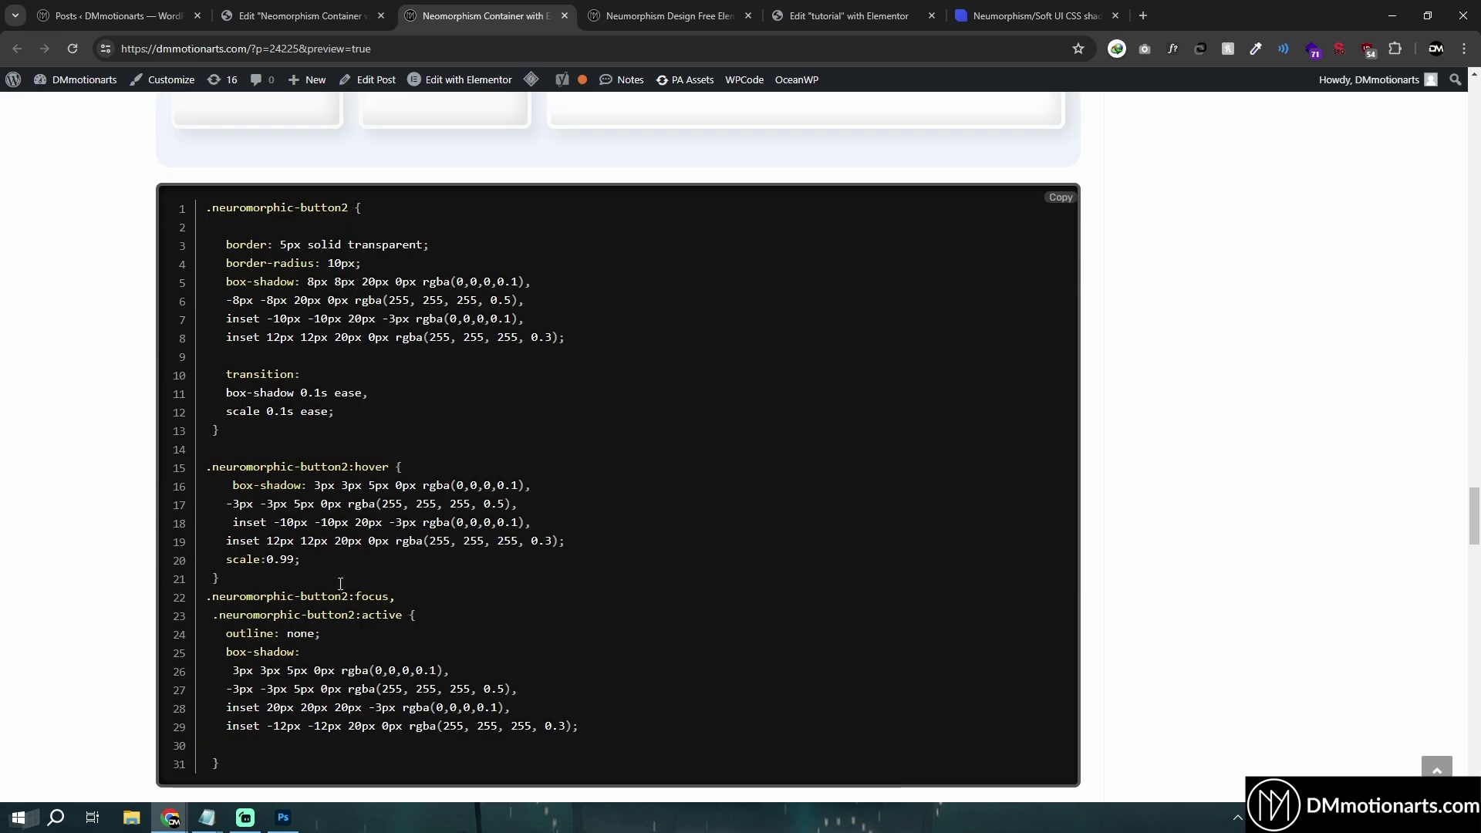
pyautogui.scroll(4, 340, 584)
pyautogui.scroll(-5, 280, 561)
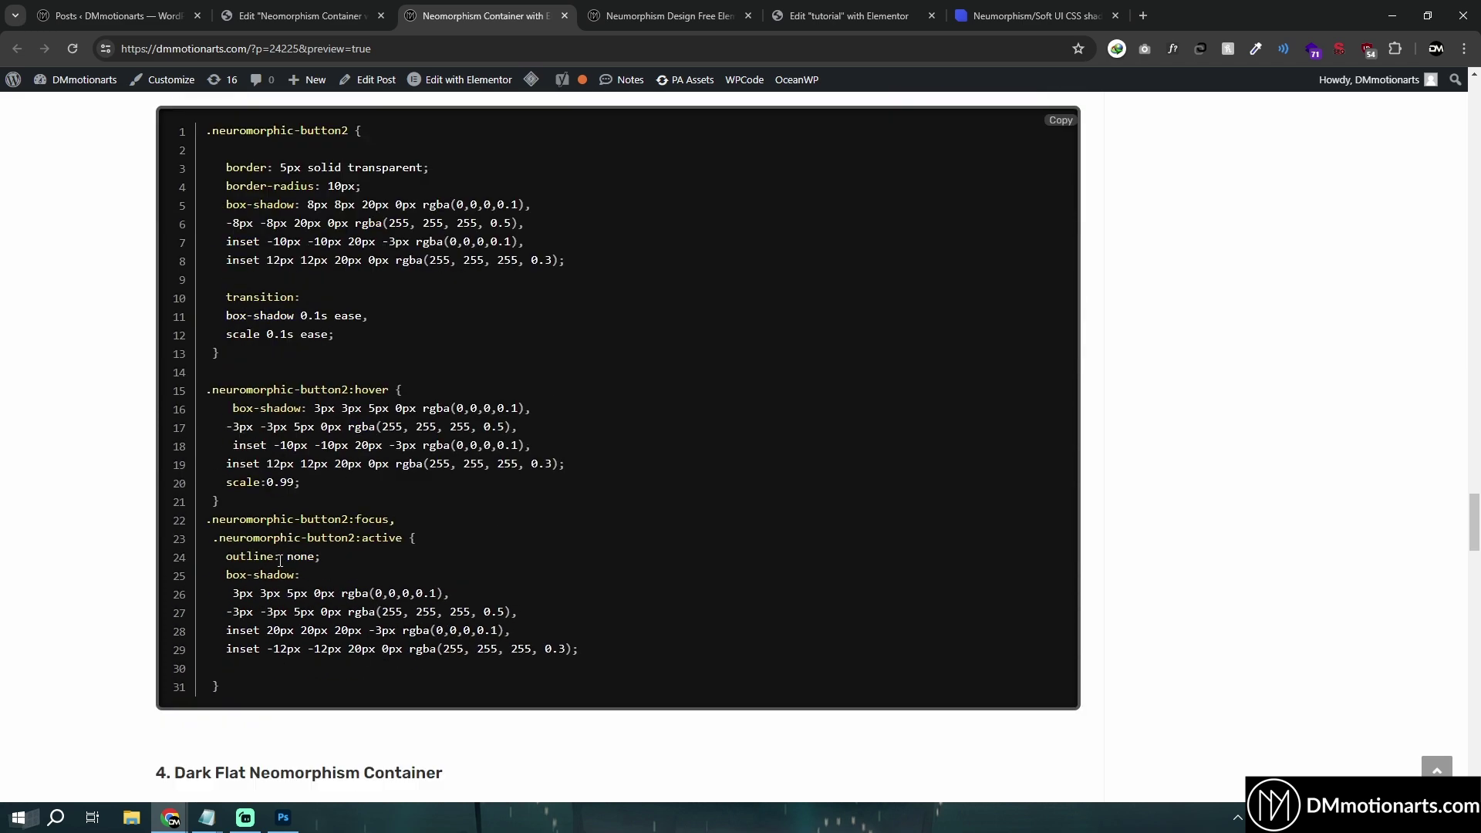
pyautogui.scroll(-7, 280, 561)
pyautogui.scroll(-2, 256, 441)
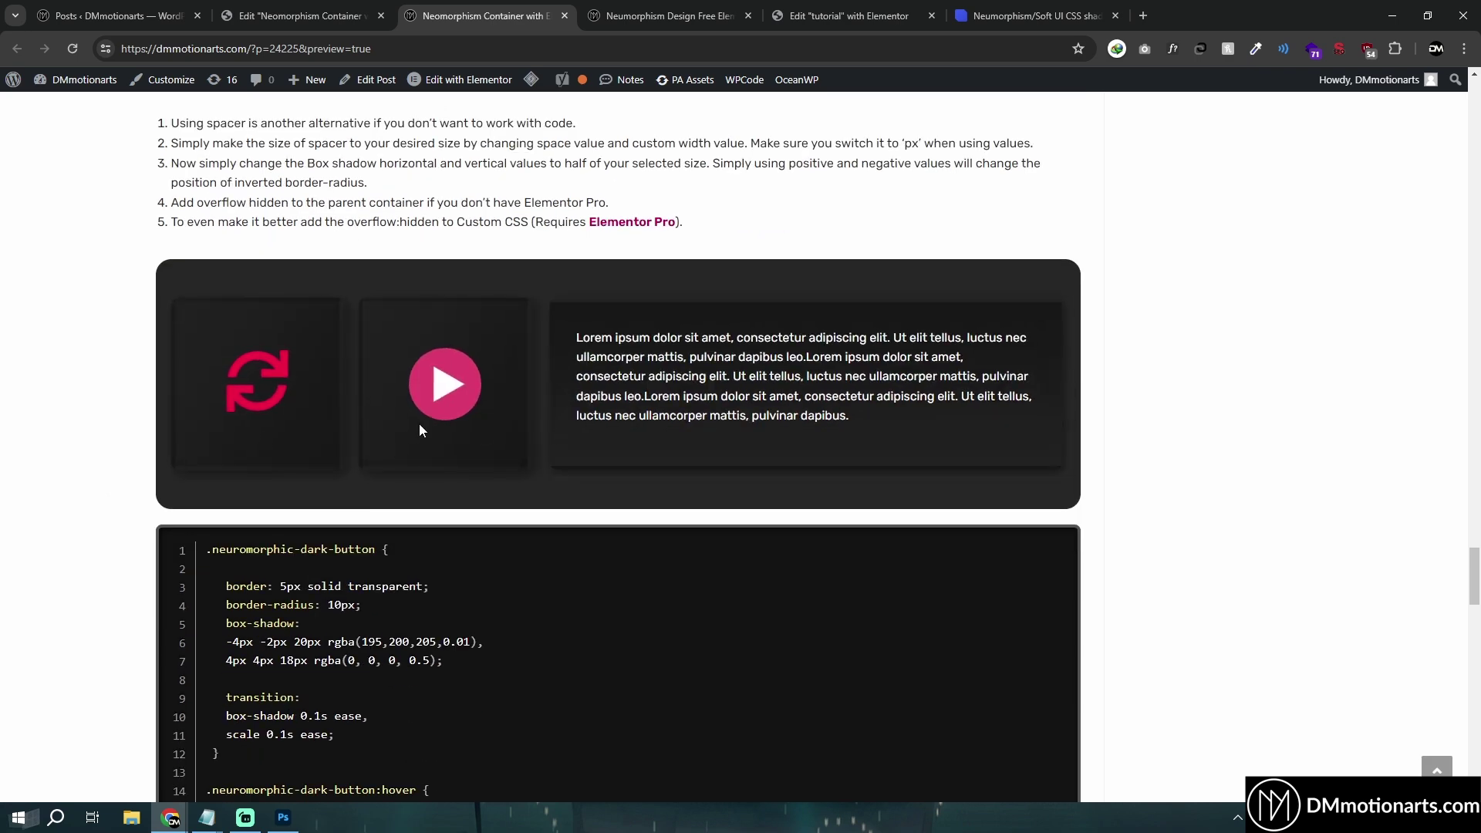
pyautogui.scroll(-6, 89, 523)
pyautogui.scroll(-6, 89, 524)
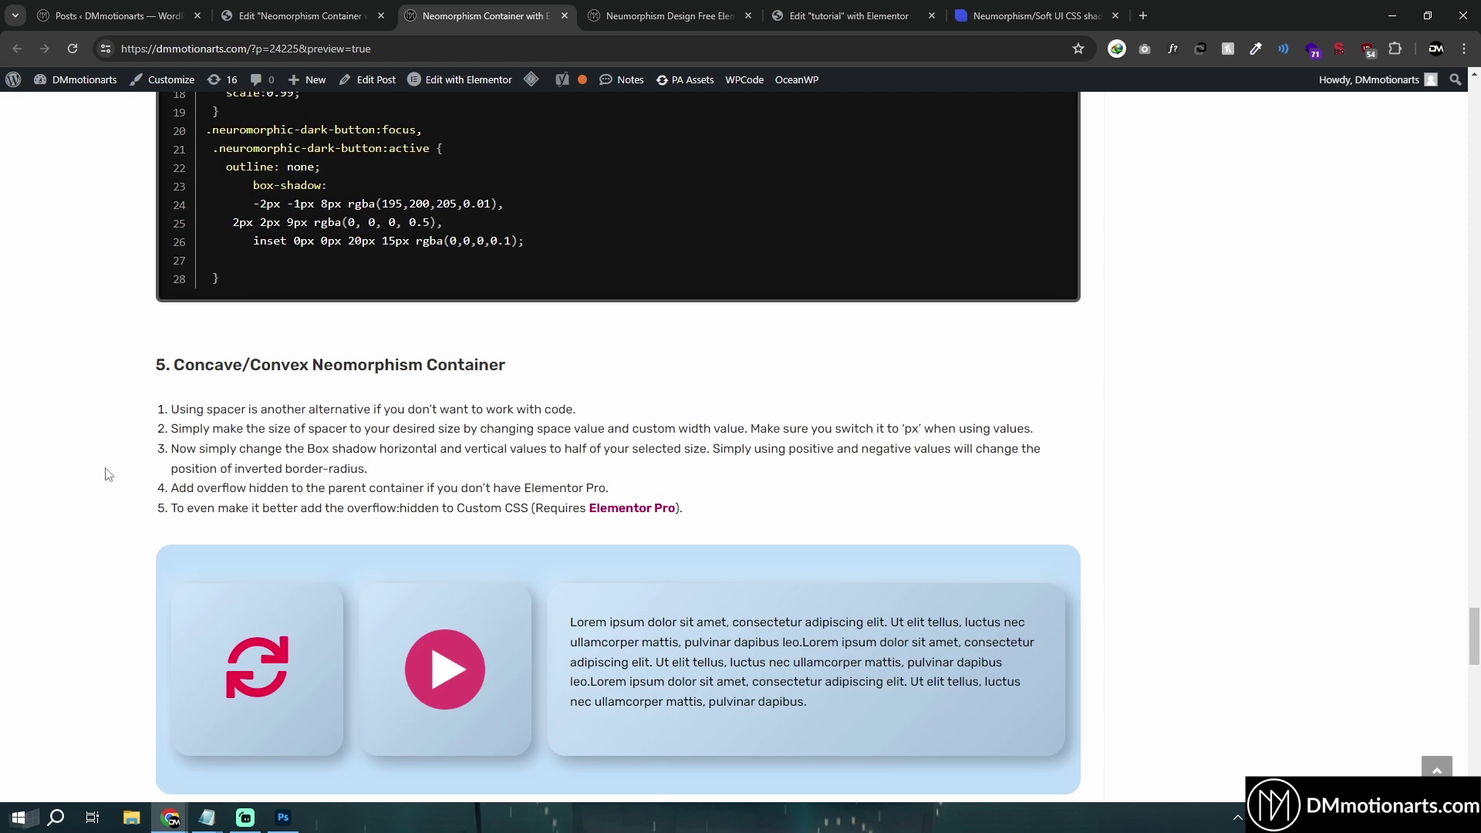
# Step: Test the active state of the refresh and play containers in the Concave/Convex Neomorphism Container example
pyautogui.scroll(-1, 304, 231)
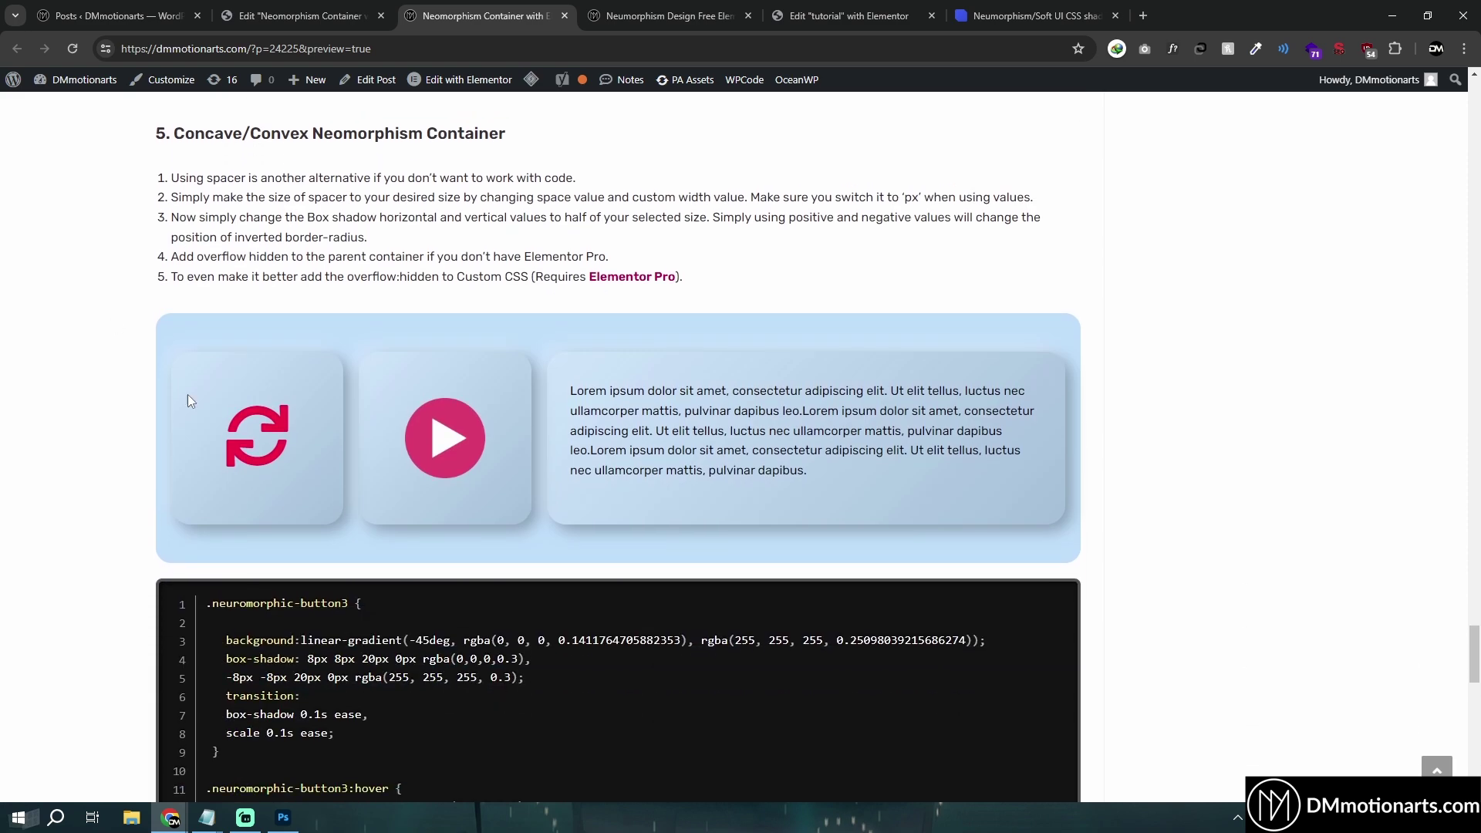
pyautogui.click(309, 455)
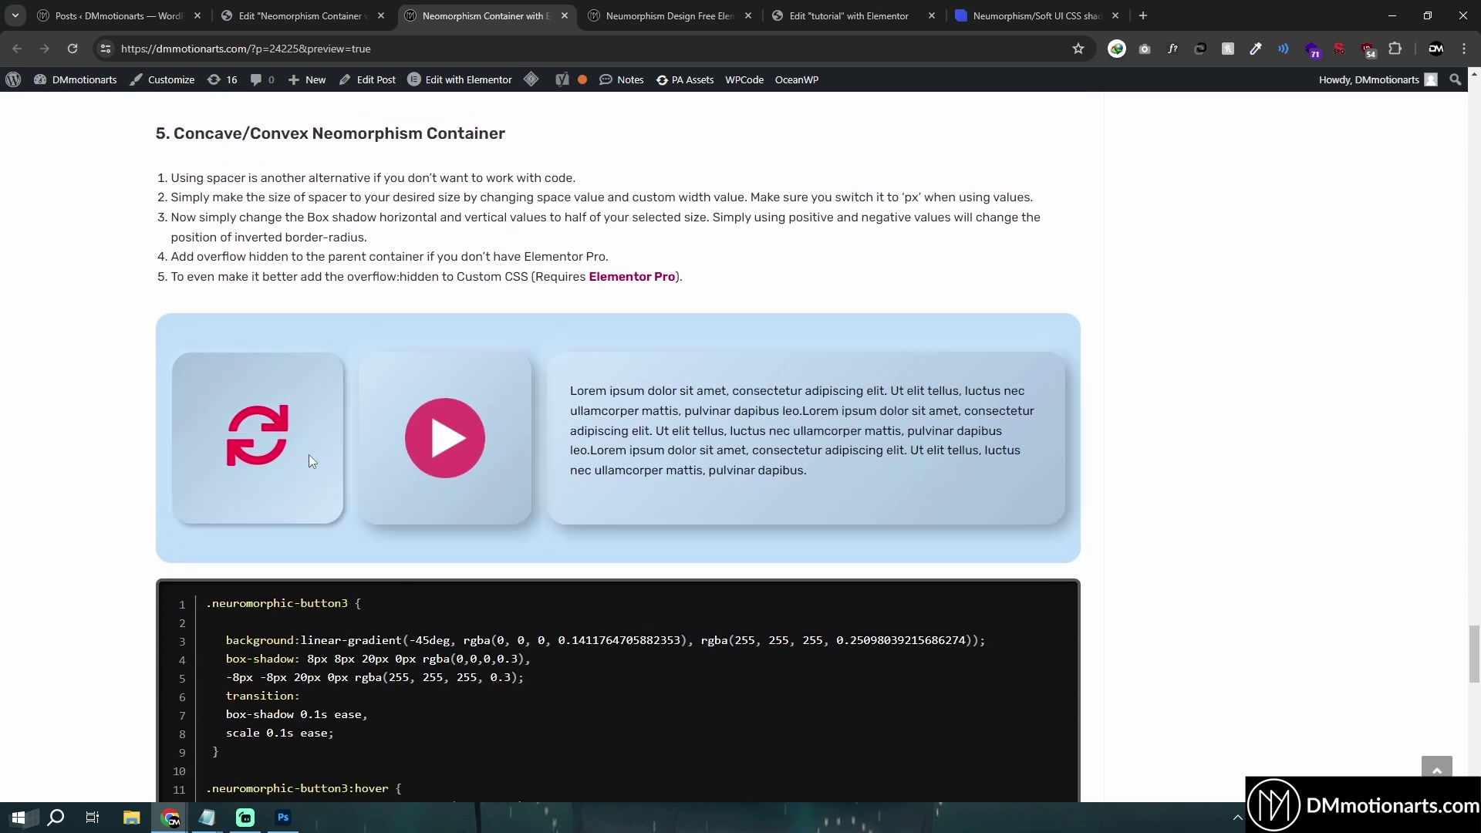
pyautogui.click(289, 475)
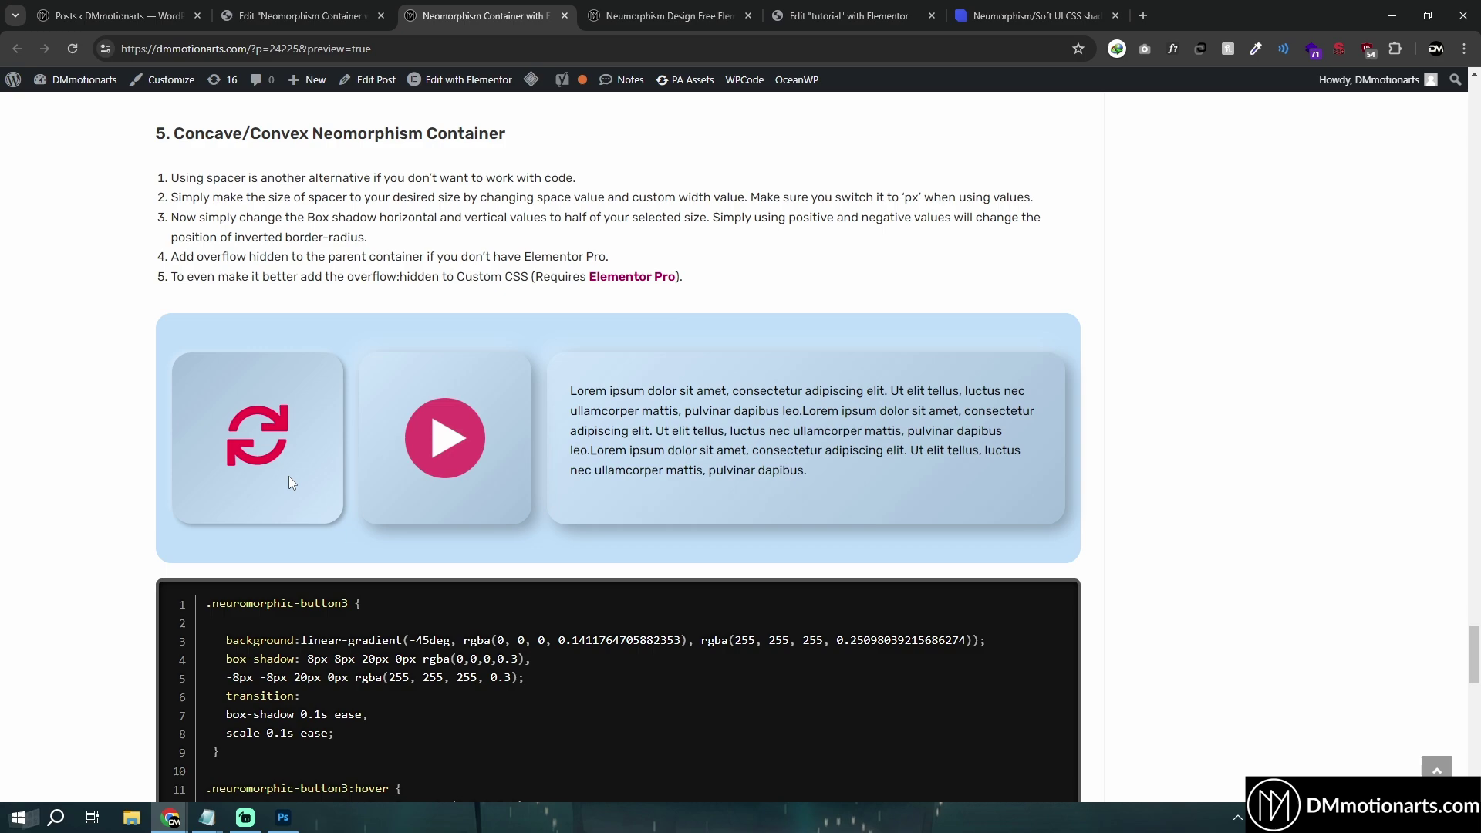
pyautogui.click(446, 480)
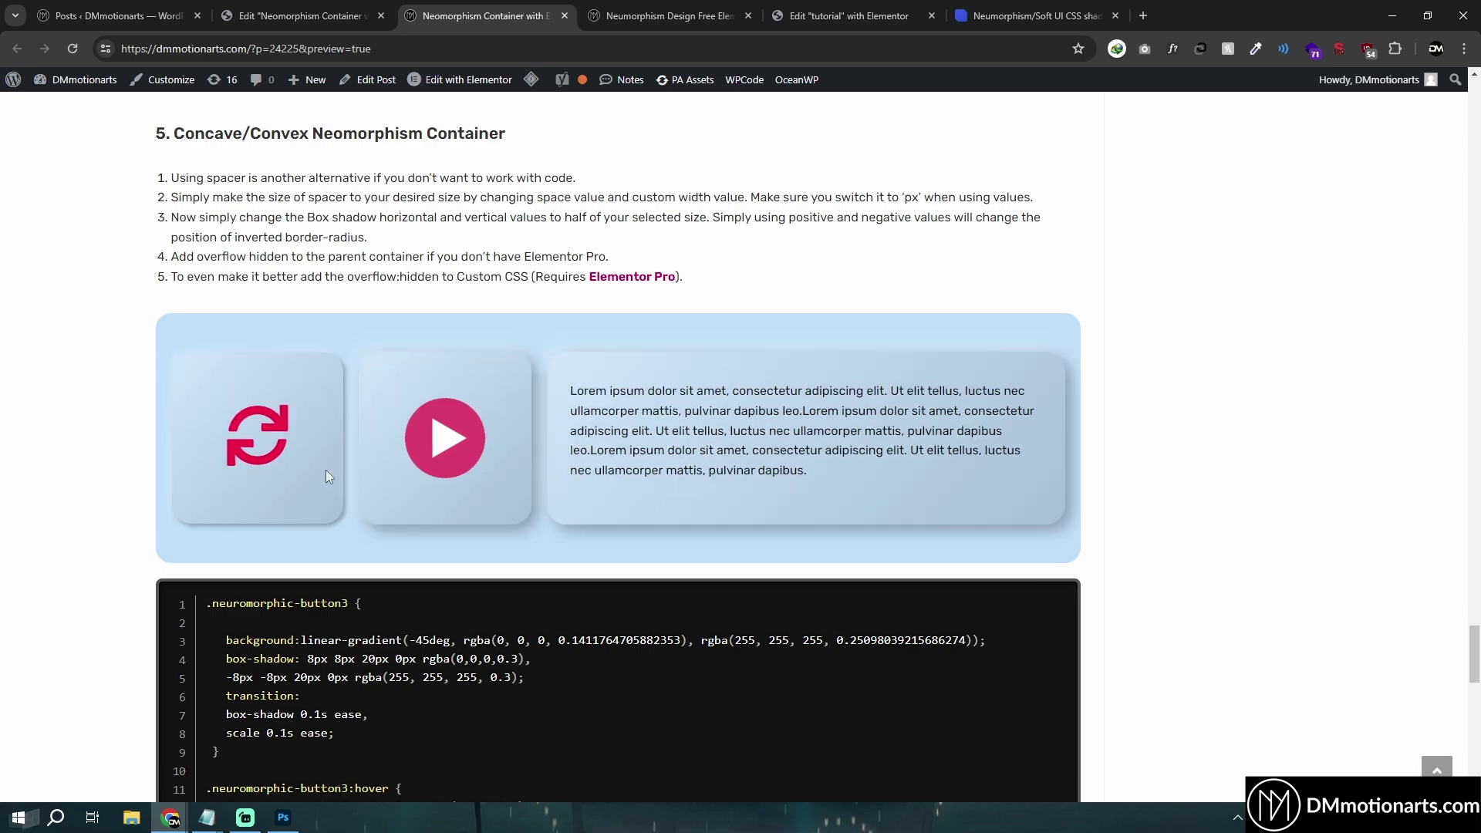
# Step: Look through the rest of the post down to the free template link, and return to the three basic containers
pyautogui.scroll(-1, 495, 584)
pyautogui.scroll(-8, 496, 580)
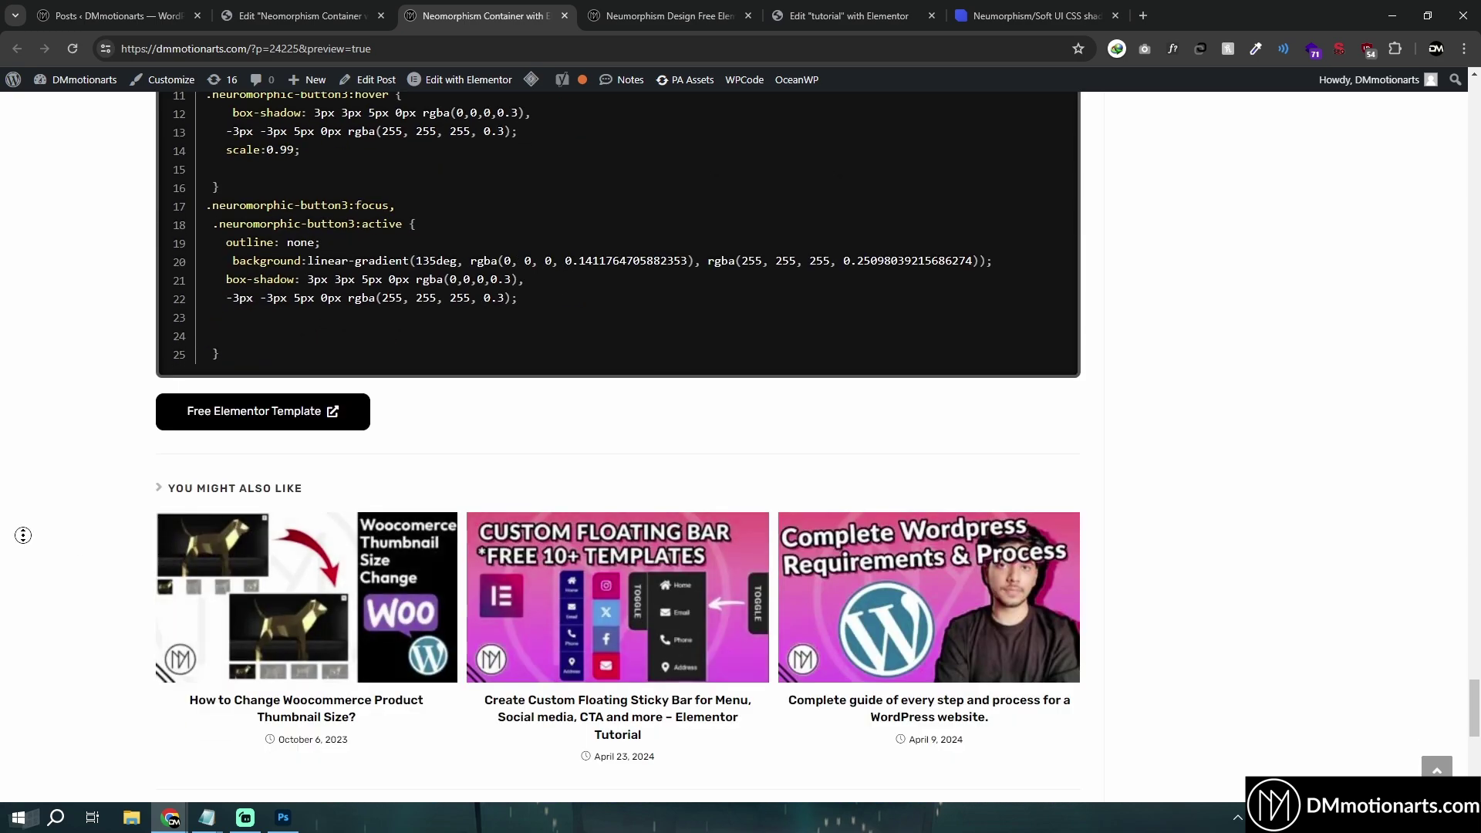
pyautogui.scroll(20, 20, 532)
pyautogui.scroll(-8, 91, 308)
pyautogui.scroll(15, 105, 501)
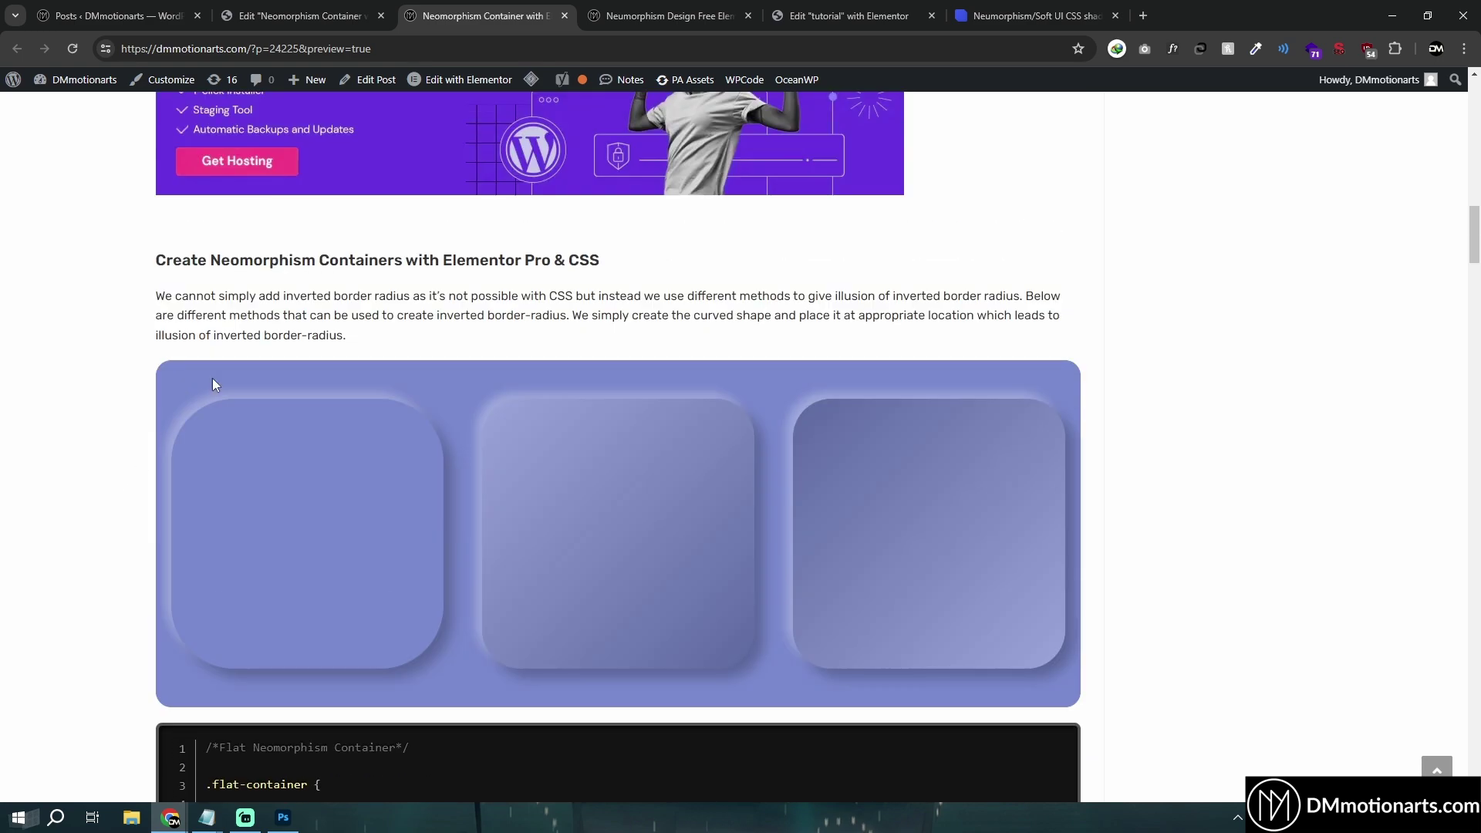
# Step: Examine the Neumorphism Design Free Elementor Template page, including its portfolio layout and sidebar link buttons
pyautogui.click(665, 15)
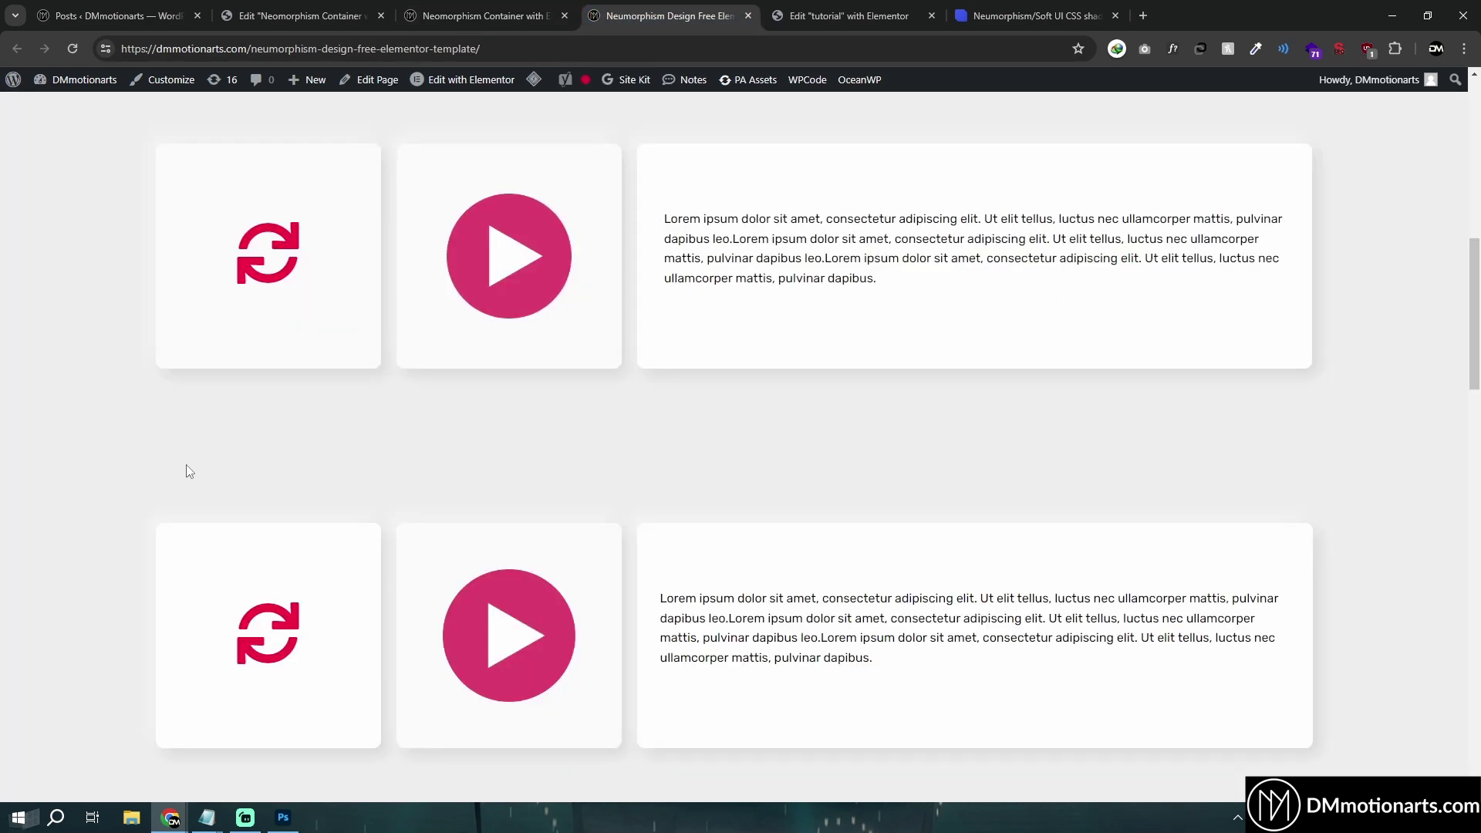
pyautogui.scroll(5, 128, 554)
pyautogui.scroll(-5, 128, 554)
pyautogui.scroll(10, 35, 308)
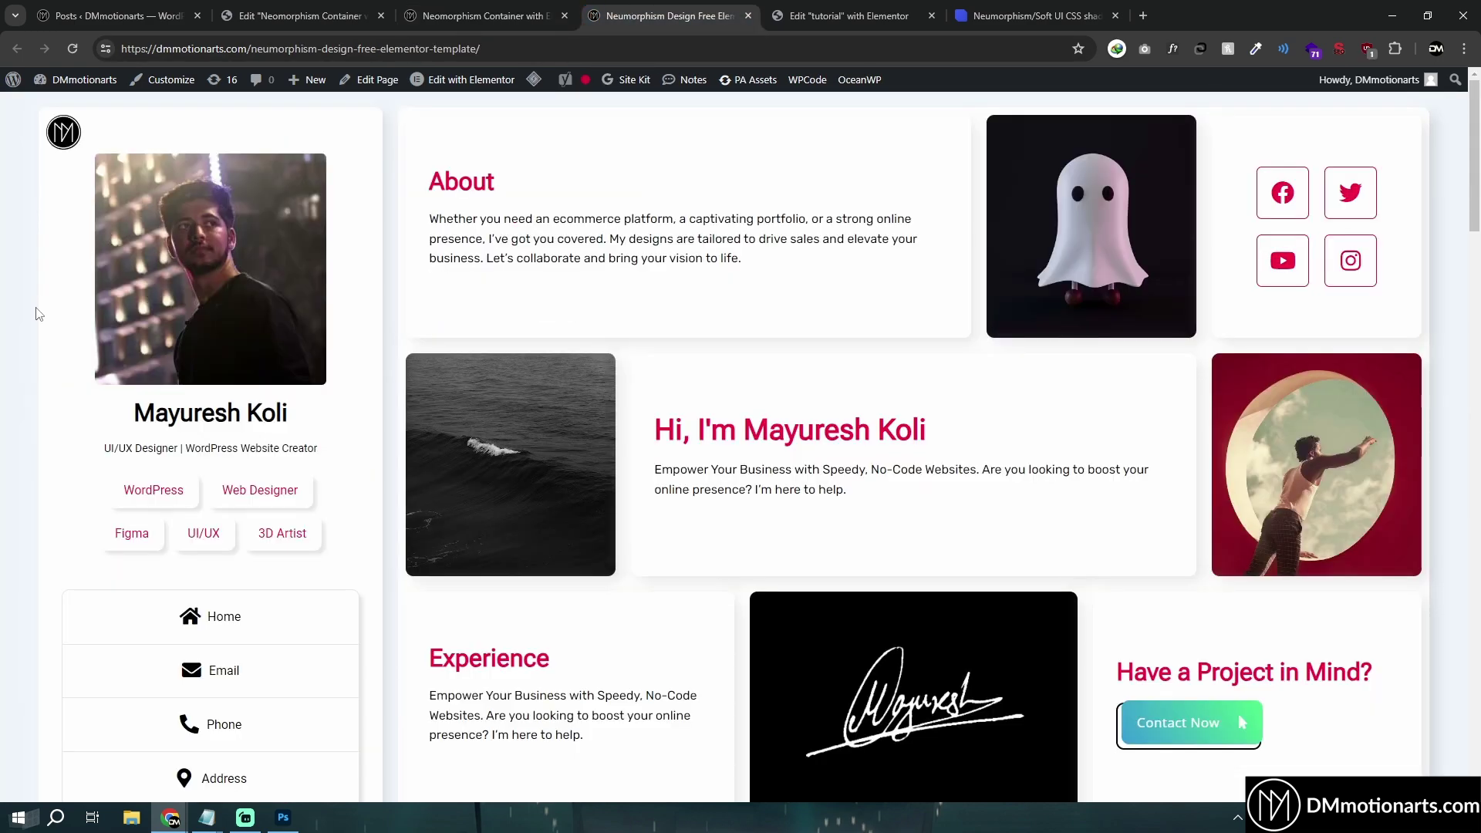
pyautogui.scroll(-1, 20, 383)
pyautogui.scroll(1, 20, 383)
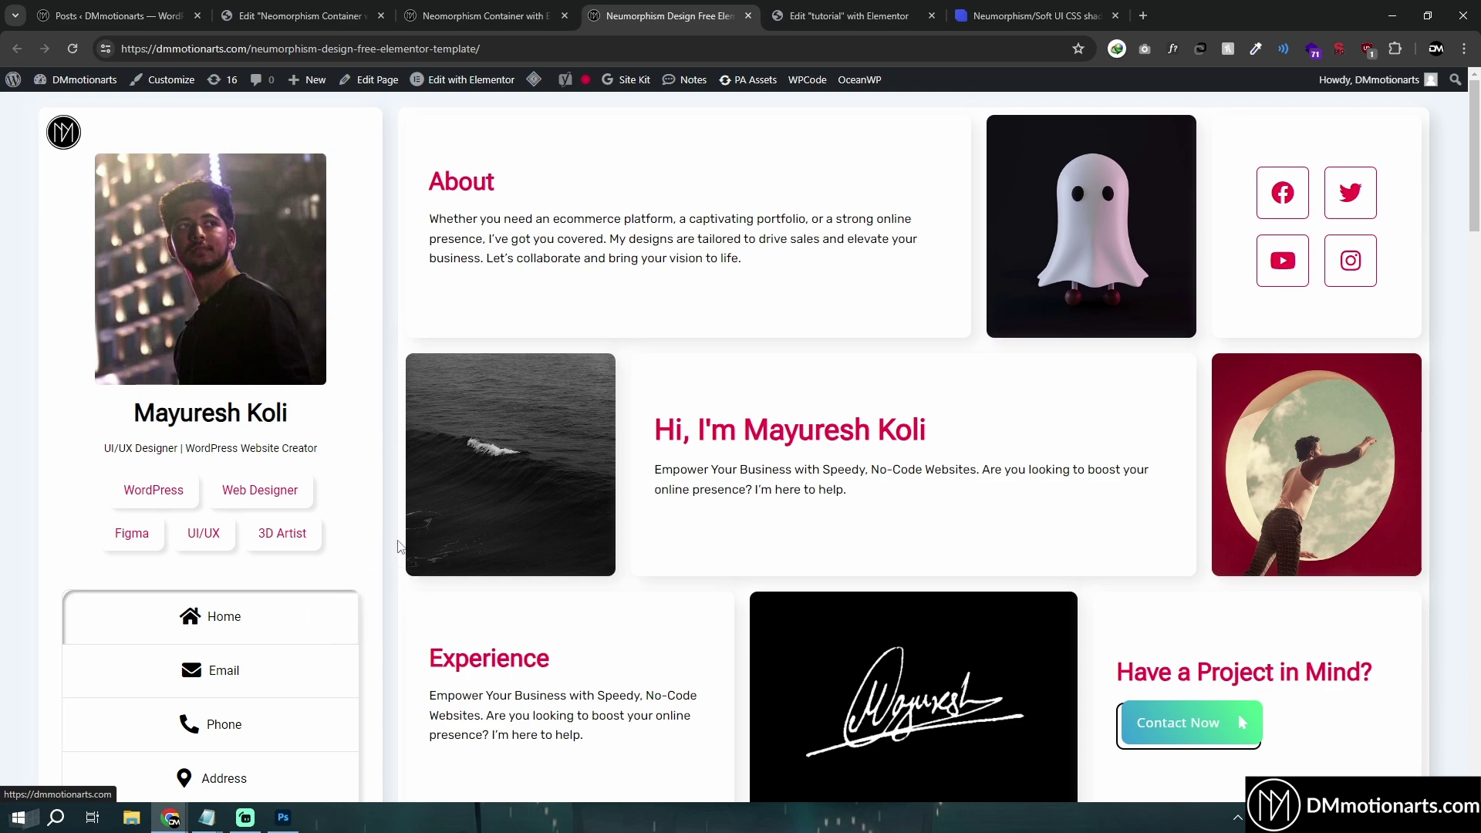
pyautogui.scroll(-1, 402, 550)
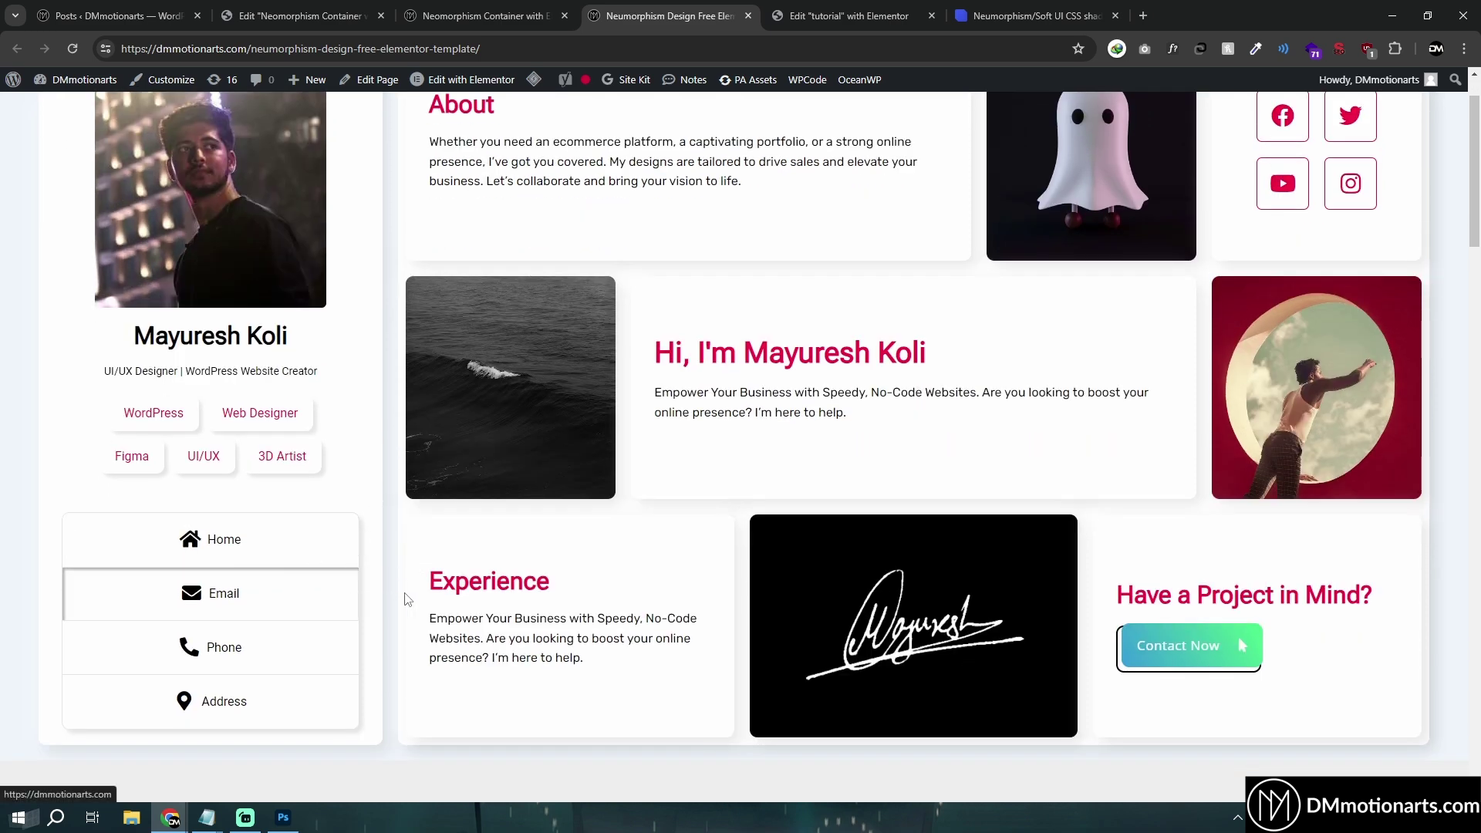
pyautogui.scroll(1, 387, 604)
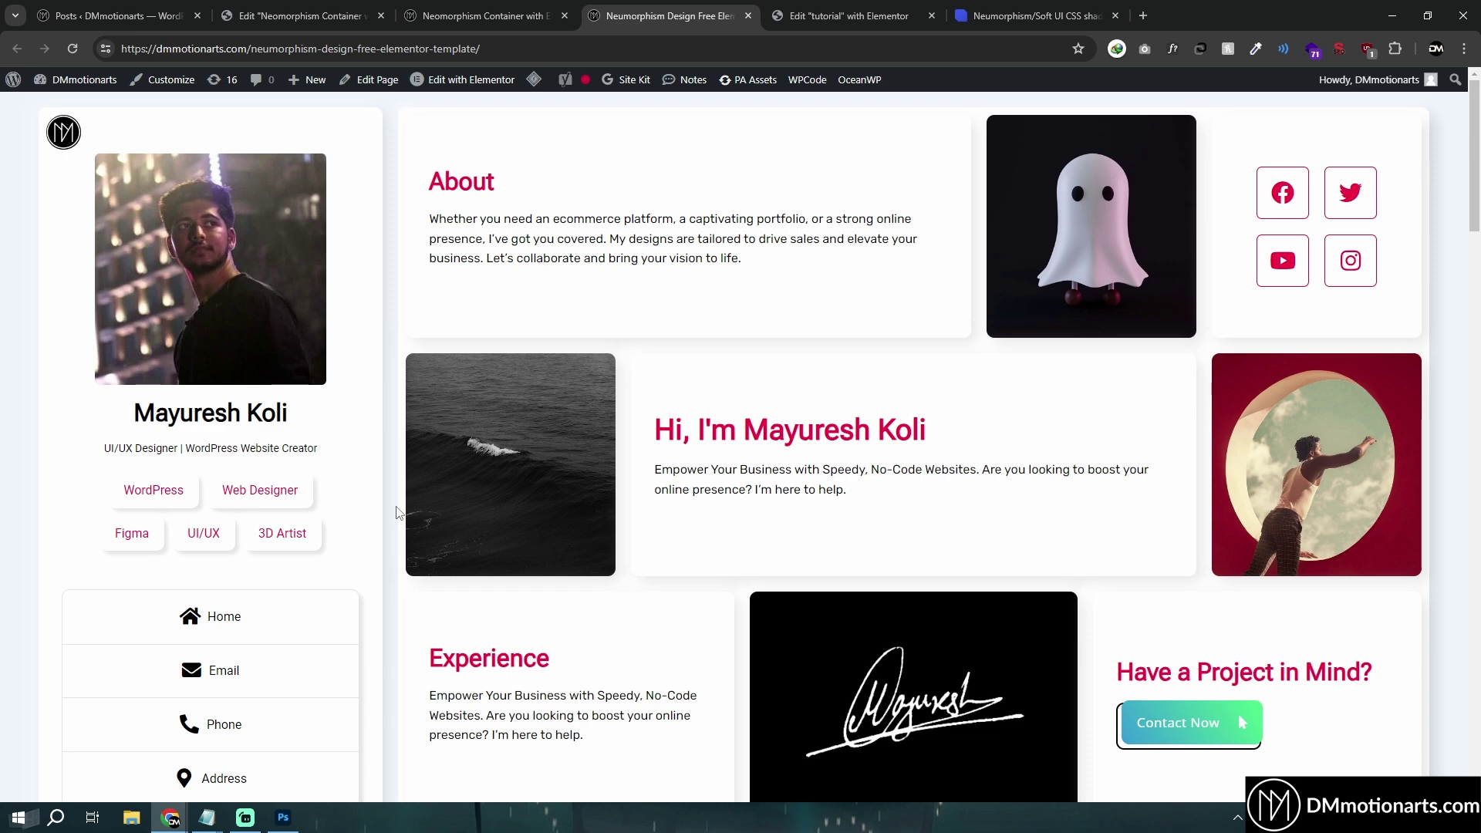
# Step: Open the DMmotionarts home page in a new tab from the WordPress posts list, and its Blog page in another tab
pyautogui.click(116, 16)
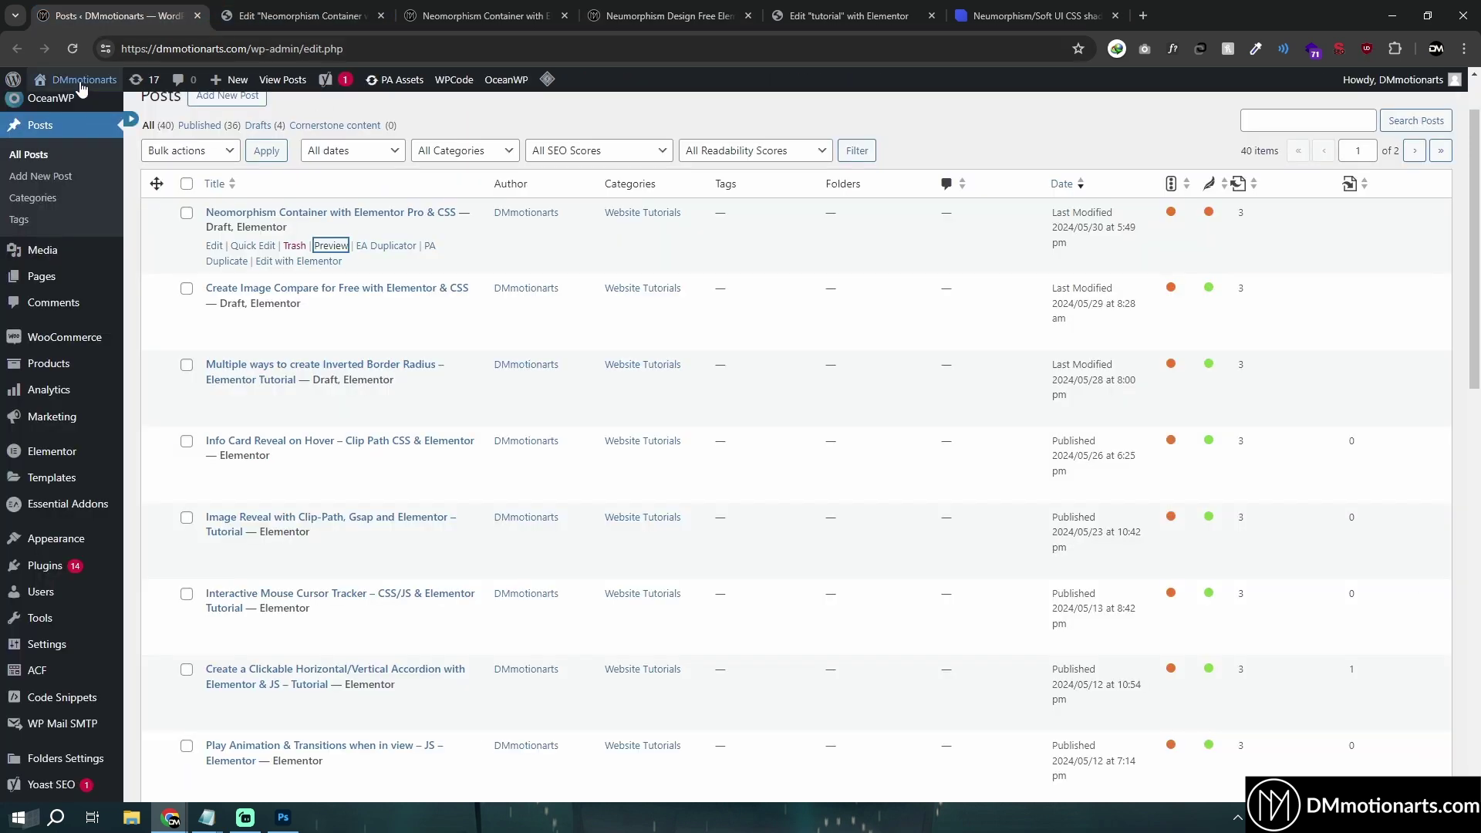
pyautogui.moveTo(77, 80)
pyautogui.middleClick(77, 108)
pyautogui.click(287, 8)
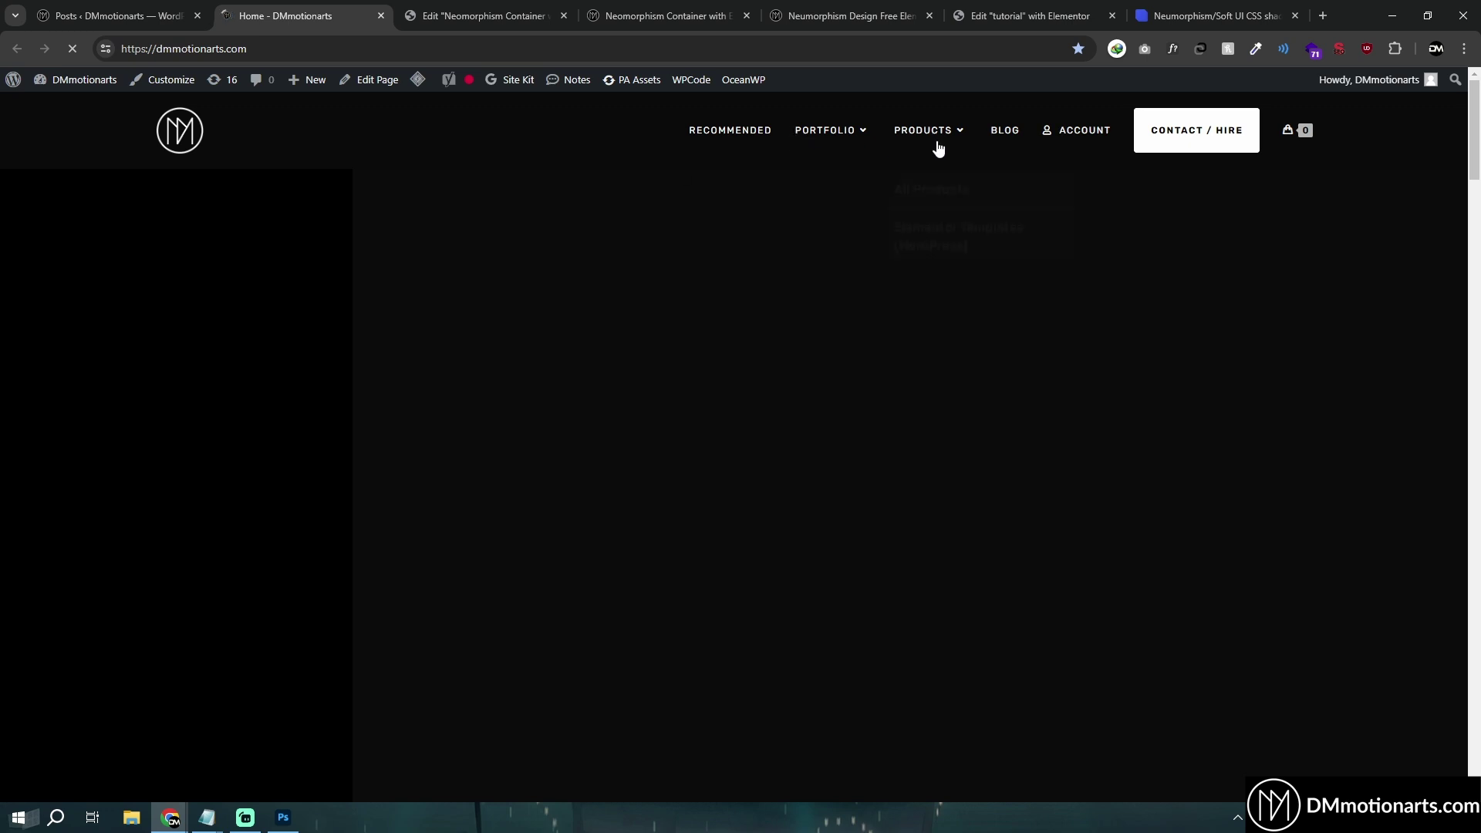
pyautogui.middleClick(991, 131)
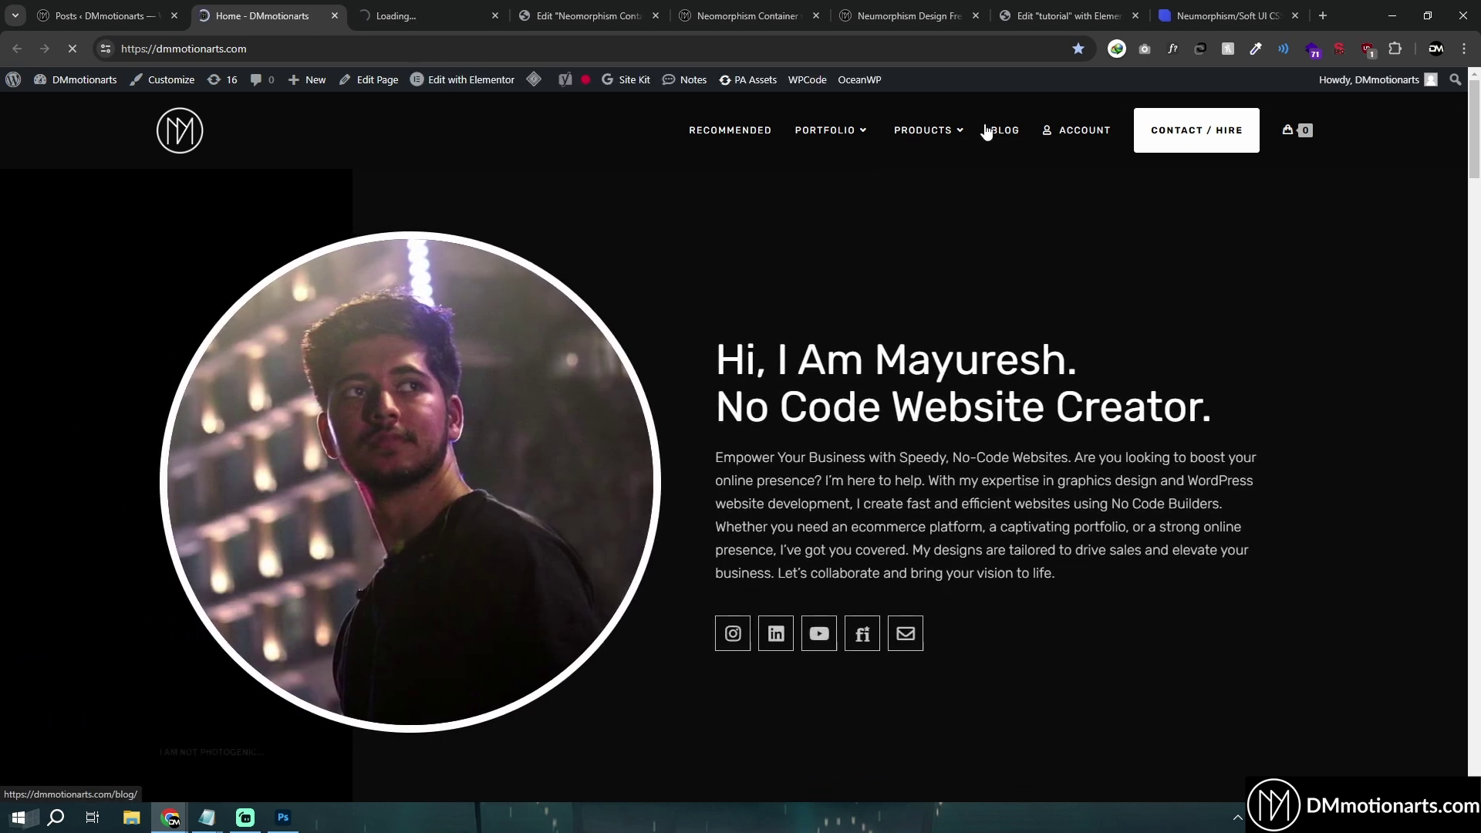
pyautogui.click(363, 11)
# Step: Look through the Elementor Templates product category and close its tab
pyautogui.hotkey('ctrl', 'shift', 'pageup')
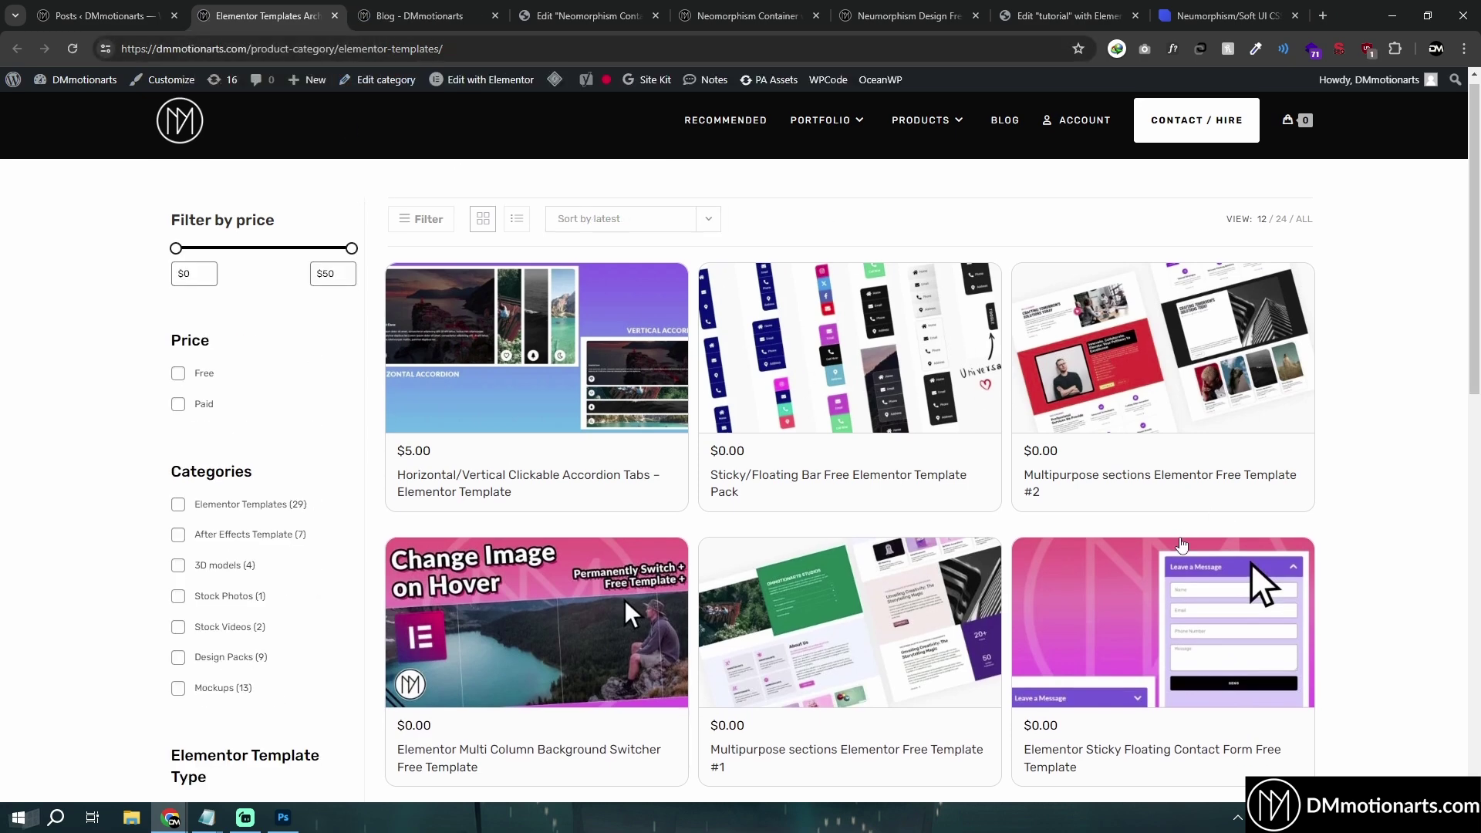
pyautogui.scroll(-6, 622, 449)
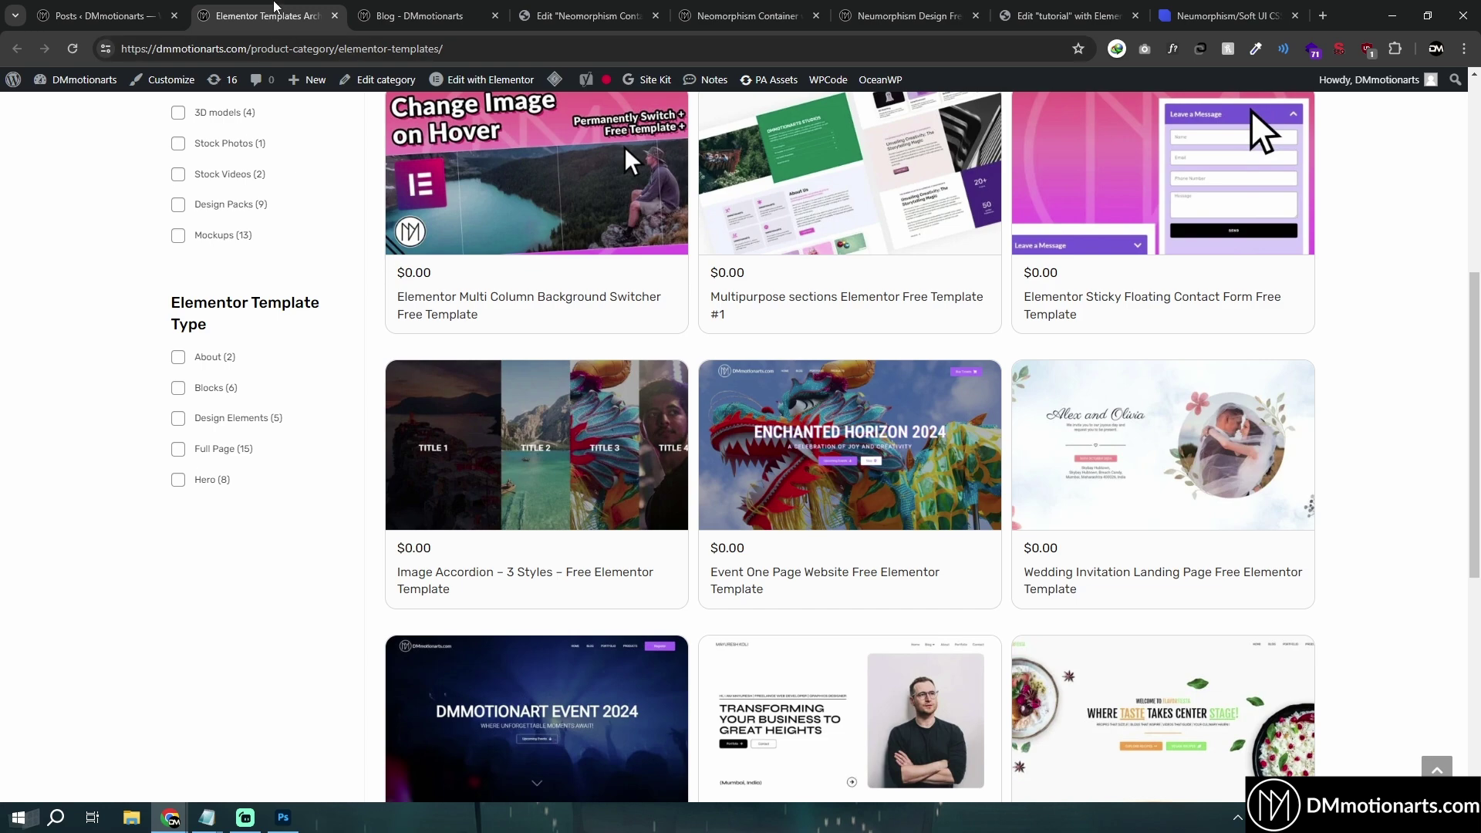
pyautogui.hotkey('ctrl', 'w')
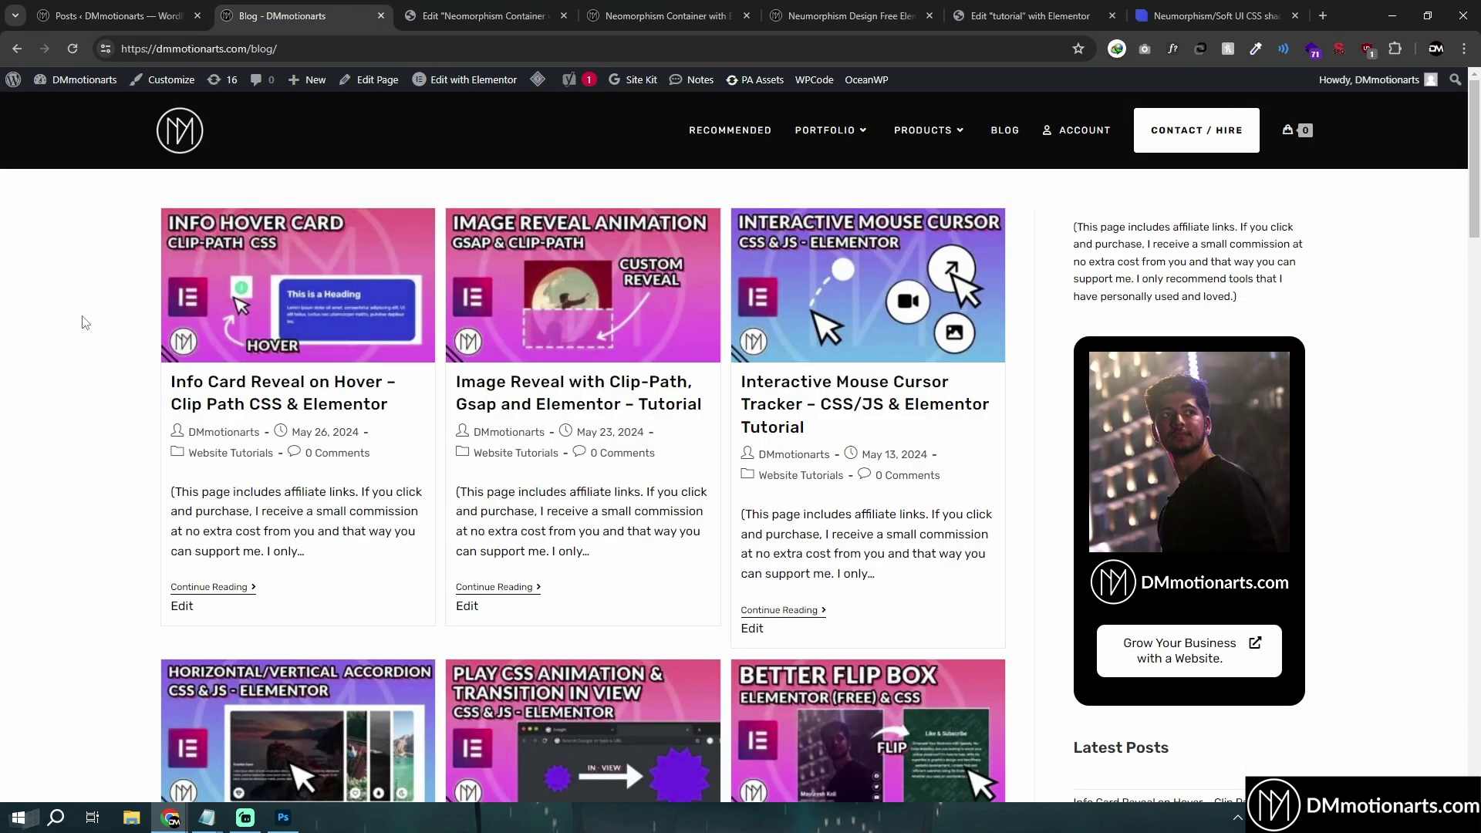
# Step: Look through the tutorial posts on the Blog page and close its tab
pyautogui.scroll(-4, 627, 471)
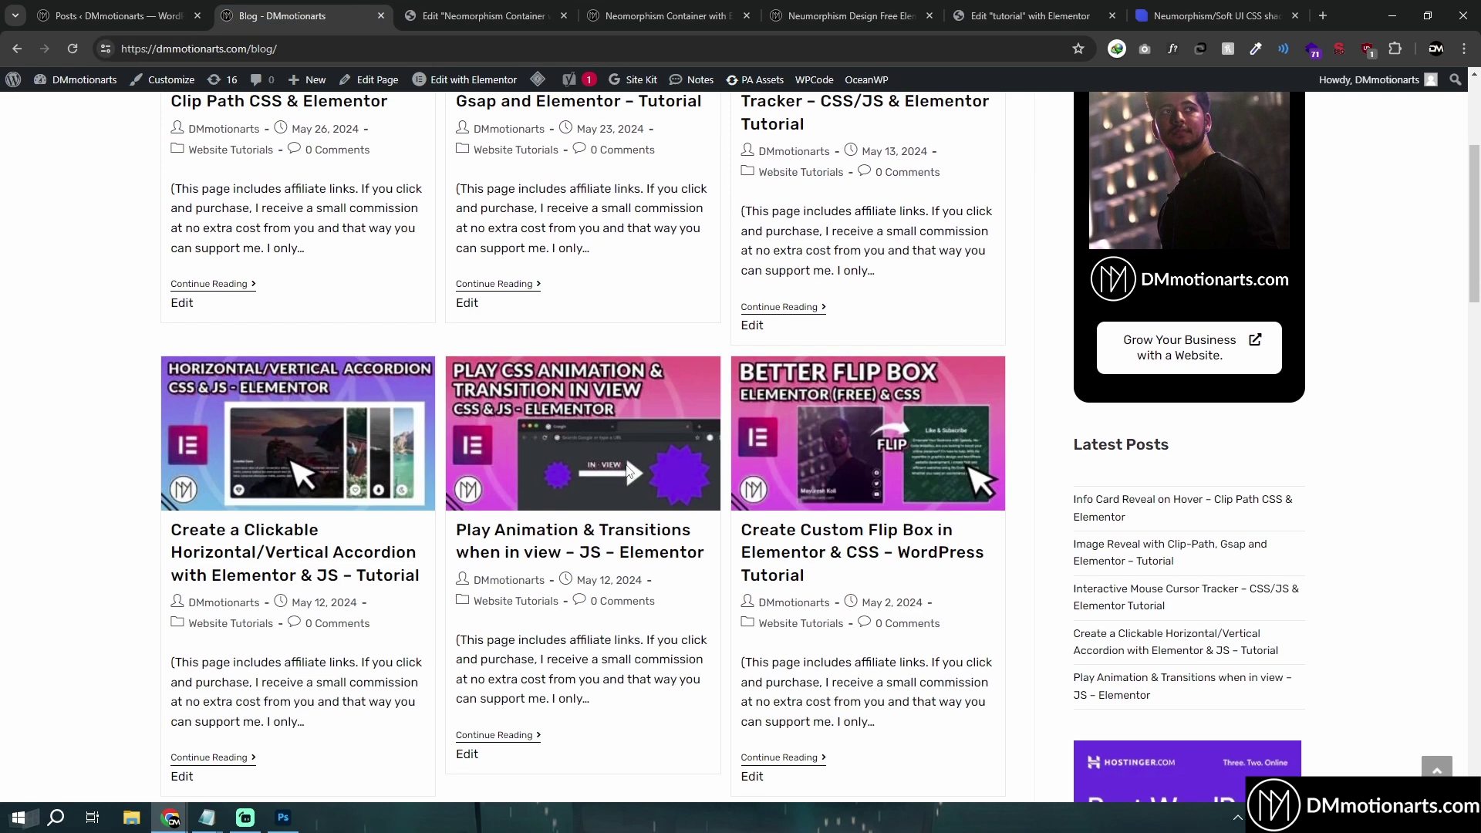
pyautogui.scroll(4, 627, 471)
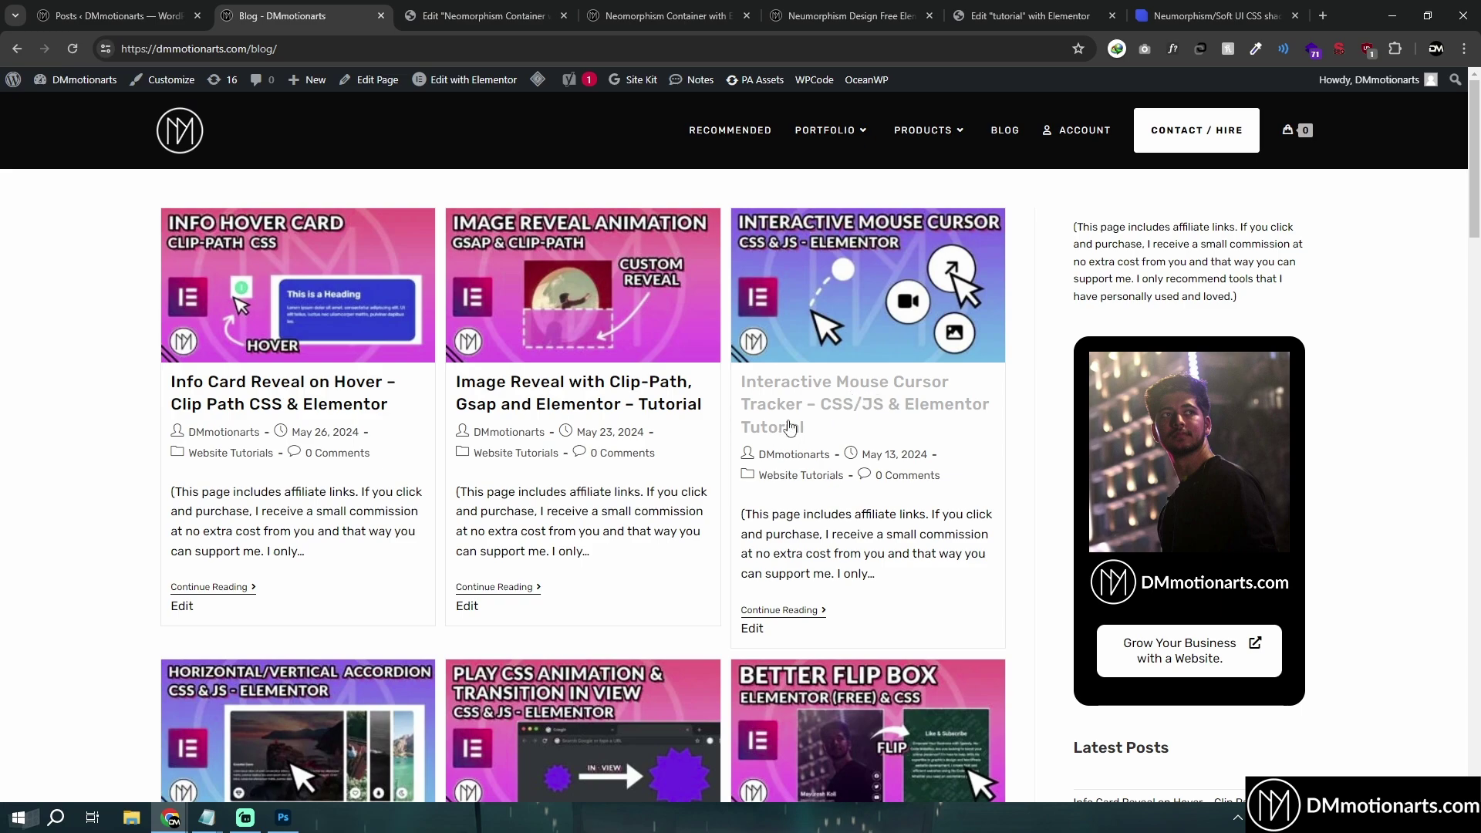
pyautogui.scroll(-5, 56, 398)
pyautogui.scroll(-2, 86, 410)
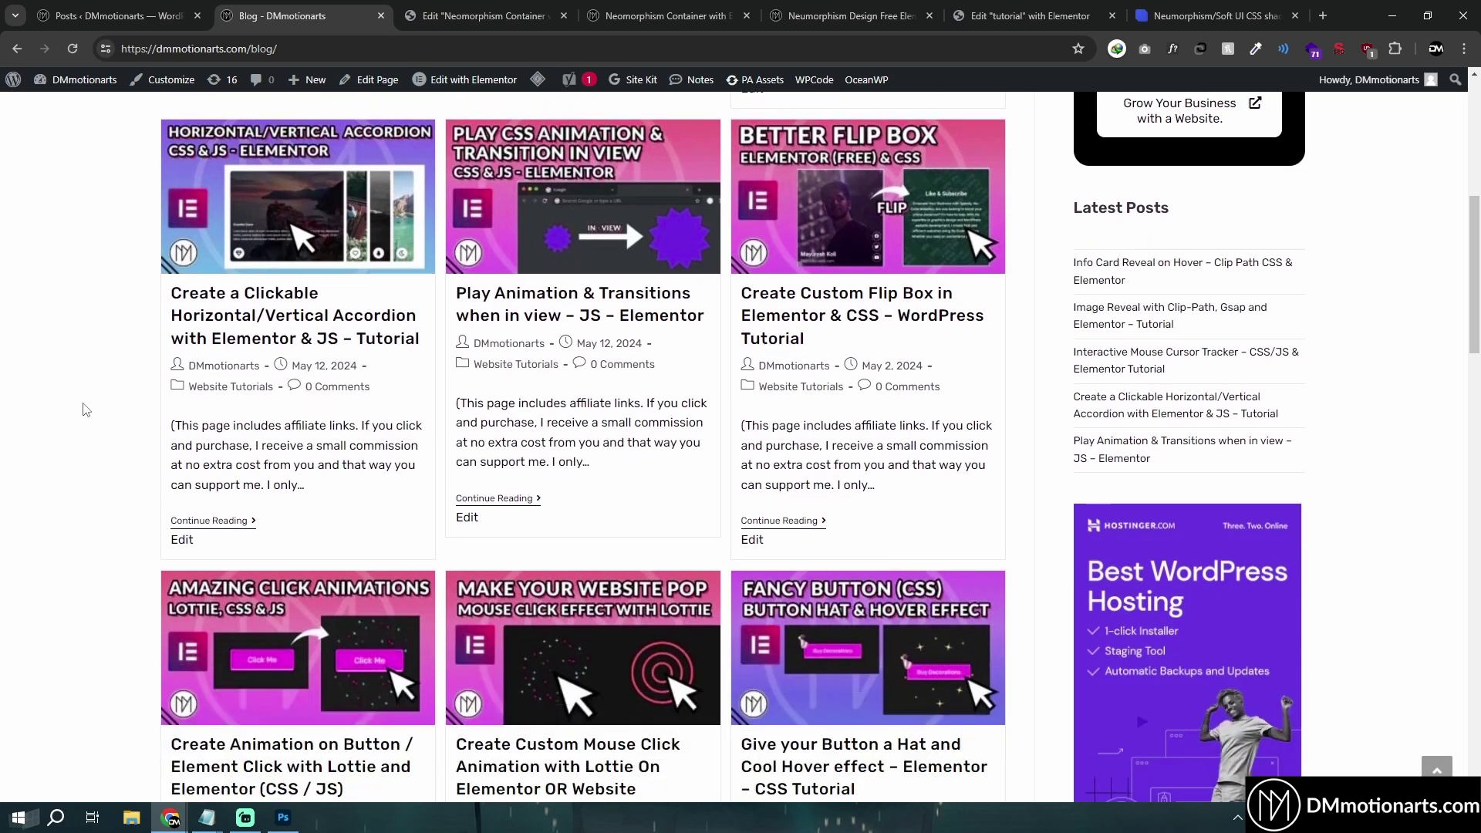
pyautogui.scroll(-4, 86, 410)
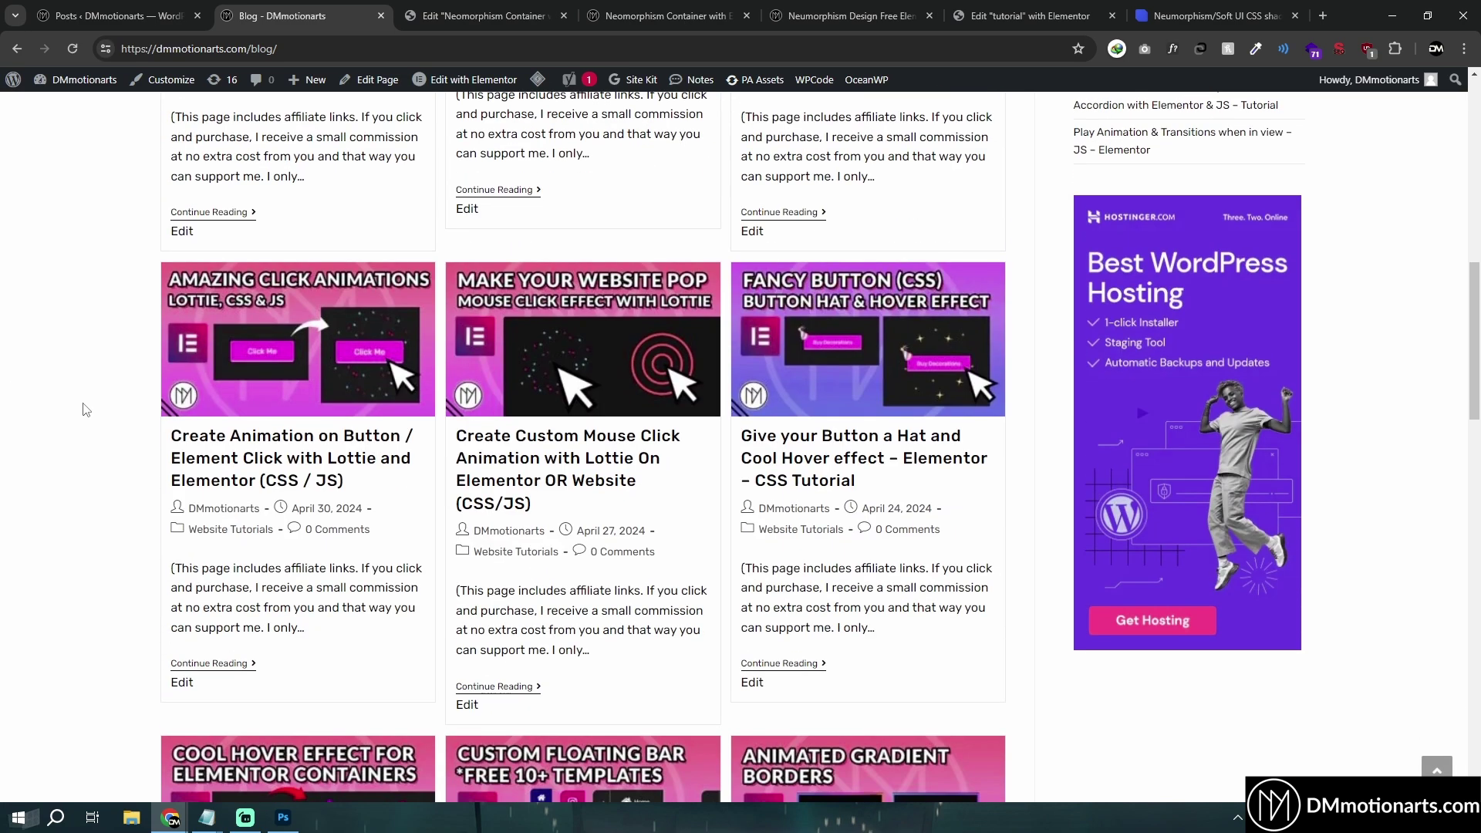
pyautogui.middleClick(252, 6)
# Step: View the Neomorphism post in the Elementor editor, and return to its preview at the three basic containers
pyautogui.click(253, 6)
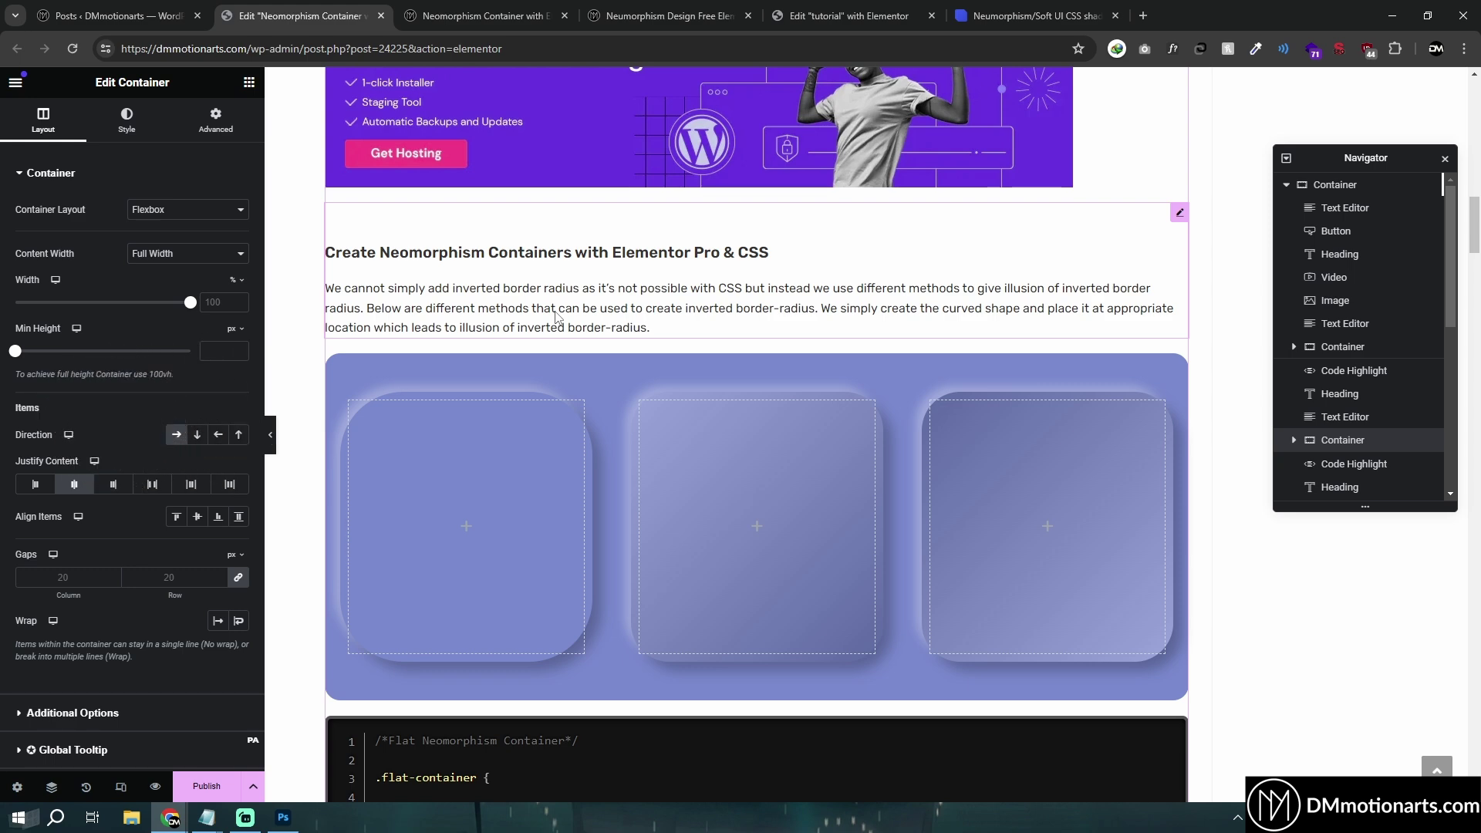
pyautogui.scroll(-2, 555, 315)
pyautogui.hotkey('ctrl', 'Tab')
pyautogui.scroll(-2, 530, 370)
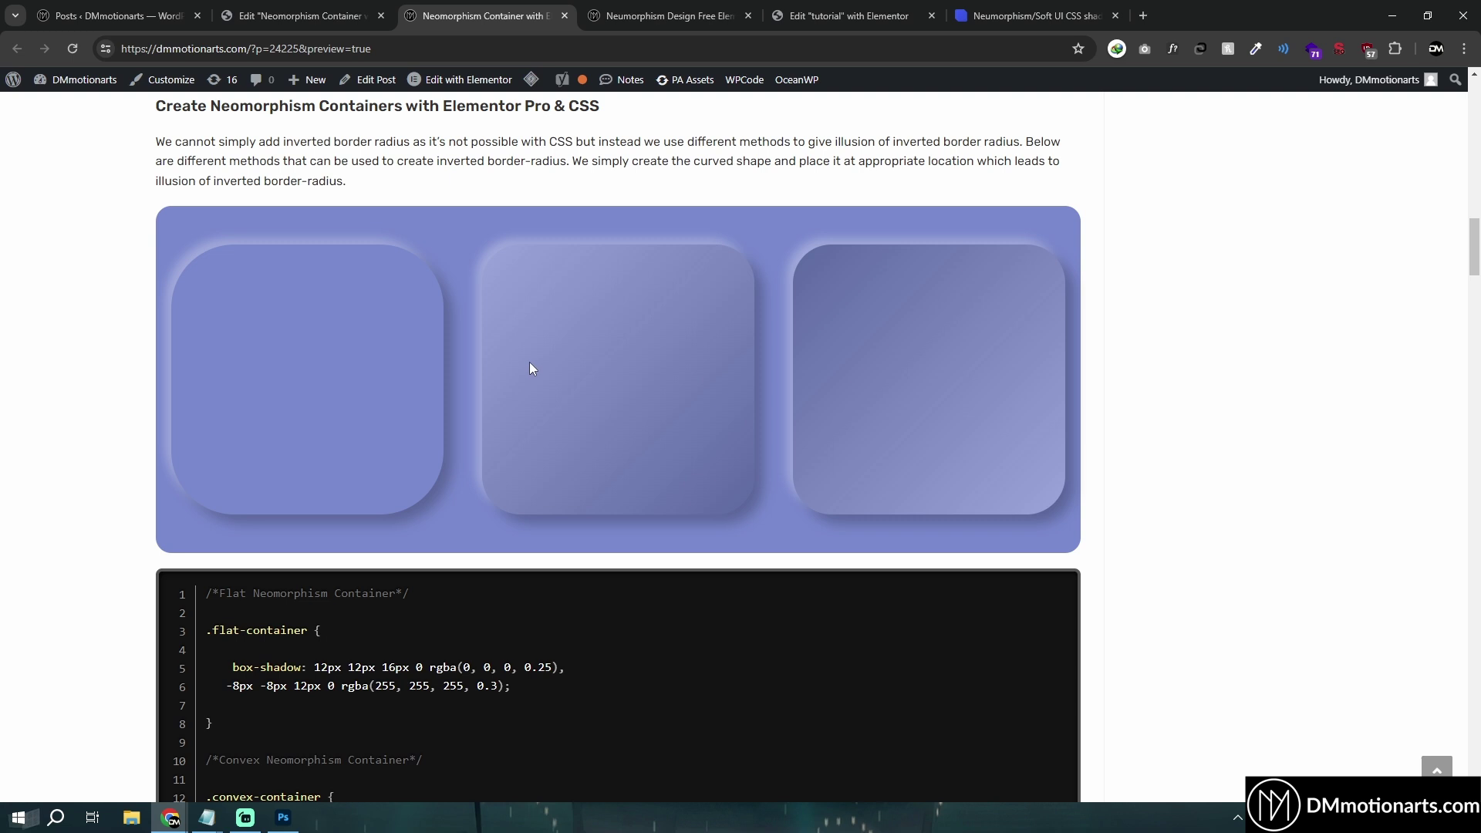
# Step: Compare the flat, concave, convex and pressed shapes and their generated CSS on Neumorphism.io
pyautogui.click(983, 7)
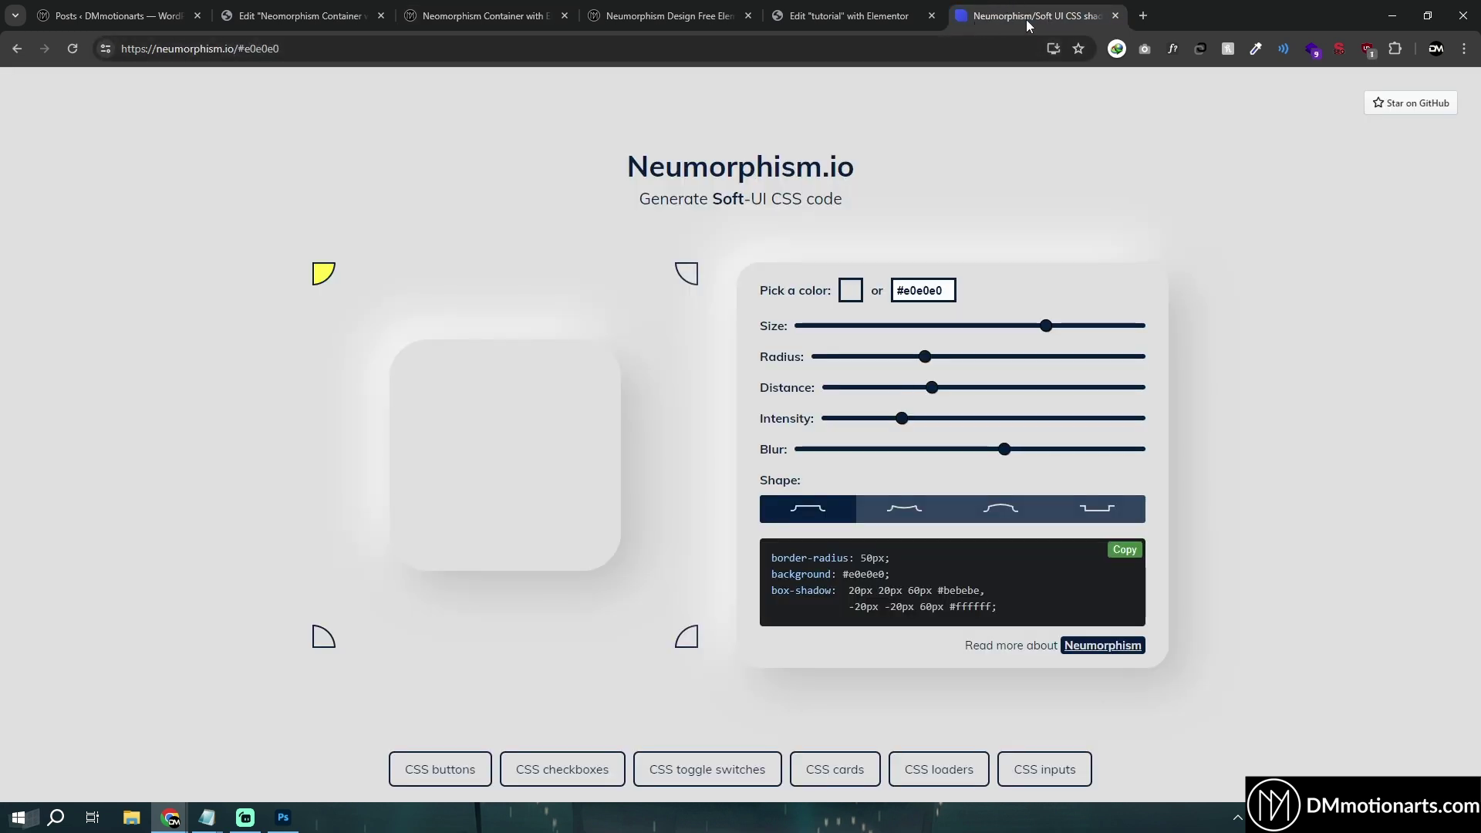
pyautogui.click(899, 509)
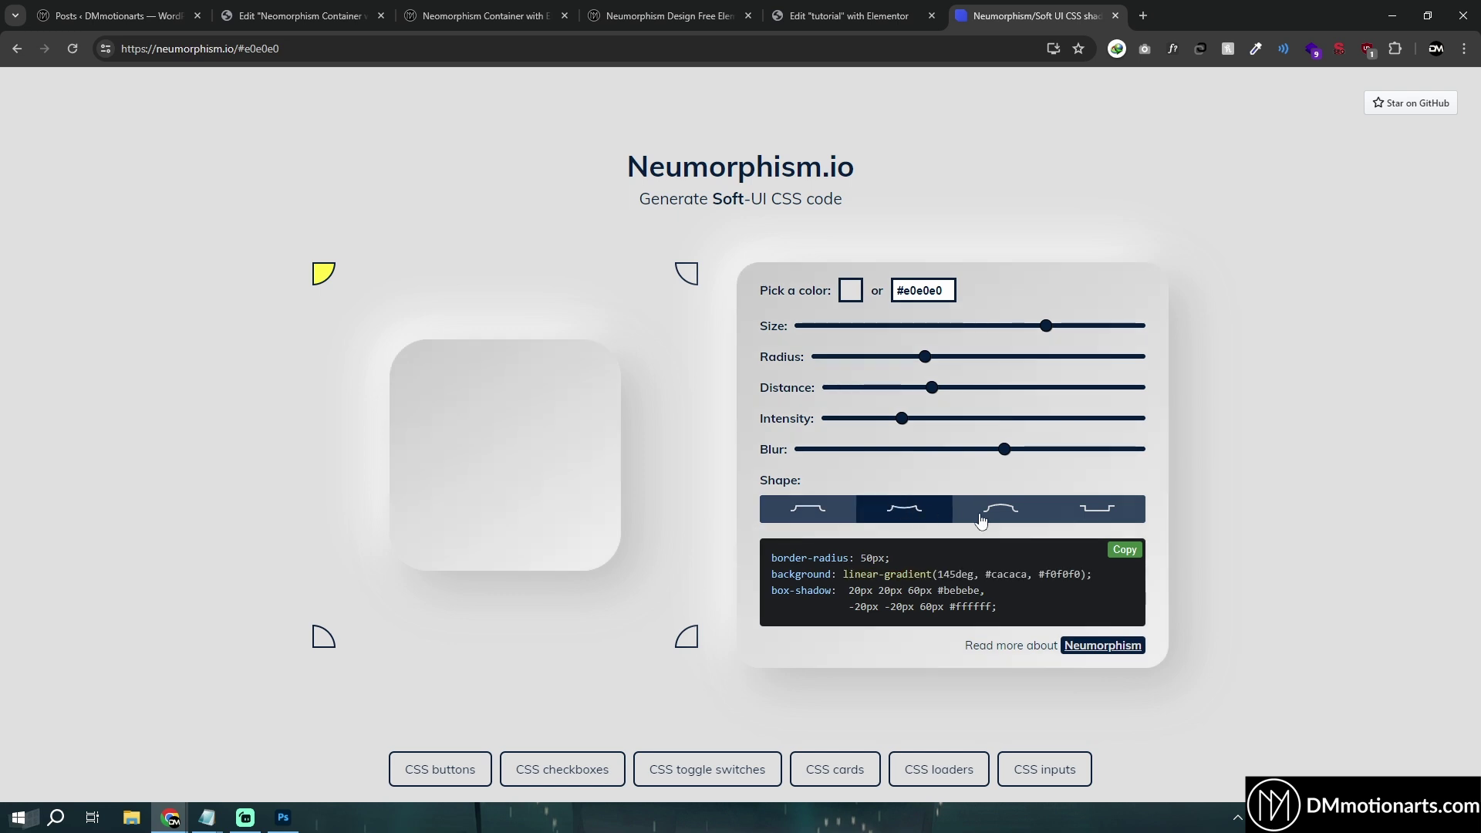
pyautogui.click(982, 519)
pyautogui.click(1094, 521)
pyautogui.click(1015, 515)
pyautogui.click(1105, 515)
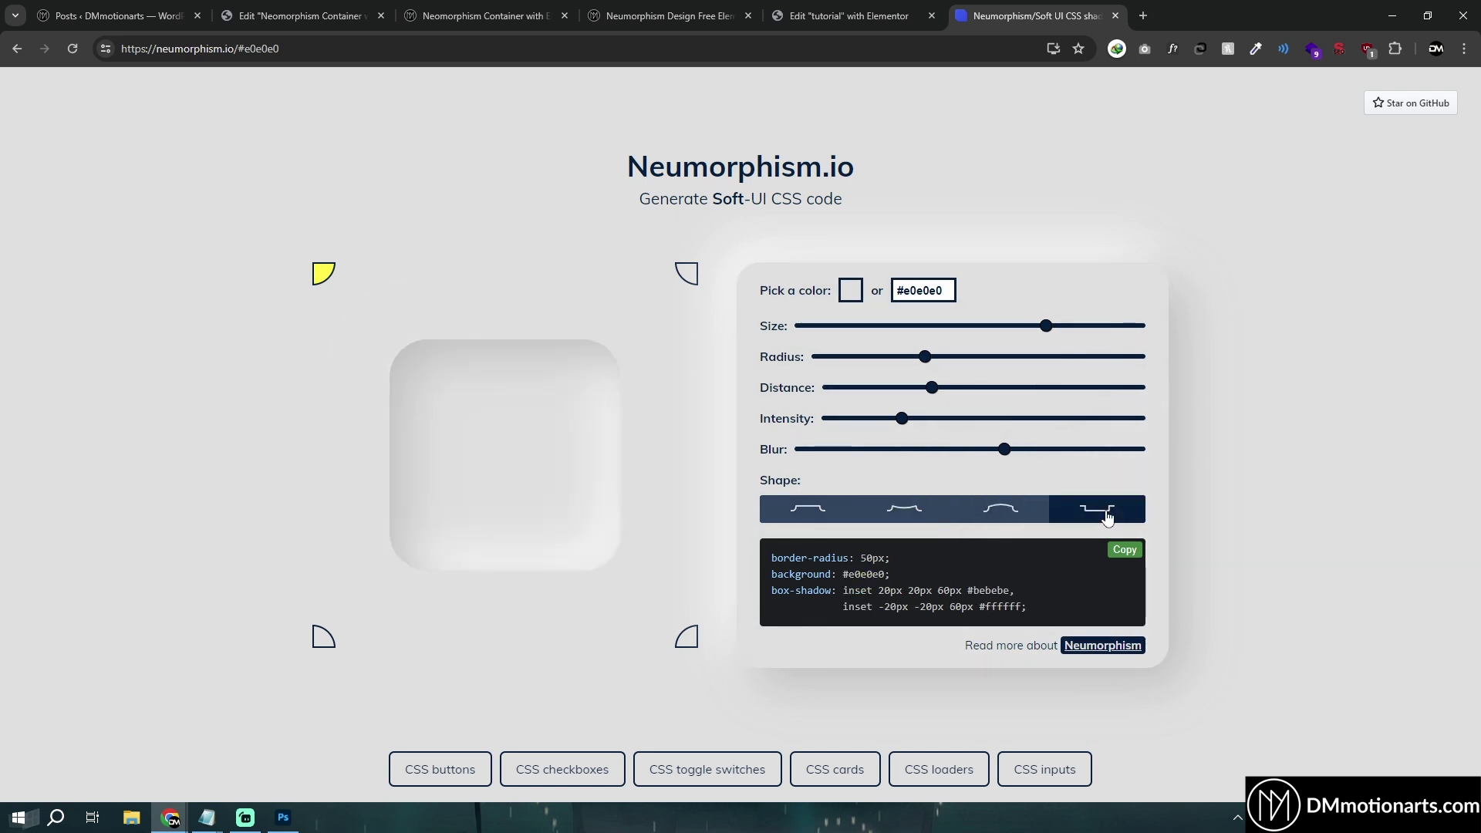
pyautogui.click(925, 511)
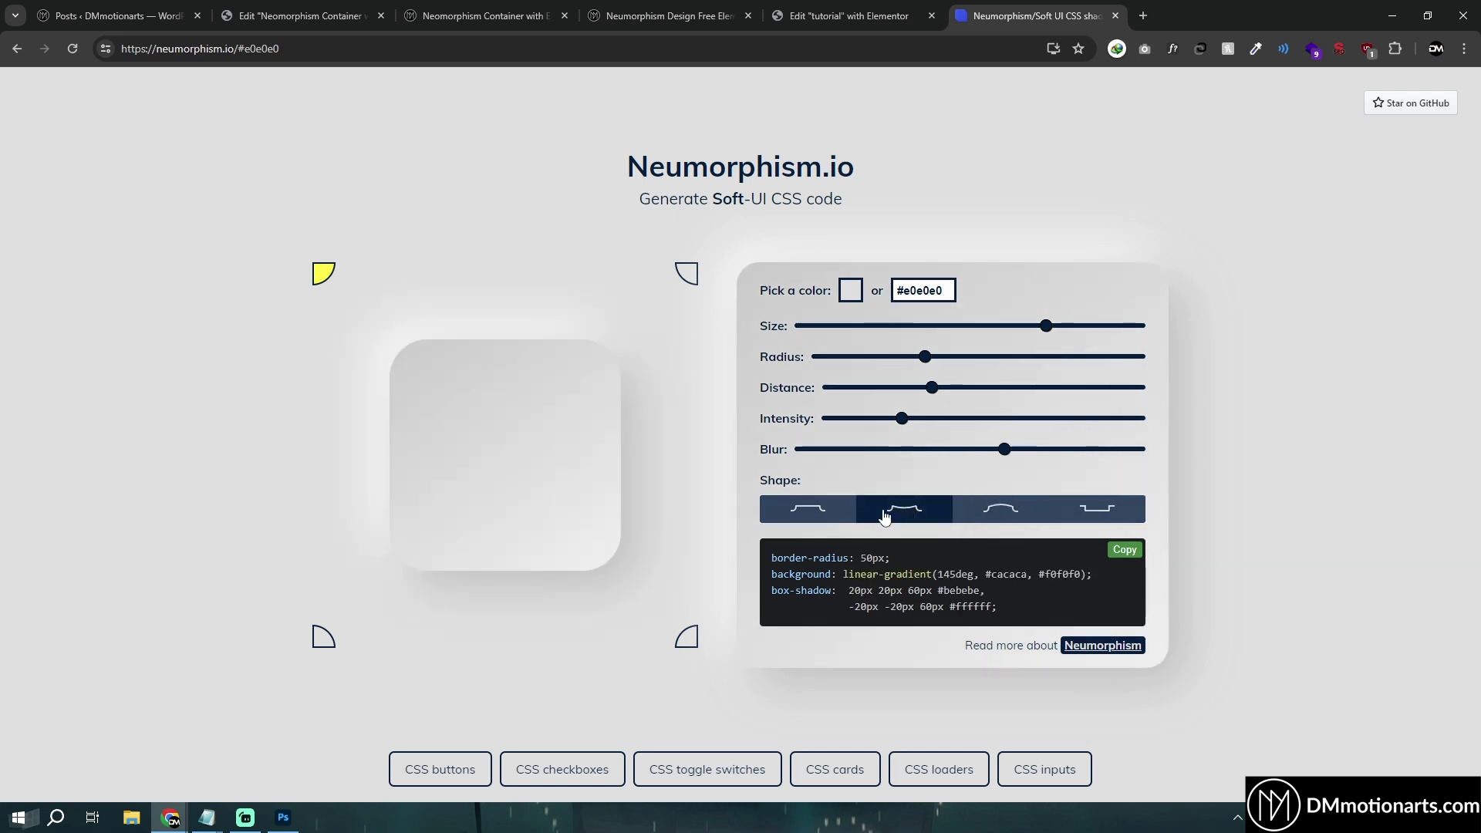
pyautogui.click(799, 512)
pyautogui.click(905, 511)
pyautogui.click(981, 521)
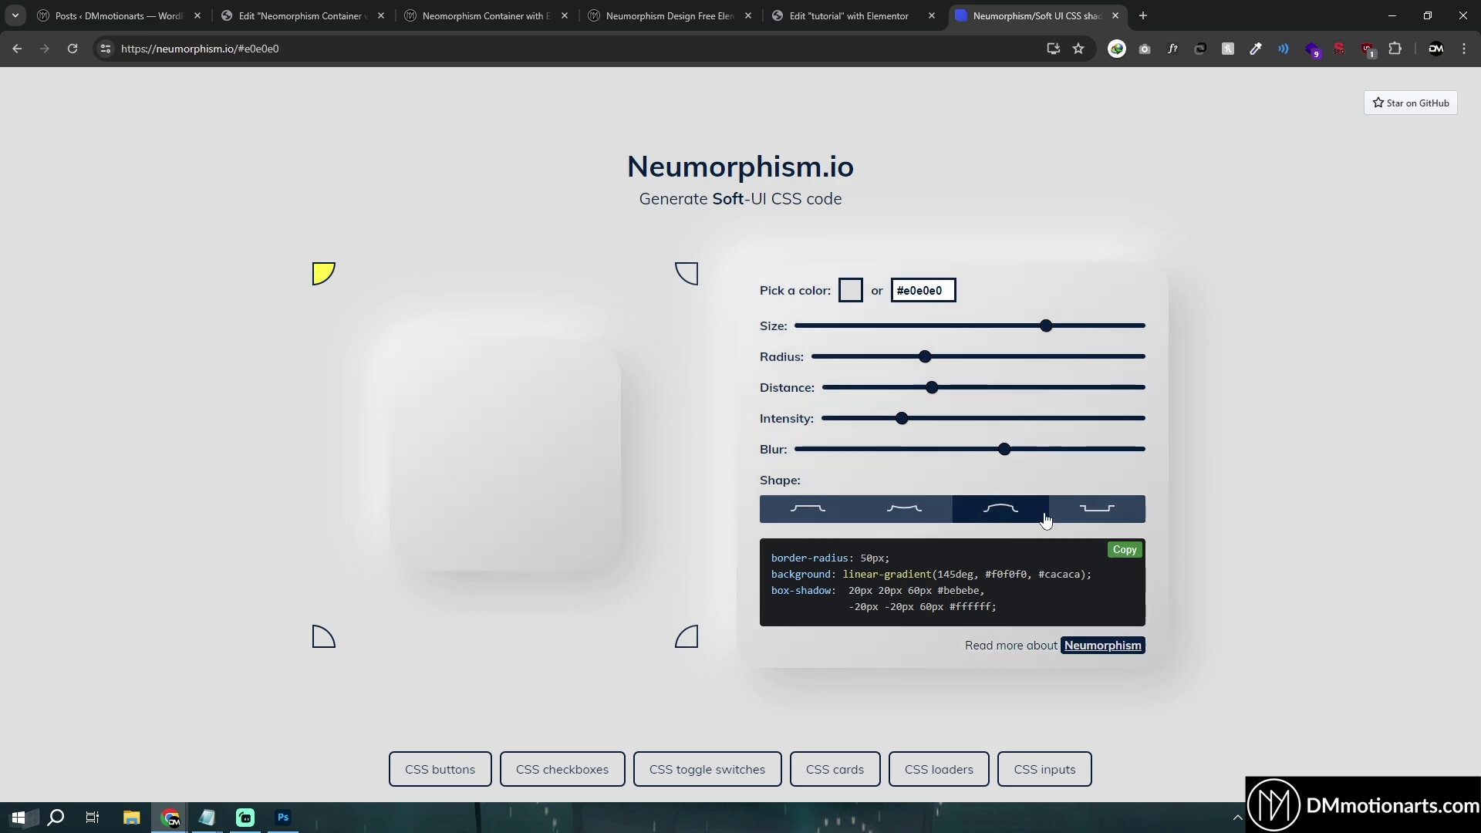
pyautogui.click(1137, 512)
pyautogui.click(824, 519)
# Step: Look through the free Neumorphism template page, from the profile and About cards down to the refresh and play-icon sections
pyautogui.click(460, 11)
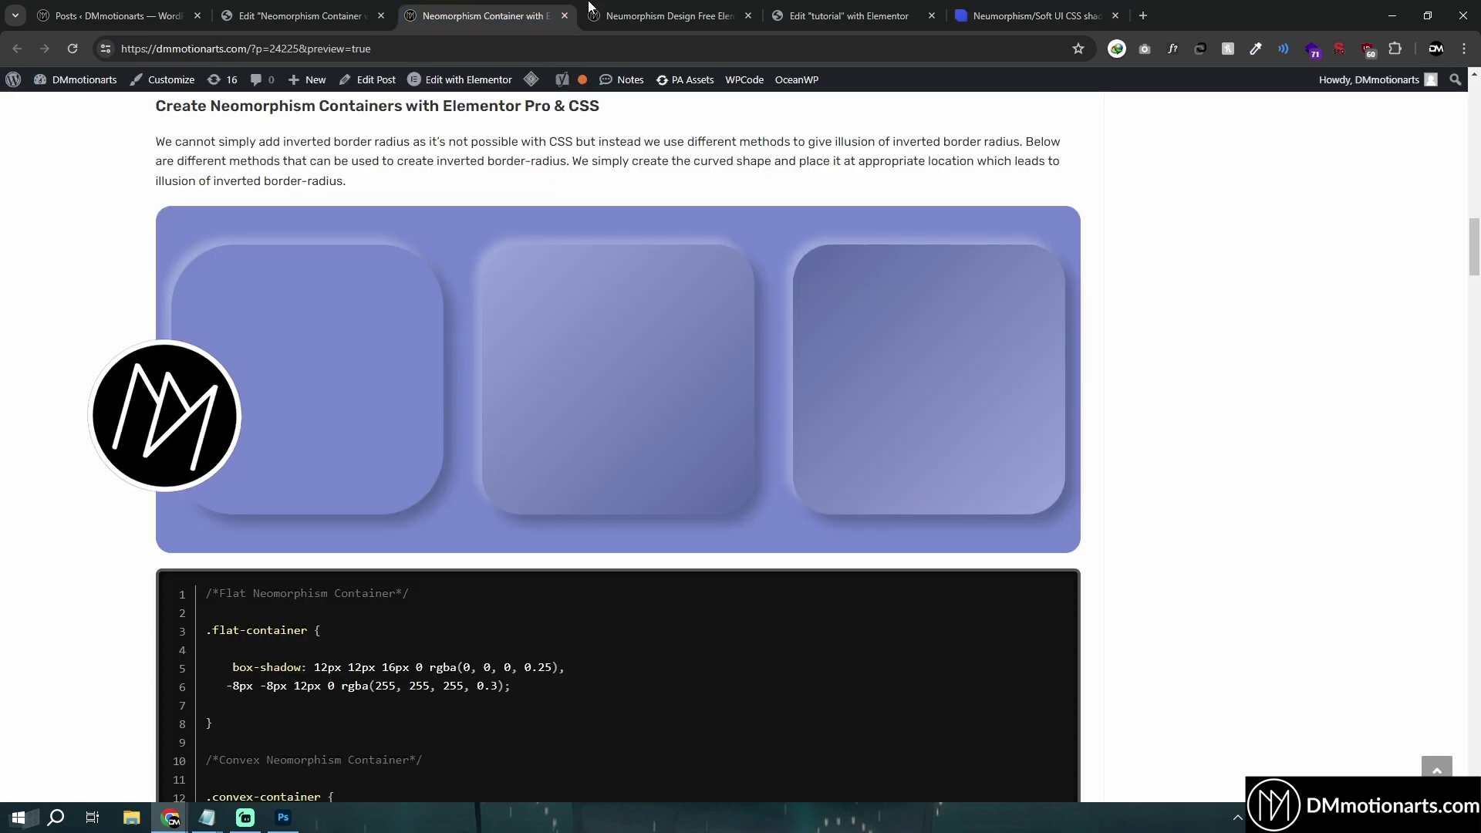
pyautogui.click(620, 11)
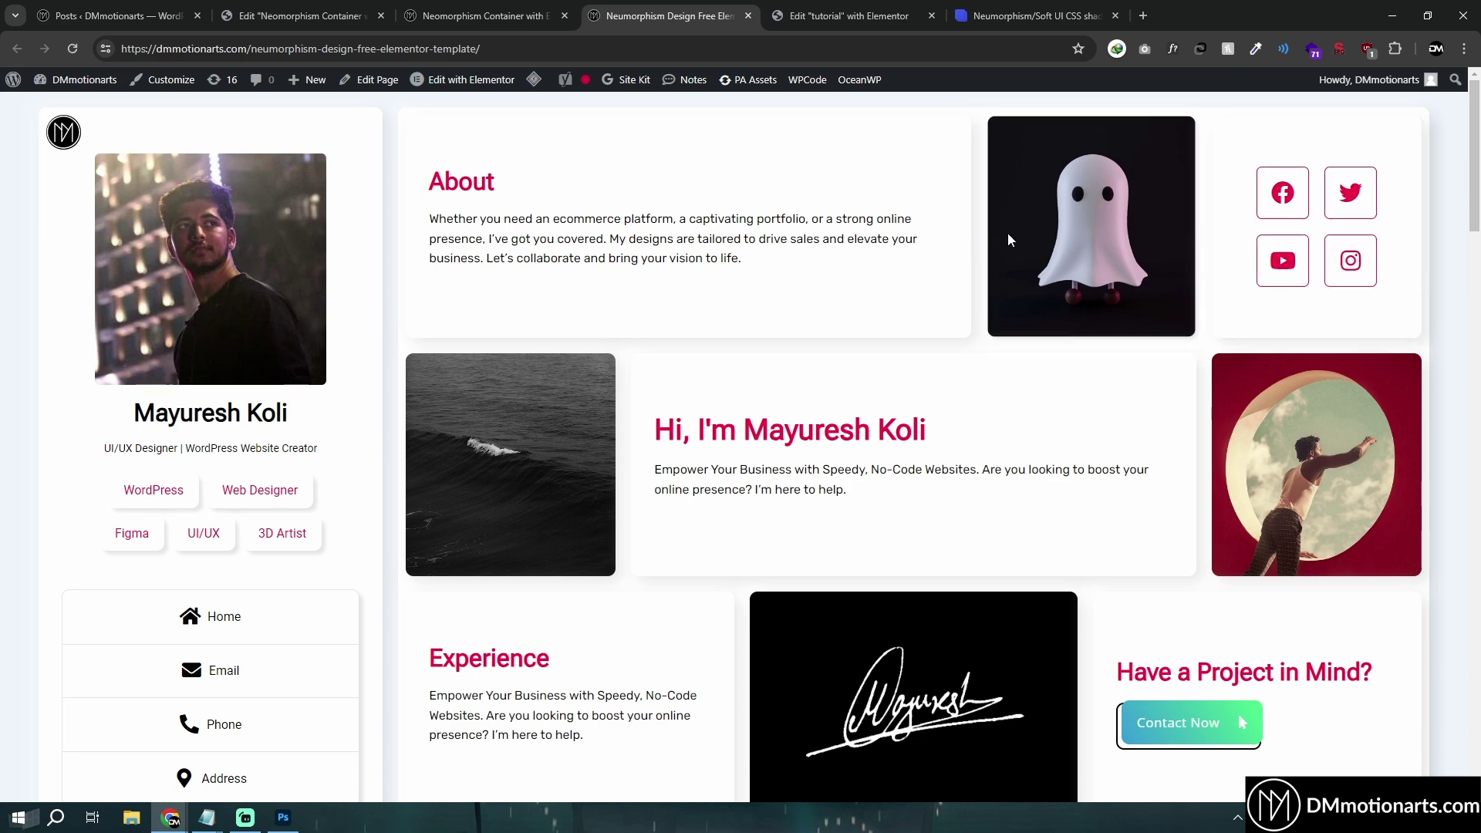
pyautogui.scroll(-2, 593, 339)
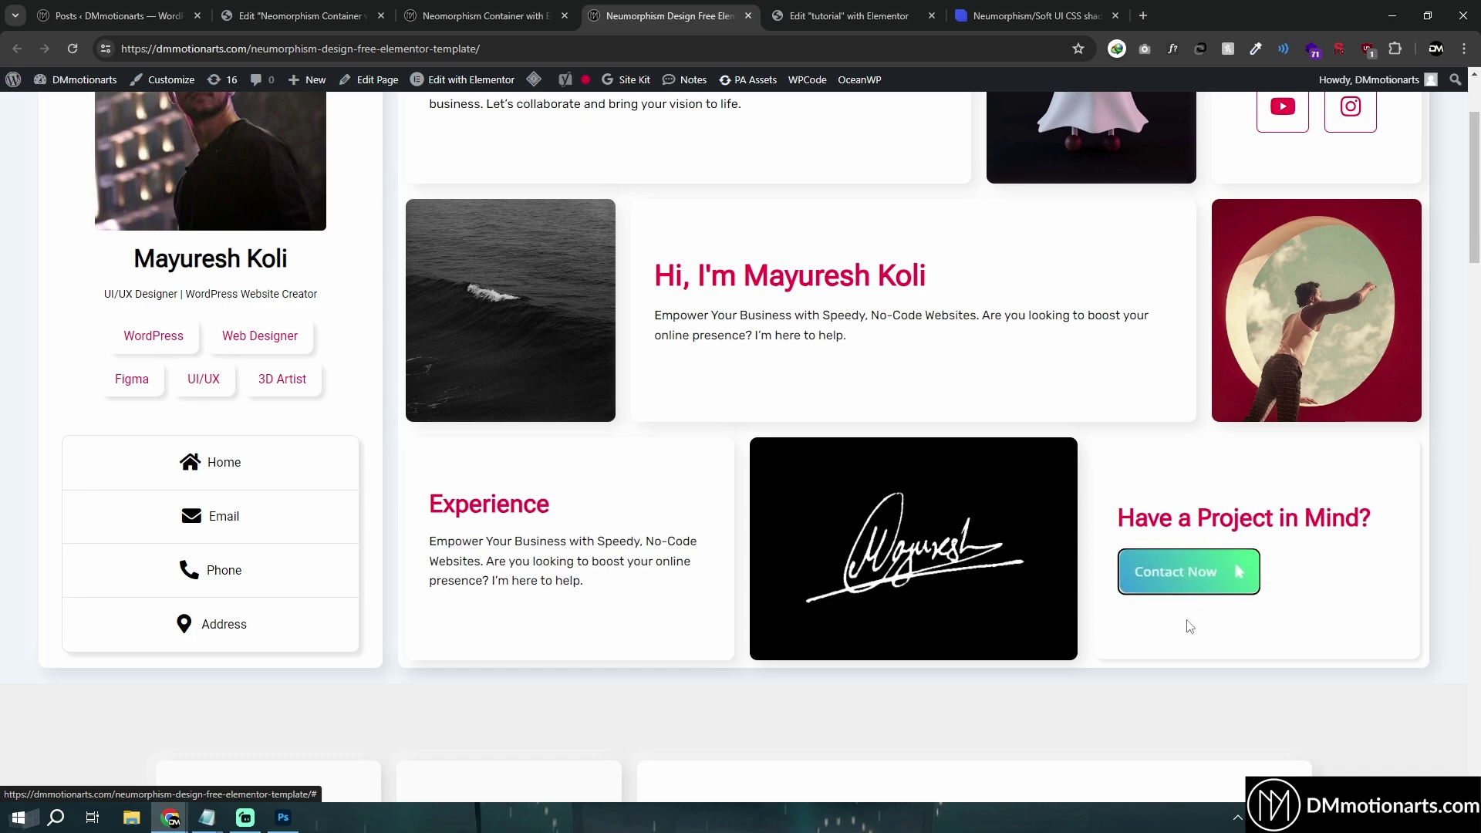
pyautogui.scroll(-6, 293, 509)
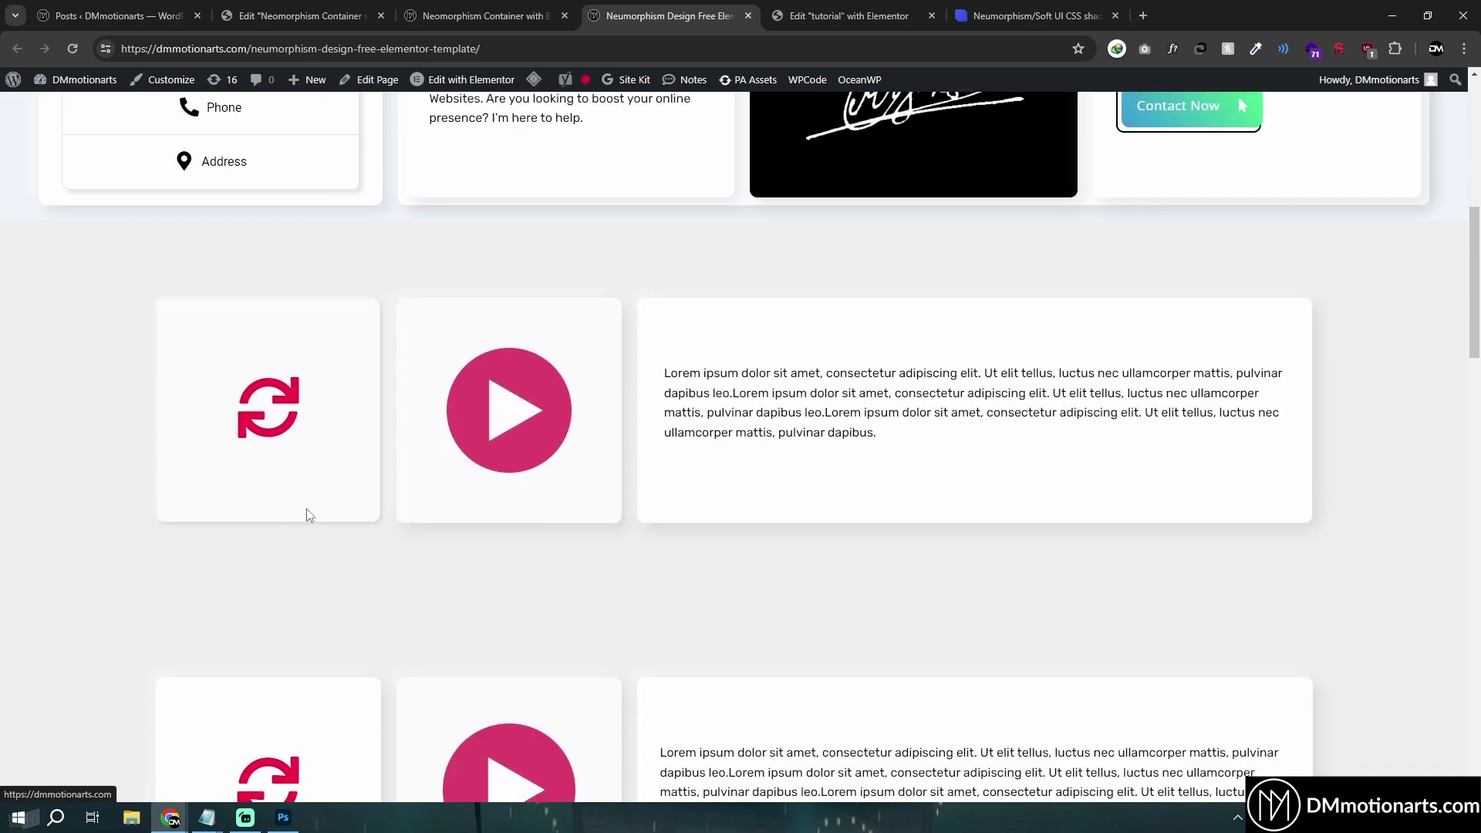
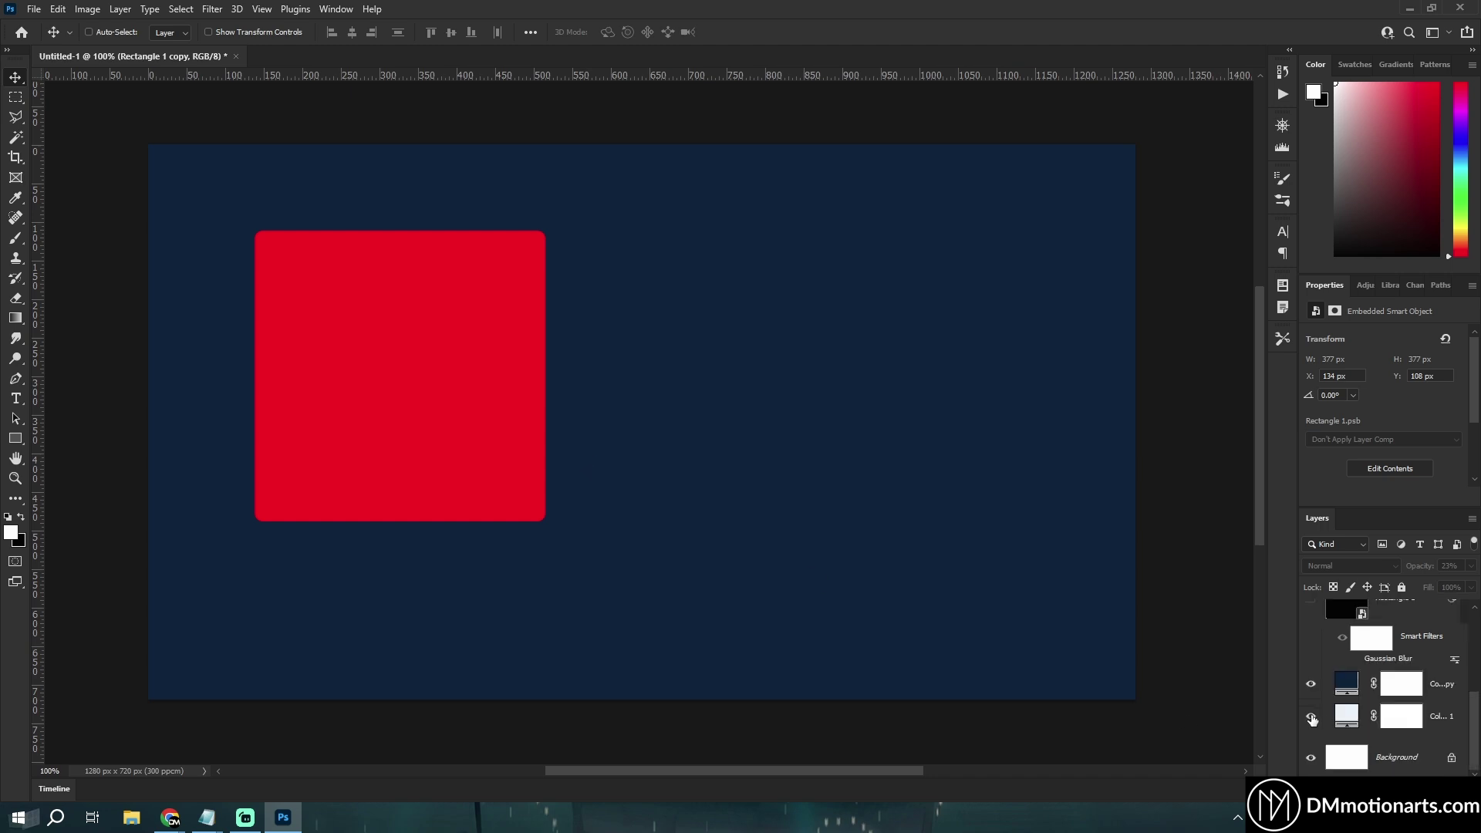
# Step: Hide the dark blue color fill layer, and show and select the black Rectangle 1 layer behind the red square
pyautogui.click(1311, 686)
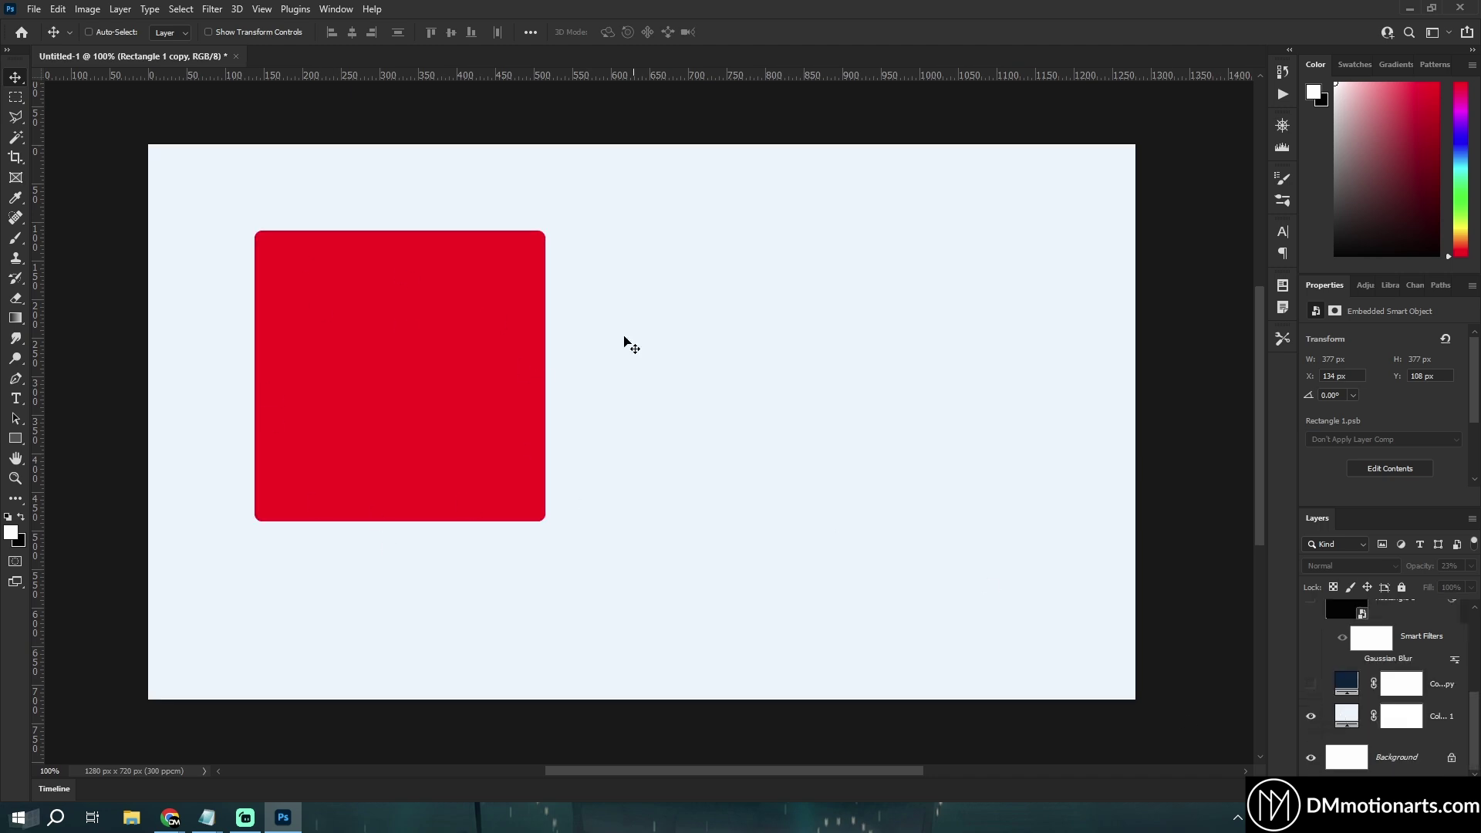
pyautogui.moveTo(298, 520); pyautogui.dragTo(453, 466)
pyautogui.scroll(-2, 526, 479)
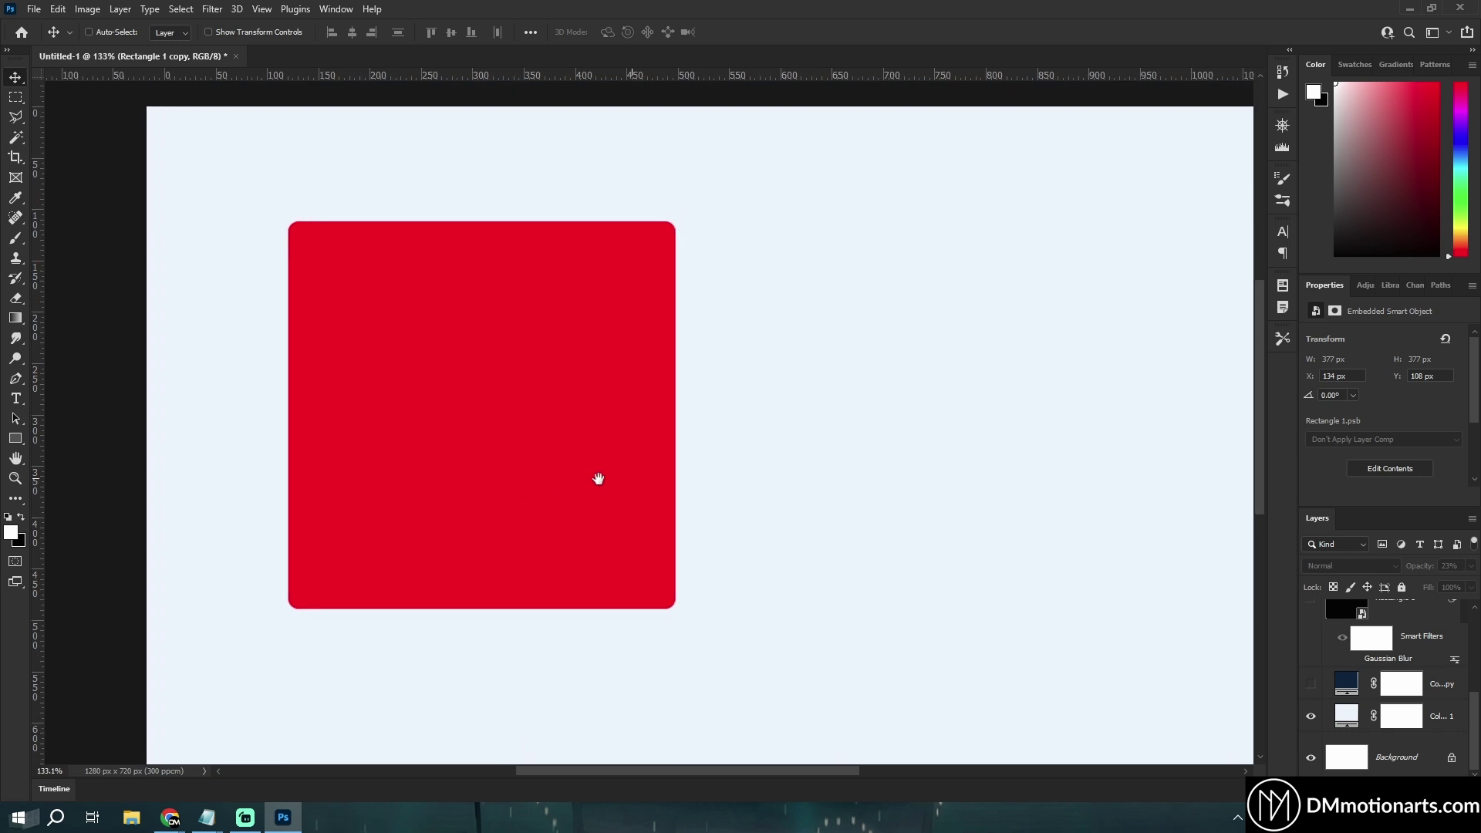
pyautogui.scroll(2, 1319, 637)
pyautogui.scroll(-3, 1316, 661)
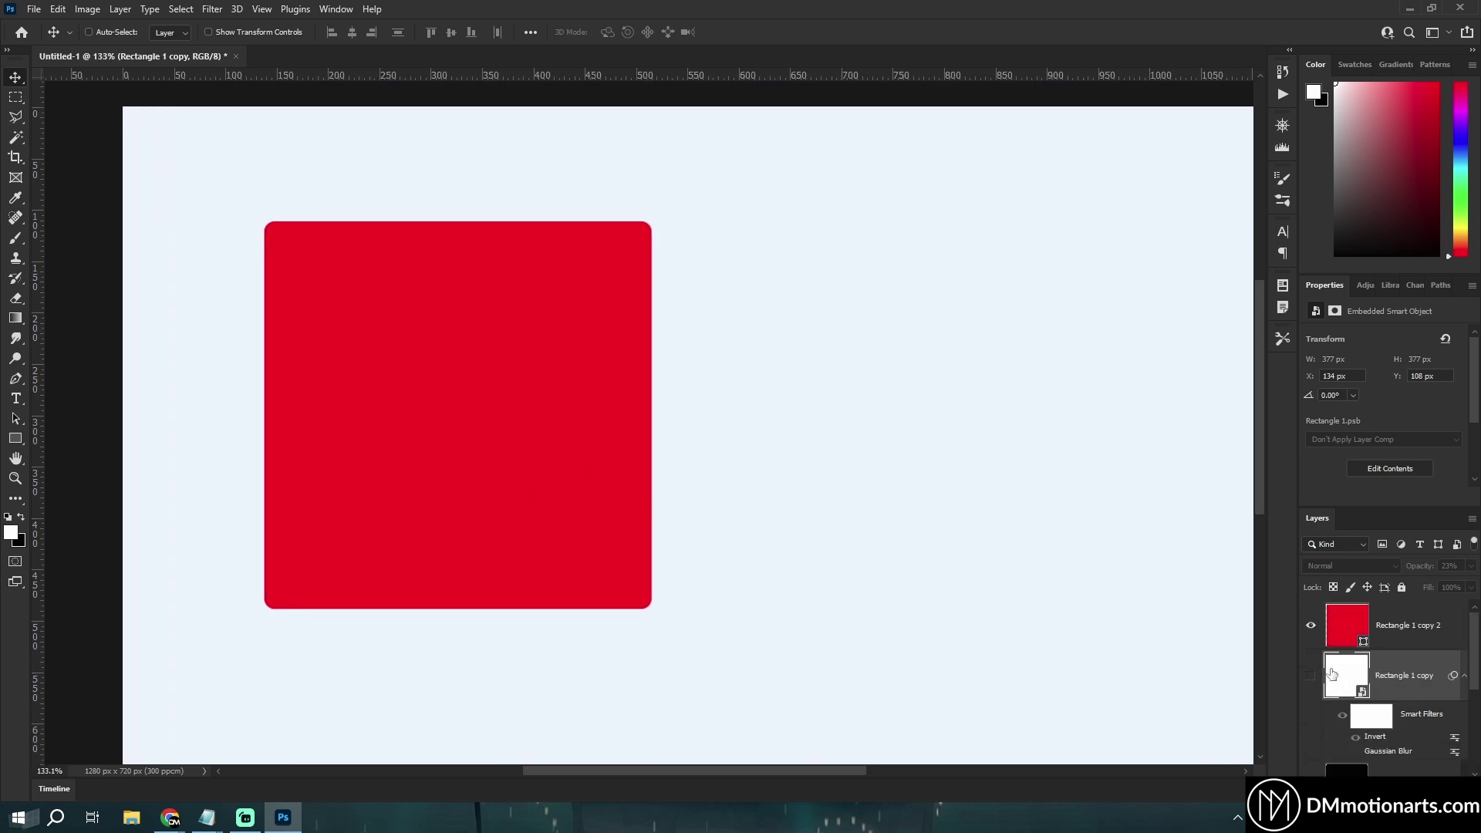
pyautogui.click(1311, 686)
pyautogui.moveTo(664, 572); pyautogui.dragTo(1178, 554)
pyautogui.click(1372, 737)
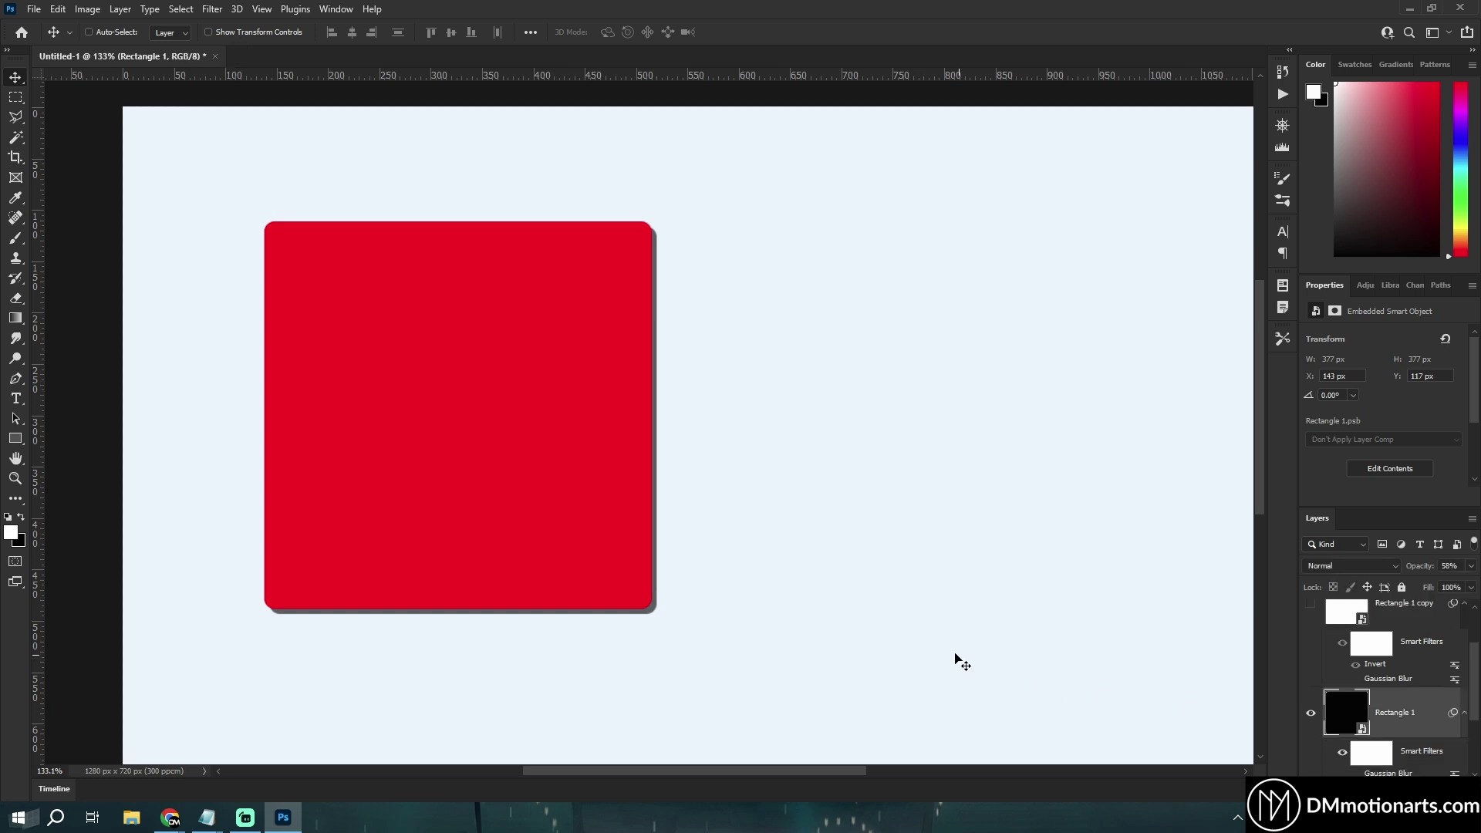
# Step: Try the black Rectangle 1 beside the red square with a different opacity, and undo the moves
pyautogui.scroll(-1, 685, 582)
pyautogui.moveTo(664, 549); pyautogui.dragTo(1049, 535)
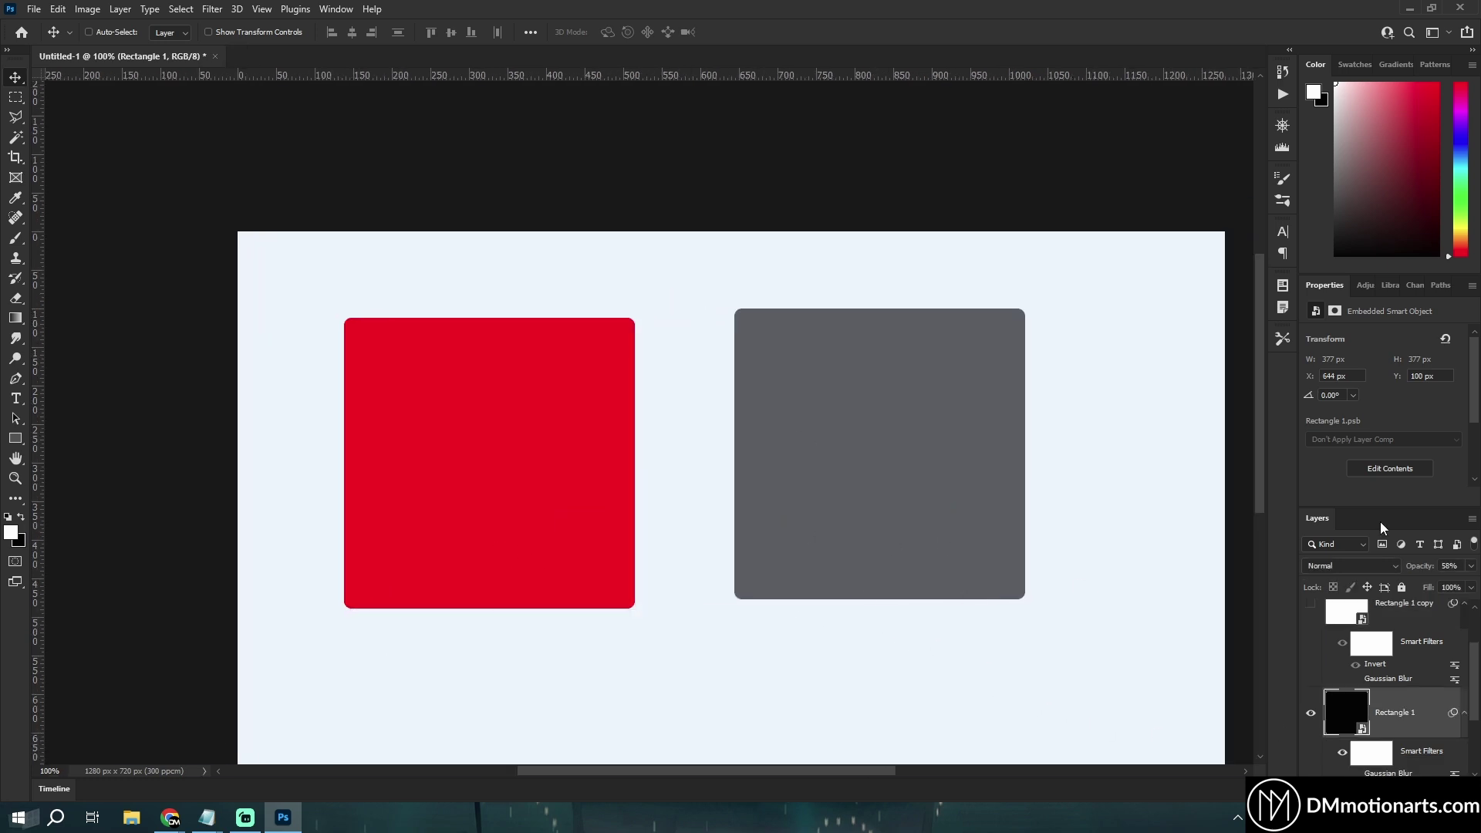
pyautogui.press('0')
pyautogui.press('5')
pyautogui.press('8')
pyautogui.scroll(1, 957, 639)
pyautogui.hotkey('ctrl', 'z')
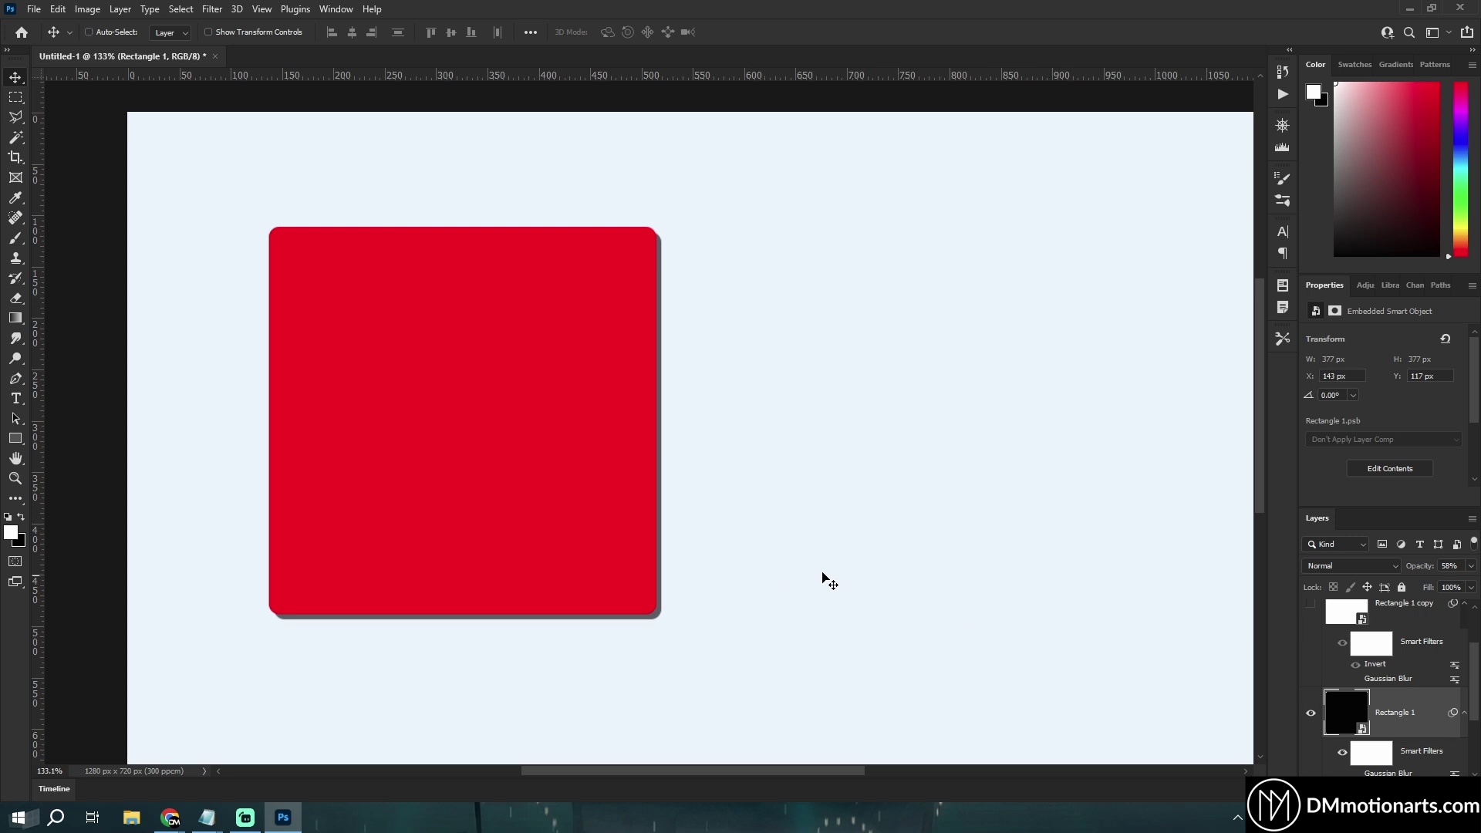
pyautogui.moveTo(550, 540); pyautogui.dragTo(628, 546)
pyautogui.hotkey('ctrl', 'z')
pyautogui.scroll(-2, 1346, 713)
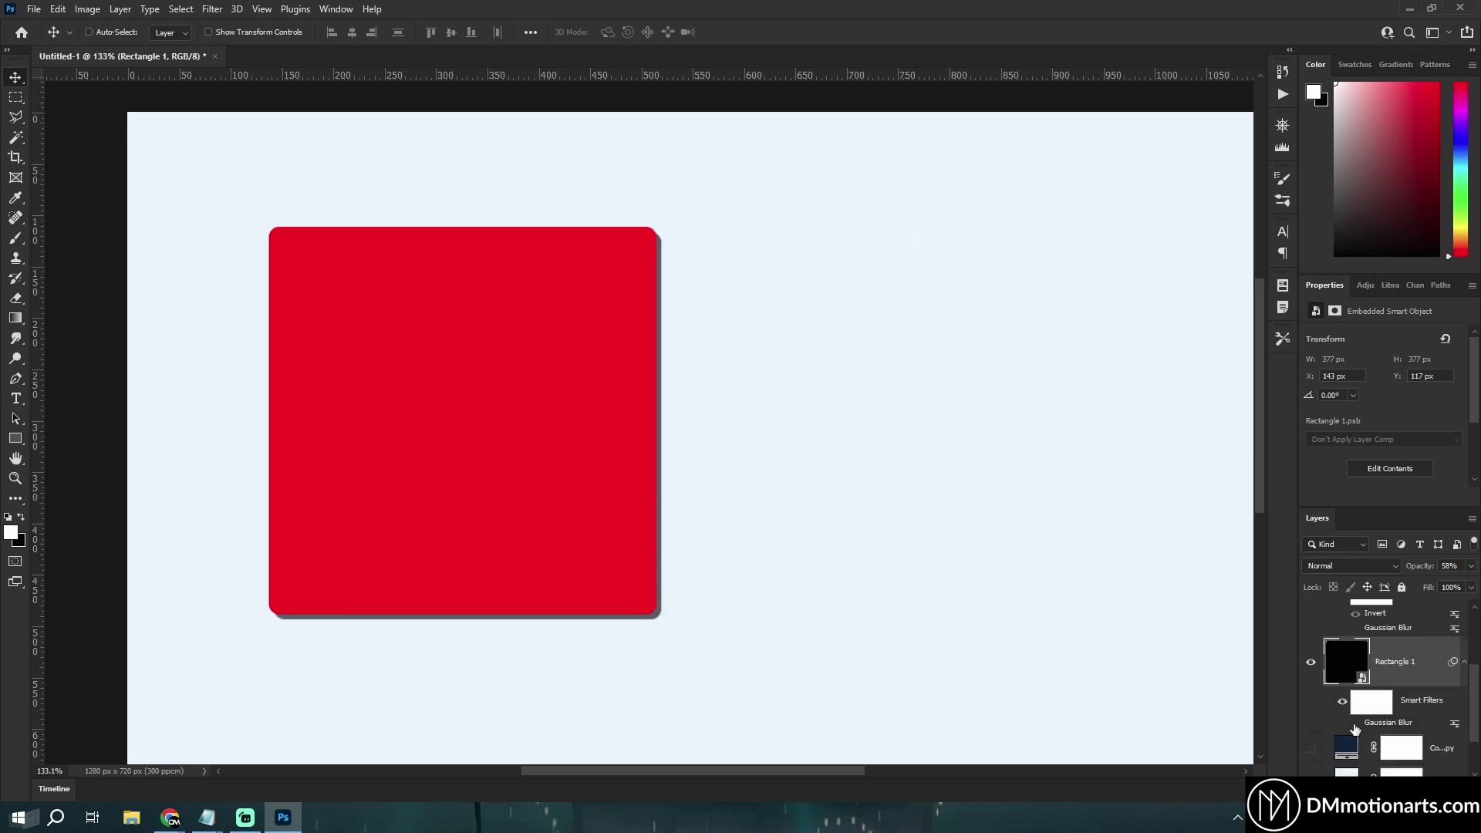
# Step: Turn on the Gaussian Blur smart filter of Rectangle 1 to make a soft dark shadow behind the red square
pyautogui.click(1356, 724)
pyautogui.scroll(-1, 633, 536)
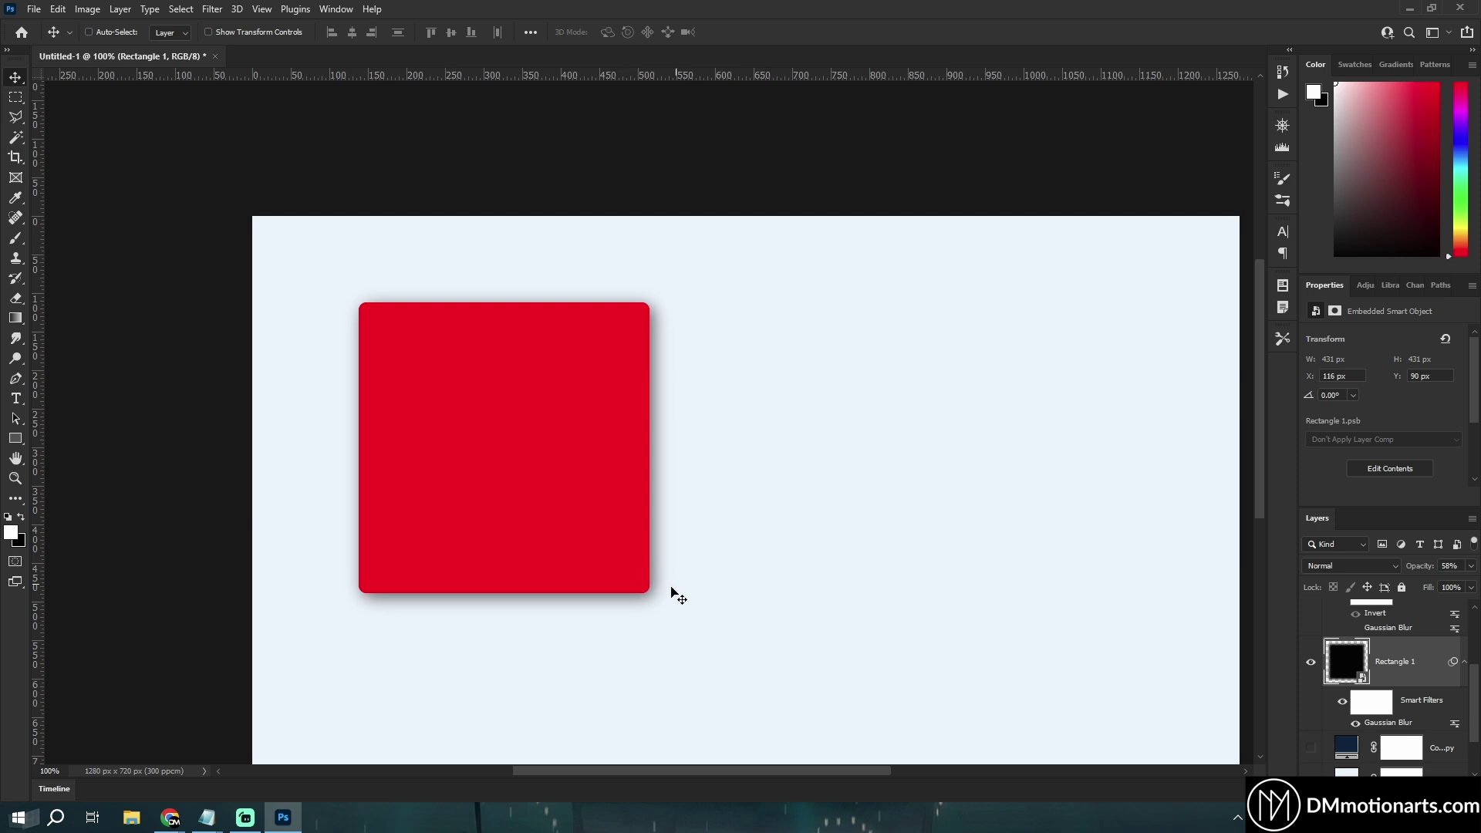
pyautogui.moveTo(578, 449); pyautogui.dragTo(594, 463)
pyautogui.hotkey('ctrl', 'z')
pyautogui.scroll(1, 440, 563)
pyautogui.moveTo(613, 523); pyautogui.dragTo(622, 524)
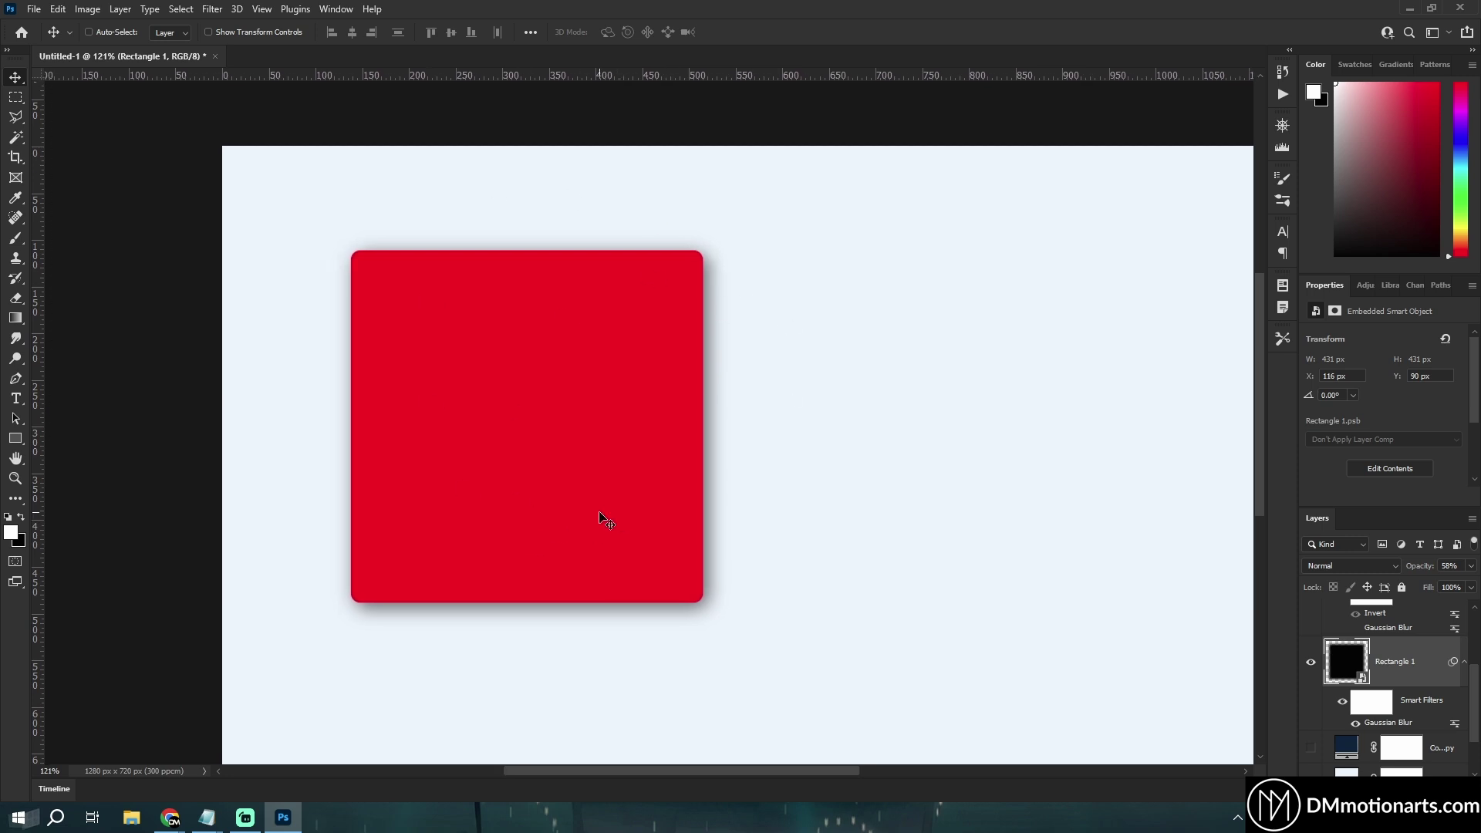
pyautogui.scroll(1, 600, 511)
pyautogui.scroll(1, 1333, 642)
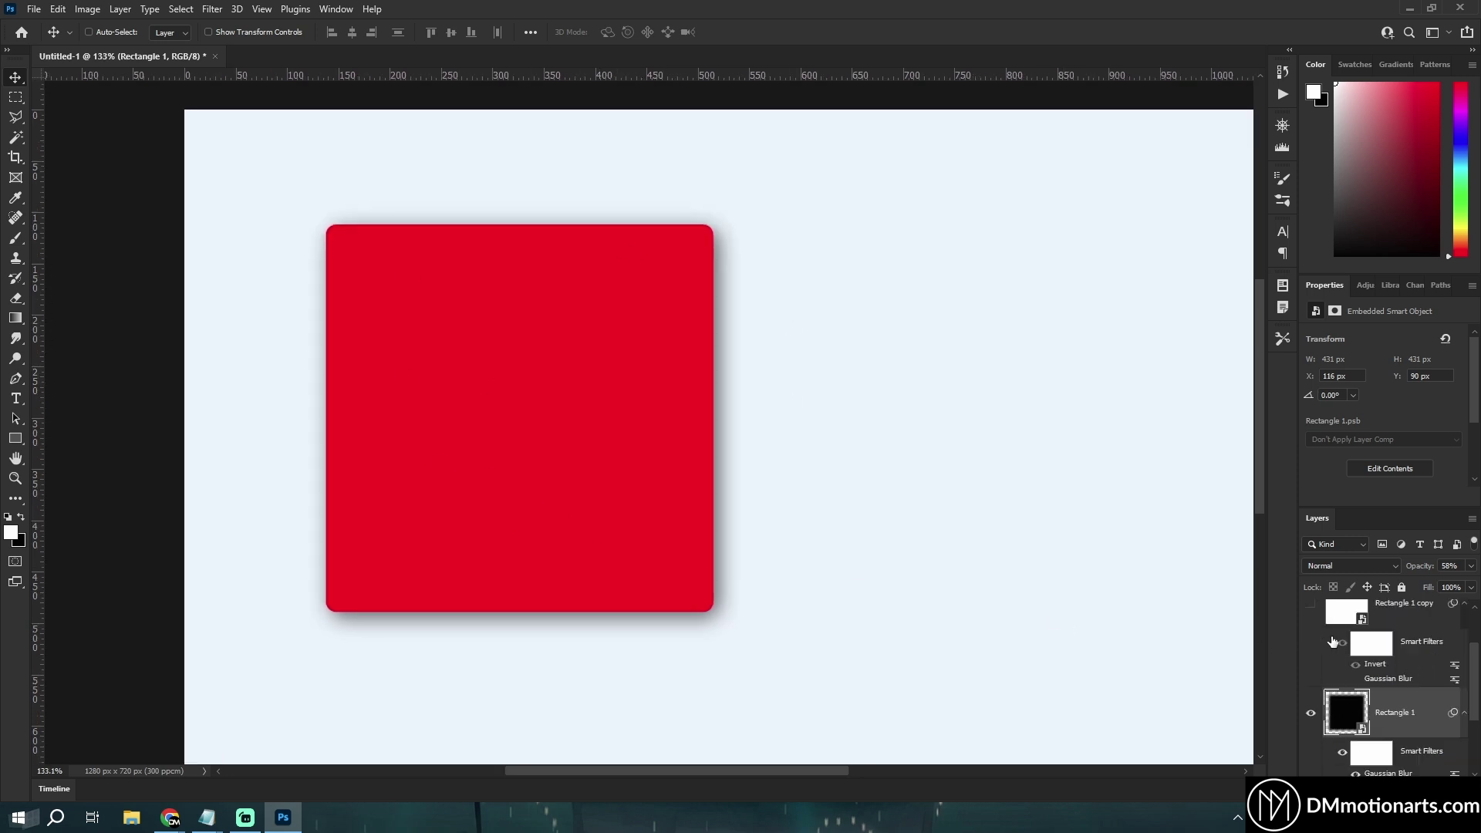
# Step: Show the white Rectangle 1 copy and the dark blue color fill, and select Rectangle 1 copy
pyautogui.click(1310, 614)
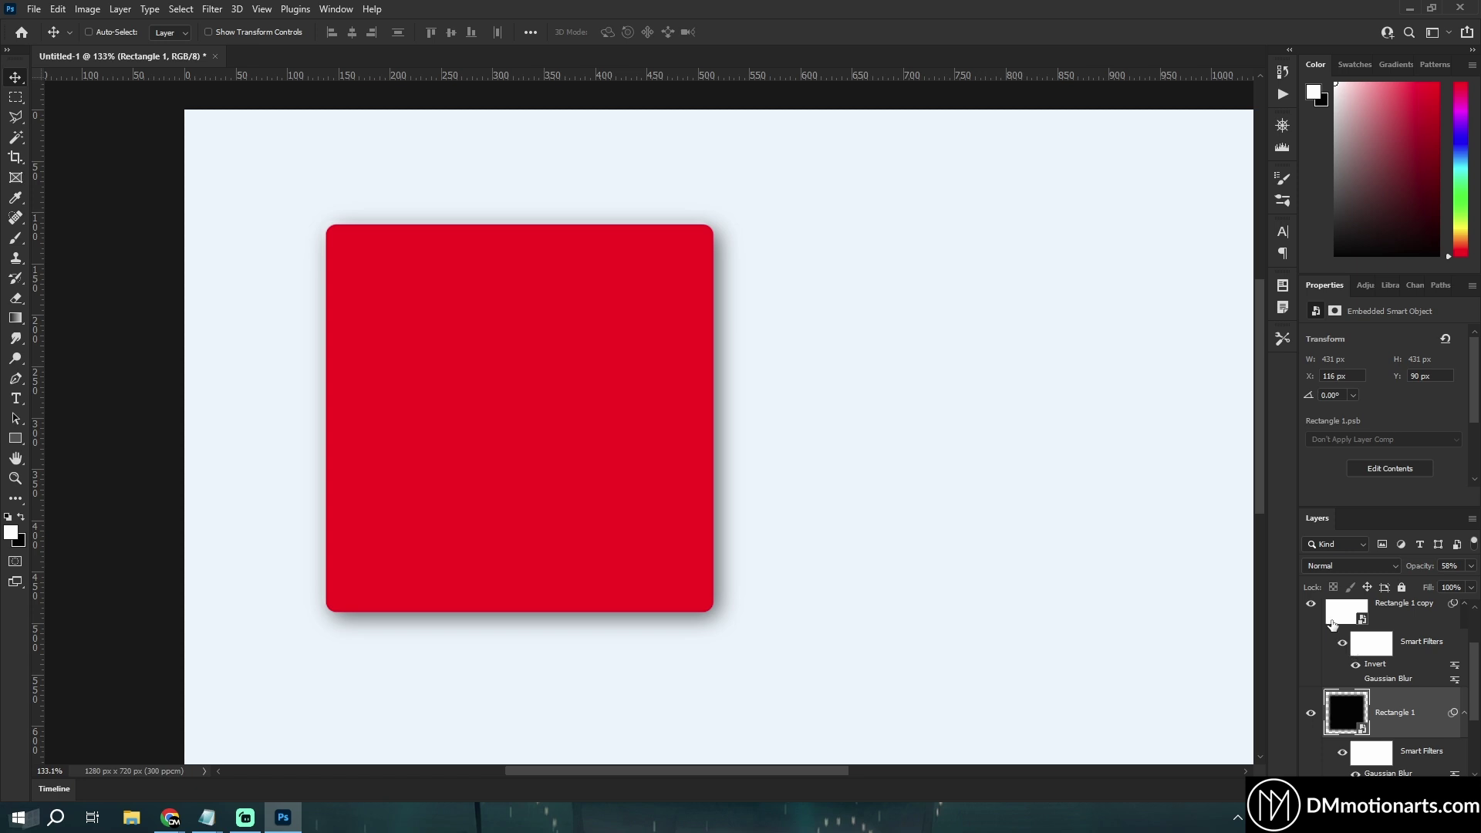
pyautogui.scroll(-2, 1348, 682)
pyautogui.click(1316, 686)
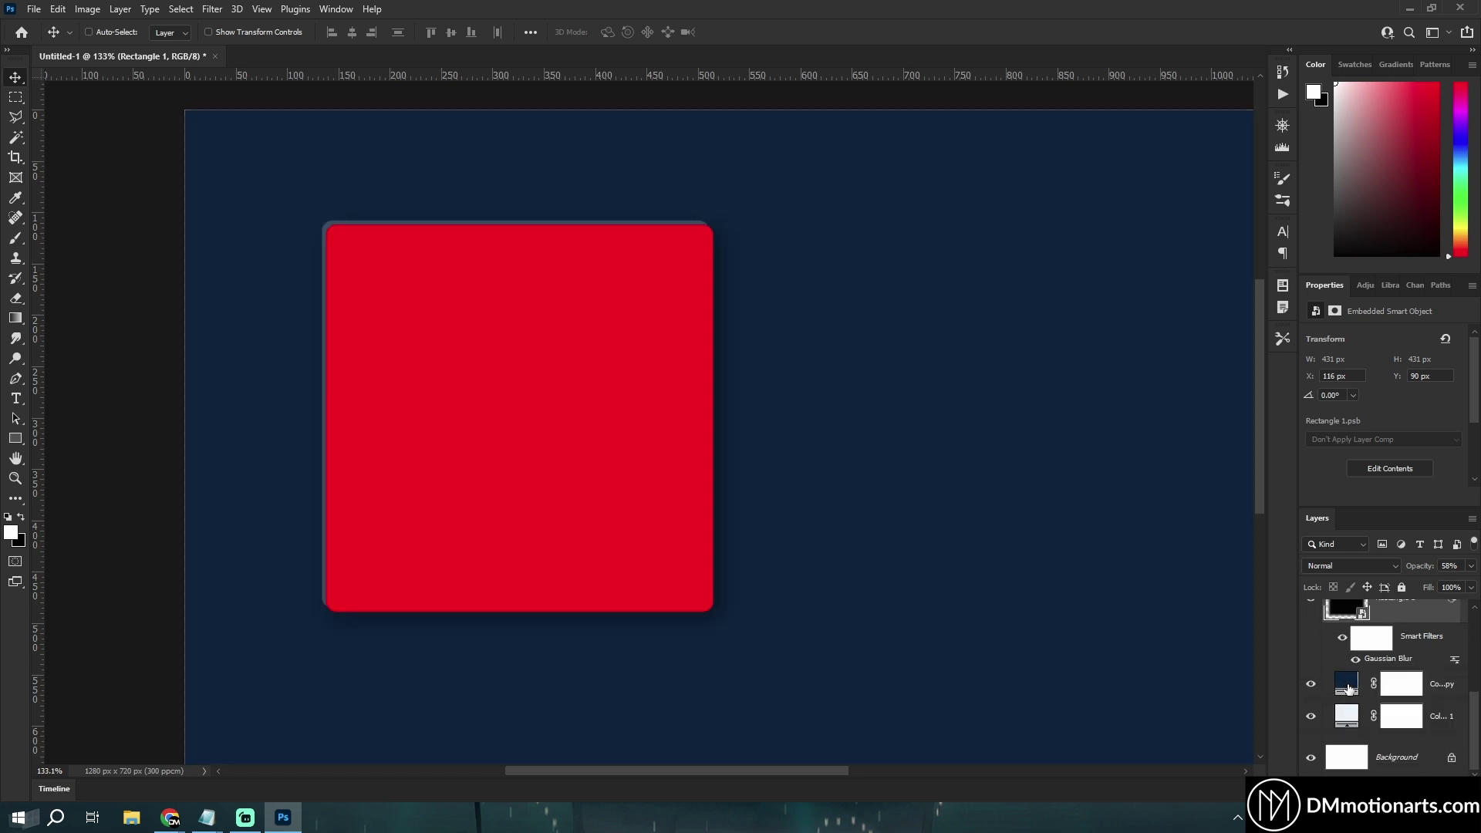
pyautogui.scroll(2, 1328, 655)
pyautogui.click(1360, 646)
pyautogui.moveTo(517, 447); pyautogui.dragTo(572, 460)
pyautogui.scroll(-2, 748, 553)
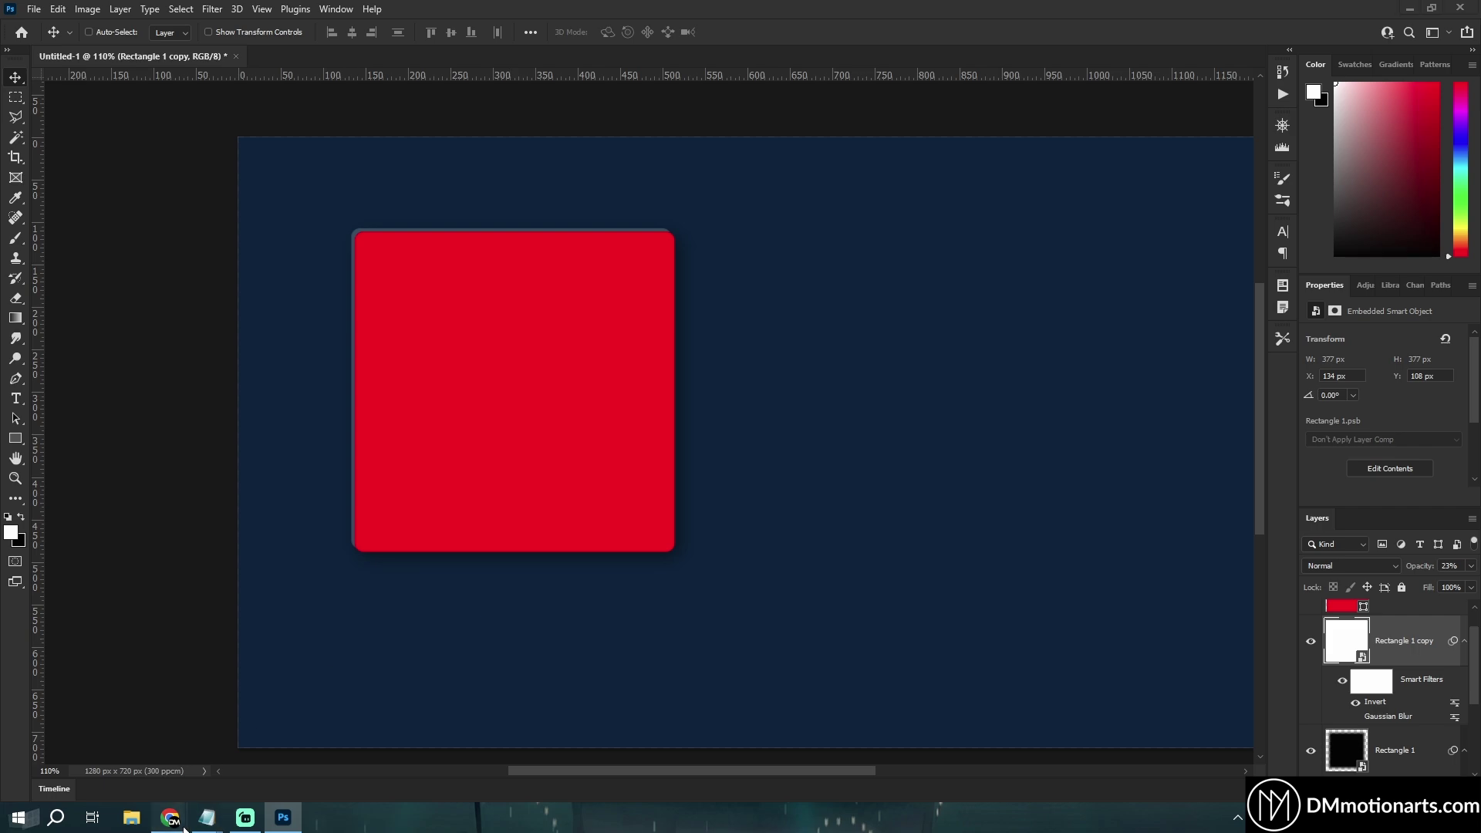
# Step: Switch to the browser and compare the shadows on the template page with the three containers in the post preview
pyautogui.moveTo(170, 818)
pyautogui.click(248, 760)
pyautogui.scroll(-9, 309, 506)
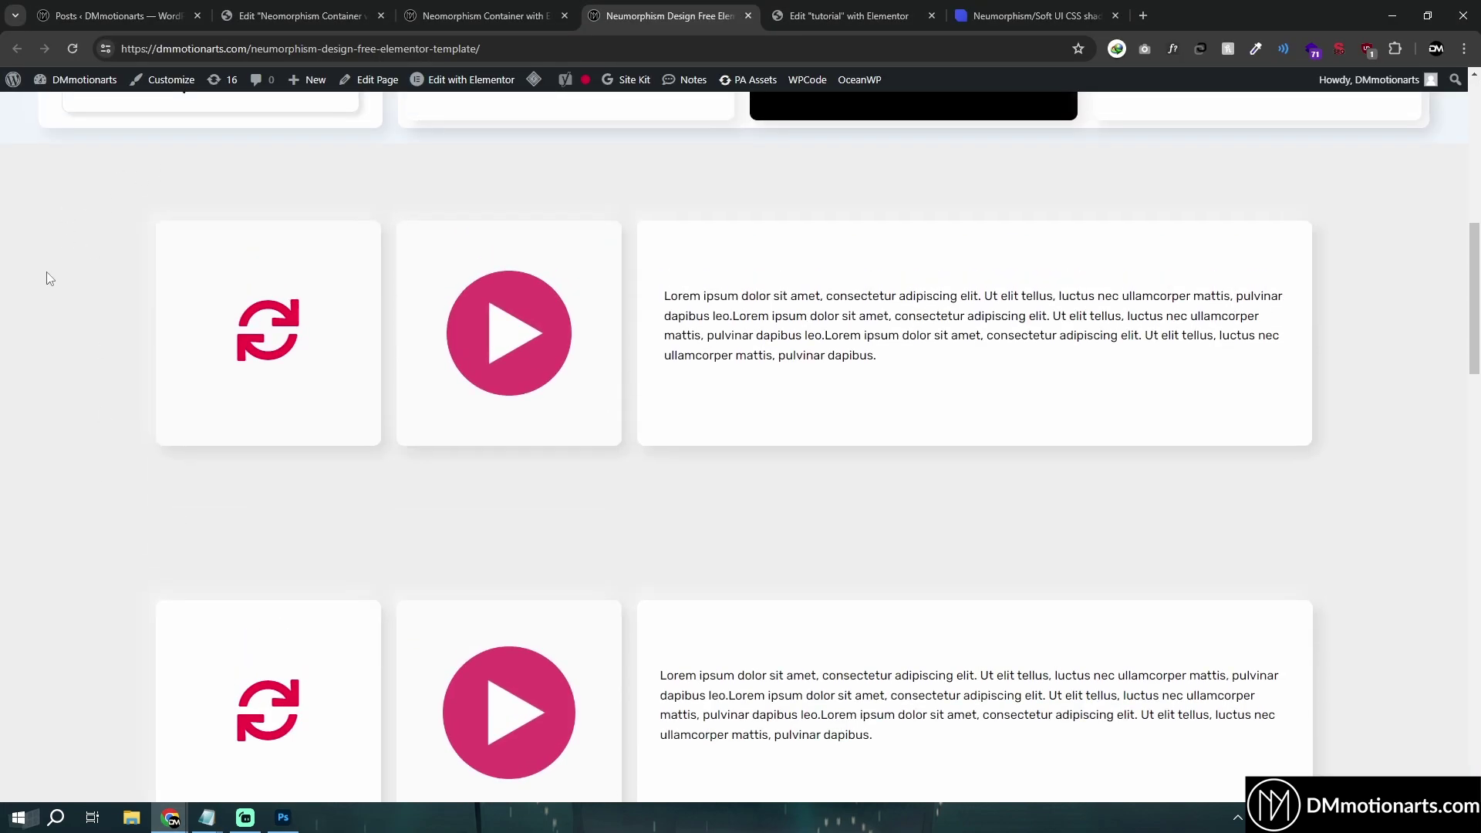
pyautogui.click(471, 13)
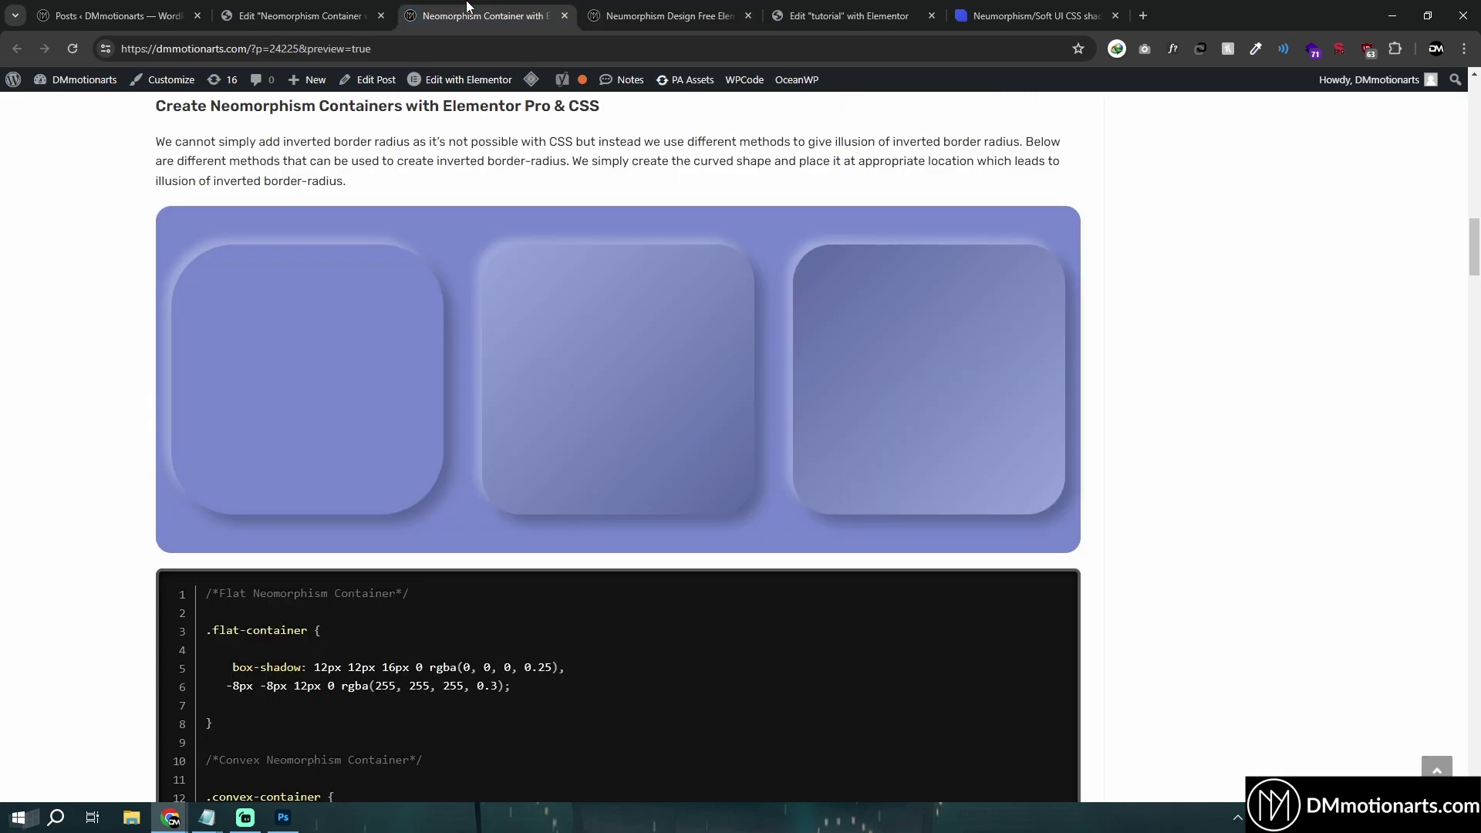
# Step: Switch back to Photoshop and turn on the Gaussian Blur smart filter of Rectangle 1 copy
pyautogui.hotkey('alt', 'Tab')
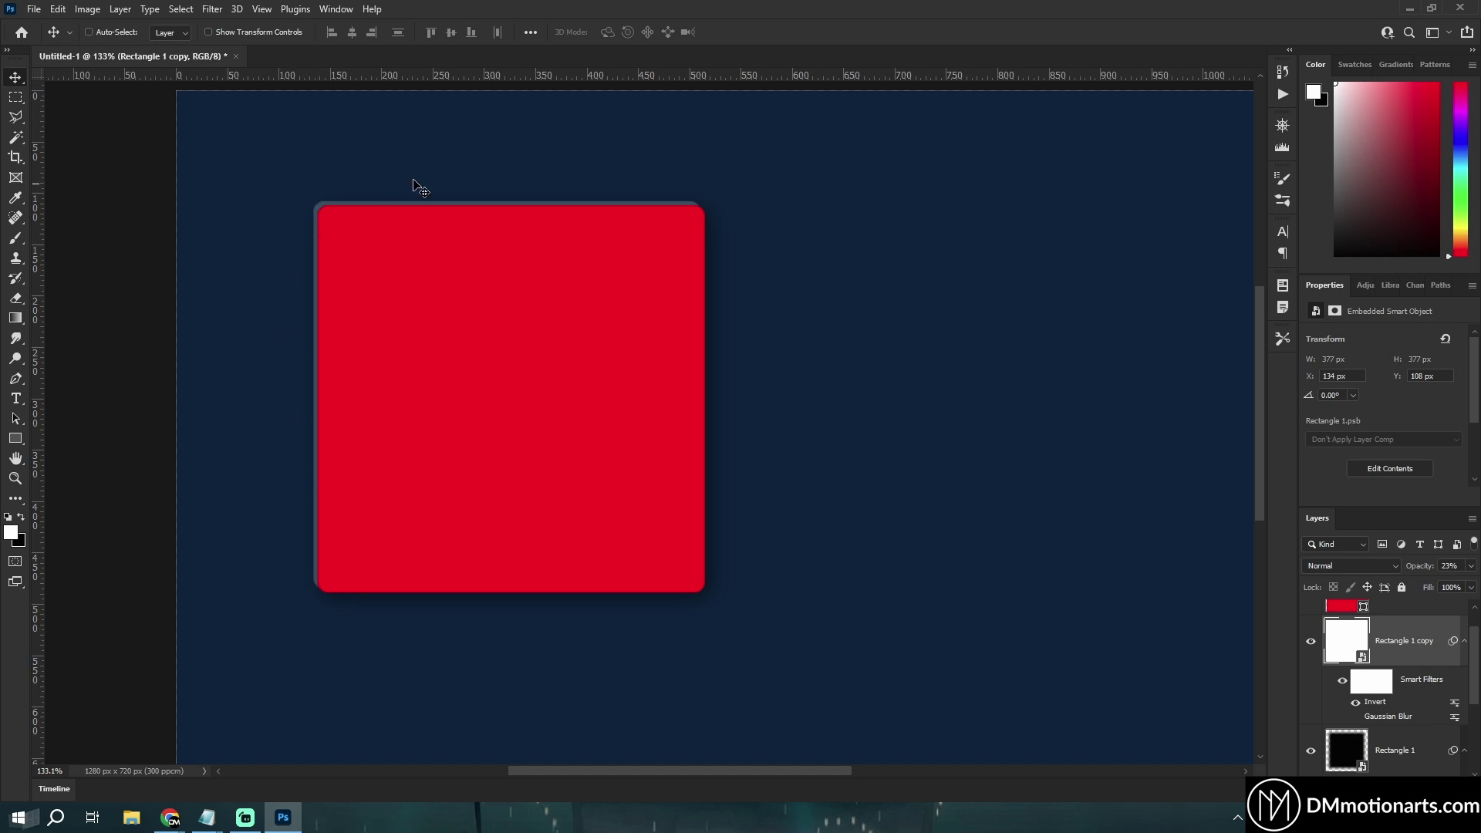
pyautogui.click(1356, 717)
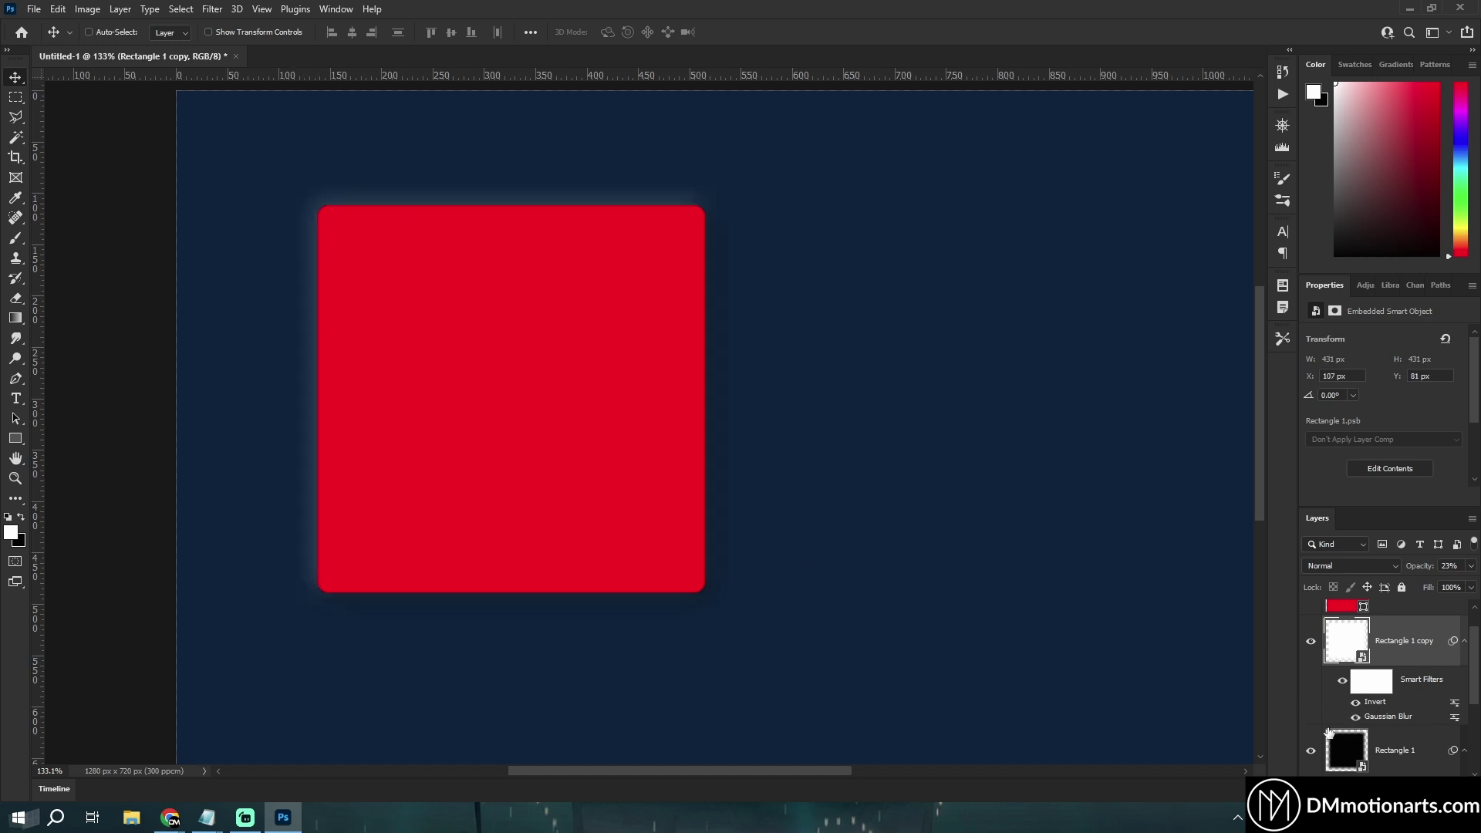
pyautogui.keyDown('alt'); pyautogui.scroll(-5, 569, 569); pyautogui.keyUp('alt')
pyautogui.keyDown('alt'); pyautogui.scroll(-1, 517, 532); pyautogui.keyUp('alt')
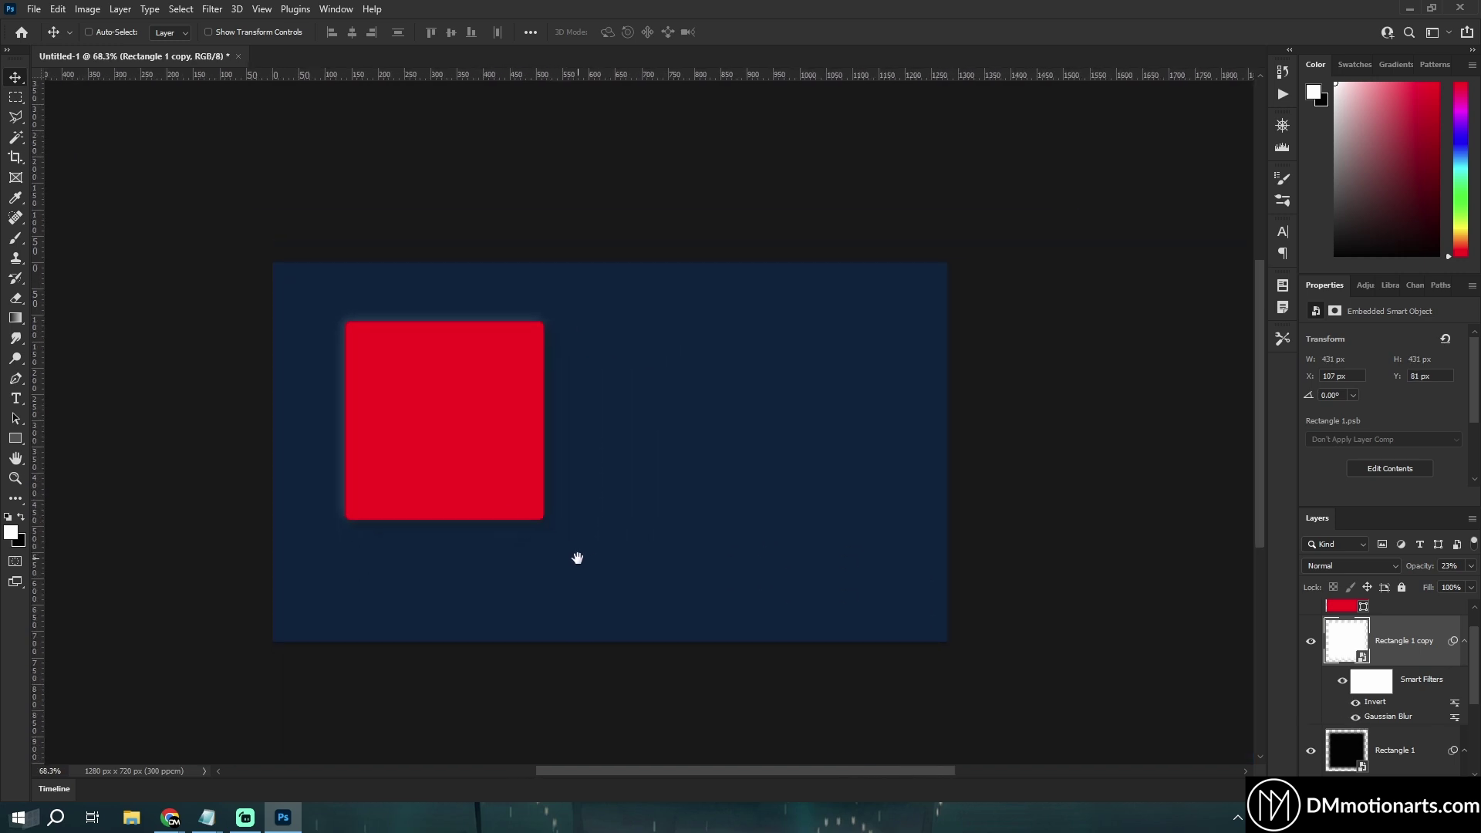
pyautogui.keyDown('alt'); pyautogui.scroll(2, 438, 491); pyautogui.keyUp('alt')
pyautogui.scroll(-2, 1340, 689)
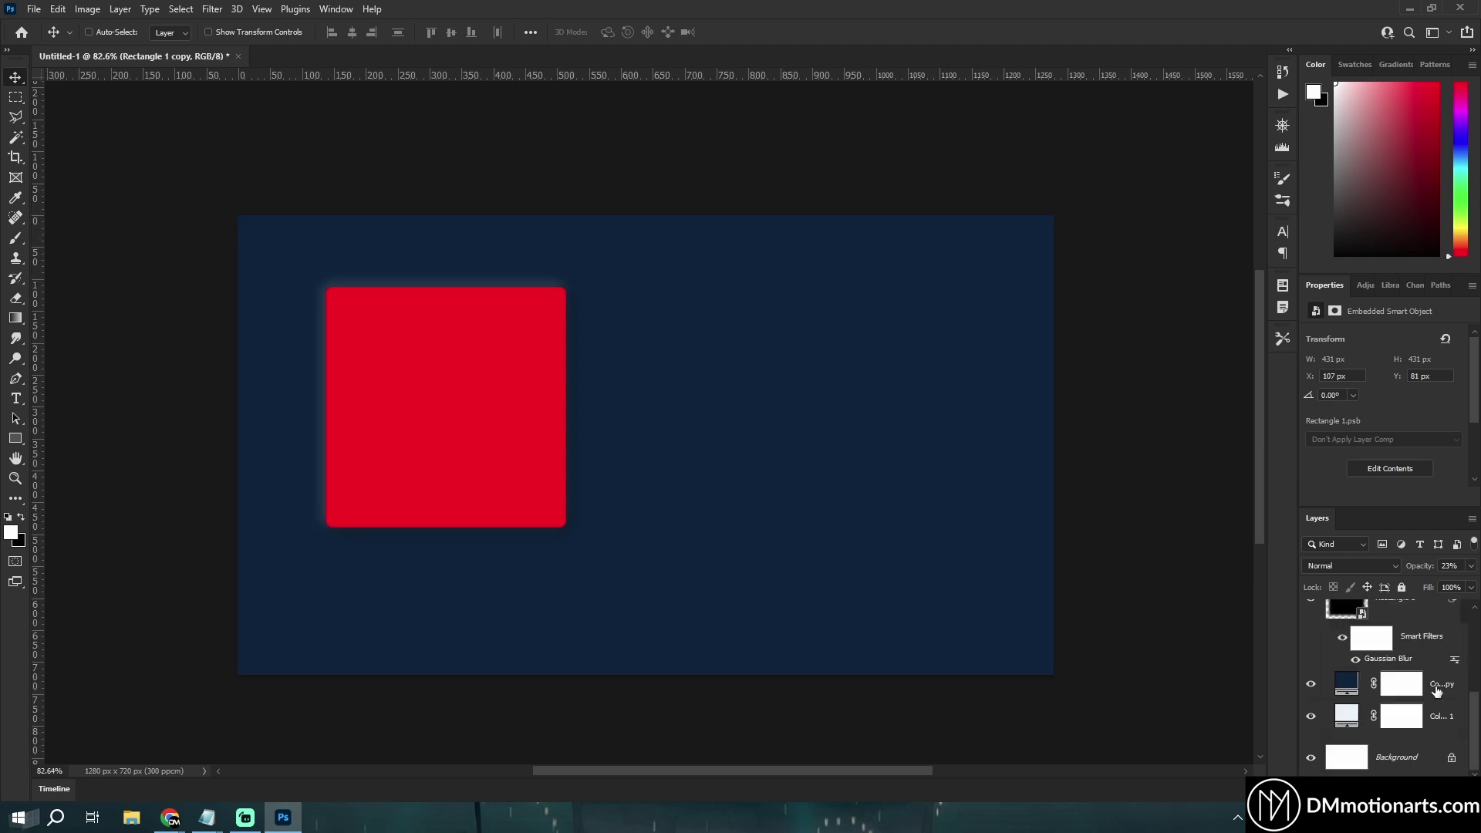
# Step: Hide the dark blue color fill to show both blurred shadows on the light background
pyautogui.click(1313, 686)
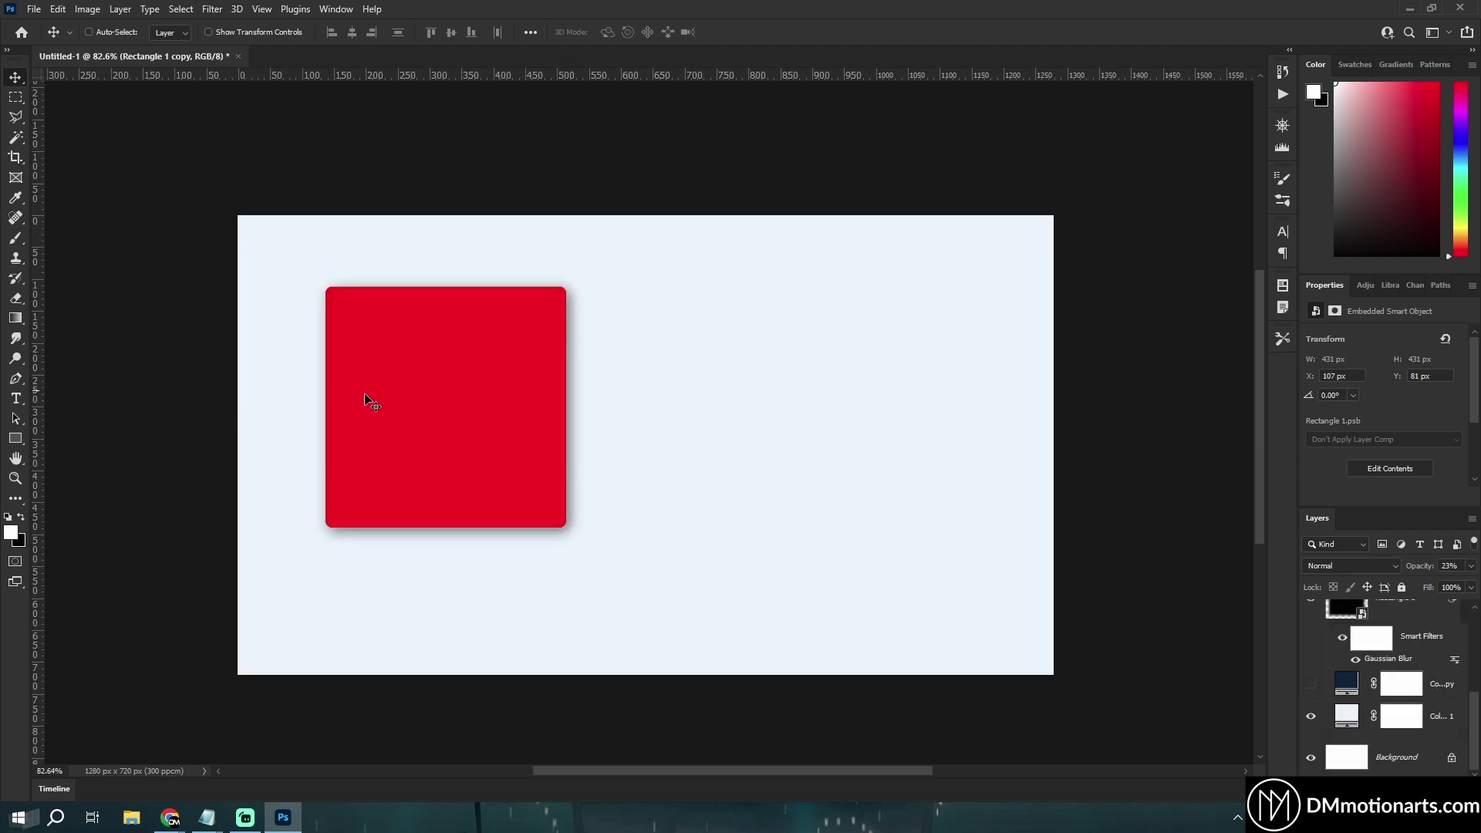
pyautogui.keyDown('alt'); pyautogui.scroll(4, 351, 393); pyautogui.keyUp('alt')
pyautogui.keyDown('alt'); pyautogui.scroll(-2, 663, 518); pyautogui.keyUp('alt')
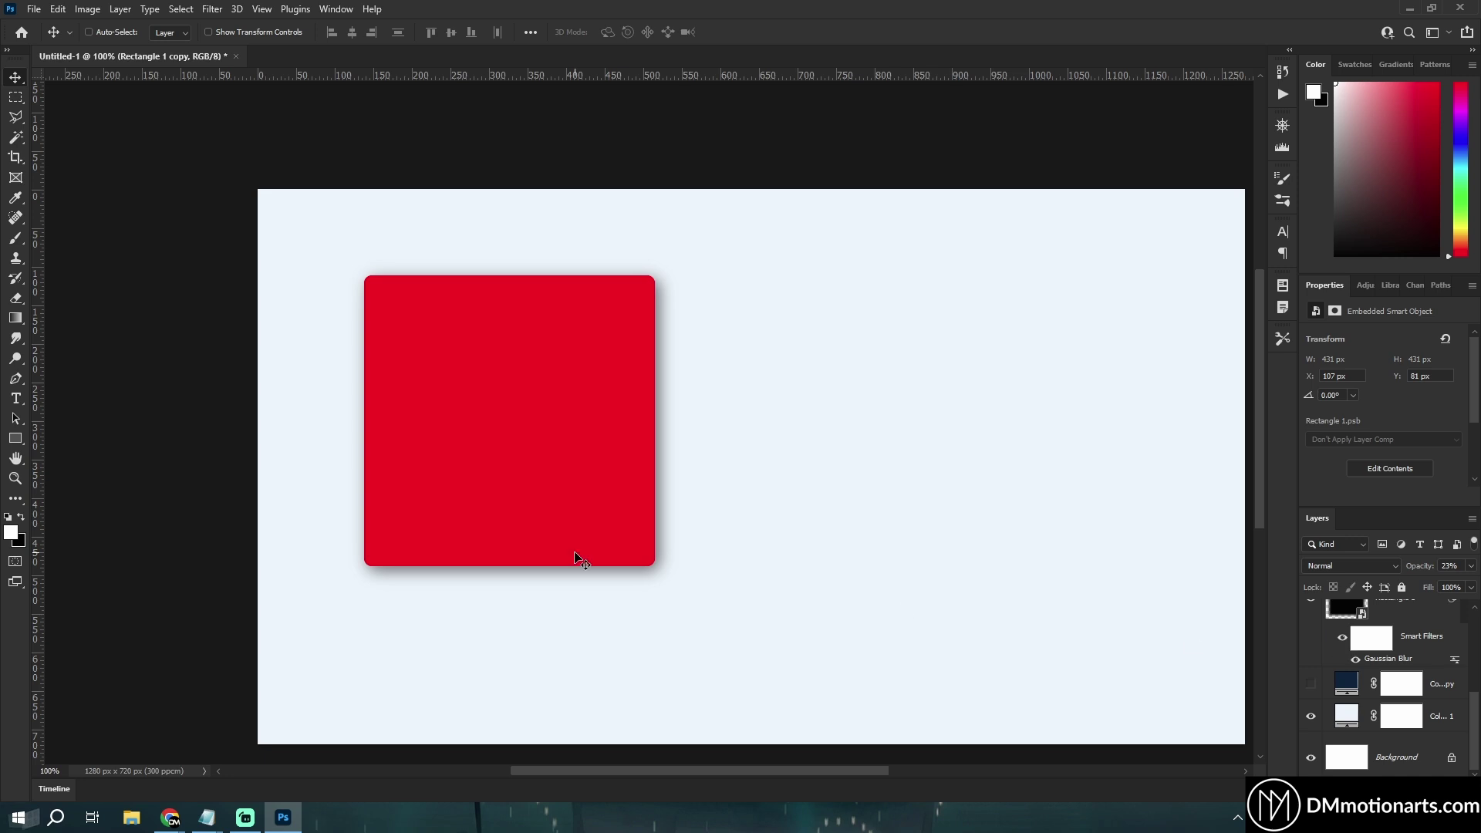
# Step: Set the Gaussian Blur radius of the black Rectangle 1 to 4.0 pixels
pyautogui.click(1339, 719)
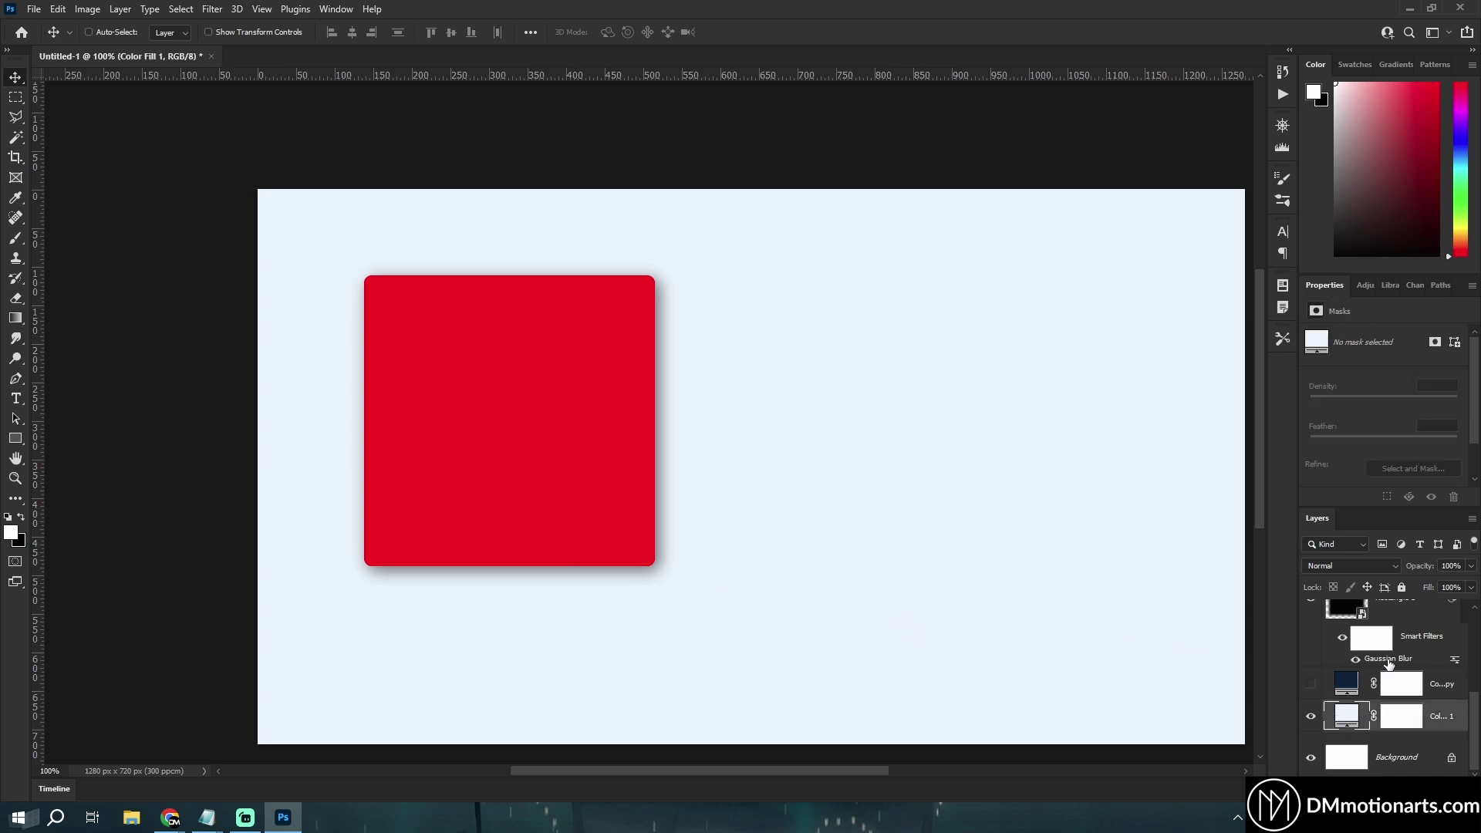
pyautogui.click(1389, 664)
pyautogui.doubleClick(1389, 686)
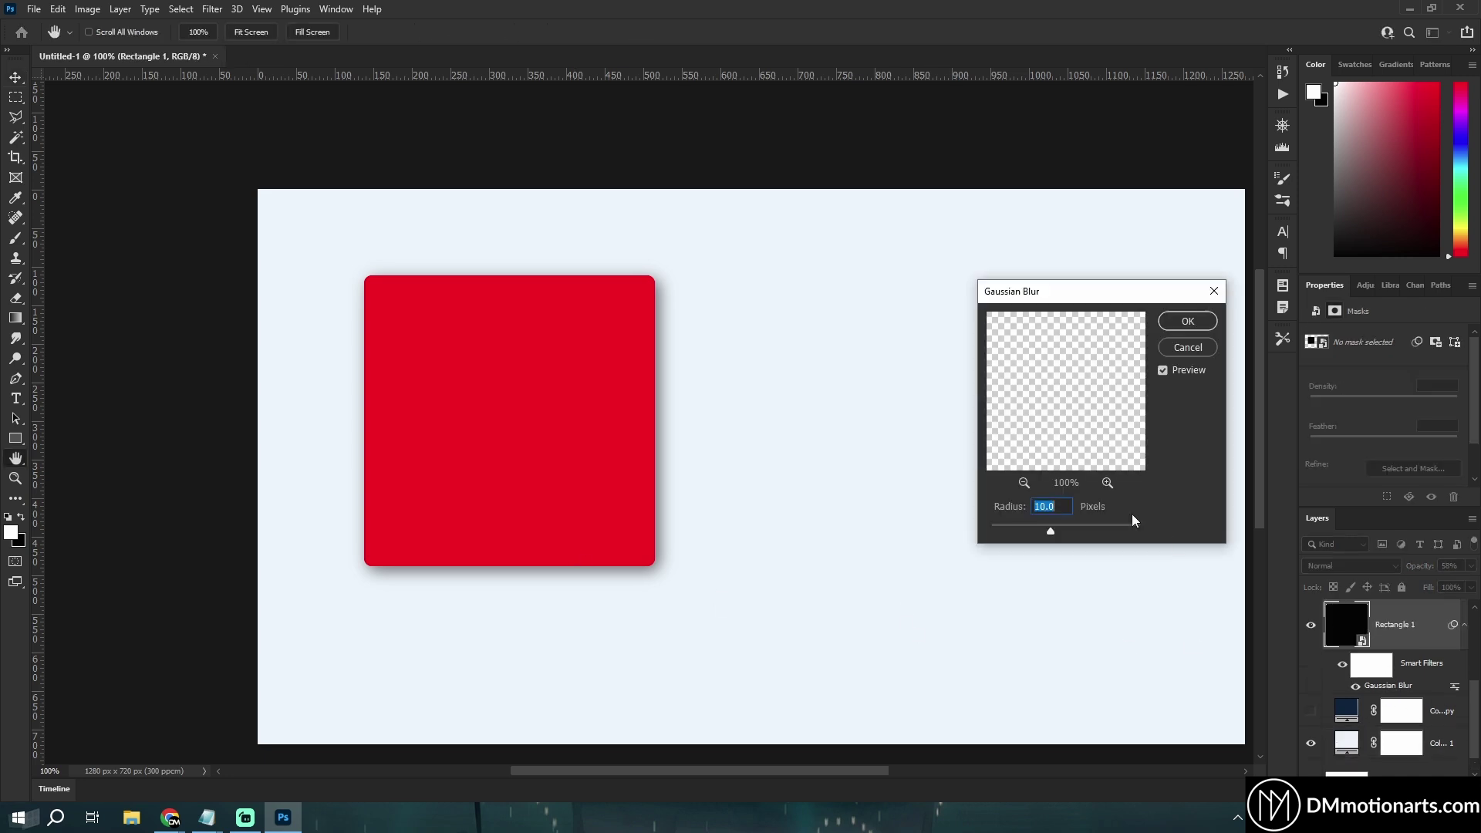
pyautogui.moveTo(1050, 537); pyautogui.dragTo(1029, 538)
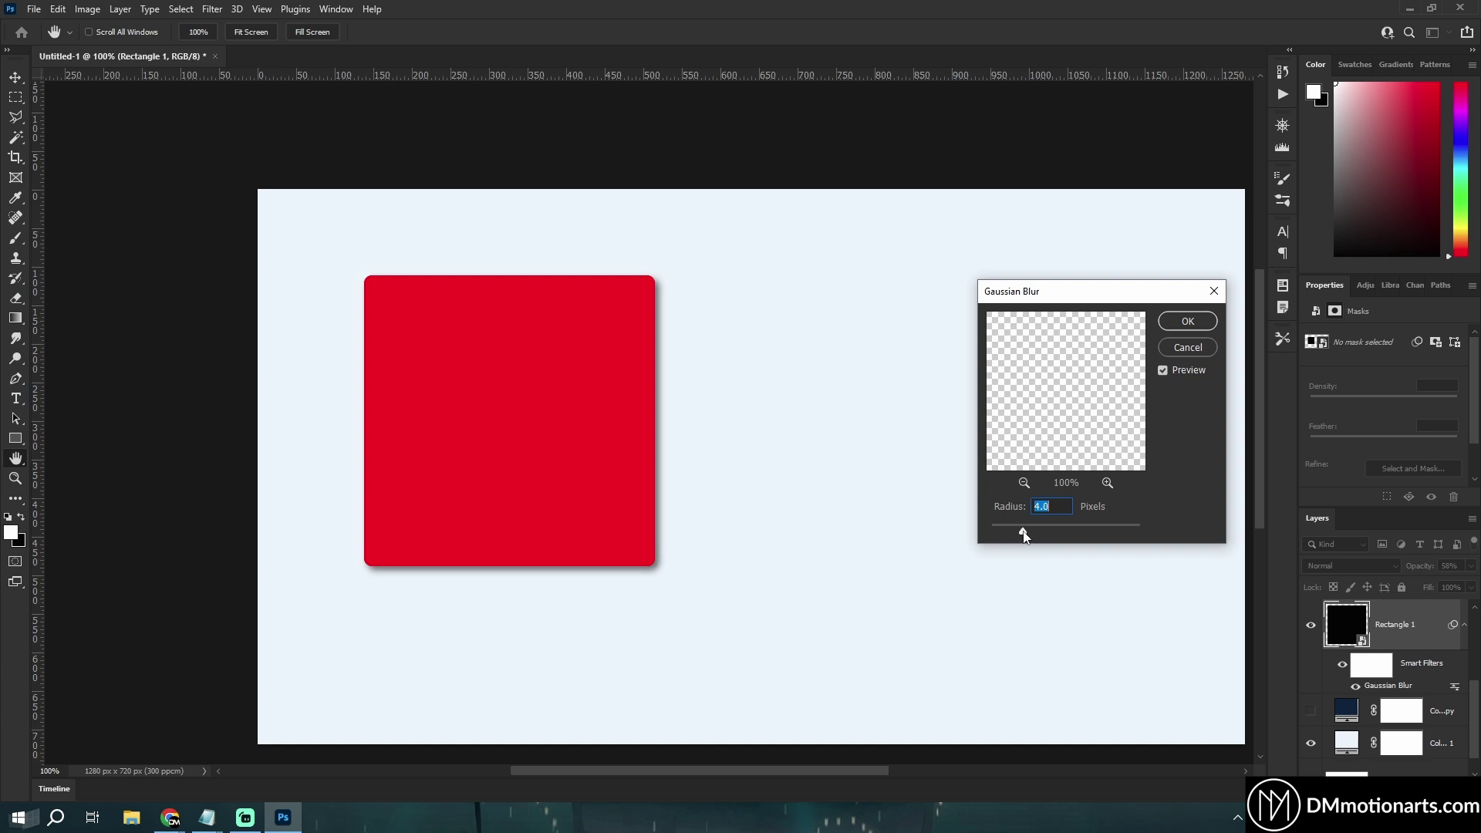
pyautogui.click(1189, 321)
pyautogui.scroll(1, 1380, 640)
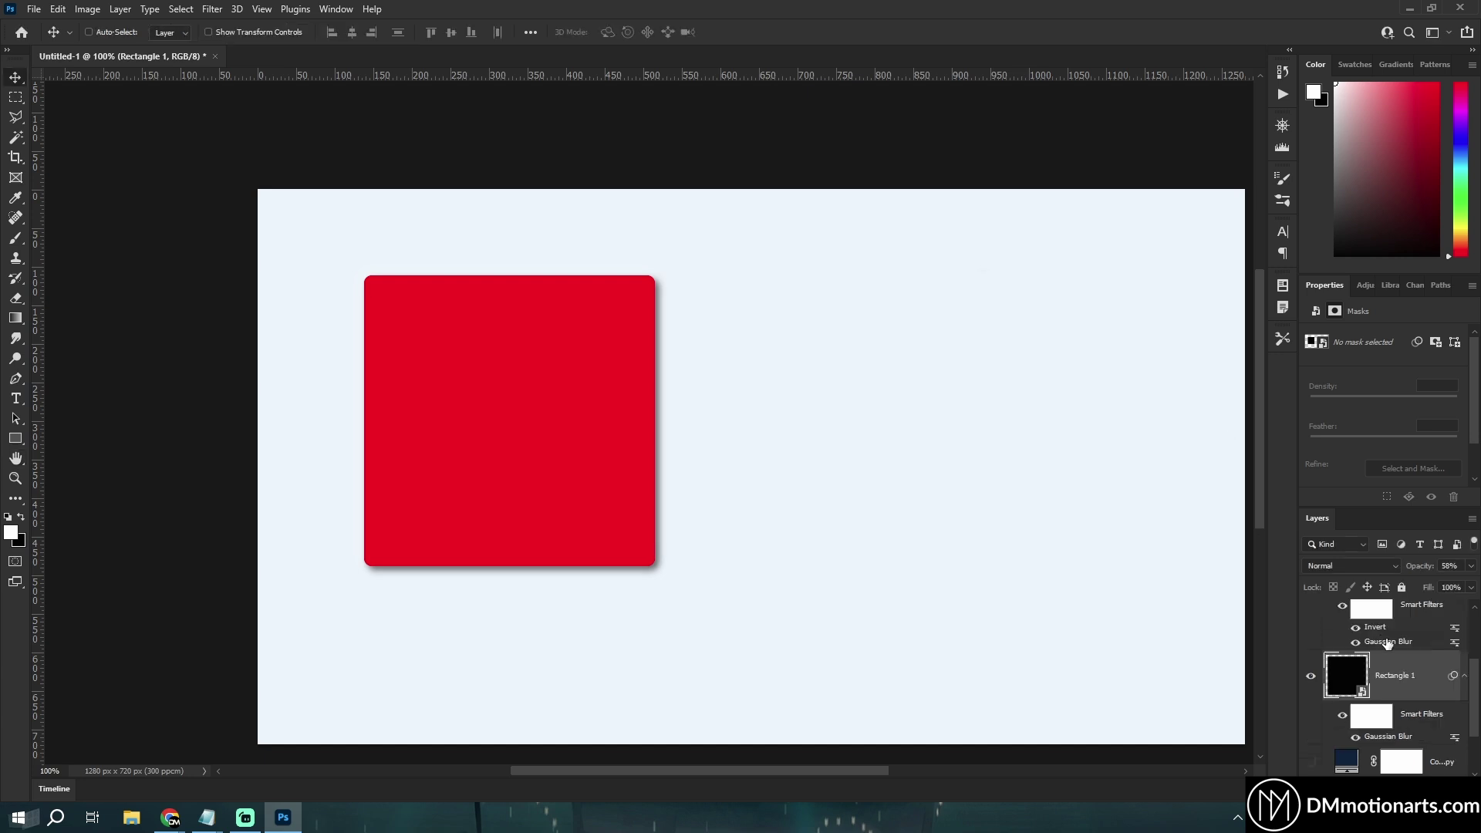
# Step: Adjust the Gaussian Blur smart filter of the white Rectangle 1 copy and inspect the shadow edges around the red square
pyautogui.scroll(1, 1389, 643)
pyautogui.click(1389, 644)
pyautogui.doubleClick(1393, 699)
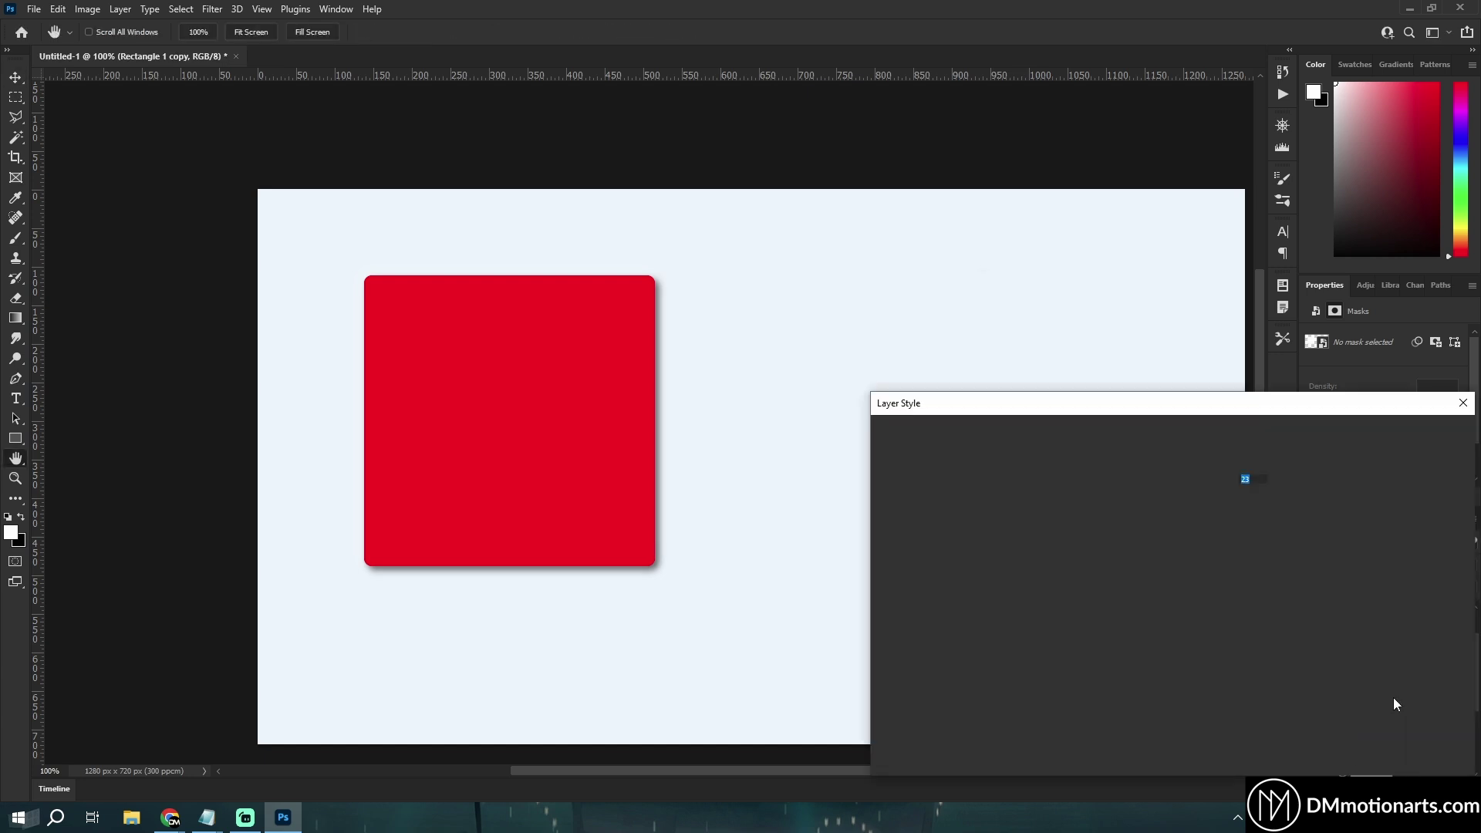
pyautogui.click(1406, 465)
pyautogui.click(1187, 321)
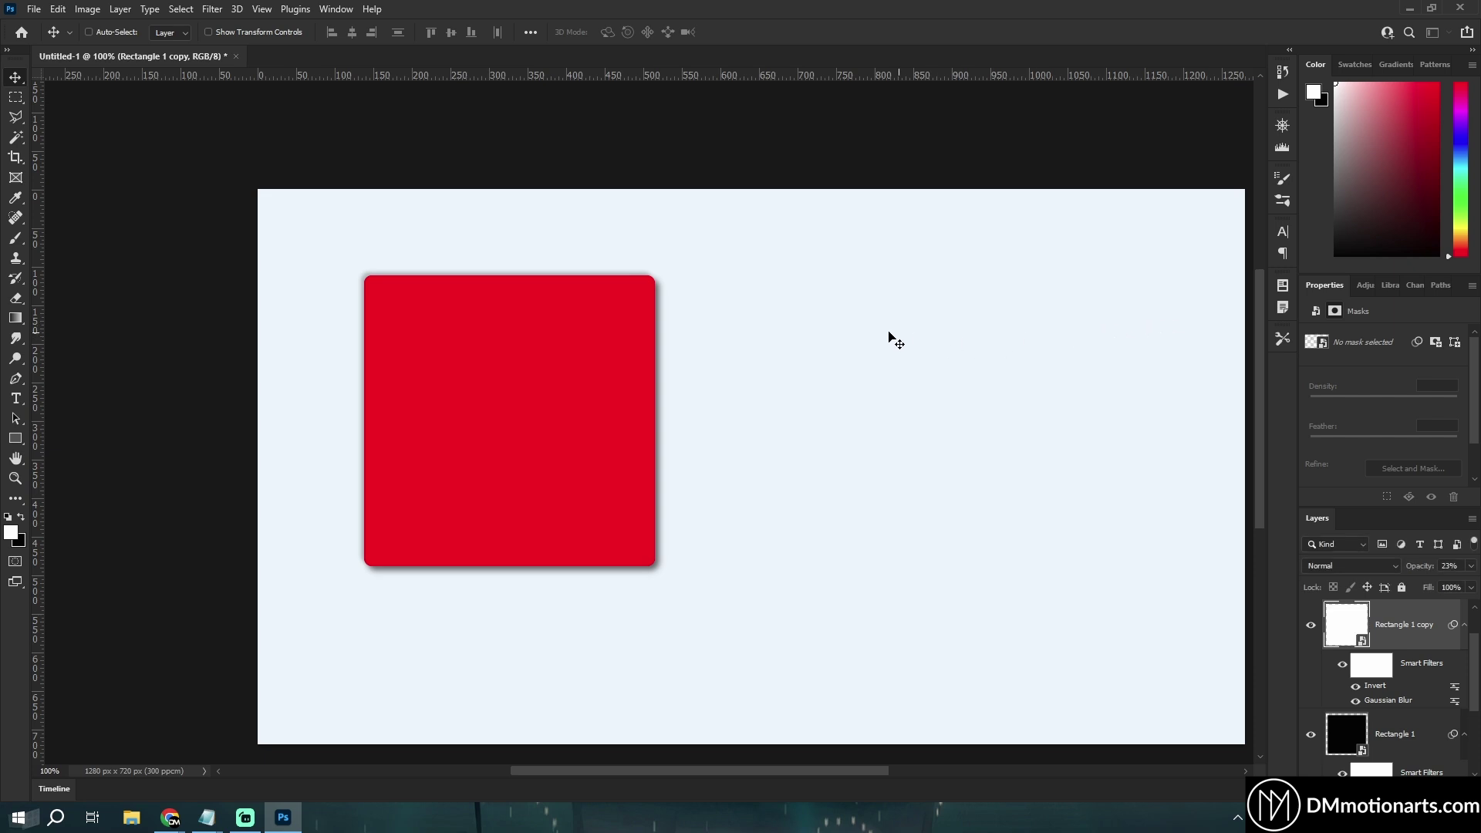
pyautogui.keyDown('alt'); pyautogui.scroll(2, 613, 460); pyautogui.keyUp('alt')
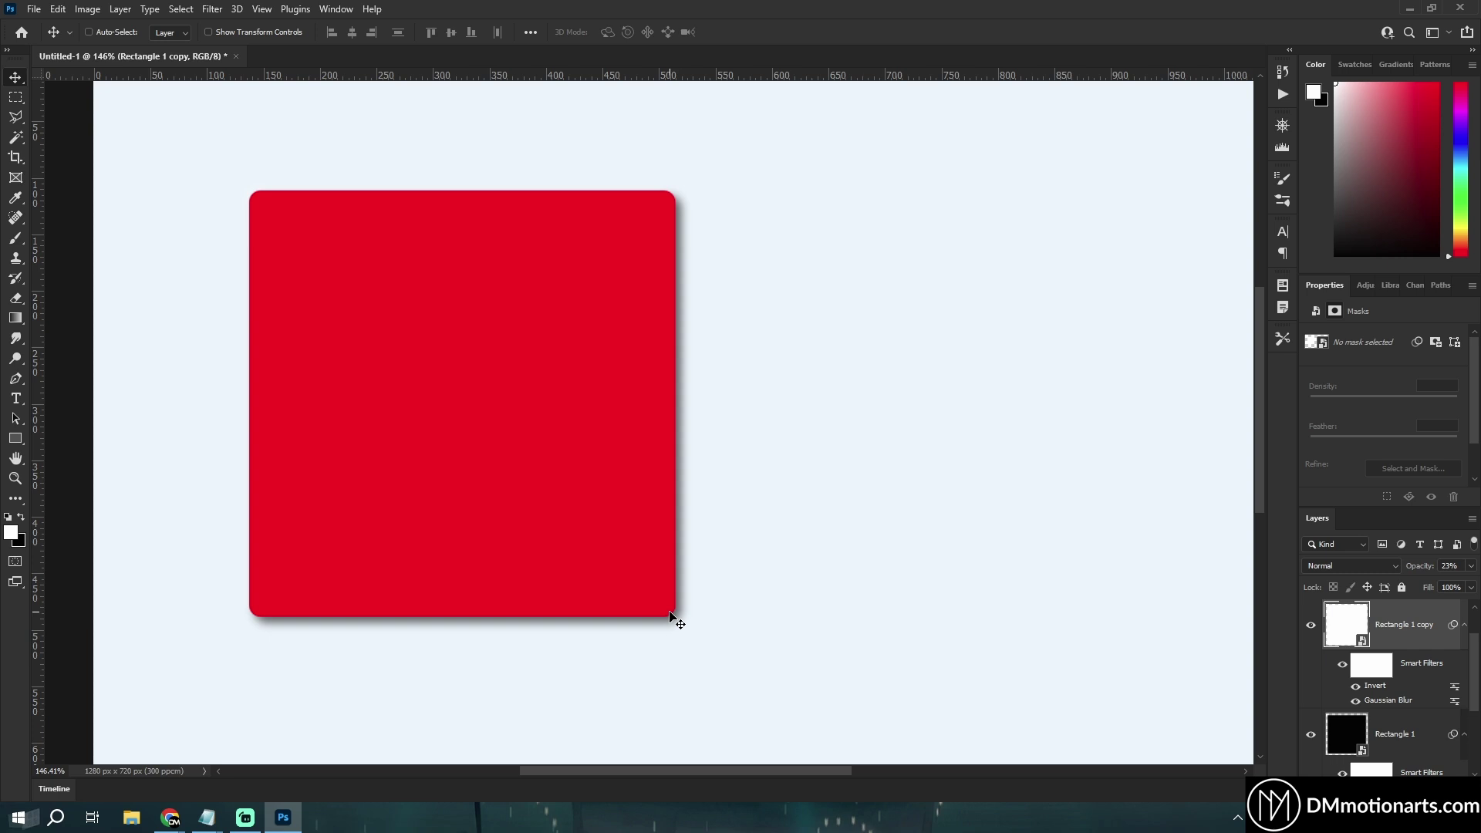
pyautogui.keyDown('alt'); pyautogui.scroll(-2, 671, 616); pyautogui.keyUp('alt')
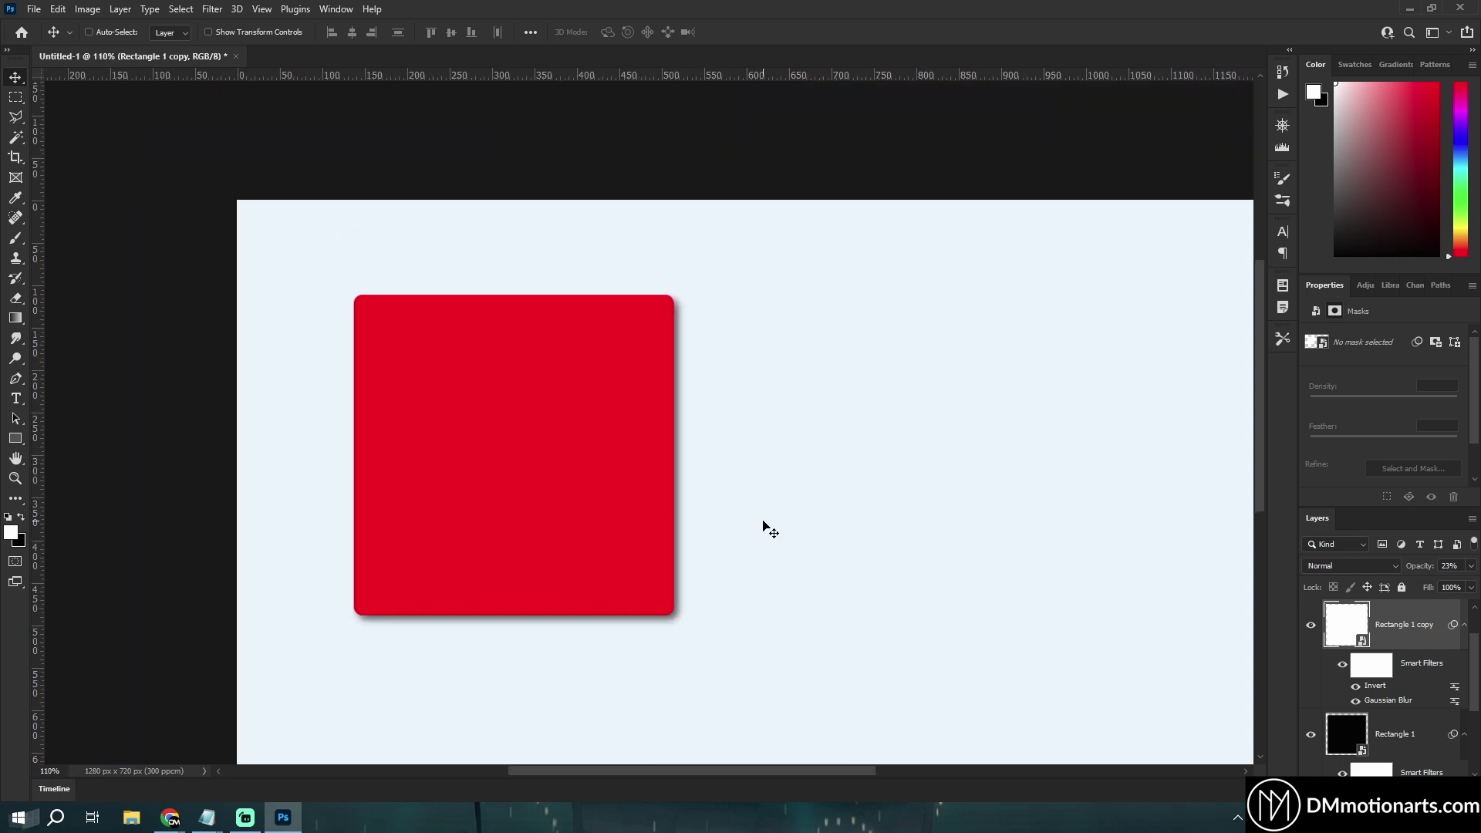
pyautogui.scroll(-5, 764, 513)
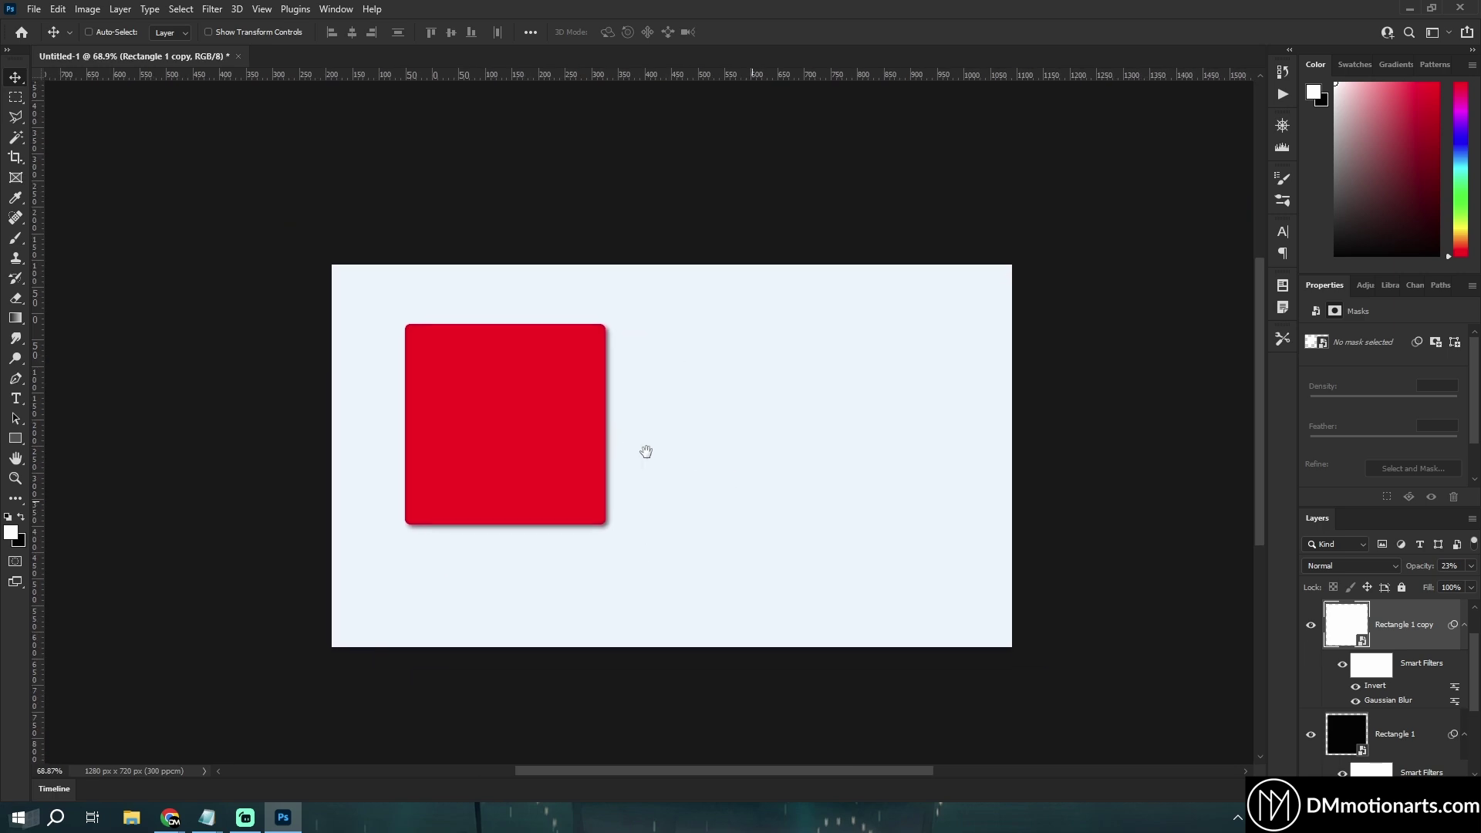
pyautogui.scroll(6, 529, 517)
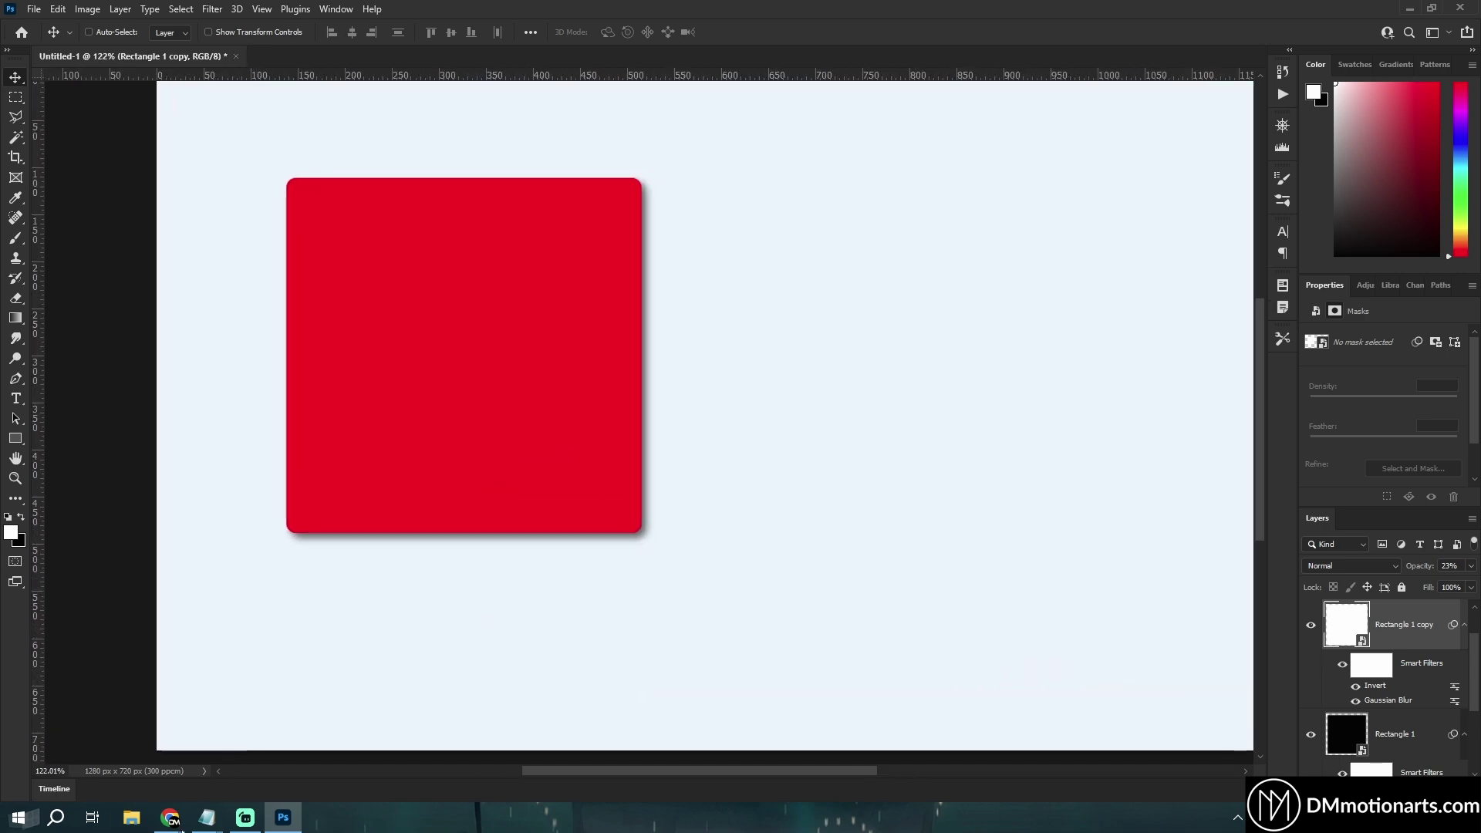
# Step: Switch to the browser and view the three purple neomorphism containers in the post preview
pyautogui.moveTo(170, 817)
pyautogui.click(254, 741)
pyautogui.scroll(5, 372, 548)
pyautogui.click(482, 16)
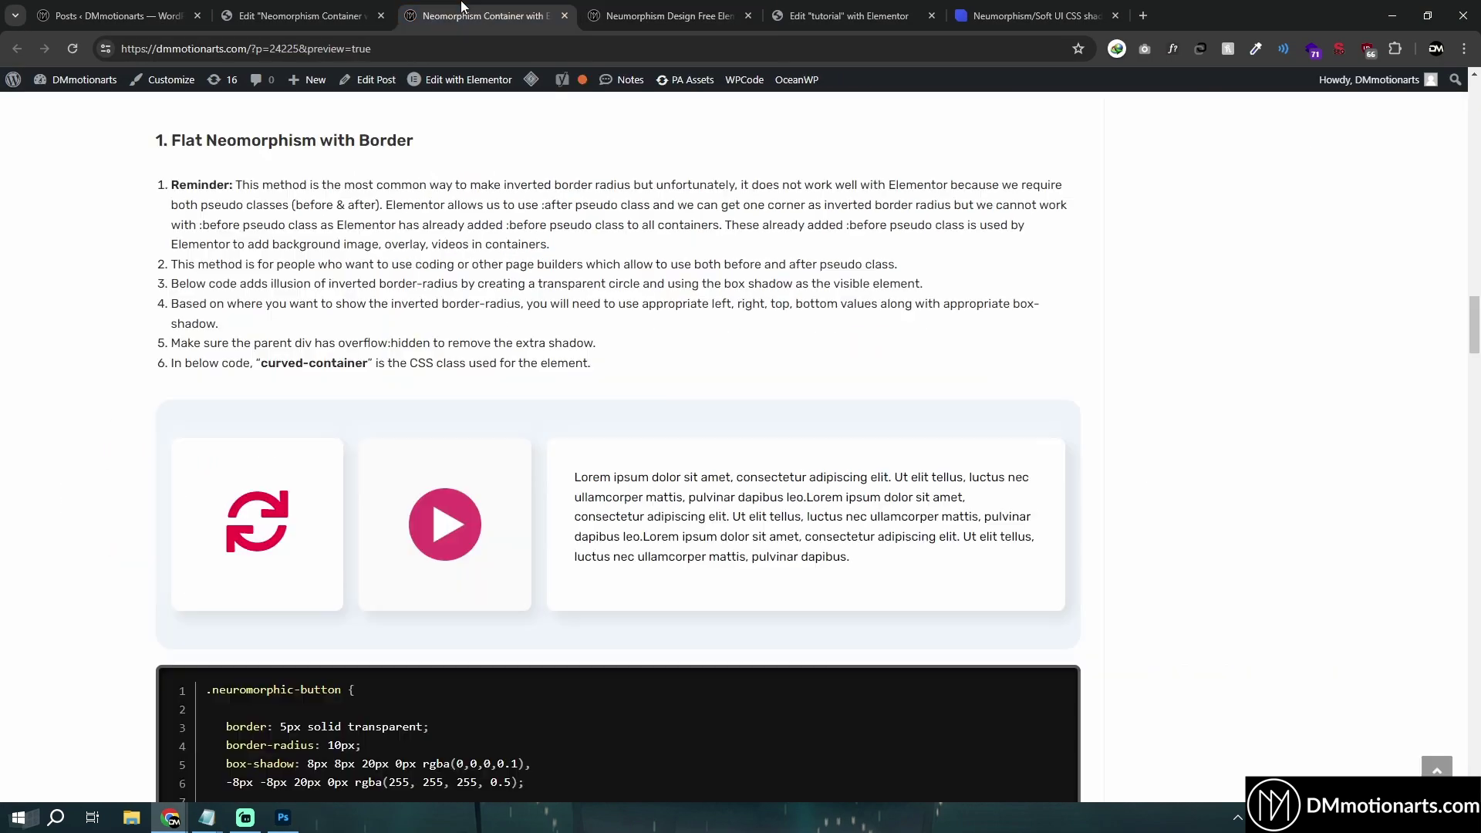
pyautogui.scroll(5, 402, 523)
pyautogui.scroll(8, 402, 523)
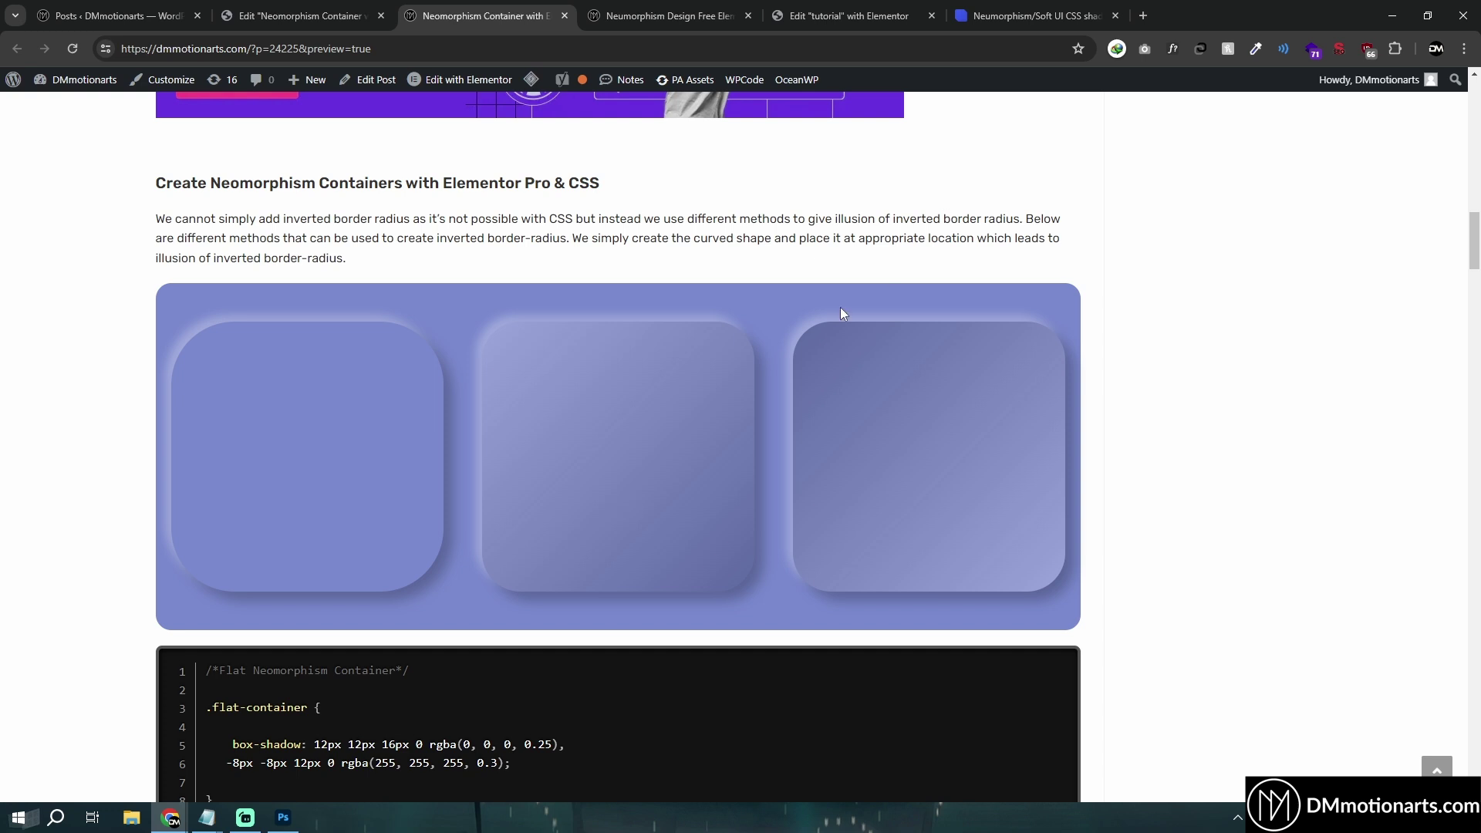
# Step: Compare the second (gradient) and fourth (inset shadow) shapes in the Neumorphism.io generator
pyautogui.hotkey('ctrl', '6')
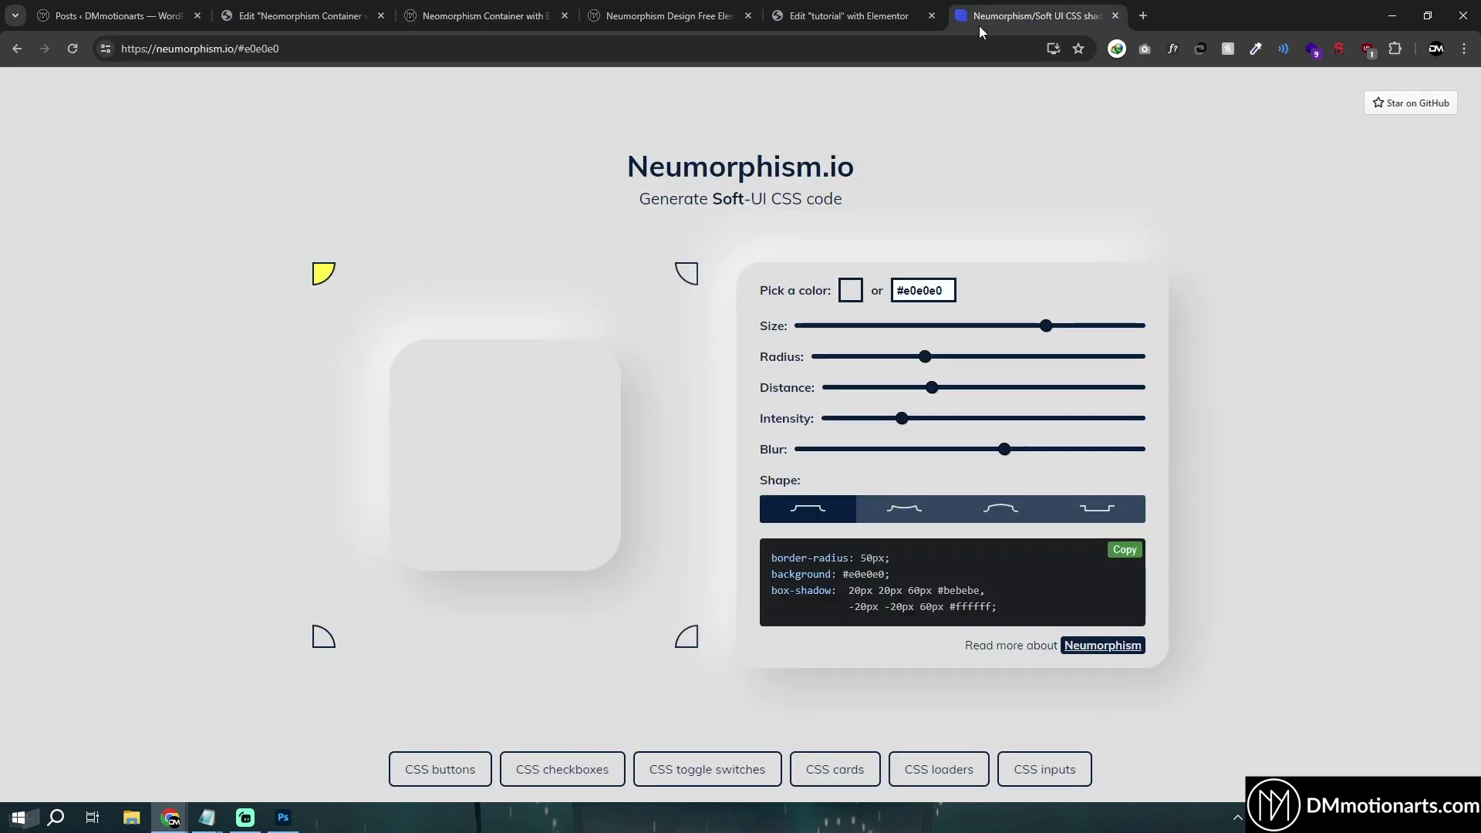
pyautogui.click(923, 514)
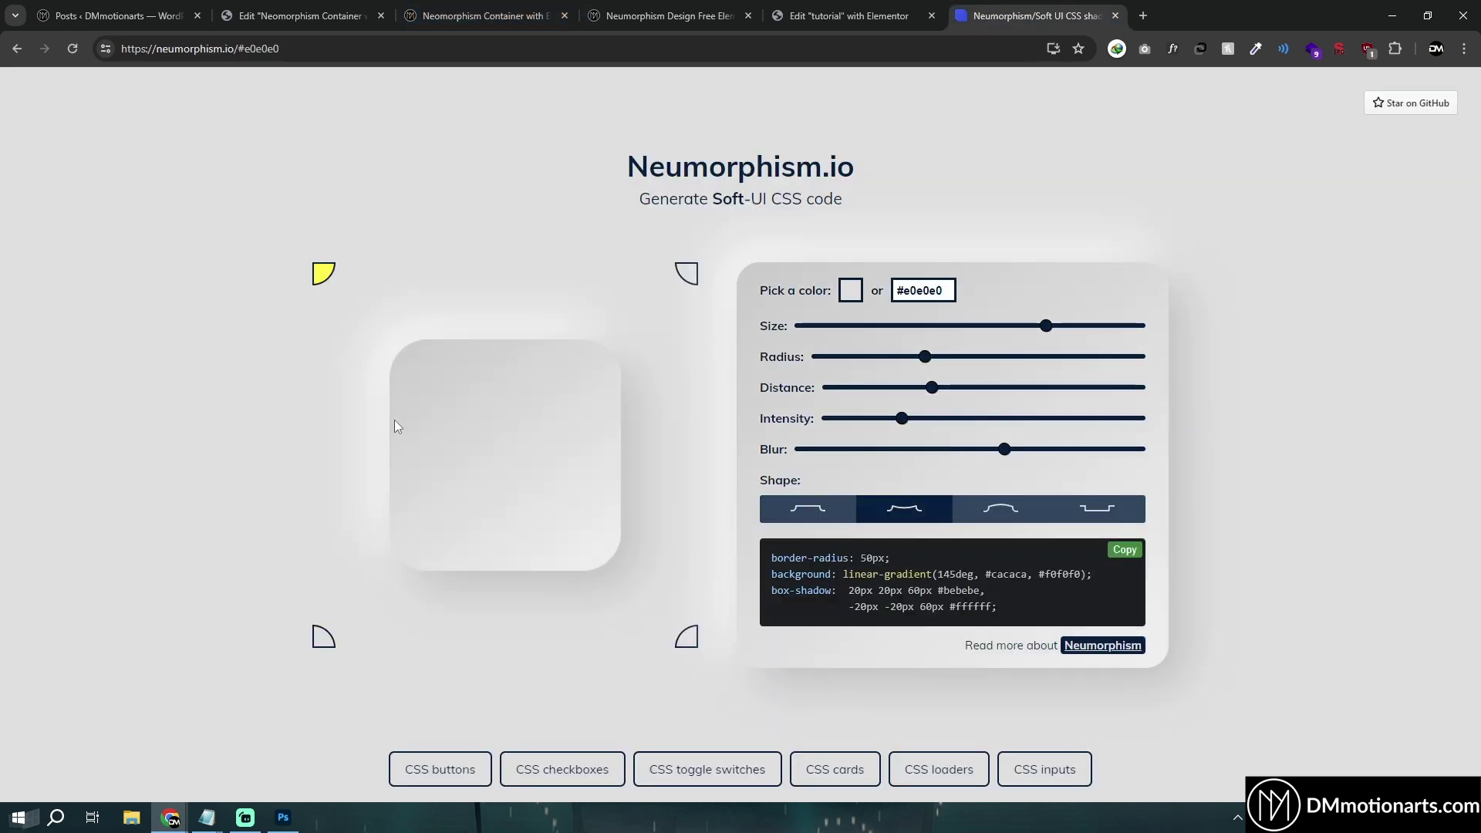
pyautogui.click(1099, 513)
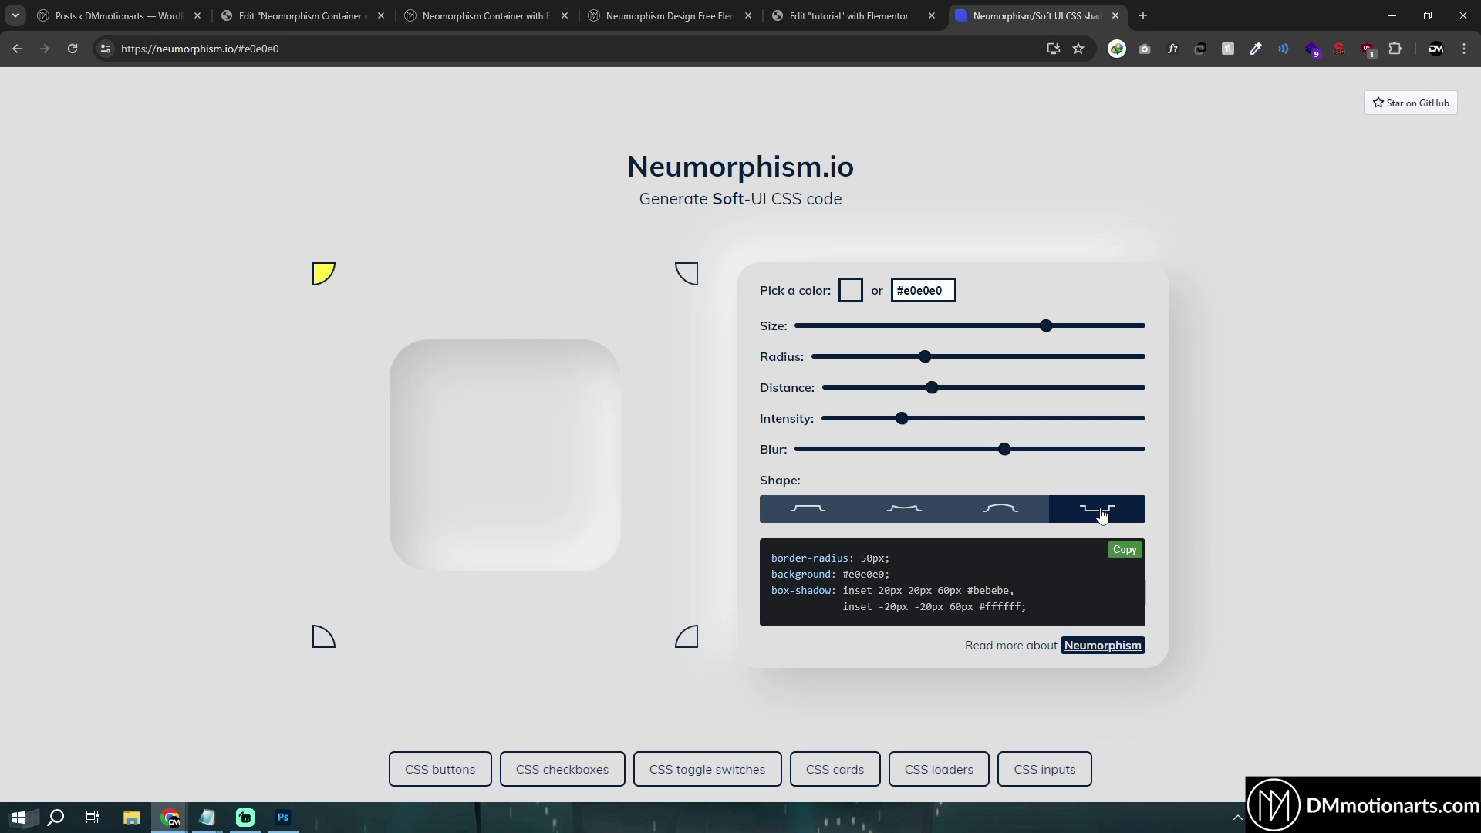
pyautogui.click(908, 517)
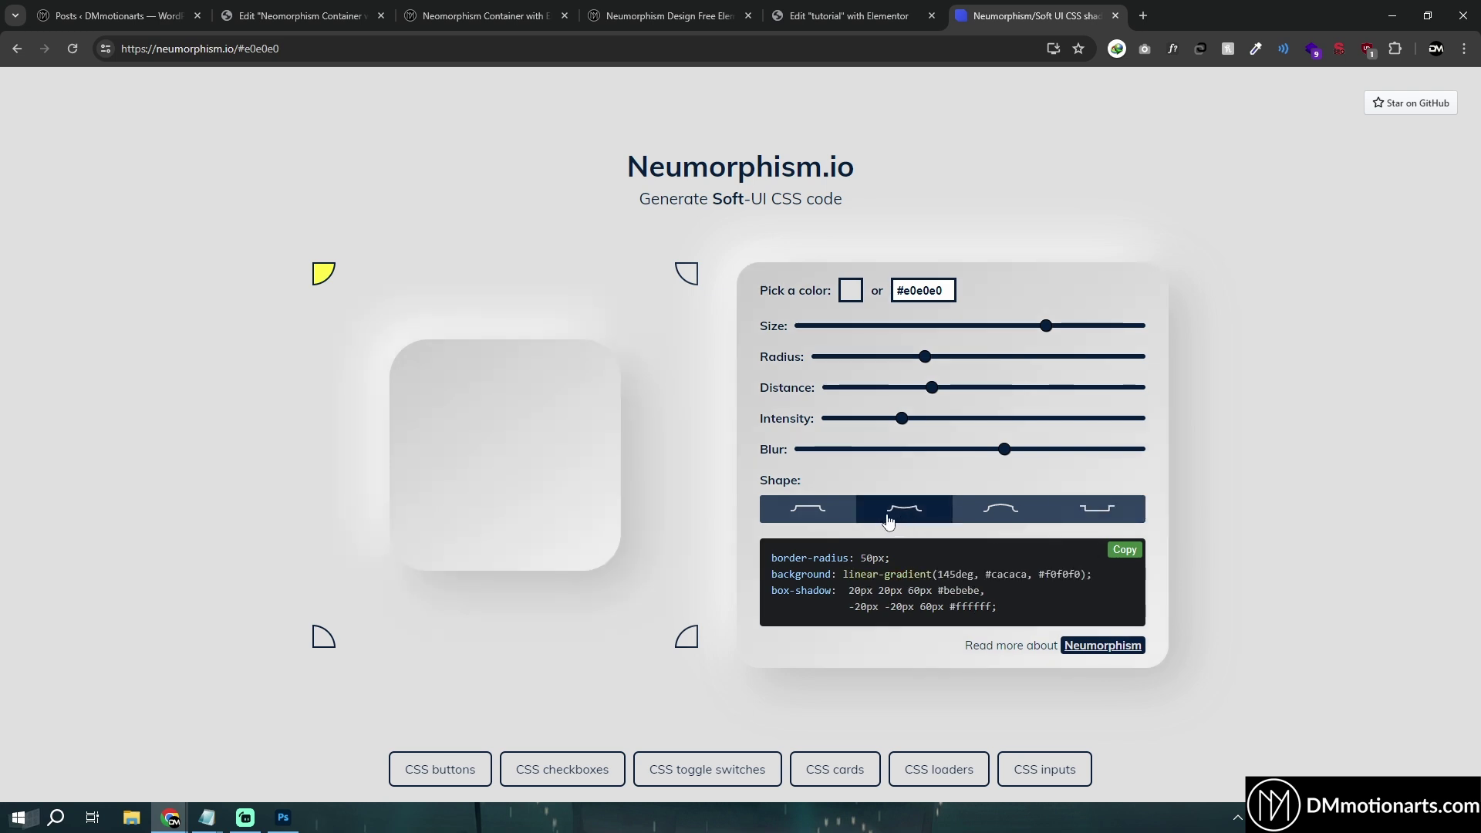
pyautogui.click(1095, 513)
pyautogui.click(926, 518)
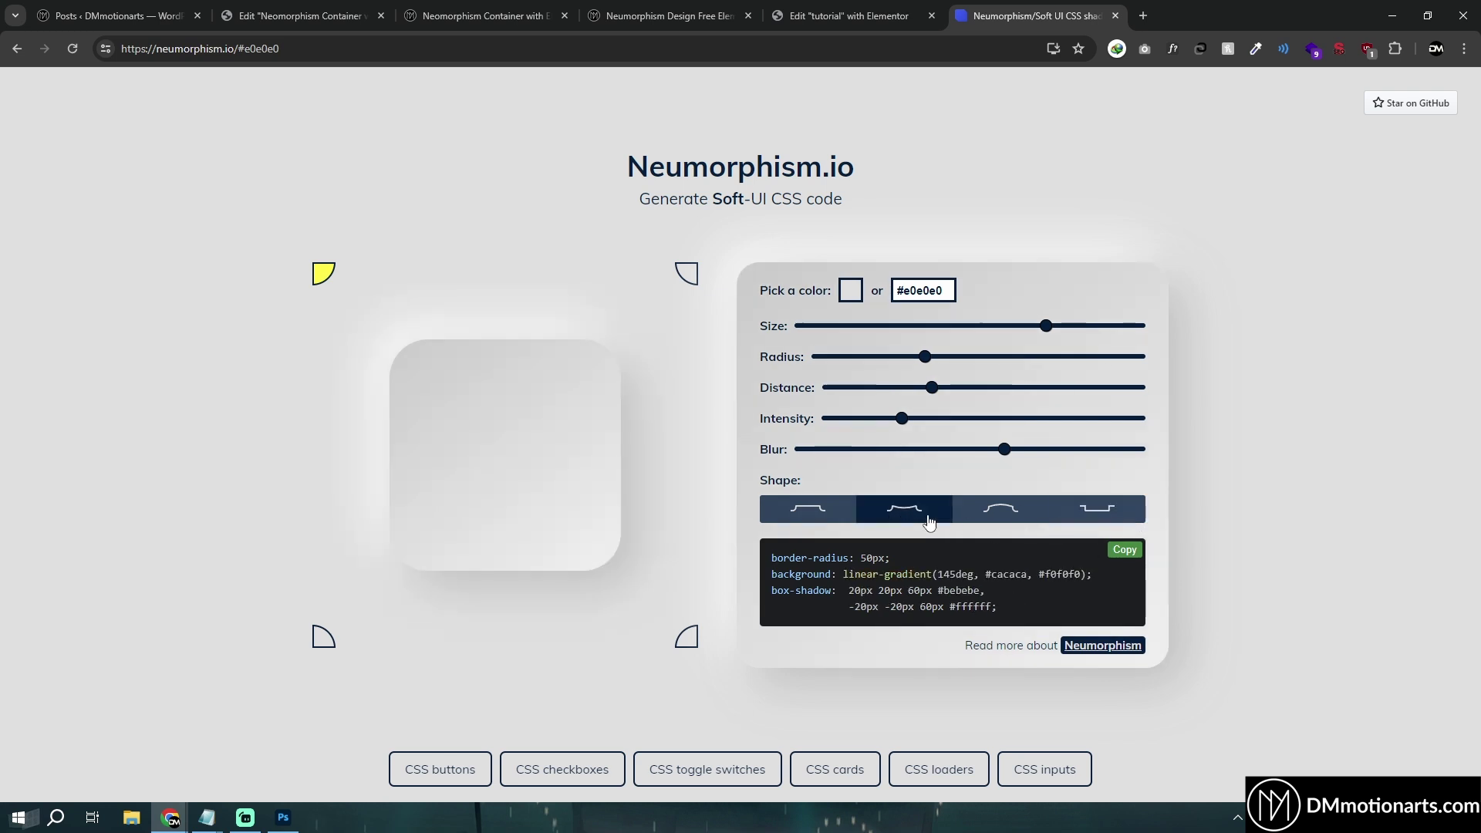
# Step: Review the three purple containers in the post preview again, followed by the cards on the neumorphism template page
pyautogui.click(668, 15)
pyautogui.click(486, 15)
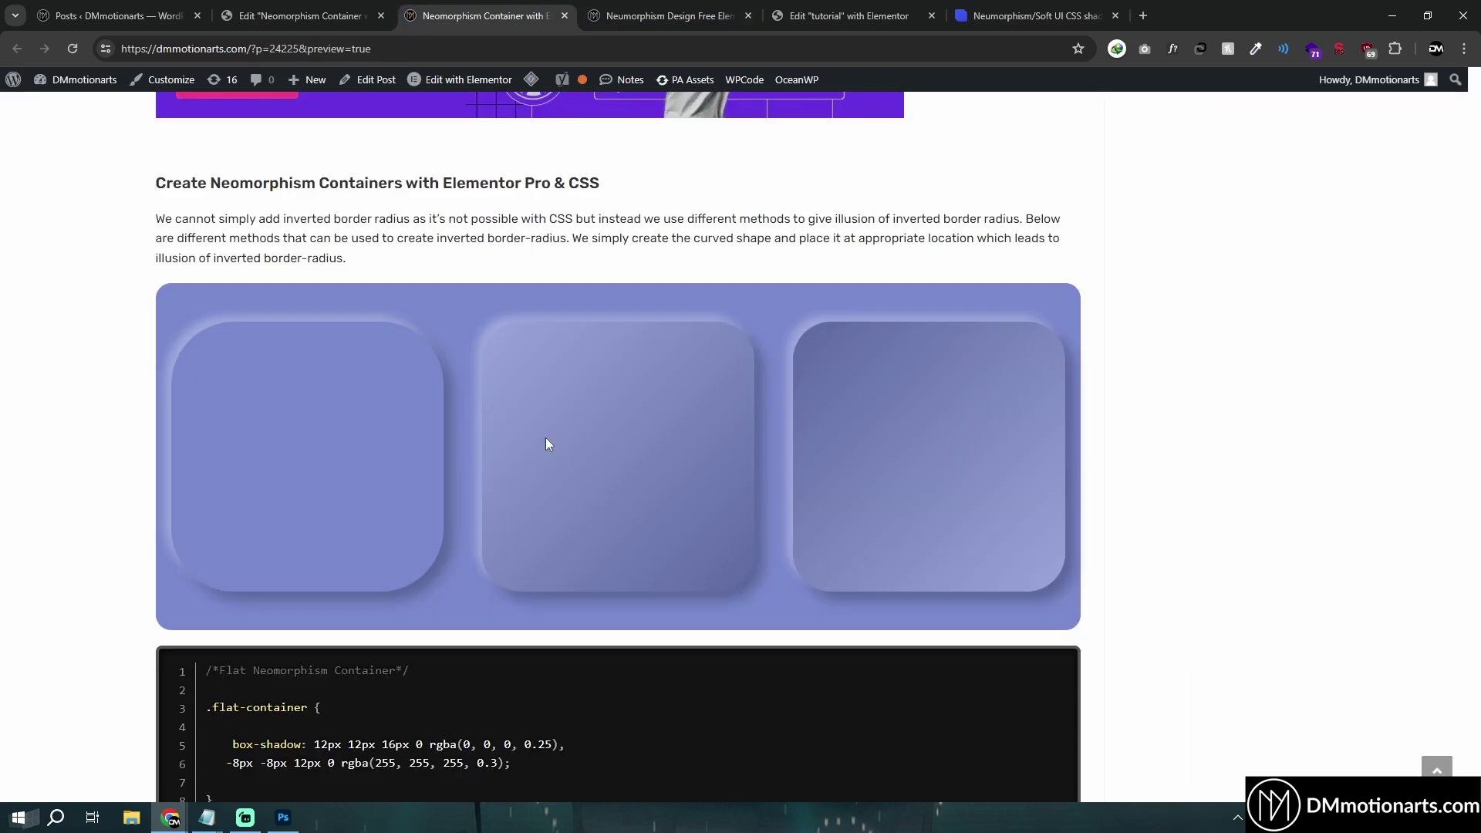
pyautogui.hotkey('ctrl', 'Tab')
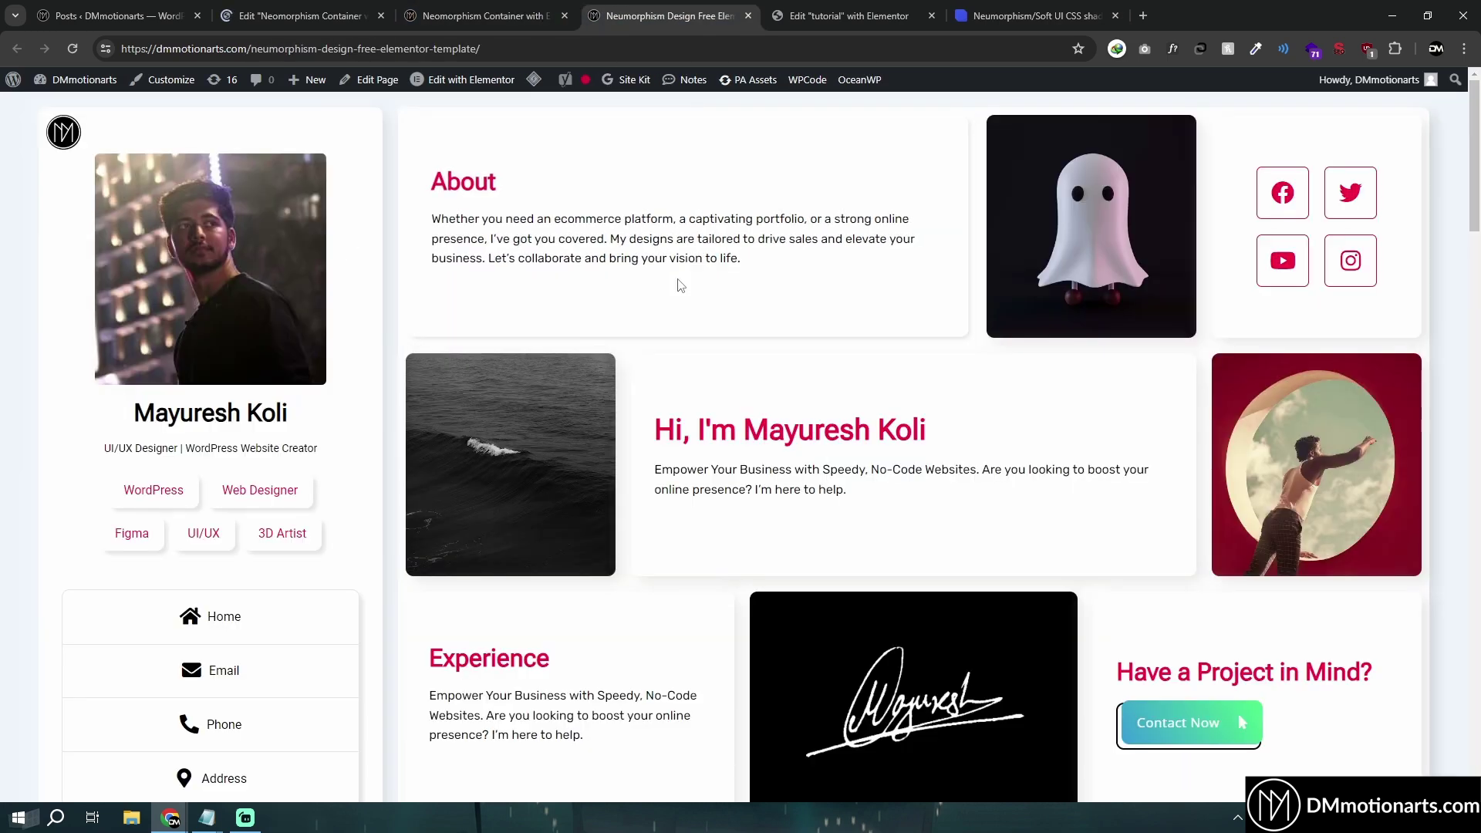
# Step: In the Elementor editor of the "tutorial" page, add a container inside the first container and set its content width to Full Width
pyautogui.click(795, 11)
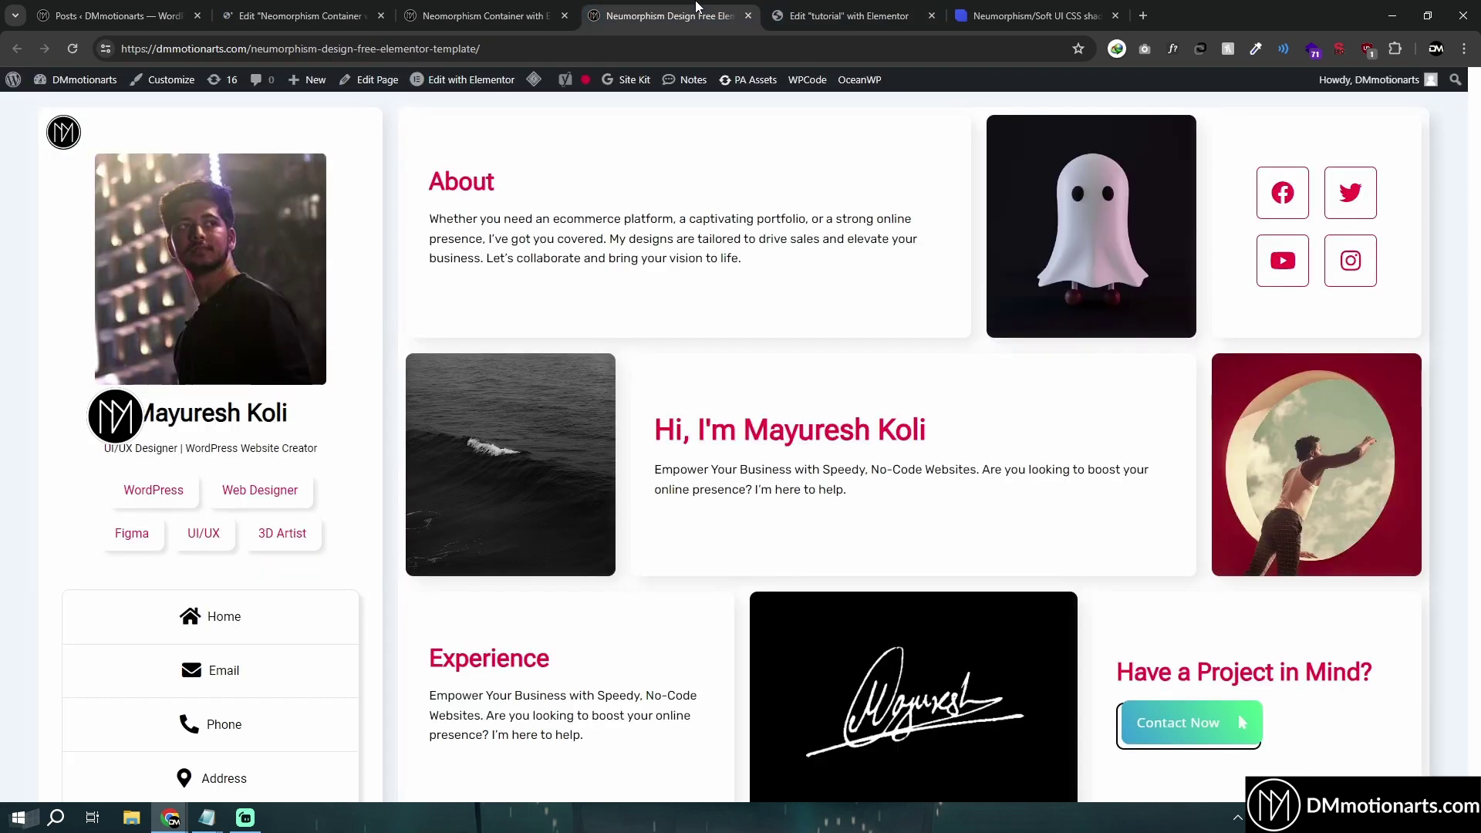
pyautogui.hotkey('ctrl', 'shift', 'Tab')
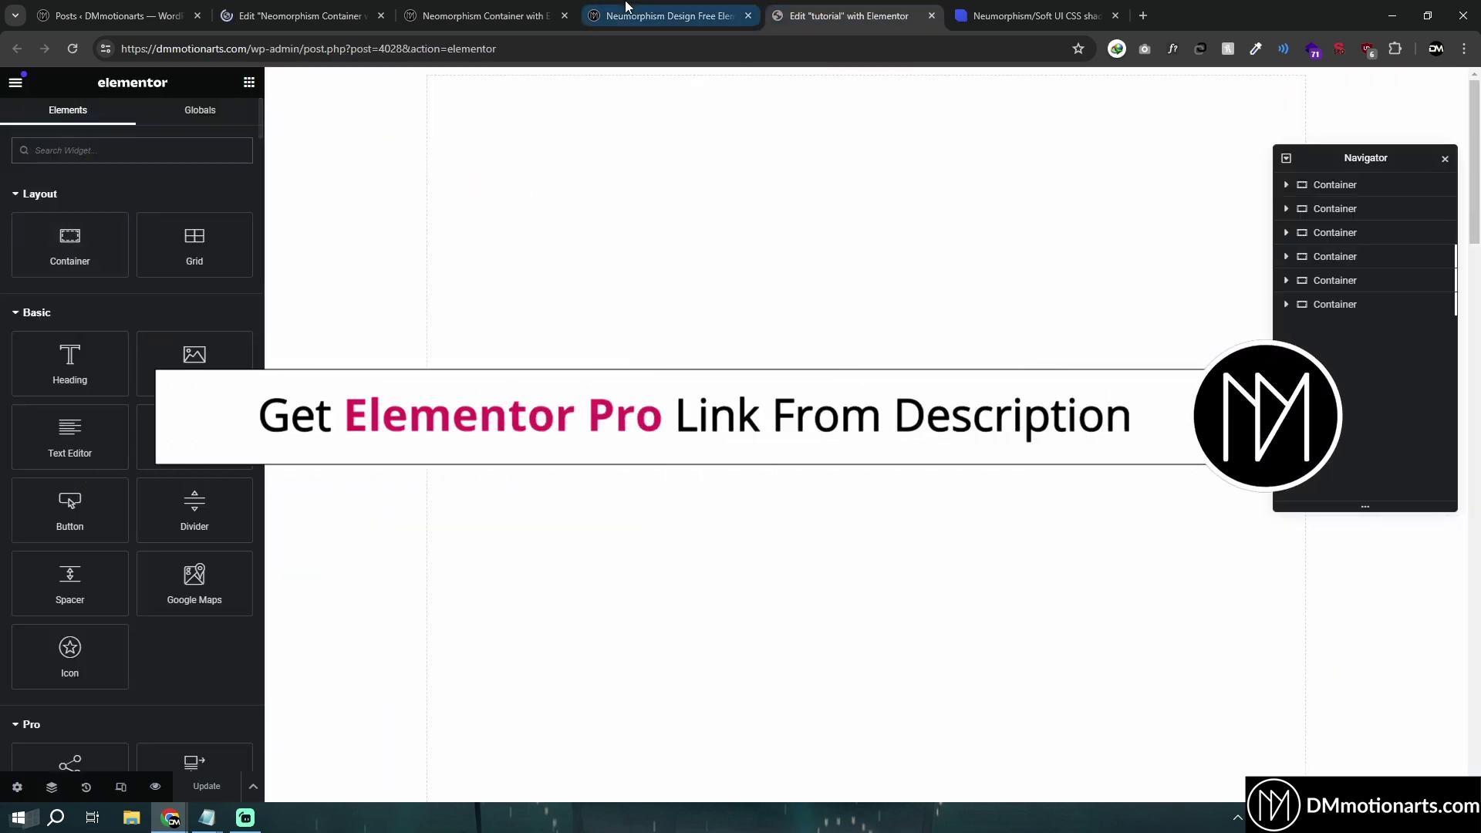
pyautogui.hotkey('ctrl', 'Tab')
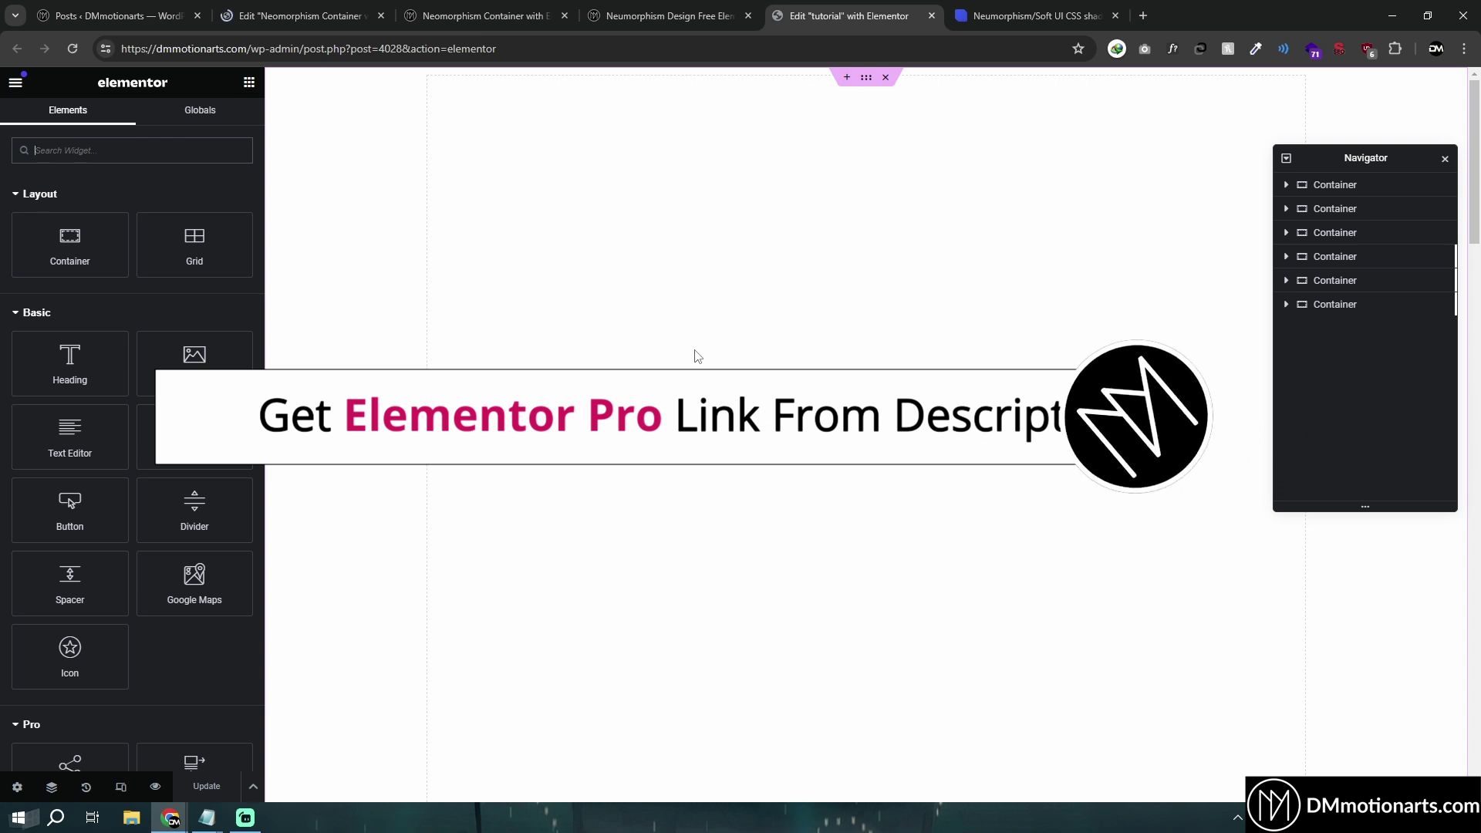
pyautogui.moveTo(95, 252); pyautogui.dragTo(956, 460)
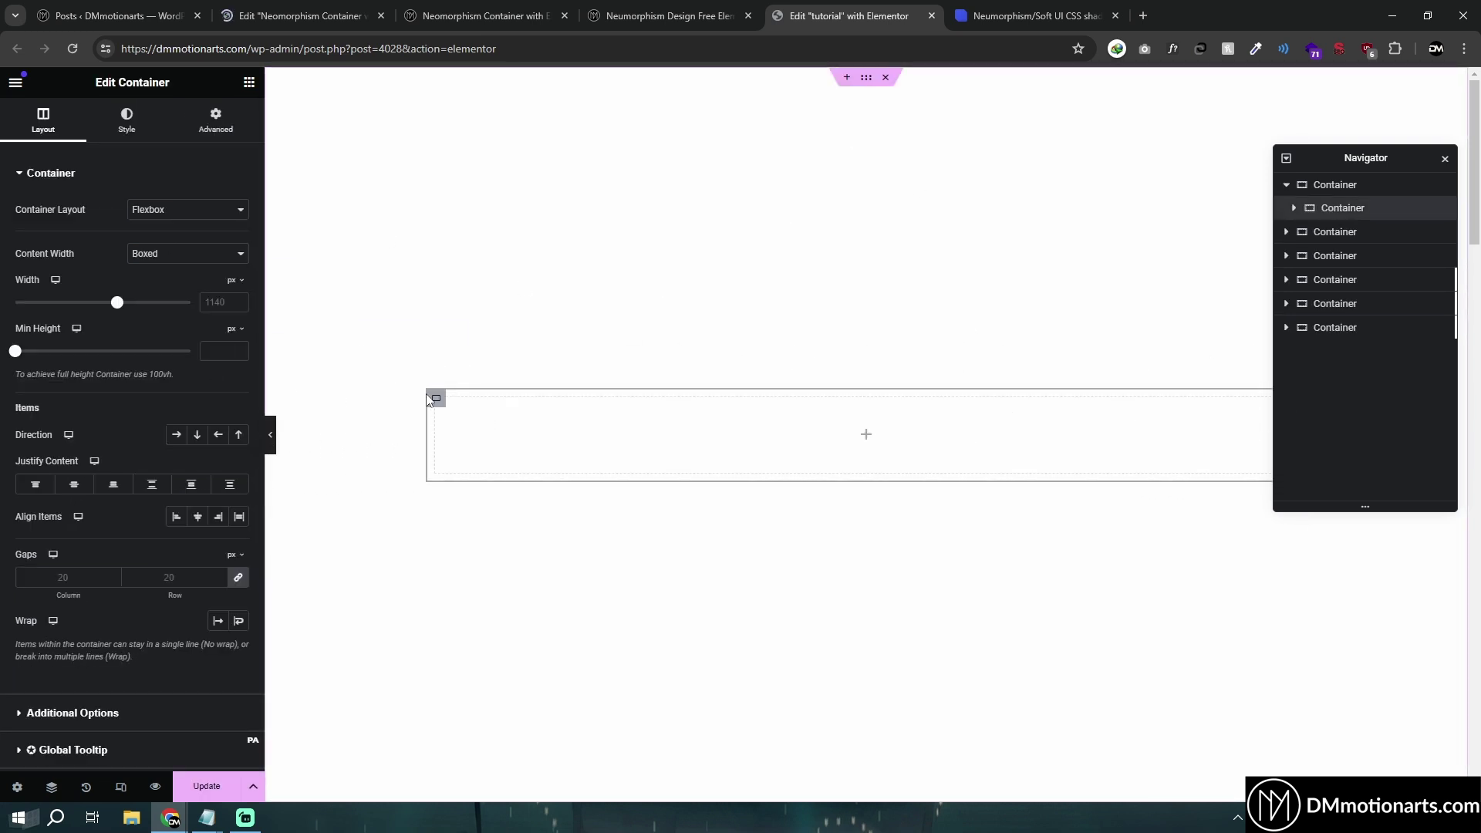
pyautogui.click(866, 76)
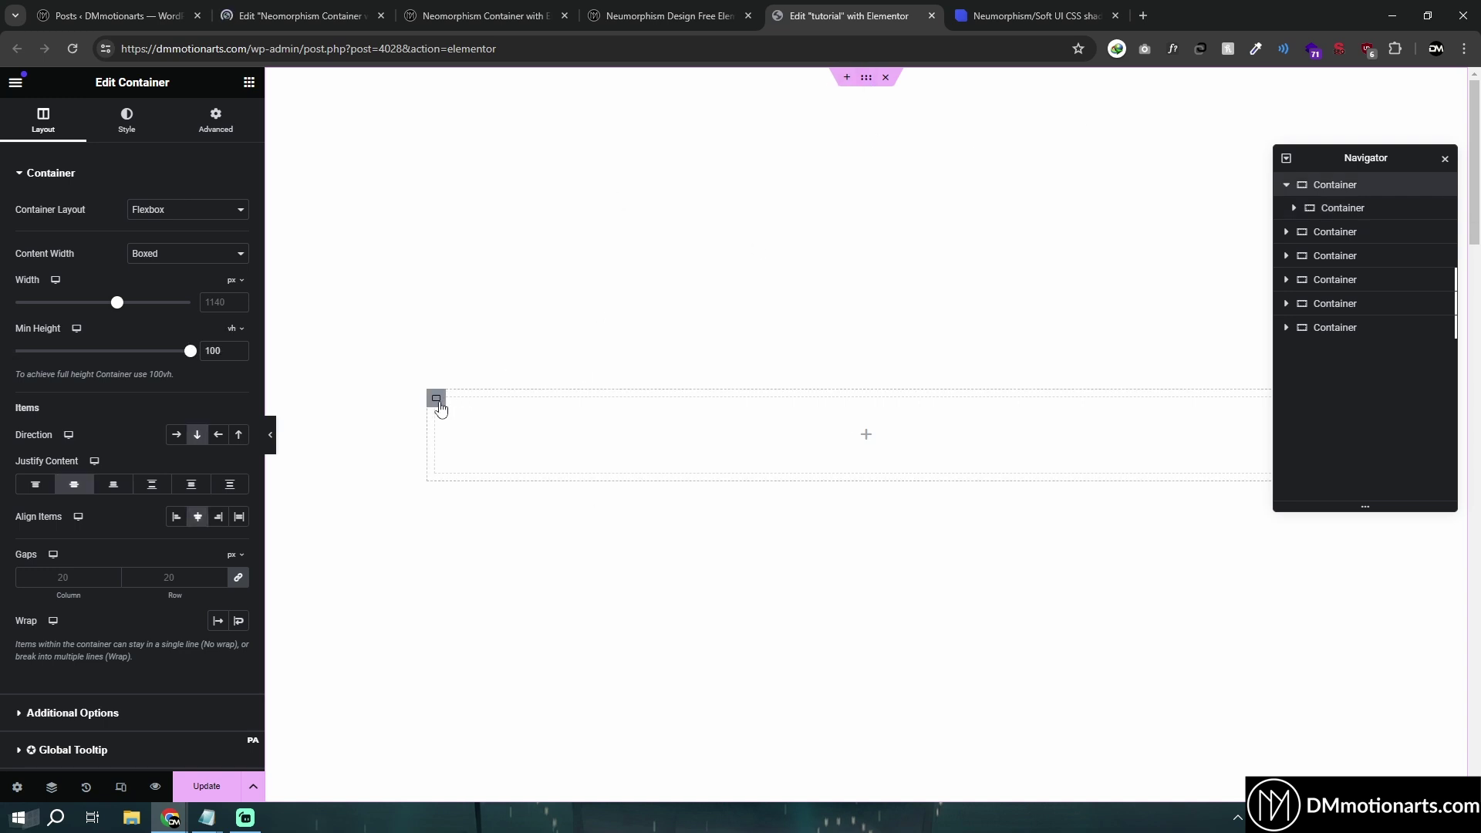
pyautogui.click(437, 398)
pyautogui.click(154, 254)
pyautogui.click(151, 281)
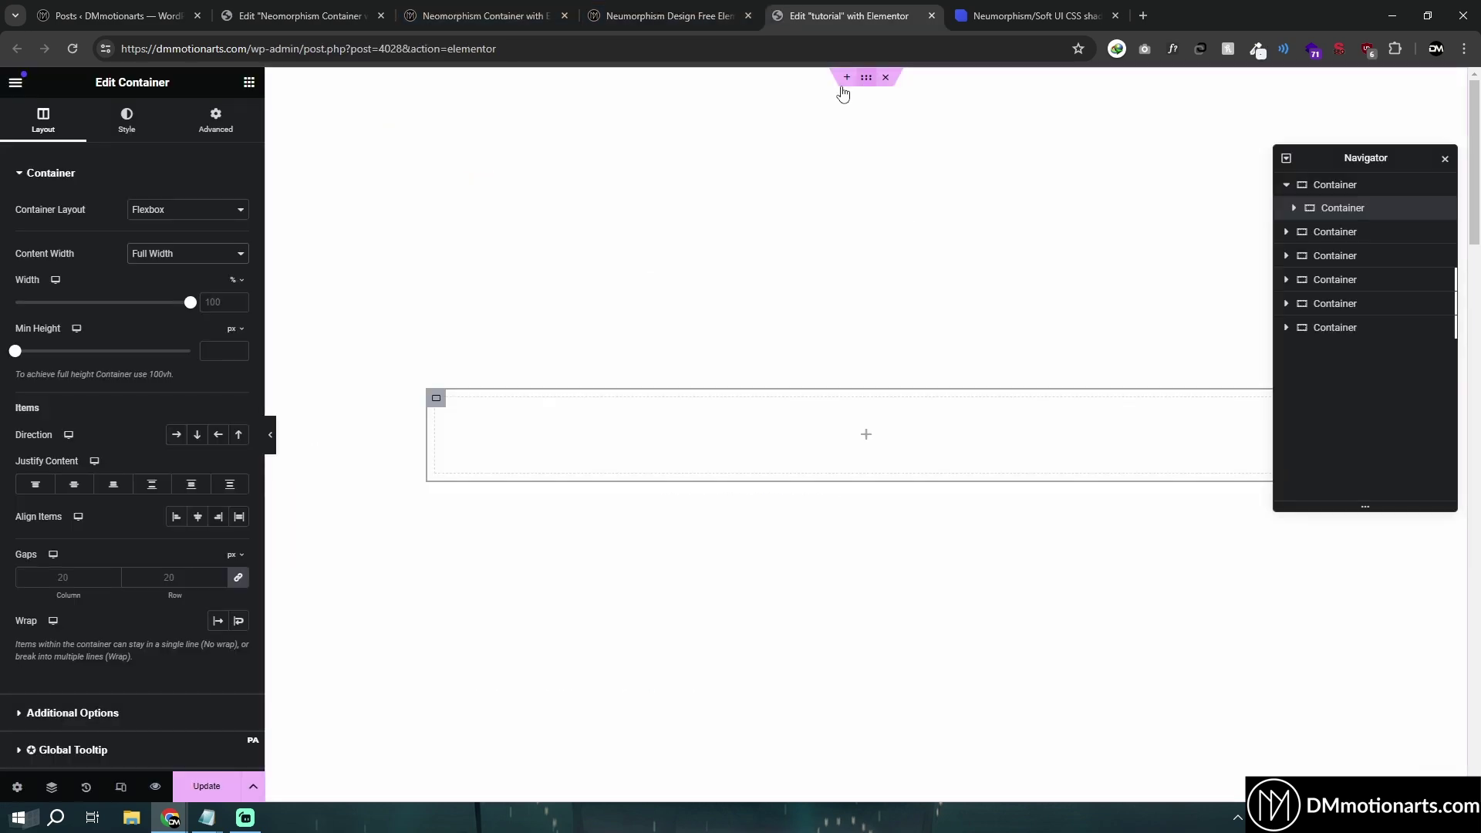
# Step: Give the outer container a classic background with the color #EDF5FC
pyautogui.click(126, 120)
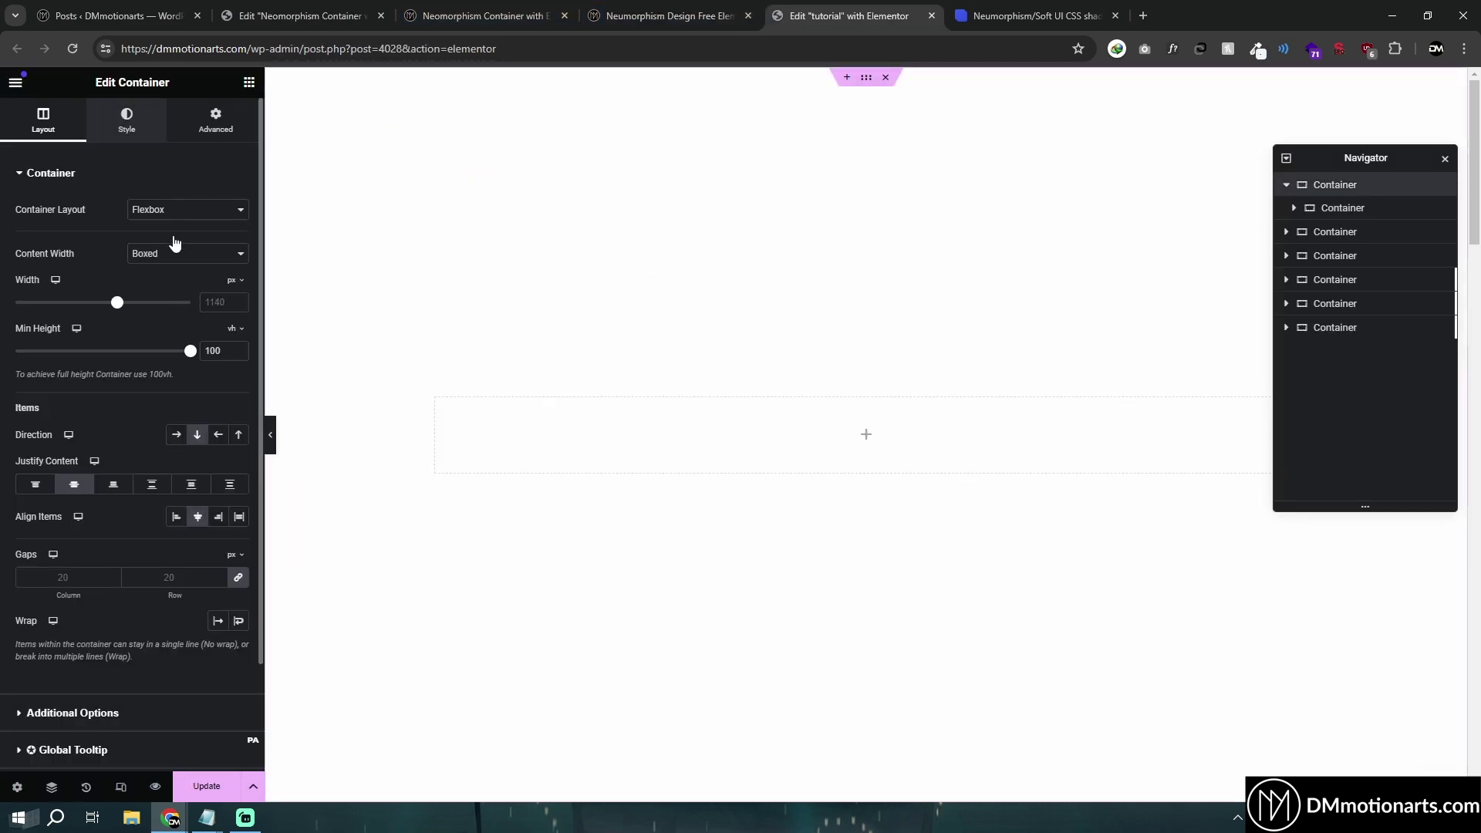
pyautogui.click(176, 241)
pyautogui.click(241, 273)
pyautogui.hotkey('ctrl', 'v')
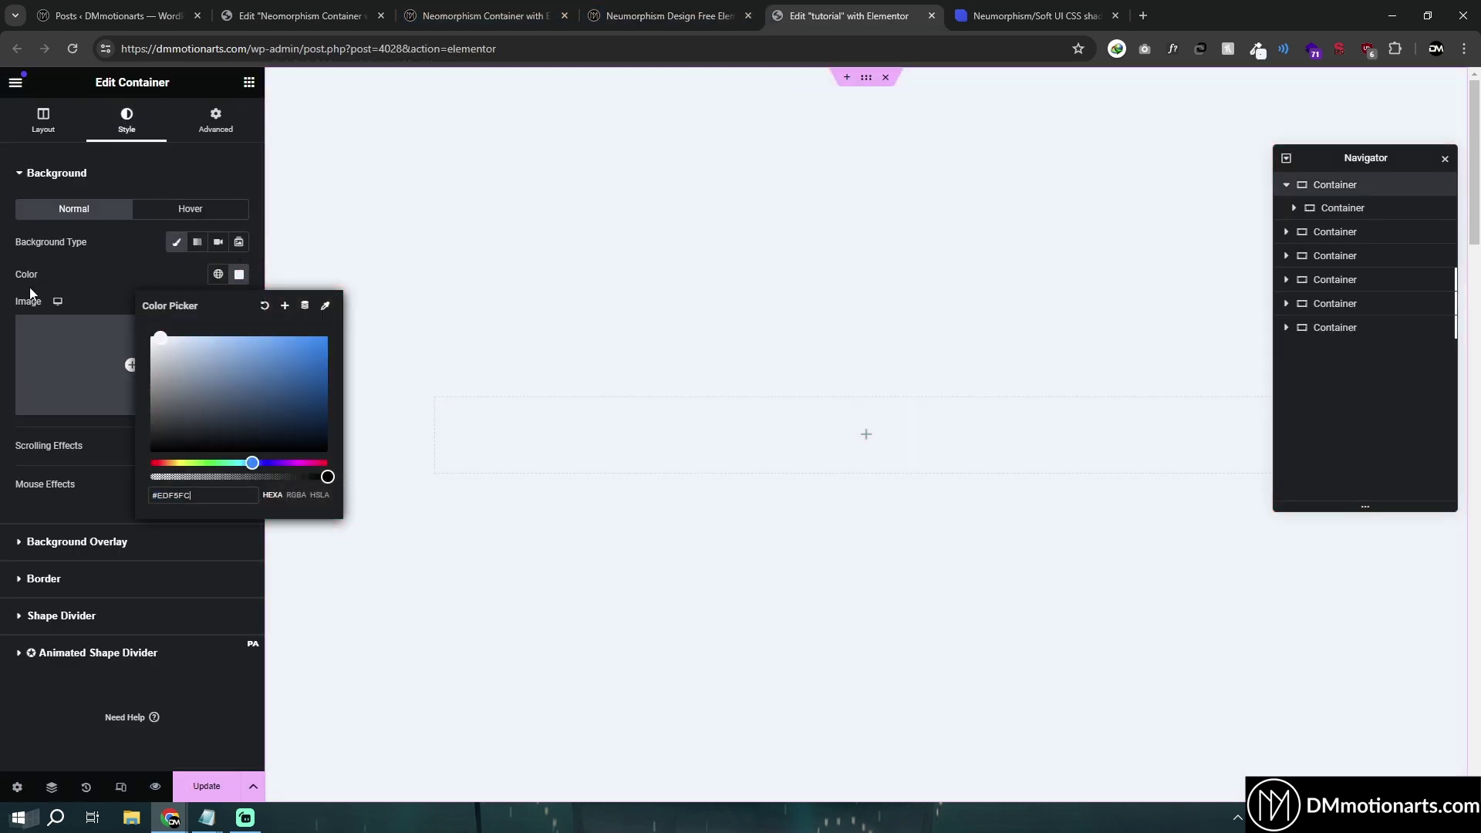
pyautogui.click(609, 427)
# Step: Set the nested container's width to 35% and give it a classic white background (#FFFFFF)
pyautogui.click(437, 402)
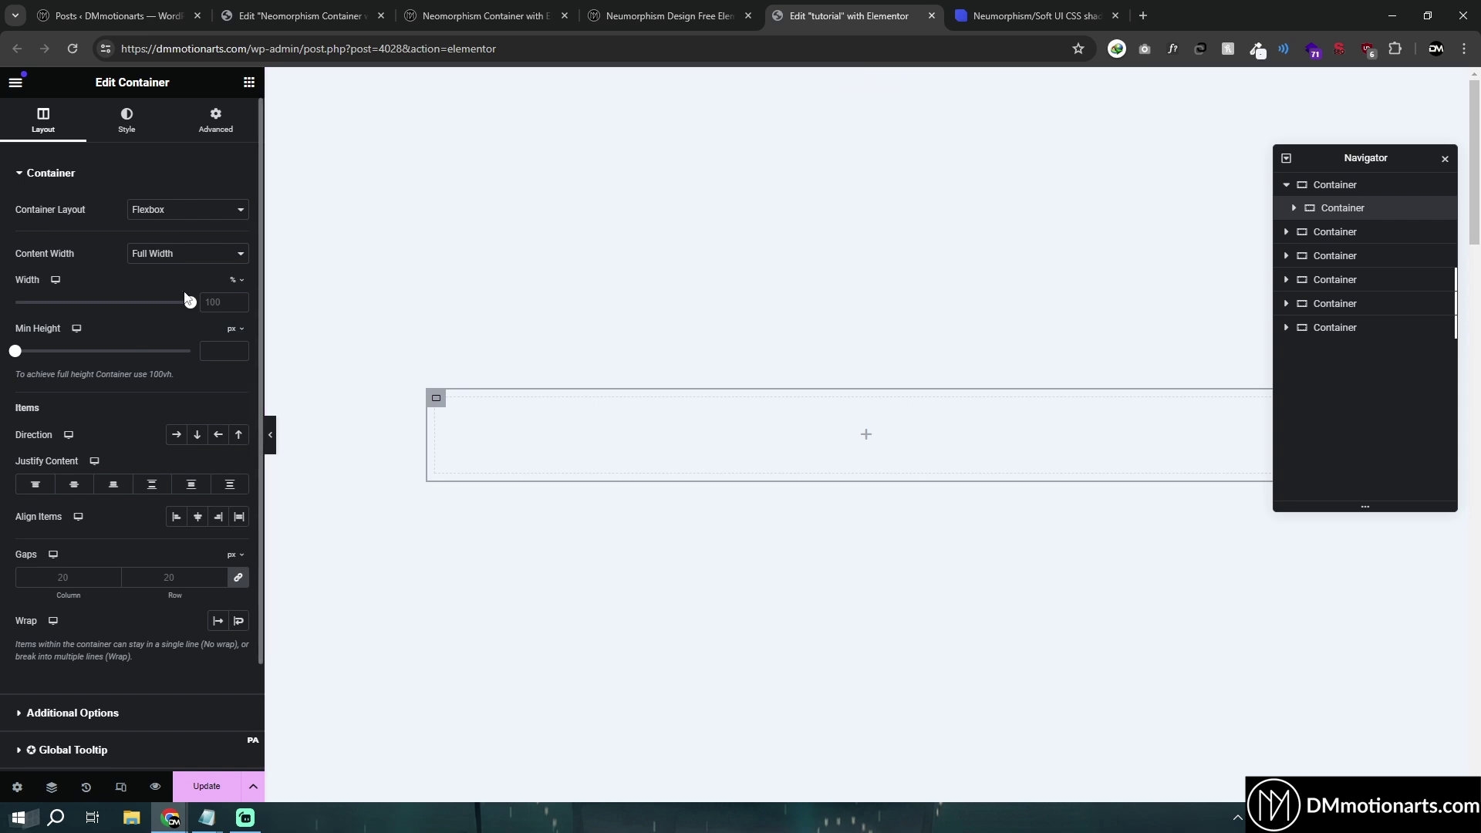
pyautogui.moveTo(193, 307); pyautogui.dragTo(75, 308)
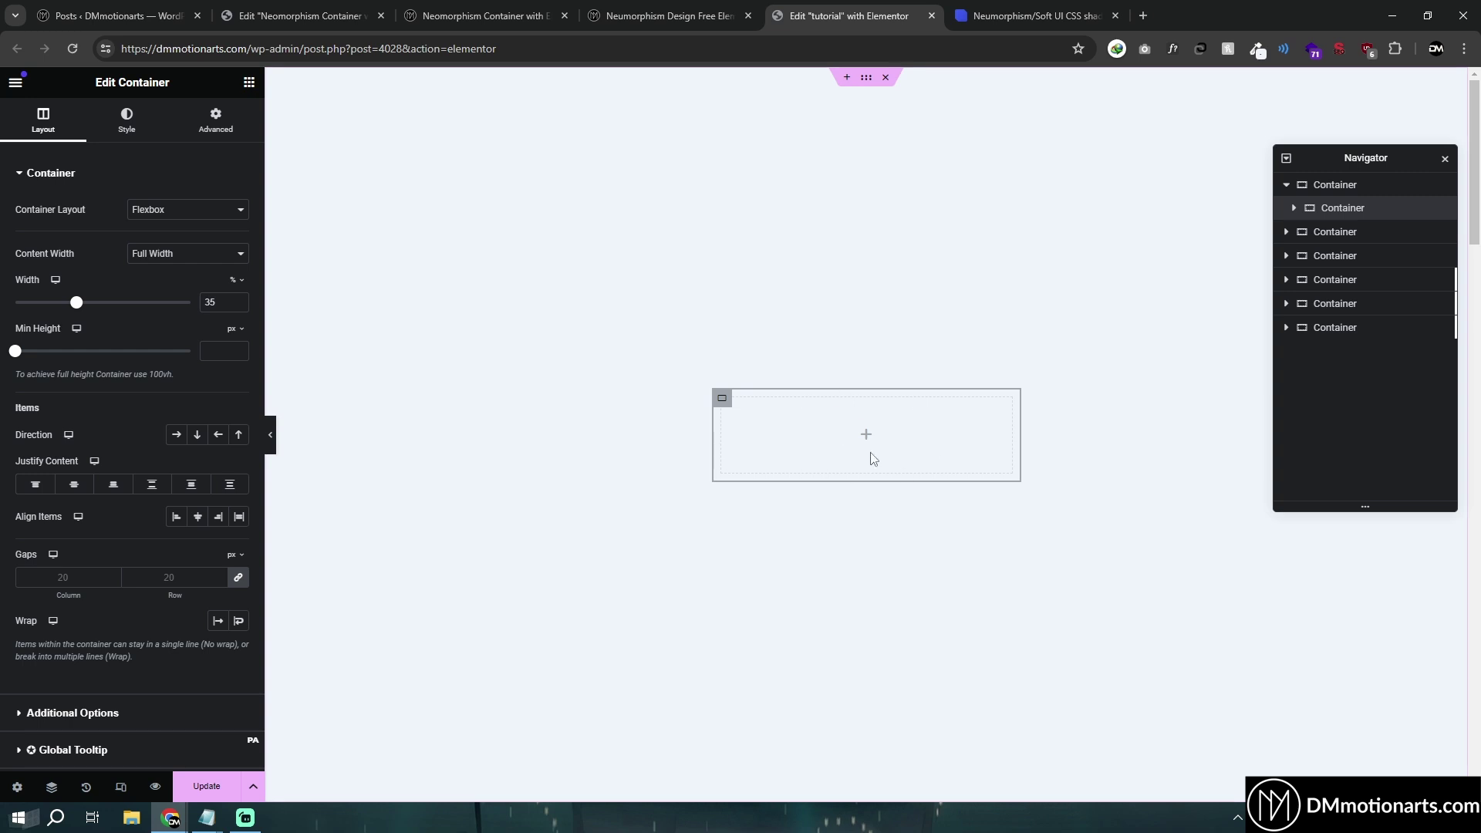
pyautogui.click(127, 119)
pyautogui.click(176, 241)
pyautogui.click(240, 274)
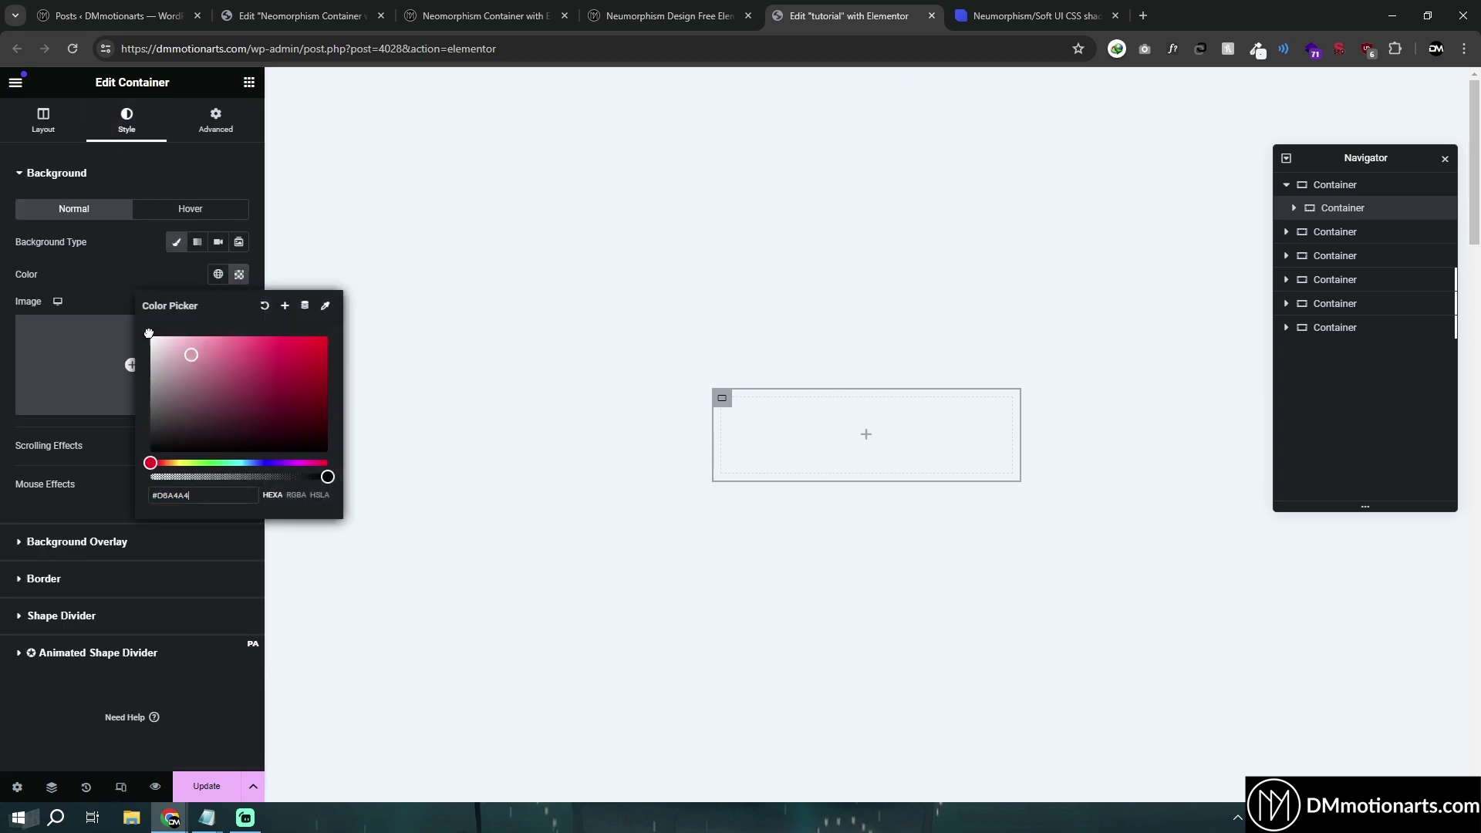
pyautogui.click(2, 300)
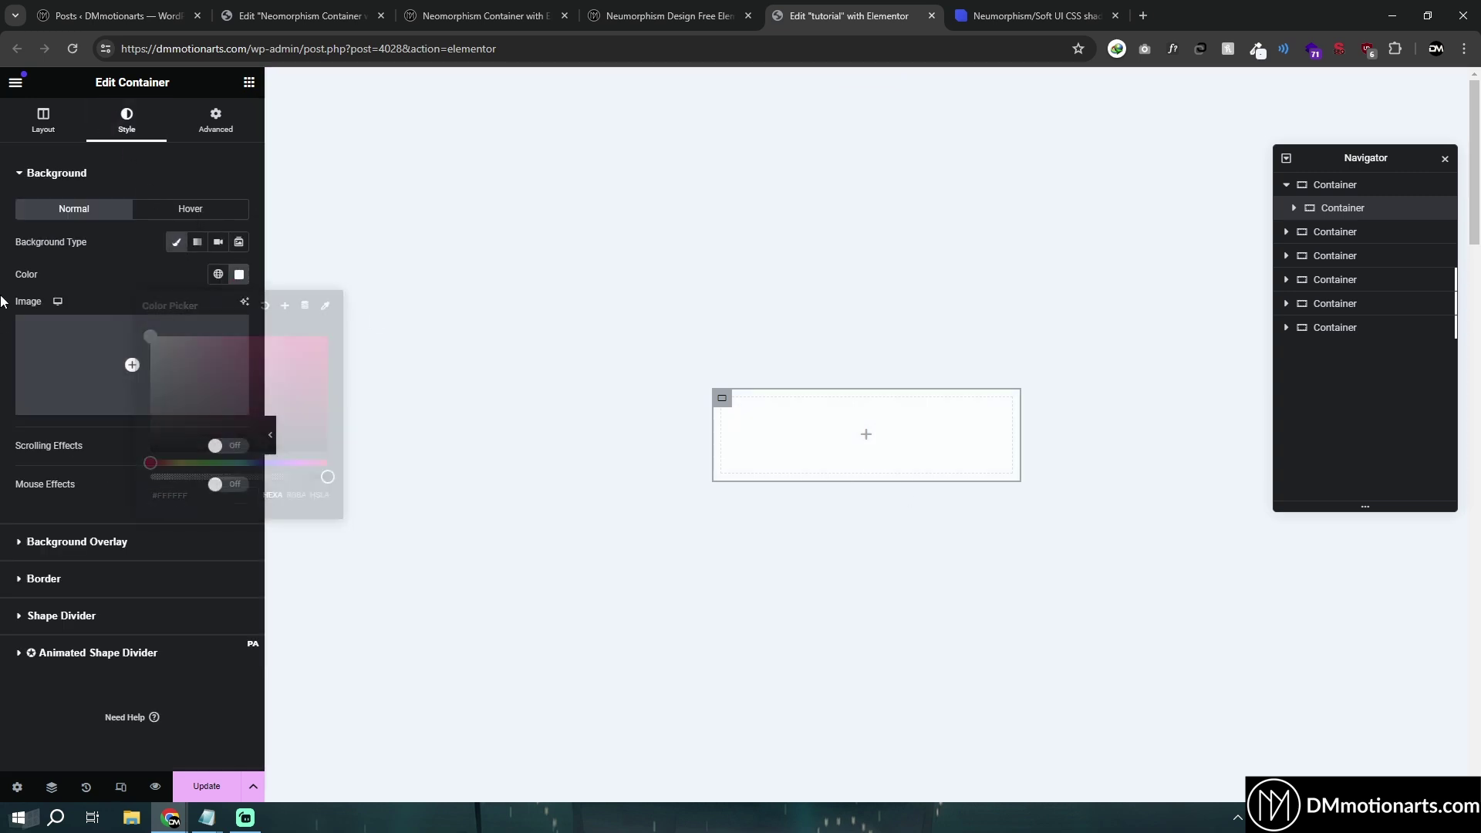
# Step: Set the nested container's minimum height to 300 px
pyautogui.click(46, 119)
pyautogui.click(206, 348)
pyautogui.write('300')
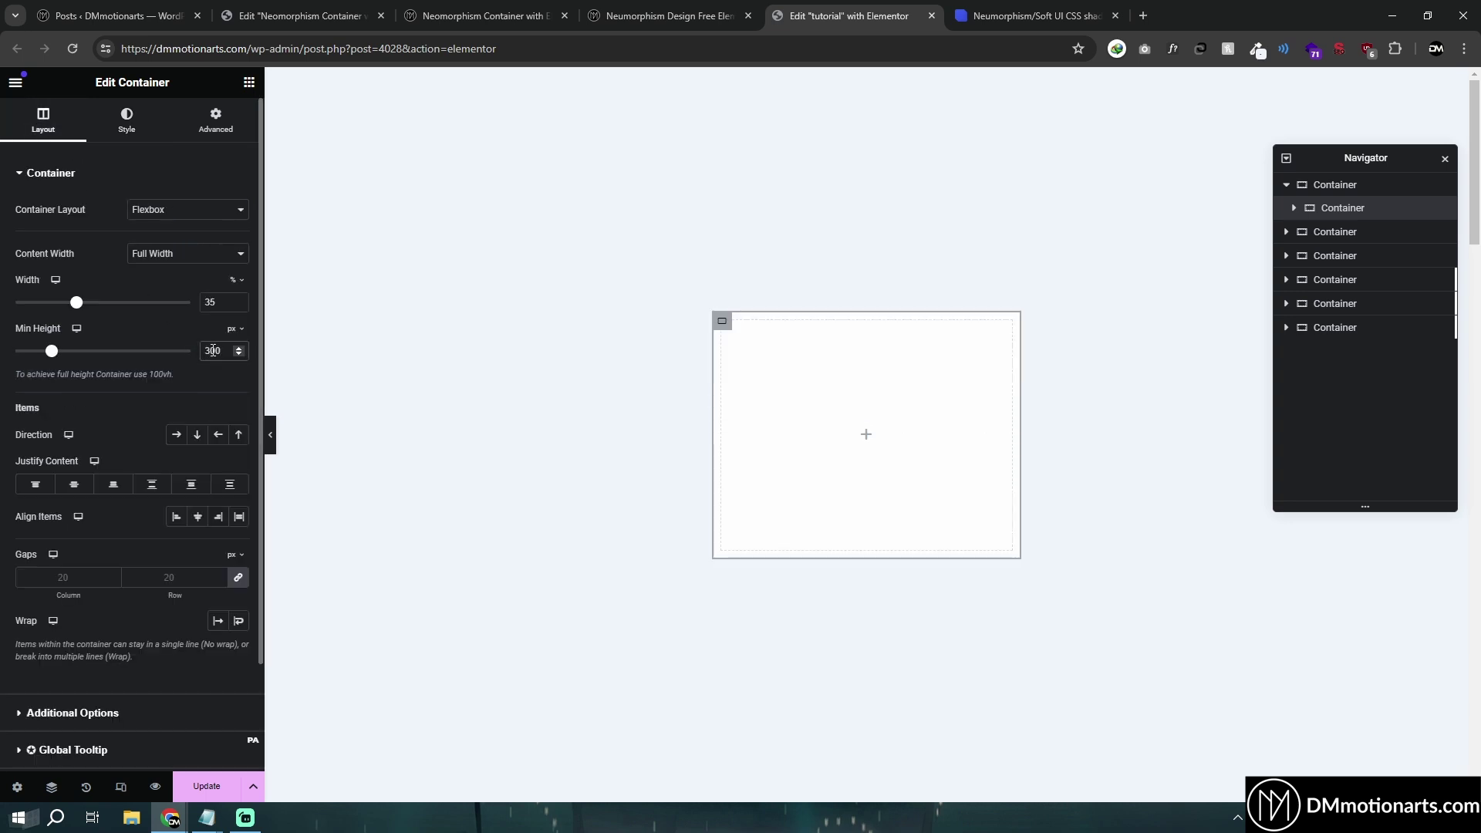
pyautogui.click(204, 363)
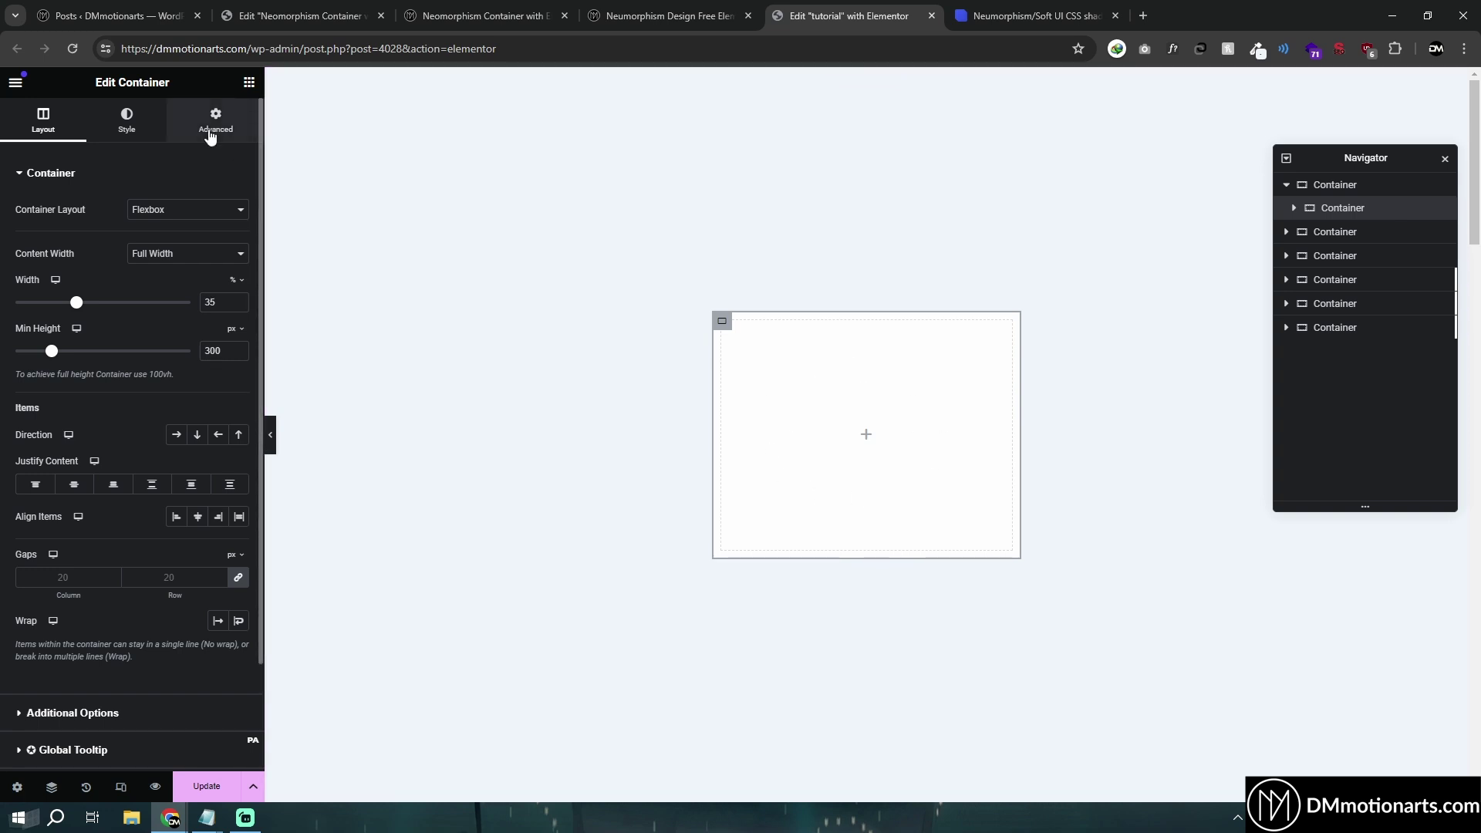
# Step: Locate the .neuromorphic-button CSS code of the "Flat Neomorphism with Border" section in the post preview
pyautogui.click(127, 119)
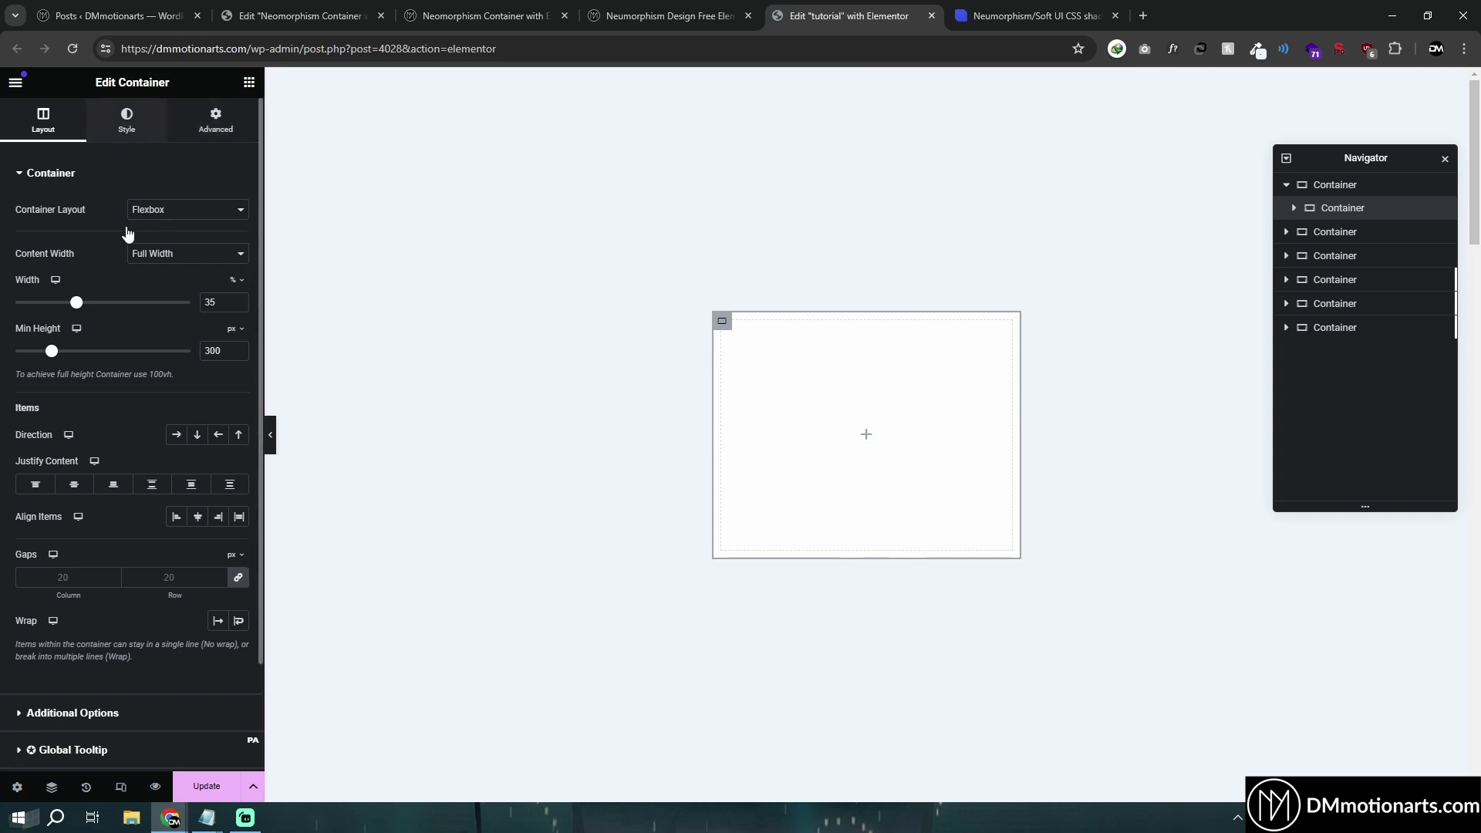
pyautogui.click(668, 16)
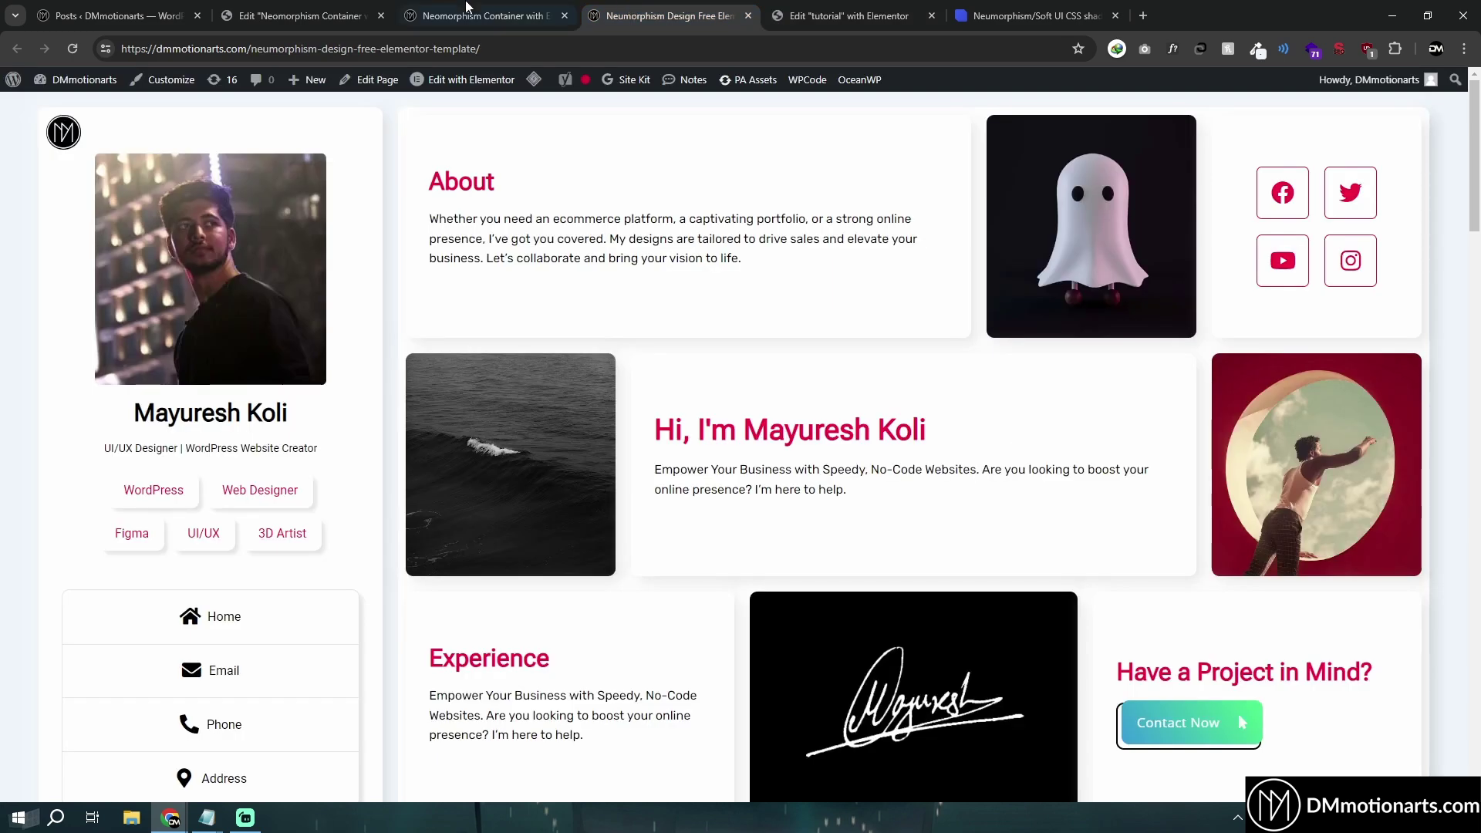
pyautogui.click(482, 16)
pyautogui.scroll(1, 393, 453)
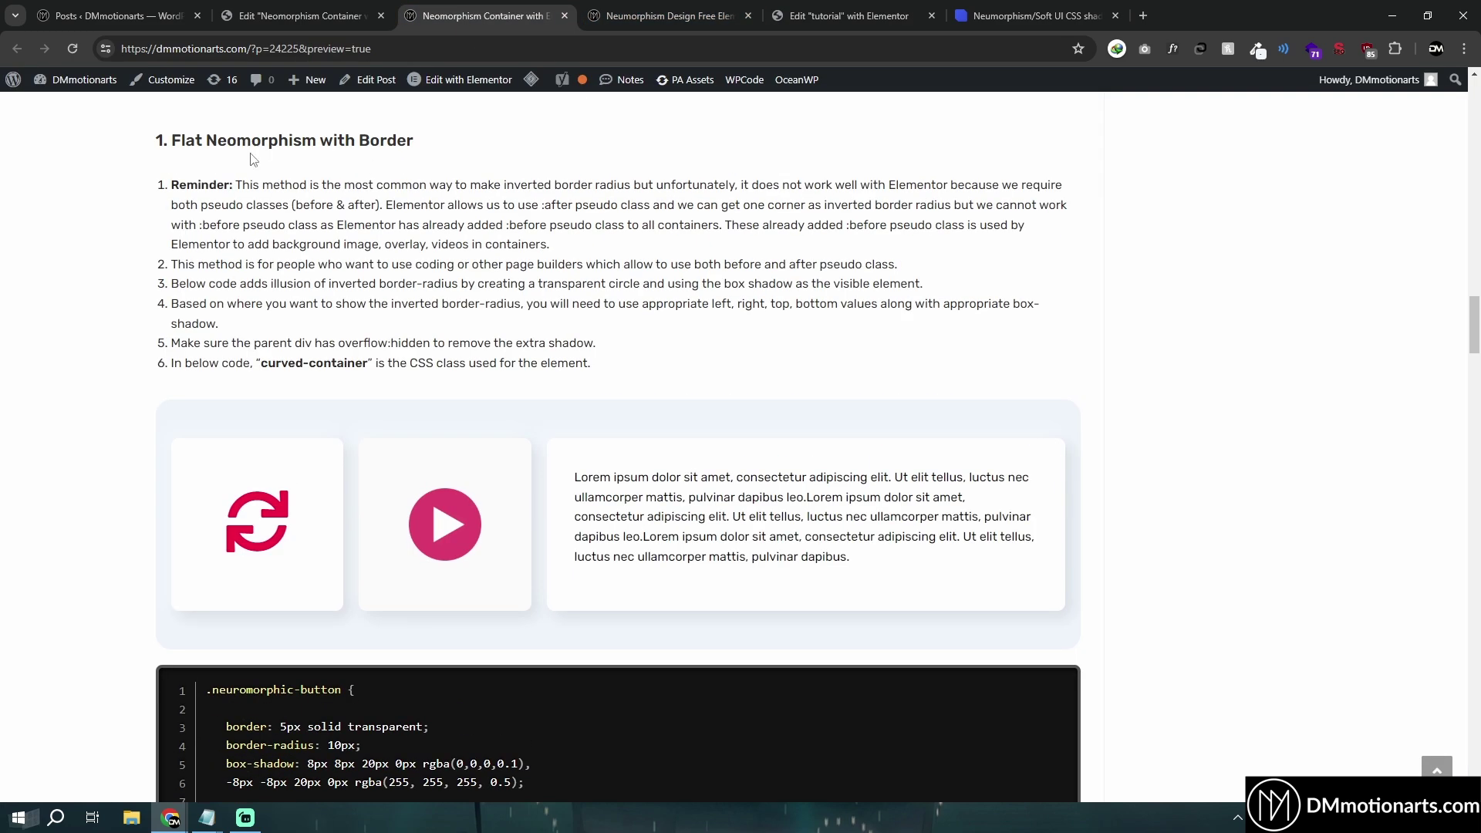
pyautogui.moveTo(203, 136); pyautogui.dragTo(421, 142)
pyautogui.click(417, 117)
pyautogui.moveTo(292, 140); pyautogui.dragTo(377, 141)
pyautogui.click(395, 189)
pyautogui.scroll(-7, 463, 473)
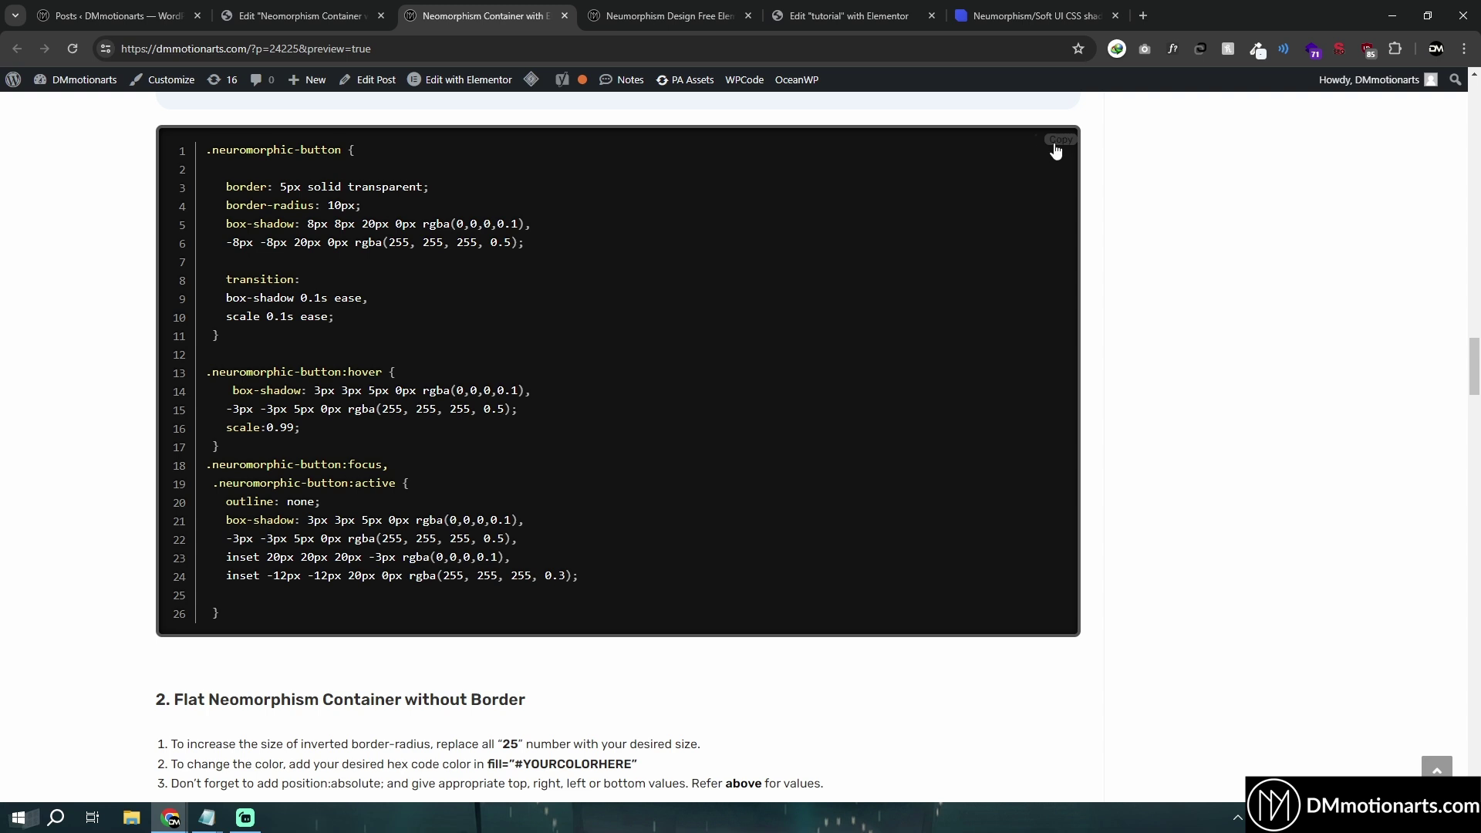
# Step: Paste the copied .neuromorphic-button code into the nested container's custom CSS in the tutorial page editor
pyautogui.click(881, 7)
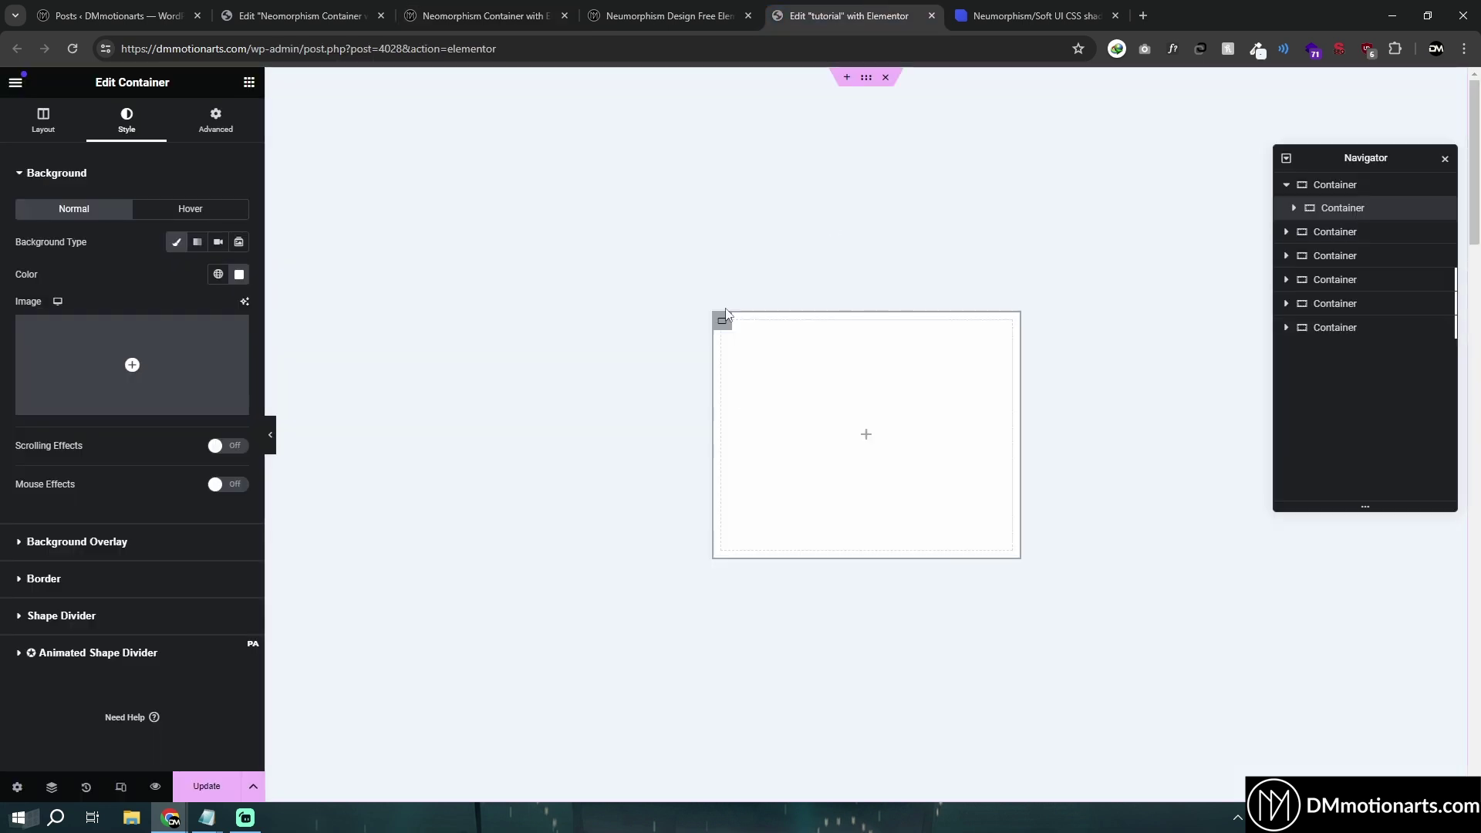
pyautogui.click(216, 121)
pyautogui.scroll(-4, 187, 600)
pyautogui.click(47, 658)
pyautogui.click(132, 584)
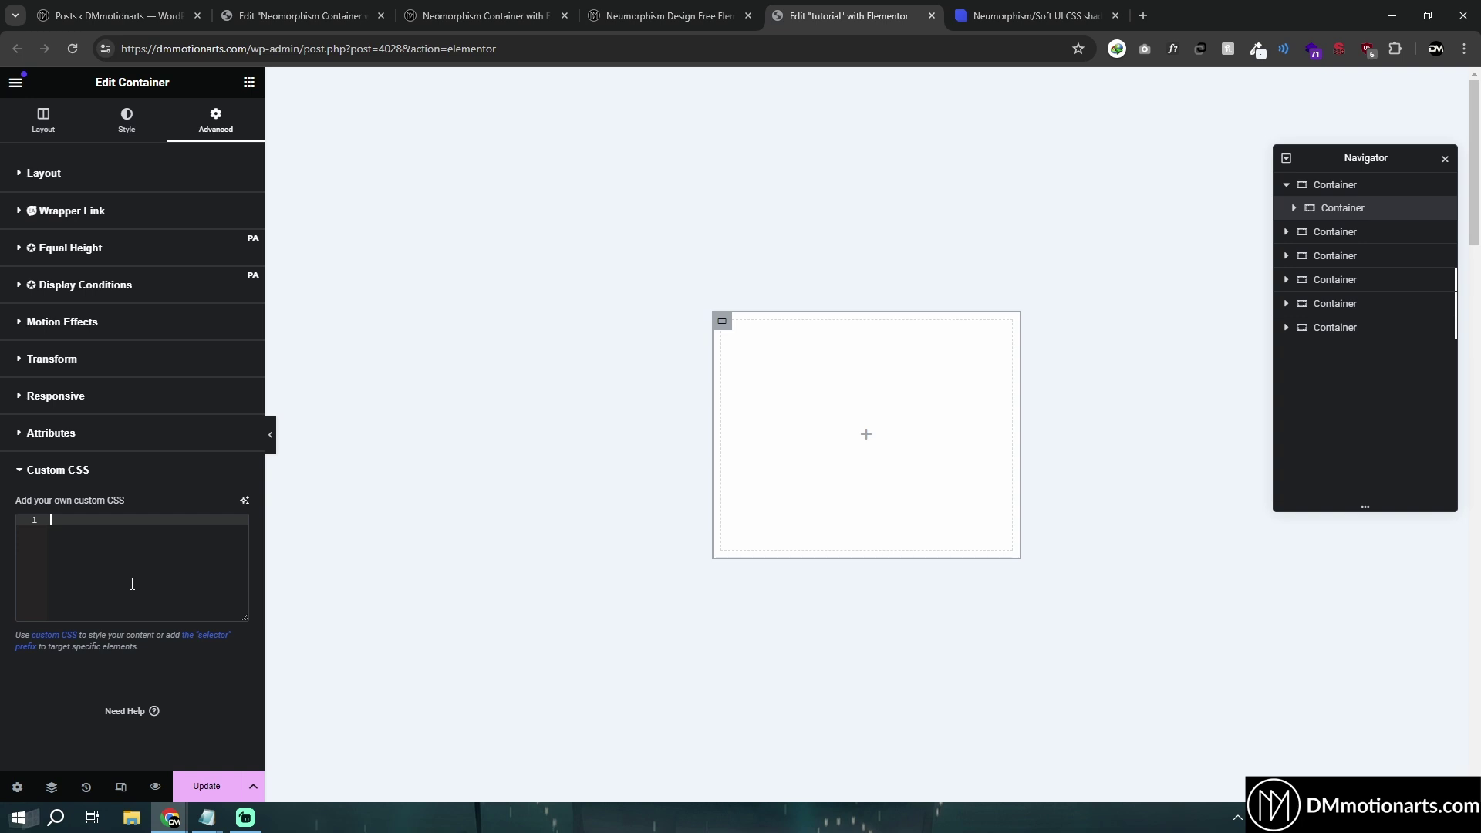
pyautogui.hotkey('ctrl', 'v')
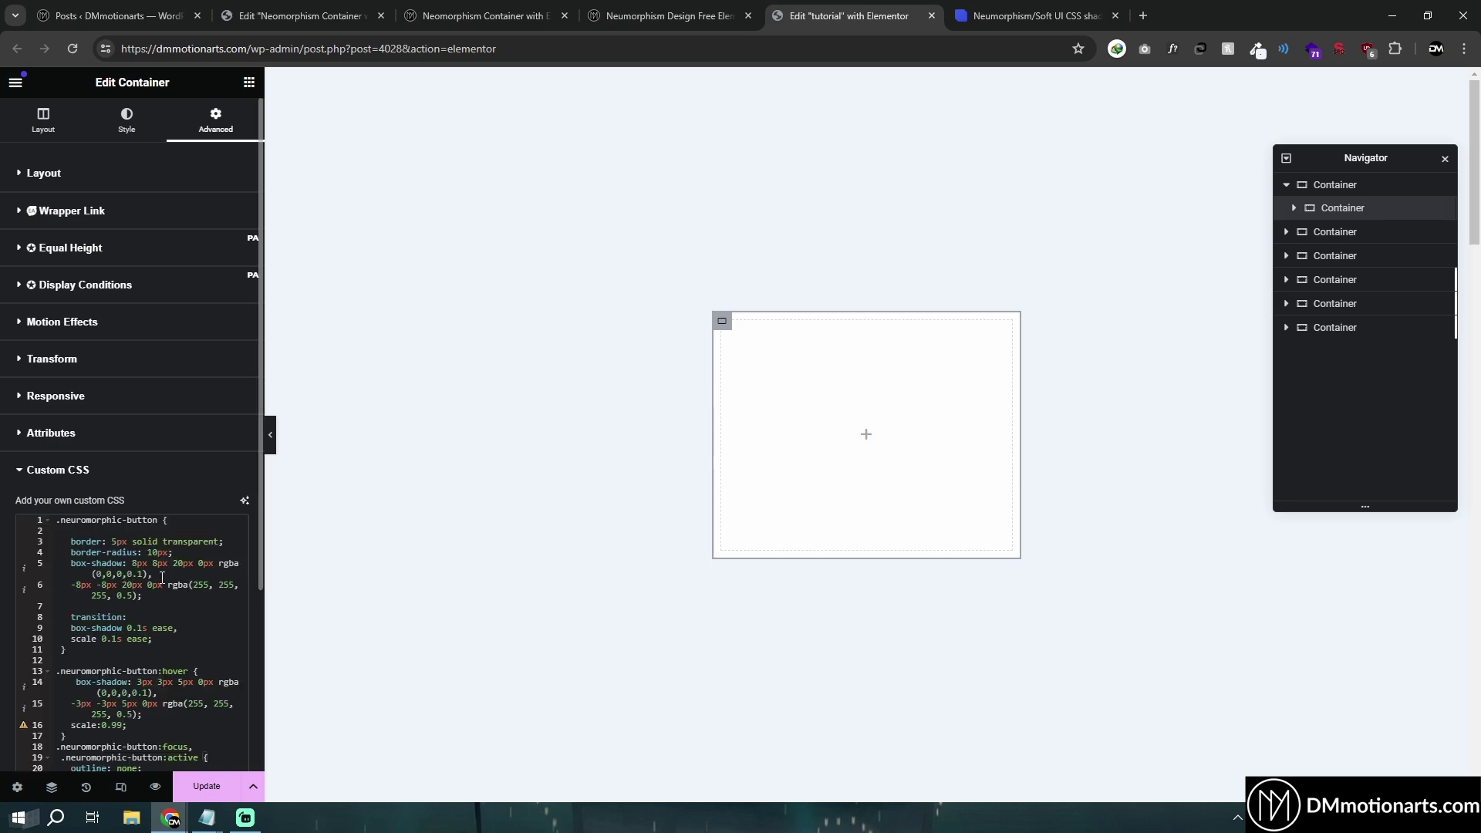
pyautogui.click(138, 564)
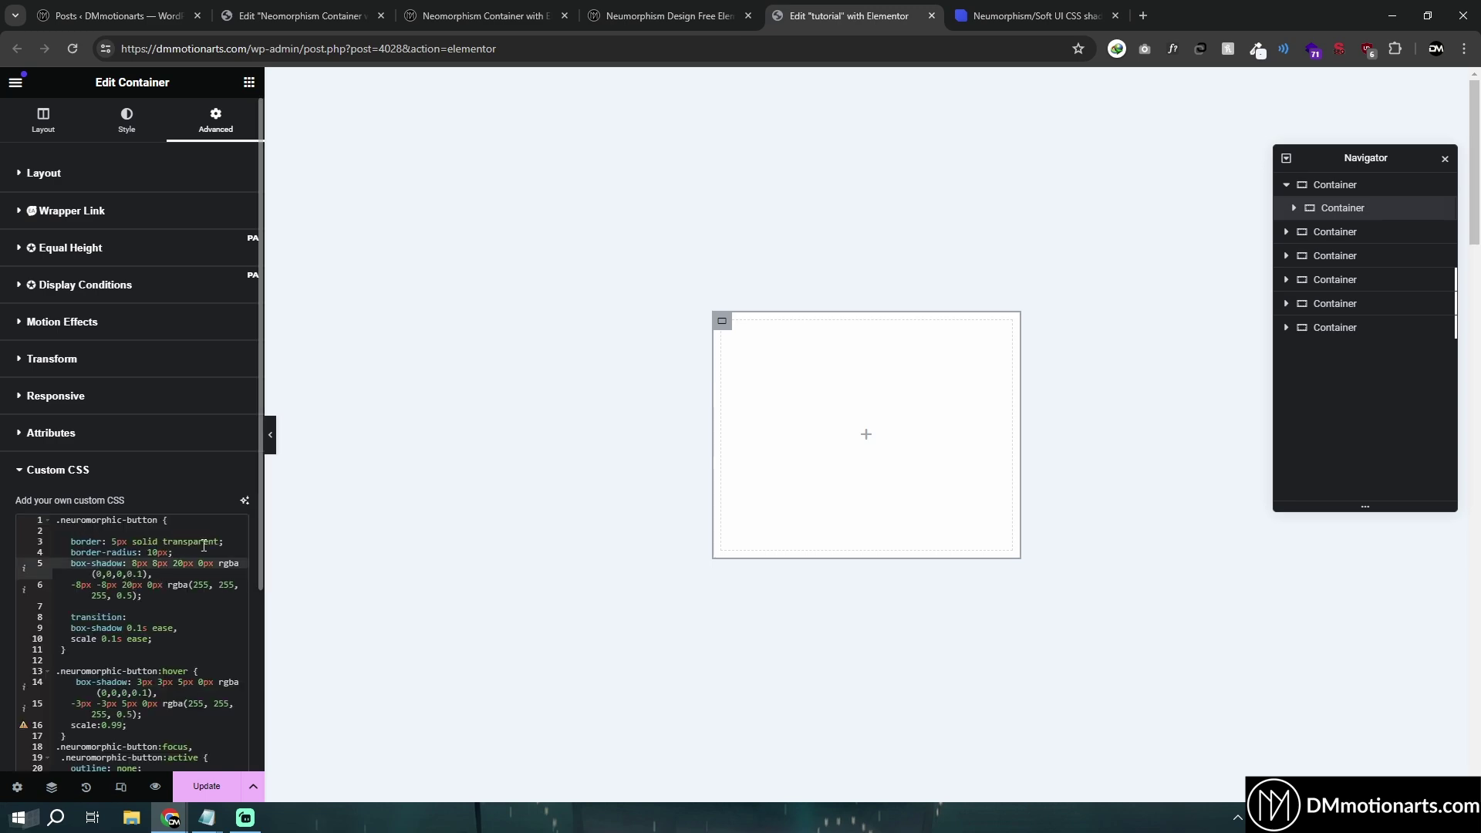
# Step: Examine the neuromorphic-button class name in the base and hover rules of the post preview's code block
pyautogui.click(667, 15)
pyautogui.click(525, 17)
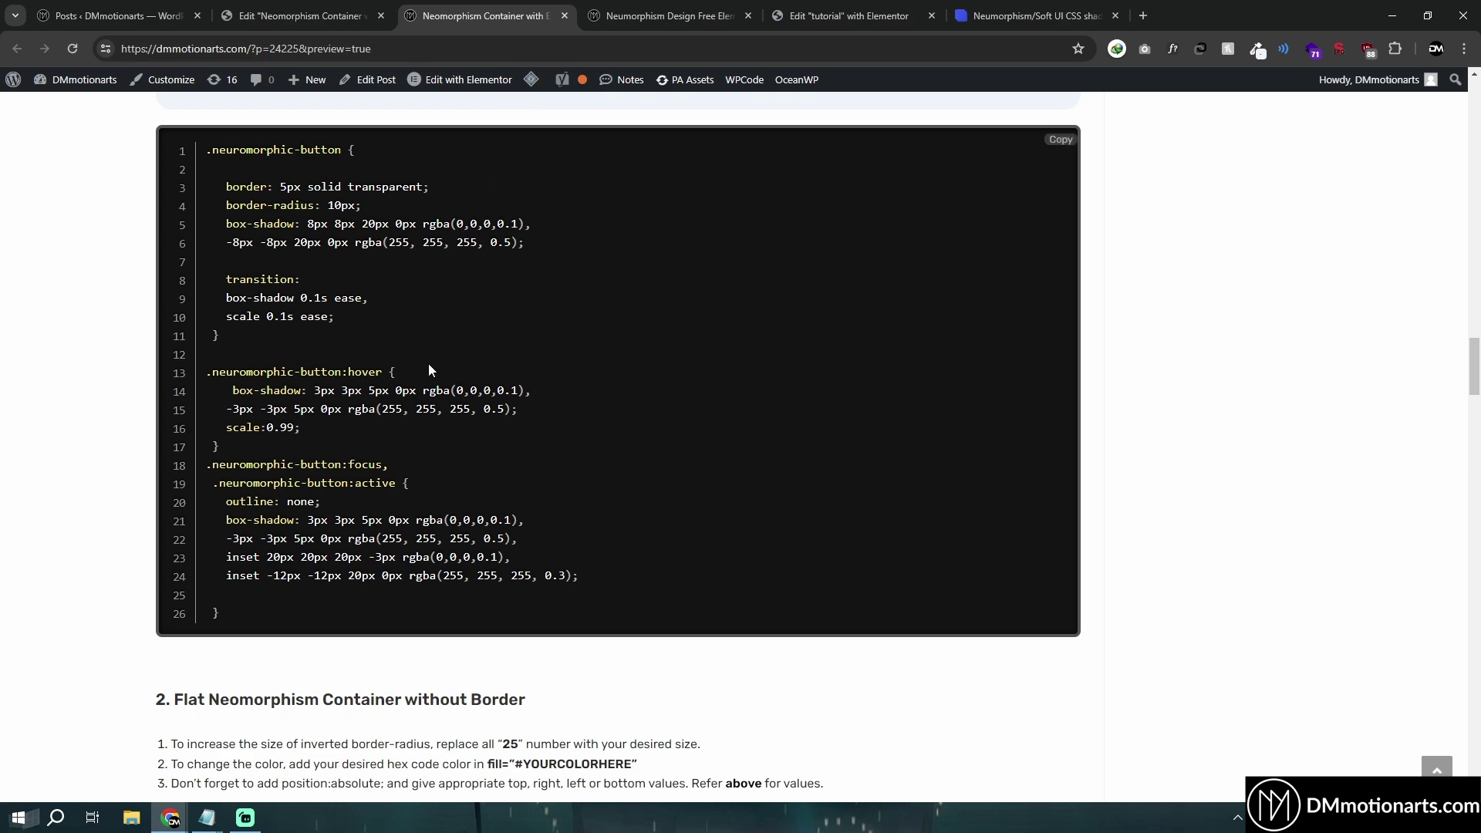
pyautogui.scroll(2, 430, 371)
pyautogui.moveTo(216, 304); pyautogui.dragTo(325, 313)
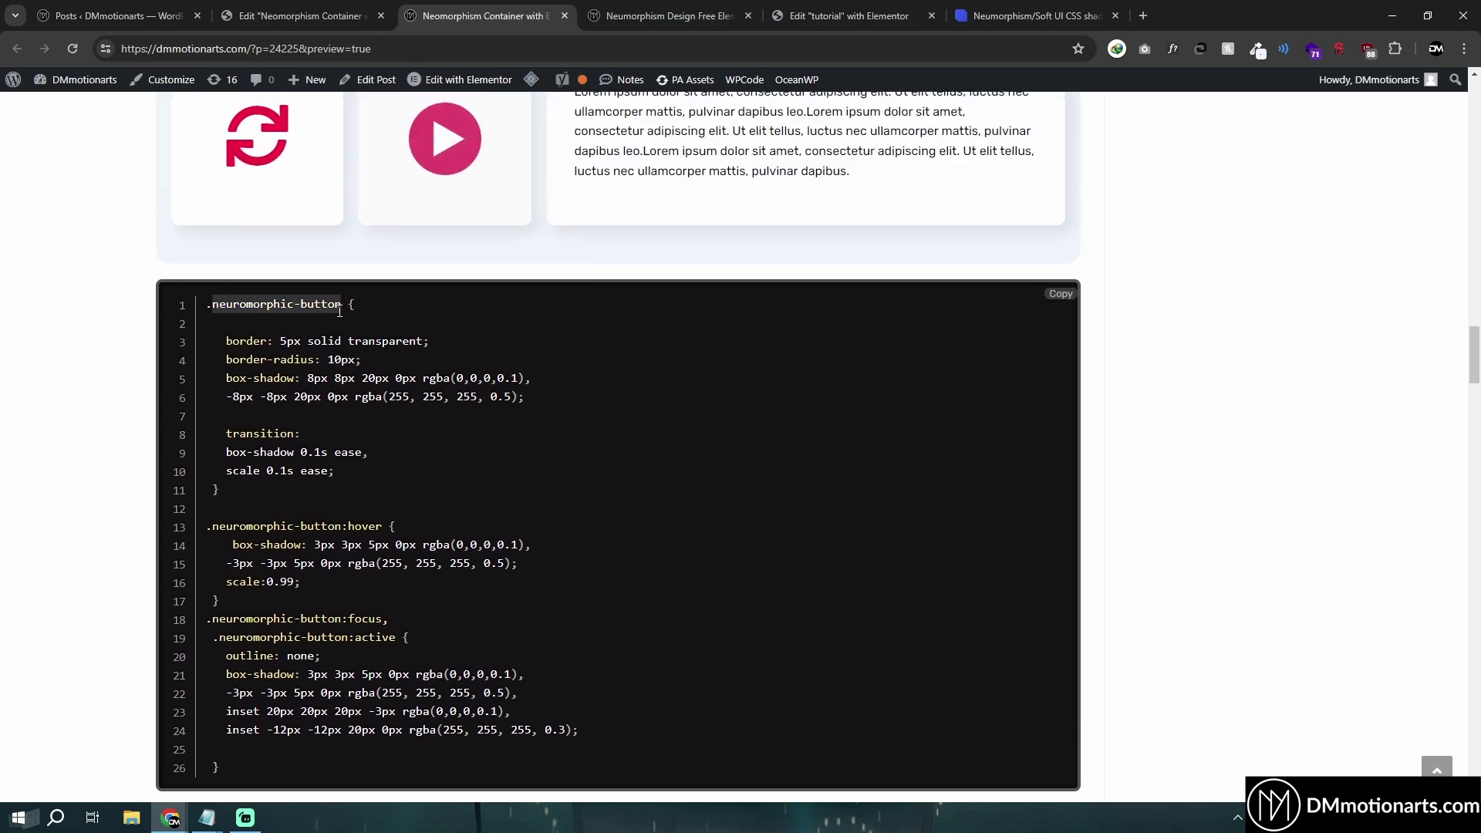
pyautogui.click(337, 322)
pyautogui.moveTo(214, 528); pyautogui.dragTo(344, 529)
pyautogui.click(344, 529)
pyautogui.scroll(5, 324, 540)
pyautogui.scroll(-5, 309, 564)
# Step: Copy the class name from the custom CSS, assign neuromorphic-button as the nested container's CSS class and preview the container
pyautogui.click(848, 16)
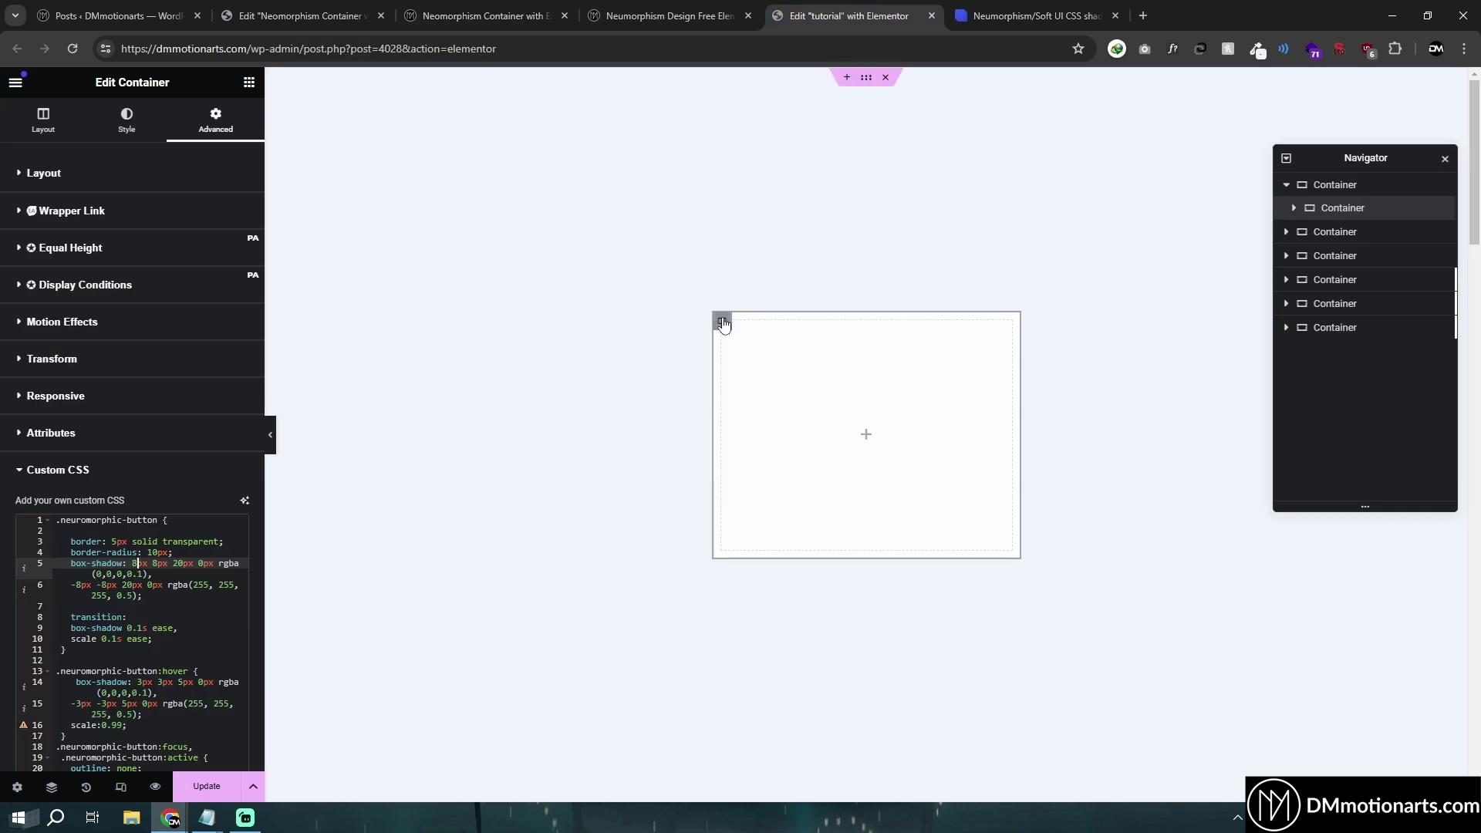
pyautogui.click(57, 520)
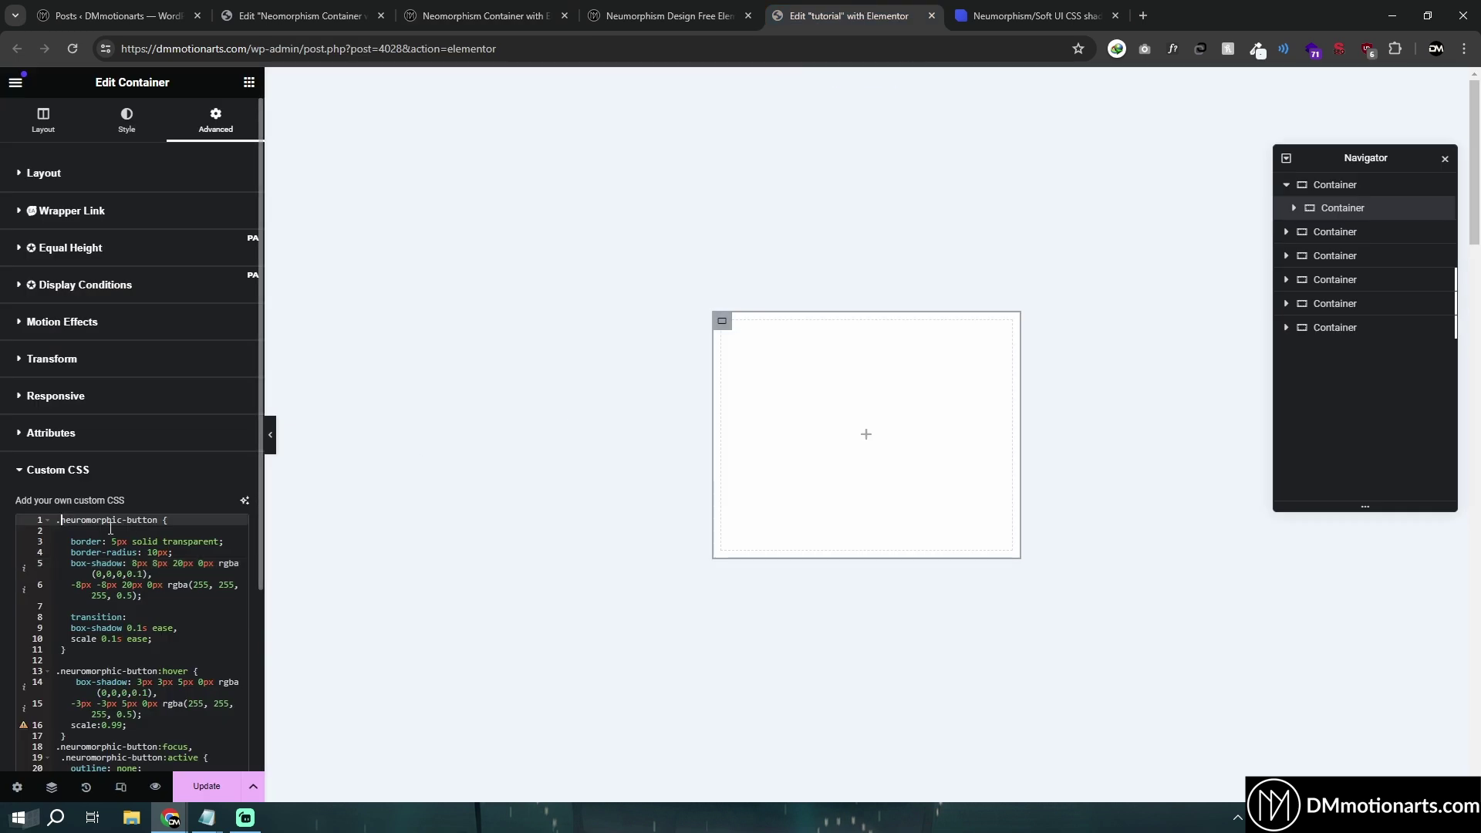
pyautogui.doubleClick(155, 523)
pyautogui.hotkey('ctrl', 'c')
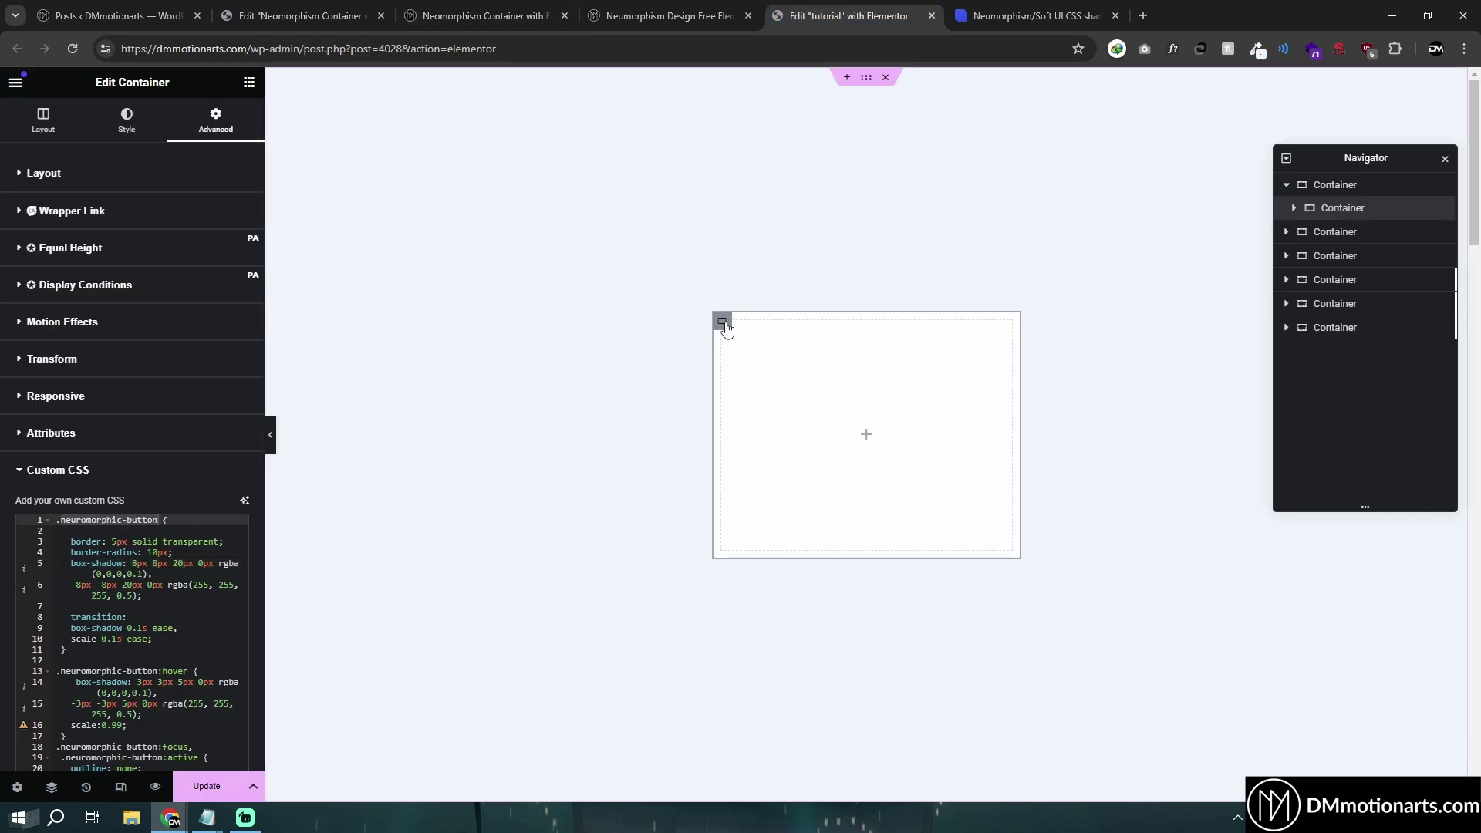
pyautogui.click(40, 175)
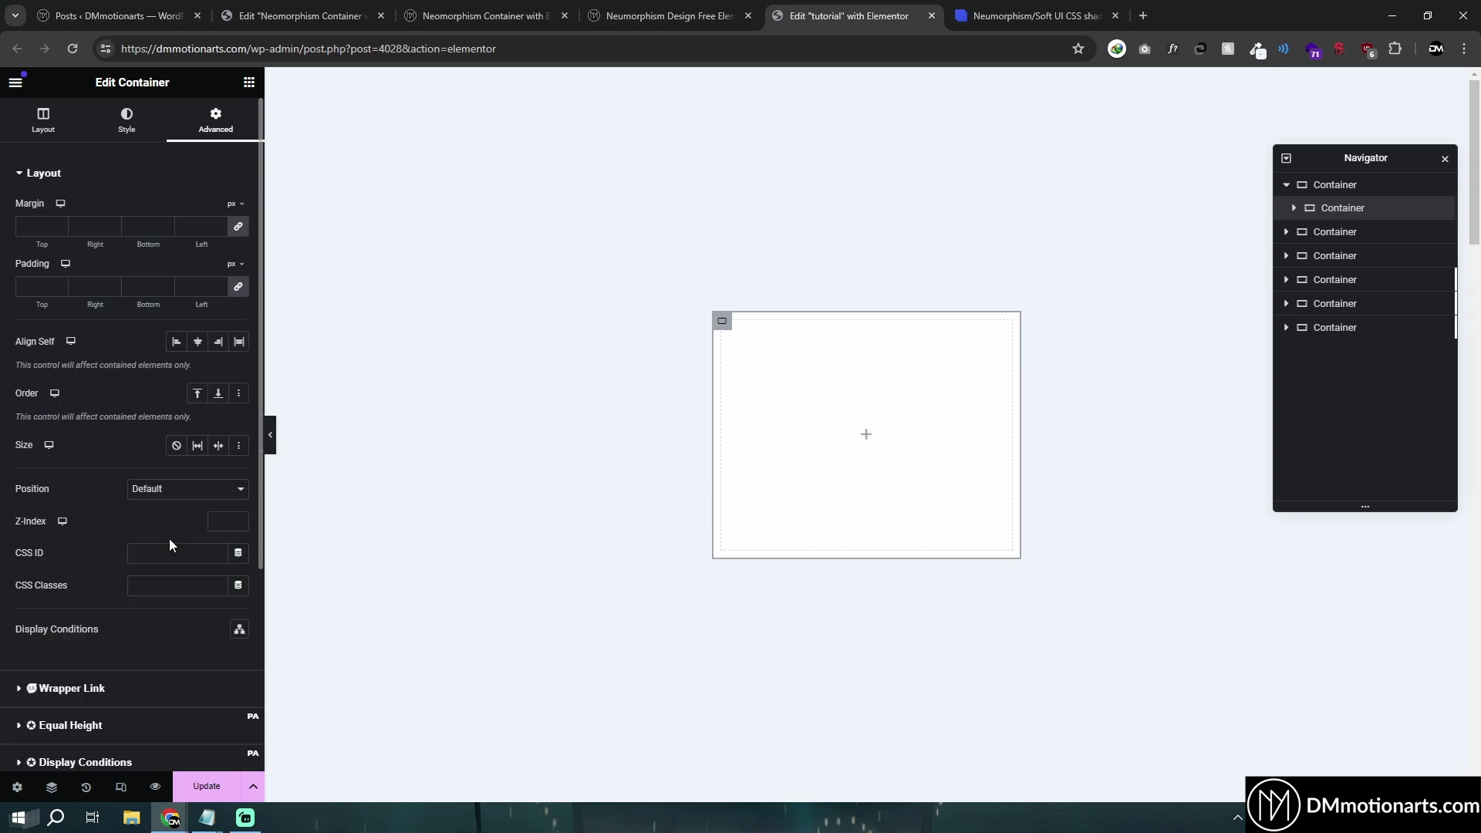
pyautogui.click(164, 592)
pyautogui.hotkey('ctrl', 'v')
pyautogui.click(271, 446)
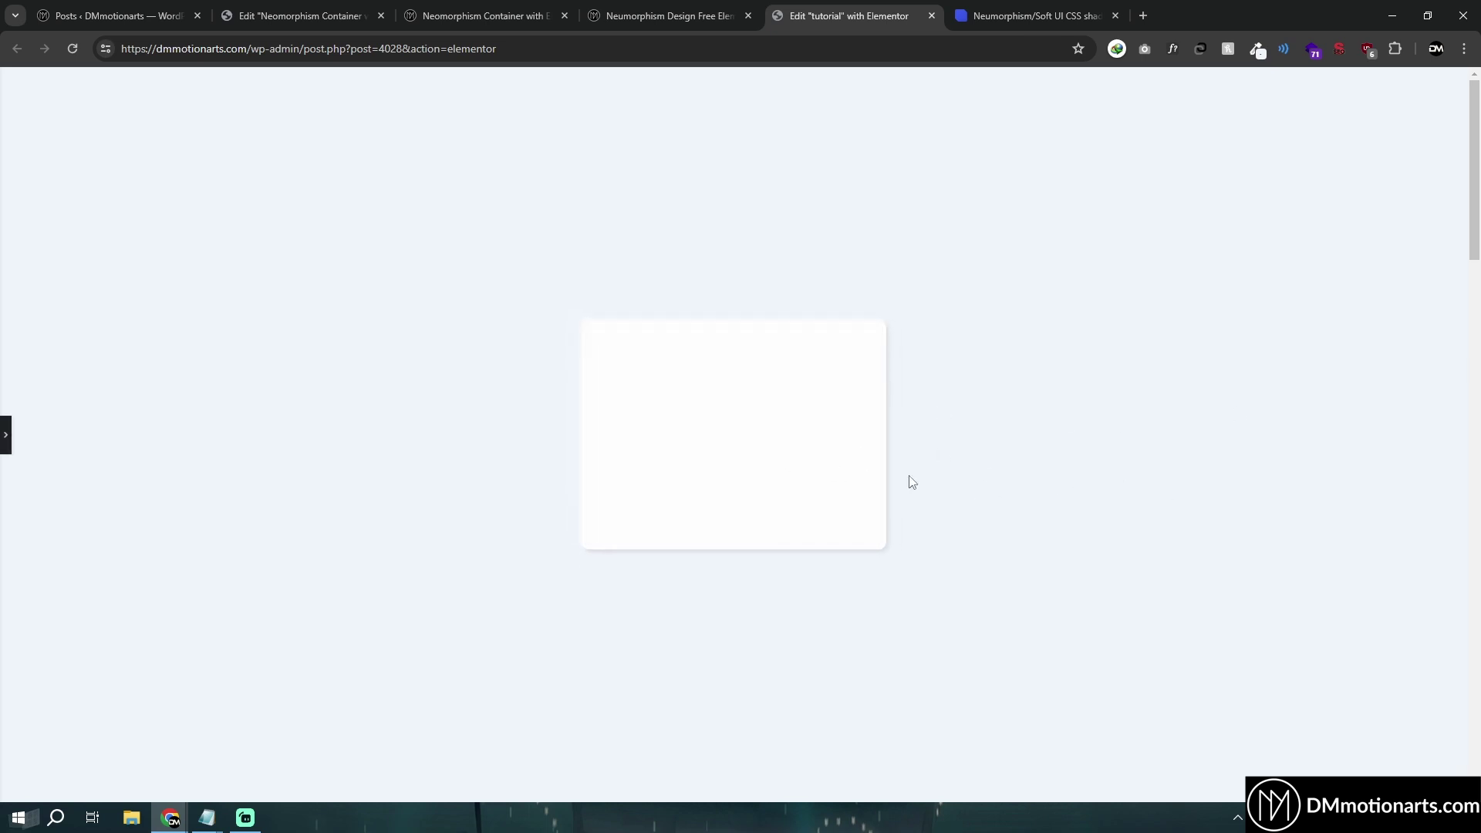
pyautogui.click(6, 435)
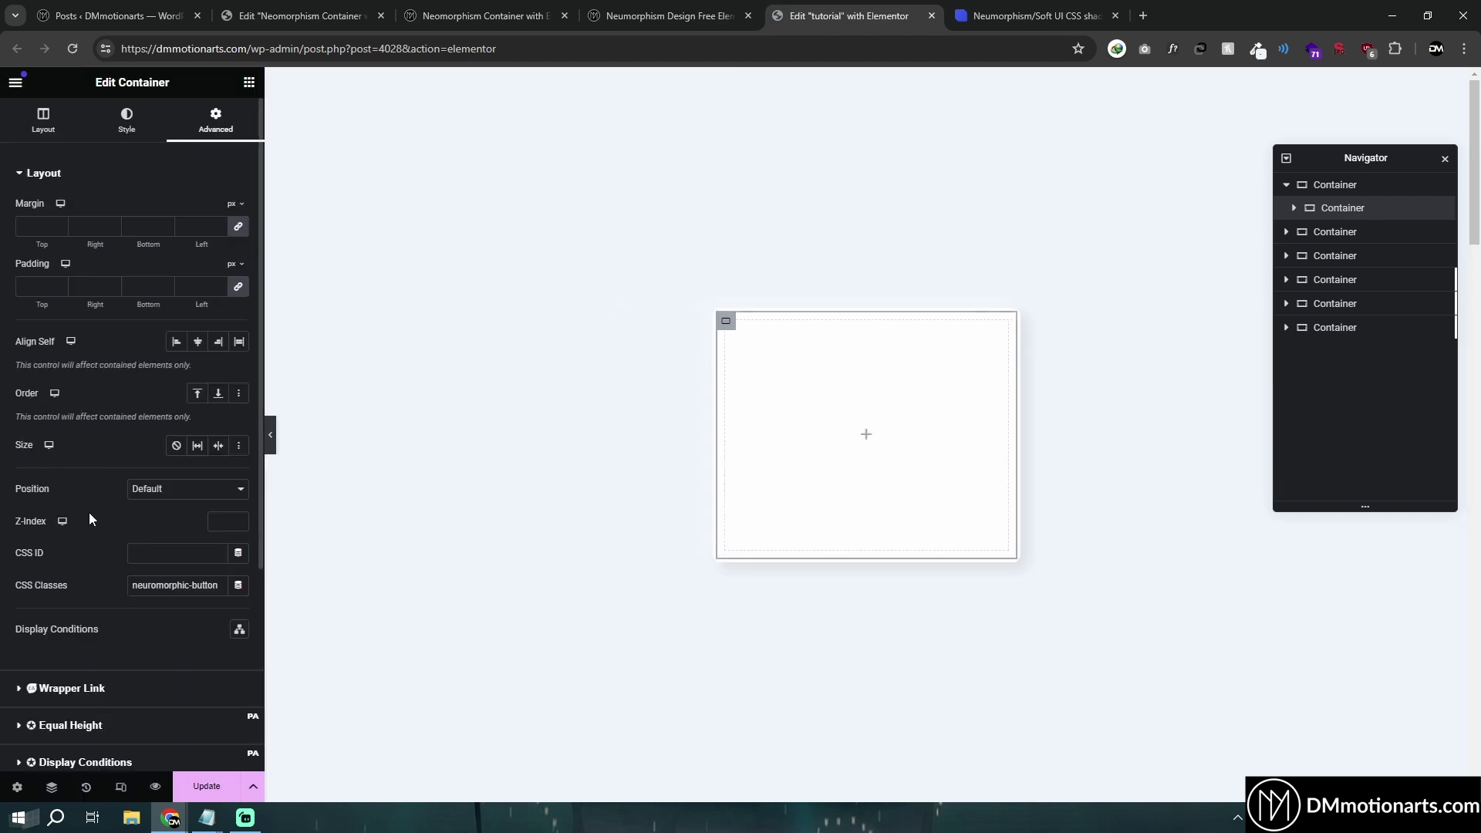
# Step: Move the neomorphism post preview's browser tab directly beside the tutorial editor's tab
pyautogui.click(650, 9)
pyautogui.click(482, 15)
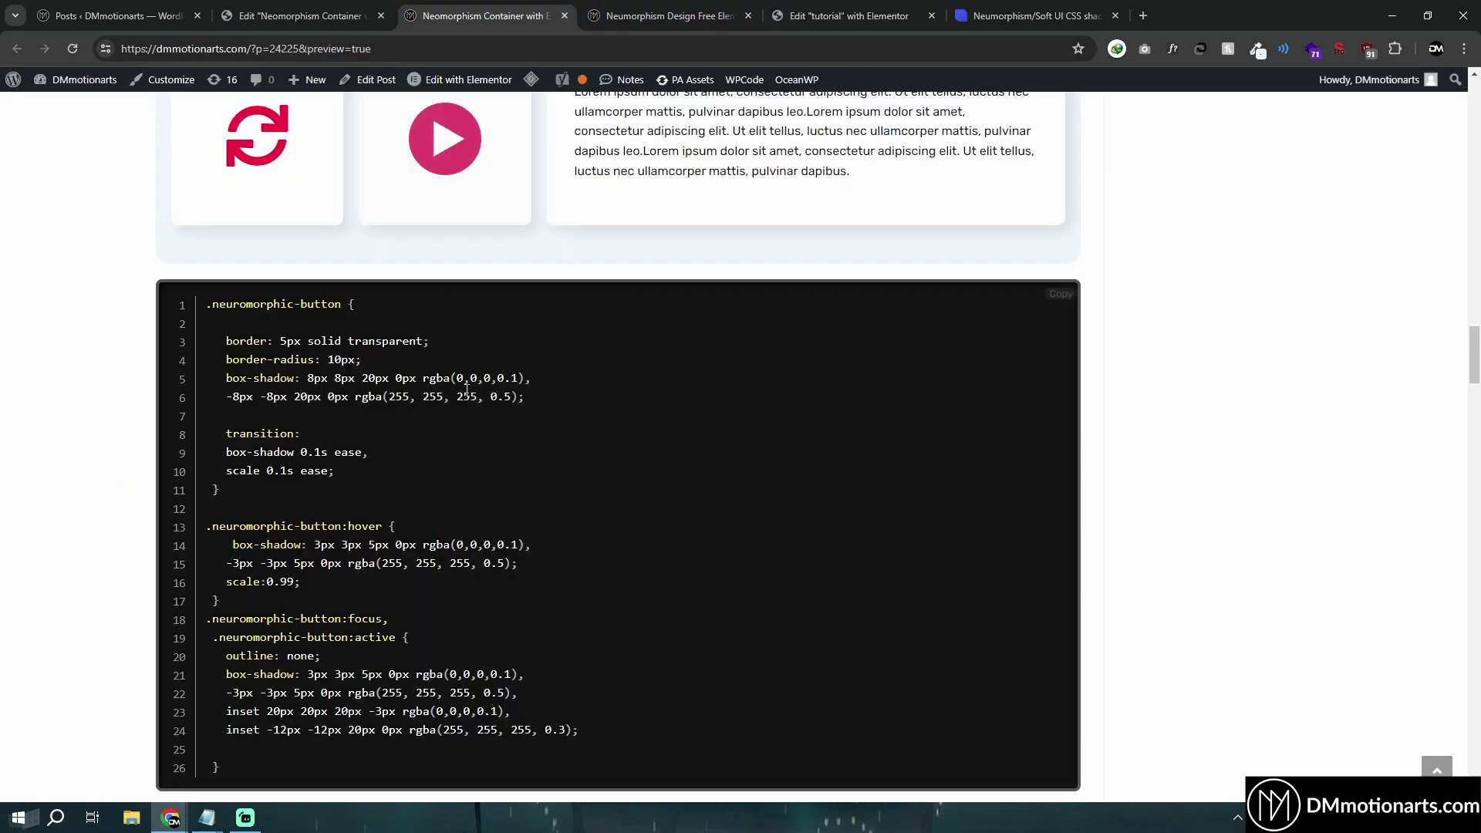
pyautogui.scroll(-1, 466, 395)
pyautogui.click(848, 16)
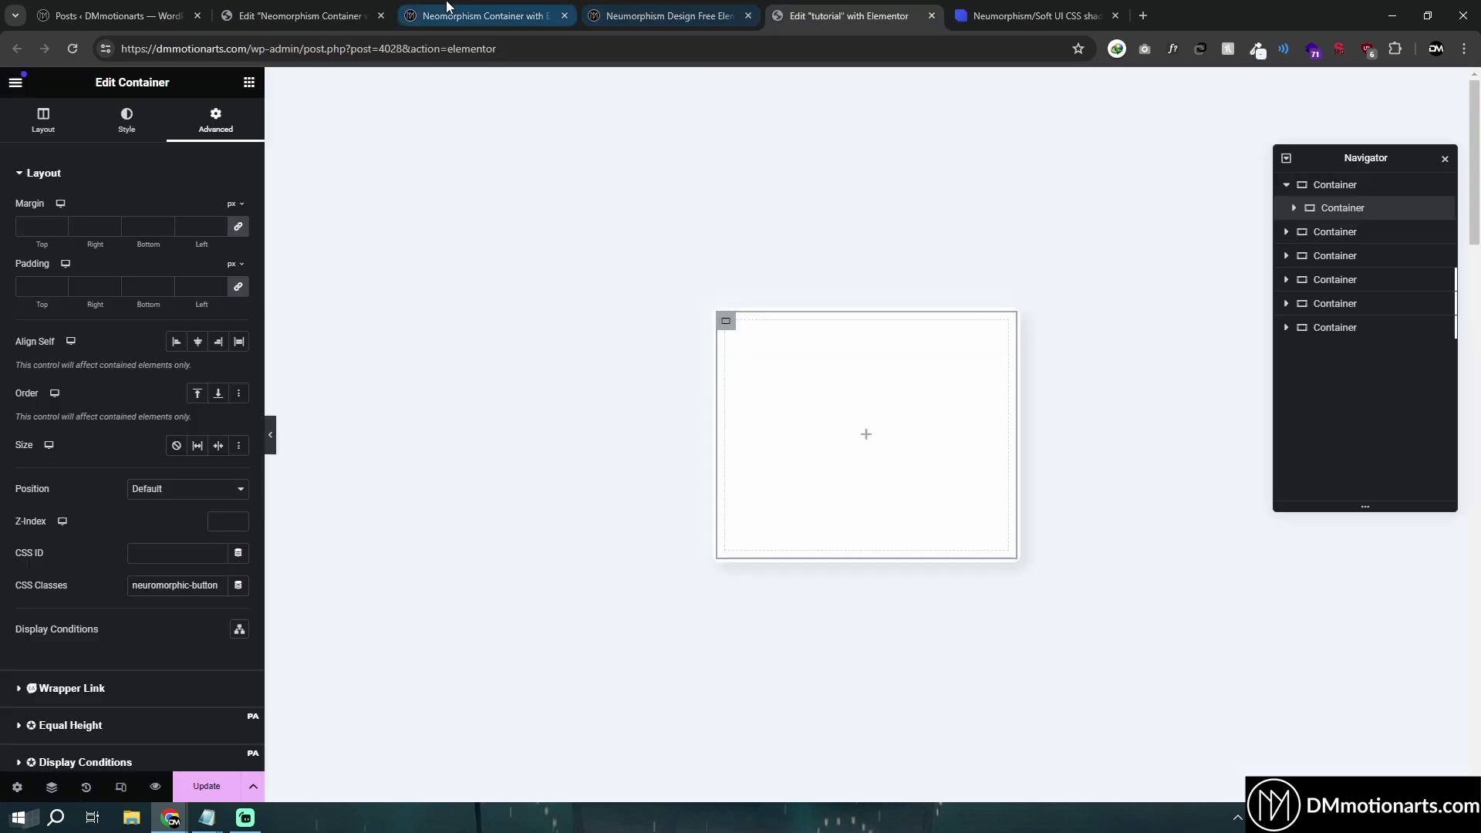
pyautogui.click(497, 7)
pyautogui.moveTo(498, 7); pyautogui.dragTo(681, 10)
pyautogui.click(849, 16)
pyautogui.click(667, 15)
pyautogui.click(849, 15)
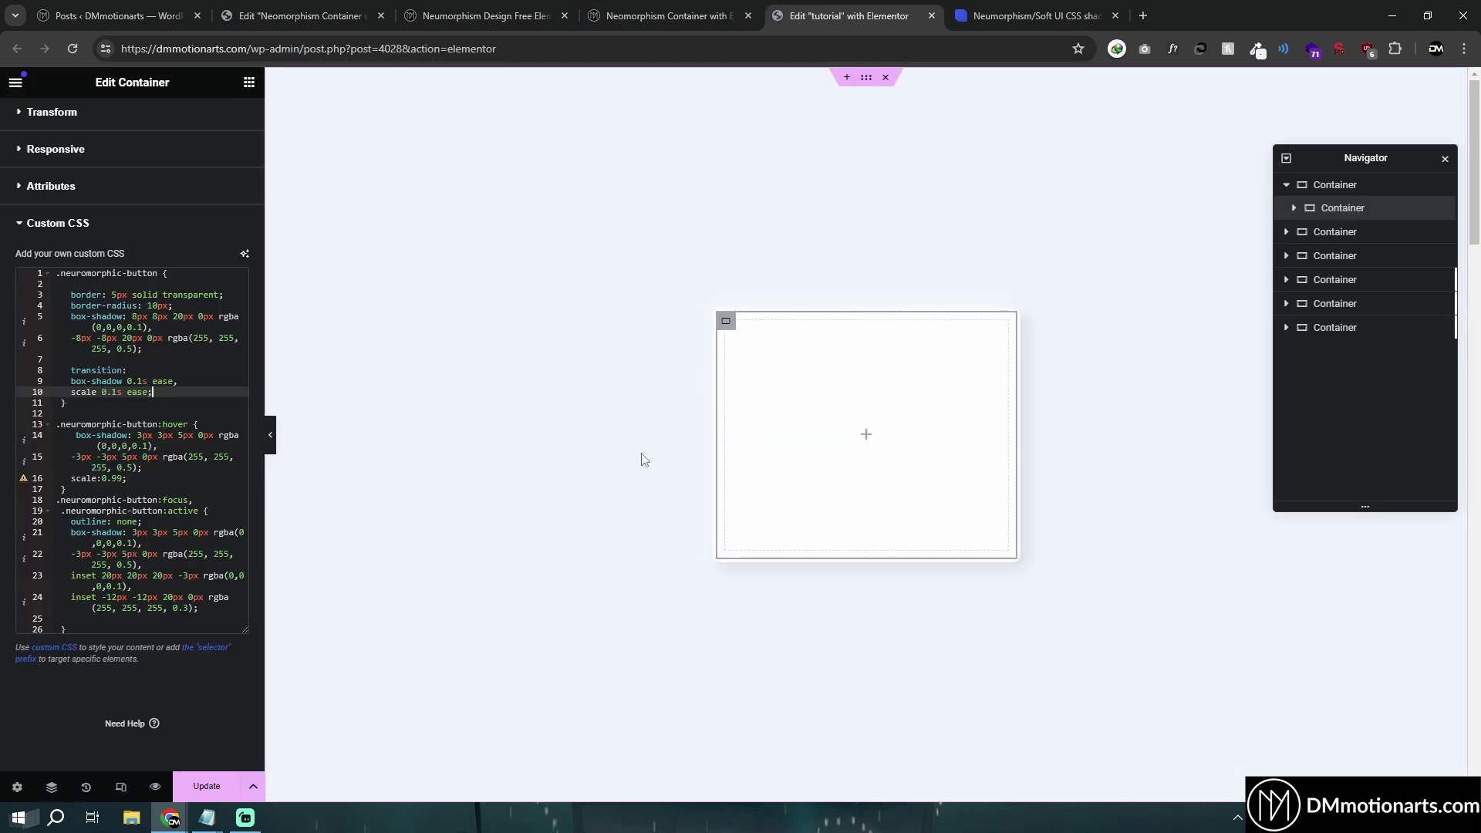
# Step: Compare the post's example containers and border: 5px solid transparent rule with the nested container's preview in the editor
pyautogui.click(655, 7)
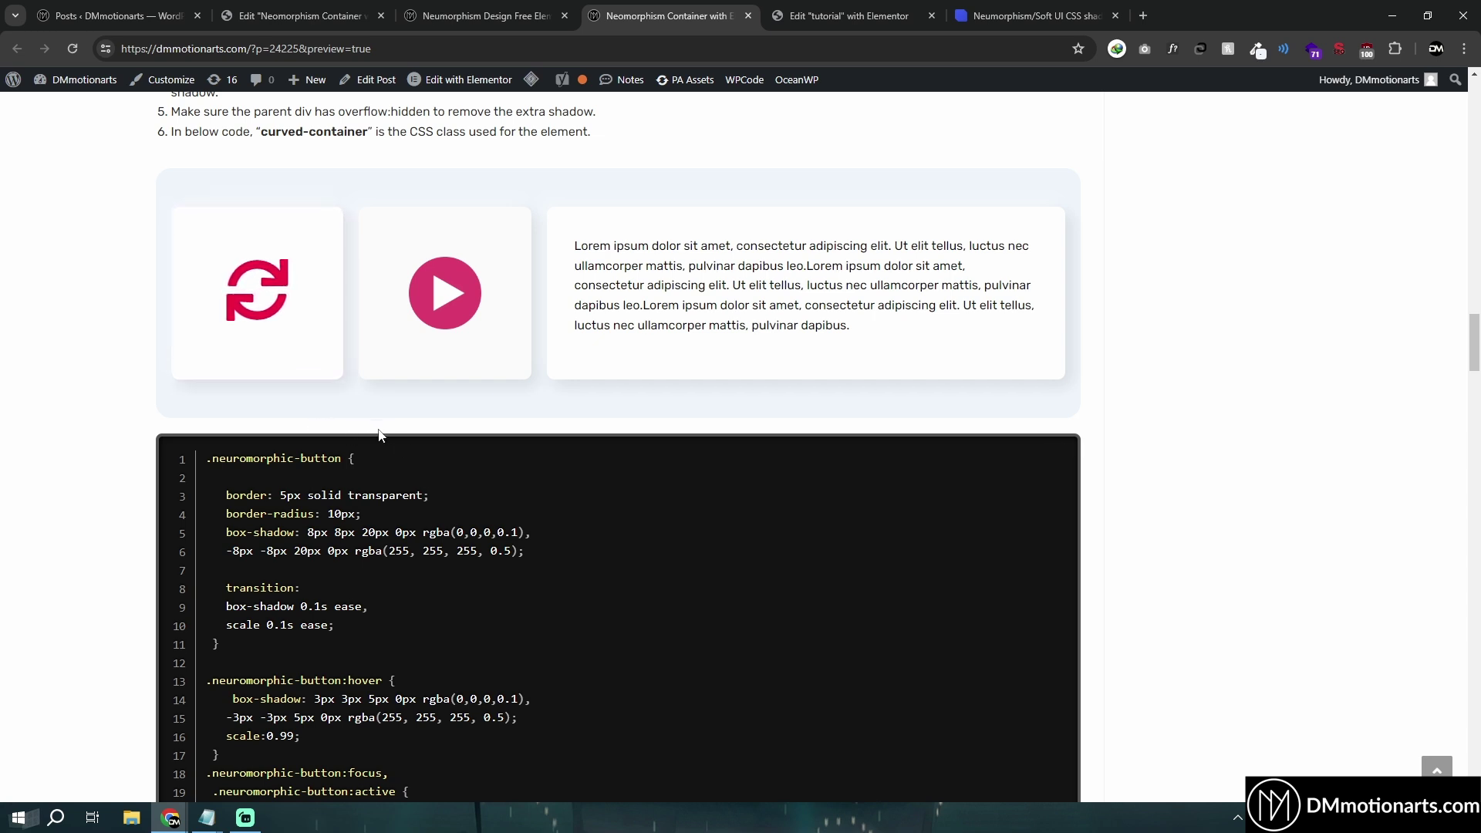
pyautogui.hotkey('ctrl', 'Tab')
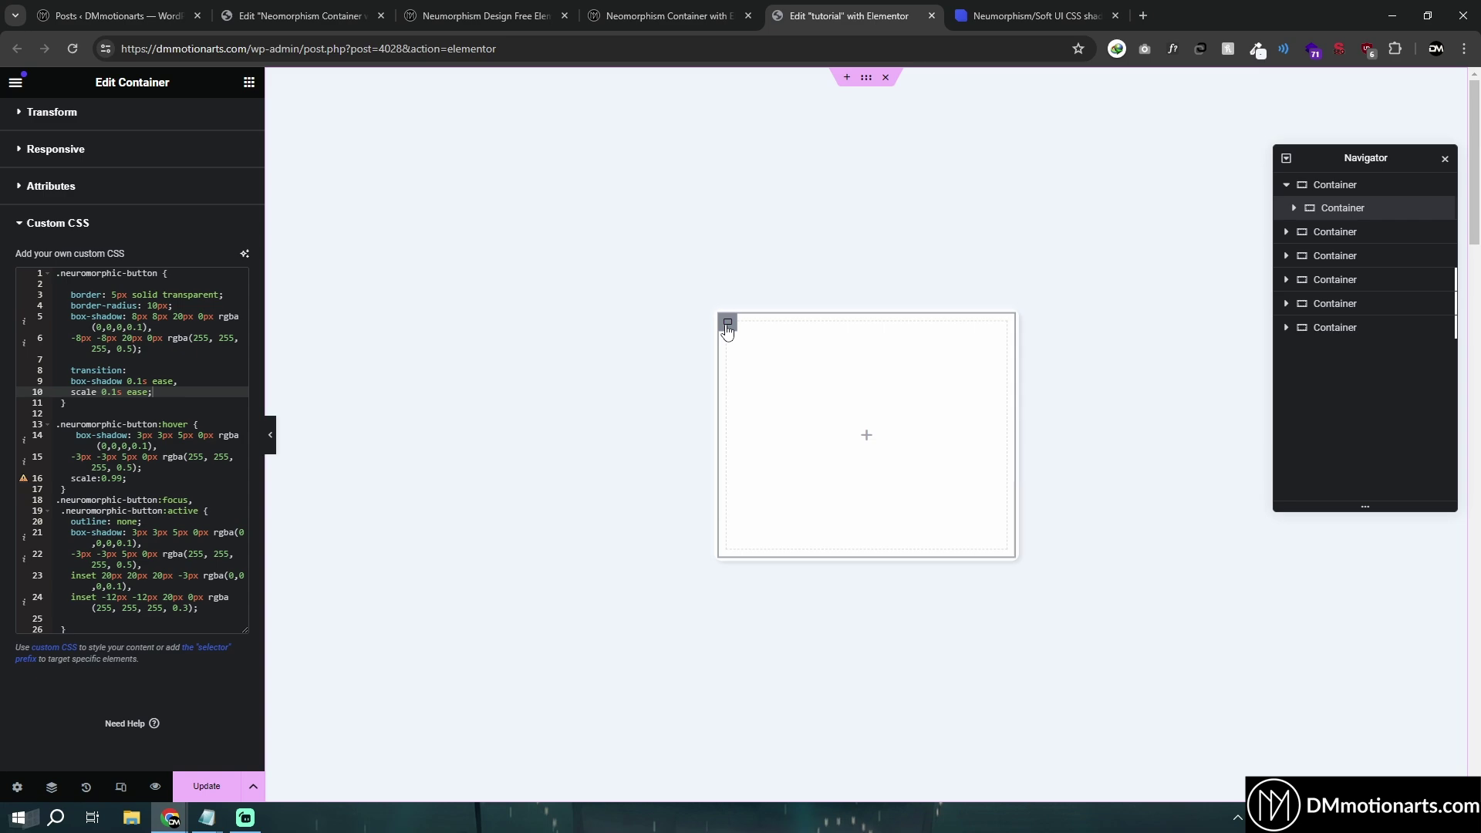
pyautogui.hotkey('ctrl', 'shift', 'Tab')
pyautogui.scroll(-3, 471, 462)
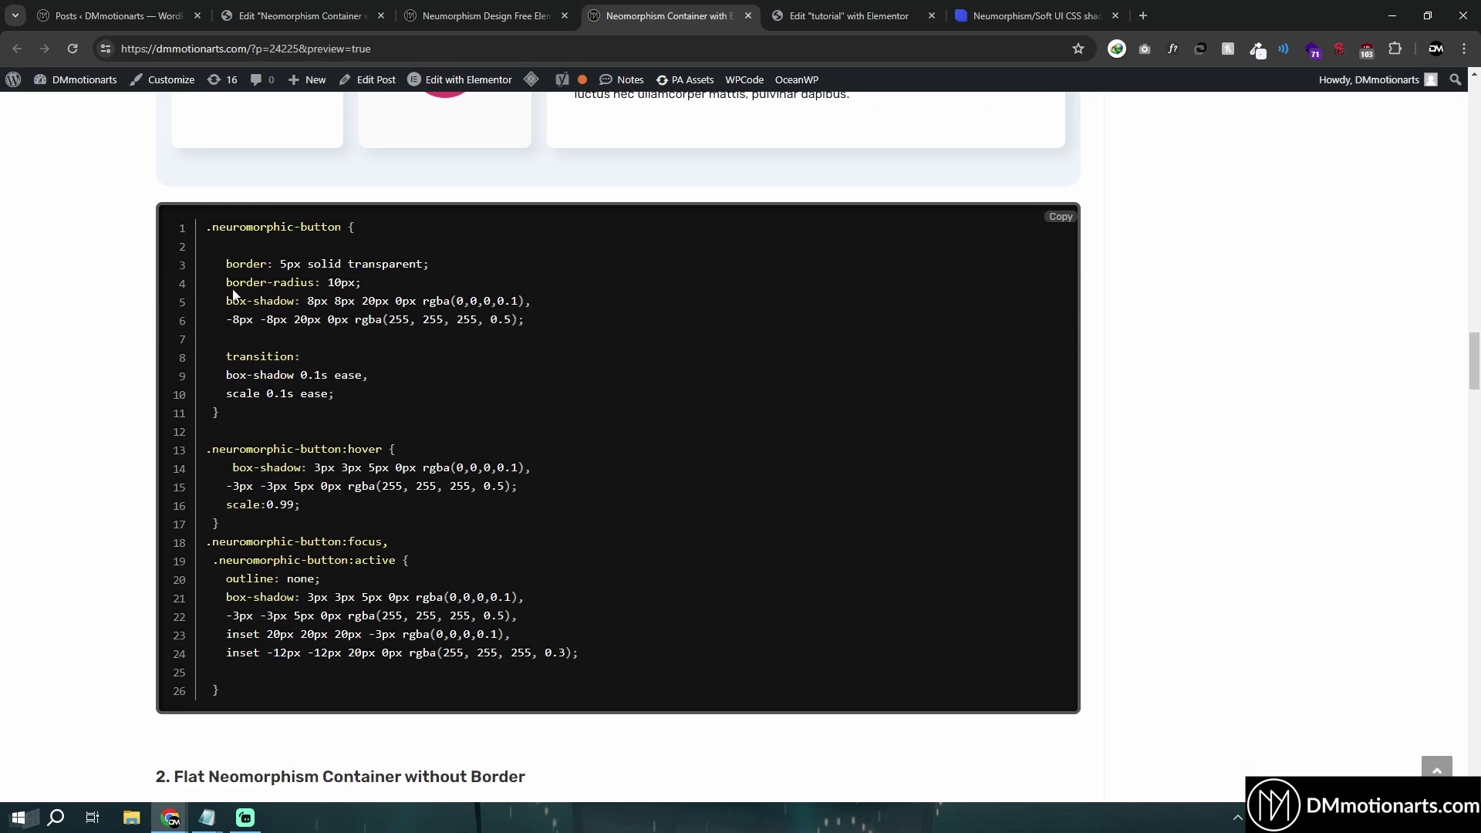
pyautogui.moveTo(226, 263); pyautogui.dragTo(443, 262)
pyautogui.click(448, 262)
pyautogui.hotkey('ctrl', 'Tab')
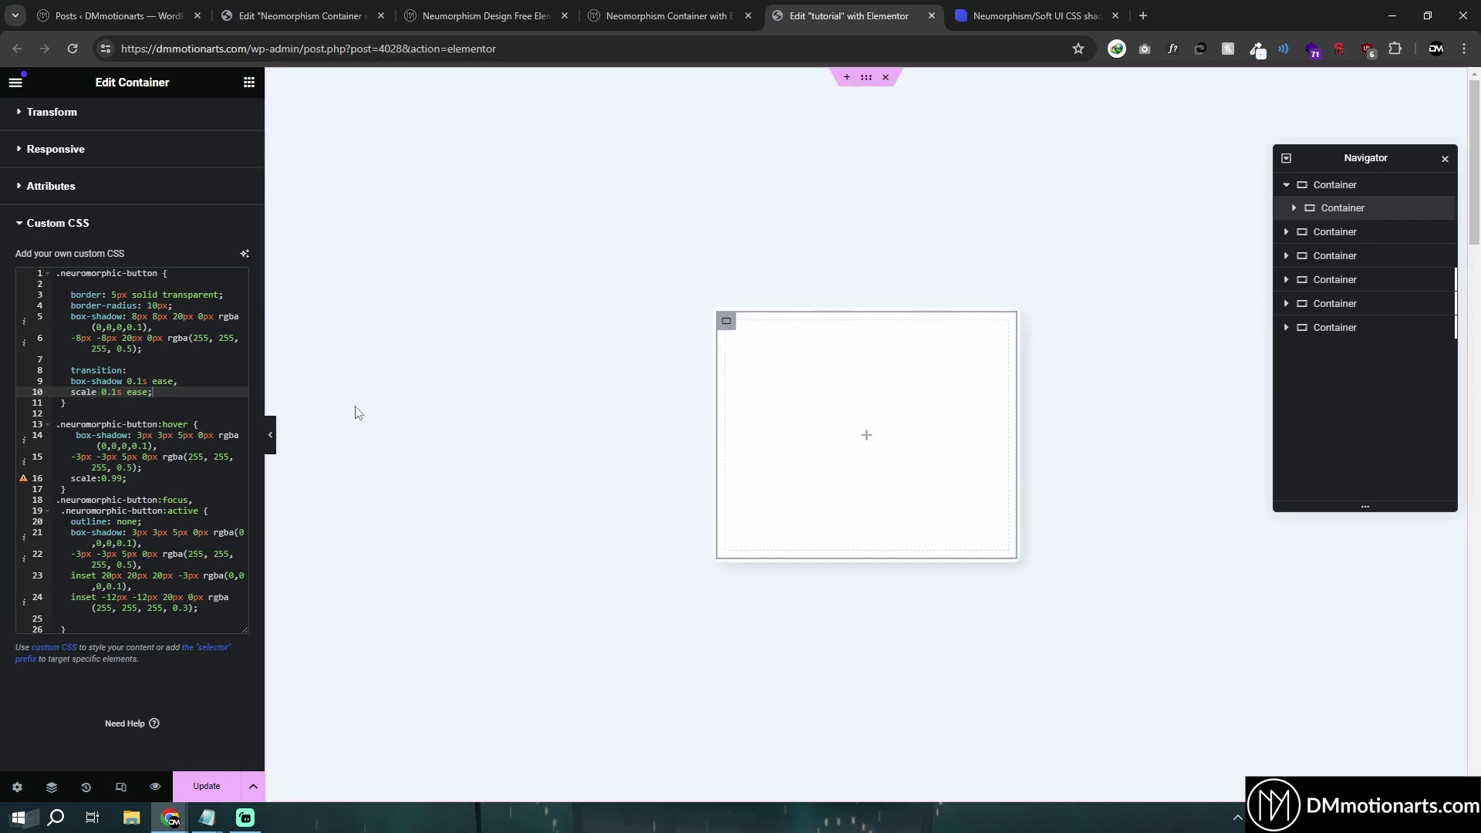
pyautogui.click(270, 434)
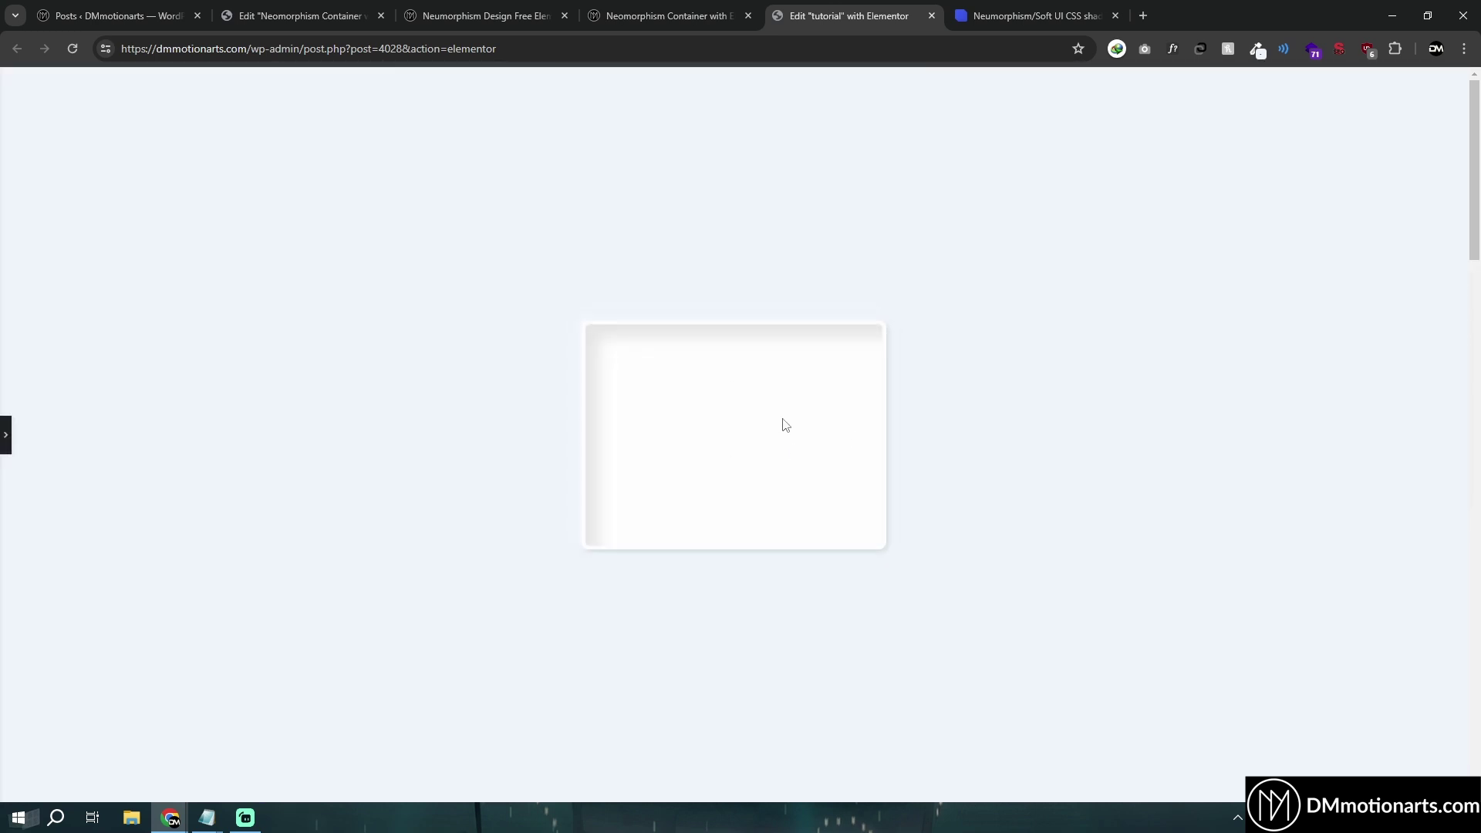
pyautogui.click(5, 436)
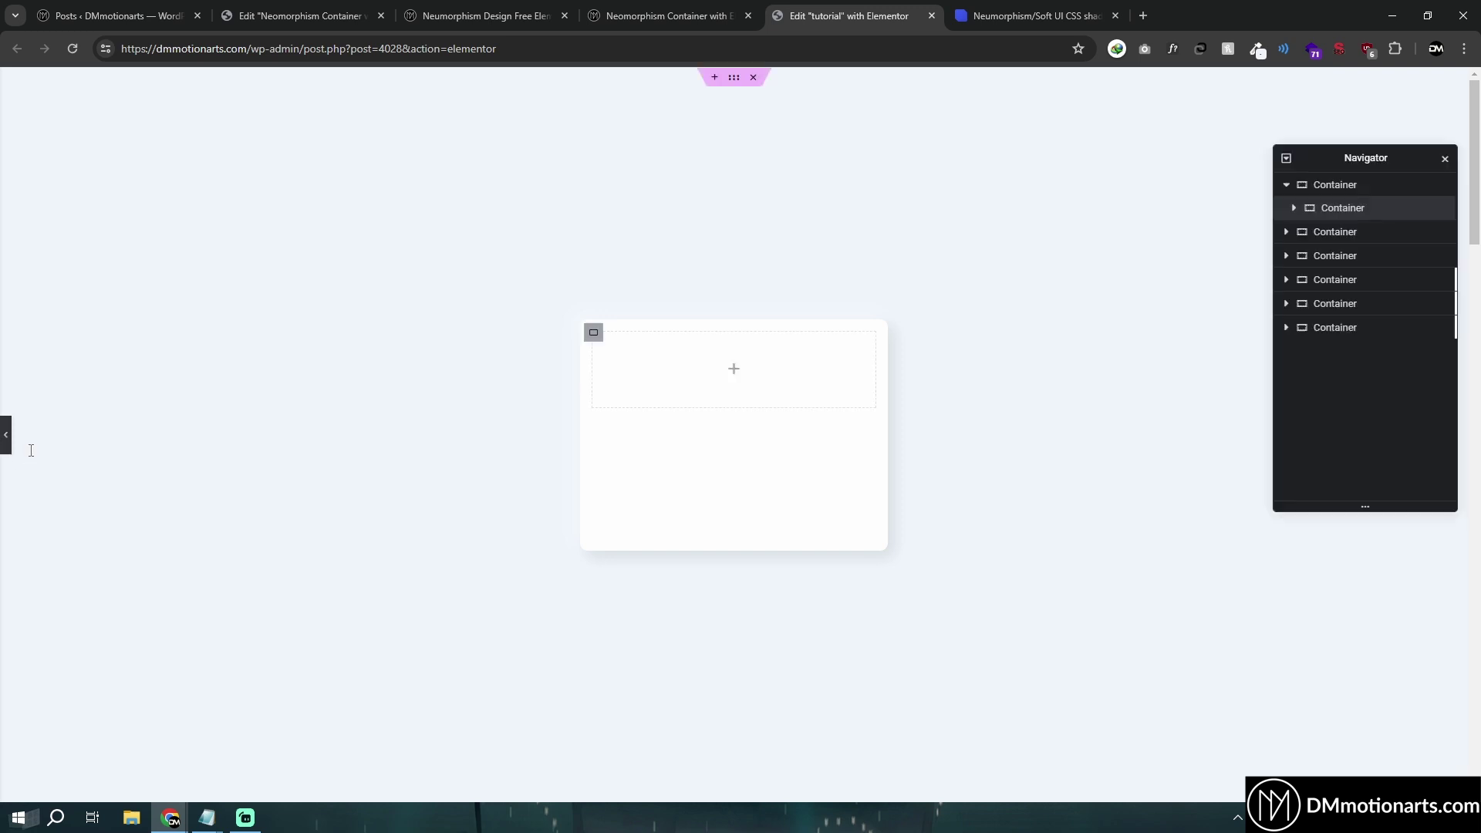
# Step: Try a red border color in the .neuromorphic-button rule, preview the container and undo the color change
pyautogui.doubleClick(185, 295)
pyautogui.write('red')
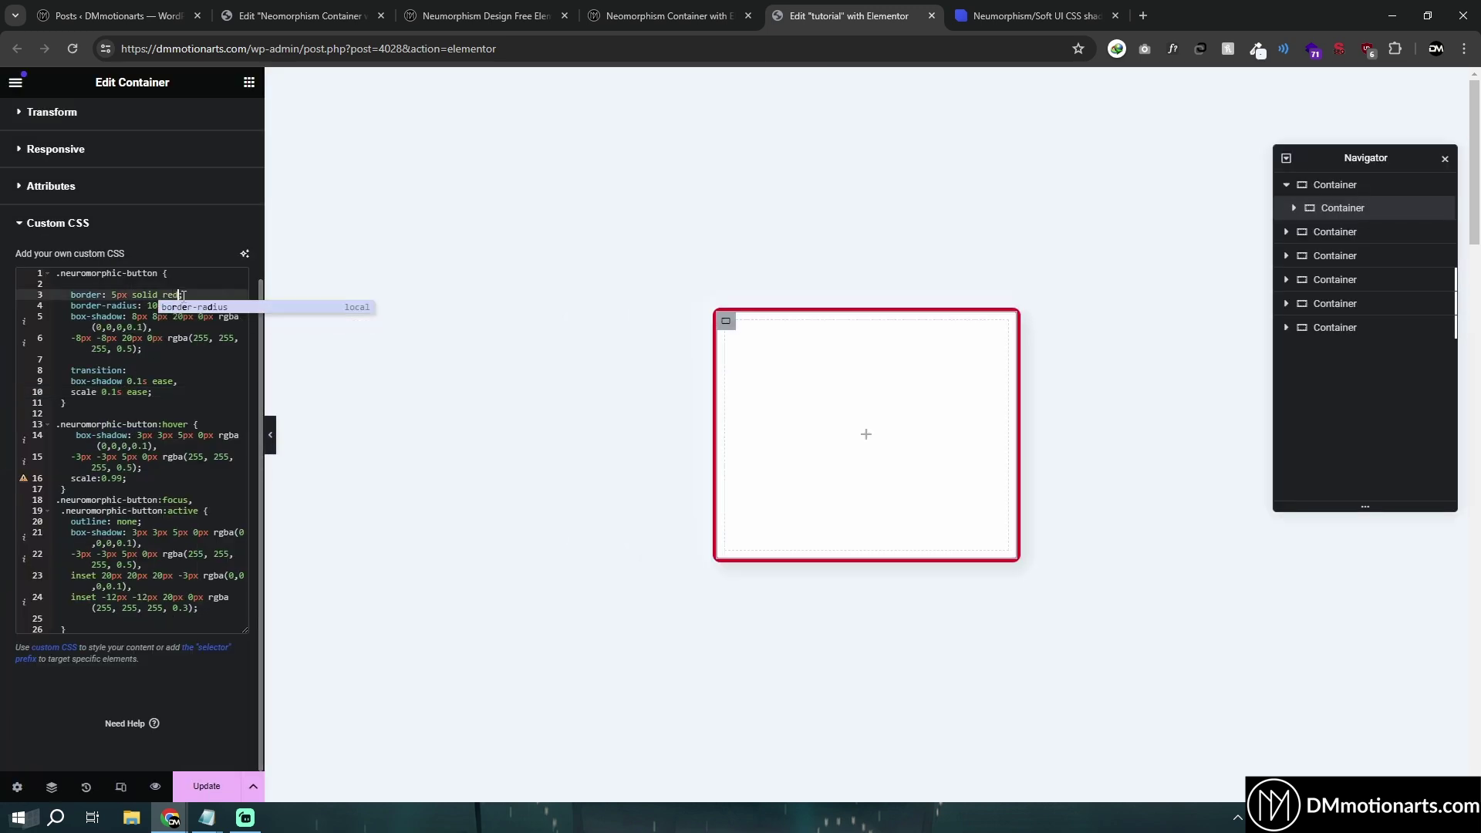
pyautogui.click(270, 434)
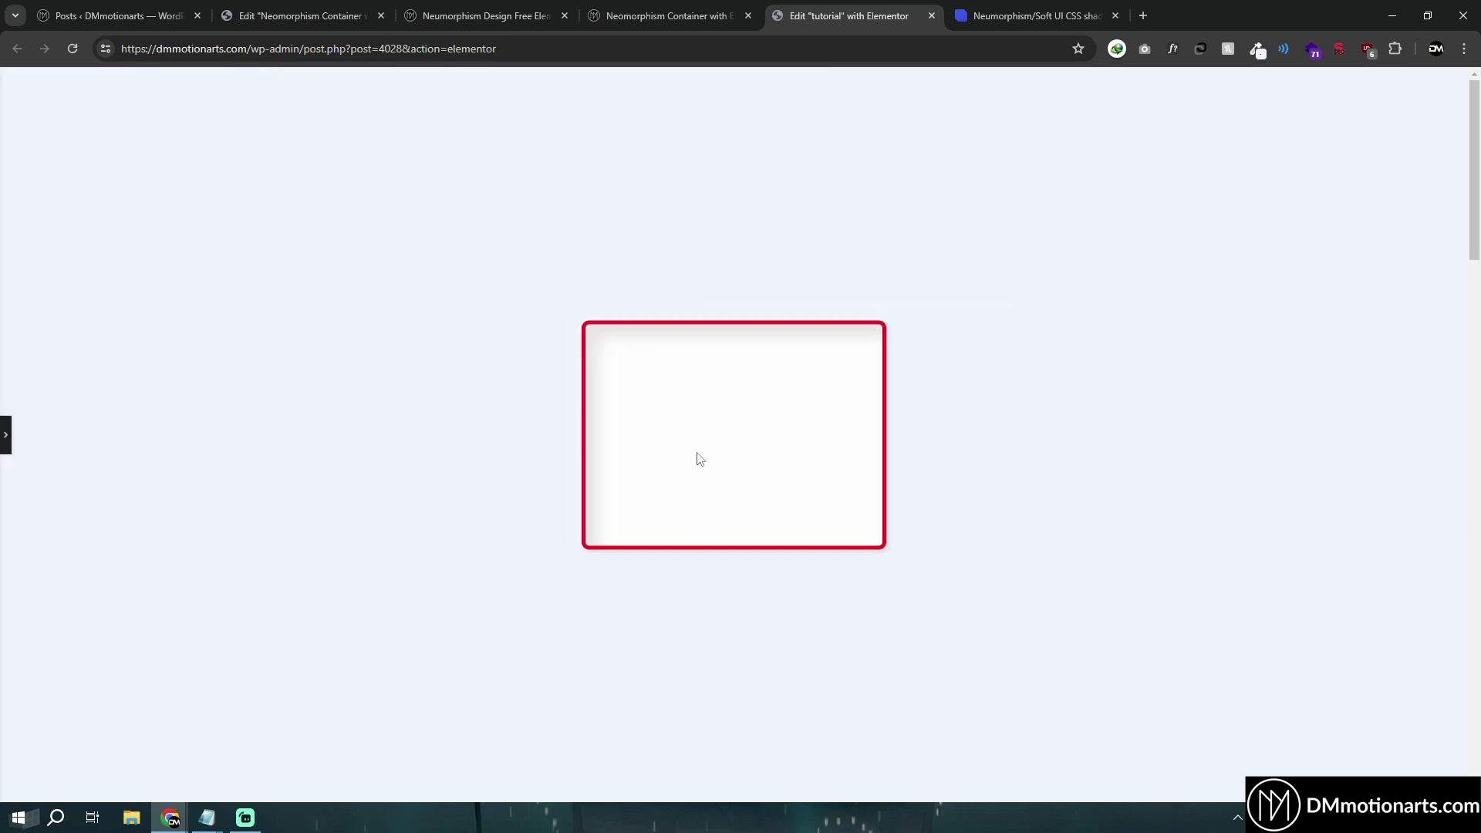
pyautogui.click(5, 436)
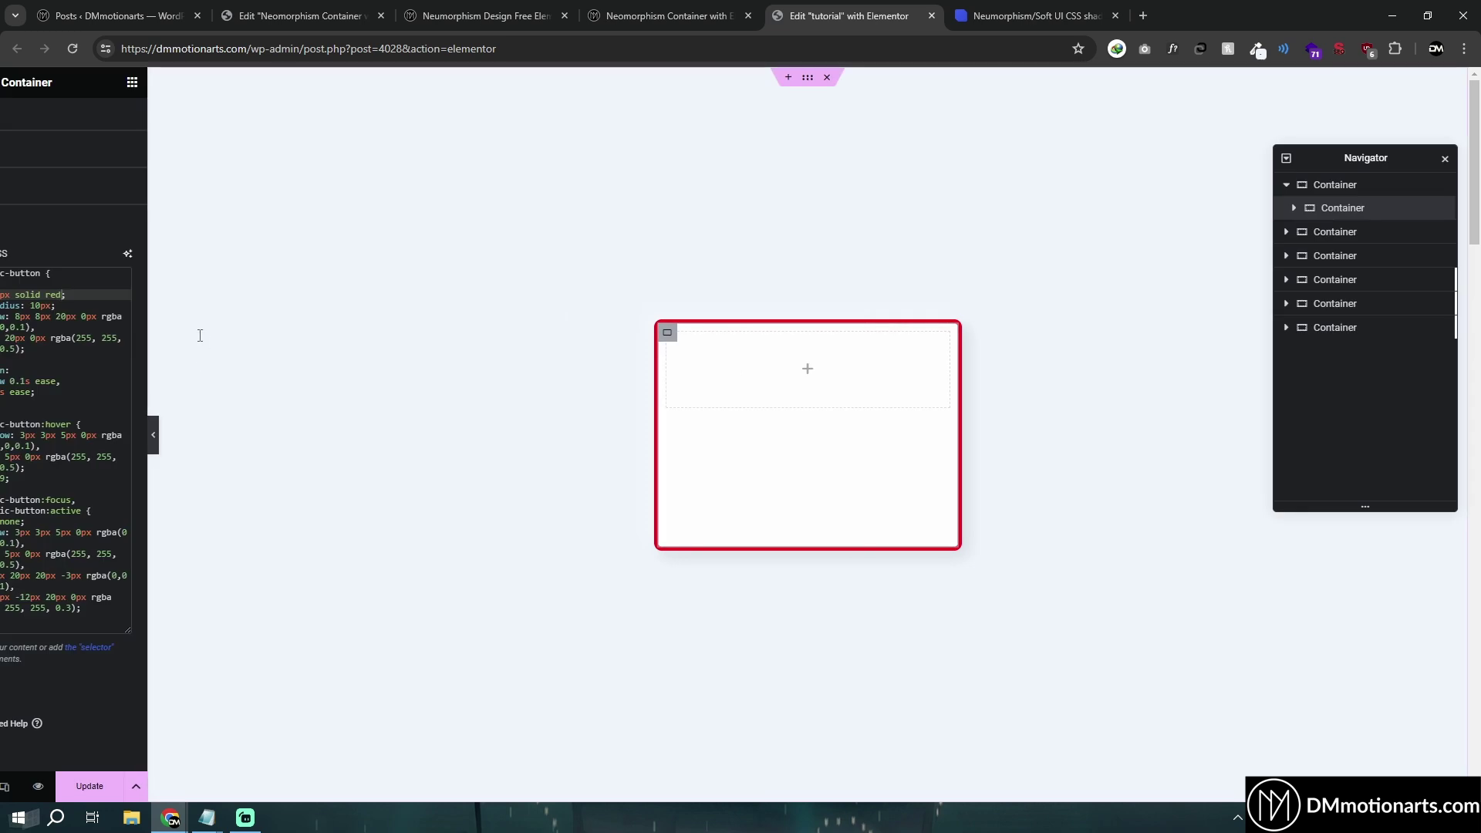
pyautogui.hotkey('ctrl', 'z')
pyautogui.click(202, 344)
# Step: Set the border-radius in the .neuromorphic-button rule to 50px and preview the container's rounded corners
pyautogui.click(151, 306)
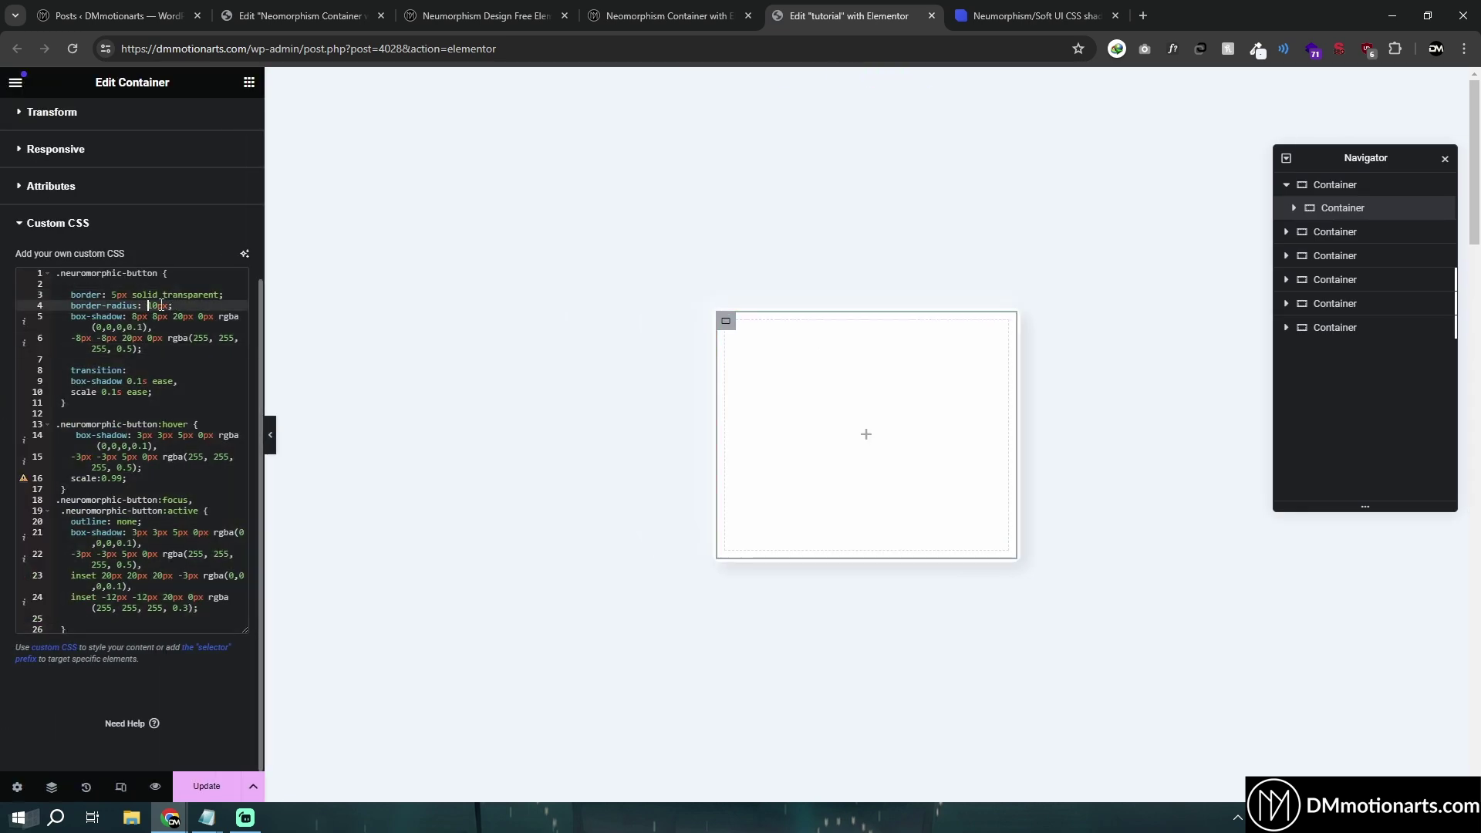
pyautogui.click(668, 15)
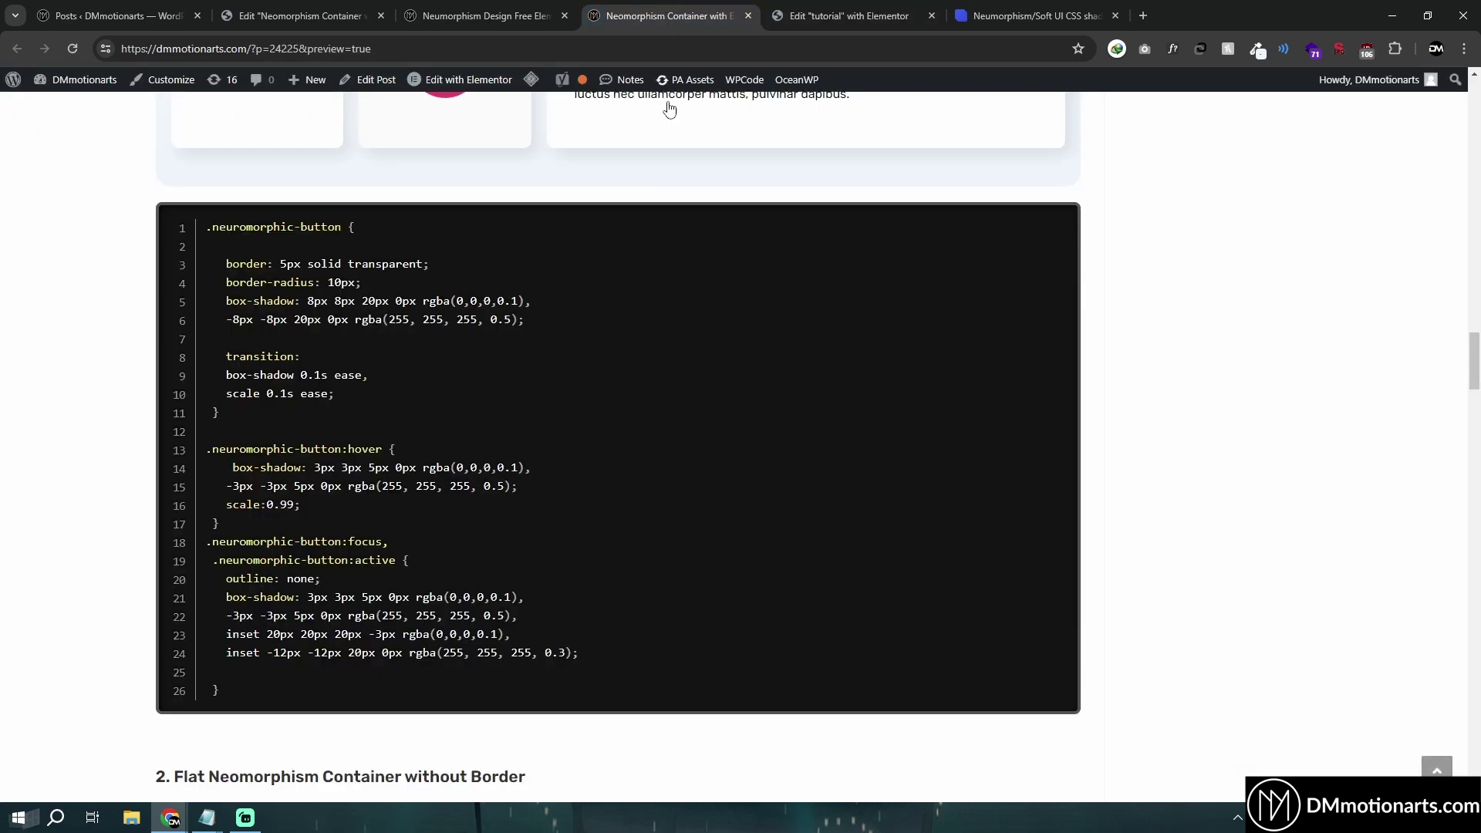
pyautogui.scroll(2, 211, 316)
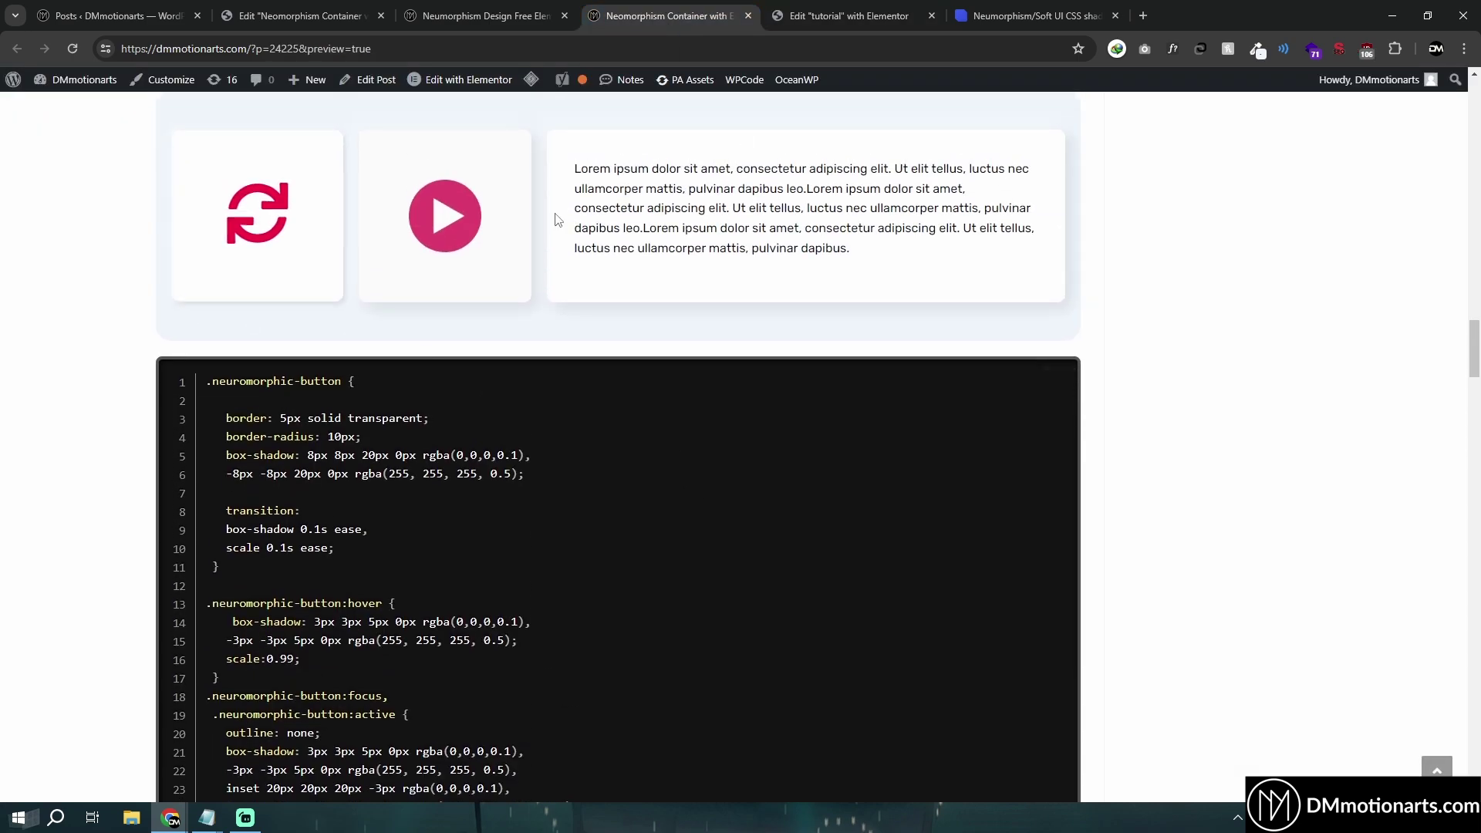
pyautogui.click(849, 15)
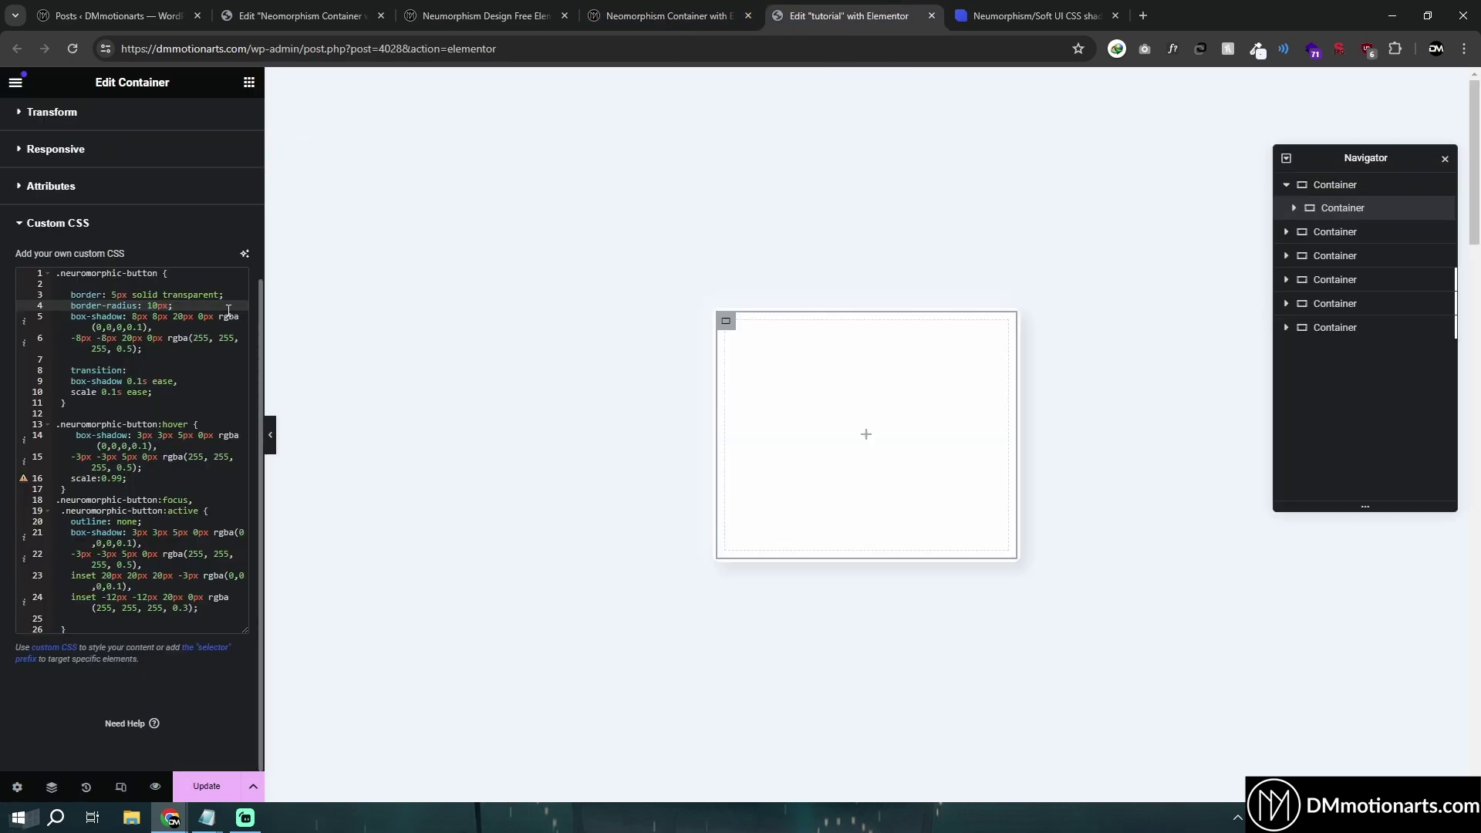
pyautogui.press('BackSpace')
pyautogui.write('5')
pyautogui.click(270, 435)
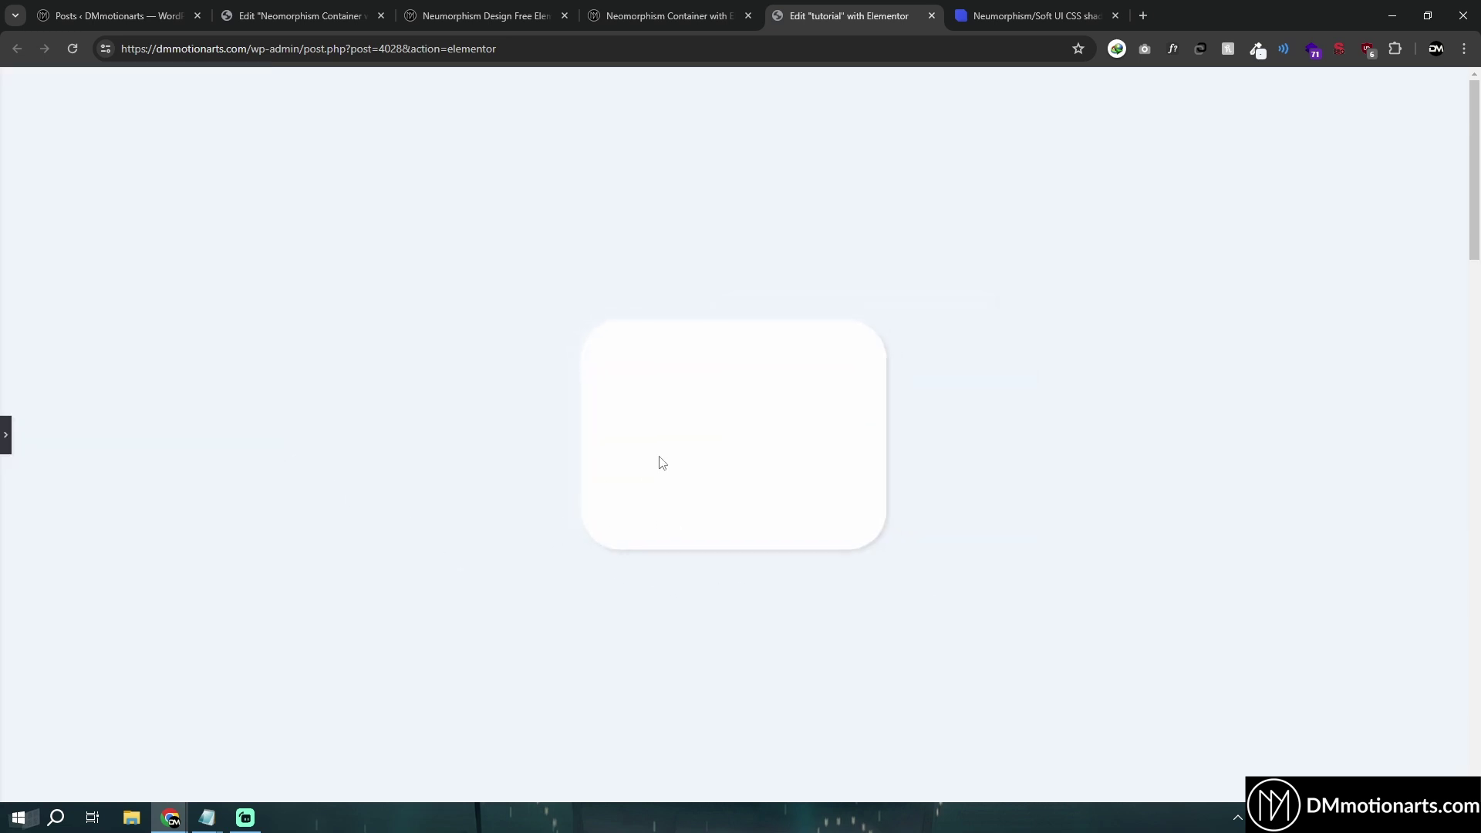
pyautogui.click(4, 424)
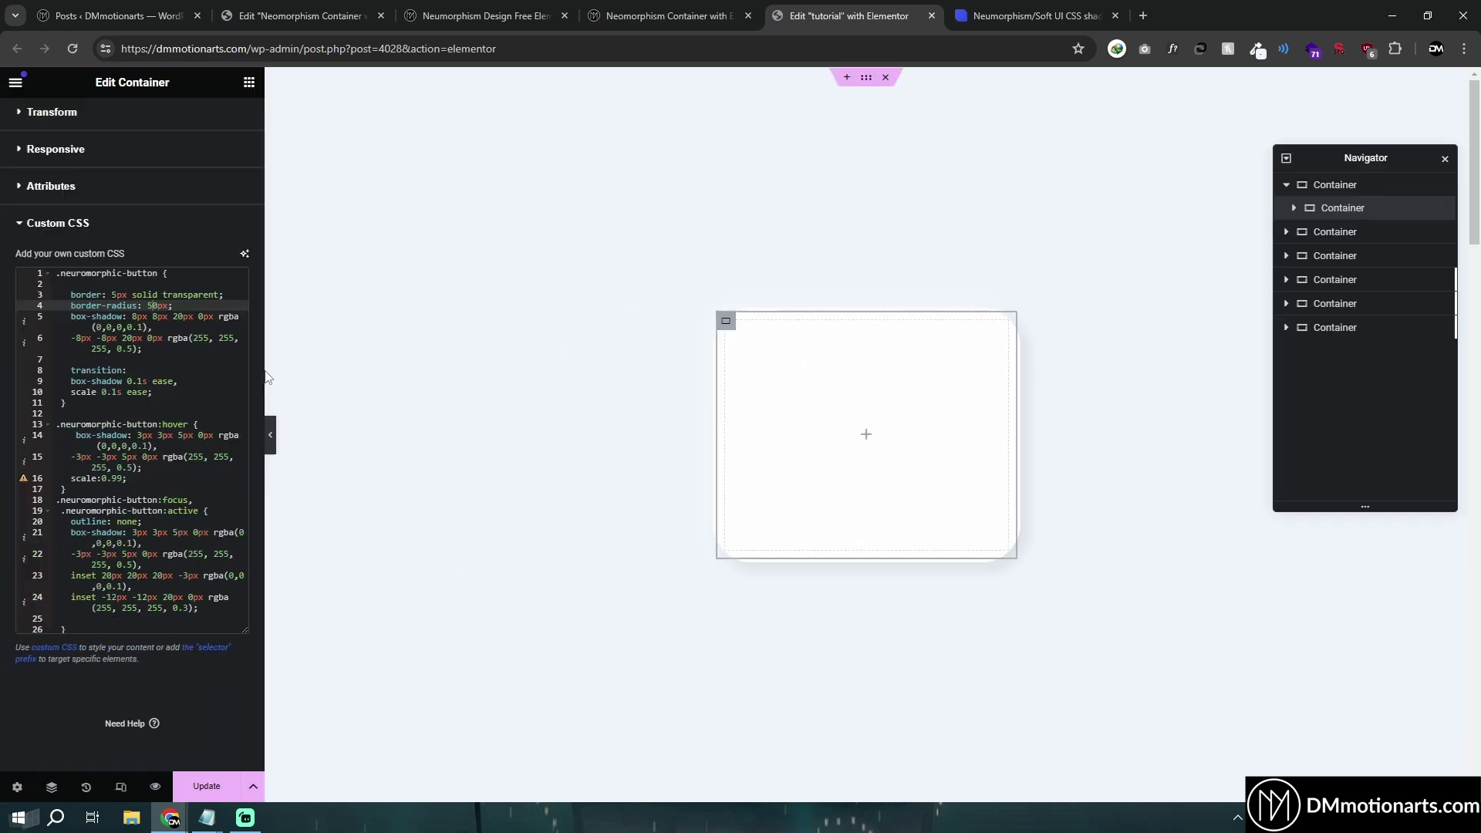
# Step: Review the two box-shadow lines of the .neuromorphic-button rule and inspect the container's shadows in the preview
pyautogui.click(72, 317)
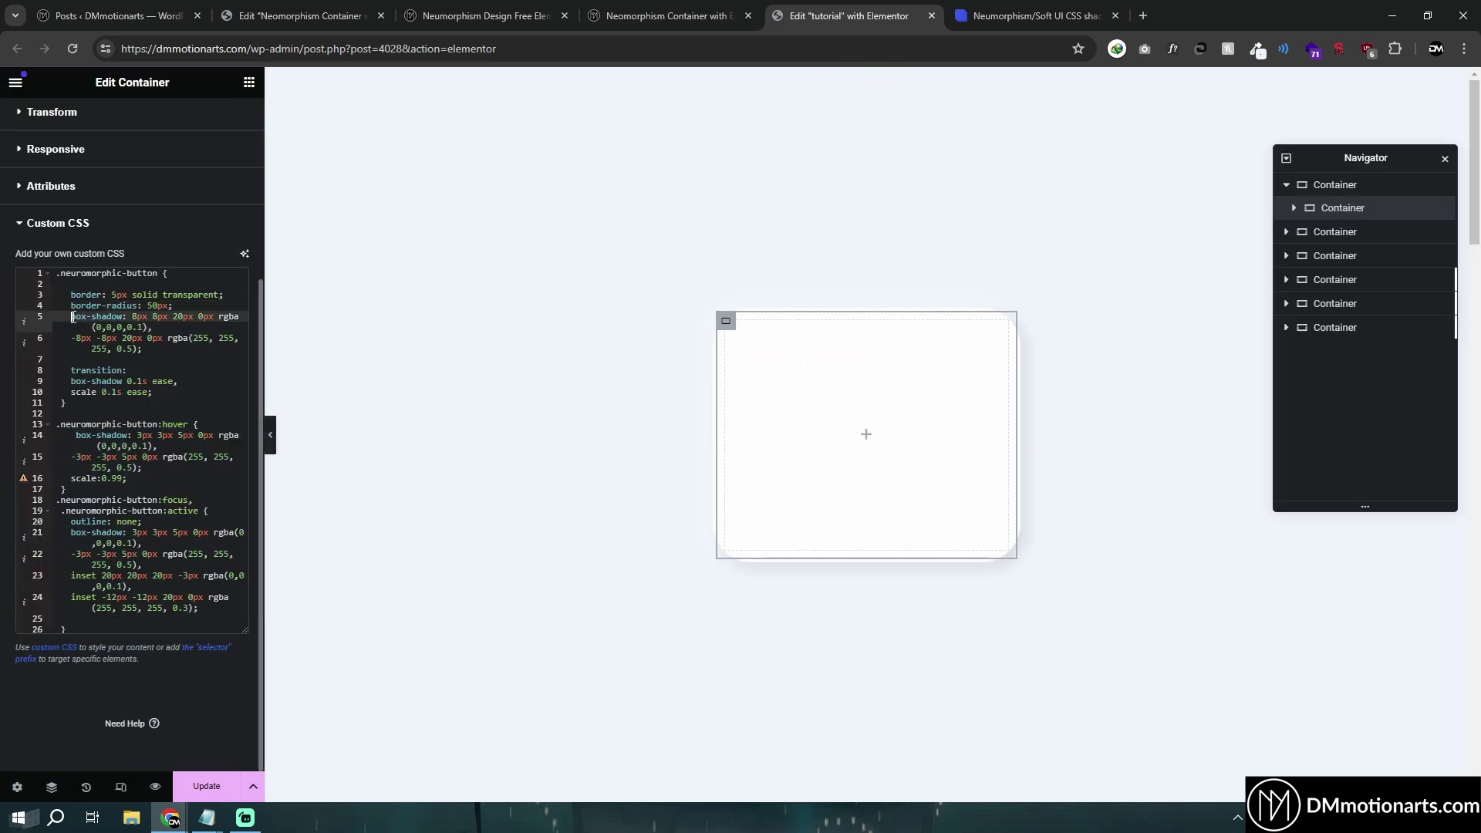
pyautogui.keyDown('shift'); pyautogui.click(159, 349); pyautogui.keyUp('shift')
pyautogui.click(158, 348)
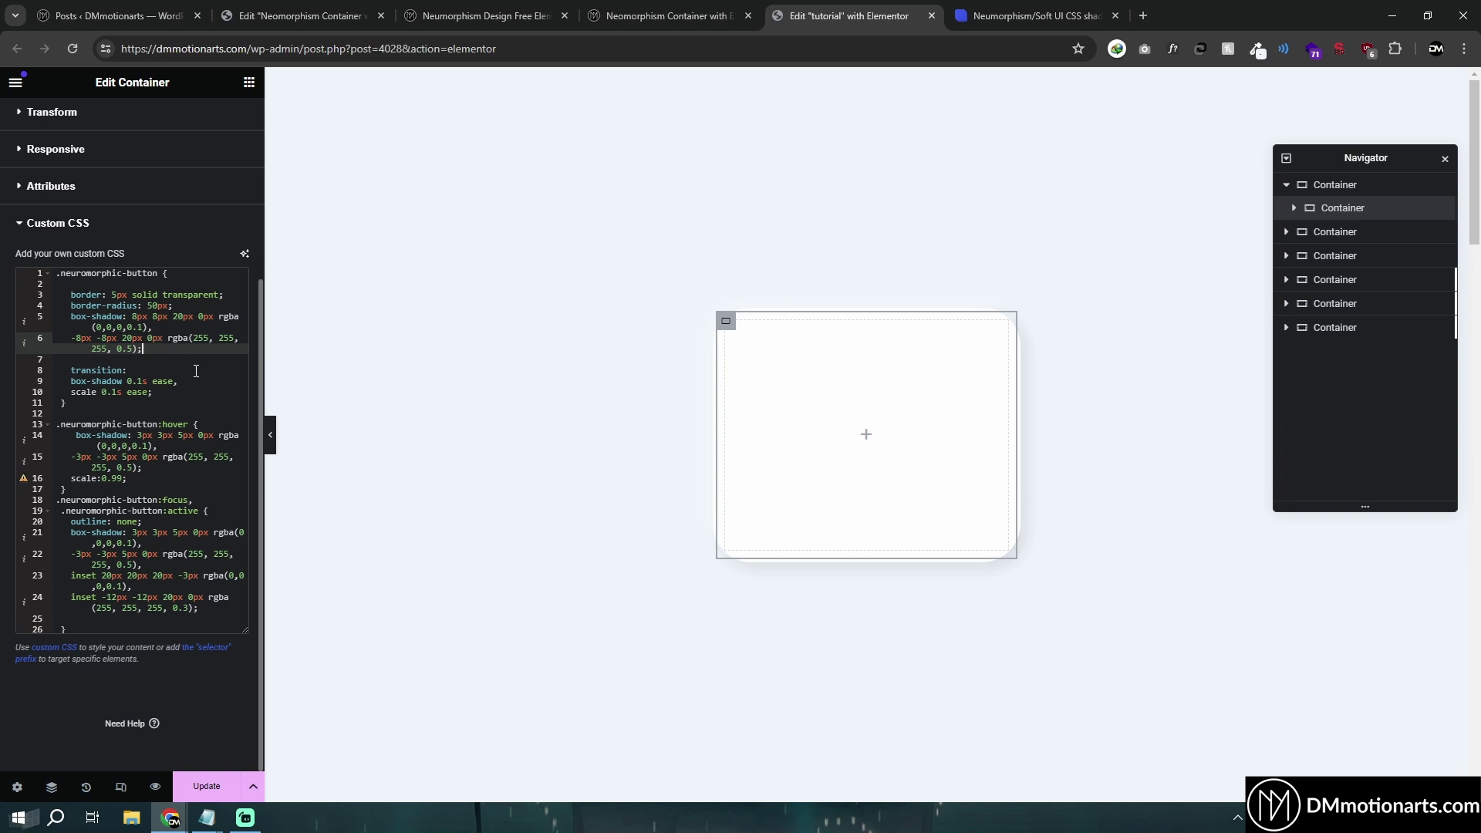
pyautogui.click(271, 447)
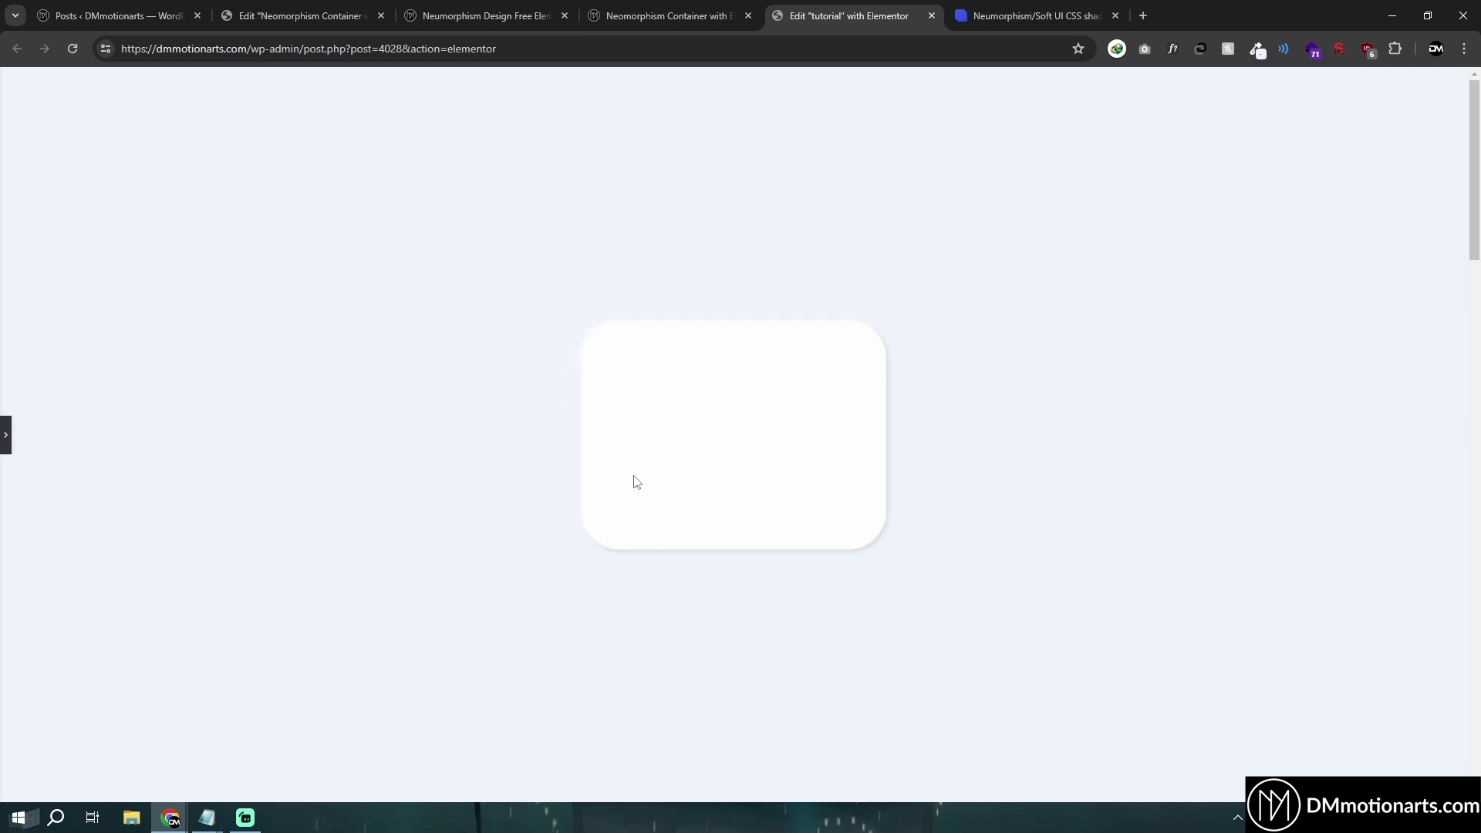
pyautogui.click(6, 434)
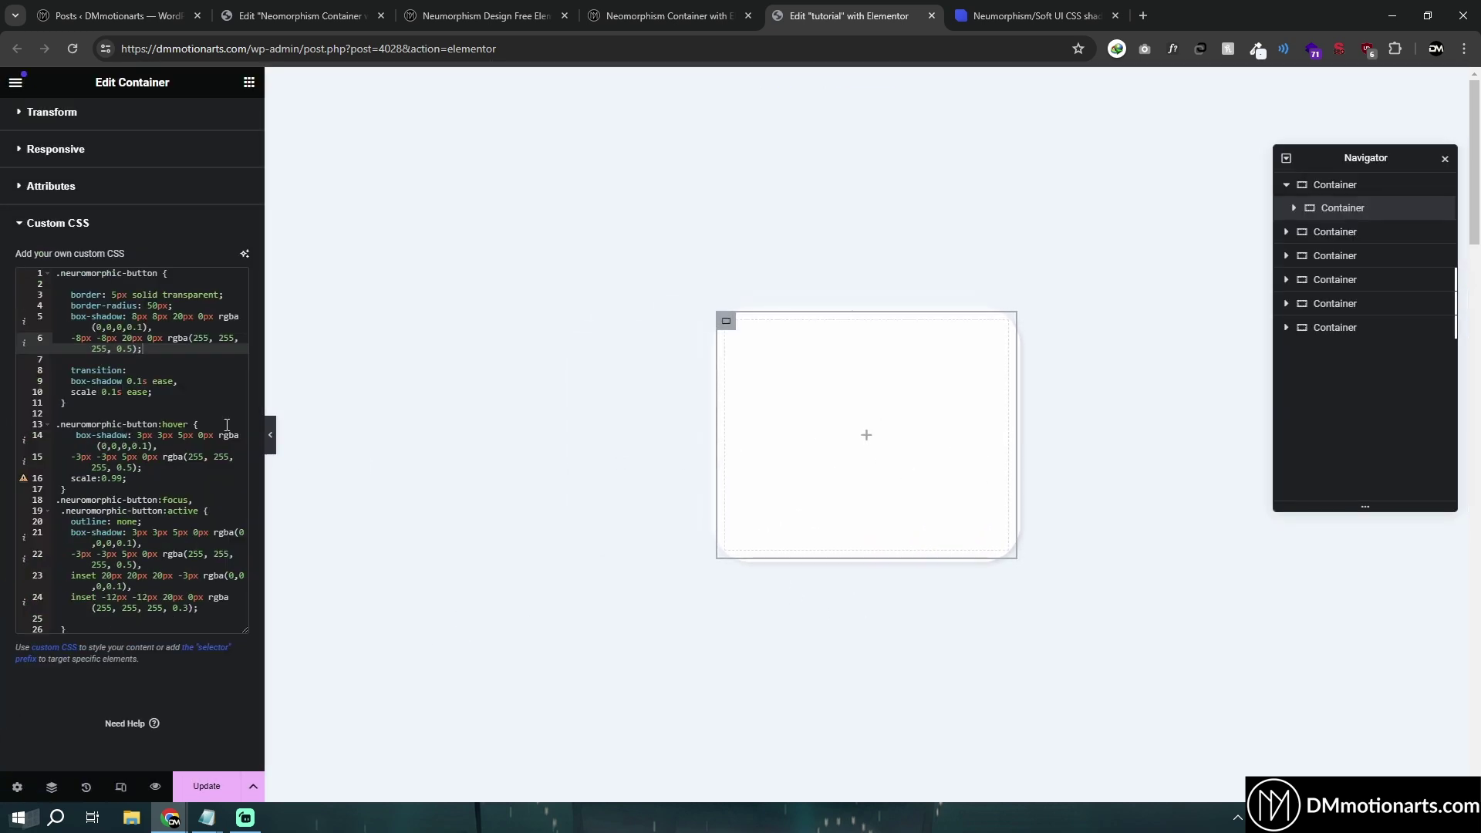
# Step: Copy the :hover, :focus and :active rules, delete them from the container's custom CSS and preview the container
pyautogui.moveTo(58, 421); pyautogui.dragTo(154, 631)
pyautogui.hotkey('ctrl', 'c')
pyautogui.press('BackSpace')
pyautogui.click(271, 436)
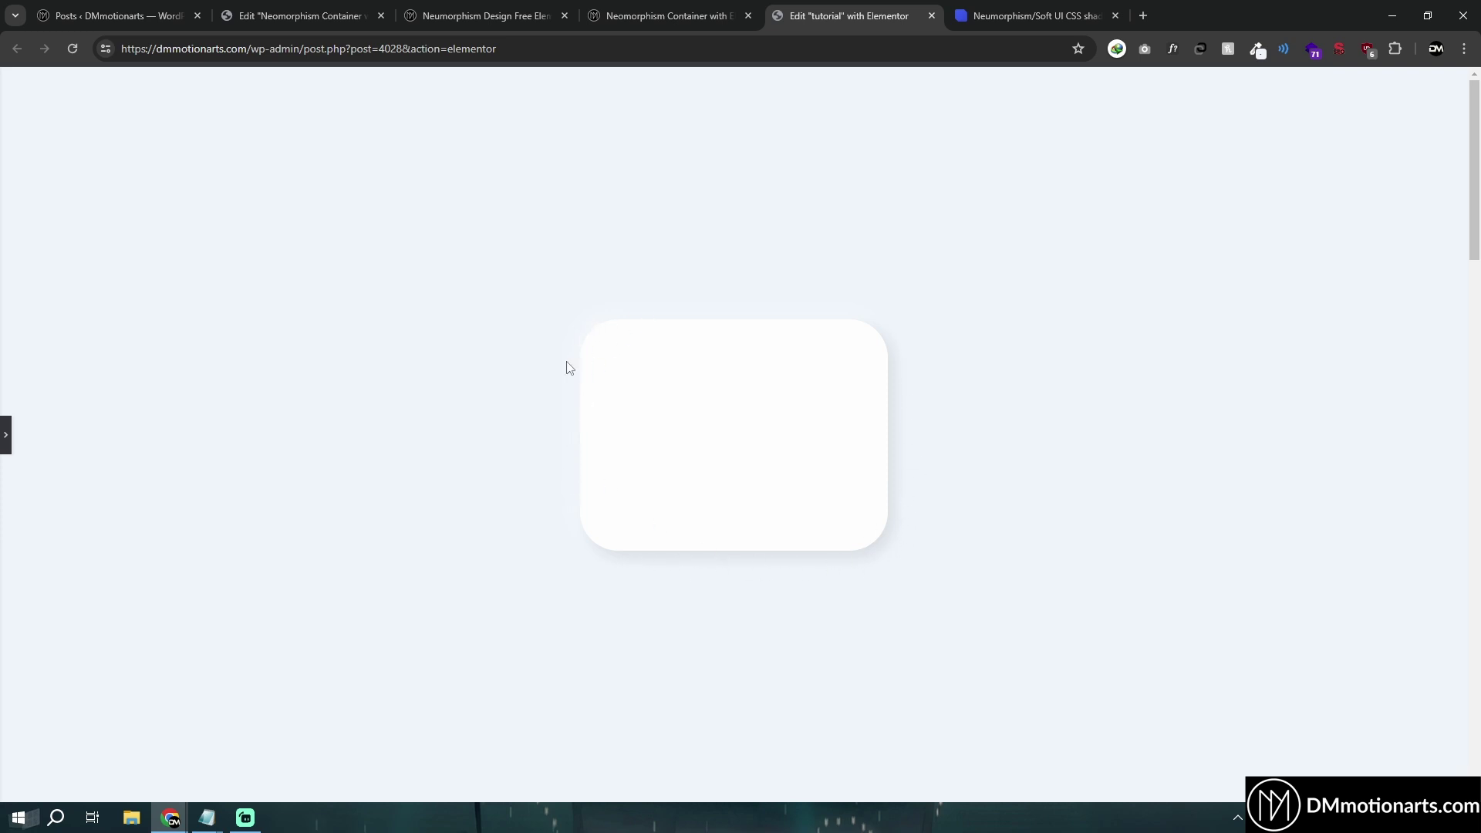
# Step: Try black (#000000) and dark blue (#002342) background colors on the outer container to compare how the shadows show
pyautogui.click(5, 435)
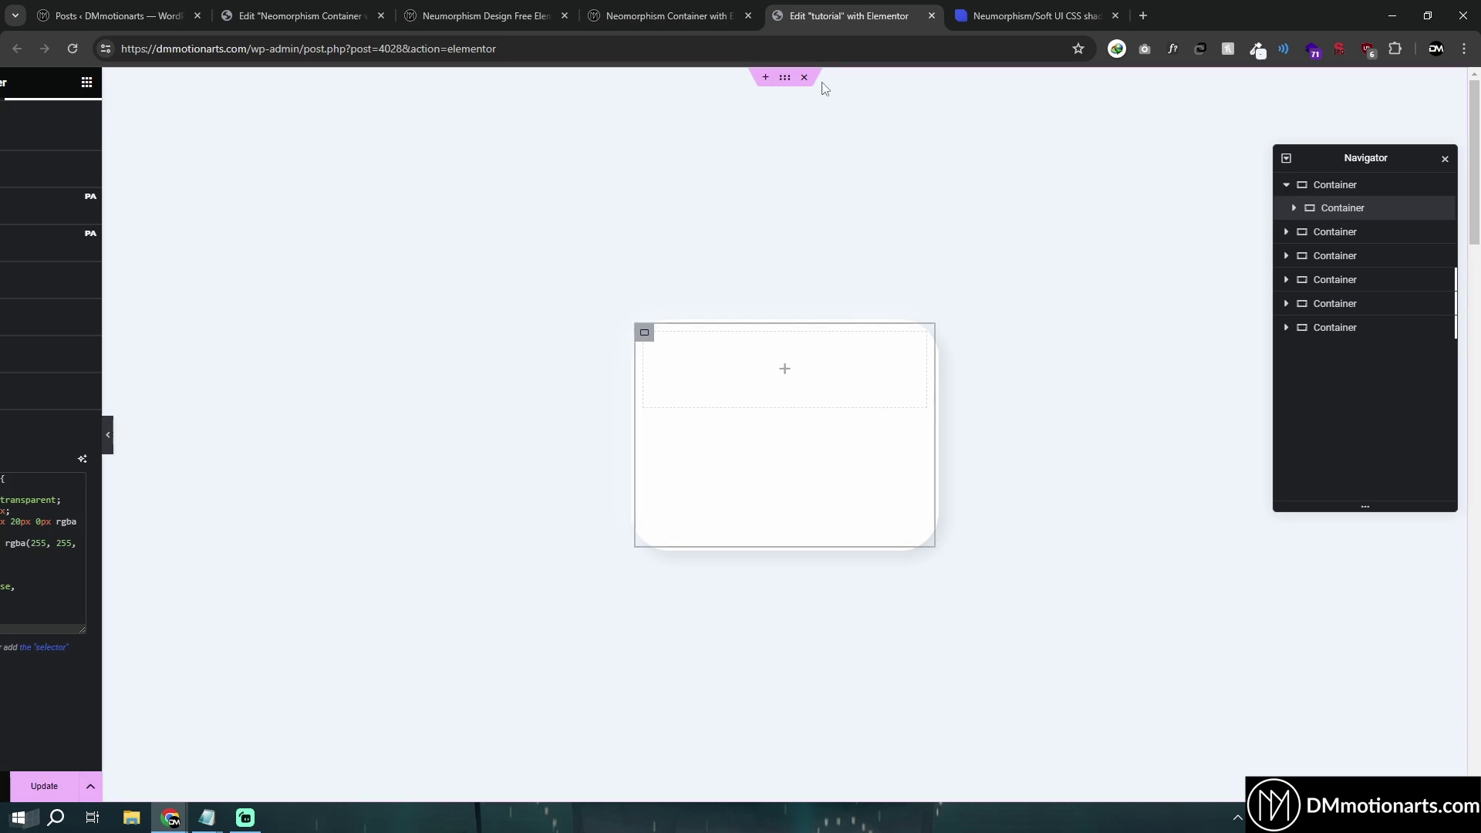
pyautogui.click(126, 120)
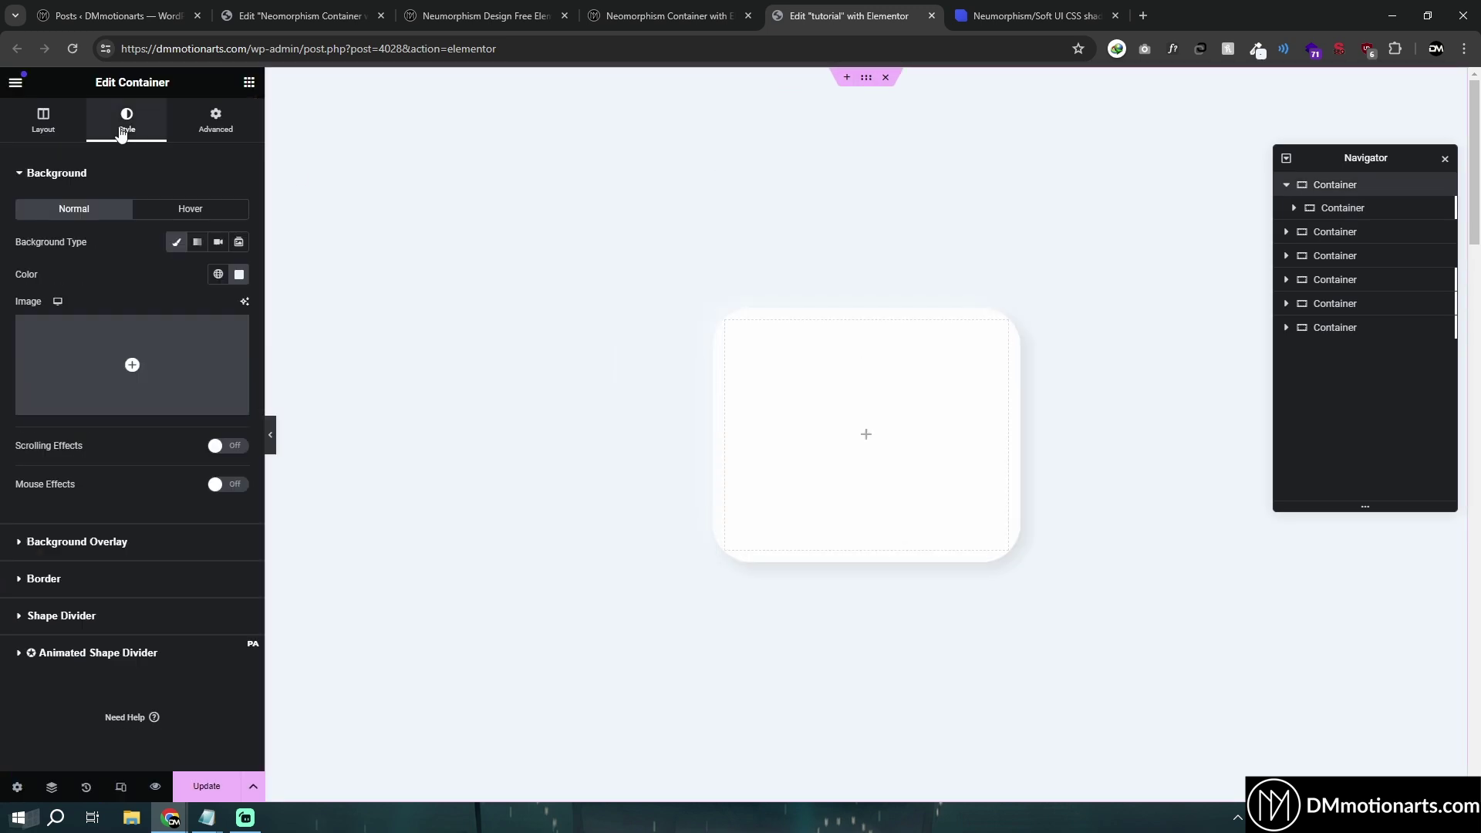
pyautogui.click(239, 274)
pyautogui.moveTo(186, 432); pyautogui.dragTo(125, 452)
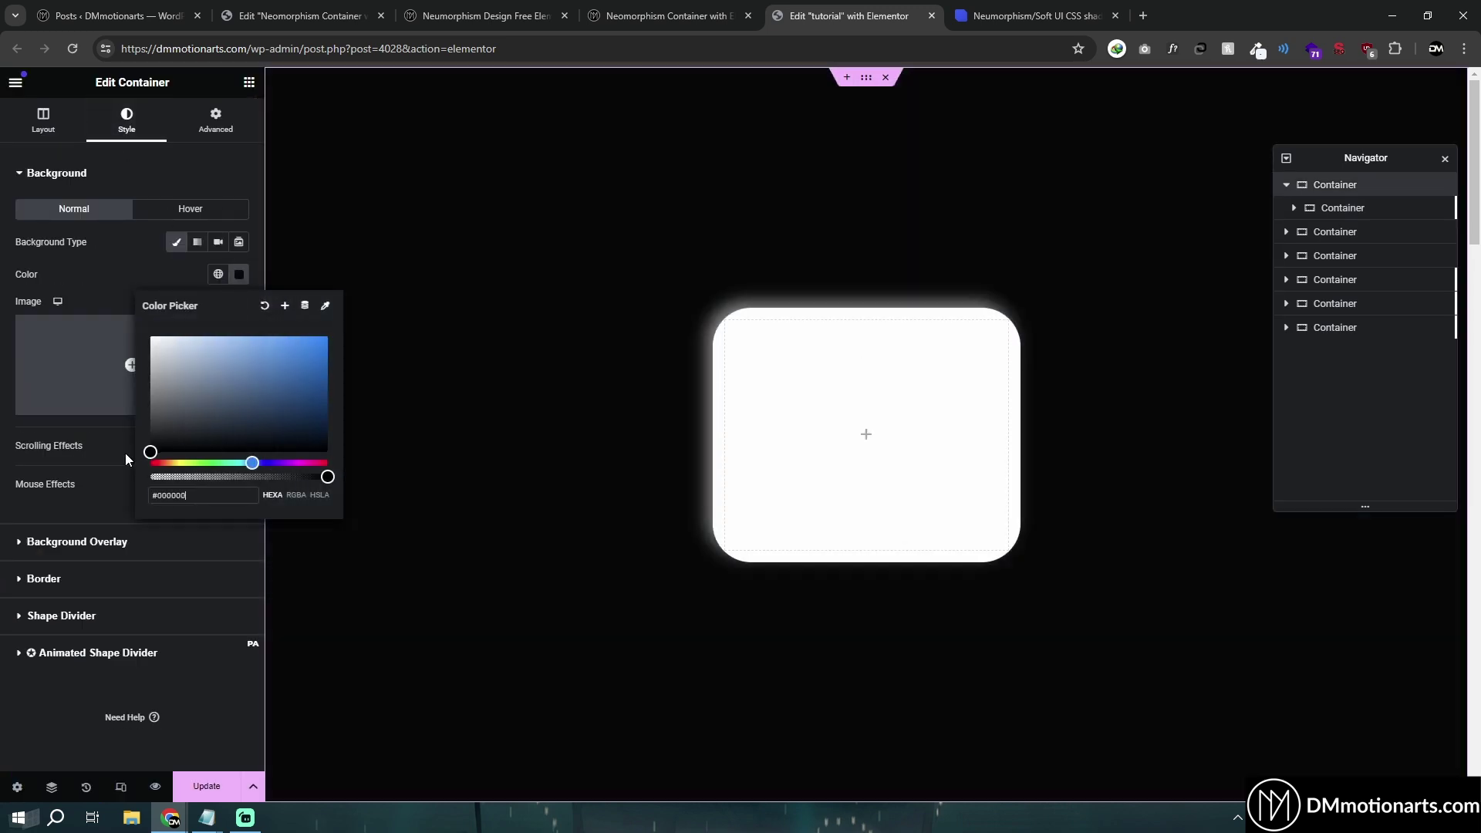
pyautogui.click(2, 466)
pyautogui.click(239, 276)
pyautogui.click(329, 420)
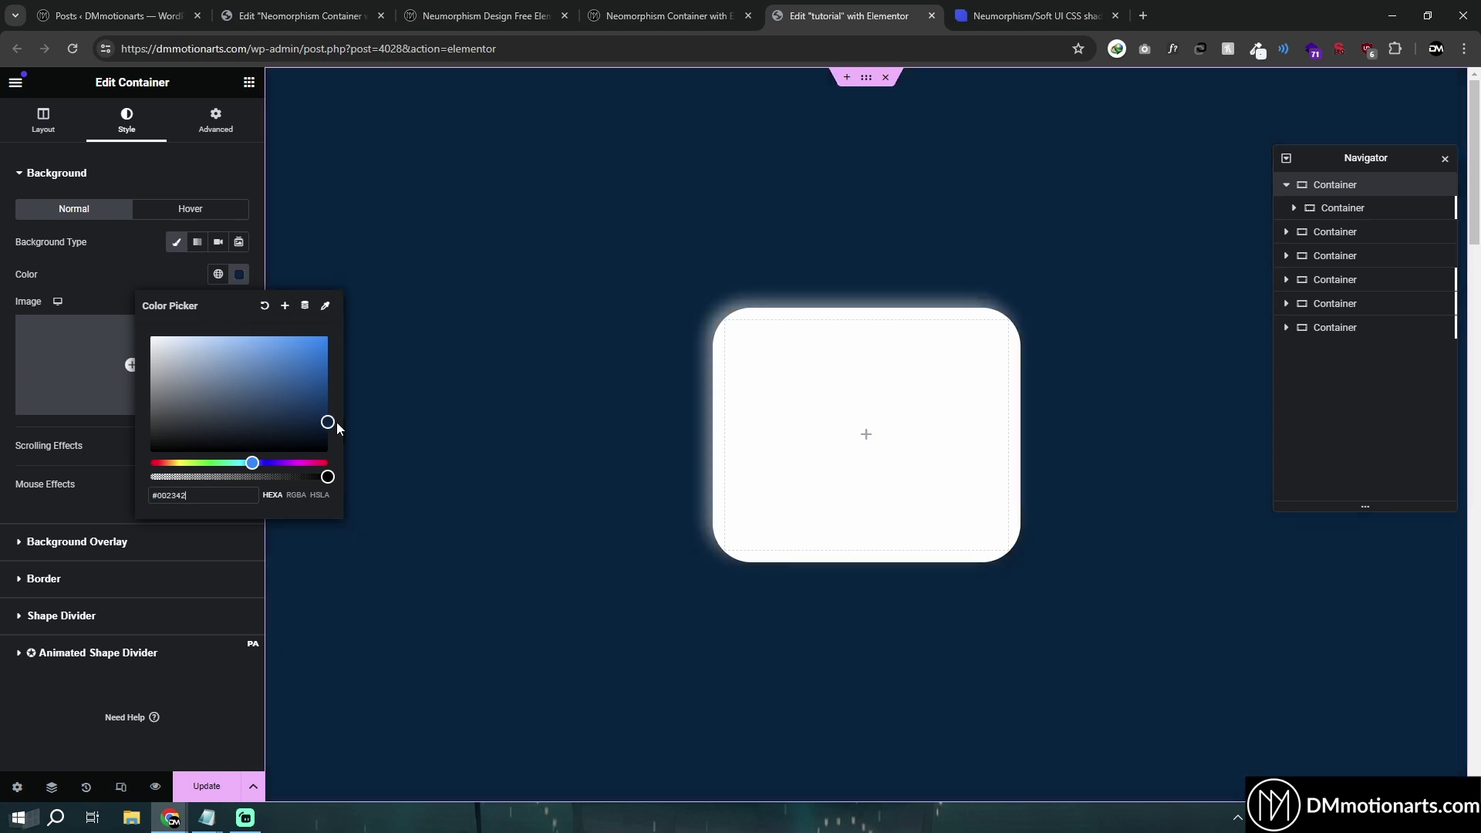
pyautogui.click(287, 443)
pyautogui.click(272, 434)
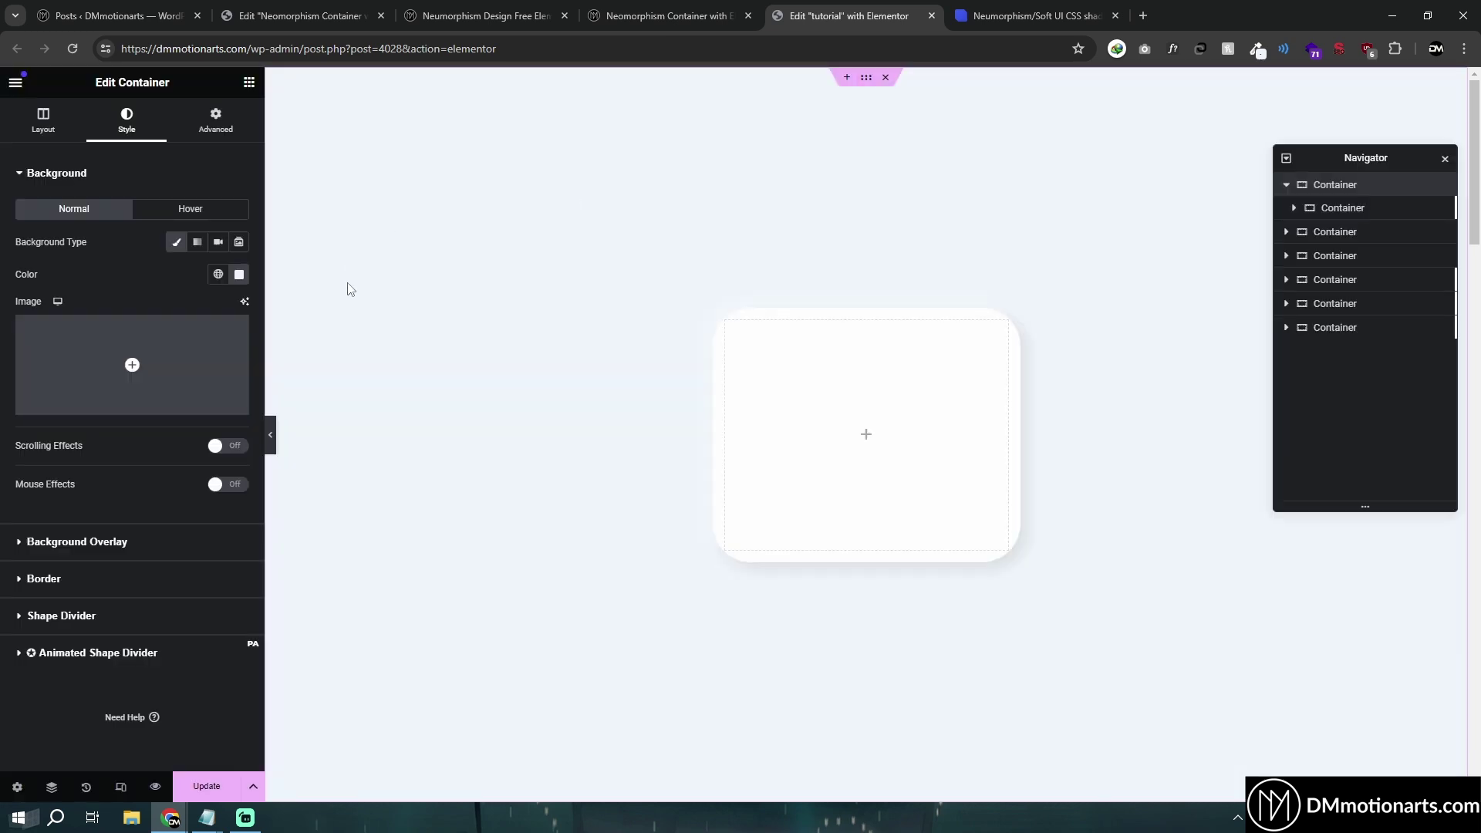
# Step: Paste the :hover, :focus and :active rules back below the .neuromorphic-button rule in the inner container's custom CSS
pyautogui.click(208, 122)
pyautogui.click(57, 652)
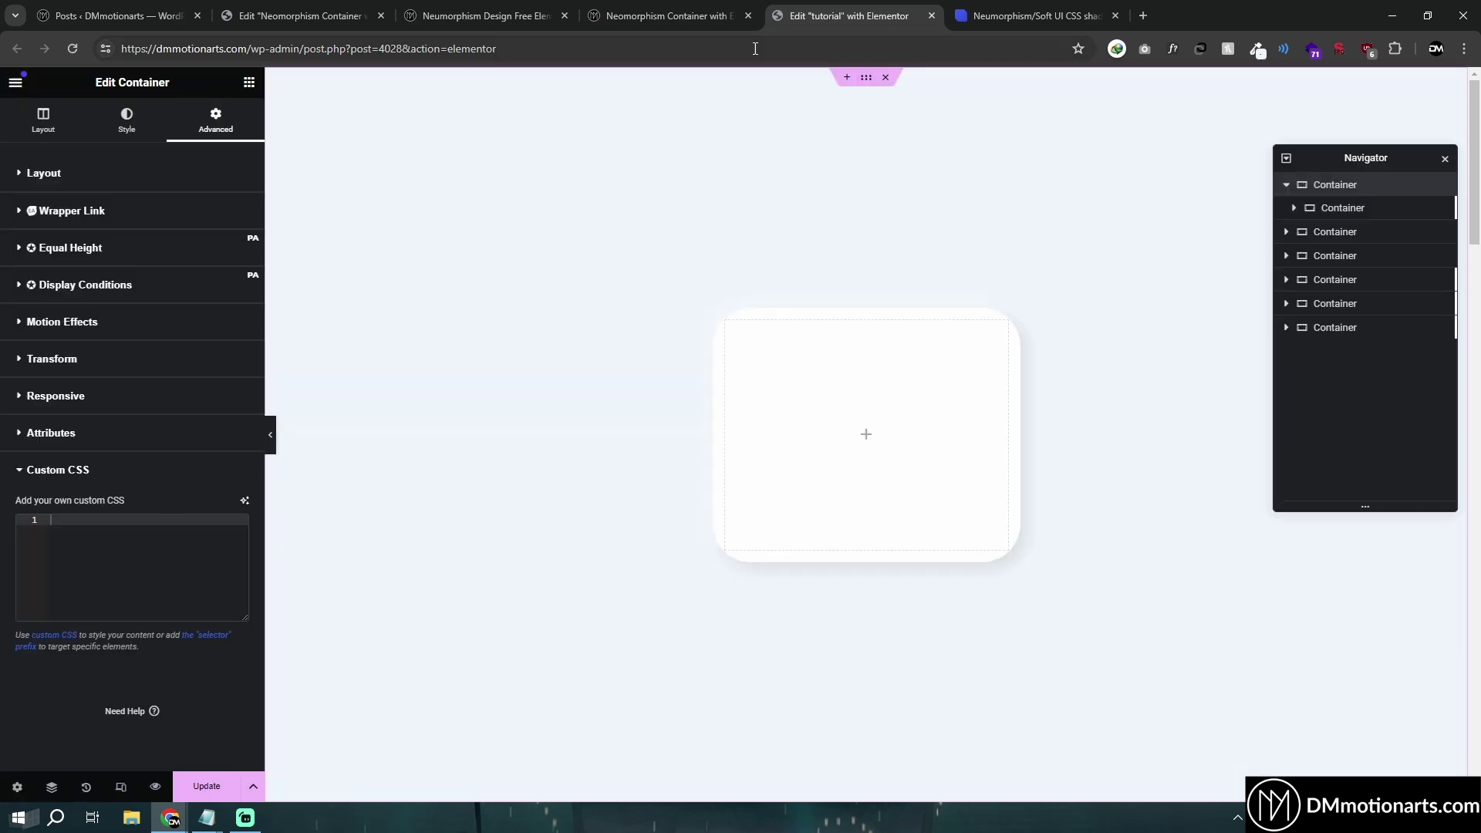
pyautogui.click(728, 323)
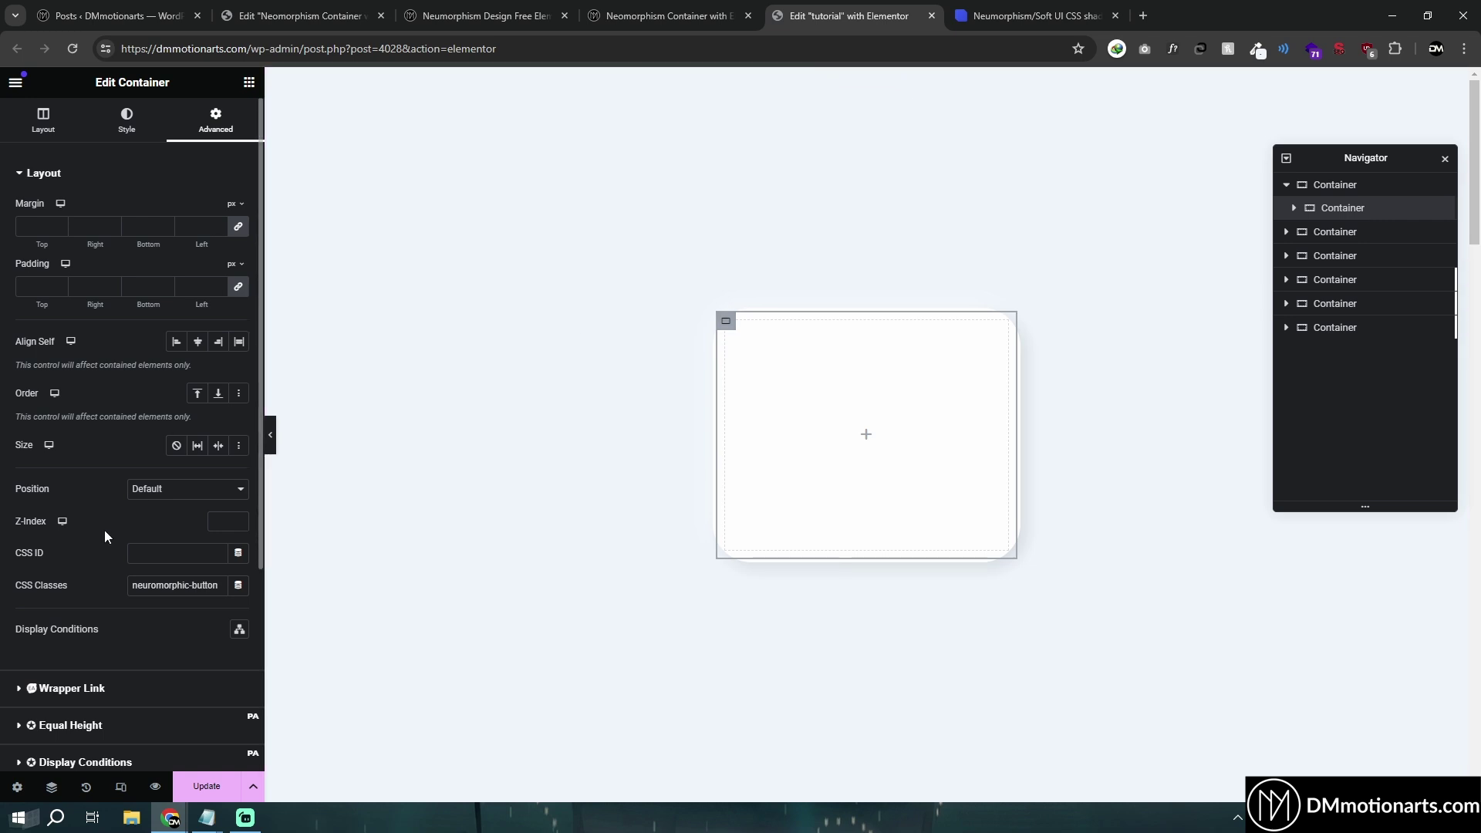
pyautogui.scroll(-4, 136, 540)
pyautogui.click(54, 664)
pyautogui.click(117, 621)
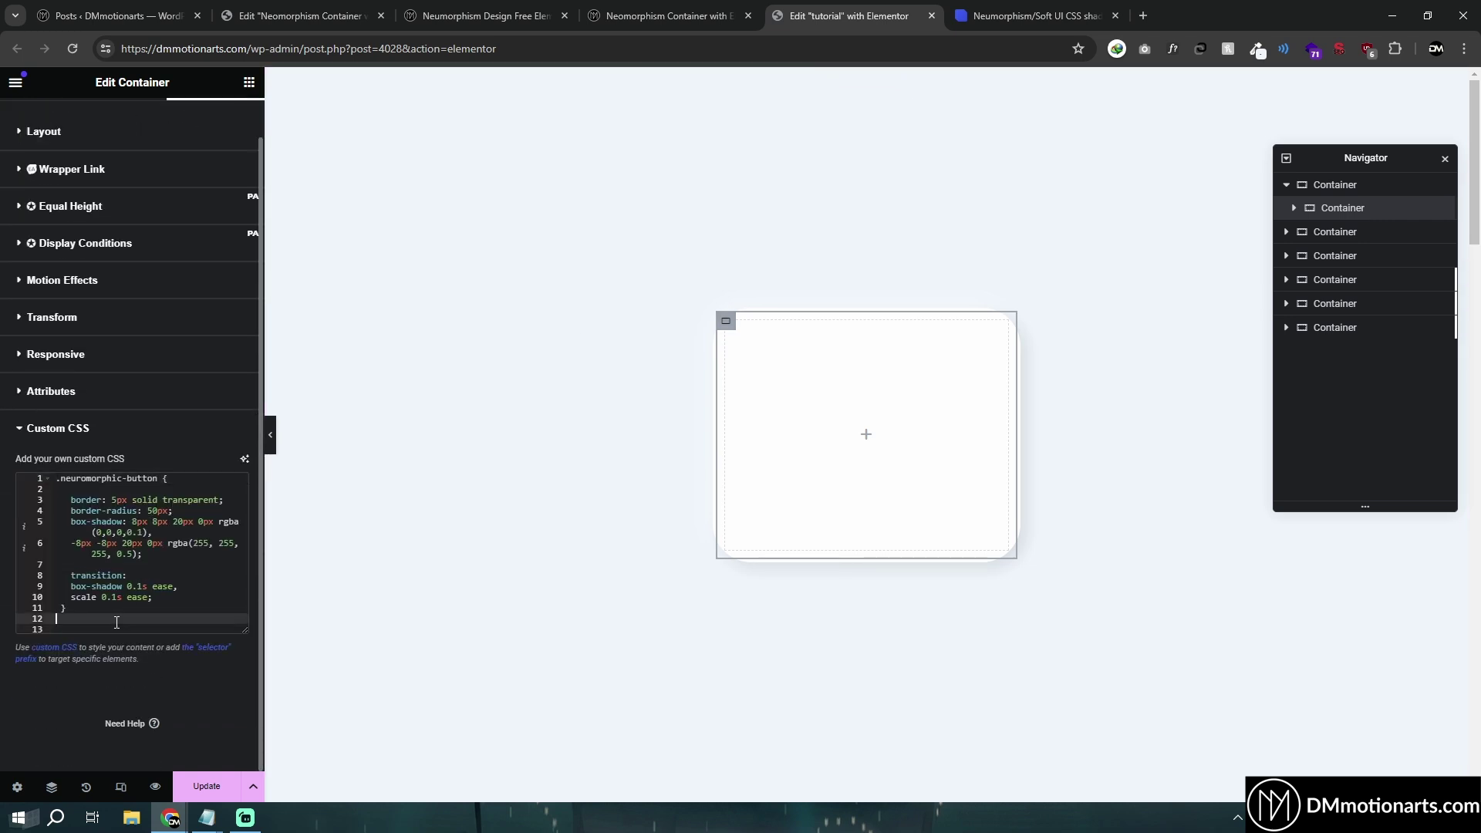
pyautogui.hotkey('ctrl', 'v')
pyautogui.click(151, 609)
pyautogui.press('Return')
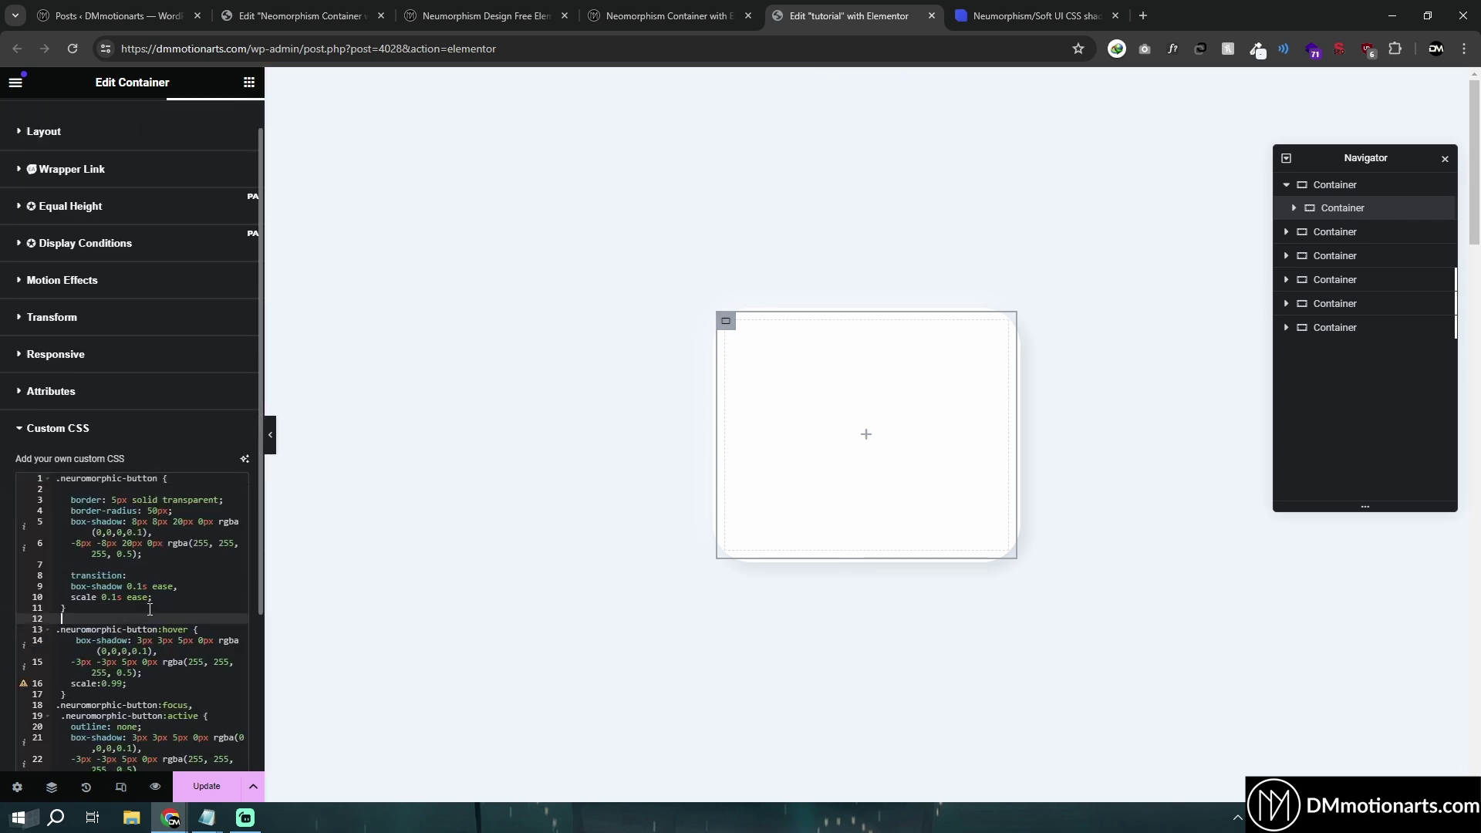
# Step: Examine the first box-shadow line of the .neuromorphic-button code on the Neomorphism Container preview page and return to the editor
pyautogui.click(668, 15)
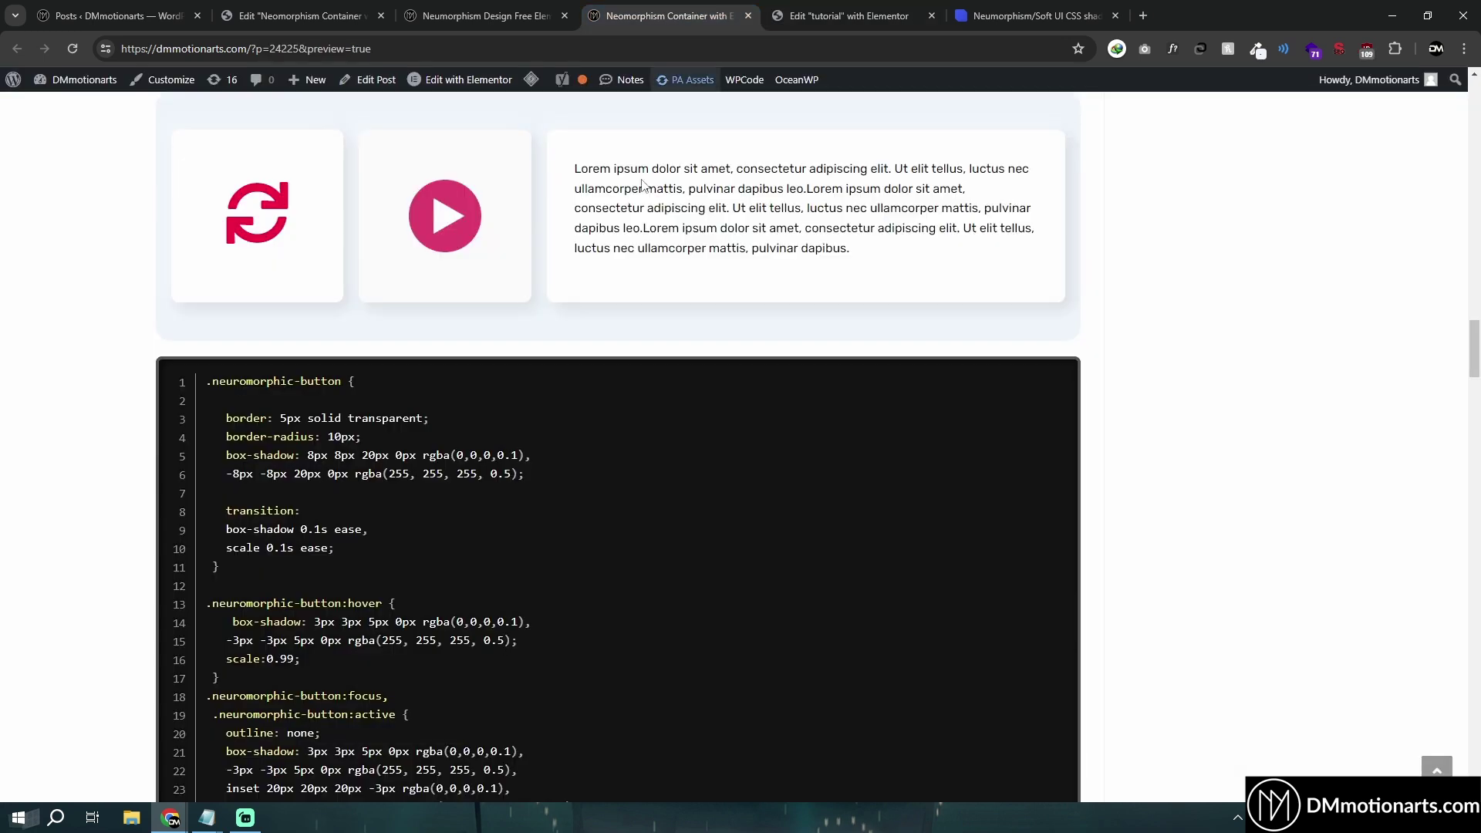
pyautogui.scroll(-1, 441, 449)
pyautogui.moveTo(308, 379); pyautogui.dragTo(531, 379)
pyautogui.click(532, 380)
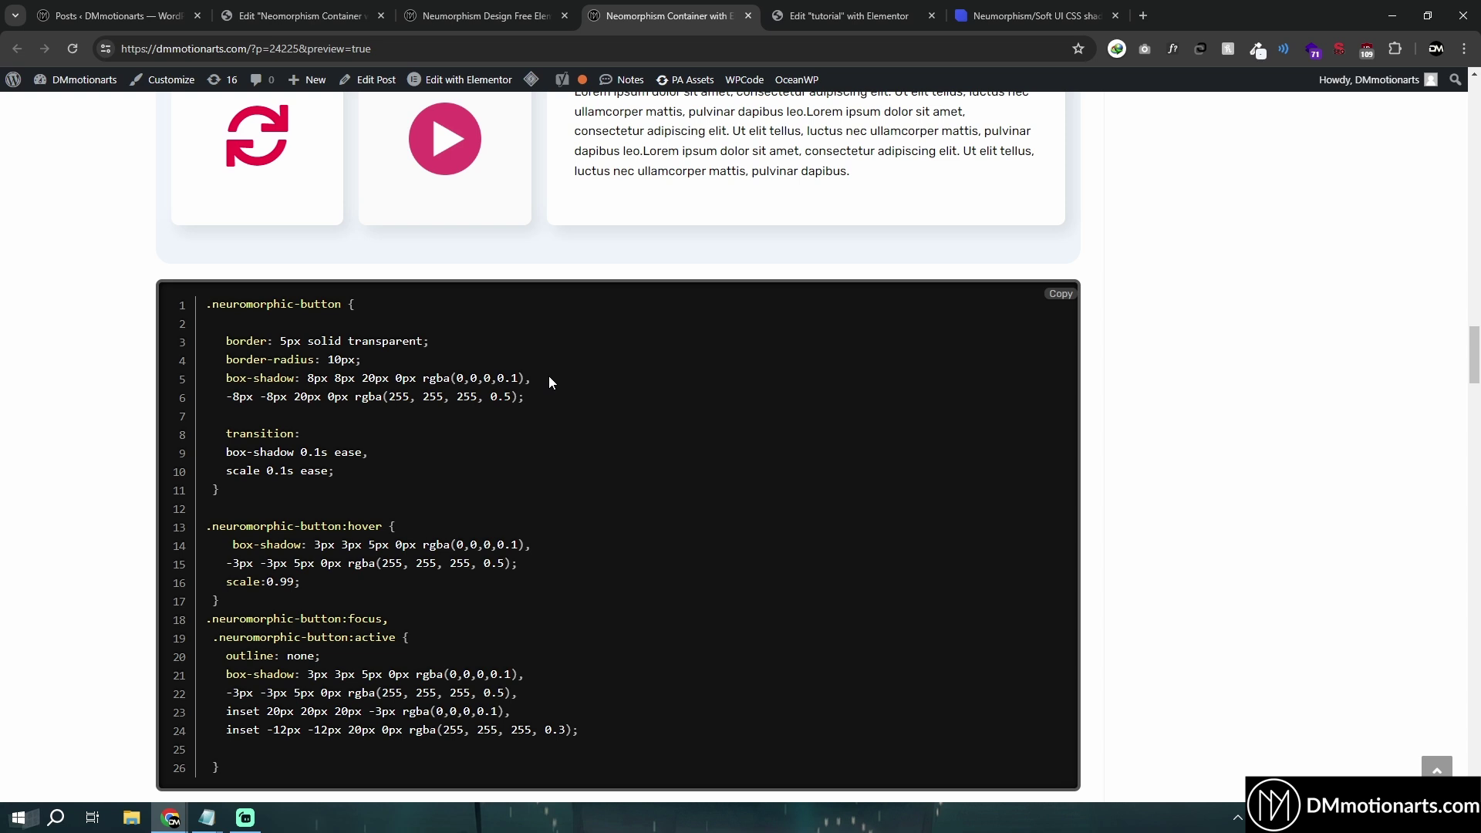
pyautogui.moveTo(307, 379); pyautogui.dragTo(544, 381)
pyautogui.click(544, 381)
pyautogui.hotkey('ctrl', 'Tab')
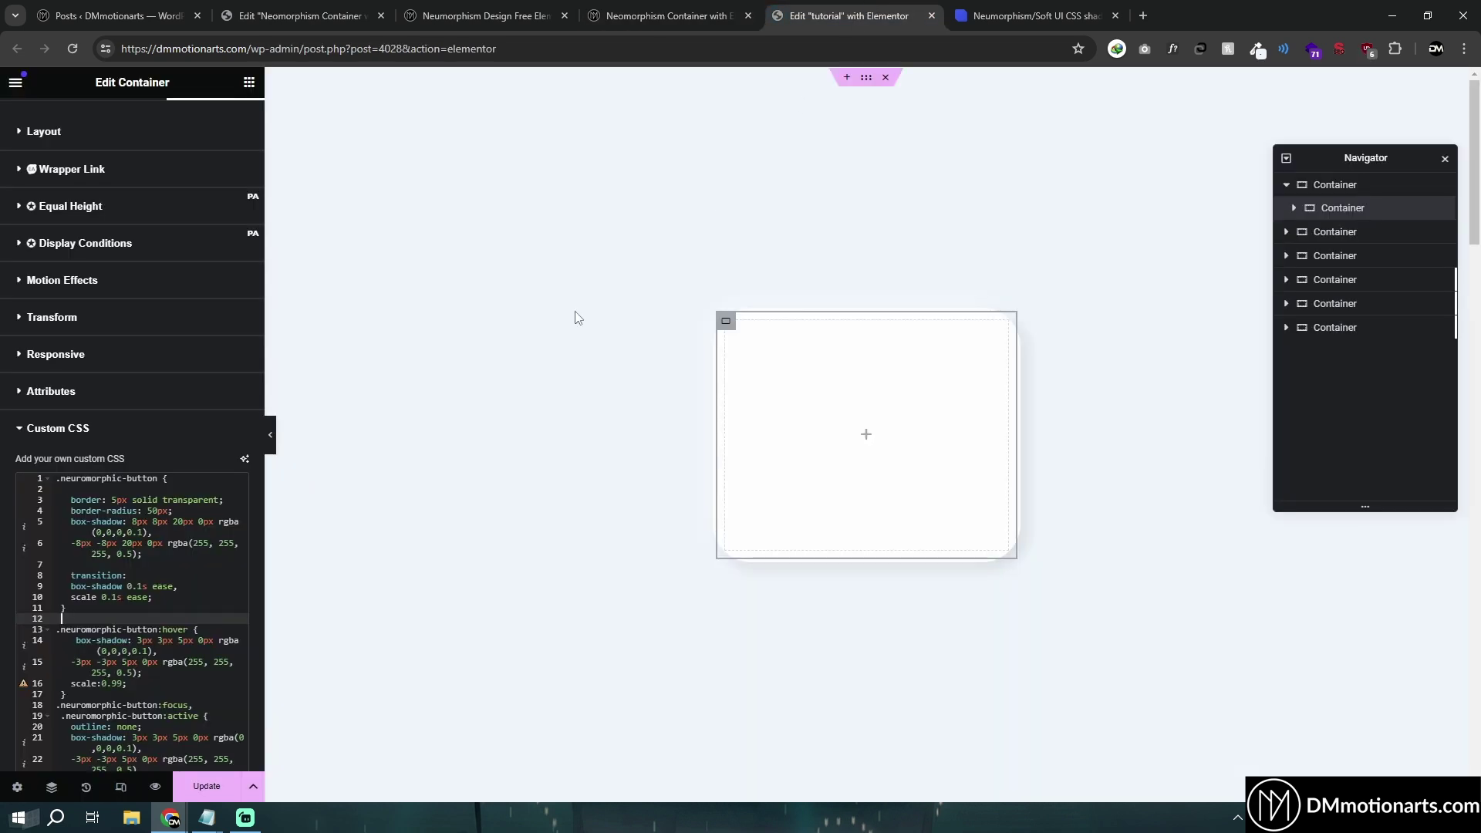
# Step: Copy the inner container's entire custom CSS and replace the contents of the Notepad document with it
pyautogui.click(88, 678)
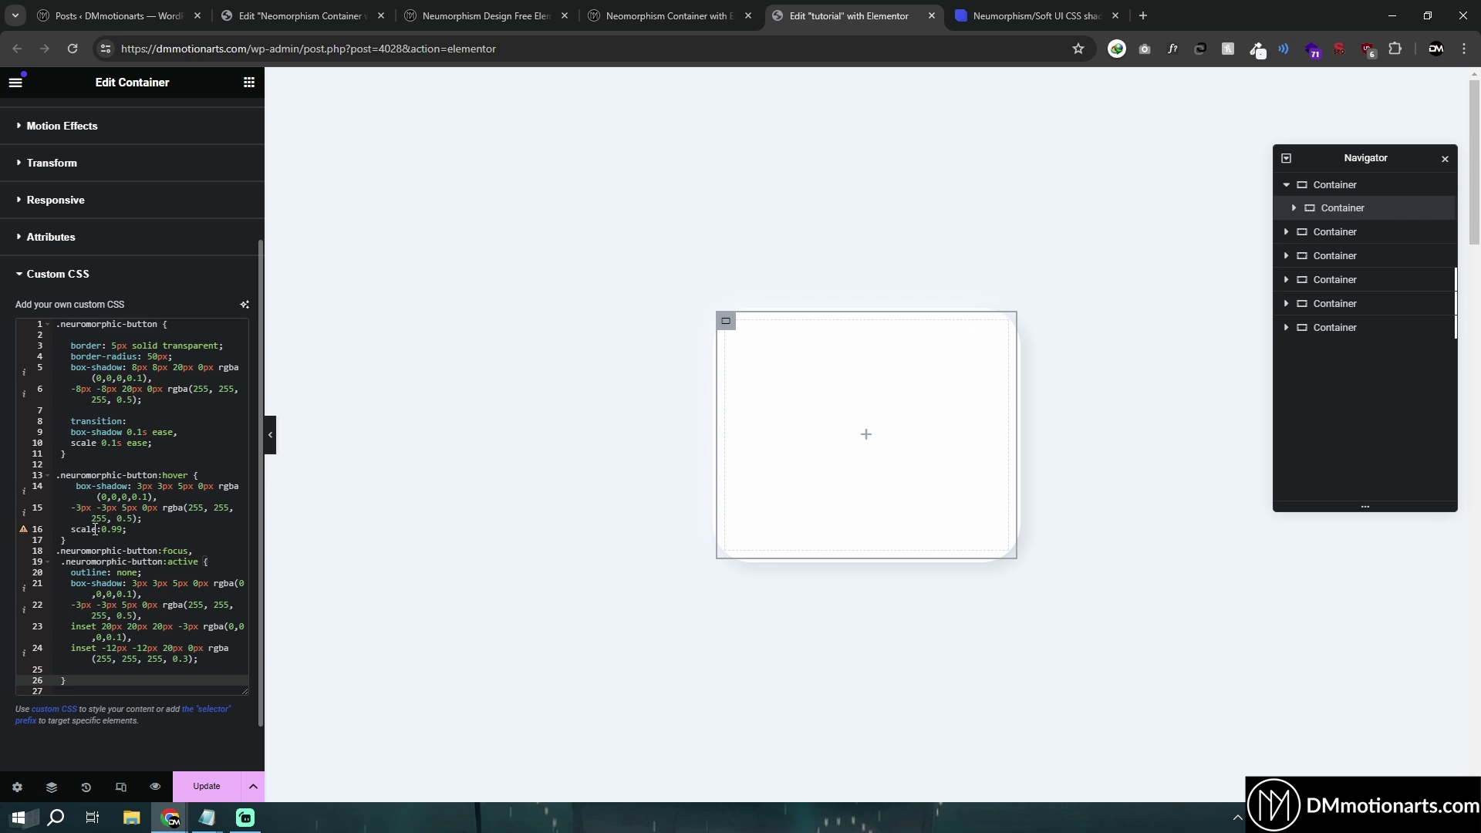
pyautogui.hotkey('ctrl', 'a')
pyautogui.hotkey('ctrl', 'c')
pyautogui.moveTo(207, 818)
pyautogui.click(294, 774)
pyautogui.hotkey('ctrl', 'a')
pyautogui.hotkey('ctrl', 'v')
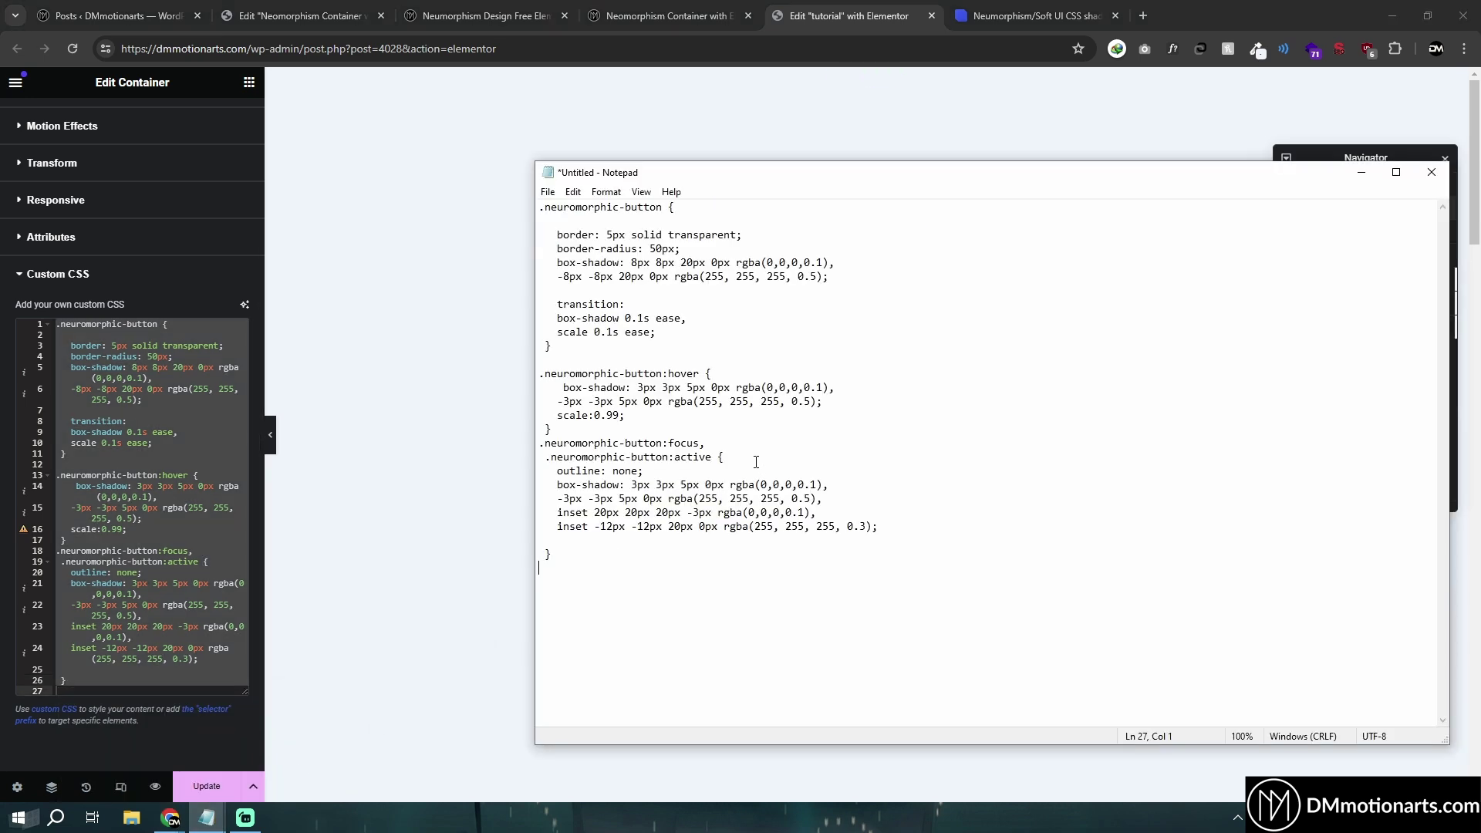
# Step: Delete the :hover, :focus and :active rules from the inner container's custom CSS
pyautogui.click(98, 534)
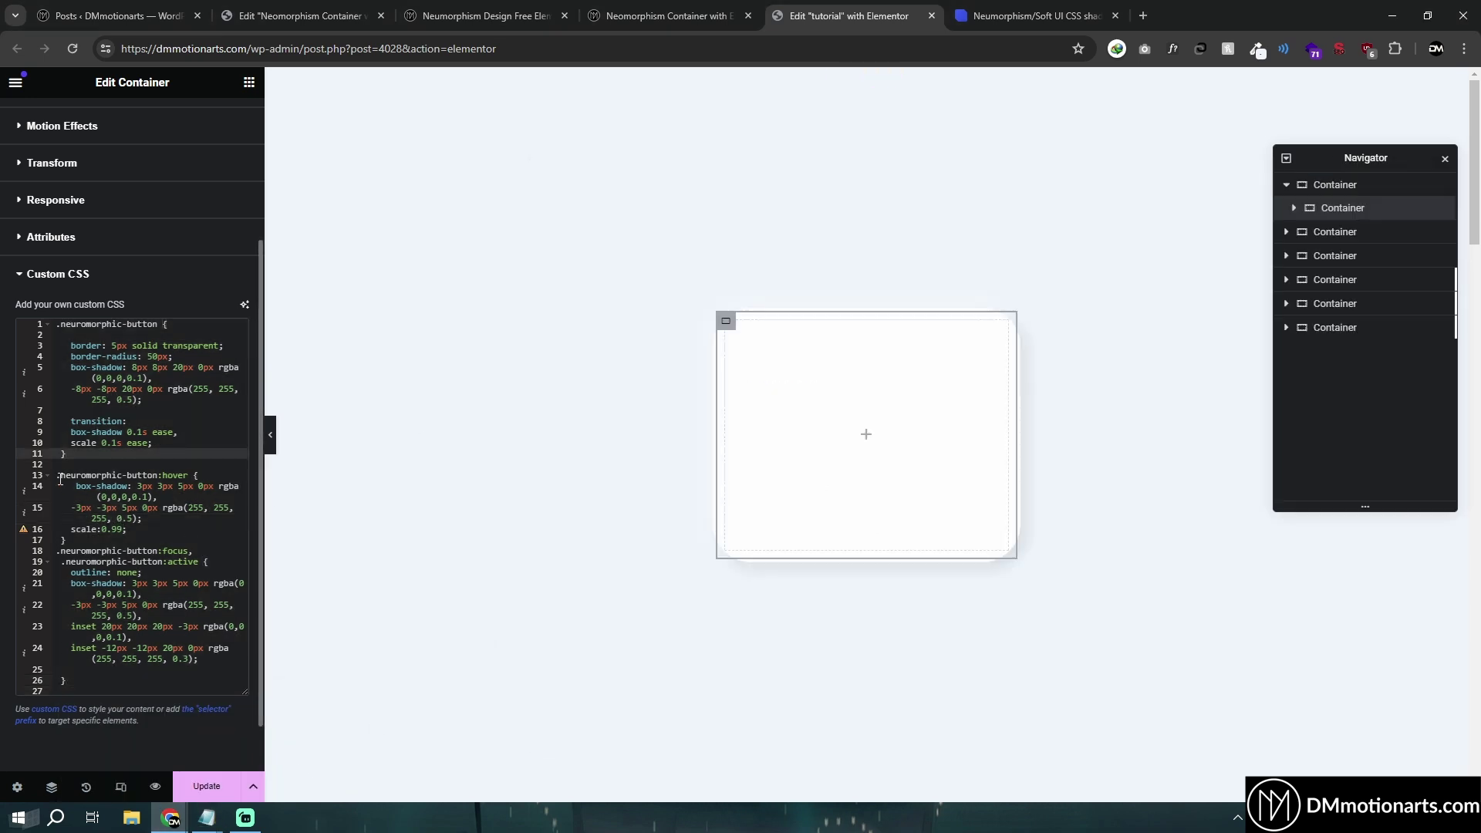
pyautogui.moveTo(58, 478); pyautogui.dragTo(217, 680)
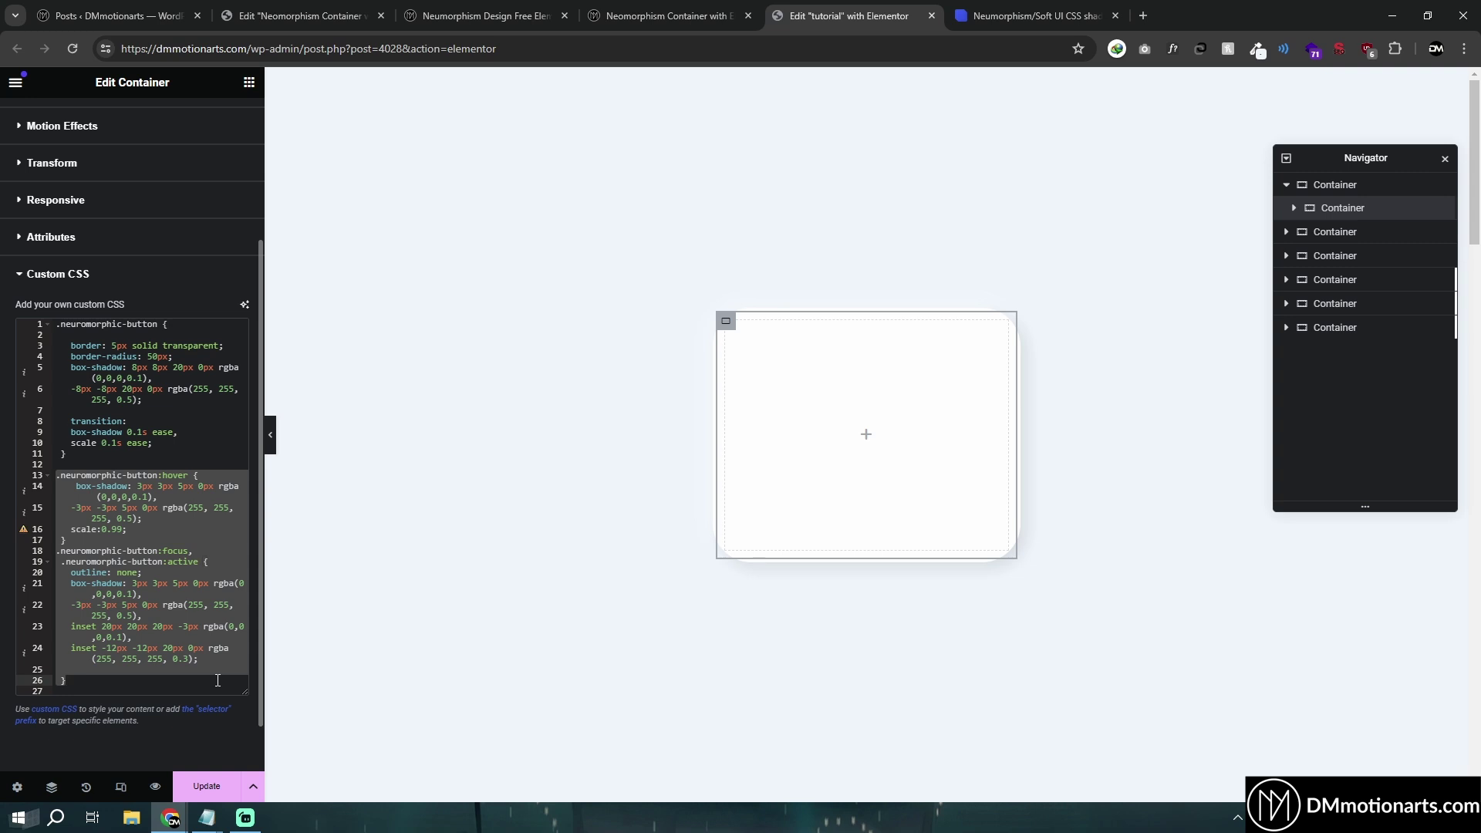
pyautogui.press('BackSpace')
# Step: Set the first box-shadow color to red and the second to blue in the .neuromorphic-button rule
pyautogui.click(132, 511)
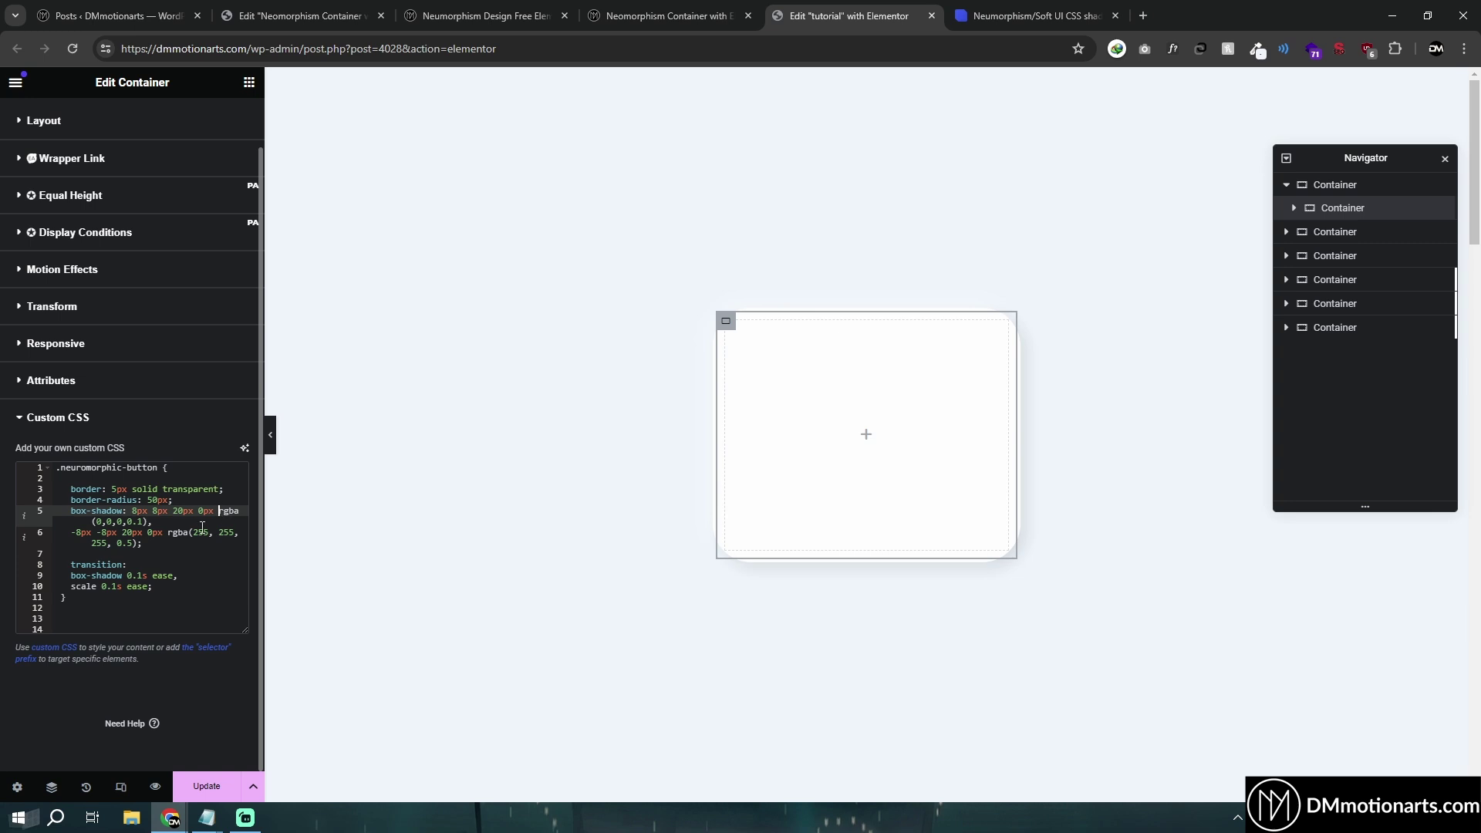
pyautogui.keyDown('shift'); pyautogui.click(147, 523); pyautogui.keyUp('shift')
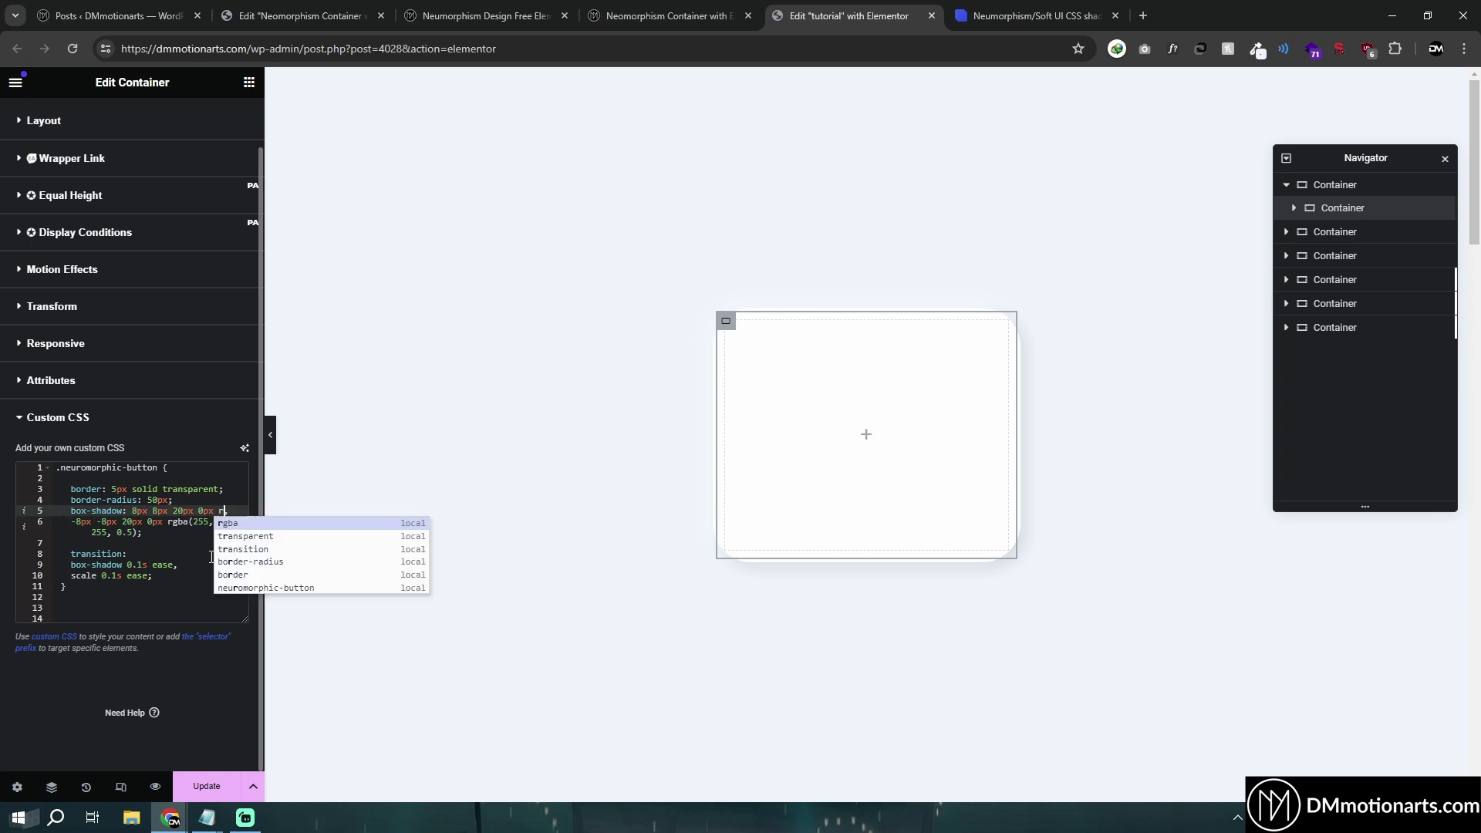
pyautogui.write('red')
pyautogui.click(167, 532)
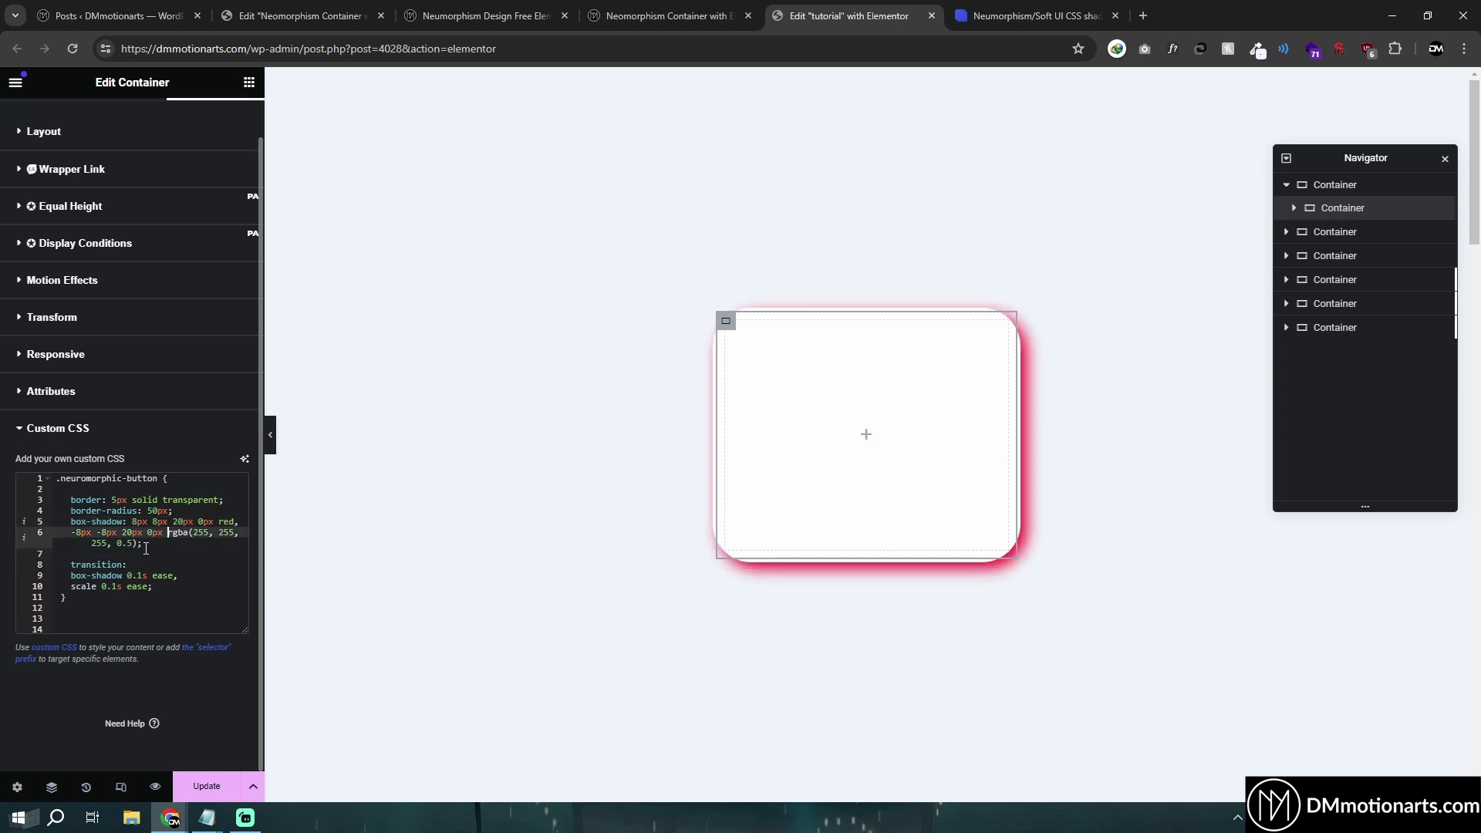
pyautogui.keyDown('shift'); pyautogui.click(140, 544); pyautogui.keyUp('shift')
pyautogui.write('blue')
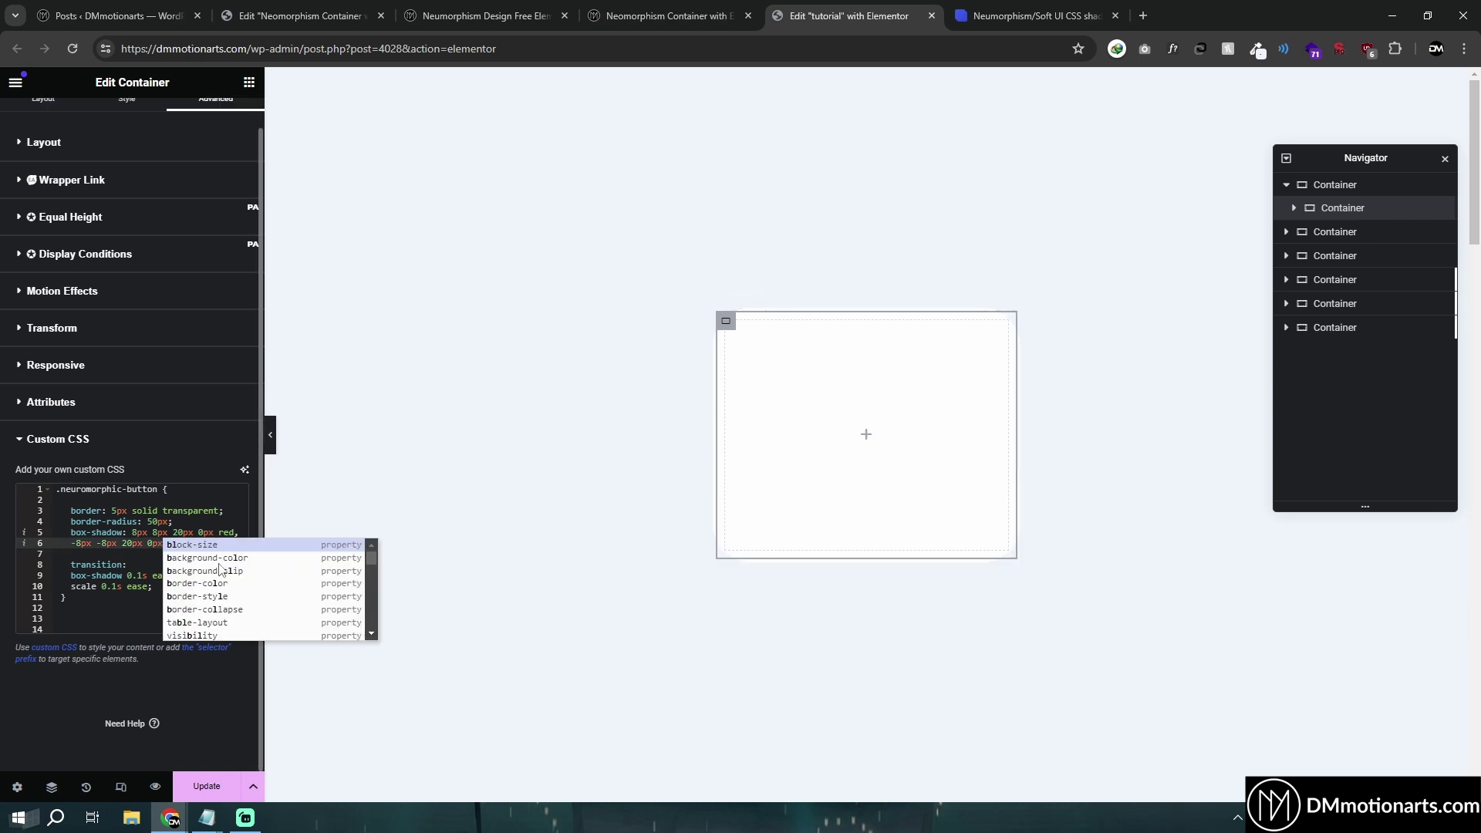
pyautogui.click(131, 545)
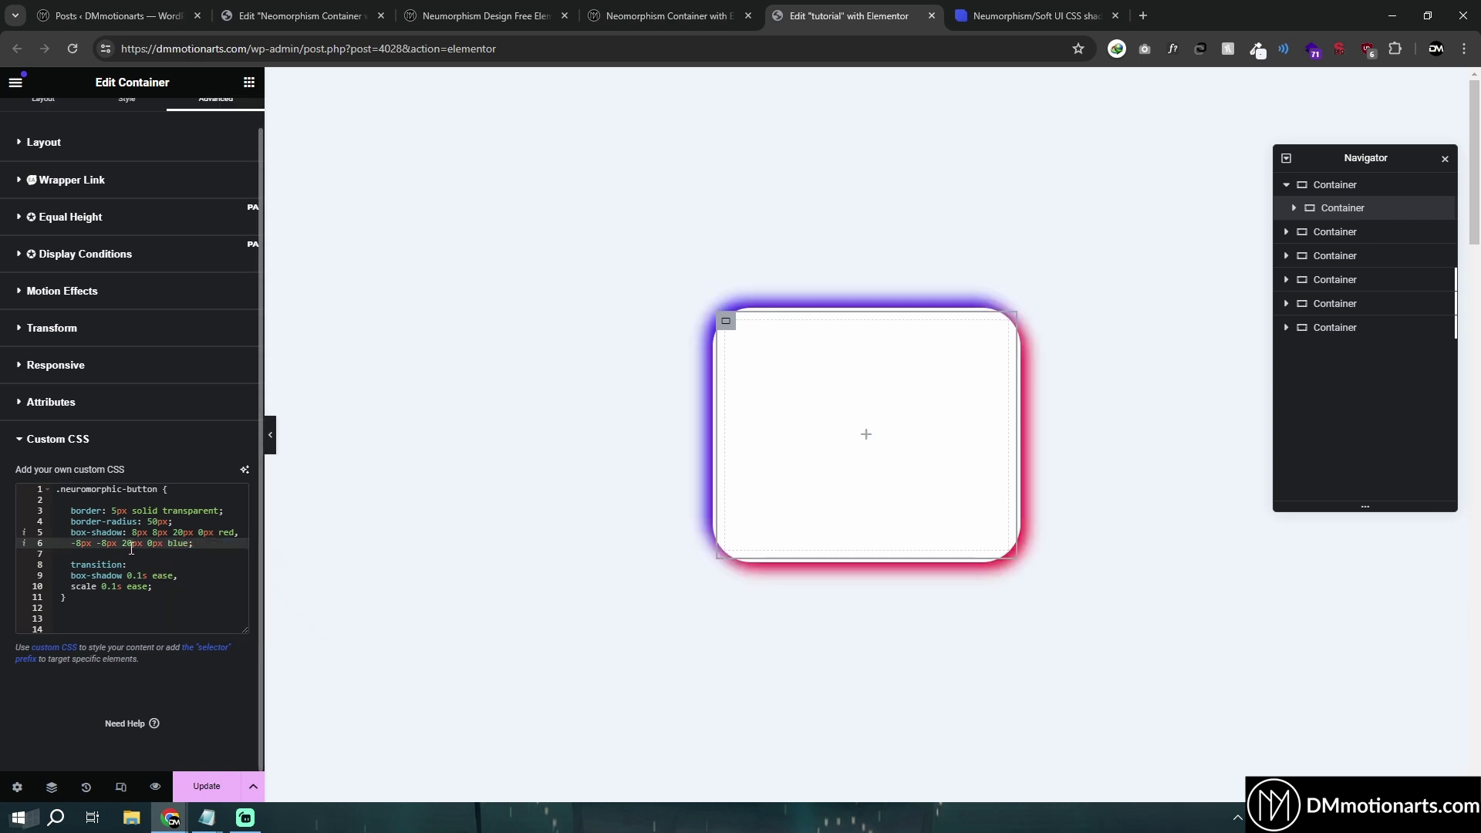
pyautogui.press('Up')
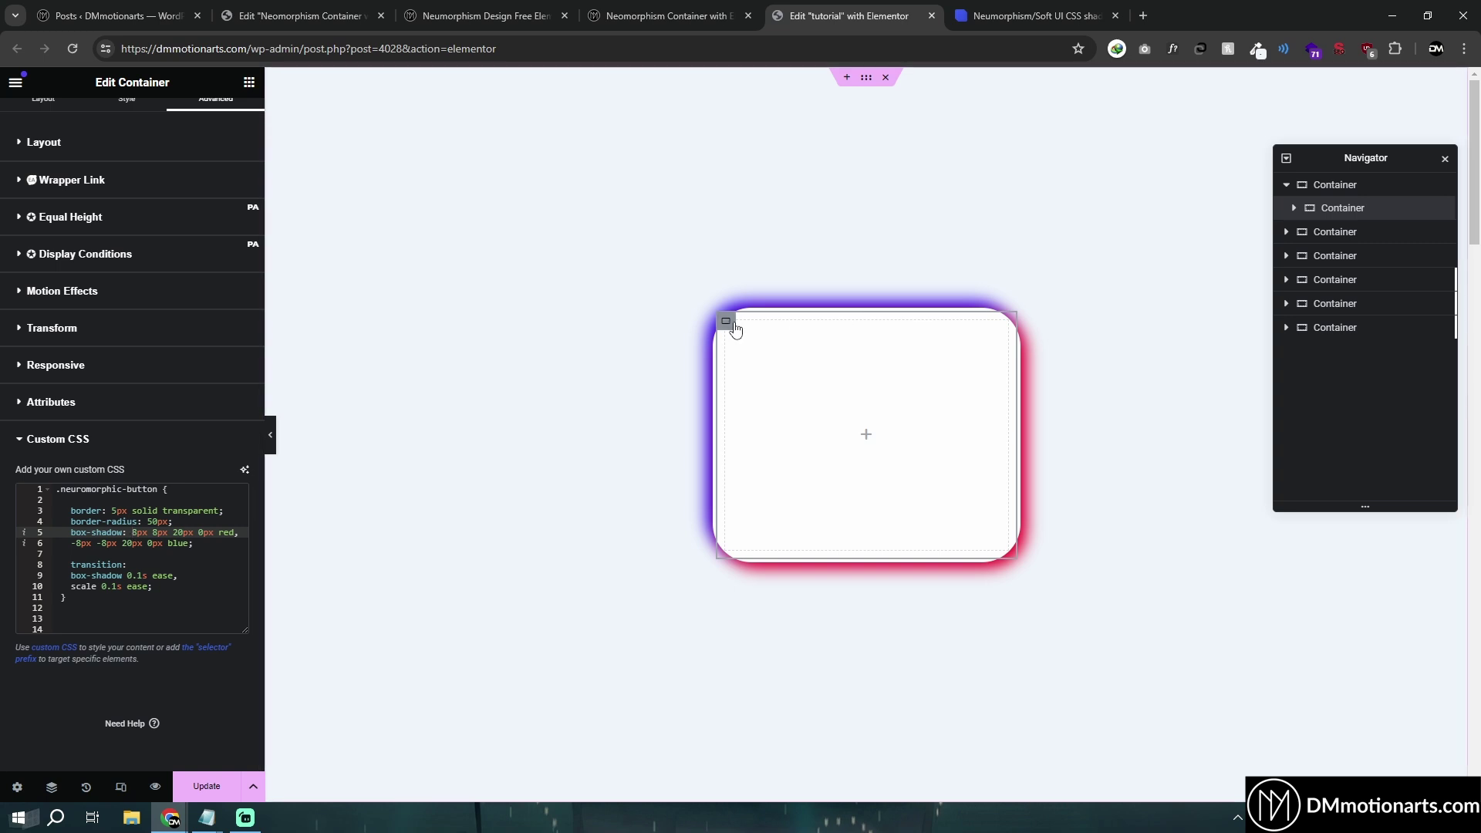
# Step: Open the inner container's built-in box shadow settings and set the shadow color to rgba(0, 0, 0, 1)
pyautogui.scroll(1, 87, 185)
pyautogui.click(126, 122)
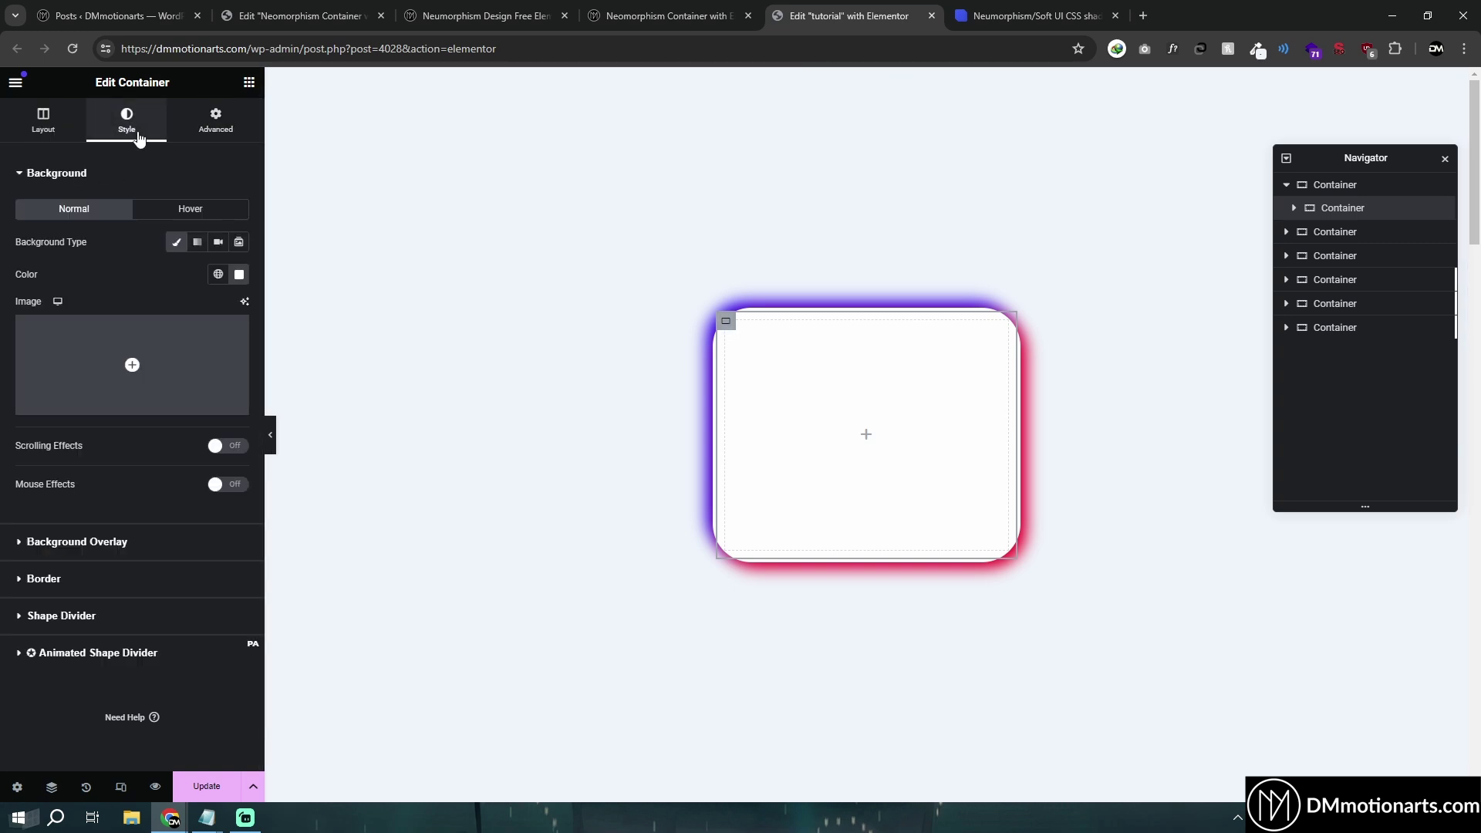
pyautogui.click(30, 580)
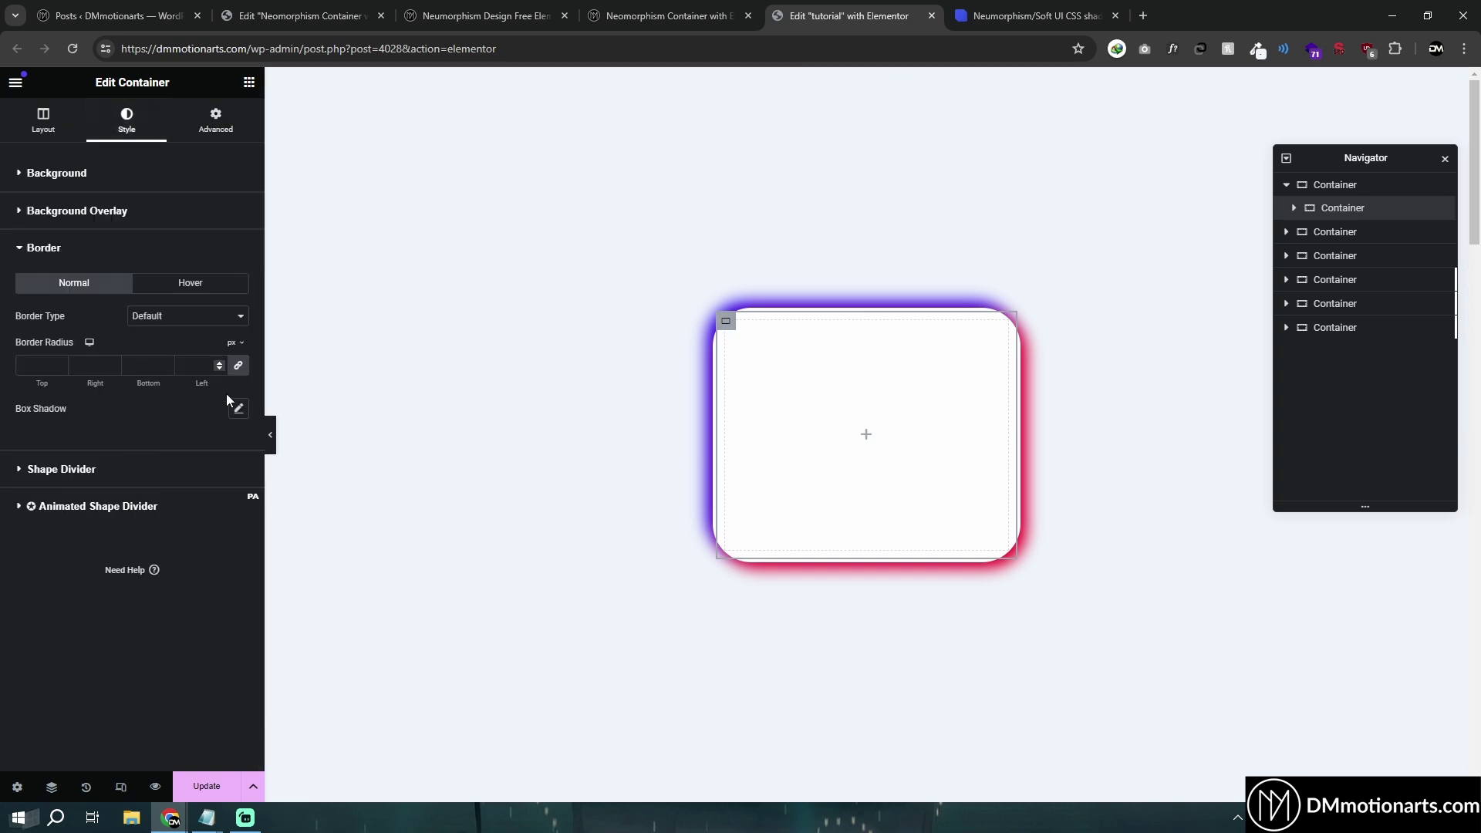
pyautogui.moveTo(72, 421); pyautogui.dragTo(60, 416)
pyautogui.click(60, 415)
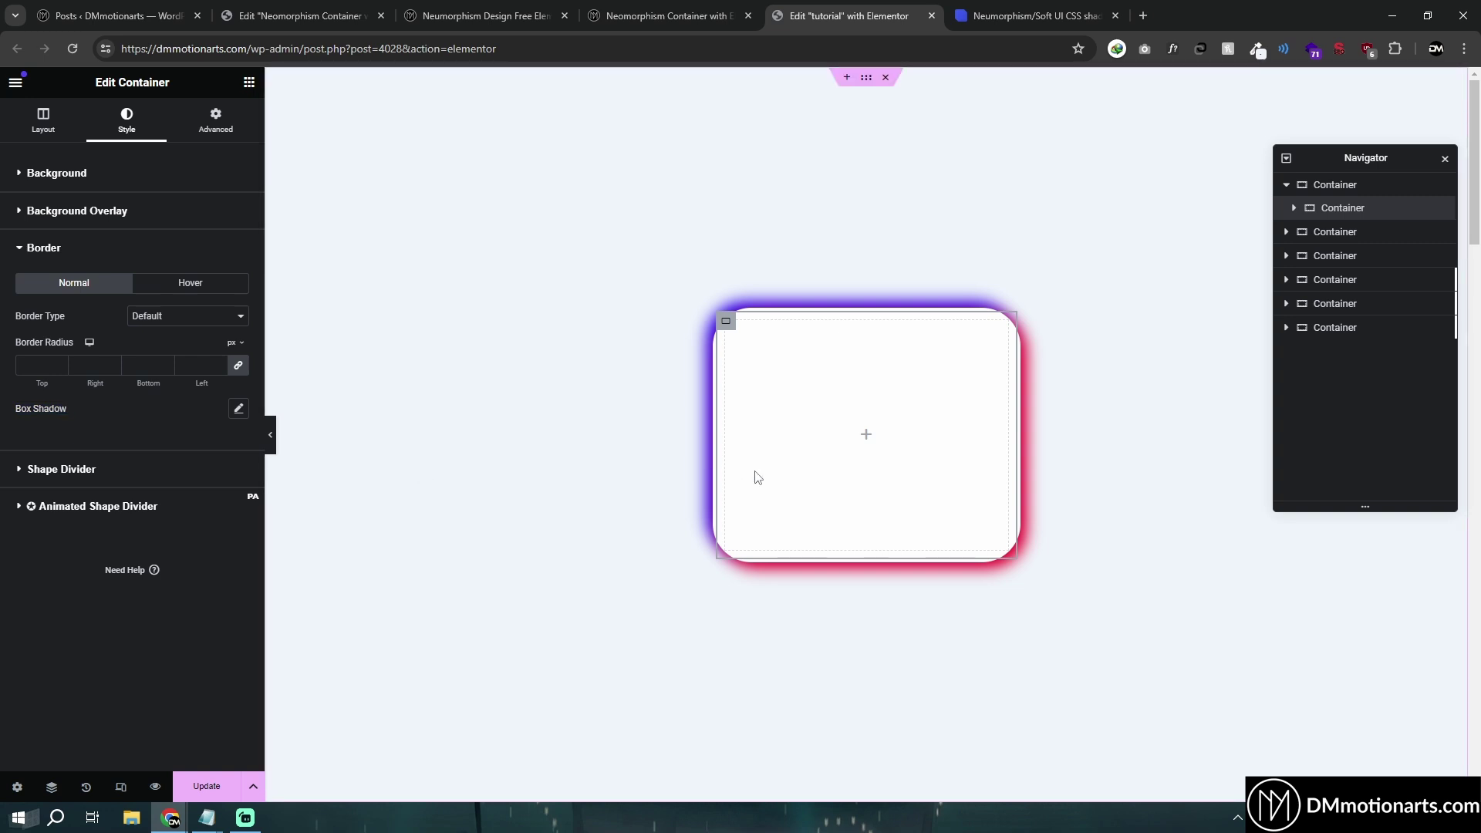
pyautogui.click(239, 411)
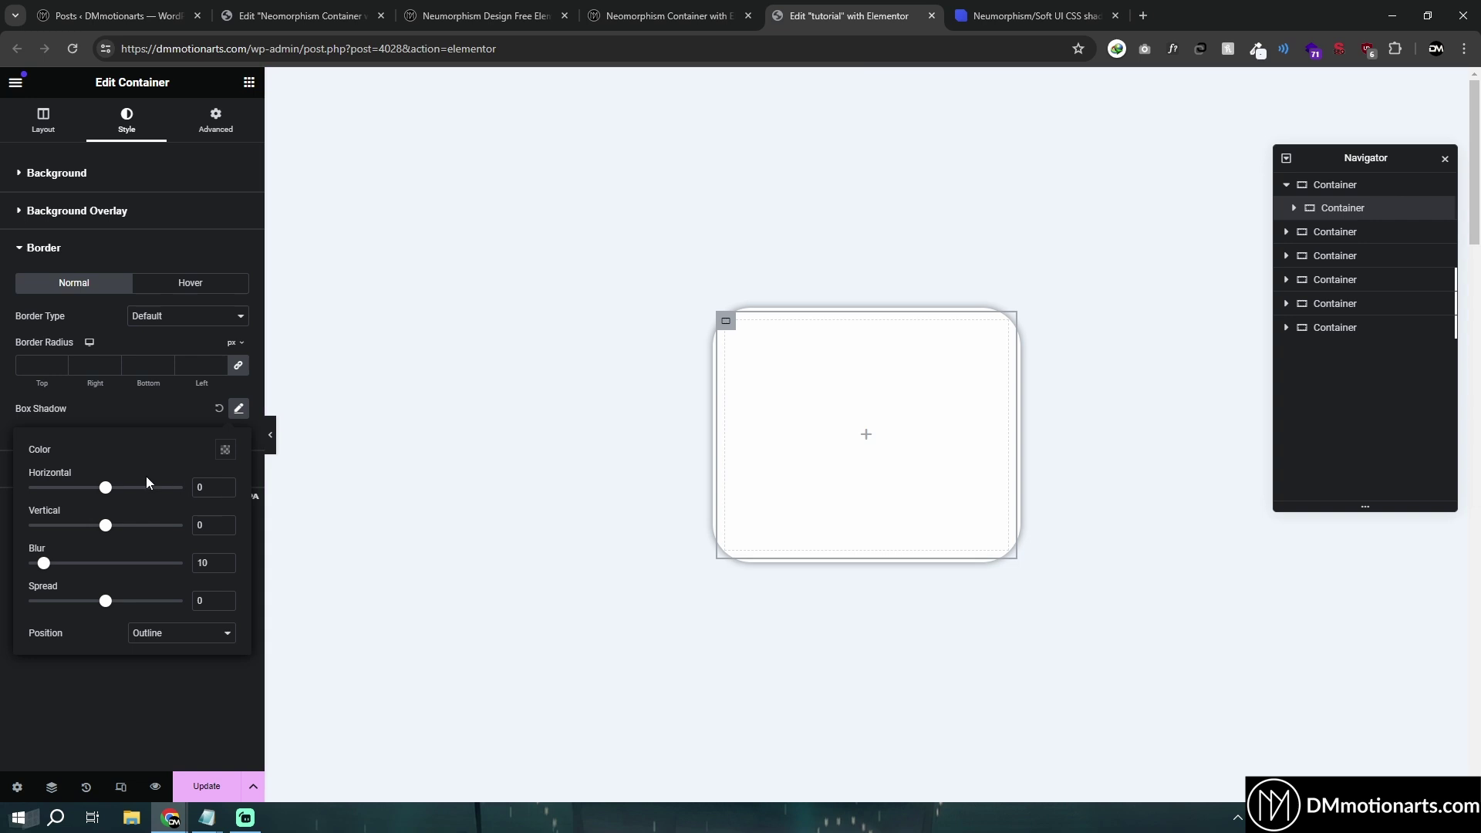
pyautogui.click(225, 450)
pyautogui.moveTo(282, 652); pyautogui.dragTo(323, 656)
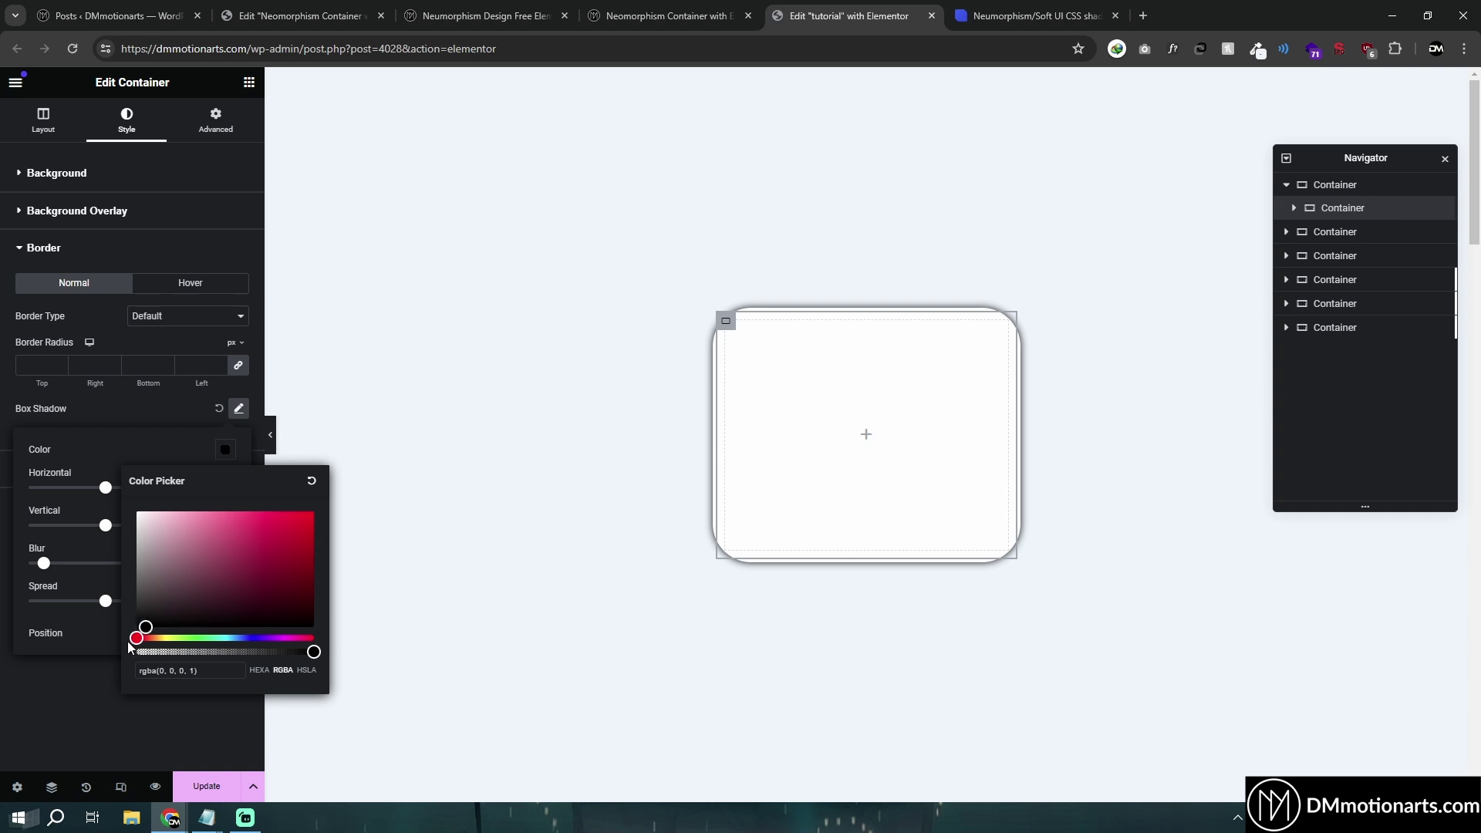
pyautogui.click(58, 595)
# Step: Offset the built-in box shadow 33 horizontally and 44 vertically, trying blur values of 20, 50 and 0
pyautogui.moveTo(105, 495); pyautogui.dragTo(139, 526)
pyautogui.doubleClick(204, 564)
pyautogui.write('20')
pyautogui.hotkey('ctrl', 'a')
pyautogui.write('50')
pyautogui.hotkey('ctrl', 'a')
pyautogui.write('0')
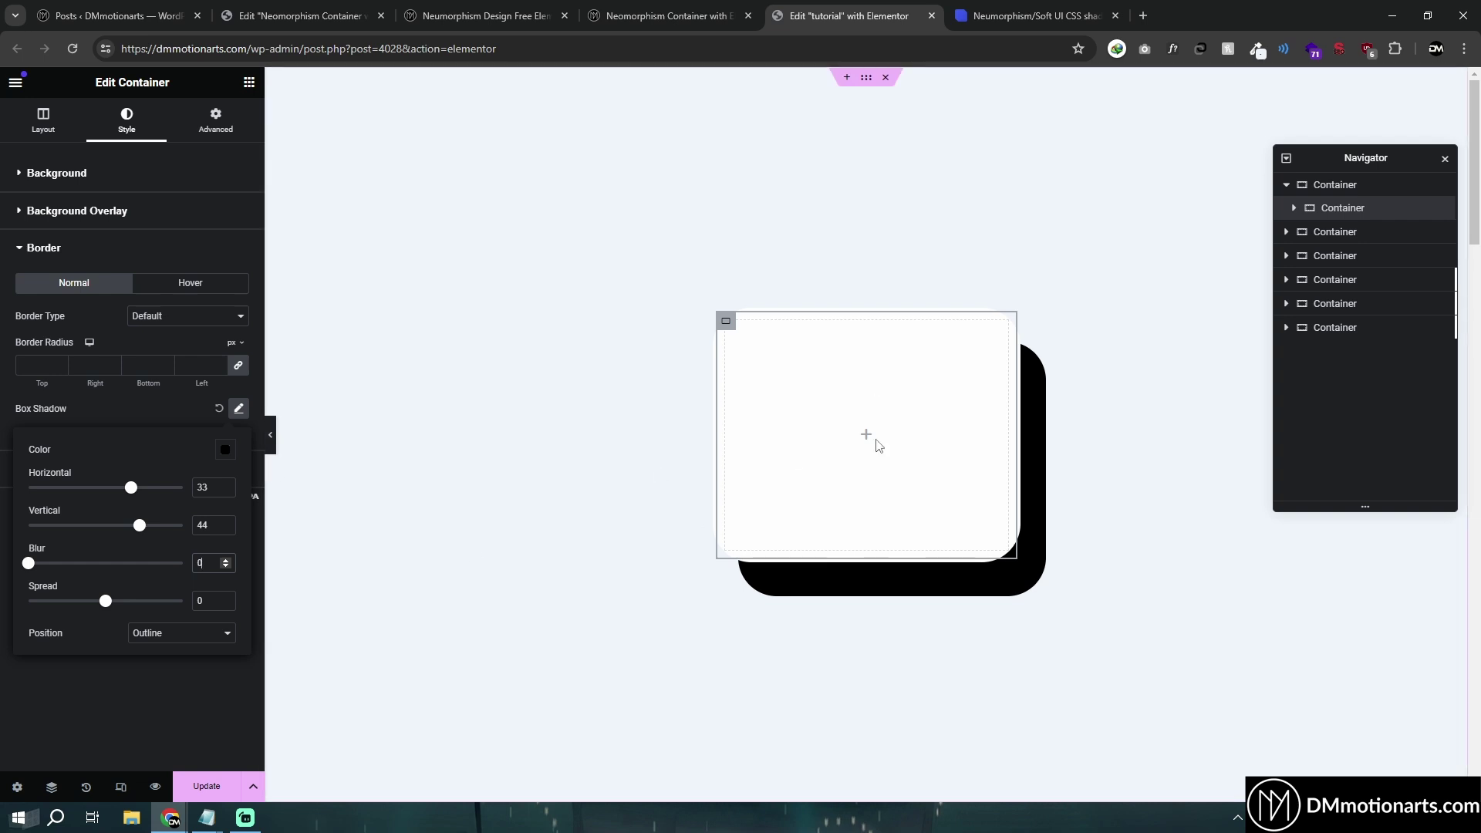
# Step: Set the built-in box shadow's spread to 47 and its blur to 50
pyautogui.click(121, 601)
pyautogui.moveTo(105, 612); pyautogui.dragTo(144, 614)
pyautogui.press('Up')
pyautogui.write('0')
pyautogui.doubleClick(193, 565)
pyautogui.write('50')
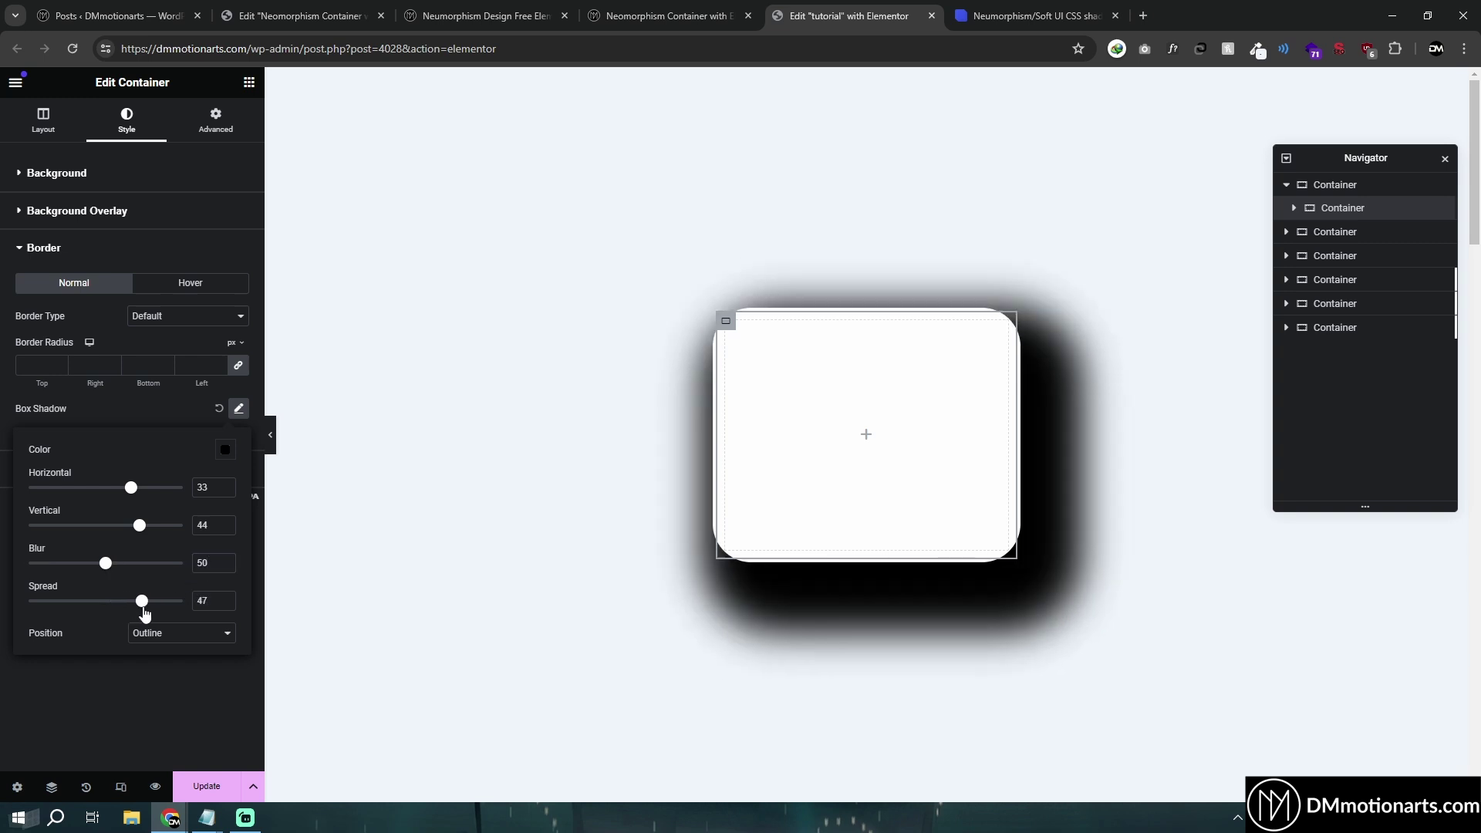
# Step: Reset the inner container's built-in box shadow to its default
pyautogui.click(218, 415)
pyautogui.click(218, 410)
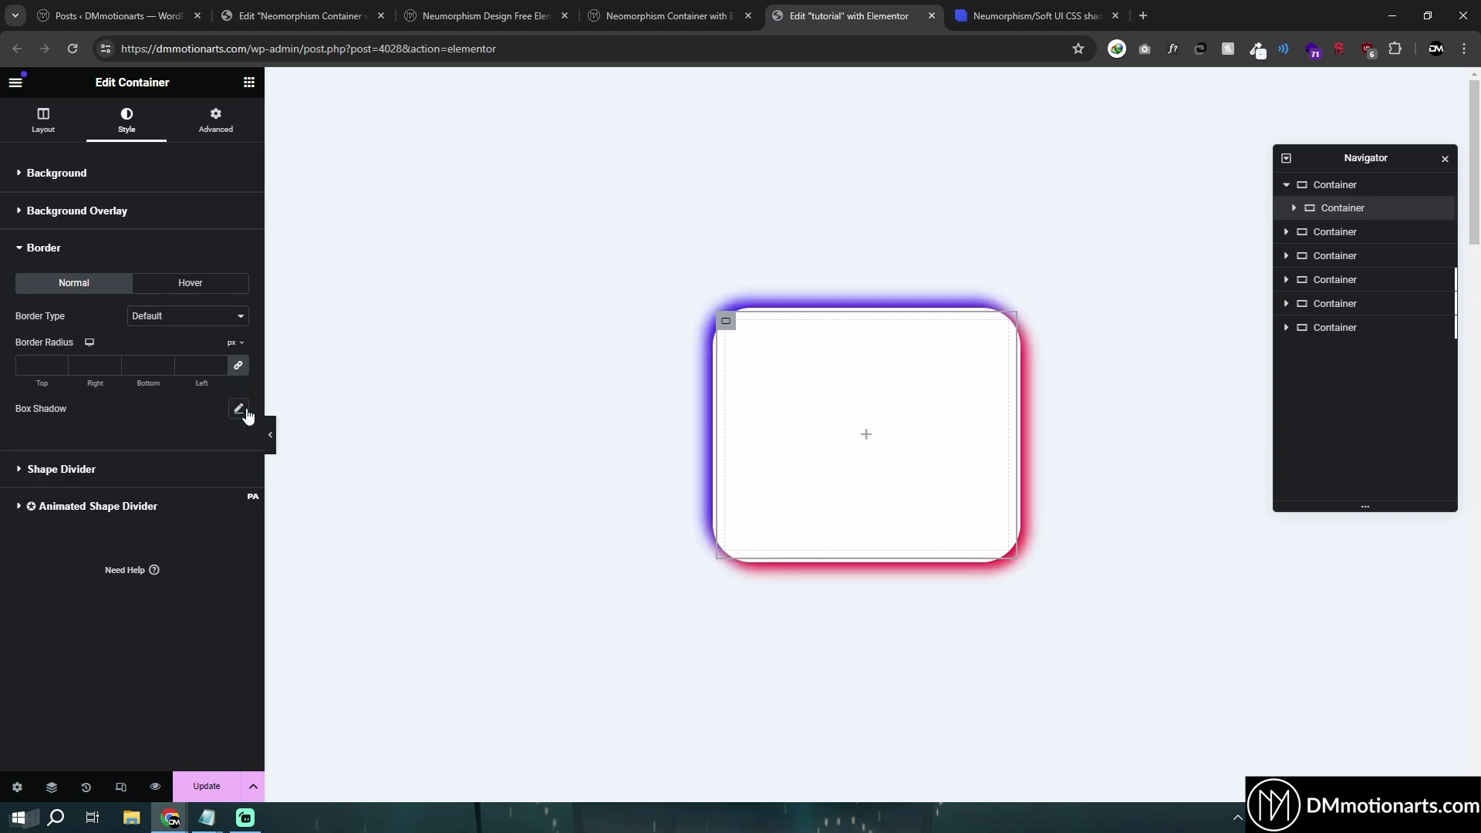
pyautogui.click(238, 409)
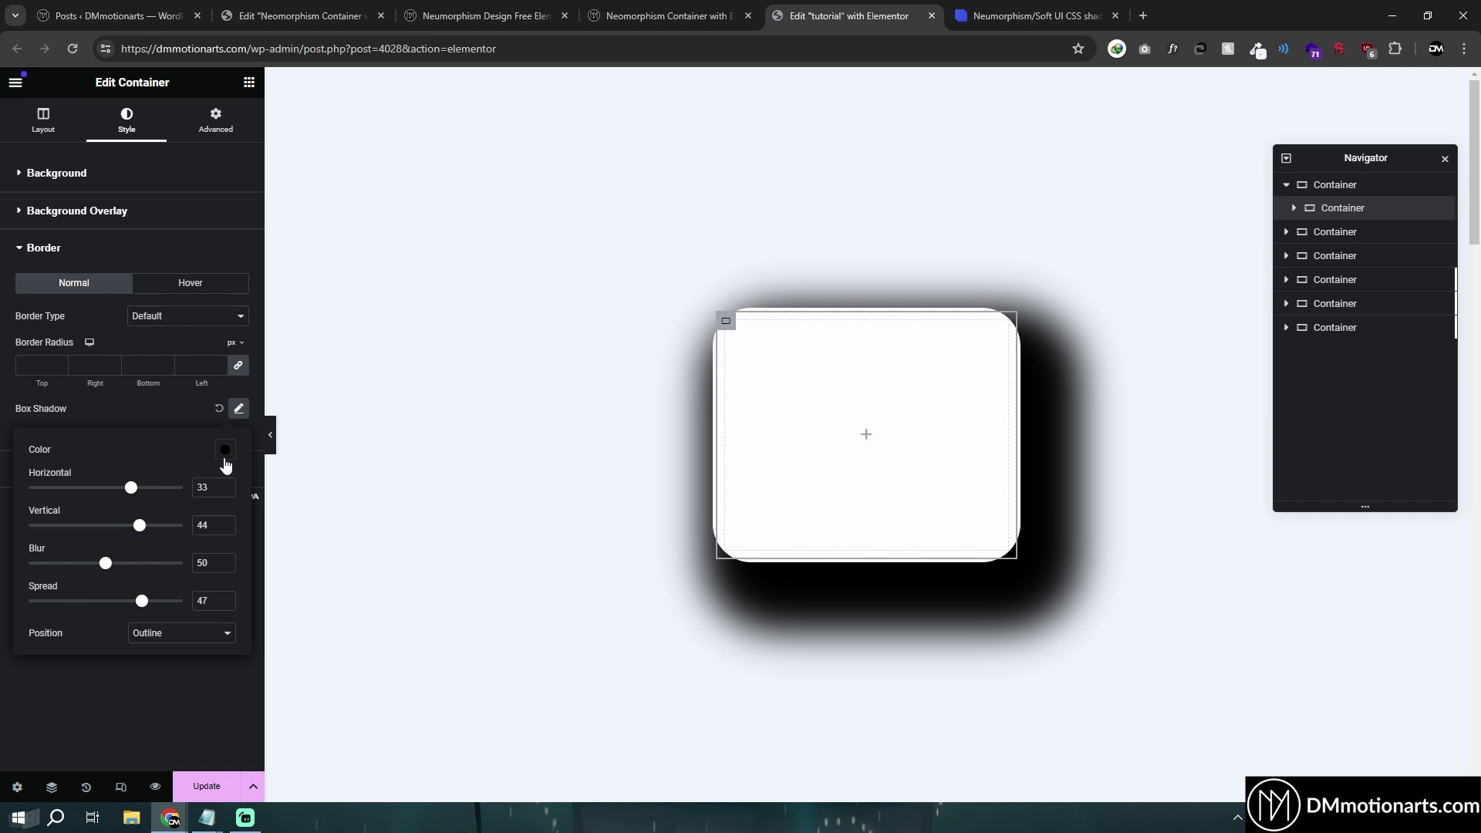
pyautogui.click(218, 410)
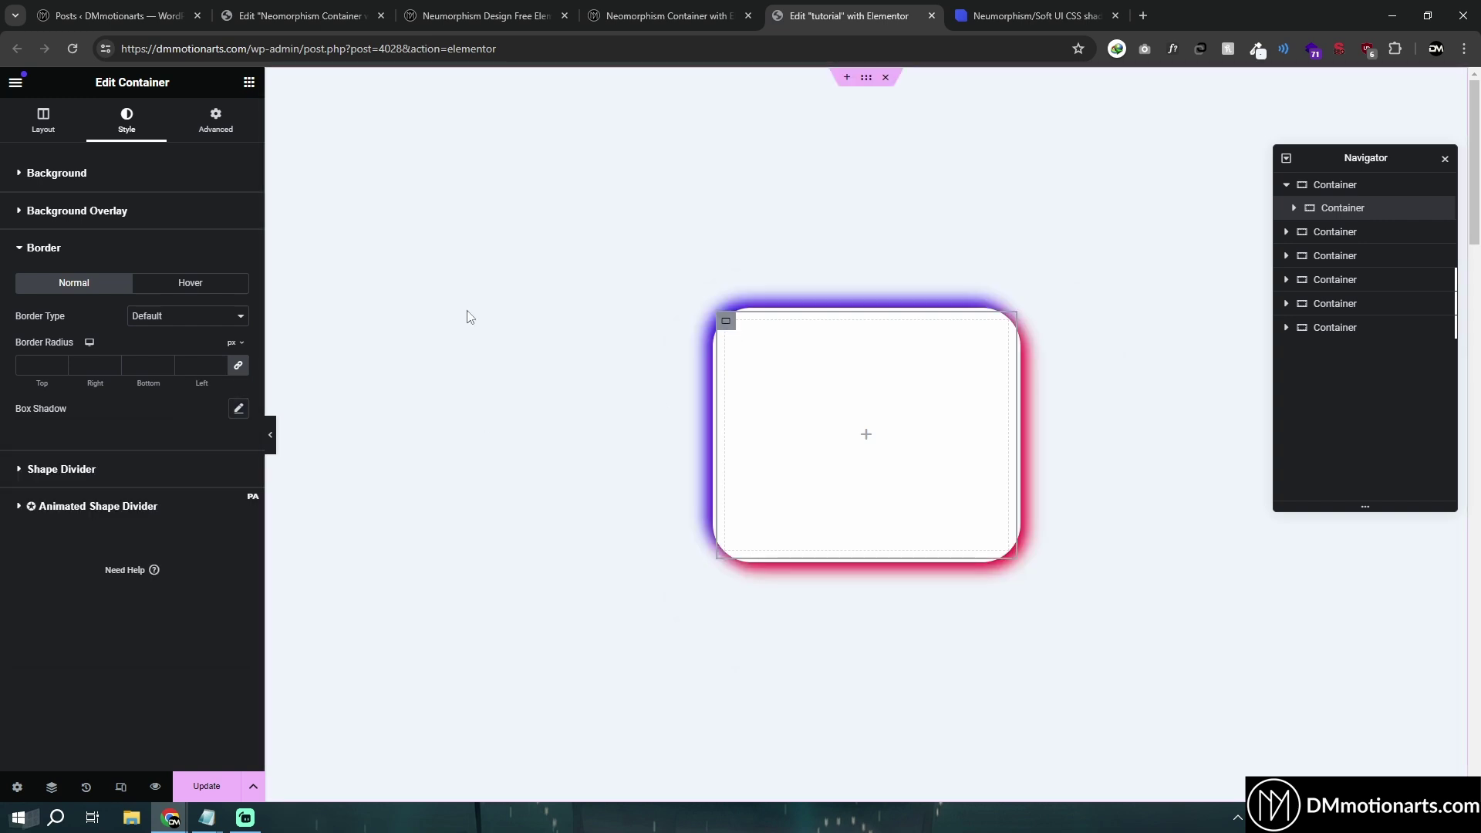
# Step: Return to the inner container's custom CSS and examine the offset, blur, spread and color values of the red box-shadow
pyautogui.click(215, 122)
pyautogui.click(58, 658)
pyautogui.scroll(-1, 185, 486)
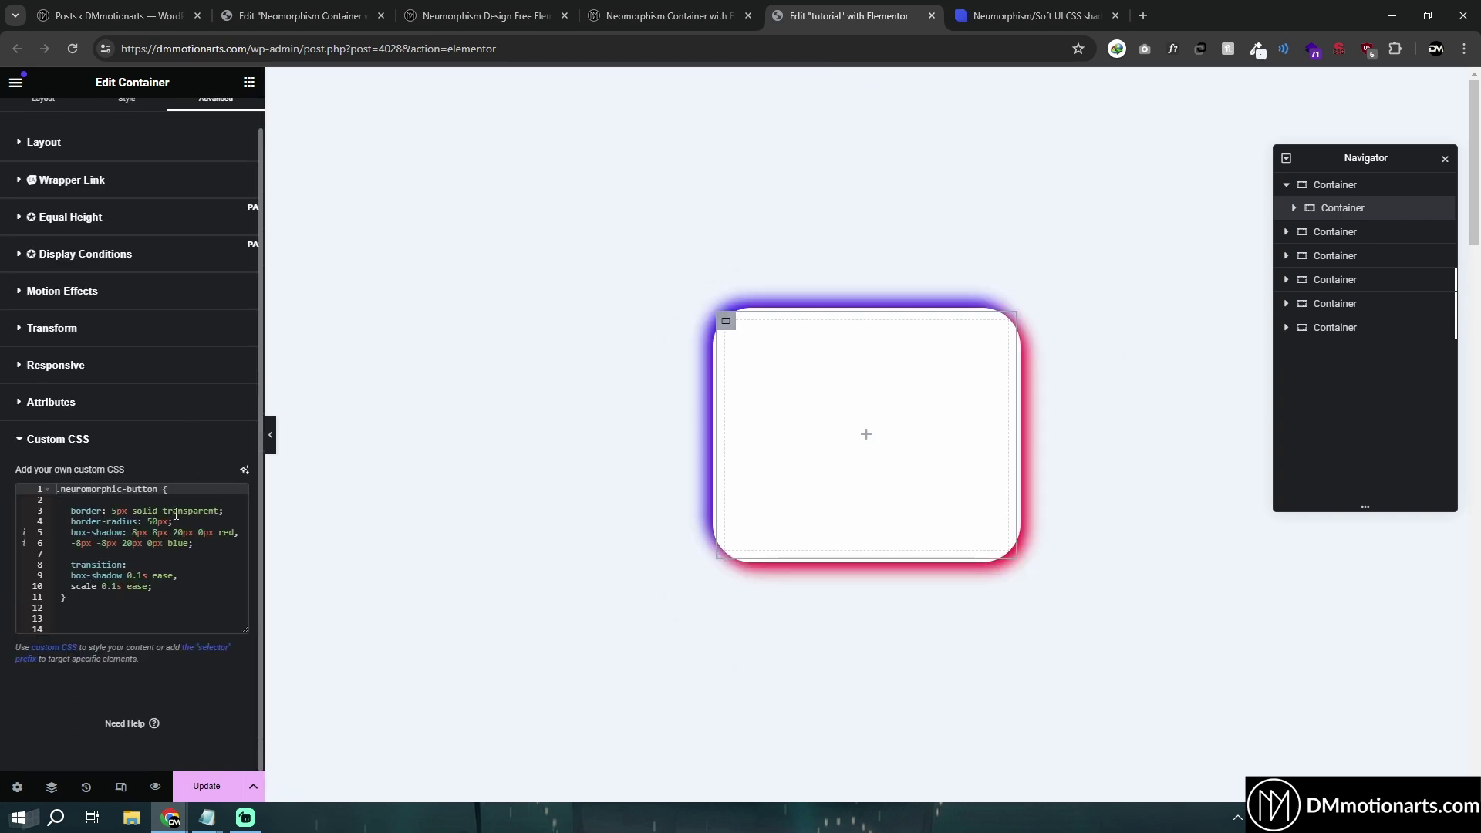
pyautogui.doubleClick(137, 533)
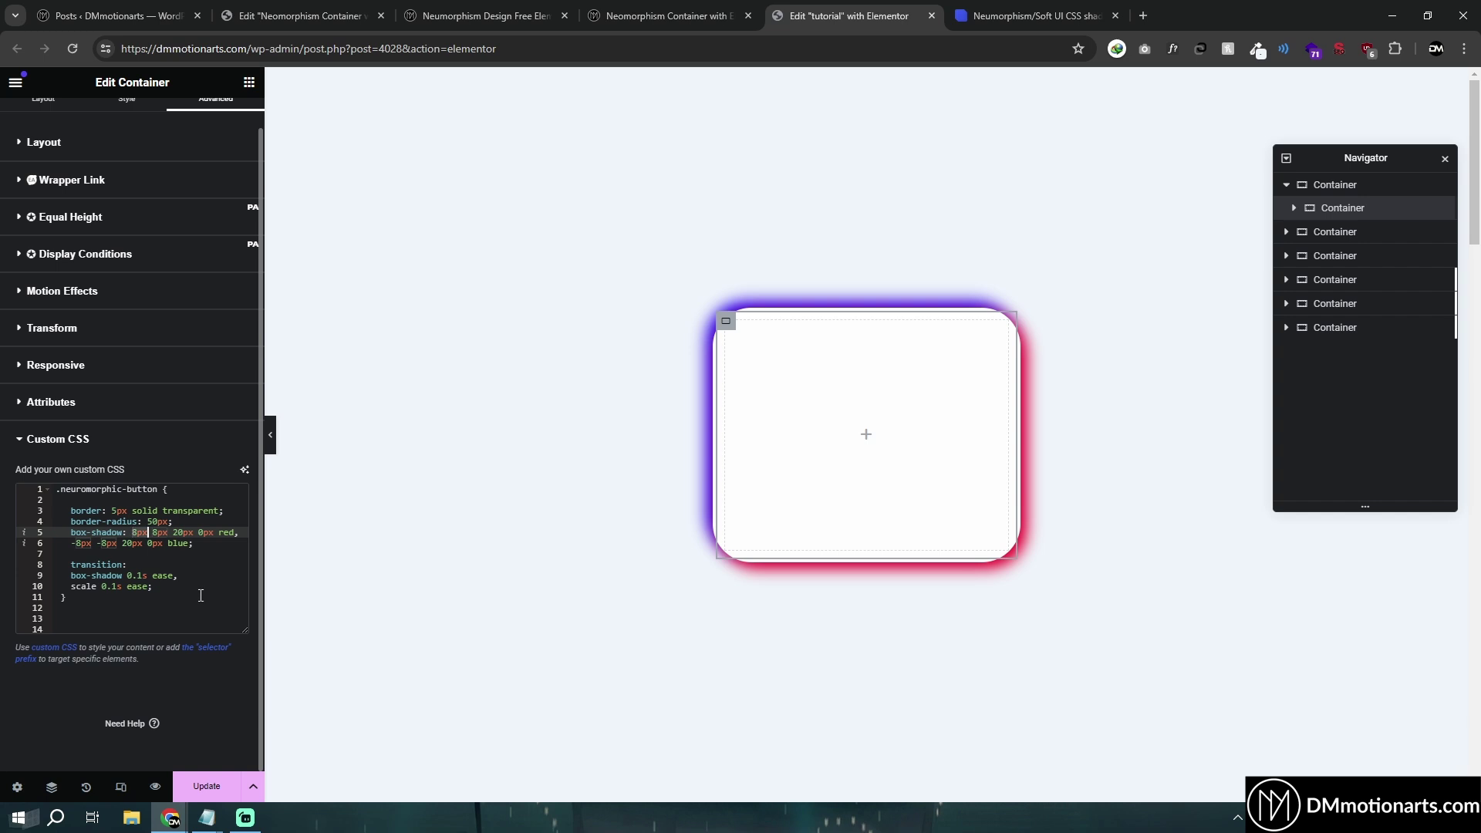
pyautogui.doubleClick(159, 533)
pyautogui.doubleClick(182, 532)
pyautogui.write('20px')
pyautogui.doubleClick(212, 532)
pyautogui.doubleClick(221, 533)
# Step: Set the red box-shadow's blur to 0px in the .neuromorphic-button rule
pyautogui.click(132, 532)
pyautogui.click(179, 533)
pyautogui.press('BackSpace')
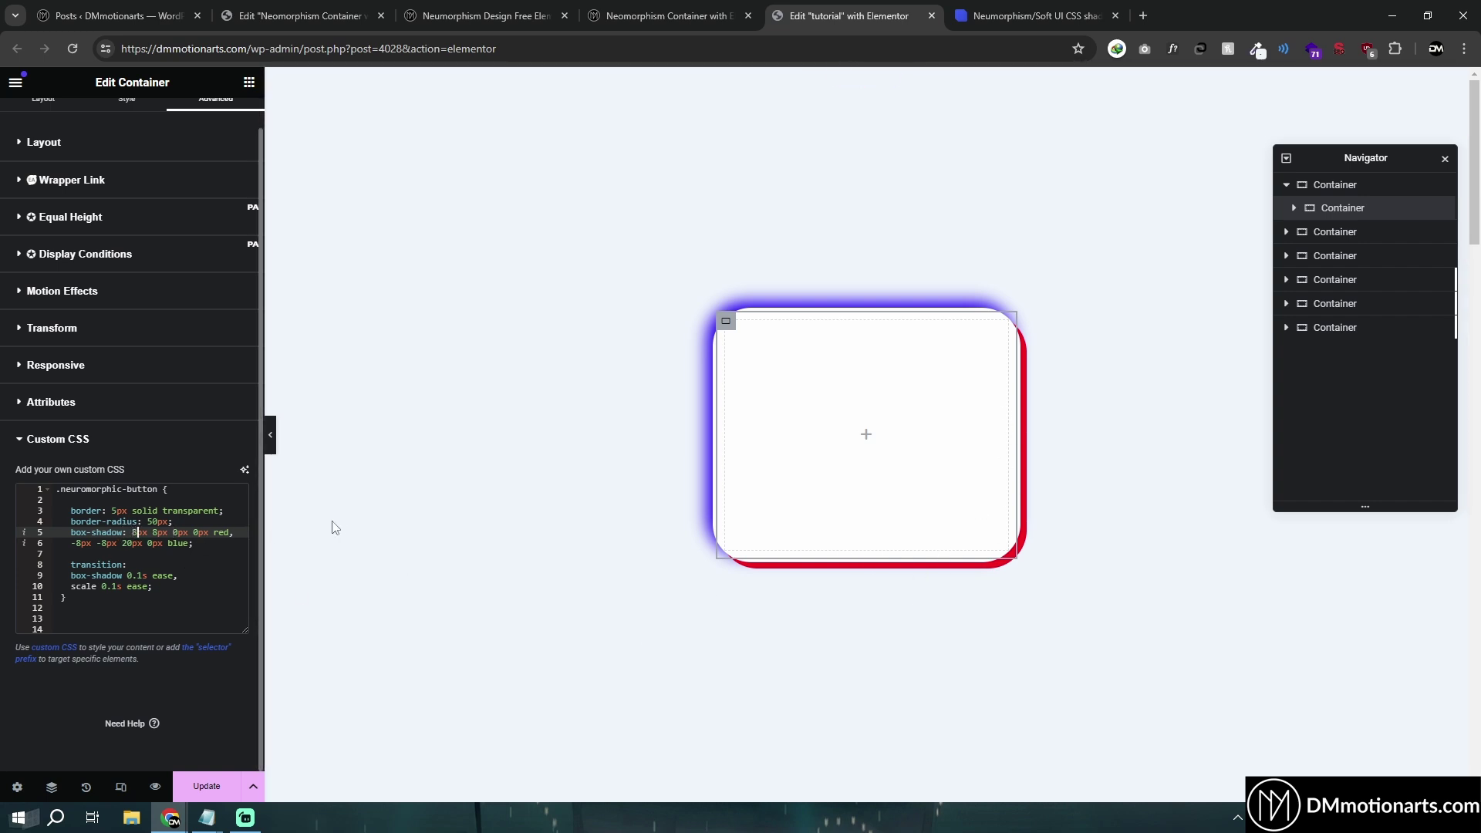
# Step: Try an 80px horizontal offset and then an 80px vertical offset on the red box-shadow, reverting each to 8px
pyautogui.write('0')
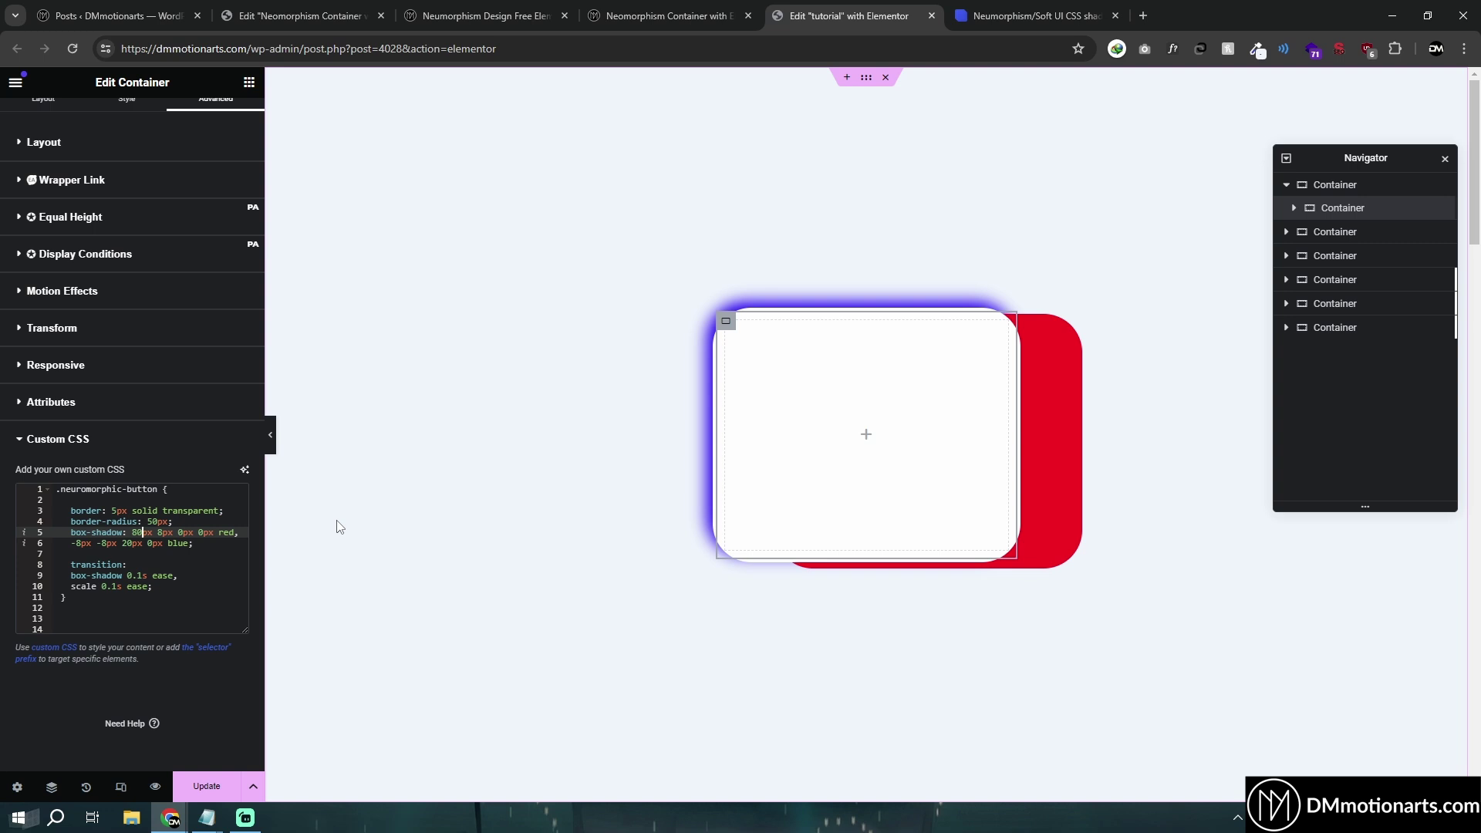
pyautogui.press('BackSpace')
pyautogui.write('0')
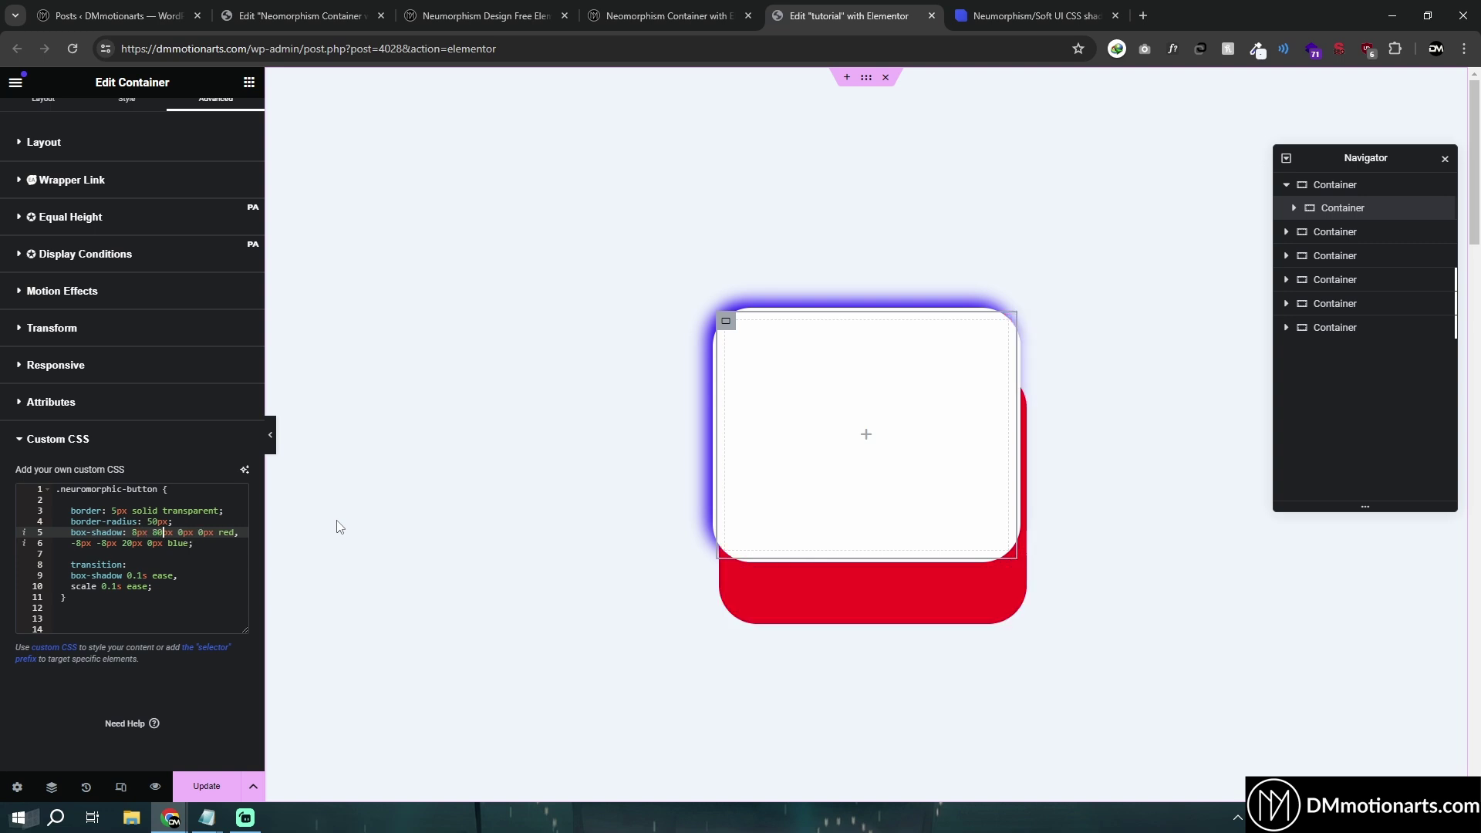
pyautogui.press('BackSpace')
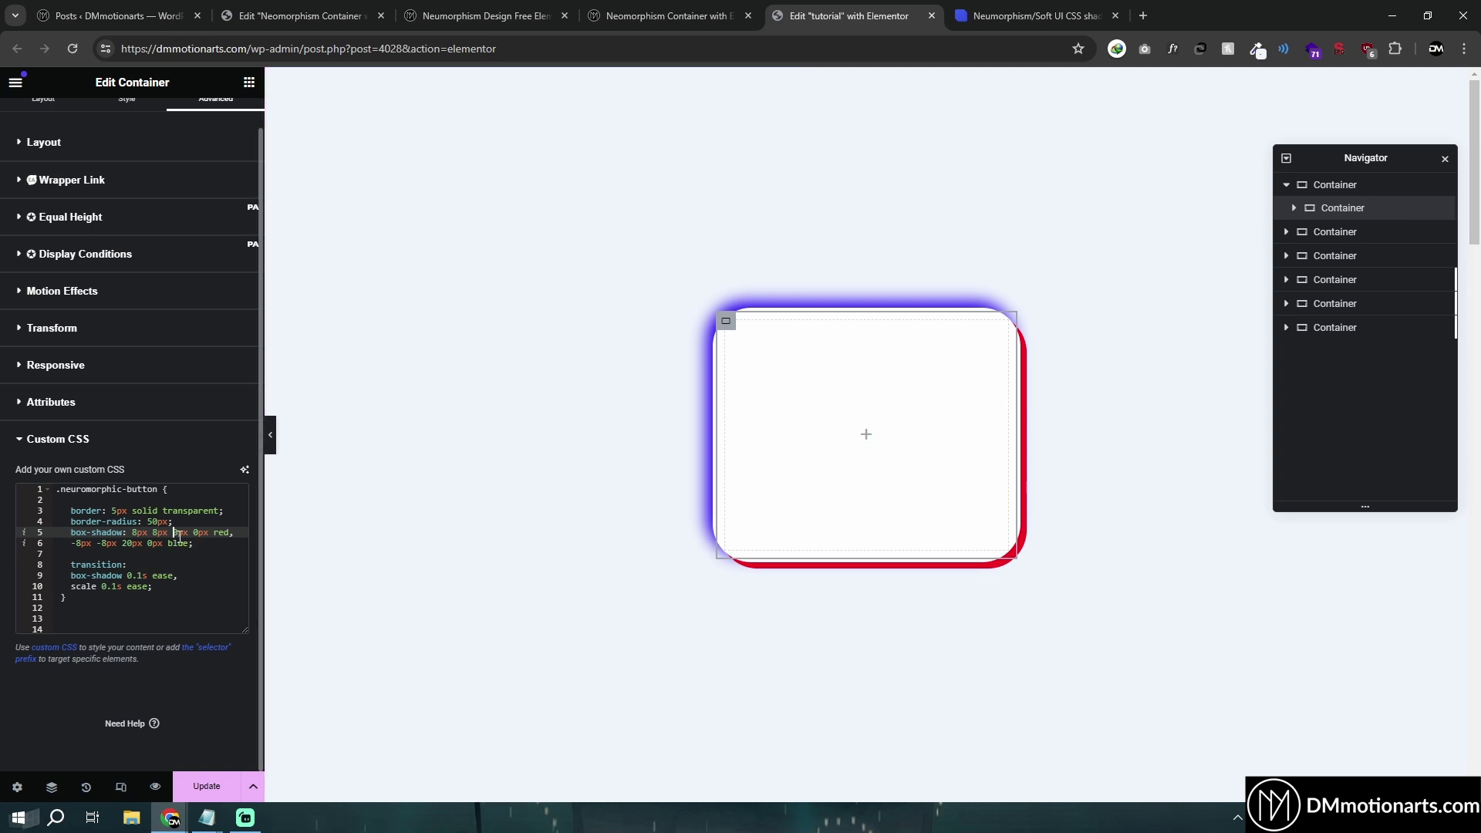
# Step: Set the red box-shadow's blur to 20px and move its values onto their own line below the box-shadow property name
pyautogui.write('2')
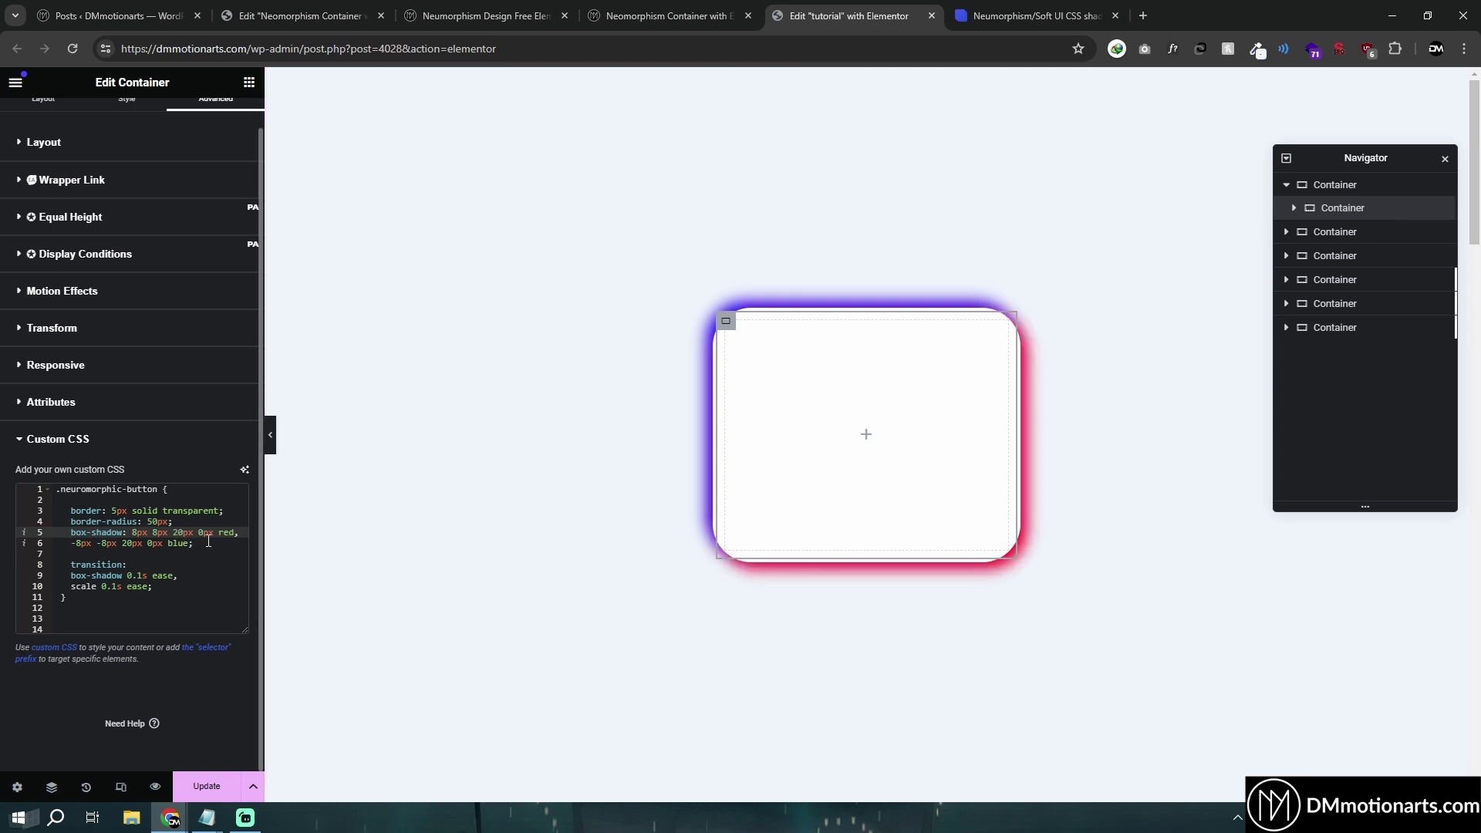
pyautogui.click(236, 538)
pyautogui.click(72, 544)
pyautogui.click(130, 533)
pyautogui.press('Return')
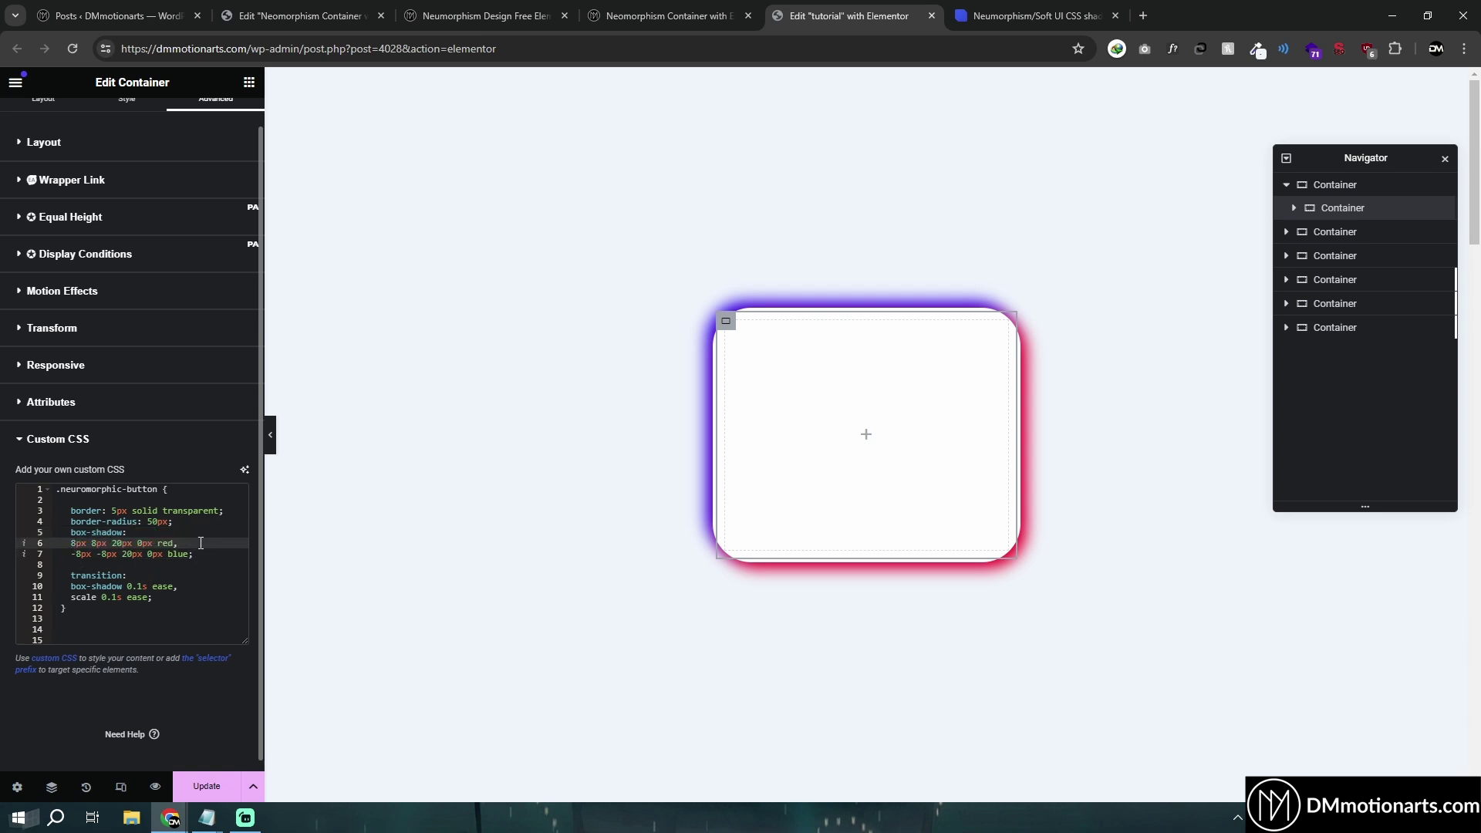
pyautogui.press('Down')
pyautogui.press('End')
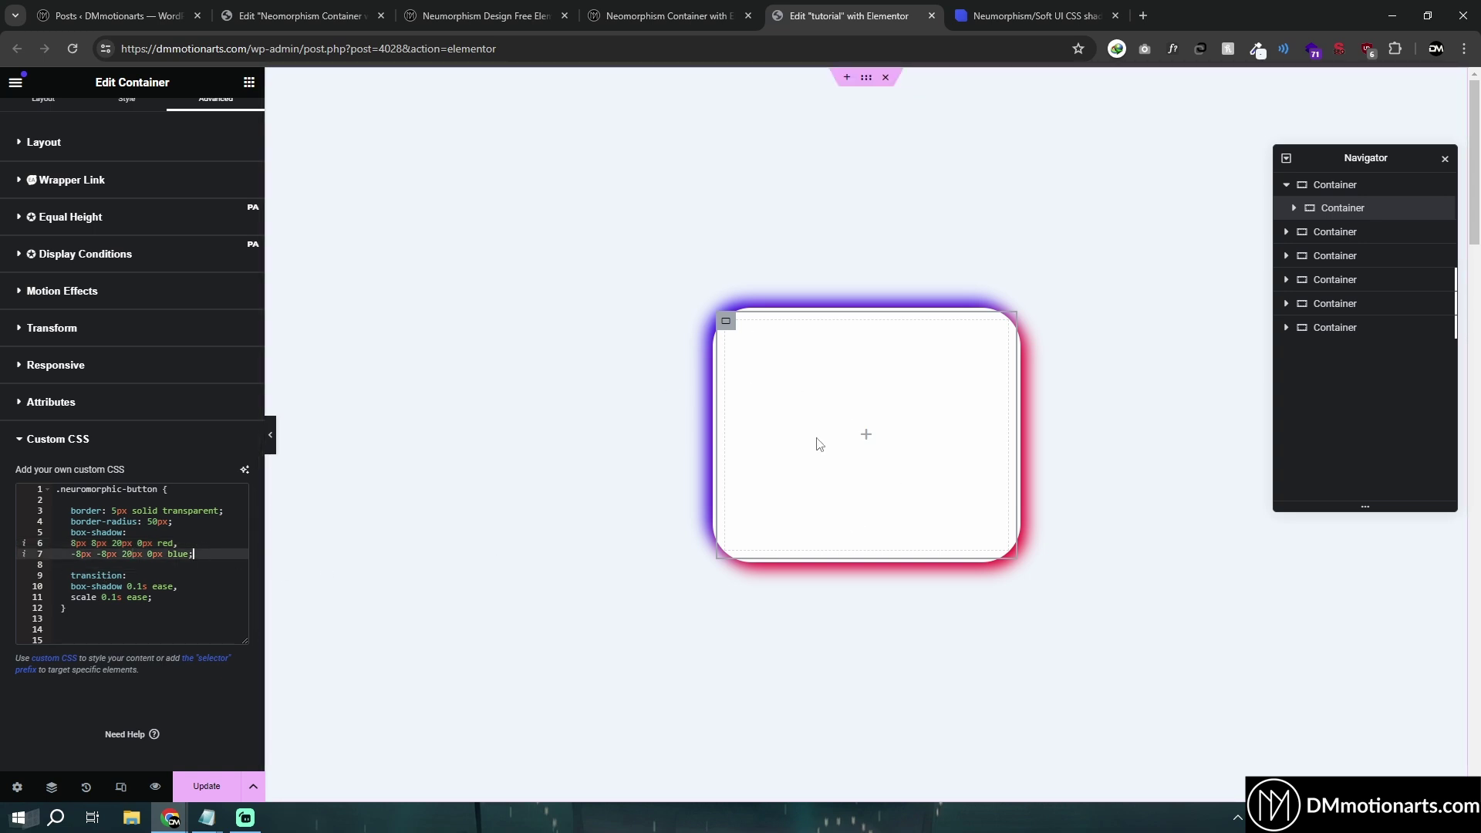
# Step: Set the blue box-shadow's blur to 0px and try -80px as its horizontal and then vertical offset, reverting each to -8px
pyautogui.click(127, 554)
pyautogui.press('BackSpace')
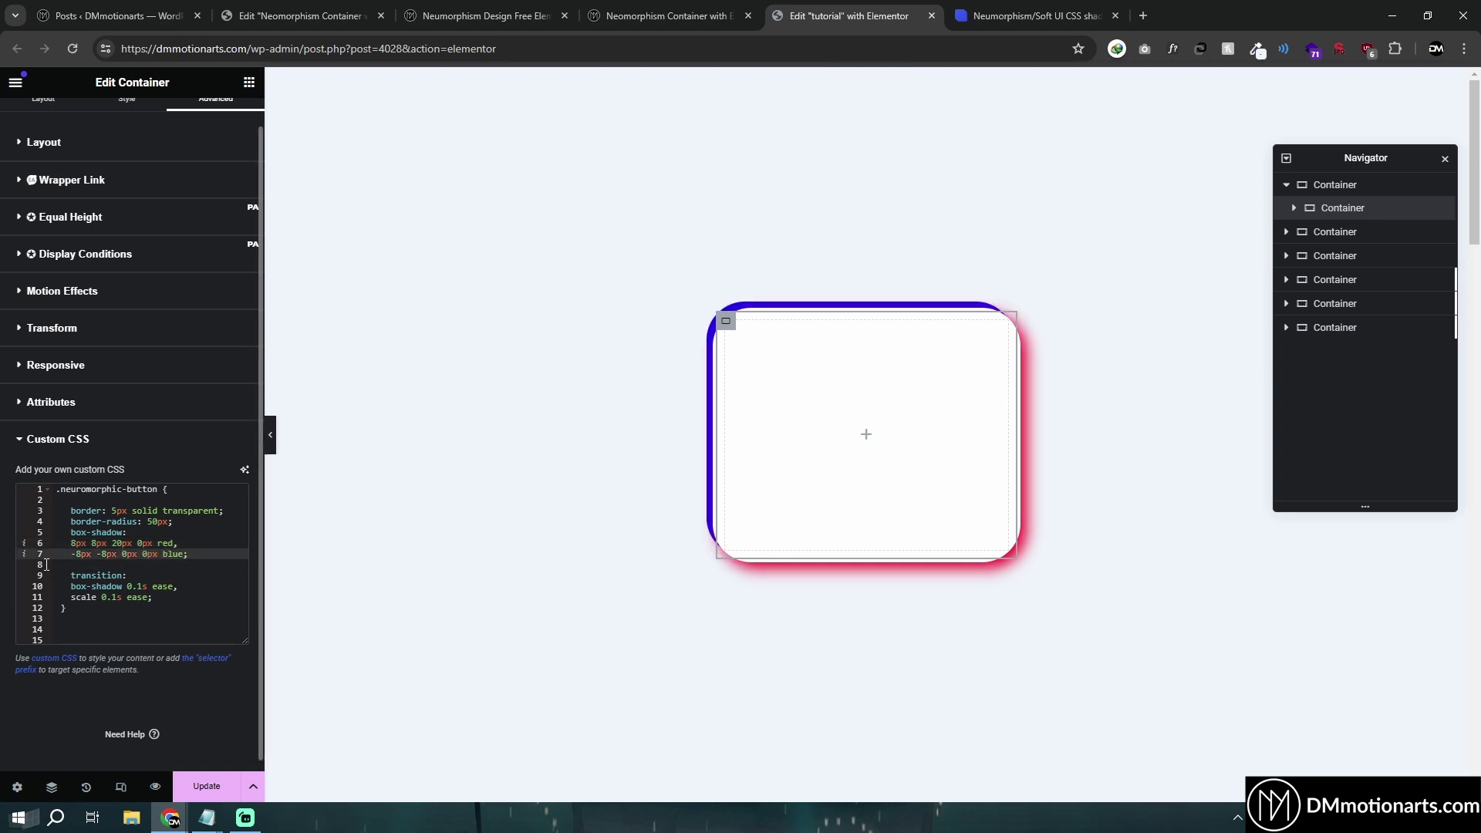
pyautogui.click(81, 554)
pyautogui.write('0')
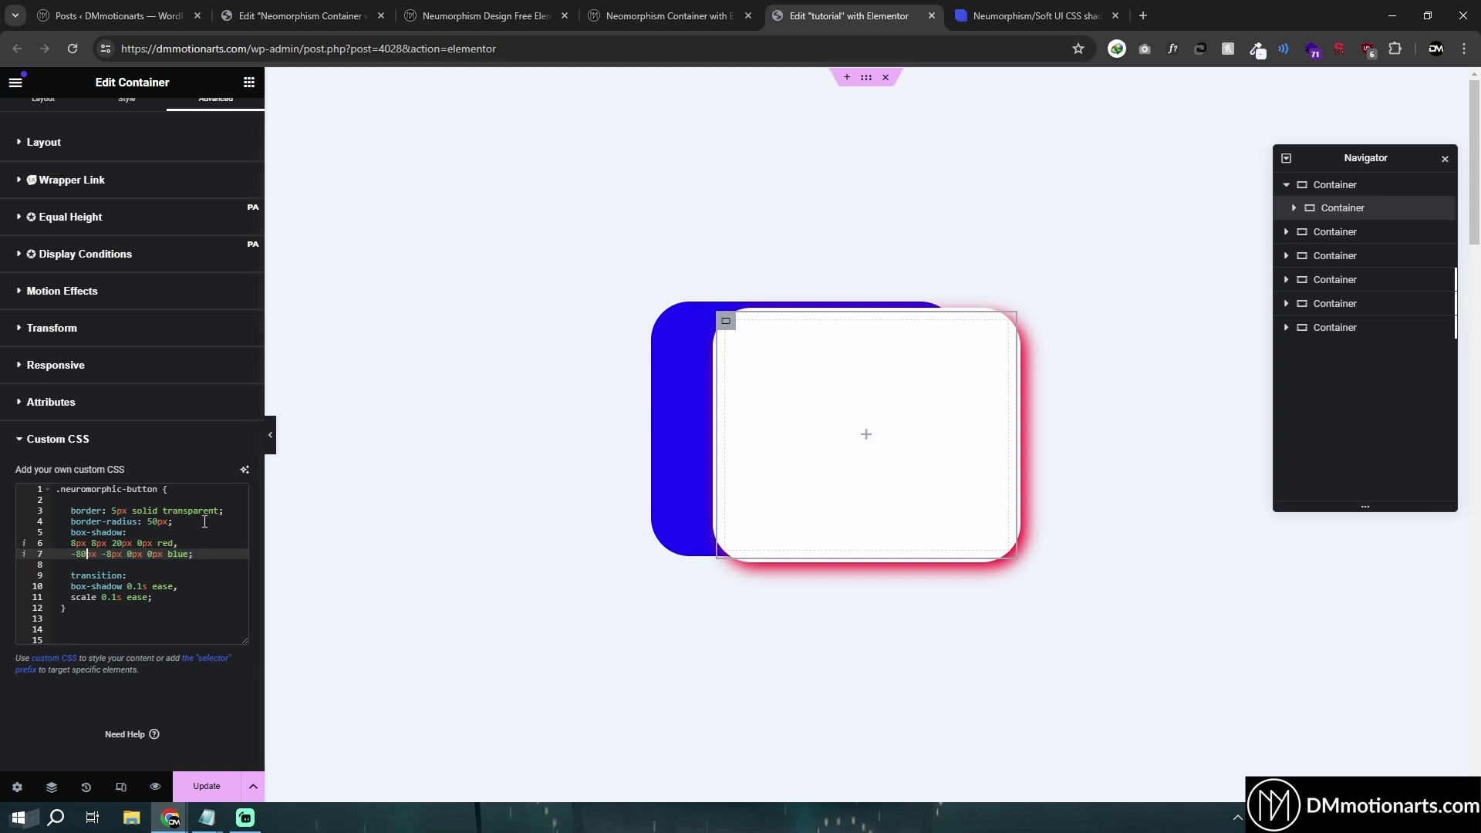
pyautogui.press('BackSpace')
pyautogui.write('0')
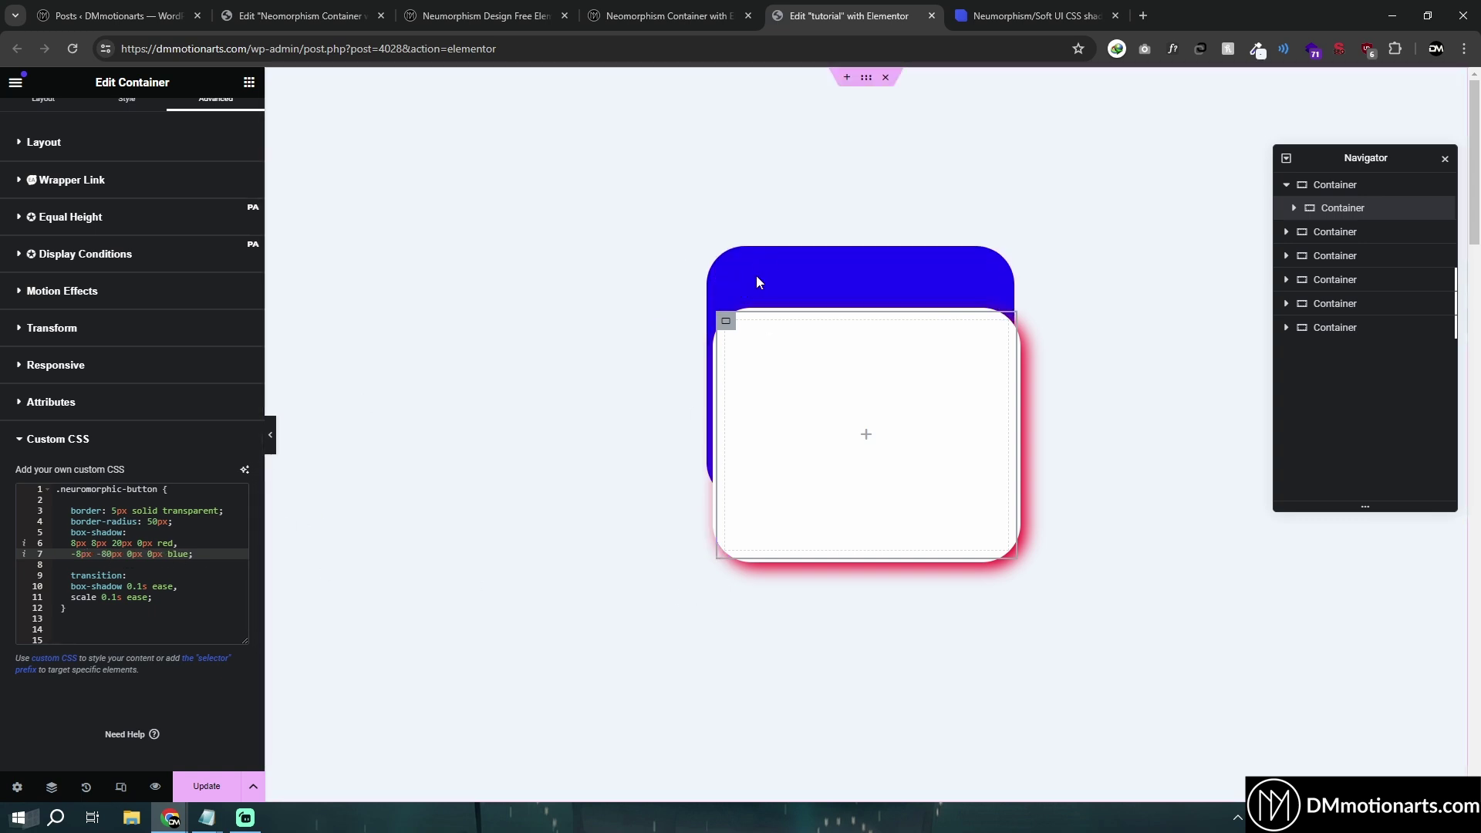
pyautogui.press('BackSpace')
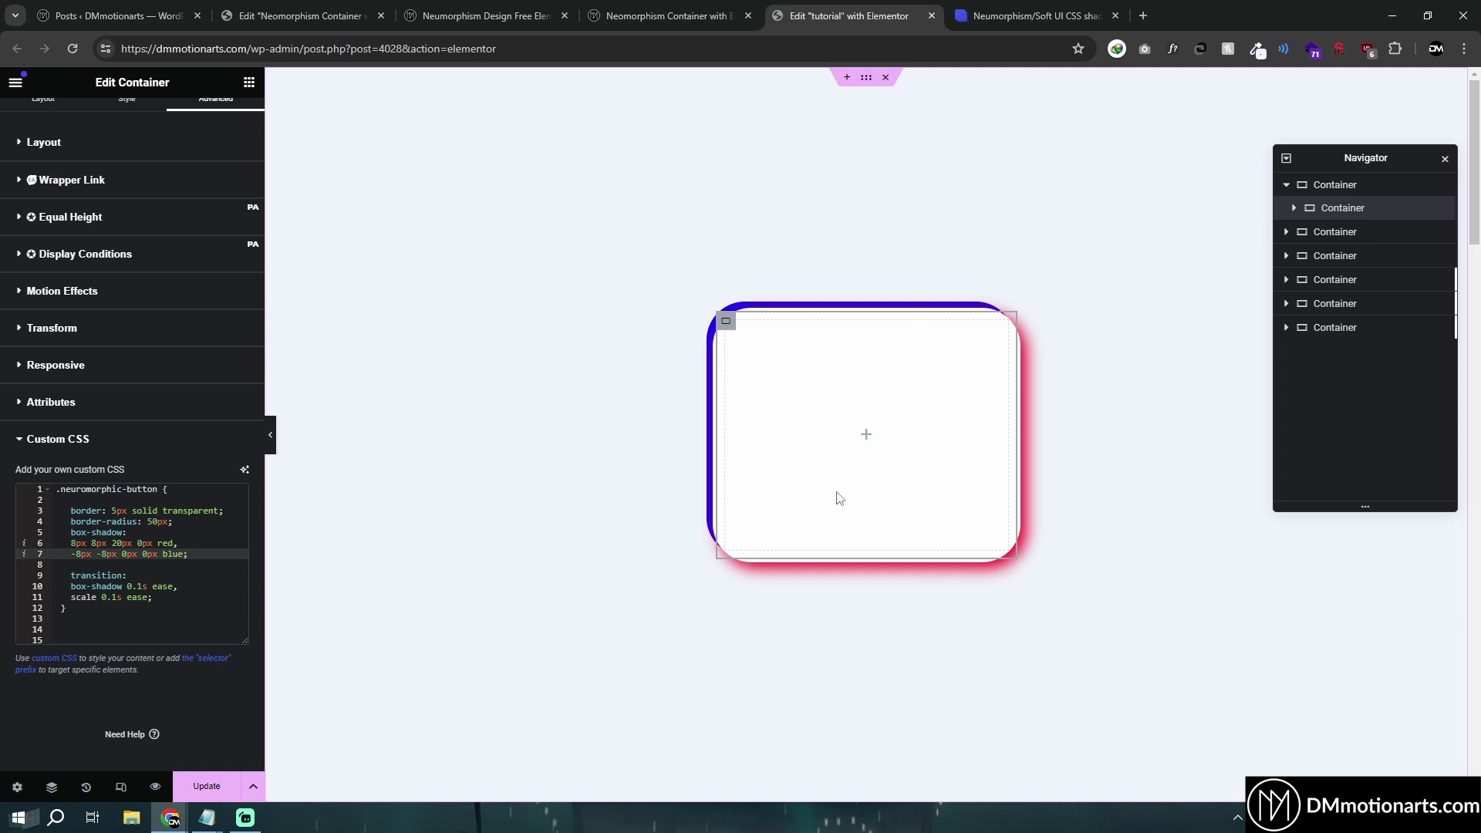
# Step: Compare the red and blue color names with the first box-shadow's rgba color and opacity values in the Notepad CSS
pyautogui.click(160, 543)
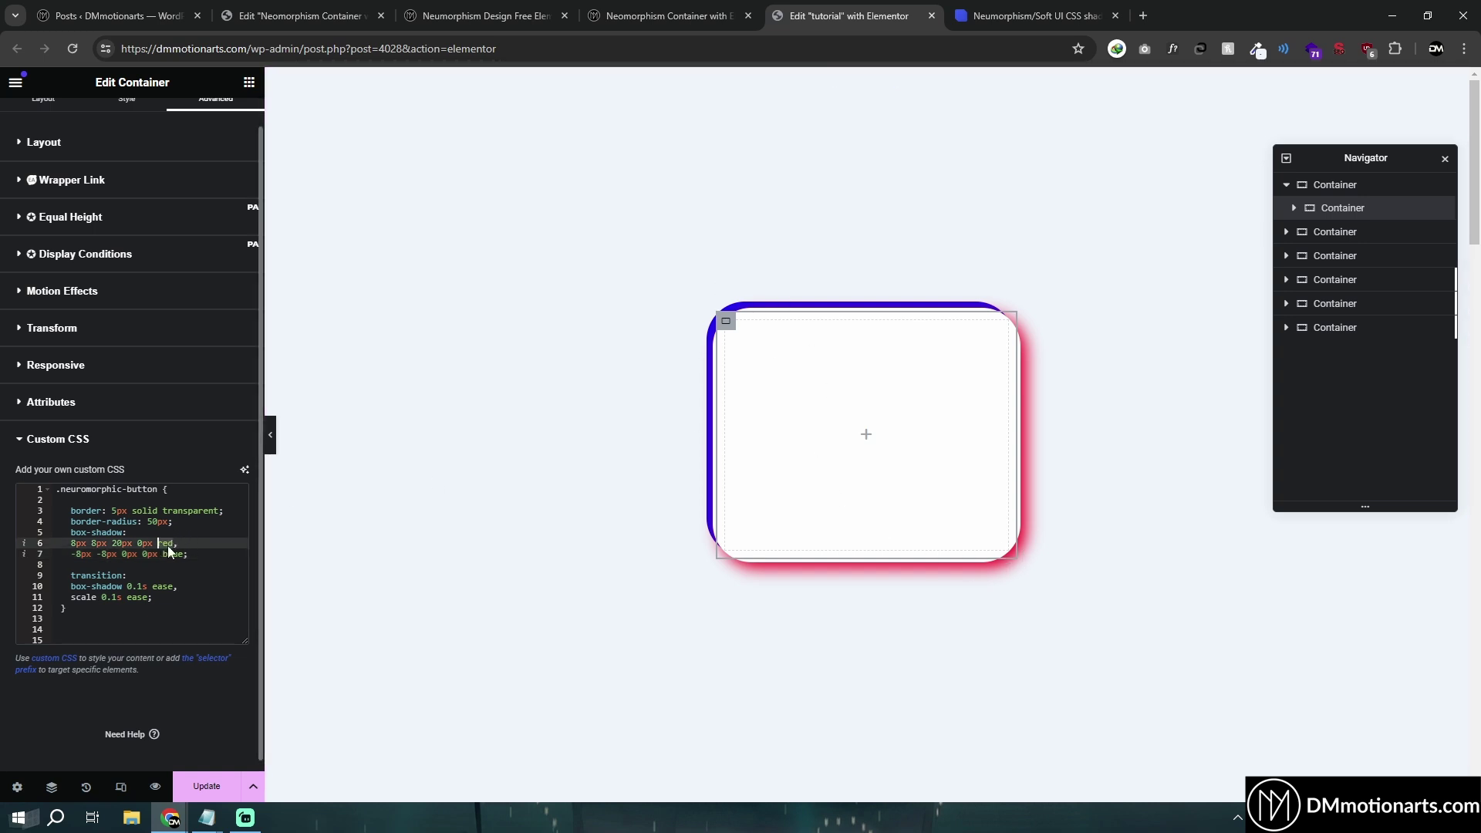
pyautogui.click(186, 554)
pyautogui.moveTo(224, 824)
pyautogui.click(291, 780)
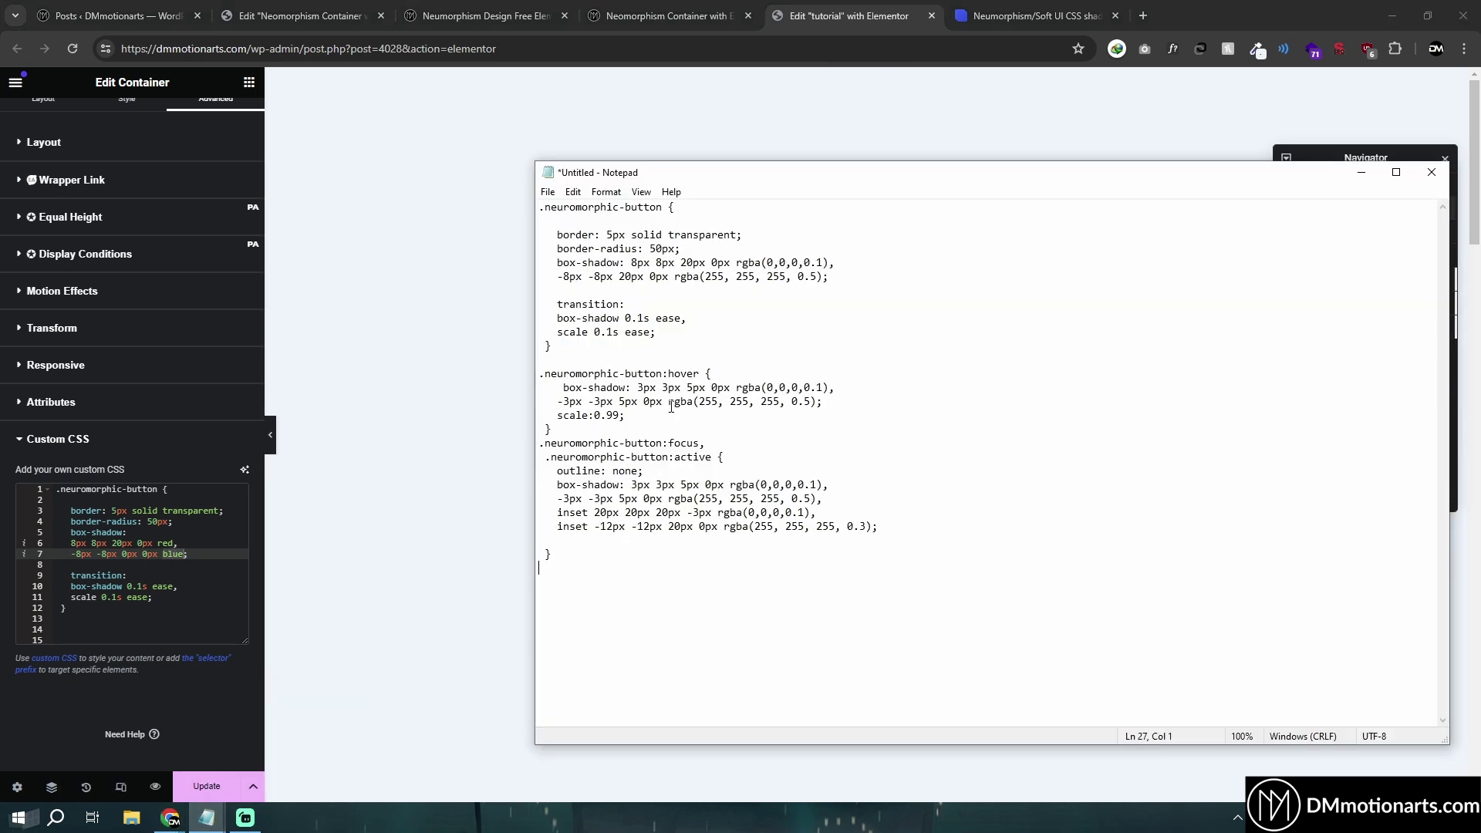
pyautogui.doubleClick(742, 263)
pyautogui.click(760, 263)
pyautogui.click(793, 263)
pyautogui.moveTo(804, 263); pyautogui.dragTo(824, 263)
pyautogui.click(825, 263)
# Step: Search Google for "hex color picker" in a new browser tab
pyautogui.click(1145, 8)
pyautogui.write('hex color')
pyautogui.press('Return')
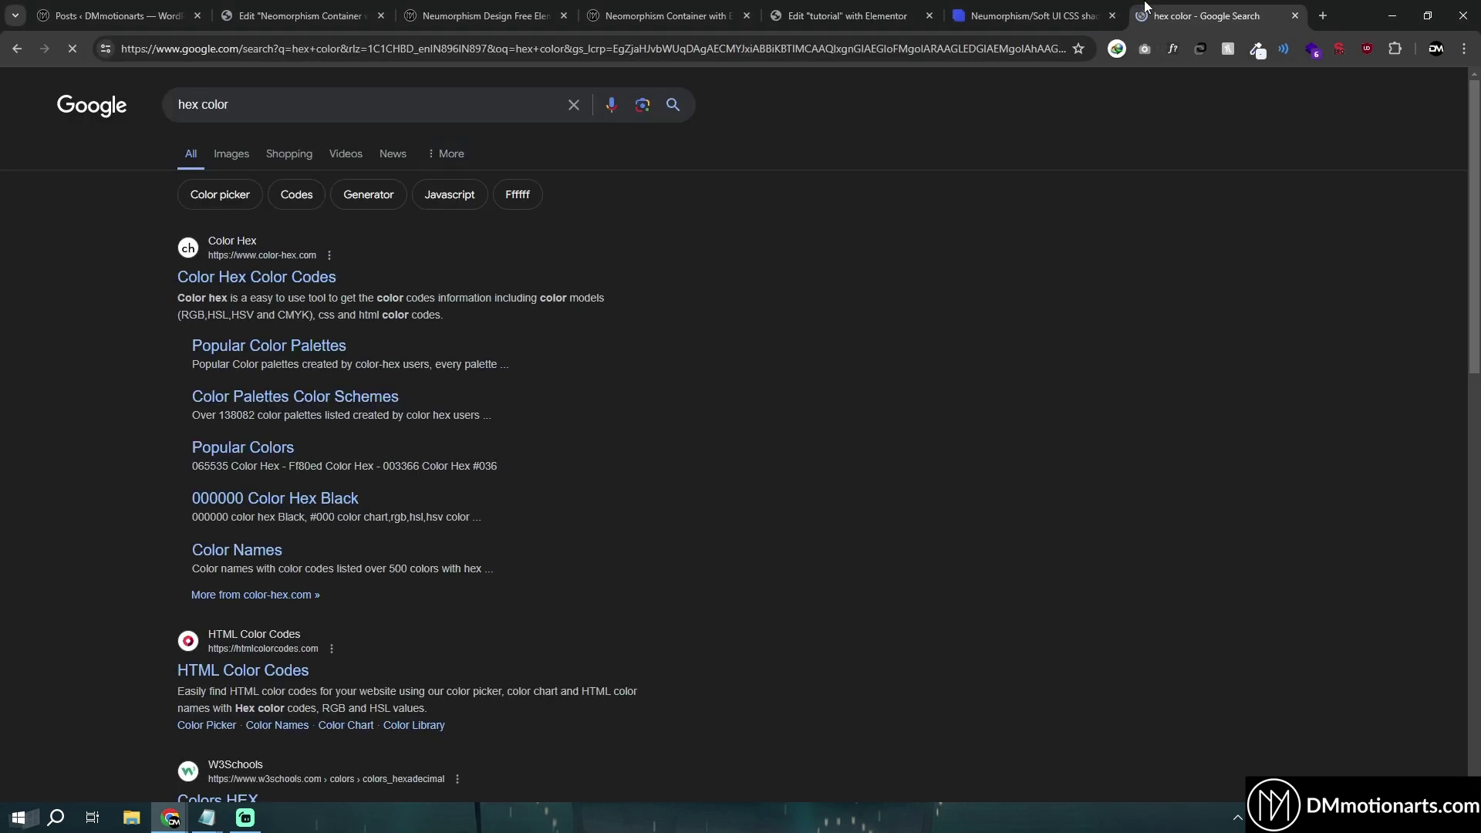
pyautogui.click(472, 114)
pyautogui.write('picker')
pyautogui.press('Return')
pyautogui.moveTo(179, 255); pyautogui.dragTo(299, 250)
pyautogui.click(299, 250)
pyautogui.click(232, 104)
pyautogui.click(22, 247)
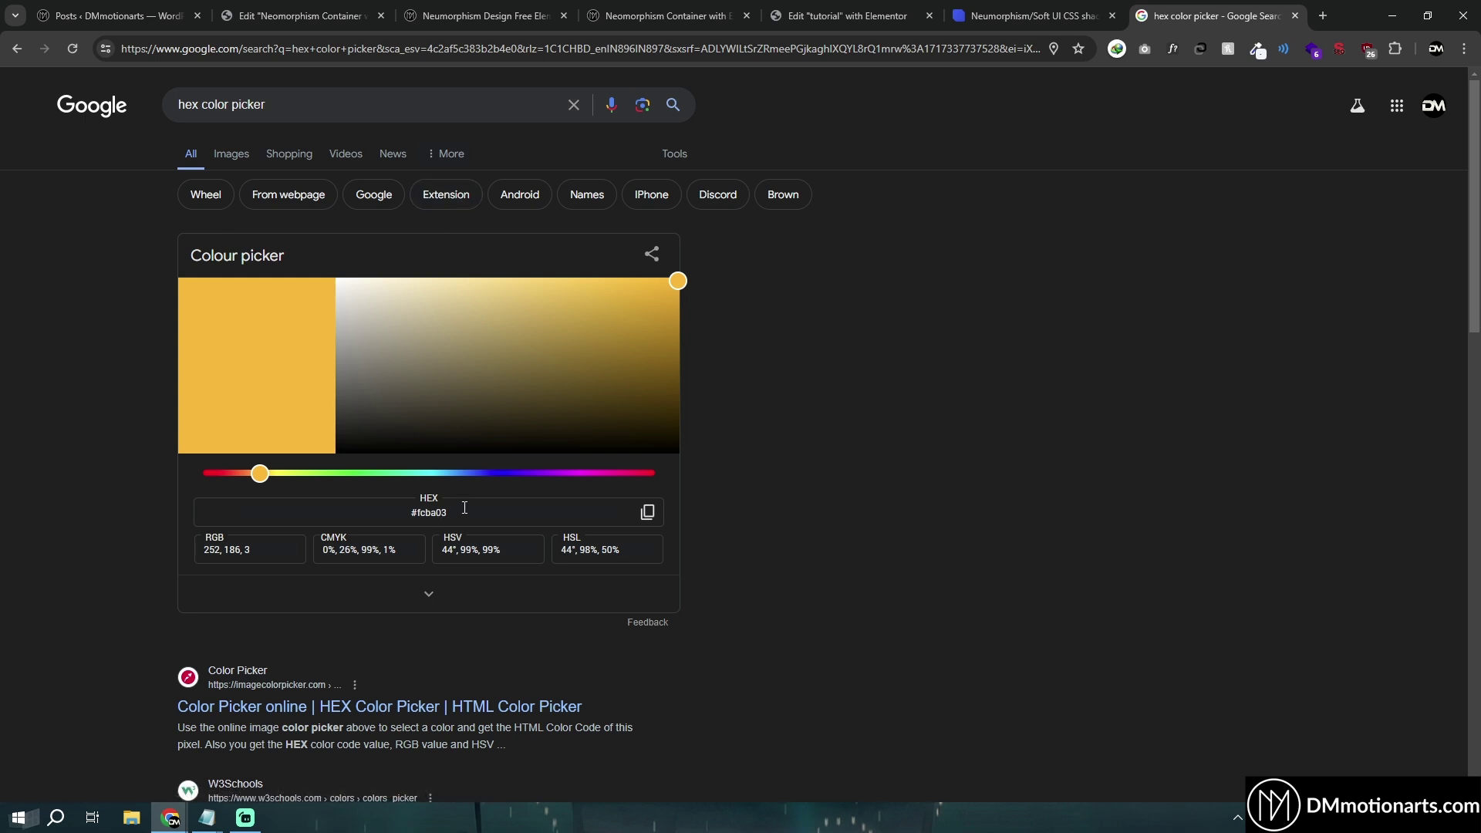
# Step: Examine the HEX, RGB, CMYK and HSL codes of the yellow color in the Google colour picker
pyautogui.click(665, 296)
pyautogui.click(676, 284)
pyautogui.moveTo(434, 519); pyautogui.dragTo(410, 513)
pyautogui.moveTo(207, 550); pyautogui.dragTo(235, 554)
pyautogui.moveTo(328, 550); pyautogui.dragTo(411, 553)
pyautogui.moveTo(562, 550); pyautogui.dragTo(610, 551)
pyautogui.click(429, 593)
pyautogui.click(430, 770)
# Step: Pick white and then black in the colour picker and examine their RGB values
pyautogui.moveTo(379, 358); pyautogui.dragTo(333, 282)
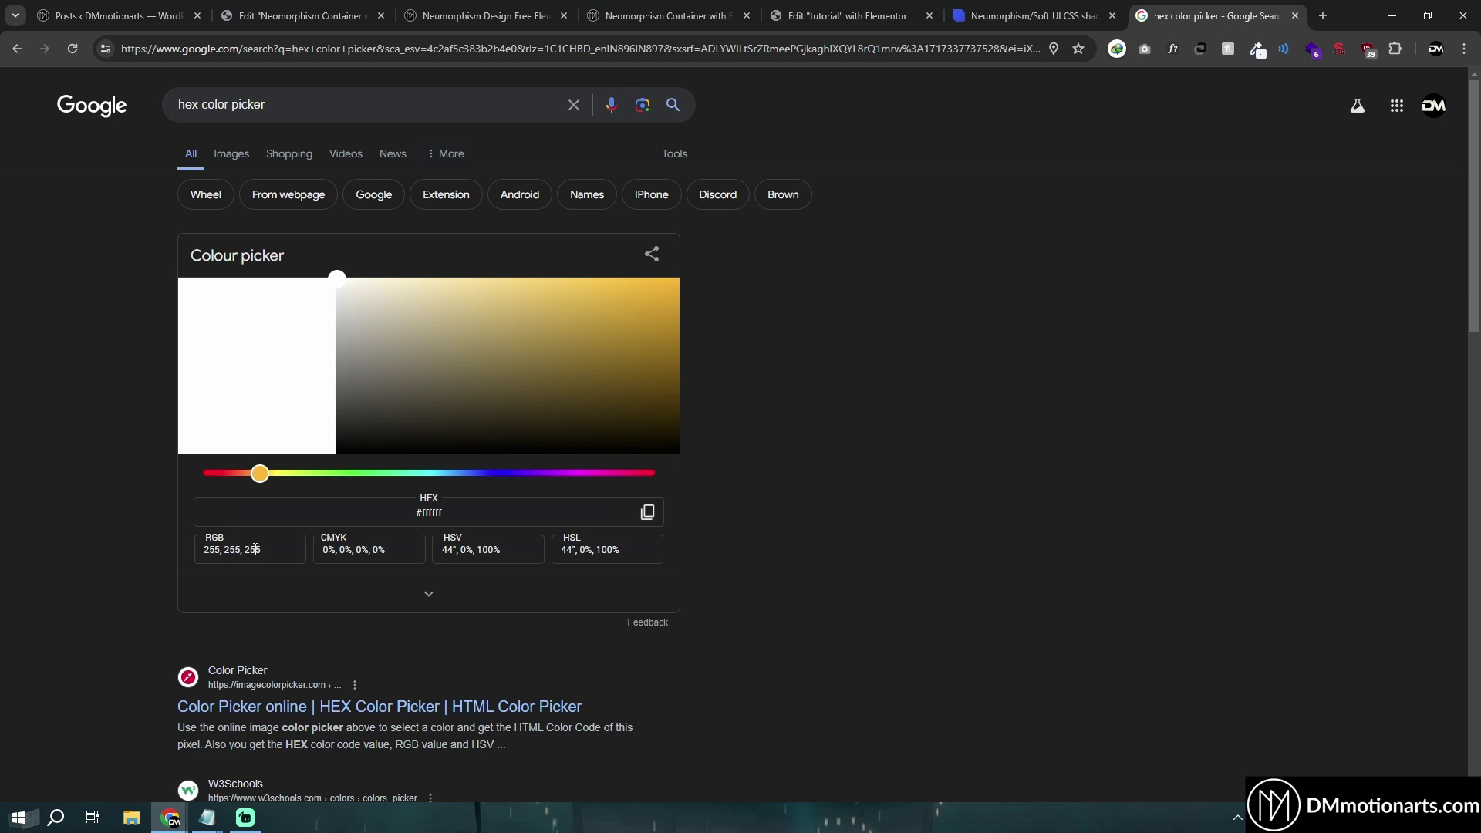
pyautogui.moveTo(394, 442); pyautogui.dragTo(337, 456)
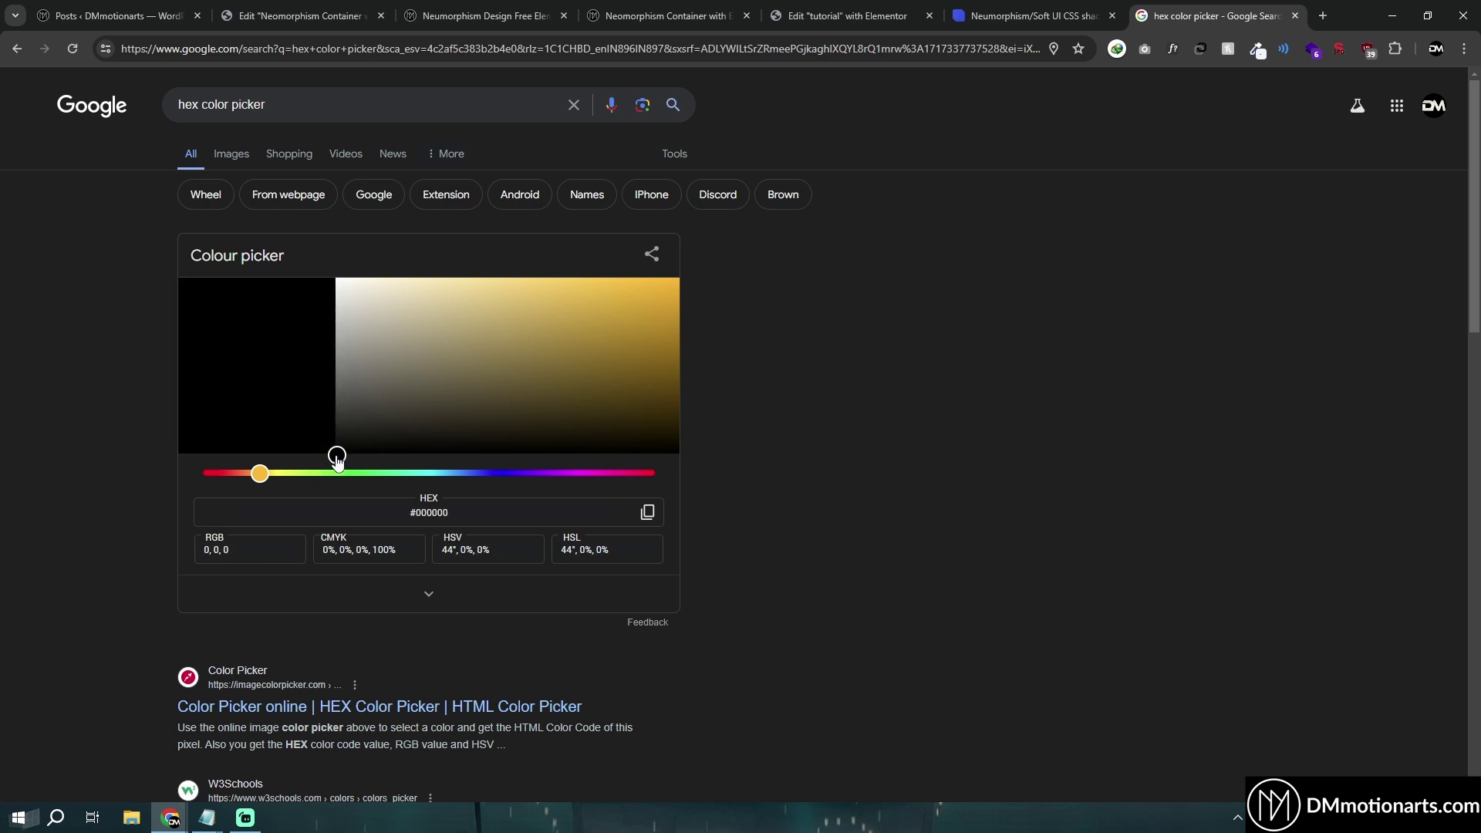
pyautogui.tripleClick(231, 551)
pyautogui.click(223, 549)
pyautogui.moveTo(545, 339); pyautogui.dragTo(230, 552)
pyautogui.press('Return')
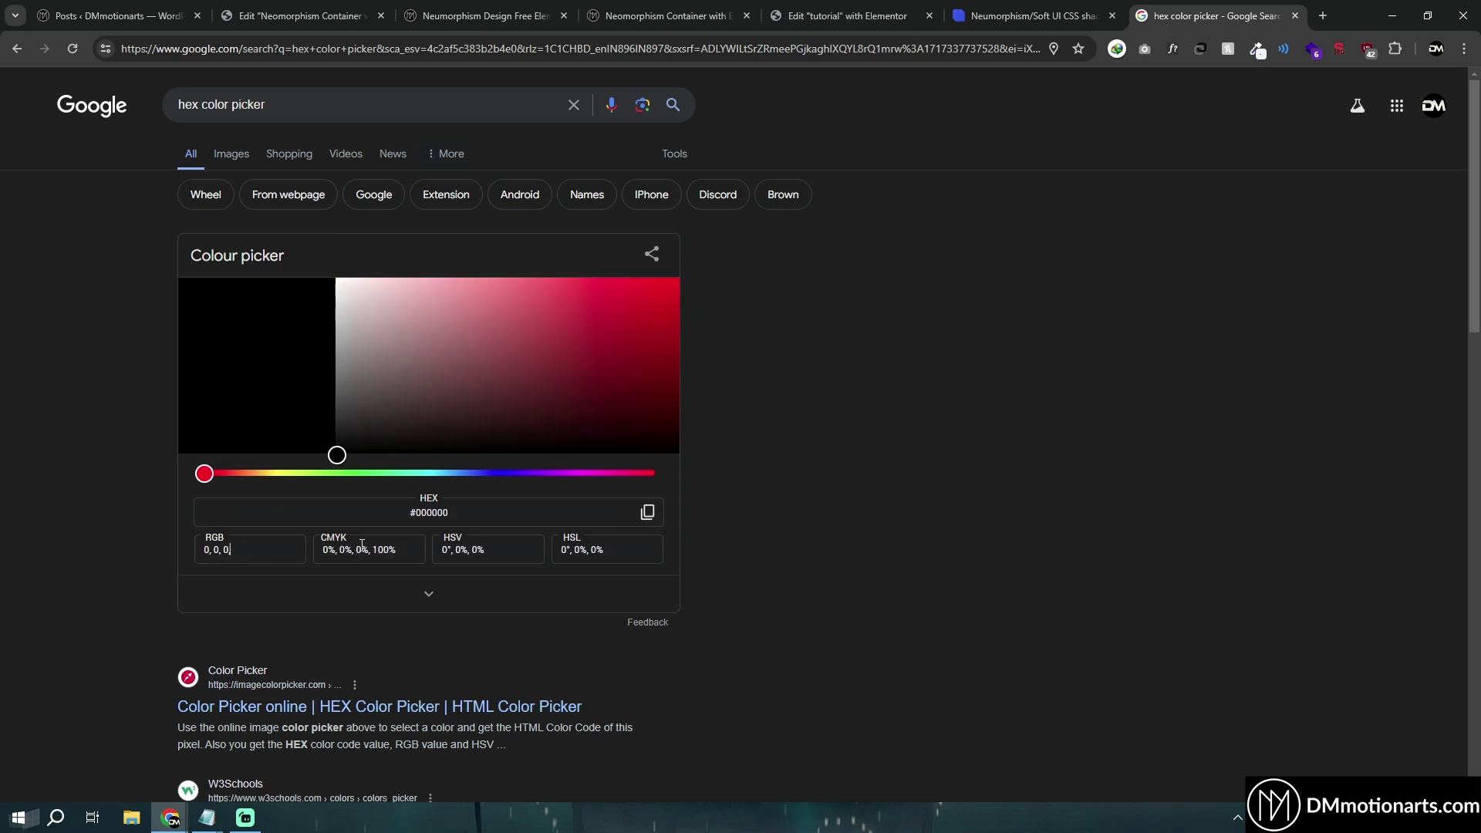
# Step: Try adding an opacity of .5 to the colour picker's RGB value, and remove it again
pyautogui.write('.5')
pyautogui.press('BackSpace')
pyautogui.press('BackSpace')
pyautogui.press('BackSpace')
pyautogui.press('BackSpace')
# Step: Replace the color red in the container's custom CSS with rgba(0,0,0,0.1) copied from the Notepad CSS
pyautogui.click(846, 15)
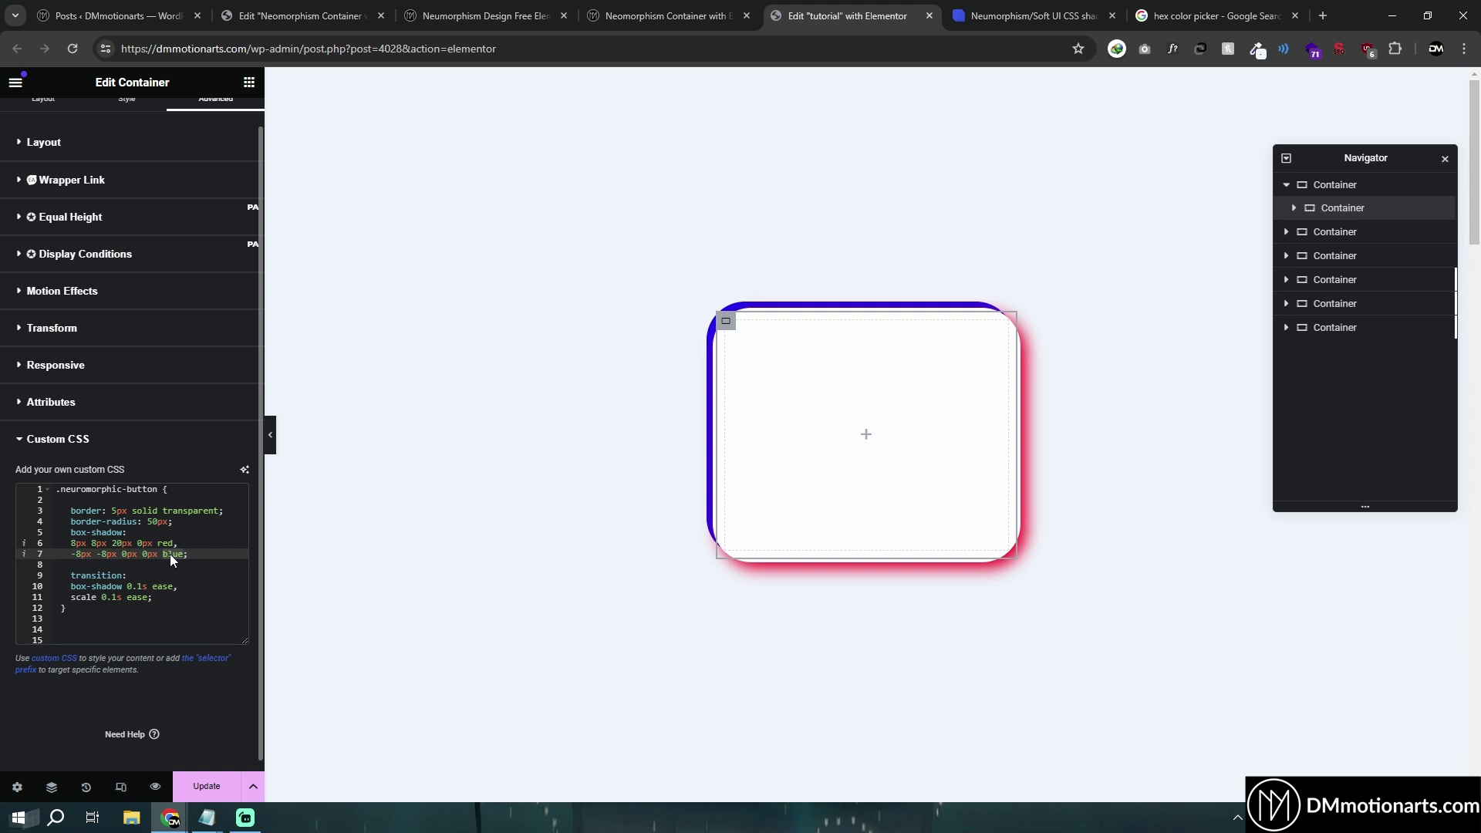
pyautogui.click(206, 817)
pyautogui.click(299, 776)
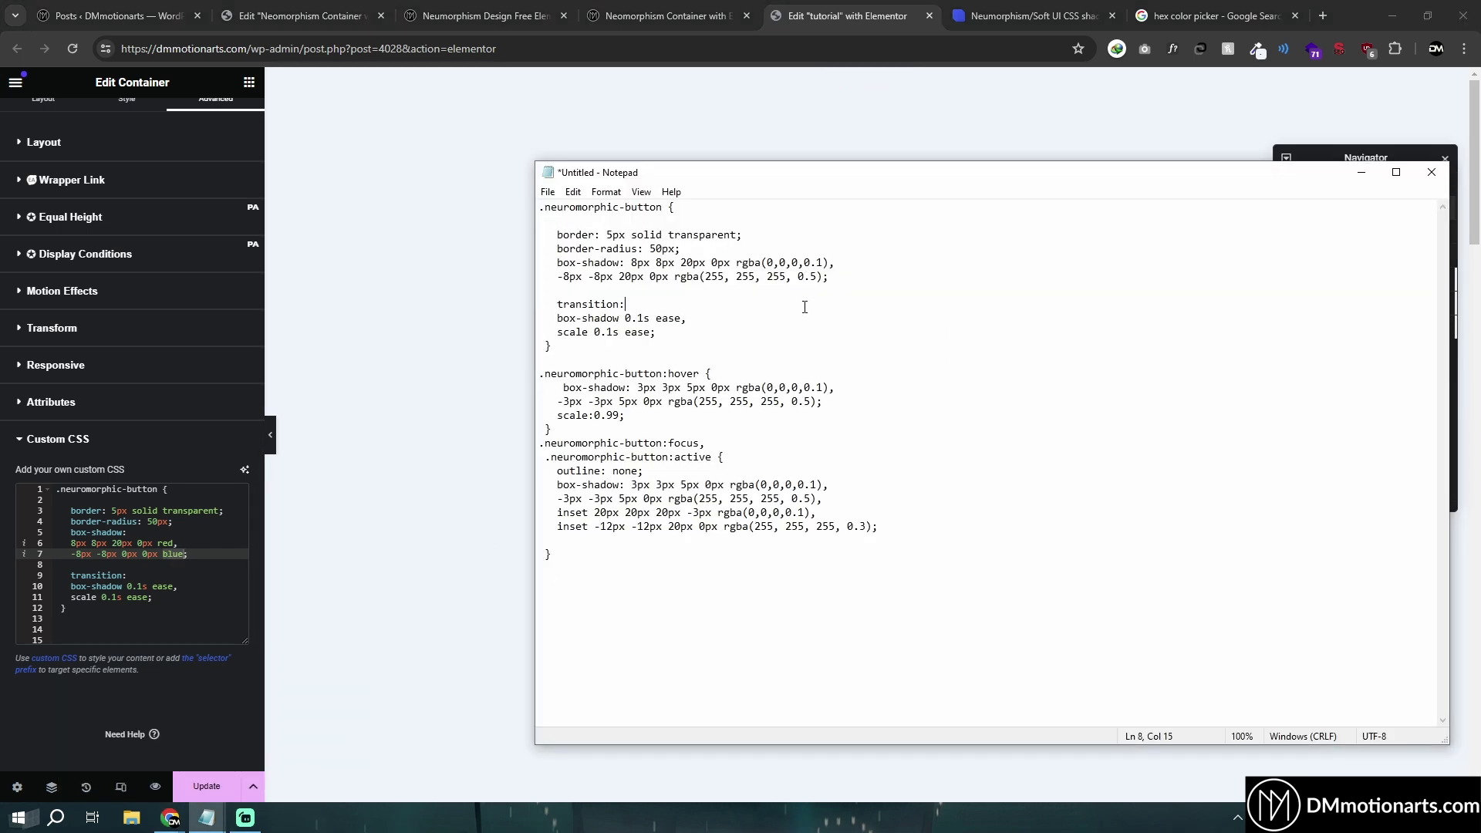
pyautogui.moveTo(736, 263); pyautogui.dragTo(831, 264)
pyautogui.hotkey('ctrl', 'c')
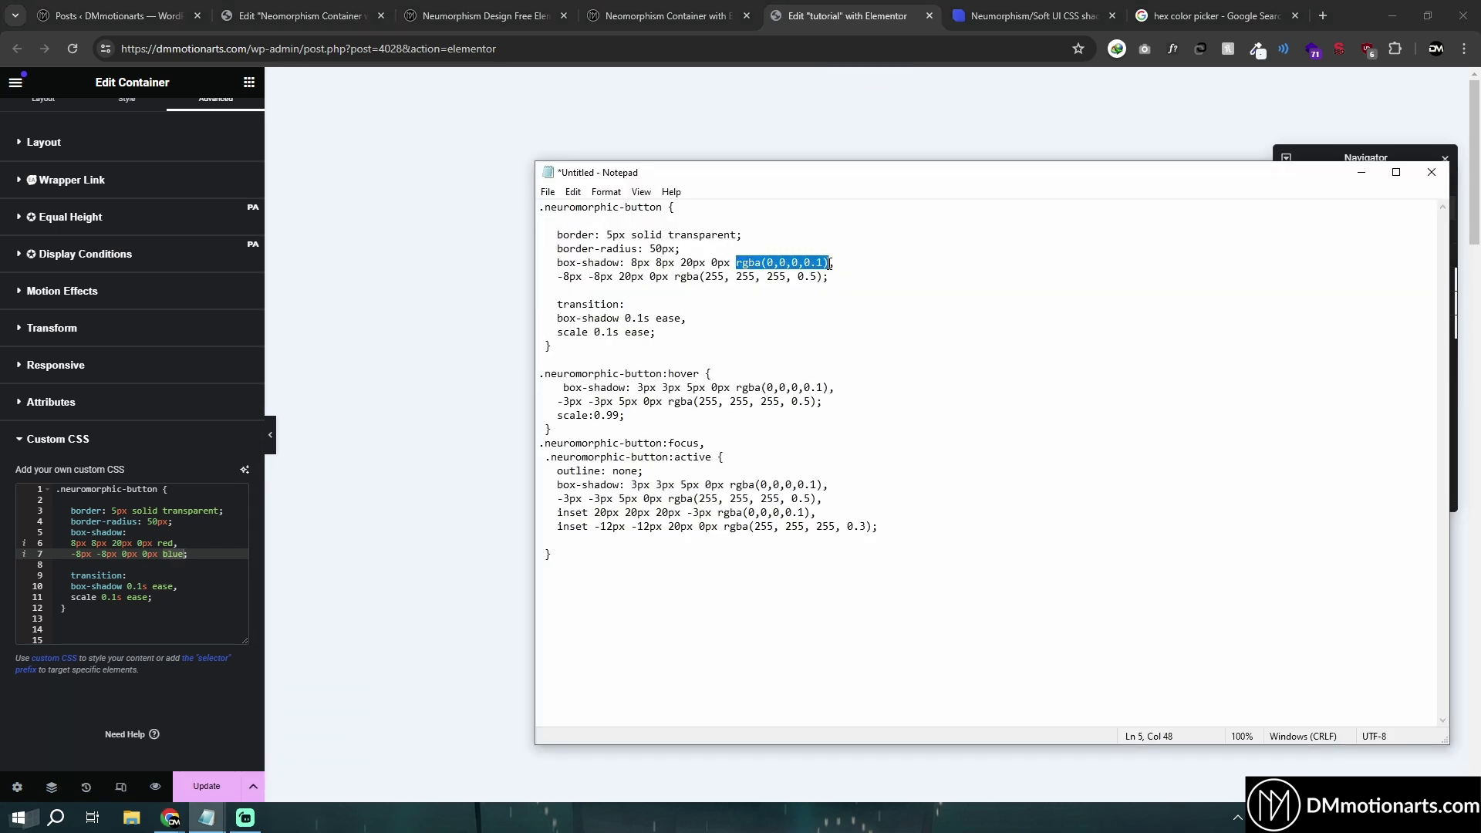
pyautogui.click(173, 543)
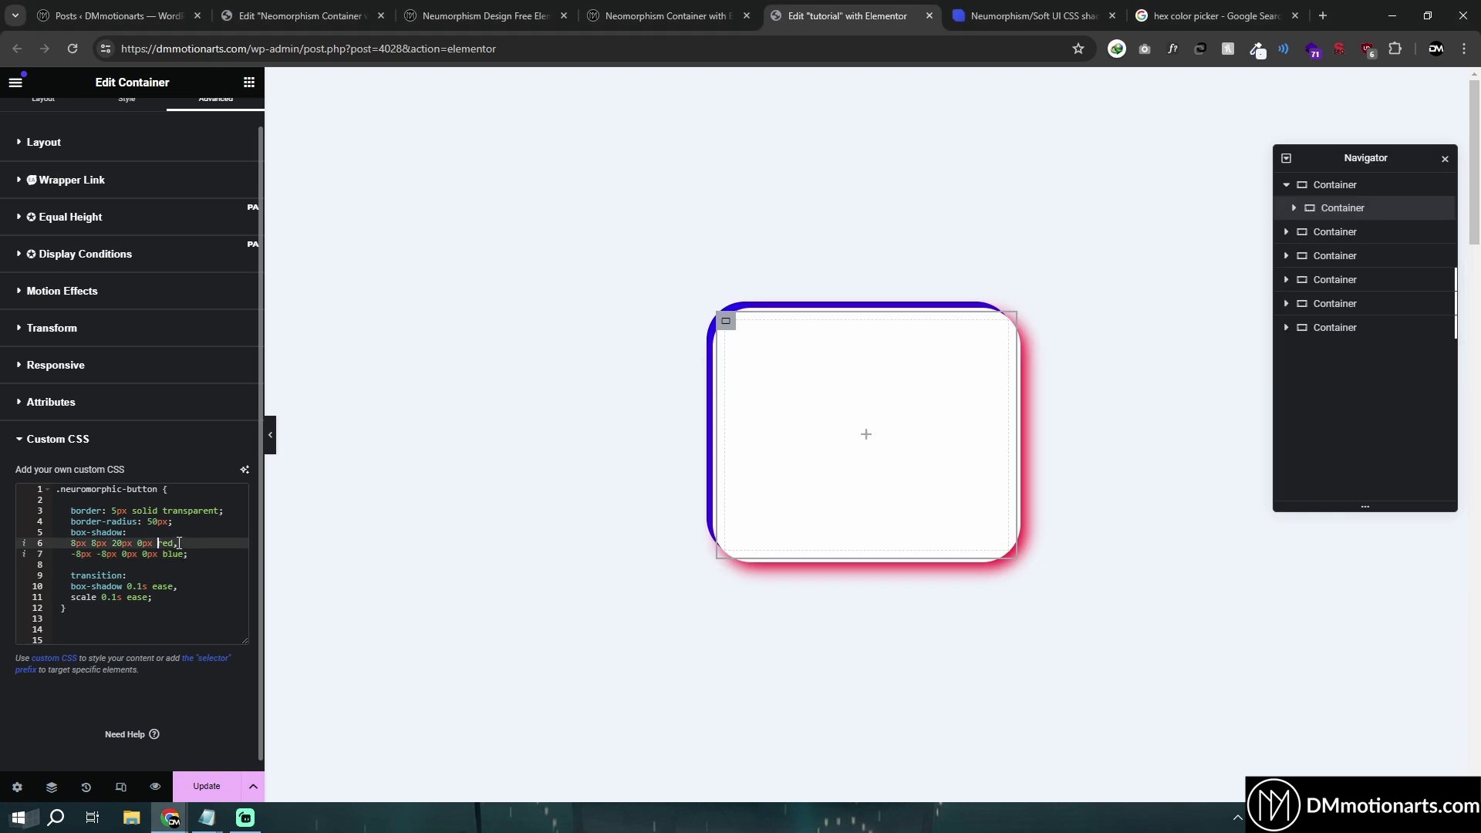
pyautogui.doubleClick(166, 543)
pyautogui.hotkey('ctrl', 'v')
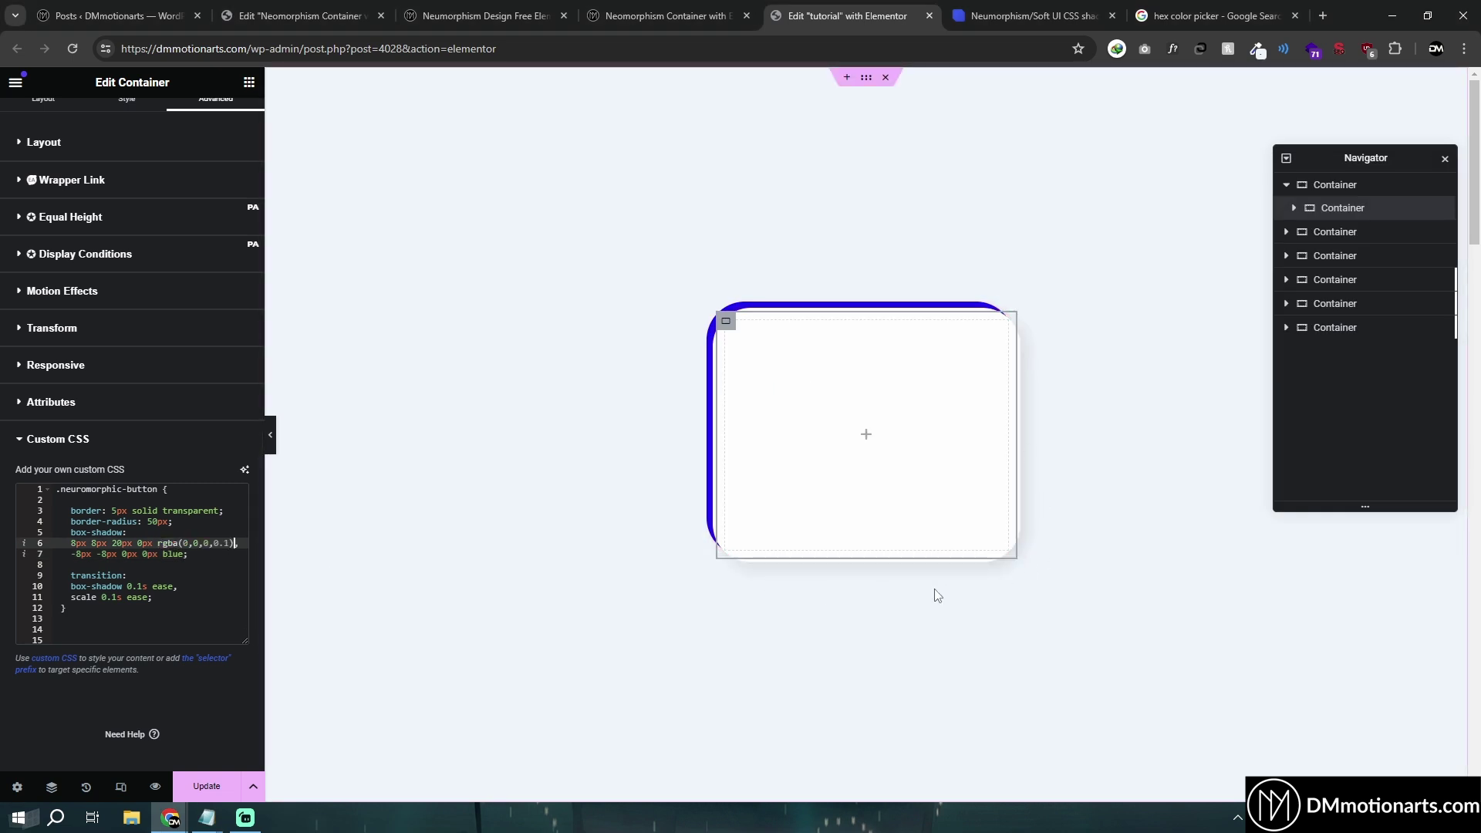
# Step: Try opacities of 1 and 0.5 in the first box-shadow's rgba color, and return it to 0.1
pyautogui.press('BackSpace')
pyautogui.press('BackSpace')
pyautogui.press('BackSpace')
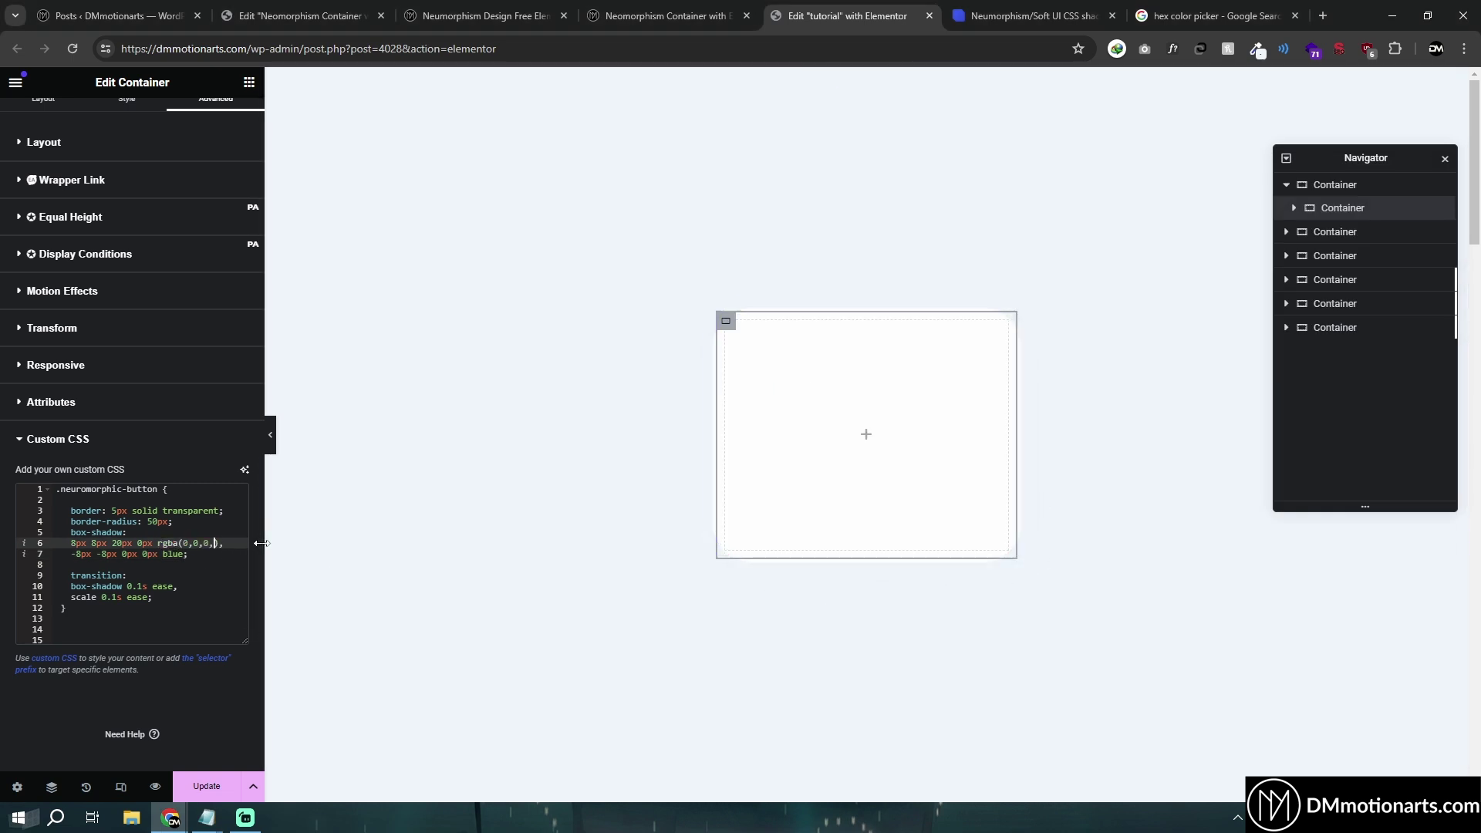
pyautogui.write('1')
pyautogui.press('BackSpace')
pyautogui.write('0.5')
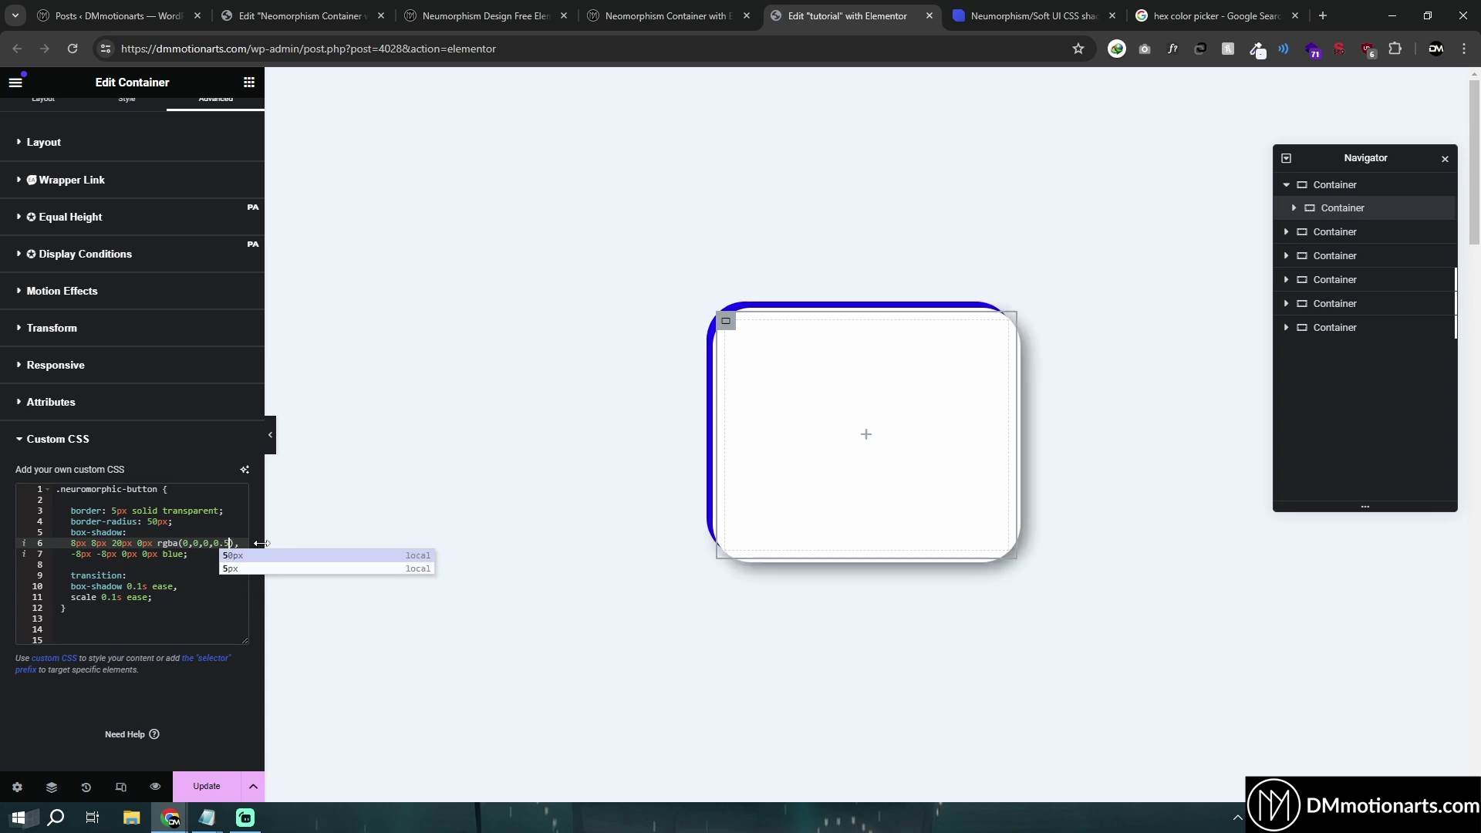
pyautogui.press('BackSpace')
pyautogui.write('1')
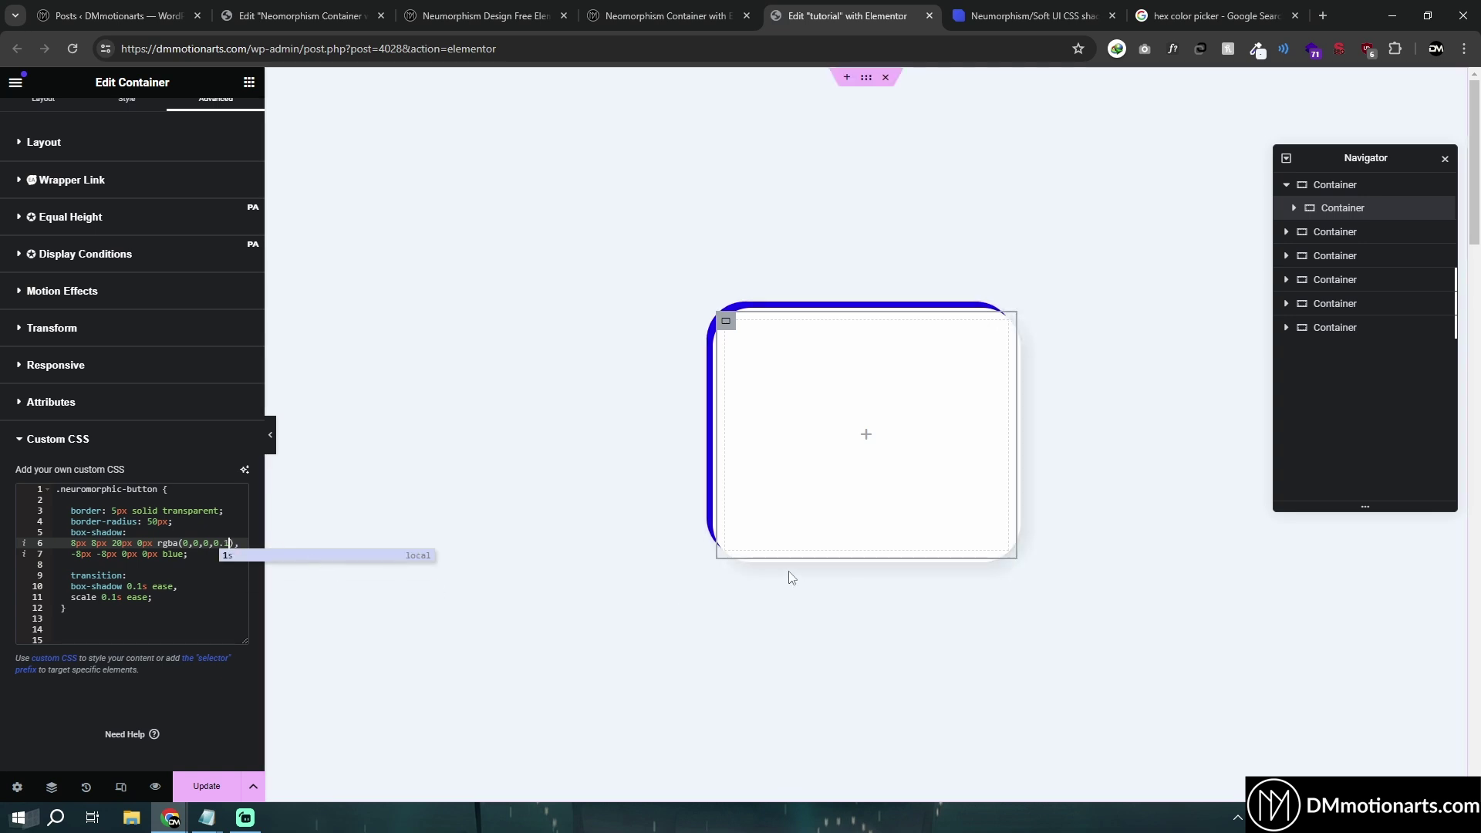
# Step: Replace the color blue in the custom CSS with rgba(255, 255, 255, 0.5) copied from the Notepad CSS
pyautogui.click(205, 543)
pyautogui.moveTo(207, 818)
pyautogui.click(280, 760)
pyautogui.moveTo(676, 277); pyautogui.dragTo(825, 277)
pyautogui.hotkey('ctrl', 'c')
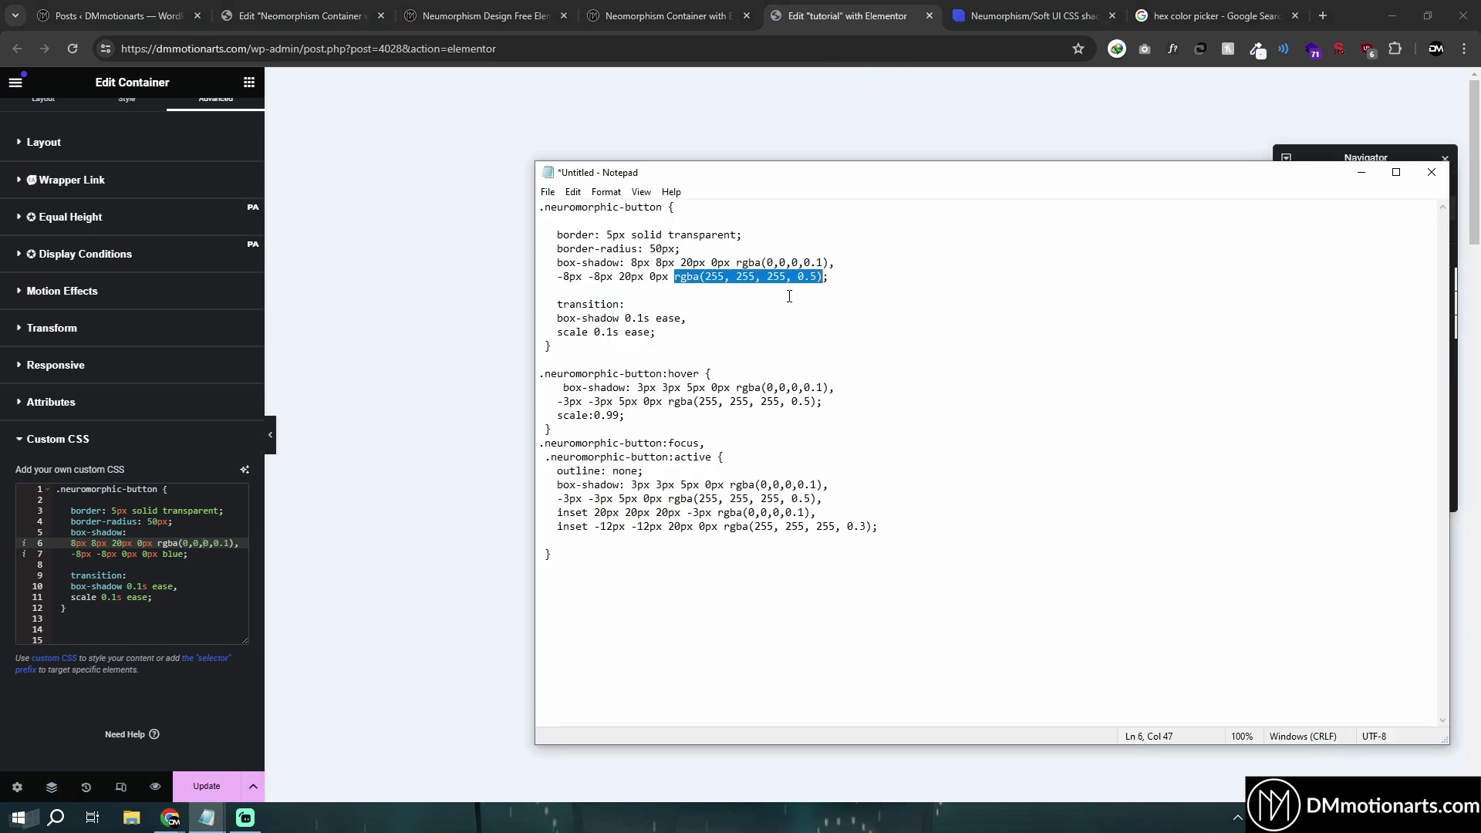
pyautogui.click(164, 554)
pyautogui.doubleClick(181, 556)
pyautogui.hotkey('ctrl', 'v')
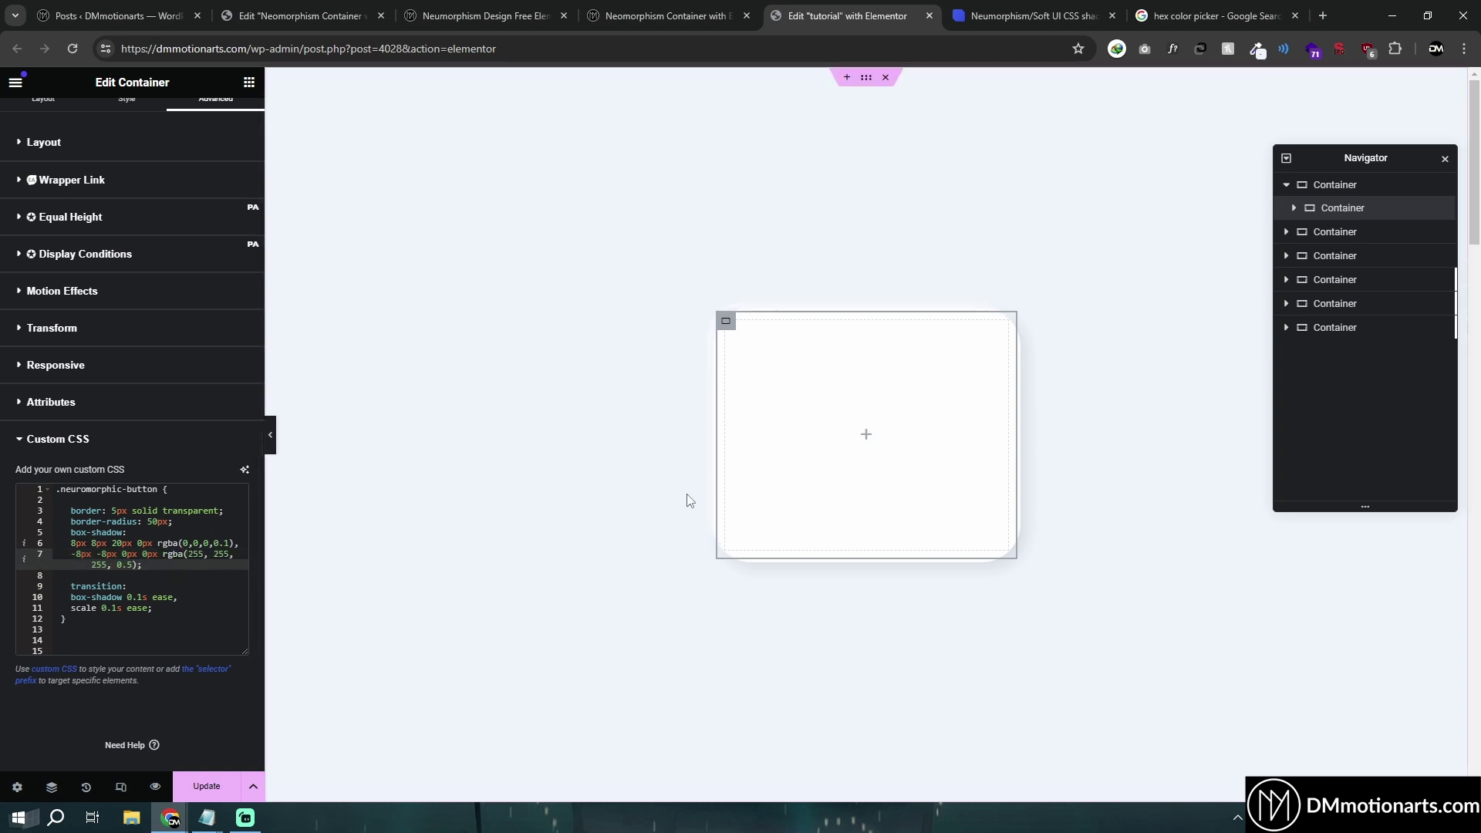
# Step: Change the outer container's background to a near-black color
pyautogui.click(866, 85)
pyautogui.click(127, 119)
pyautogui.click(240, 274)
pyautogui.click(150, 442)
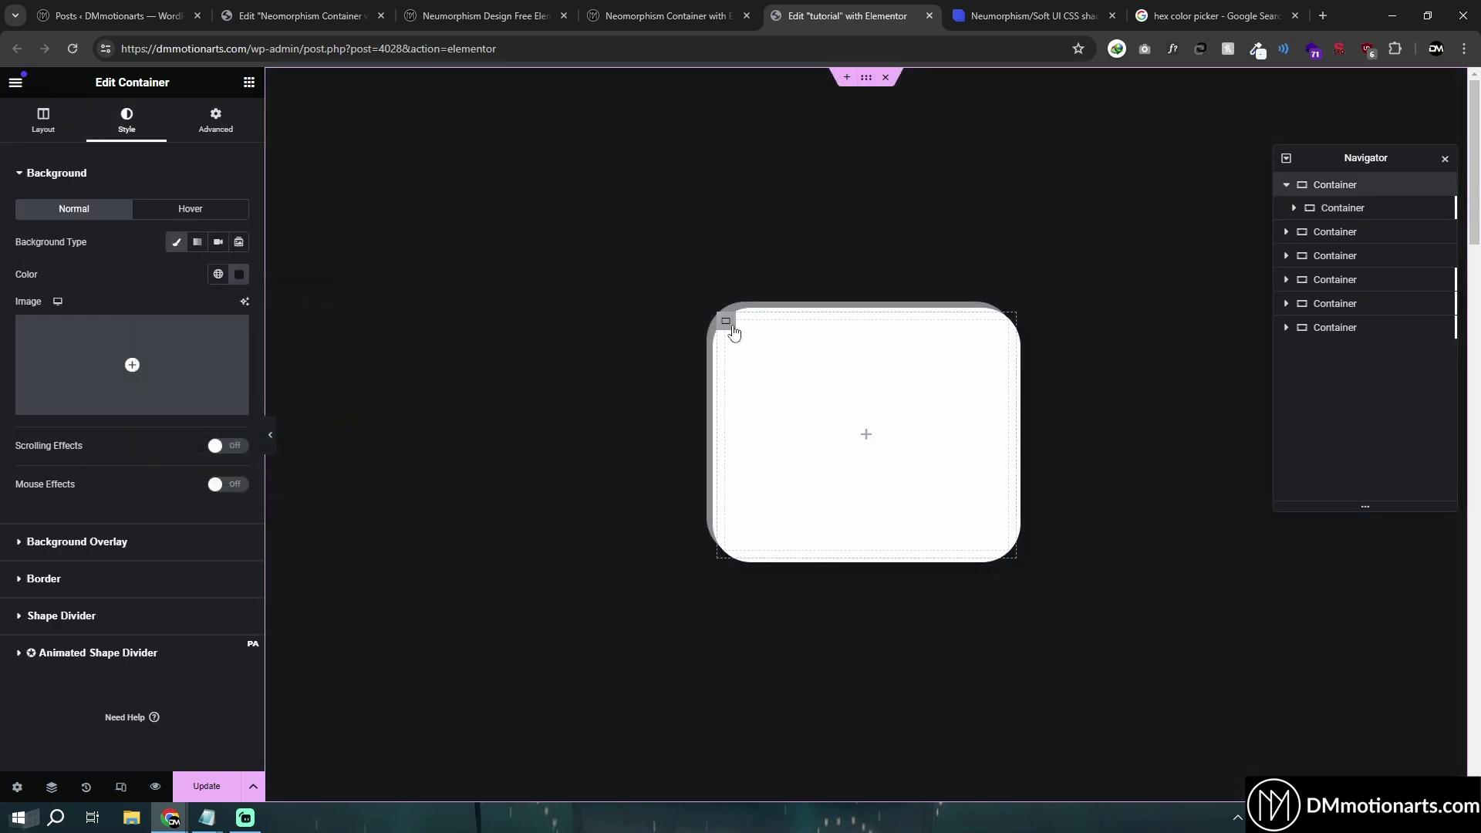
# Step: Return to the inner container's custom CSS and set the second box-shadow's blur to 20px
pyautogui.click(730, 326)
pyautogui.scroll(-5, 53, 651)
pyautogui.click(54, 655)
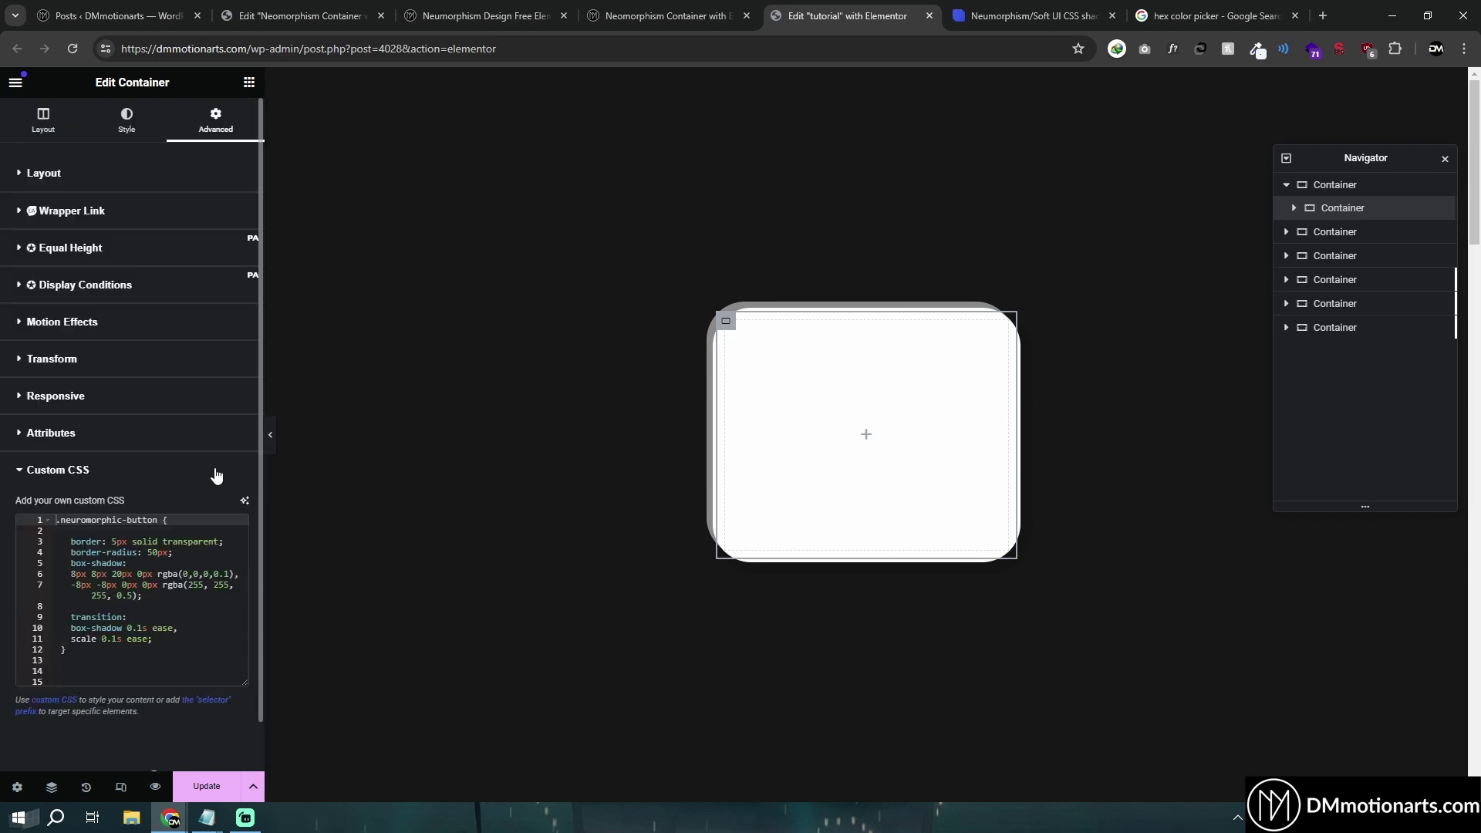
pyautogui.scroll(-1, 170, 518)
pyautogui.click(144, 532)
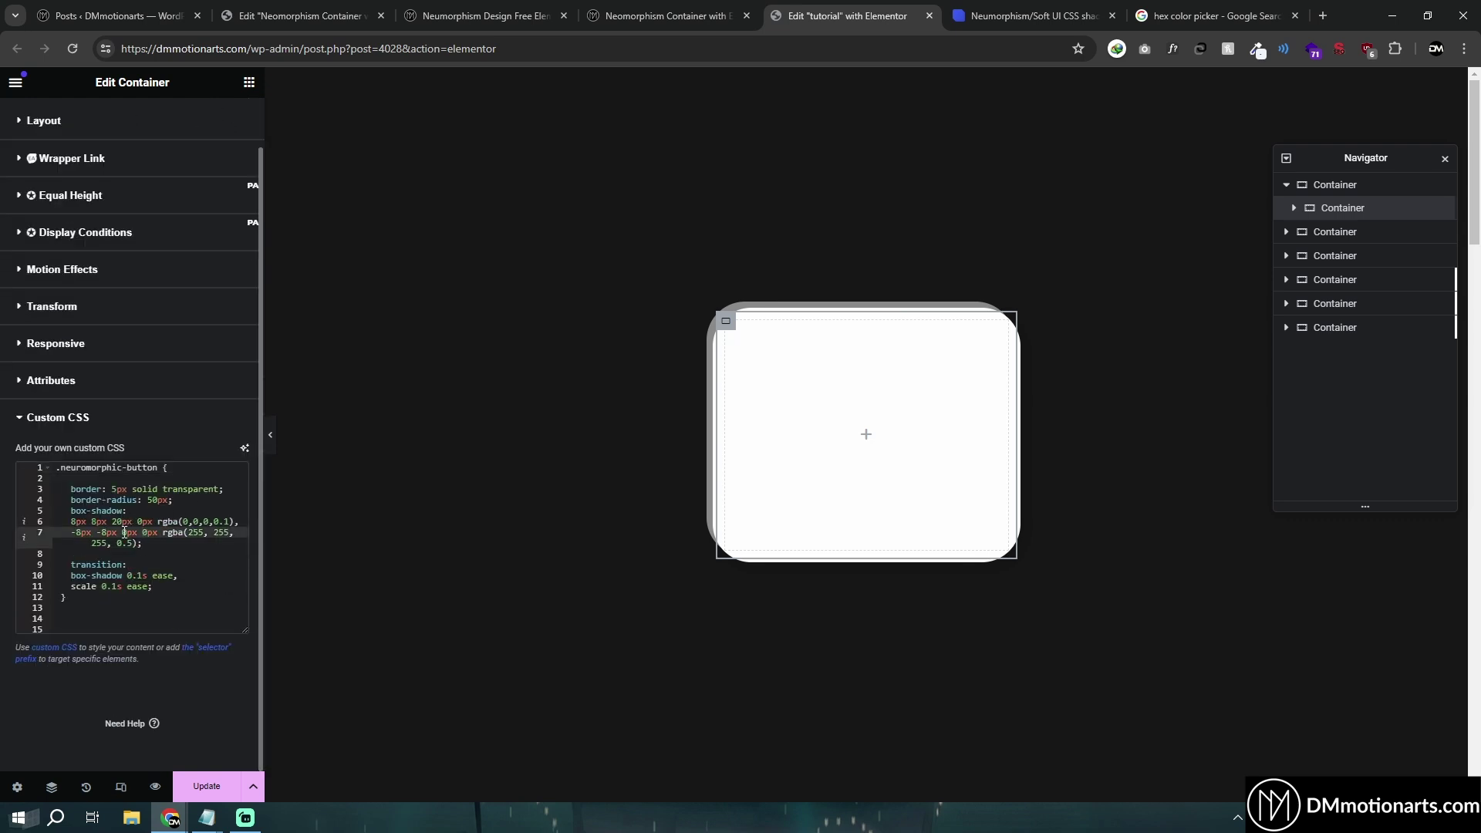
pyautogui.write('2')
pyautogui.click(170, 602)
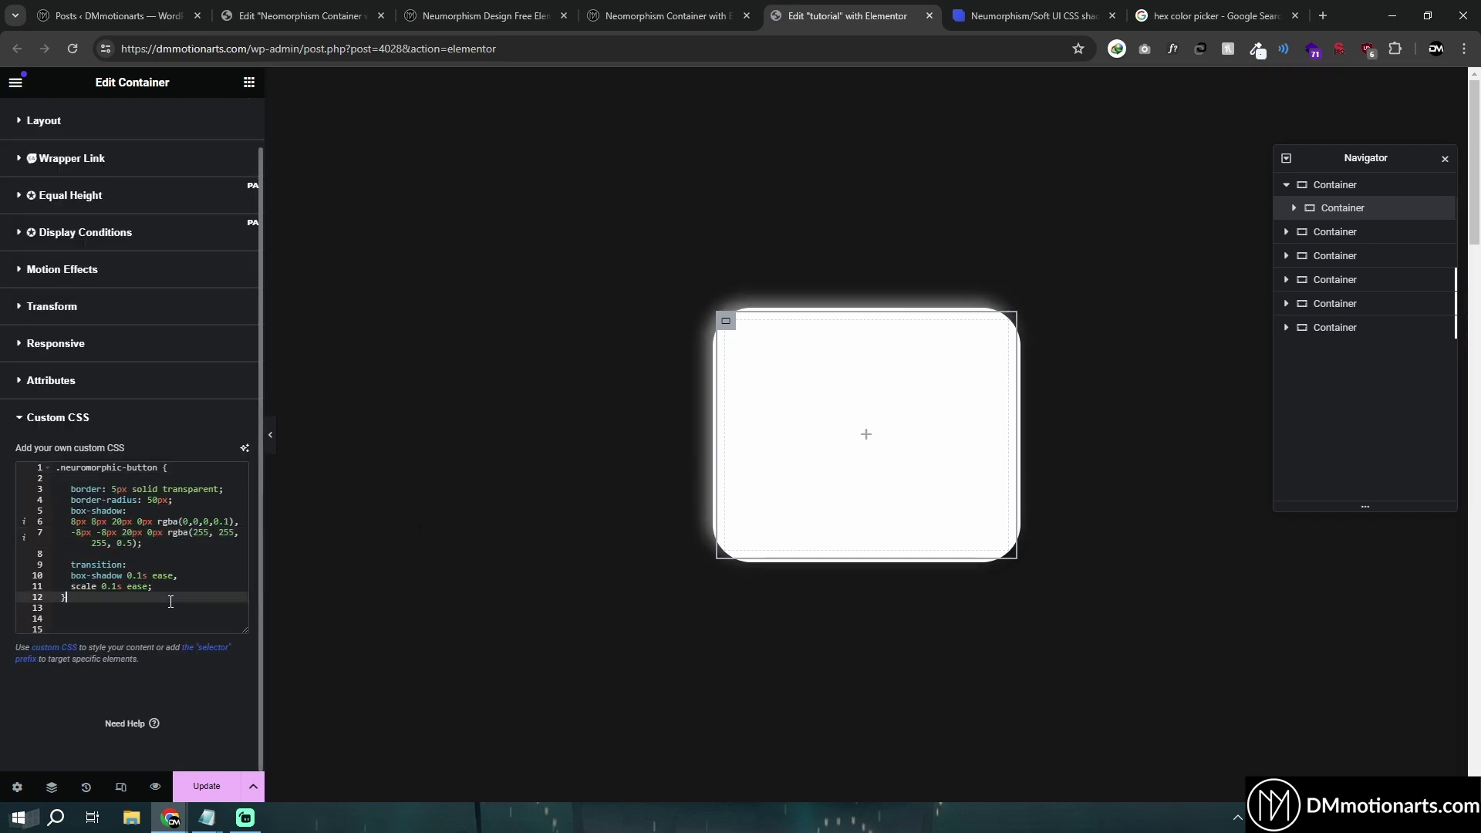
# Step: Set the second box-shadow's opacity to 0.1 and preview the container with the editing panel hidden
pyautogui.click(131, 546)
pyautogui.press('BackSpace')
pyautogui.write('1')
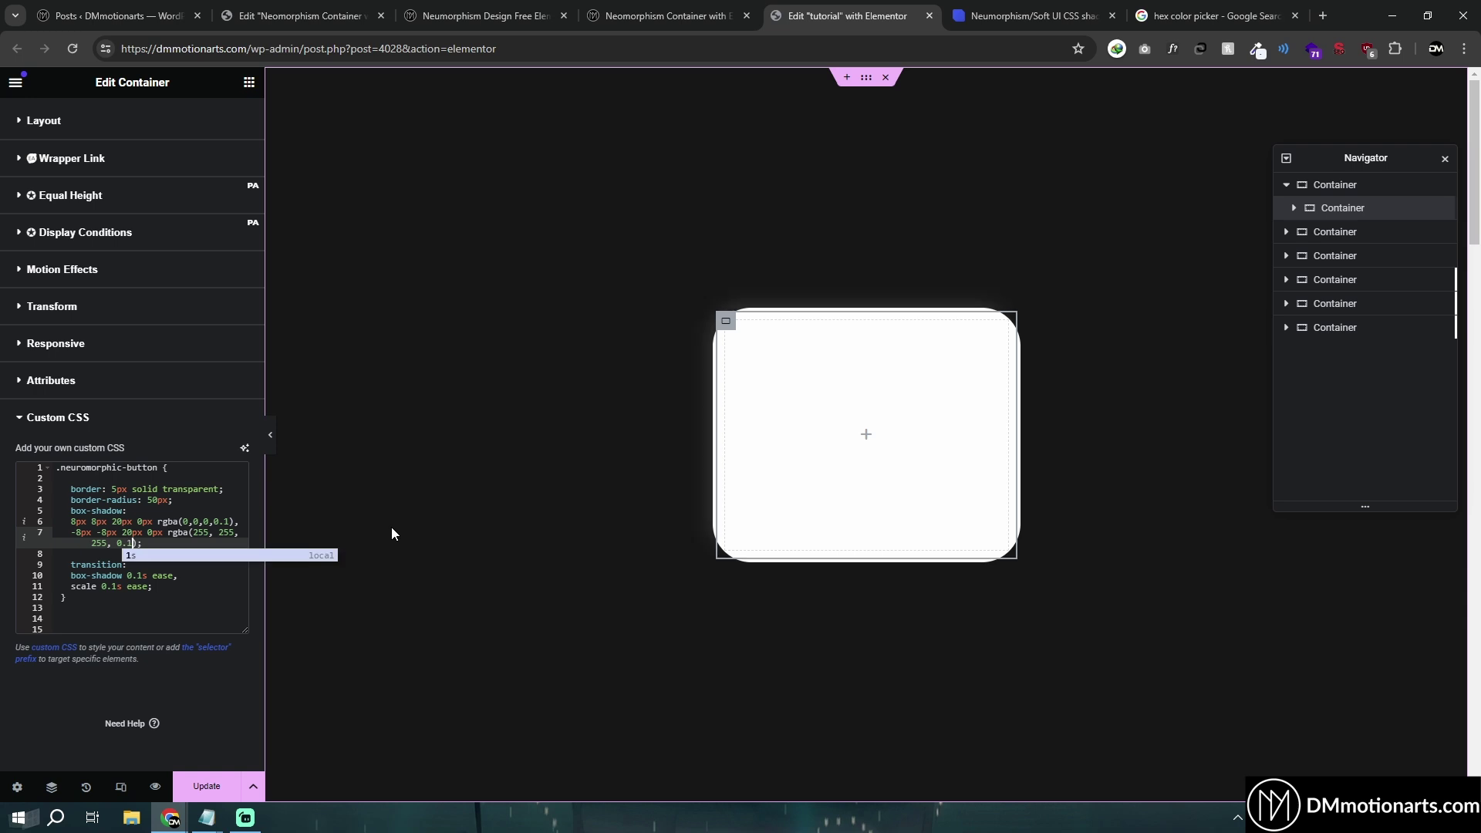
pyautogui.click(270, 435)
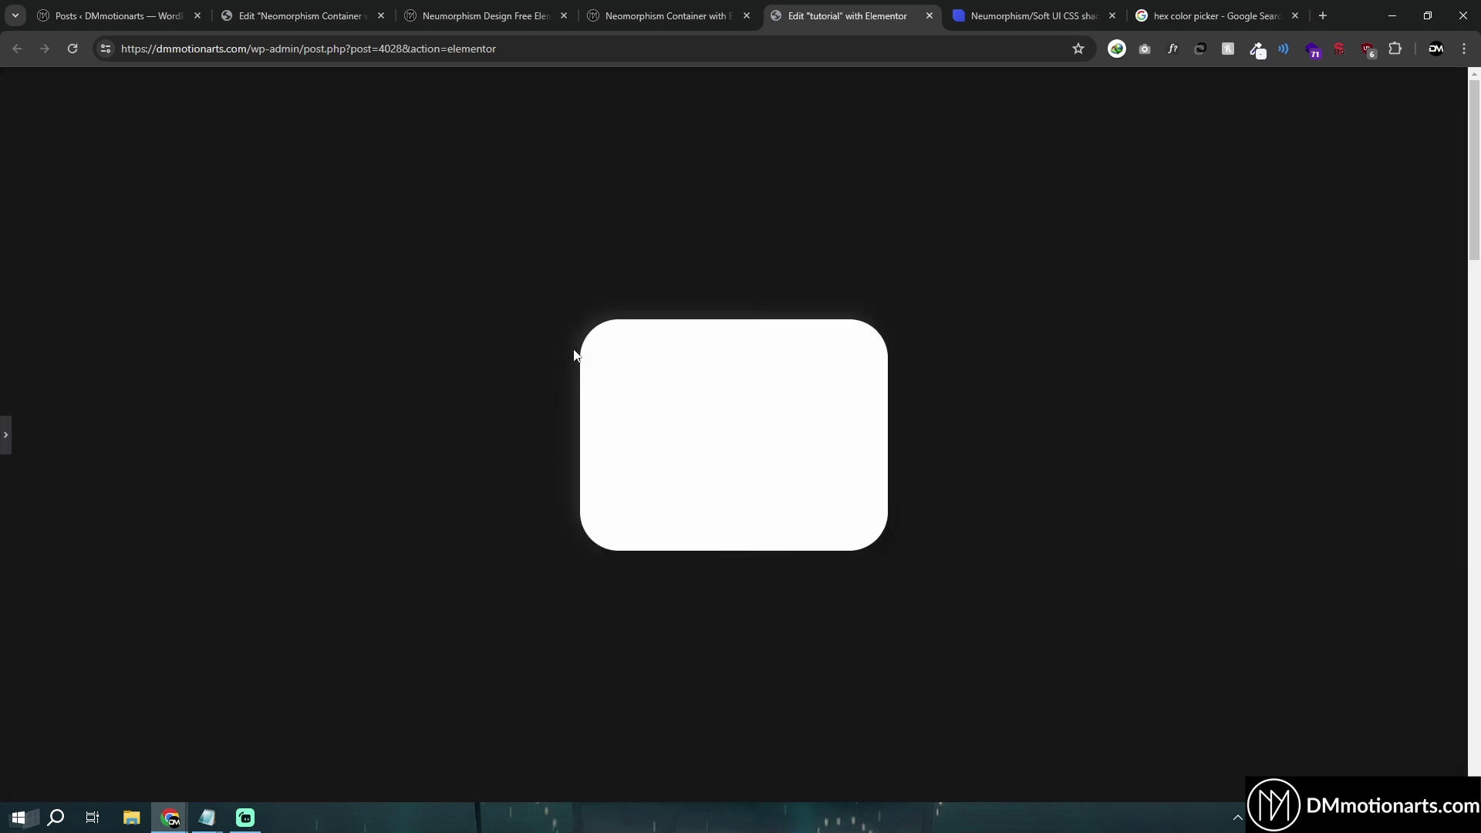
pyautogui.click(3, 436)
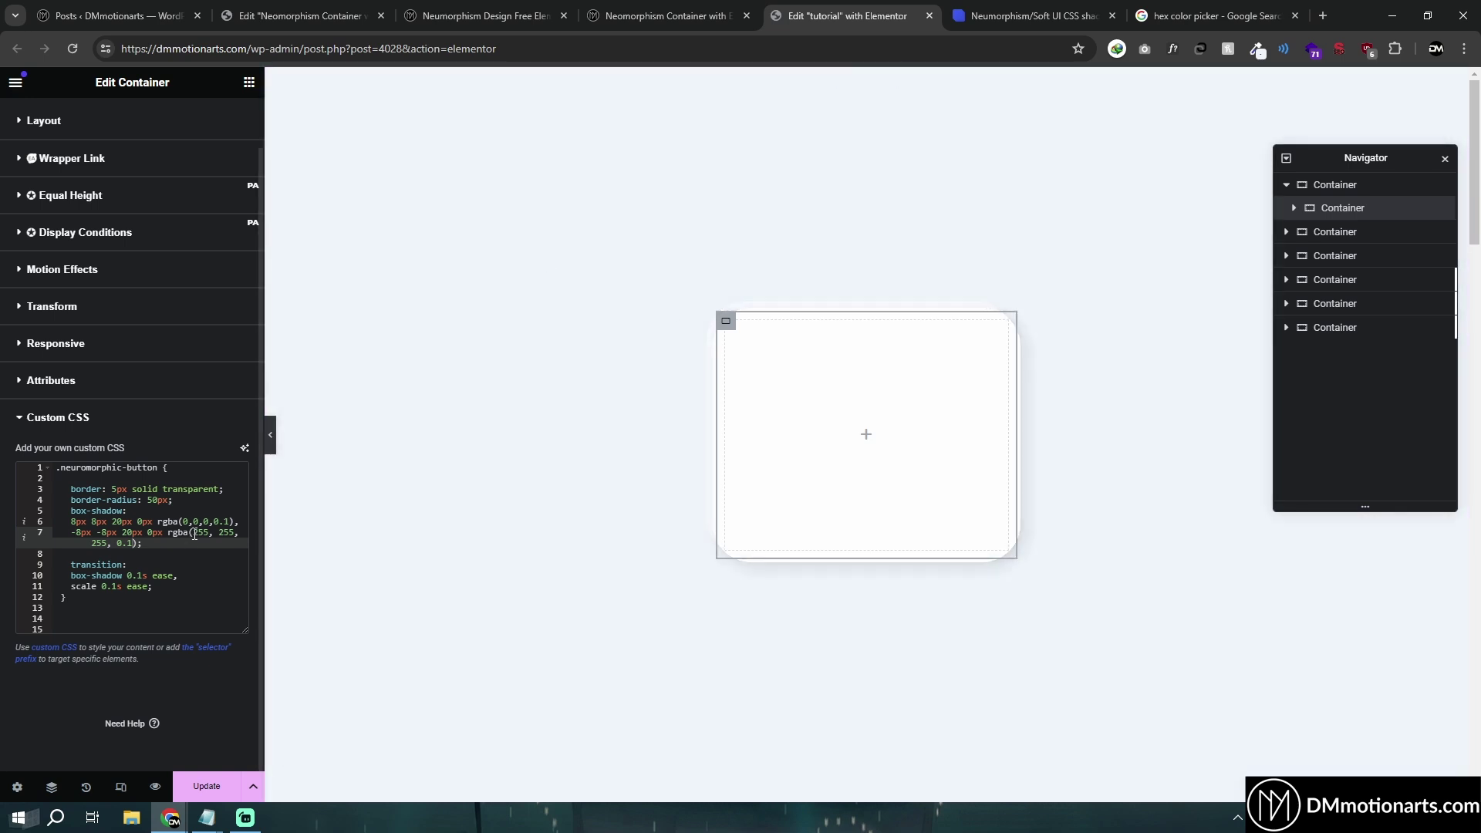
pyautogui.click(128, 523)
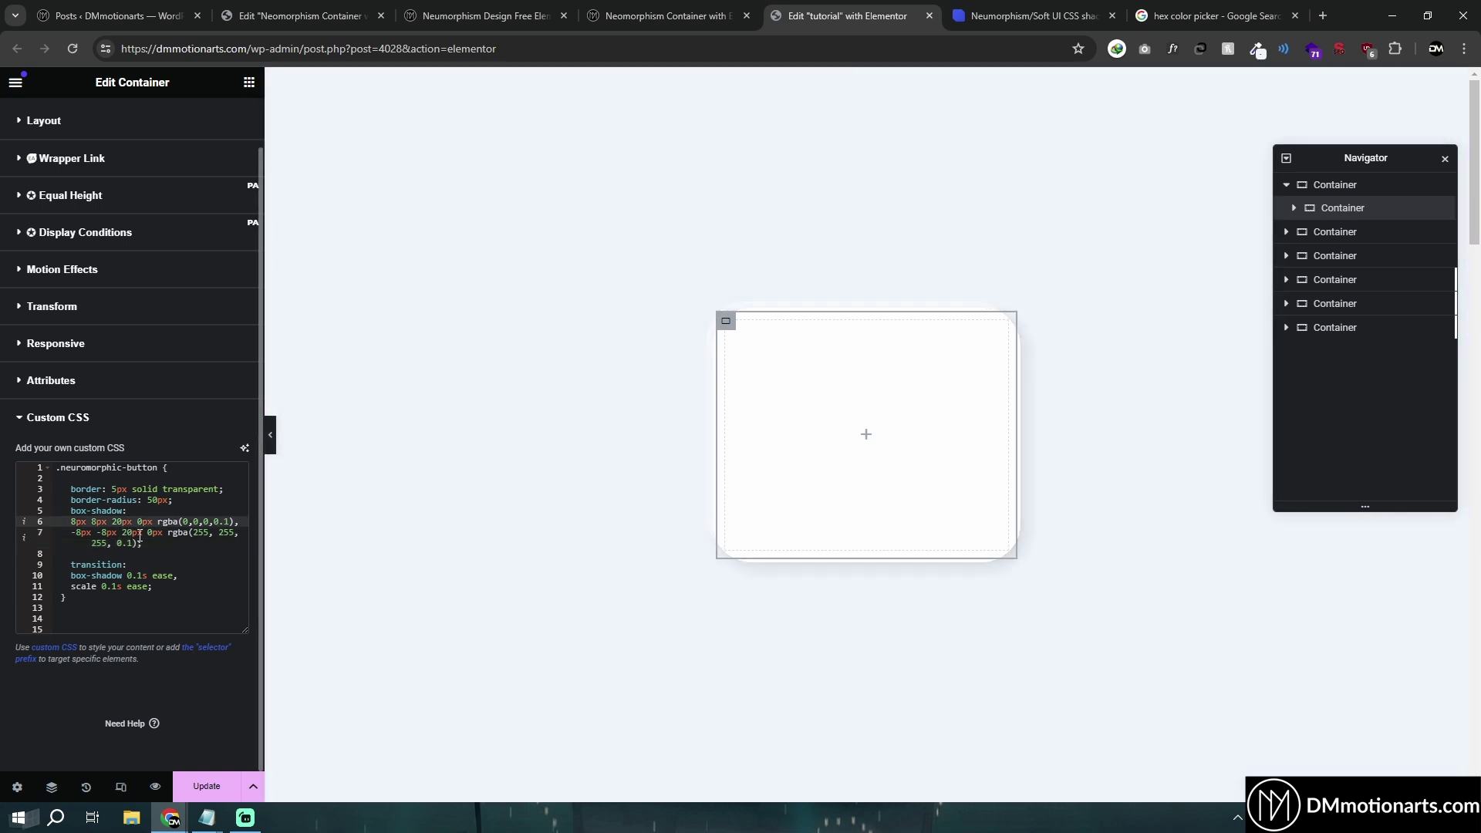
# Step: Reset the second box-shadow in the custom CSS to 20px blur and 0.5 opacity, and preview the container with the editing panel hidden
pyautogui.click(135, 382)
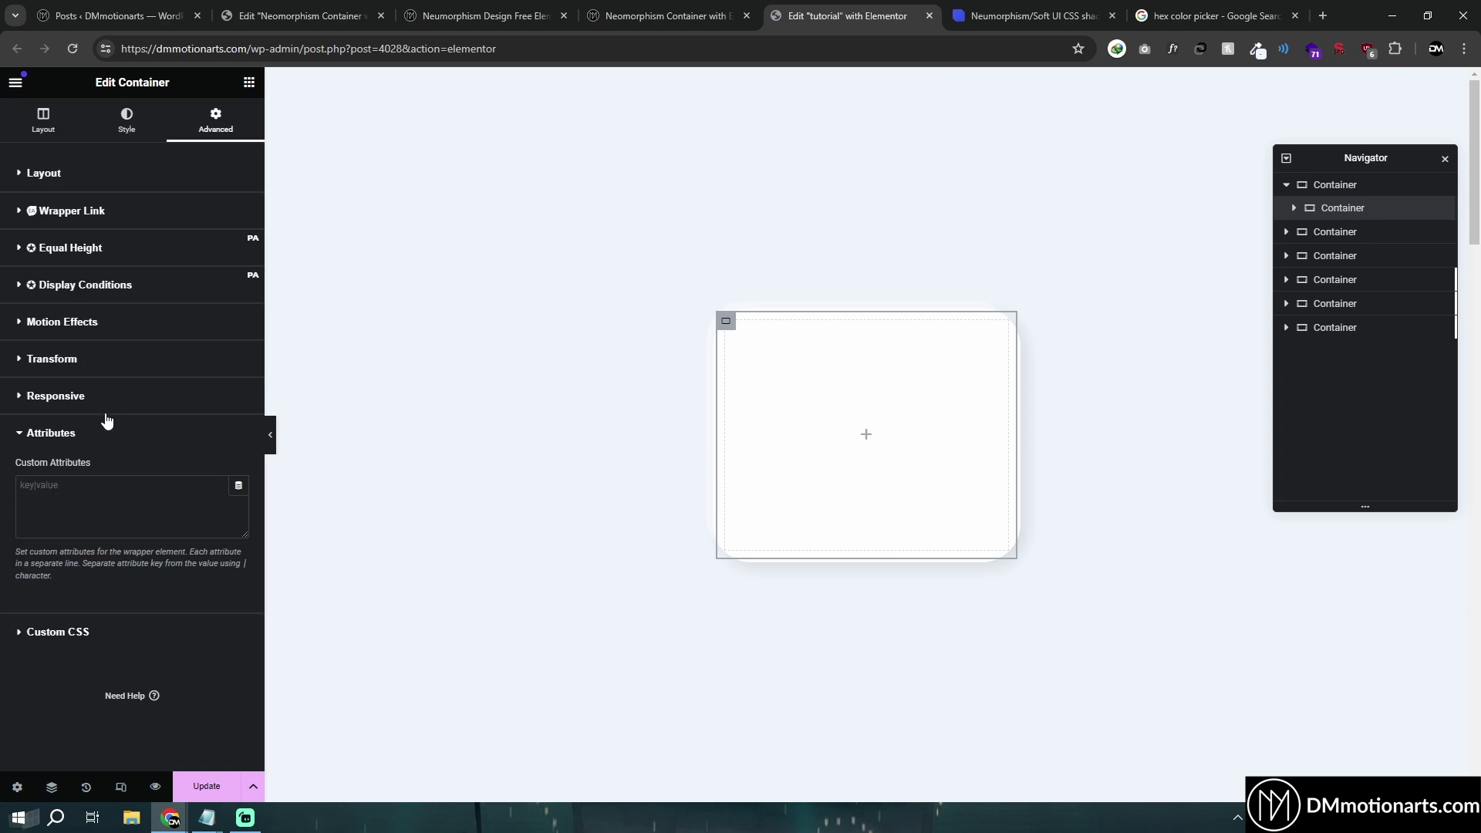
pyautogui.click(43, 632)
pyautogui.click(123, 590)
pyautogui.write('2')
pyautogui.click(270, 436)
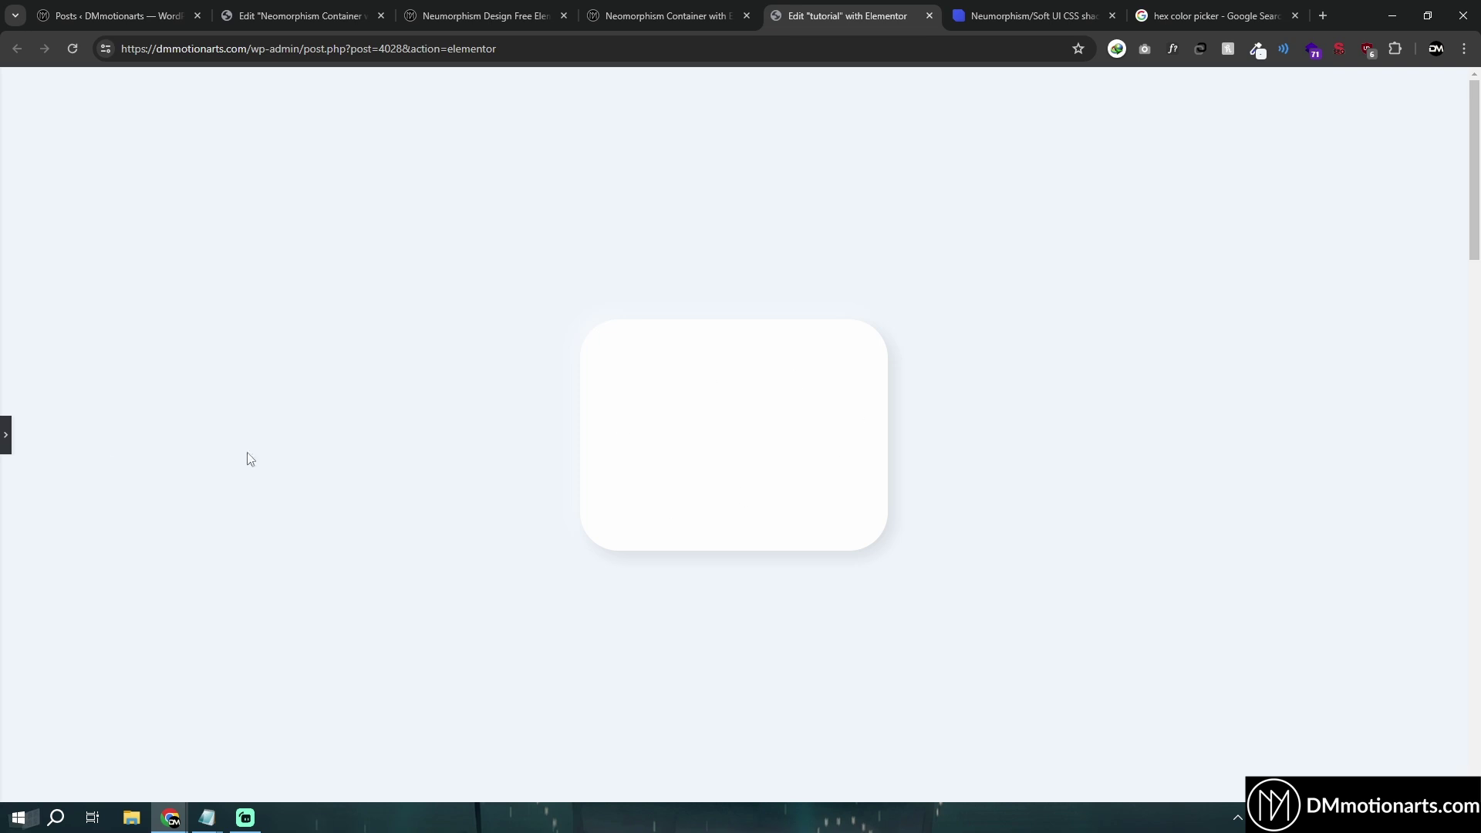
pyautogui.click(5, 434)
# Step: Check the .neuromorphic-button:hover rule in Notepad and the hover effect of the demo containers on the Neomorphism Container page
pyautogui.click(207, 818)
pyautogui.click(293, 748)
pyautogui.click(688, 346)
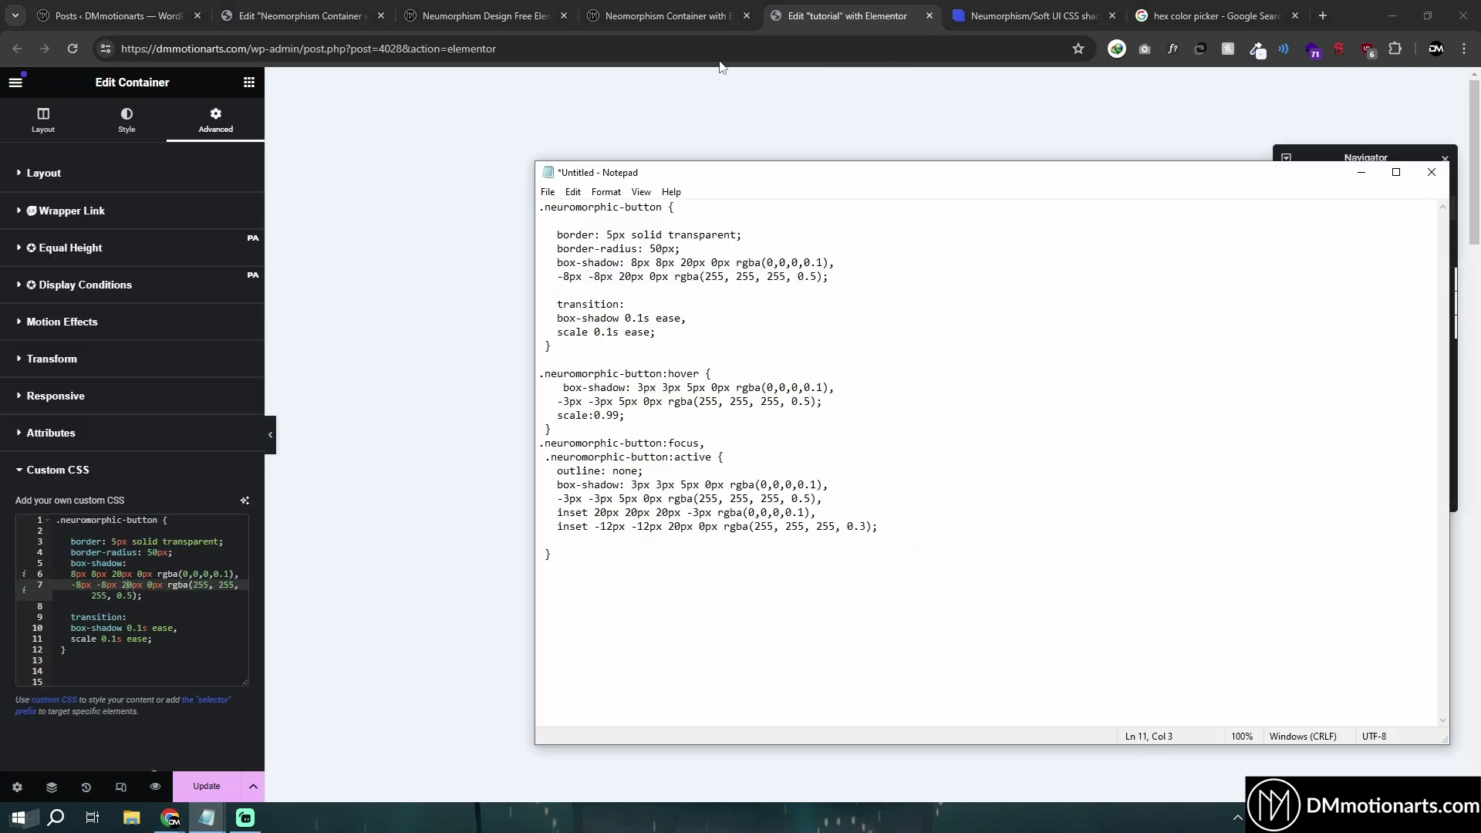
pyautogui.click(713, 16)
pyautogui.scroll(3, 265, 408)
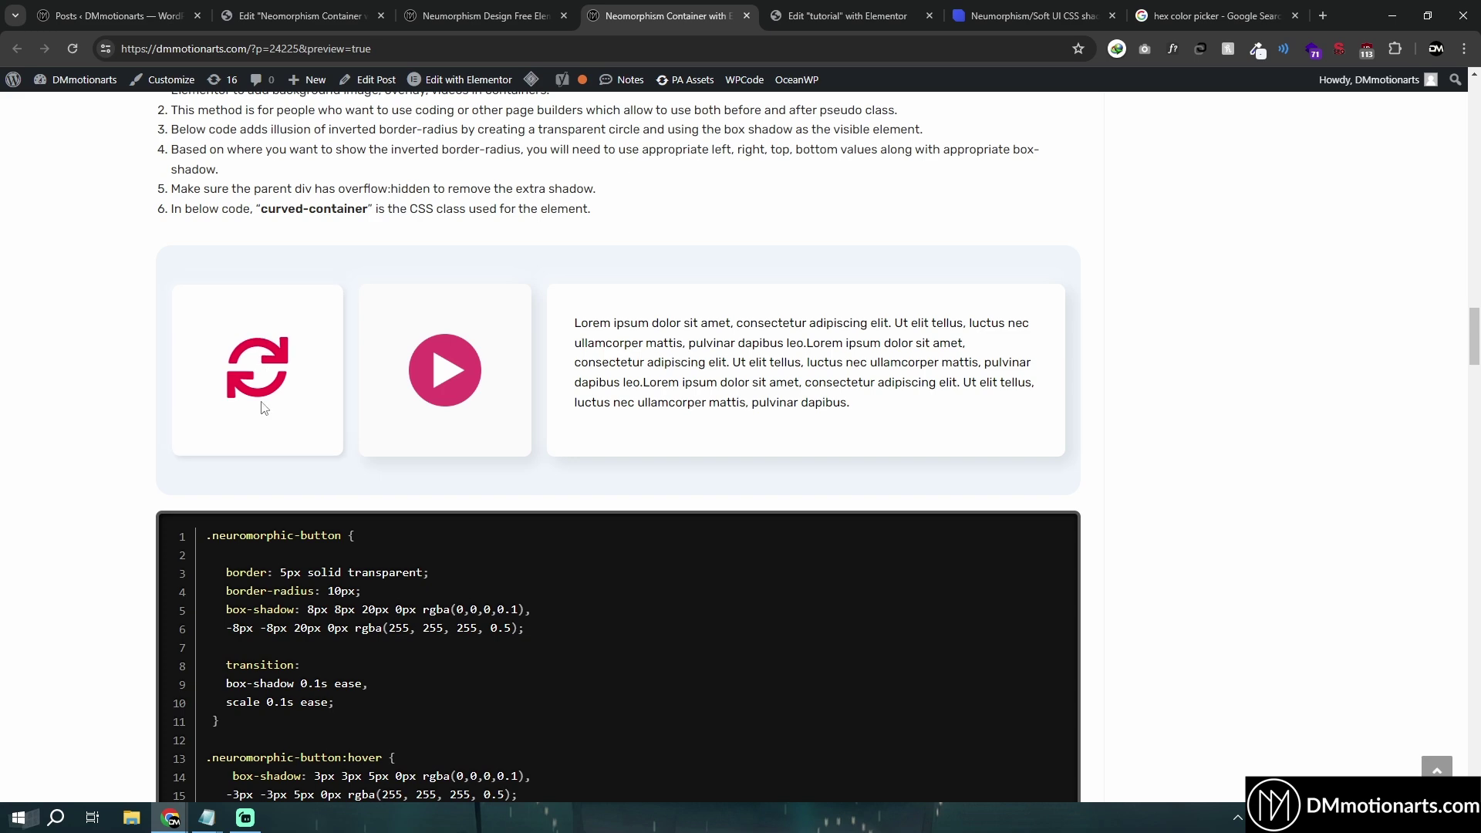
pyautogui.click(895, 6)
pyautogui.click(698, 16)
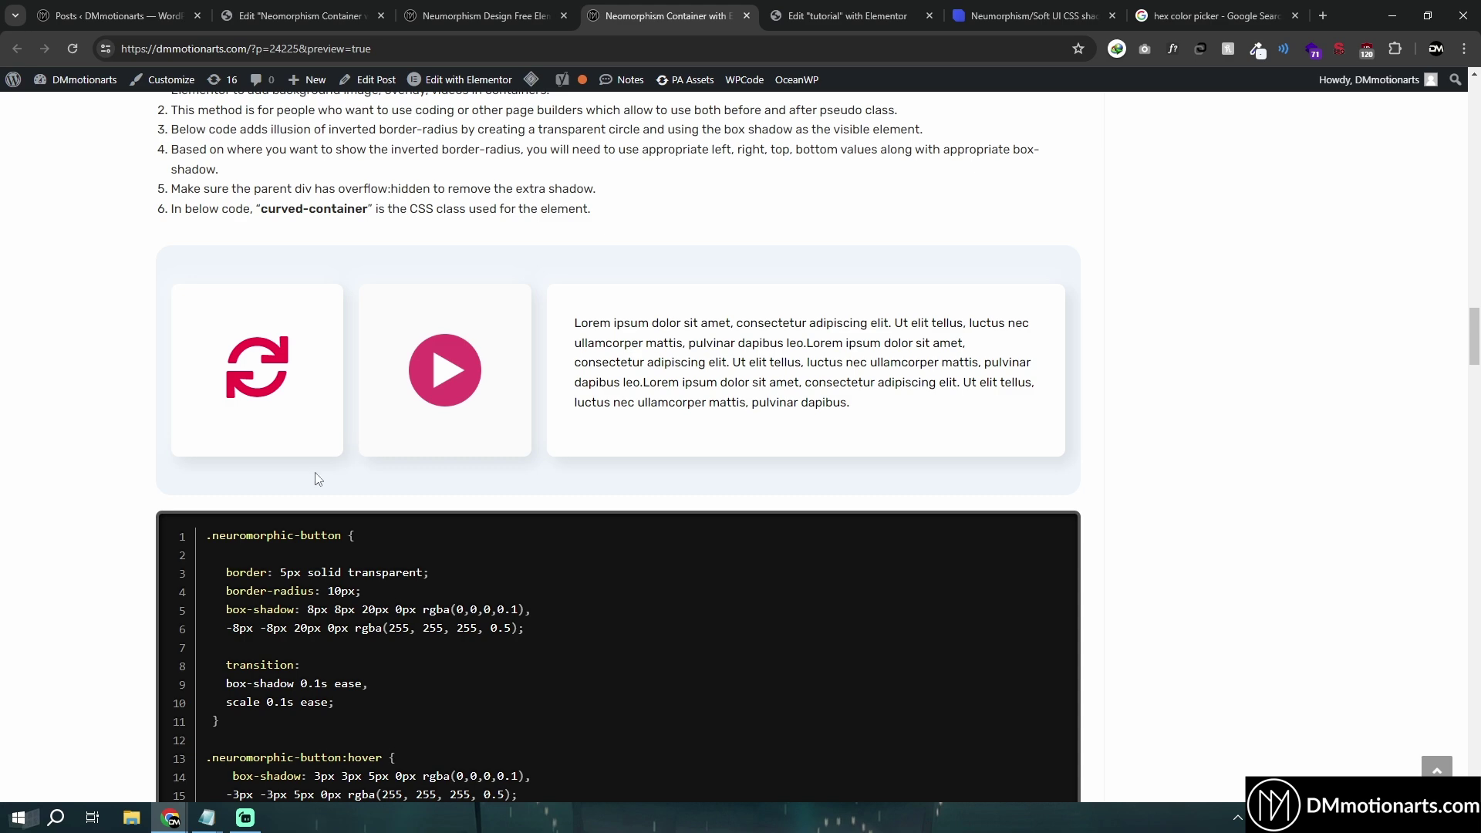
pyautogui.hotkey('ctrl', 'Tab')
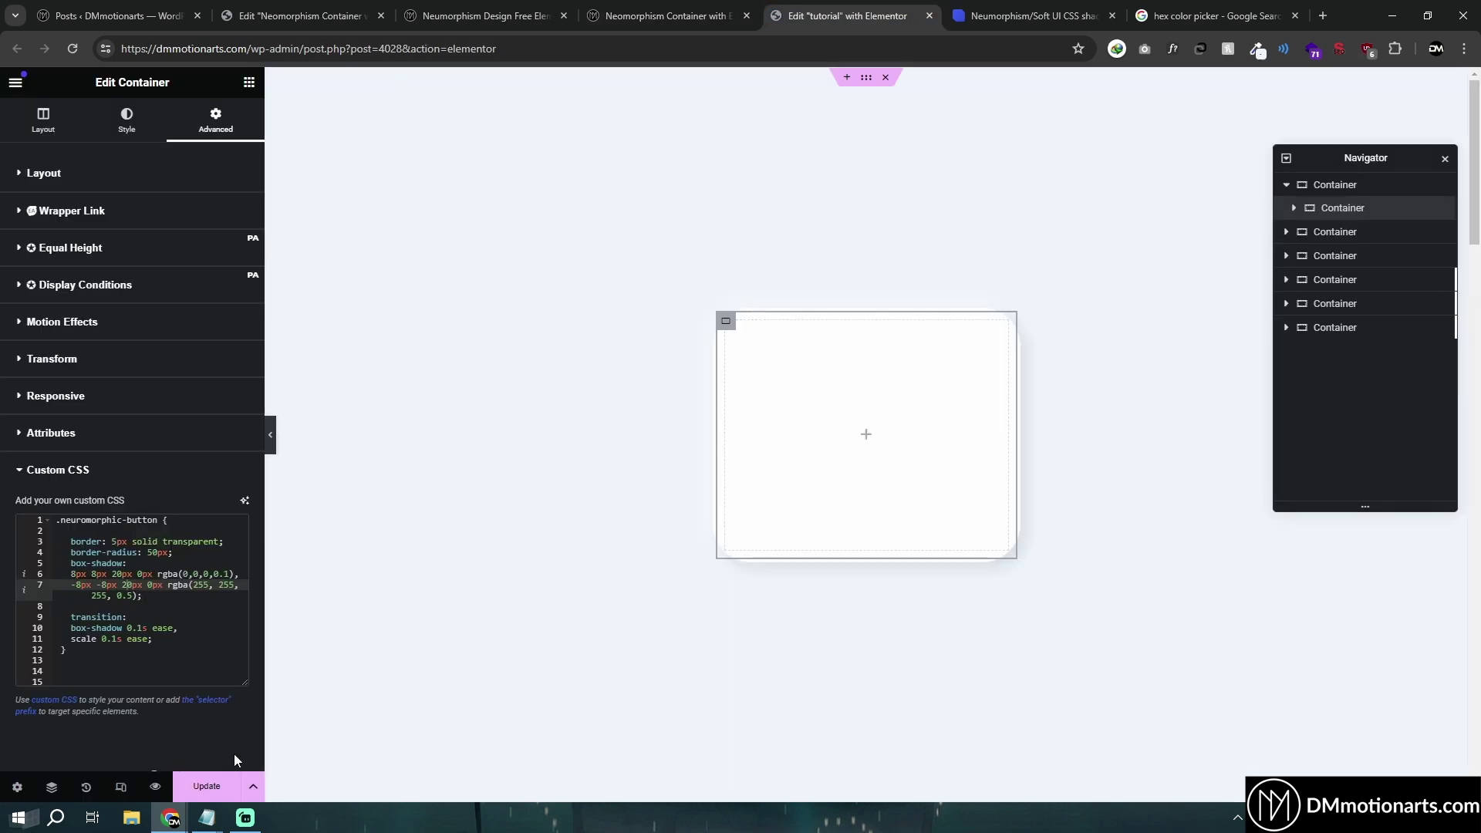
# Step: Try Notepad's 3px 3px 5px and -3px -3px 5px hover shadows in place of the container's box-shadow, preview them and undo the replacement
pyautogui.click(260, 764)
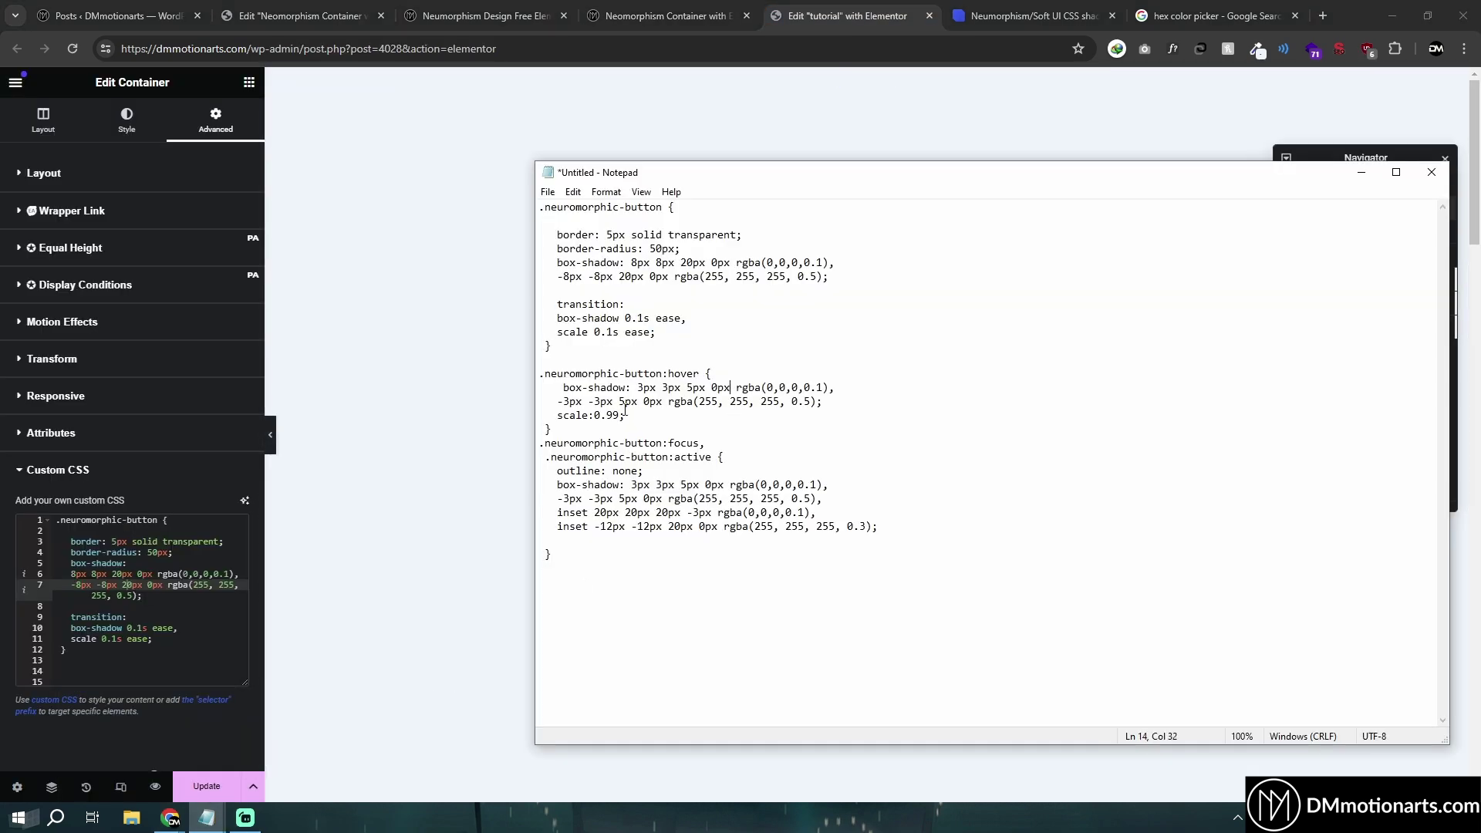
pyautogui.moveTo(563, 387); pyautogui.dragTo(824, 402)
pyautogui.hotkey('ctrl', 'c')
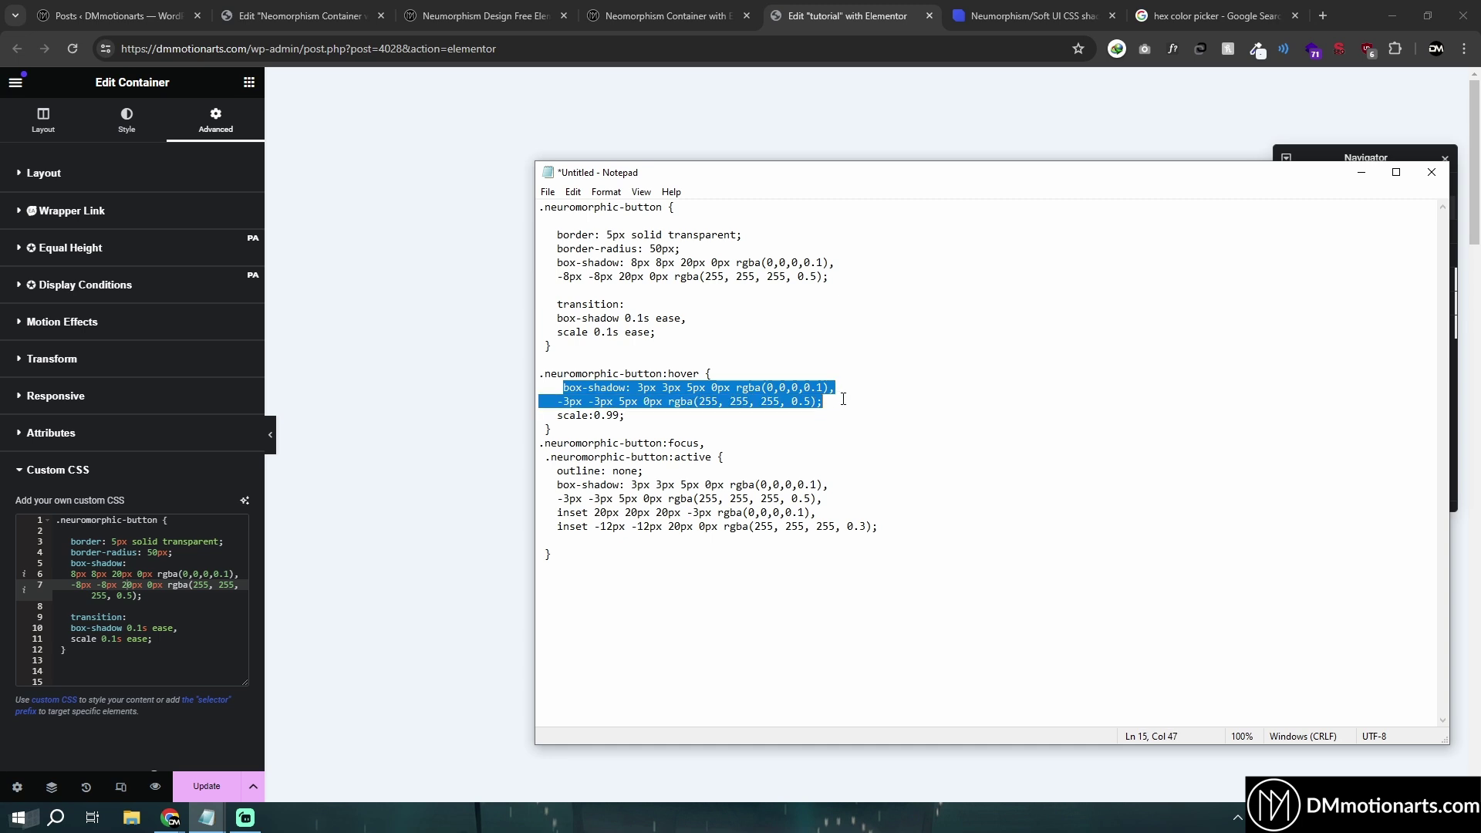
pyautogui.click(68, 588)
pyautogui.click(75, 563)
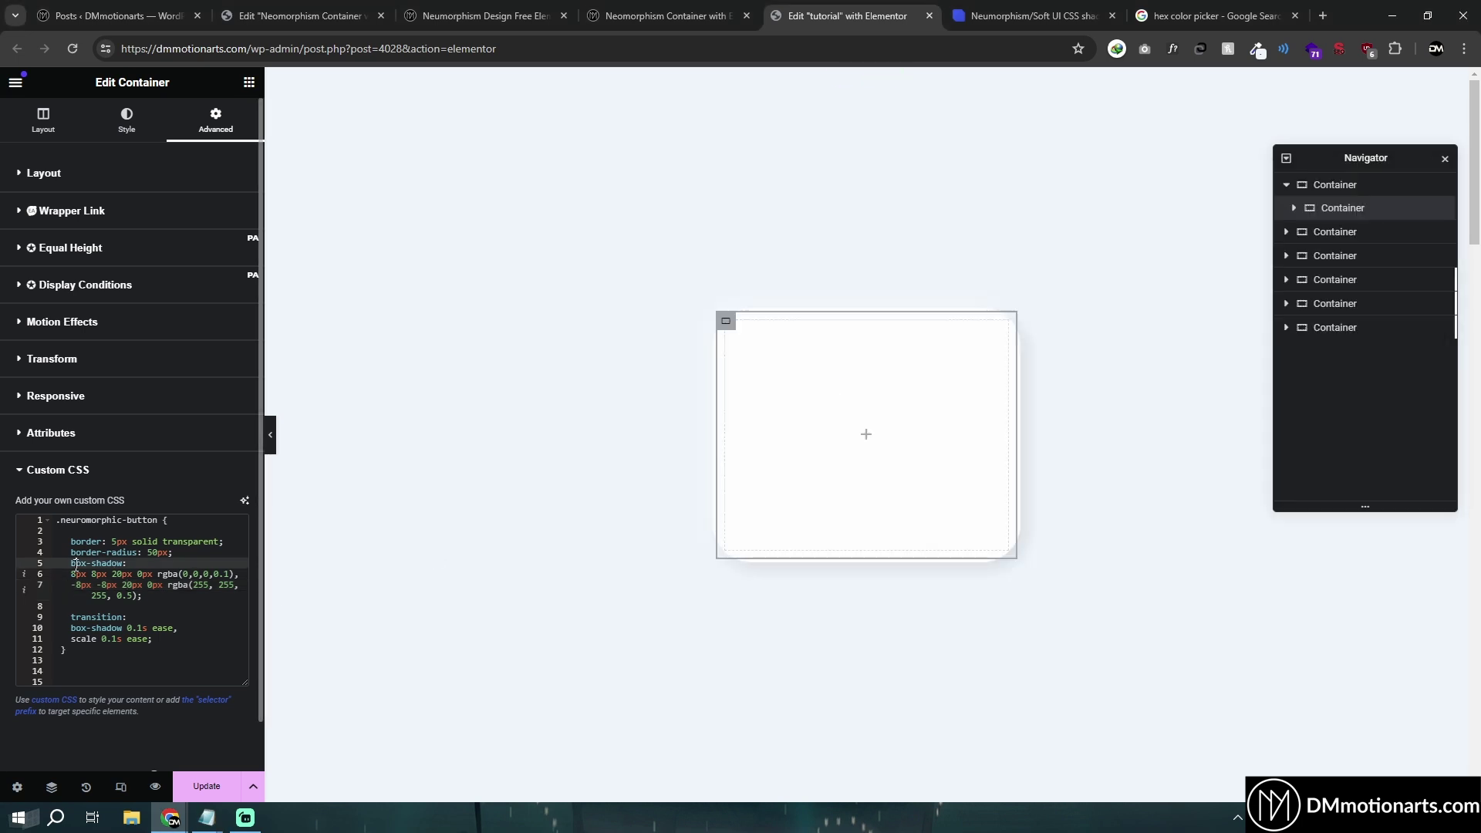
pyautogui.keyDown('shift'); pyautogui.click(144, 595); pyautogui.keyUp('shift')
pyautogui.hotkey('ctrl', 'v')
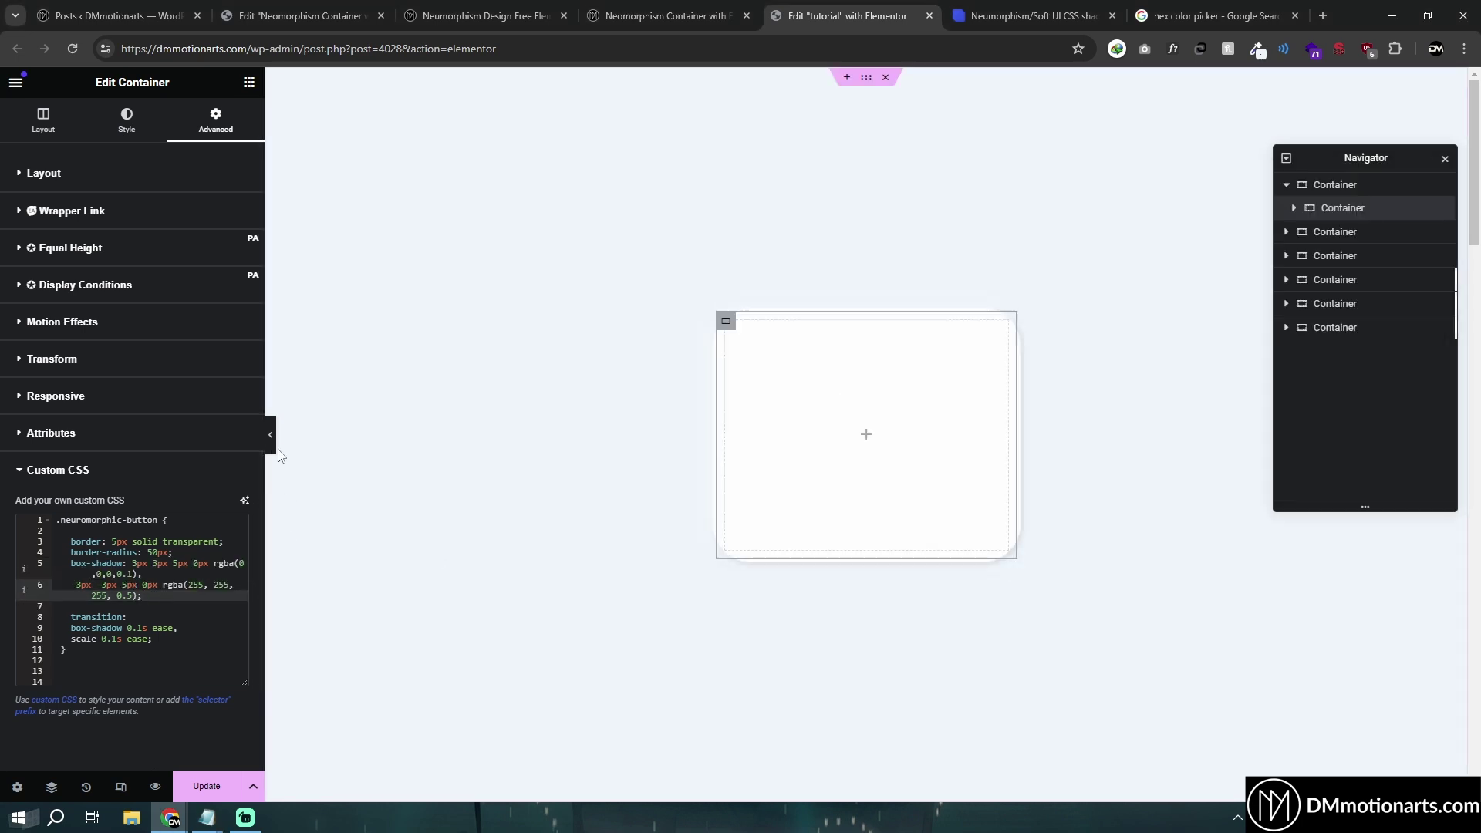
pyautogui.click(272, 442)
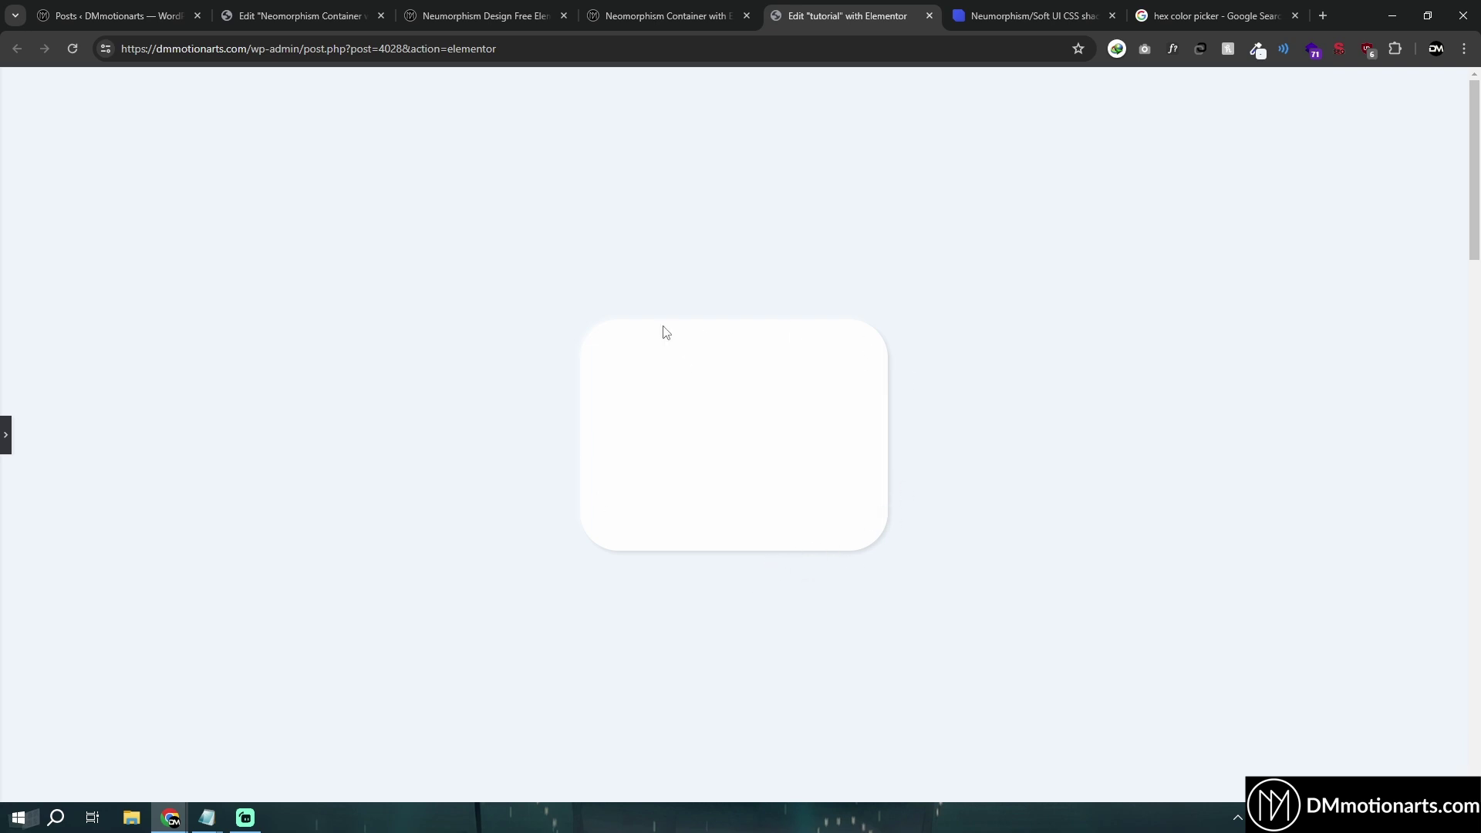
pyautogui.click(3, 437)
pyautogui.hotkey('ctrl', 'z')
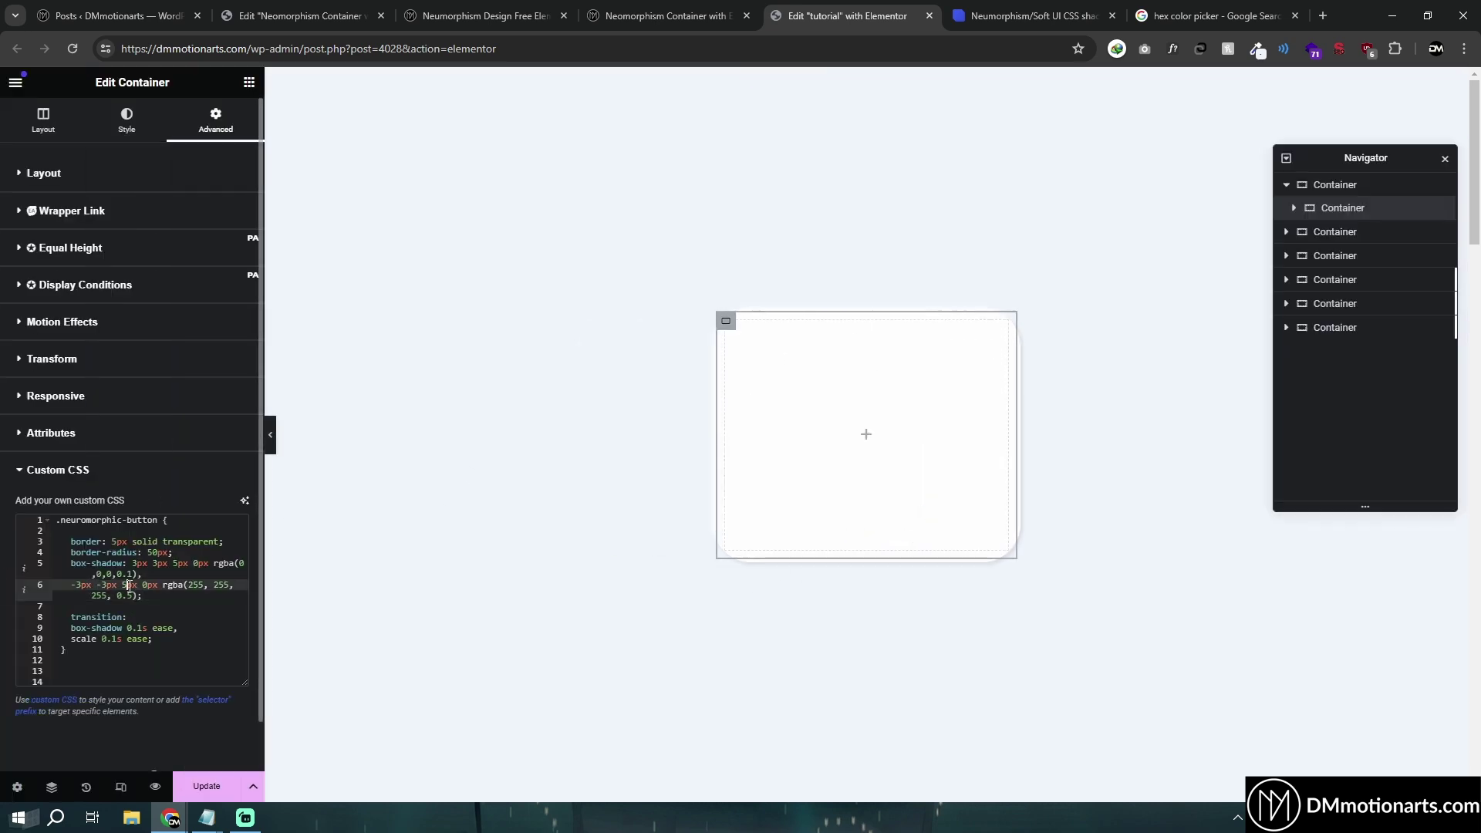
# Step: Copy the complete .neuromorphic-button:hover rule from Notepad into the custom CSS below the main rule, and test it on the container
pyautogui.click(207, 817)
pyautogui.click(604, 373)
pyautogui.moveTo(564, 376); pyautogui.dragTo(665, 428)
pyautogui.click(561, 415)
pyautogui.moveTo(555, 417); pyautogui.dragTo(628, 416)
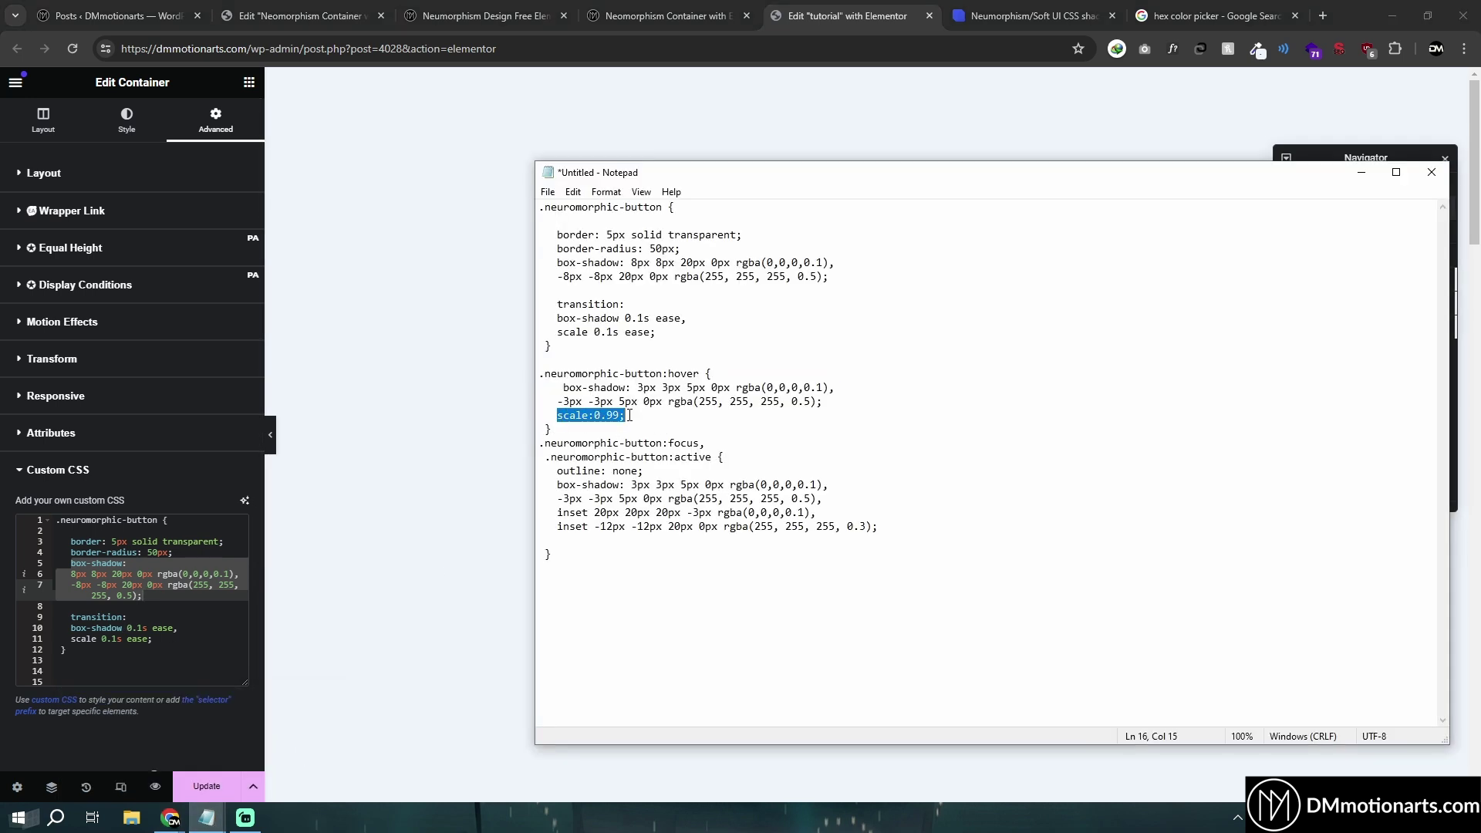
pyautogui.click(579, 433)
pyautogui.keyDown('shift'); pyautogui.click(541, 373); pyautogui.keyUp('shift')
pyautogui.hotkey('ctrl', 'c')
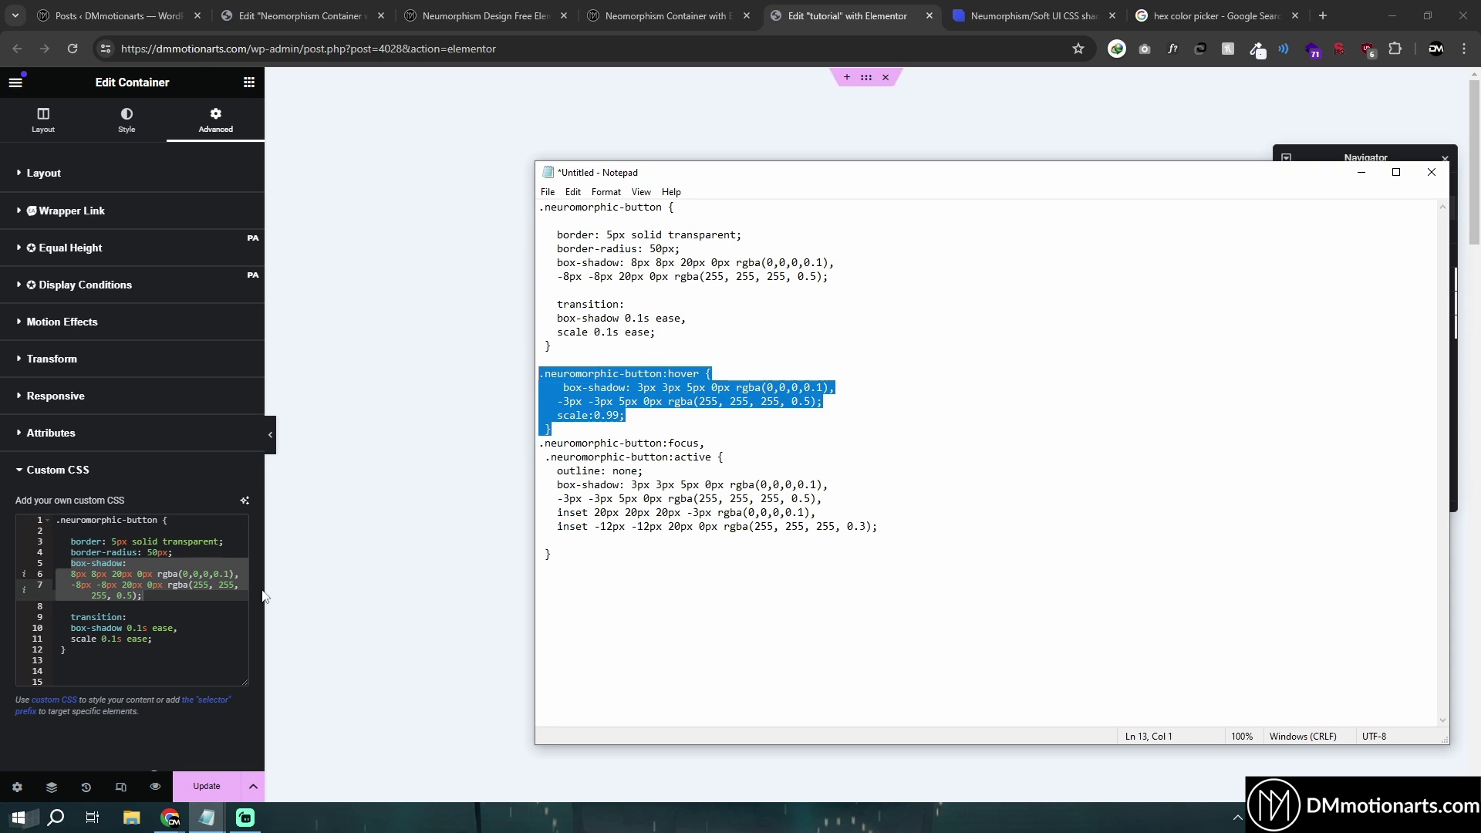
pyautogui.click(331, 562)
pyautogui.click(100, 662)
pyautogui.hotkey('ctrl', 'v')
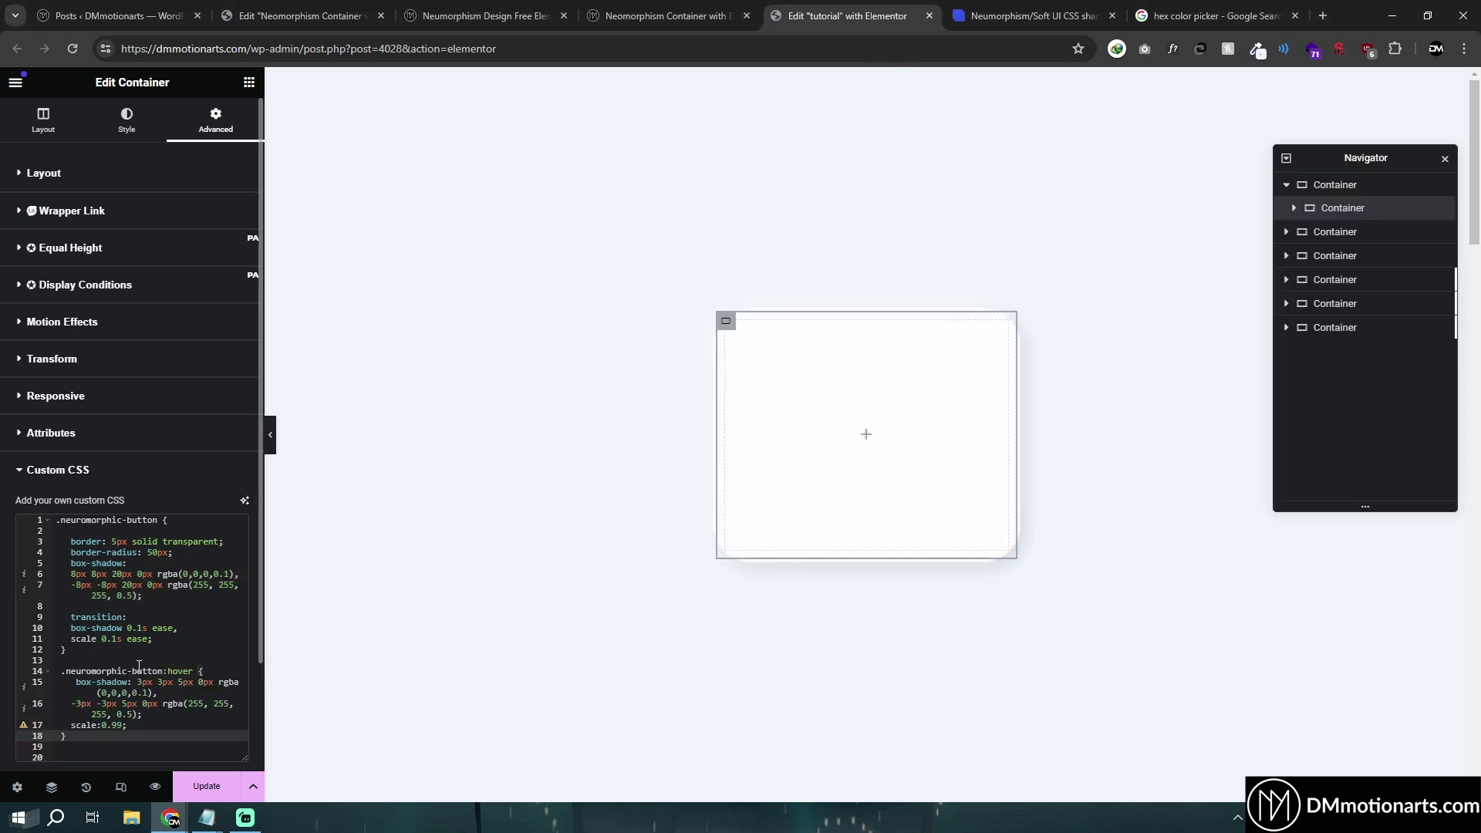
pyautogui.scroll(-1, 149, 667)
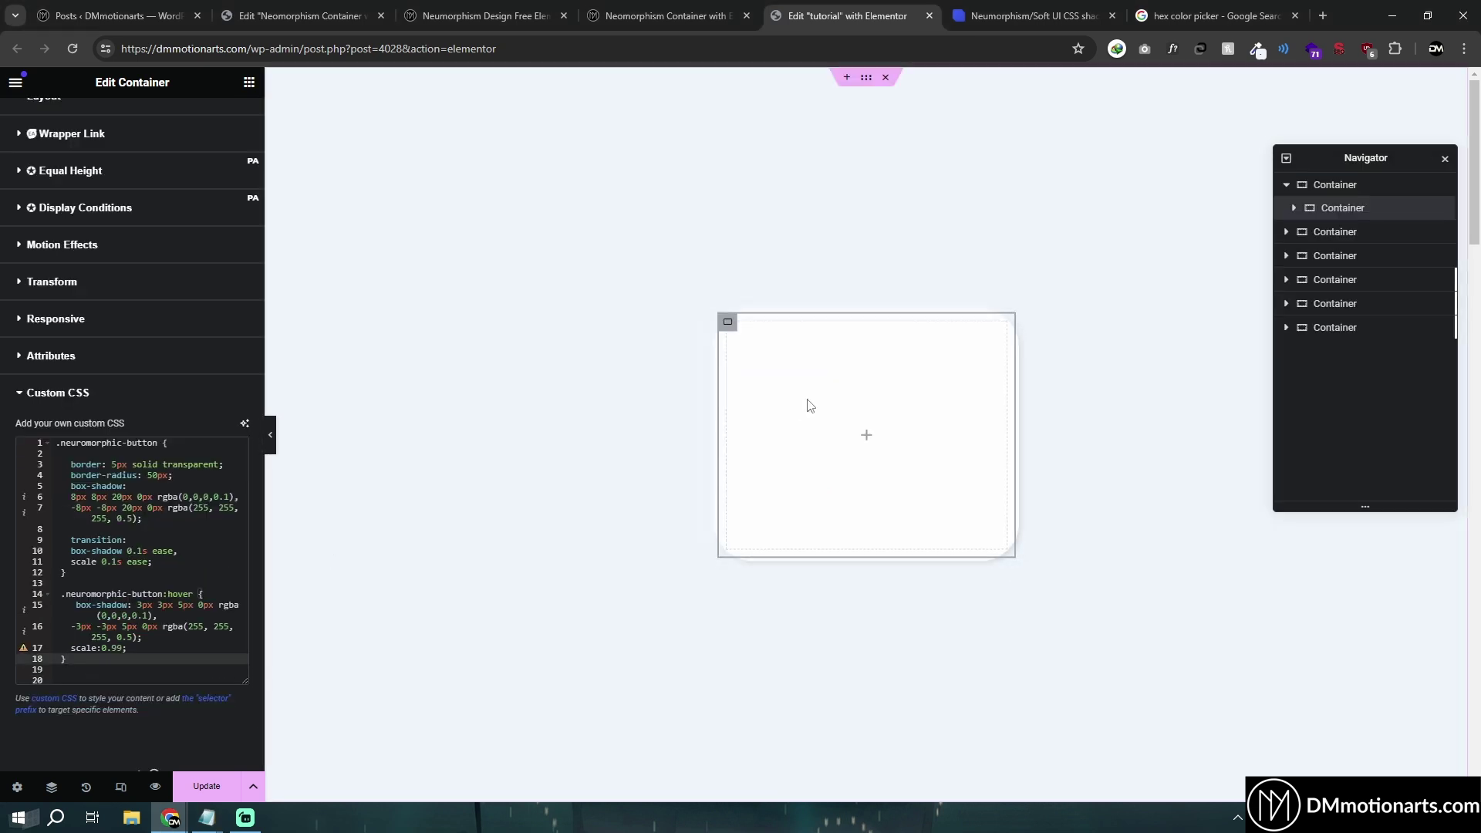
# Step: Try a 1s scale transition with a hover scale of 0.9, and restore the values to 0.1s and 0.99
pyautogui.click(123, 649)
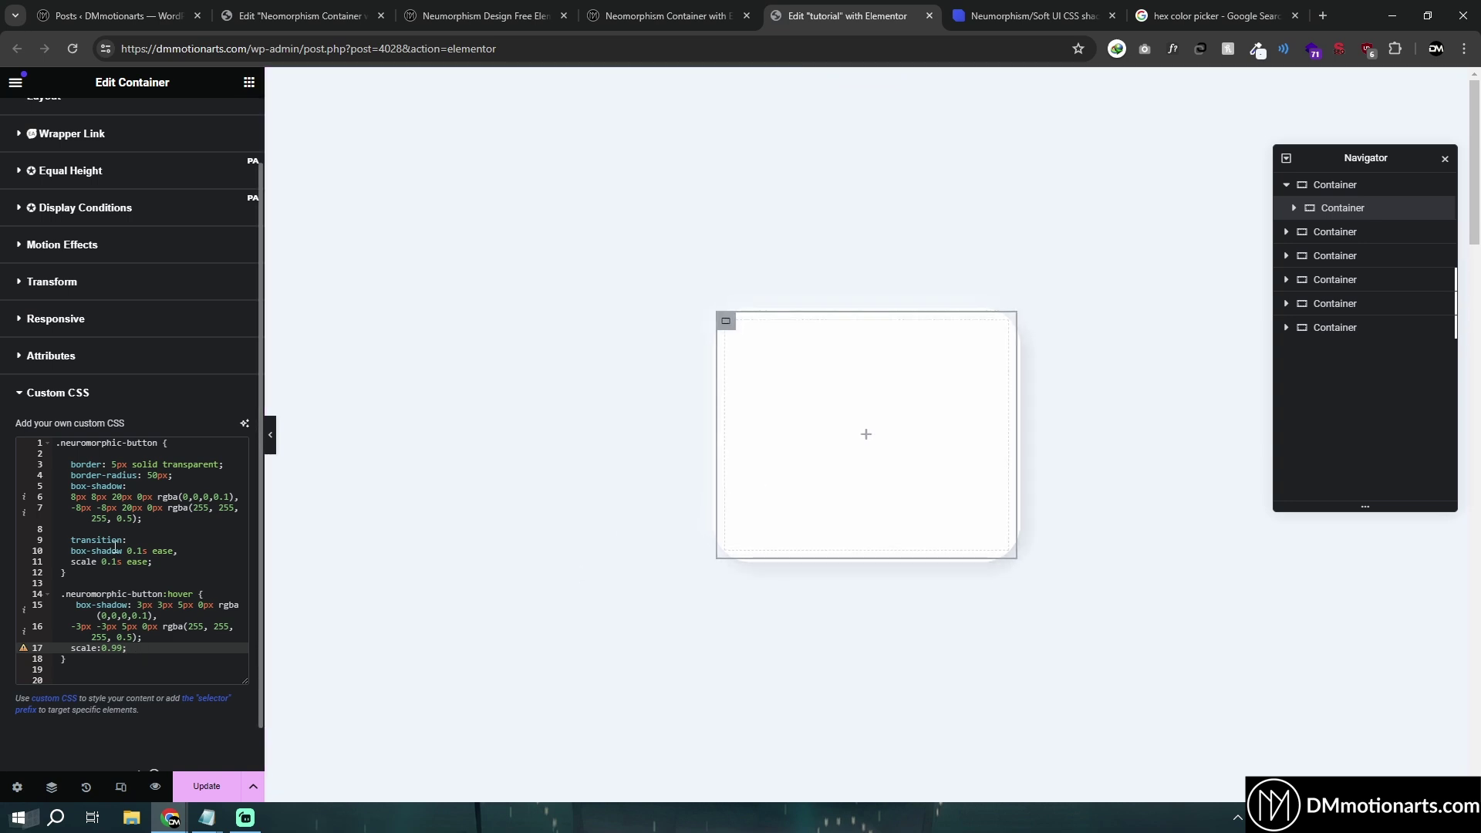
pyautogui.moveTo(68, 537); pyautogui.dragTo(153, 562)
pyautogui.click(154, 562)
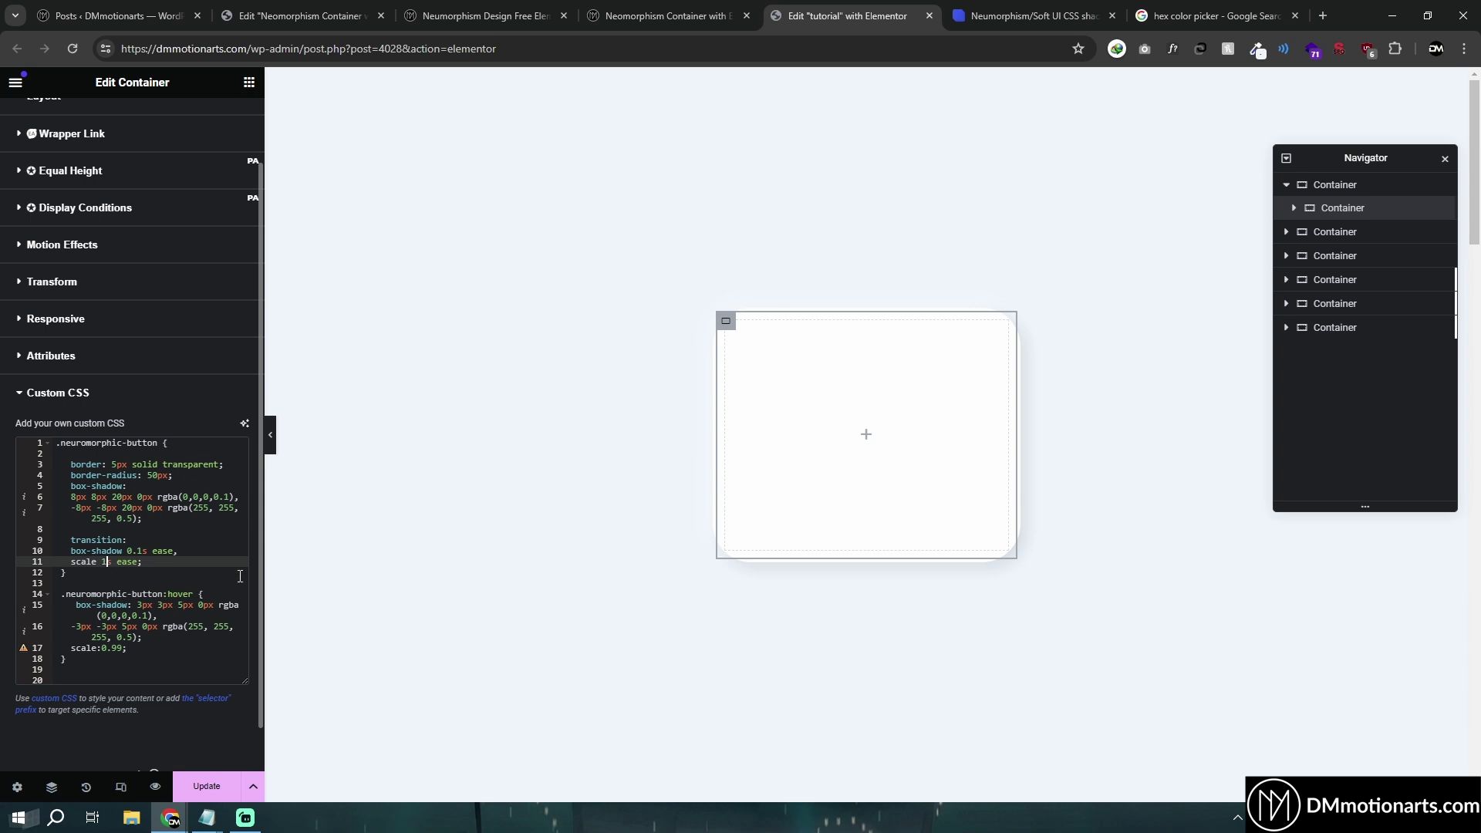
pyautogui.click(122, 648)
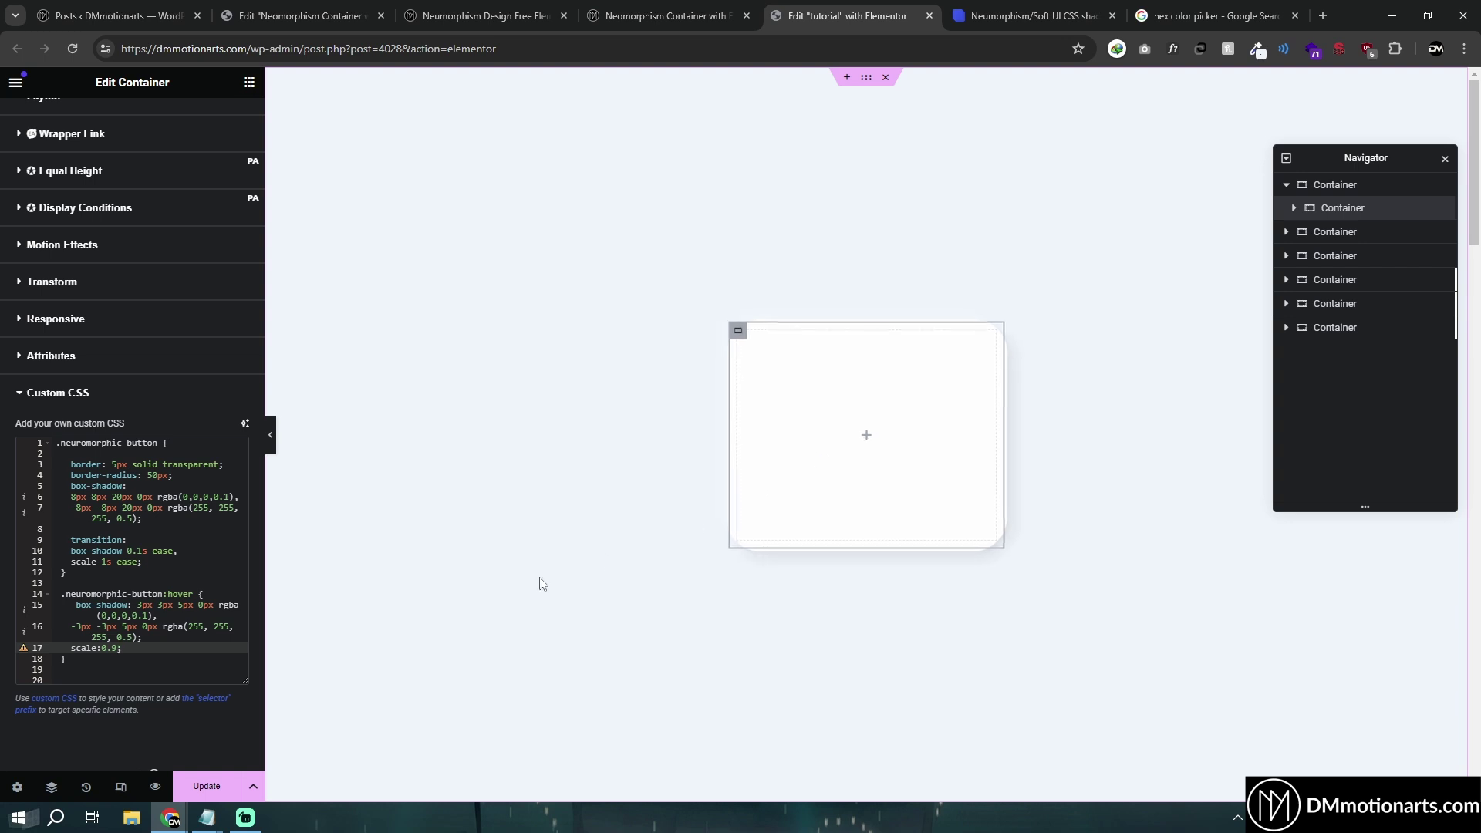
pyautogui.write(';')
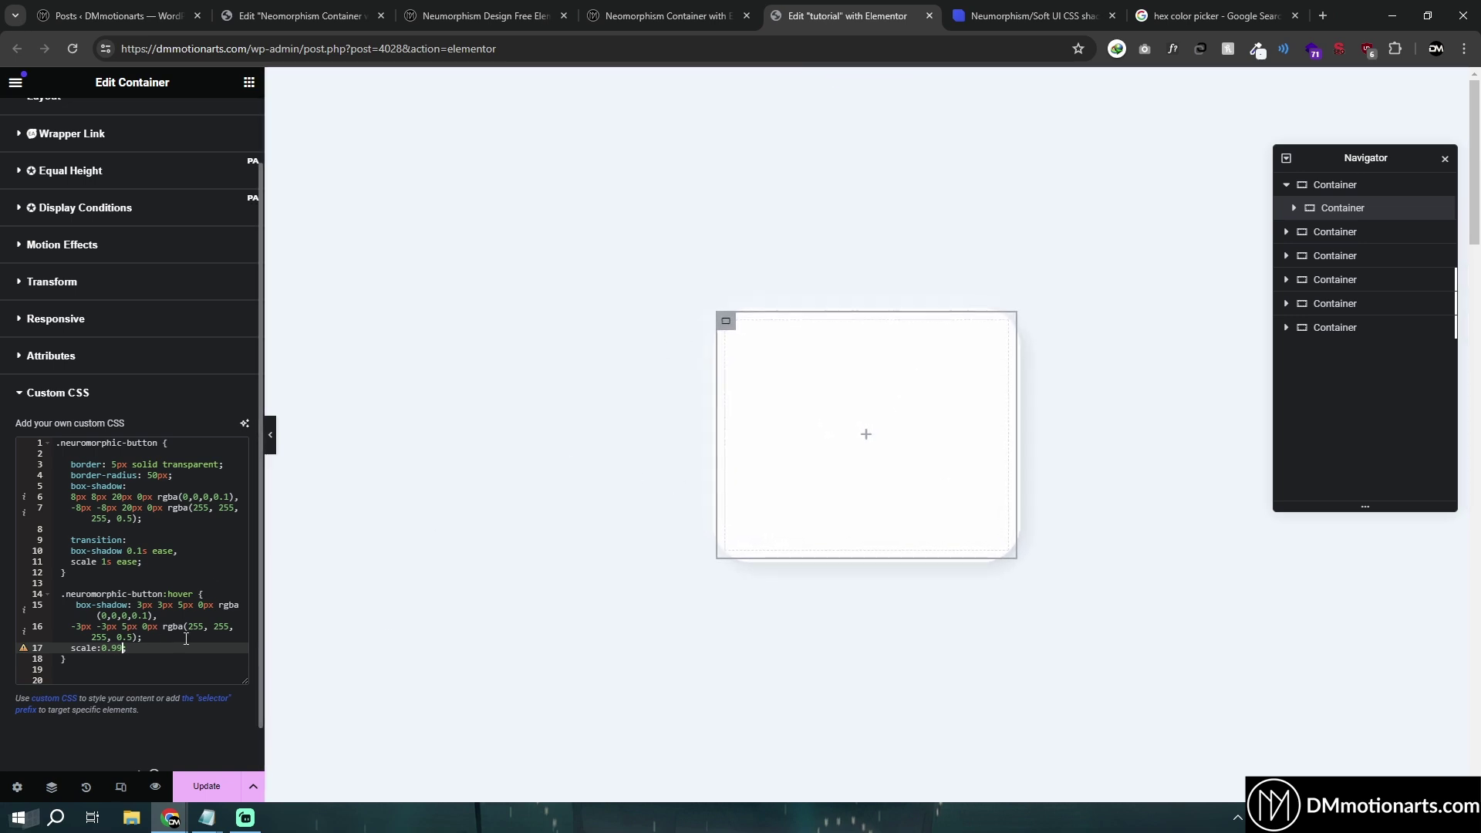
pyautogui.click(104, 564)
pyautogui.write('0.')
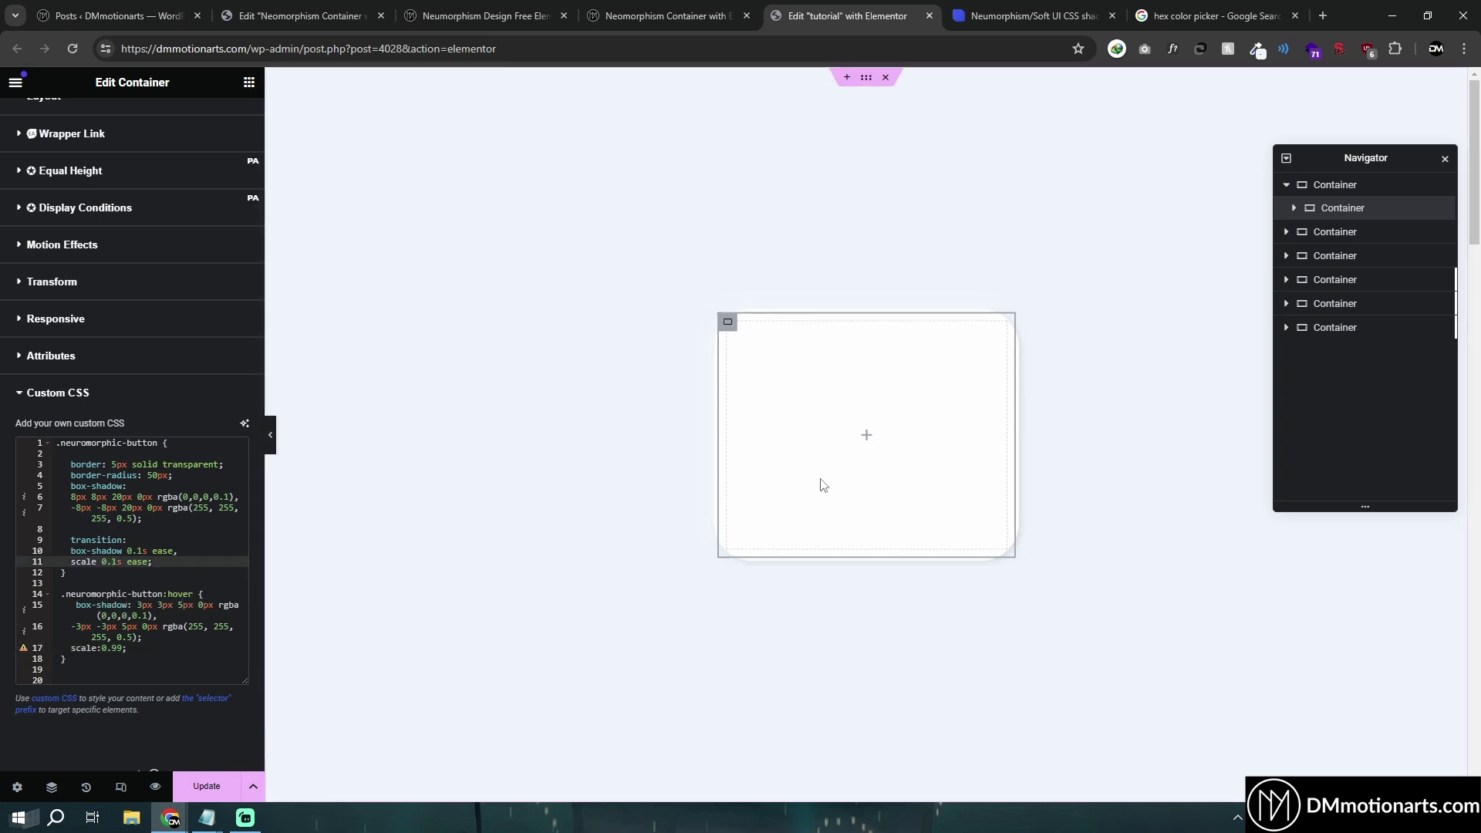
# Step: Try a 1s box-shadow transition, preview the hover with the editing panel hidden, and restore the transition to 0.1s
pyautogui.click(138, 551)
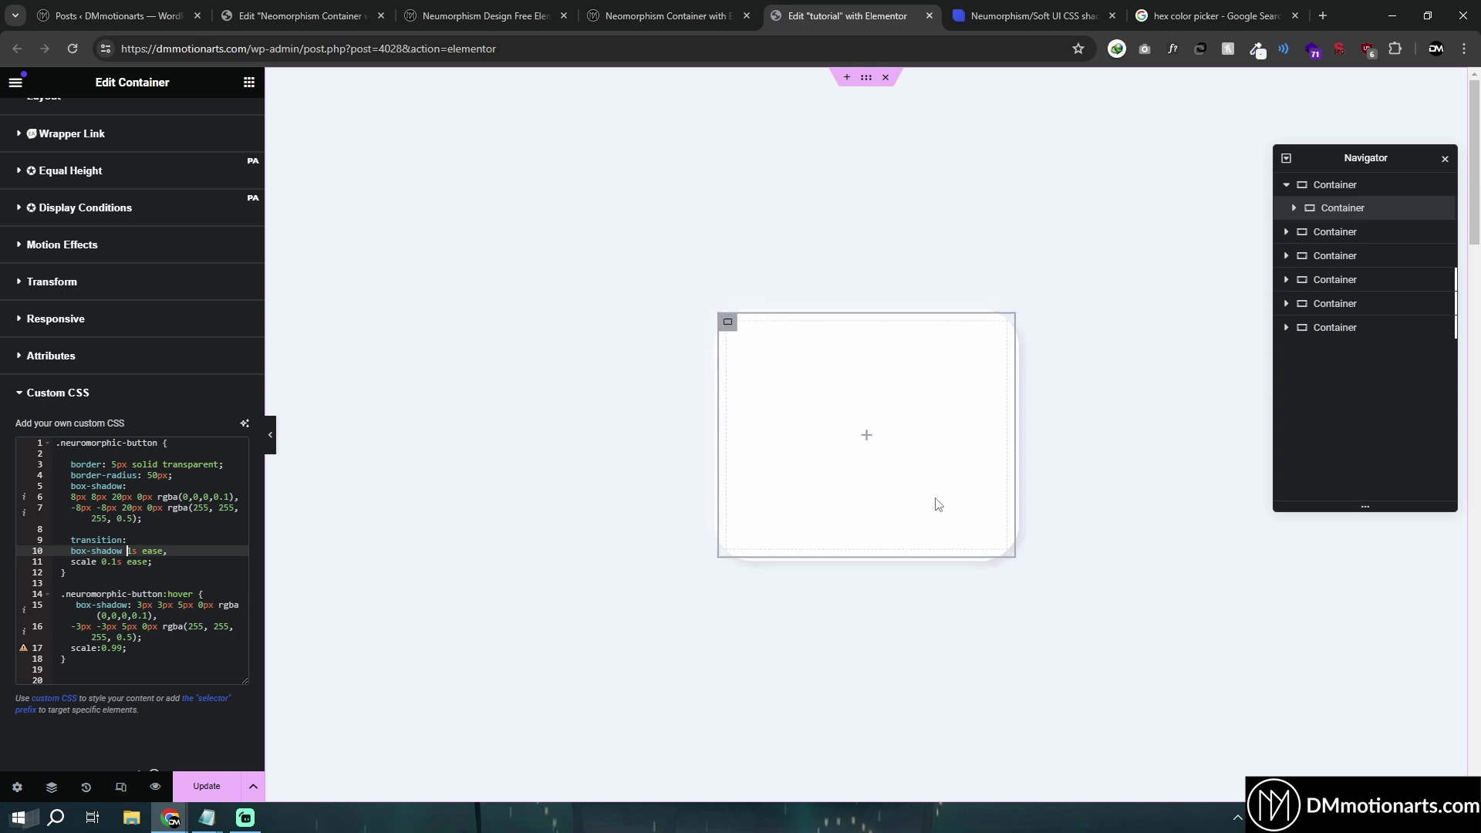
pyautogui.click(273, 438)
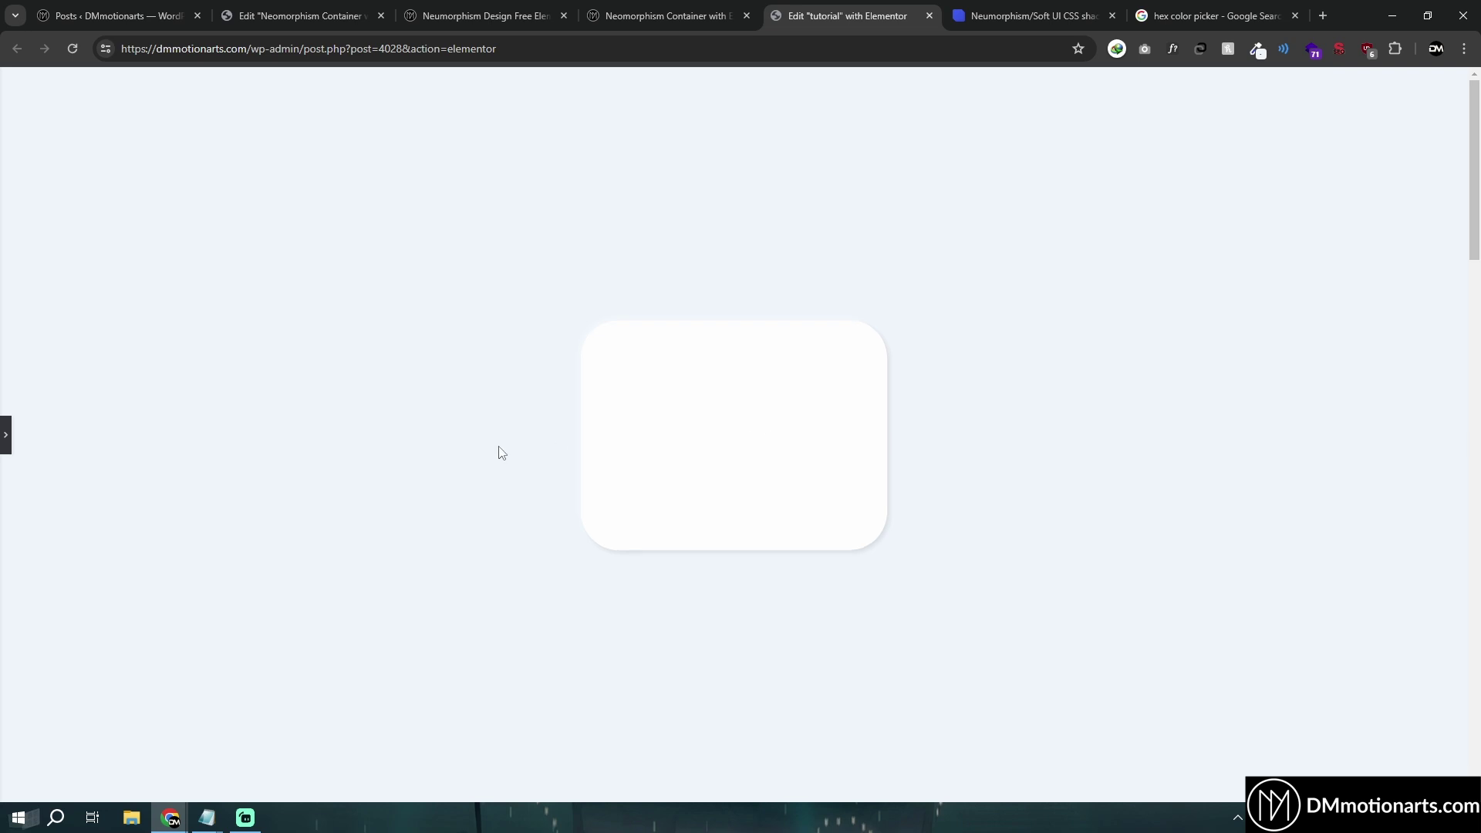
pyautogui.click(3, 429)
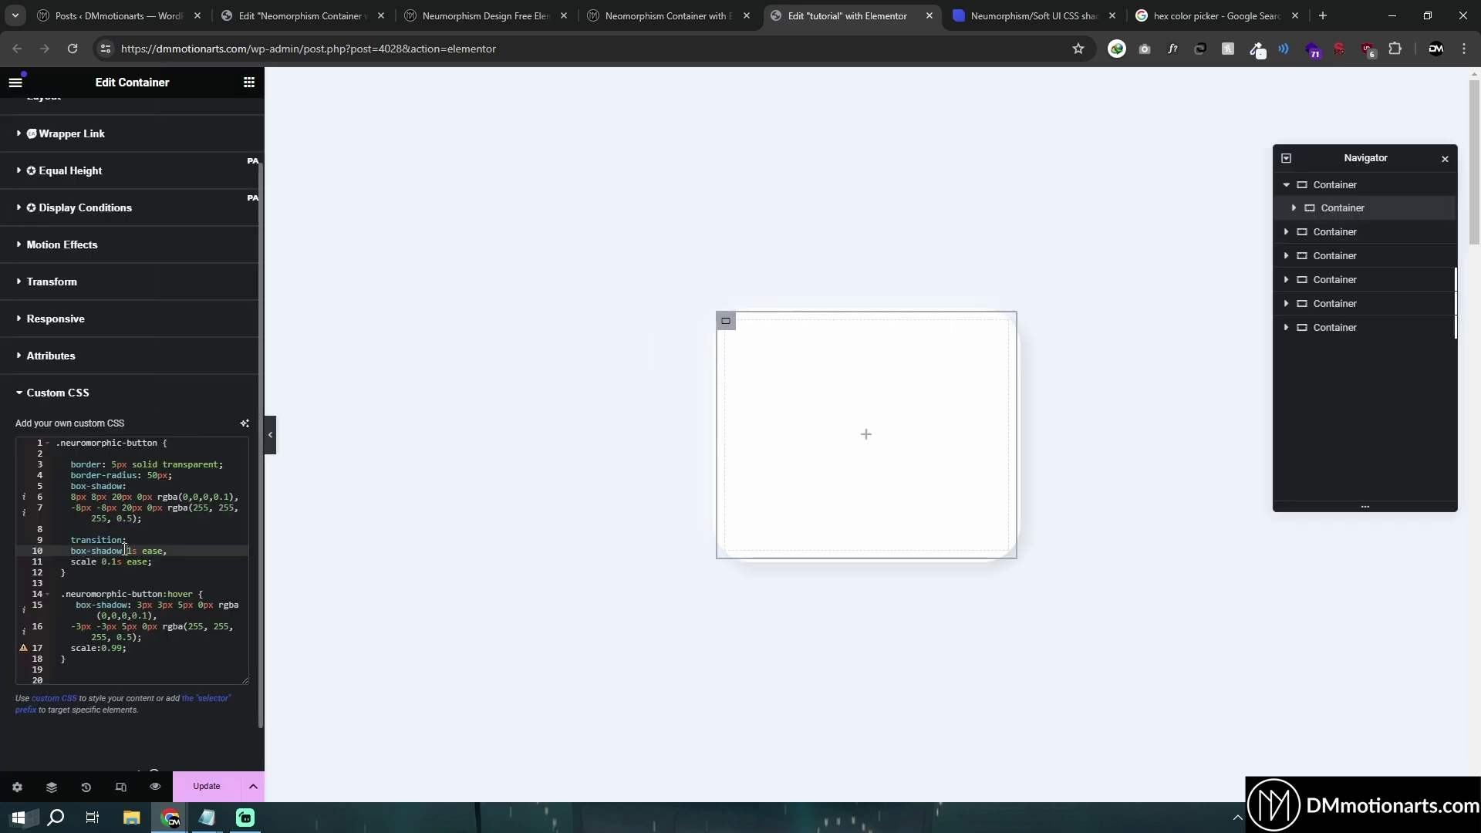
pyautogui.click(129, 551)
pyautogui.write('0.')
pyautogui.click(271, 436)
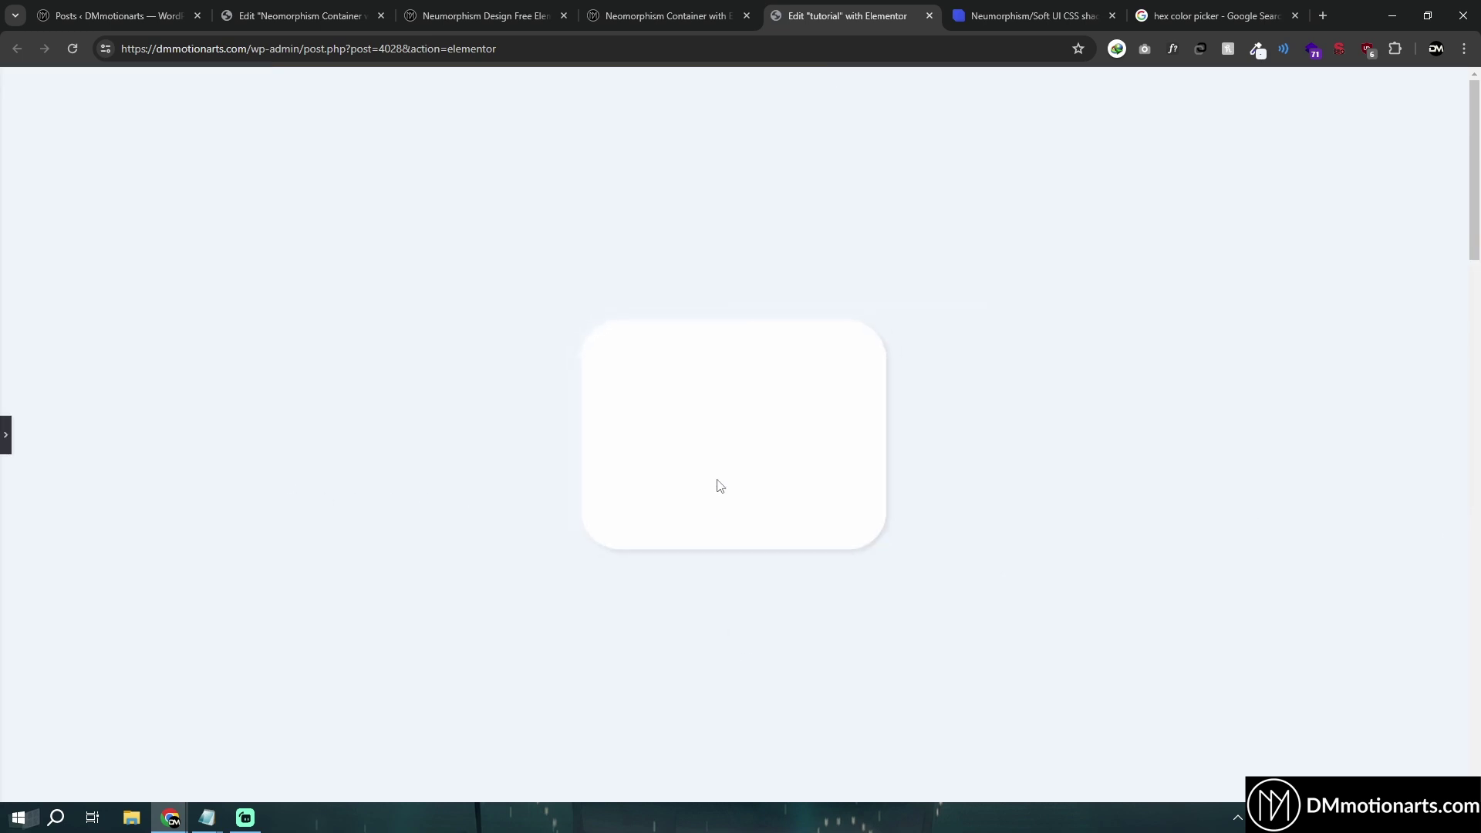
pyautogui.click(3, 427)
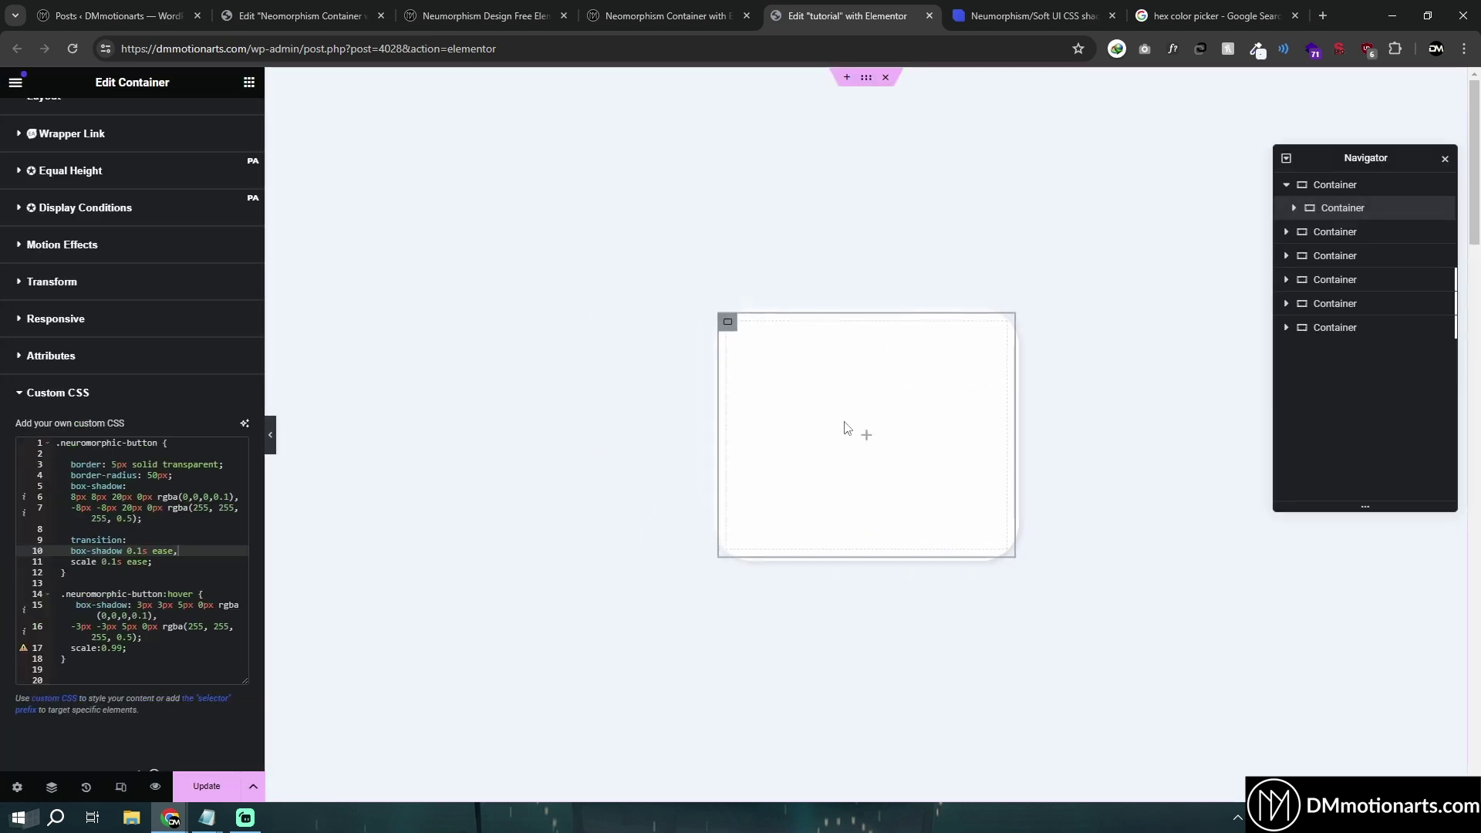
# Step: Examine the .neuromorphic-button:focus and :active rule in Notepad, including its outline and inset box-shadow lines
pyautogui.click(207, 818)
pyautogui.click(285, 766)
pyautogui.click(631, 484)
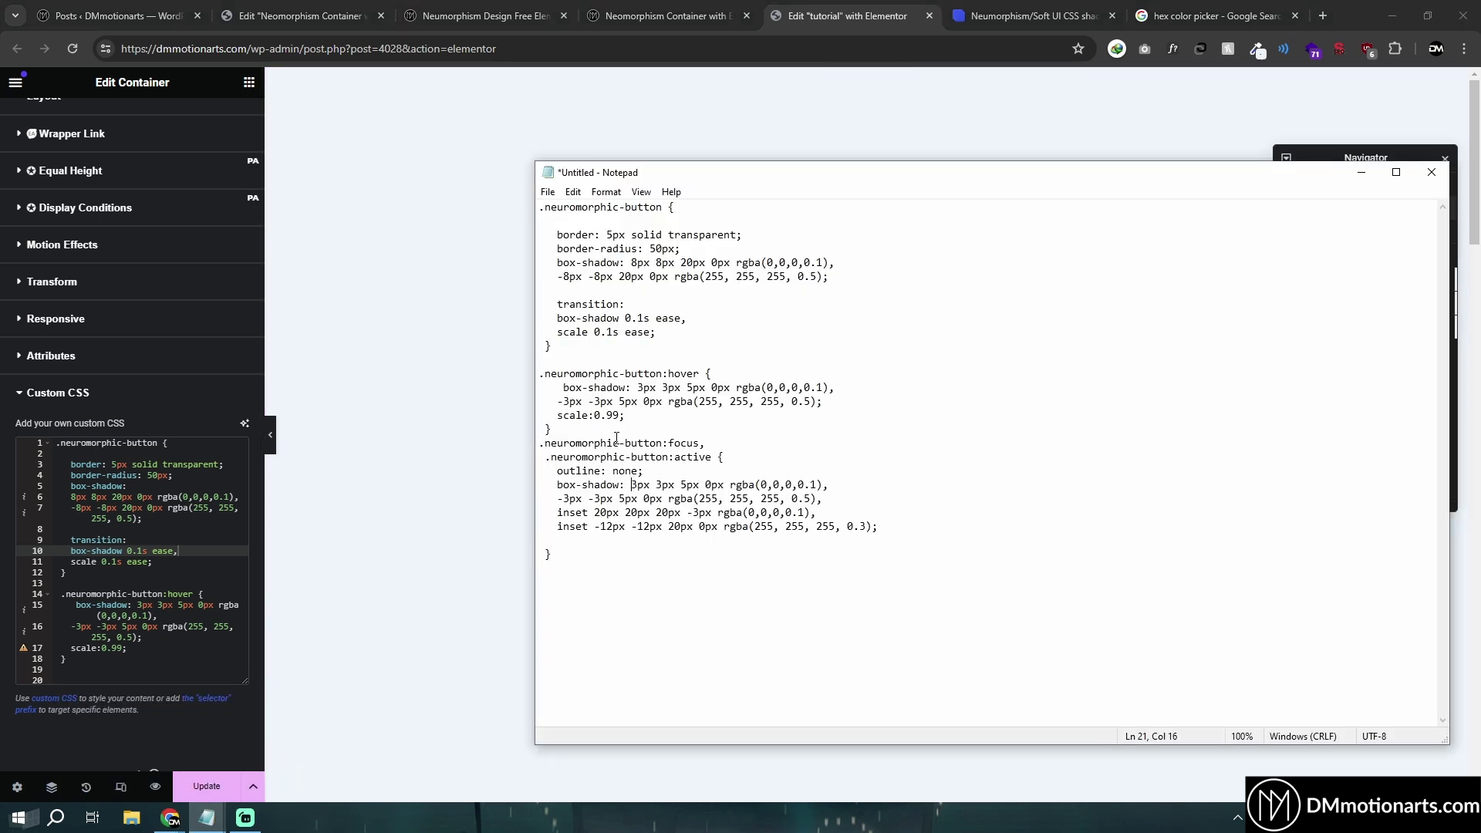
pyautogui.click(704, 456)
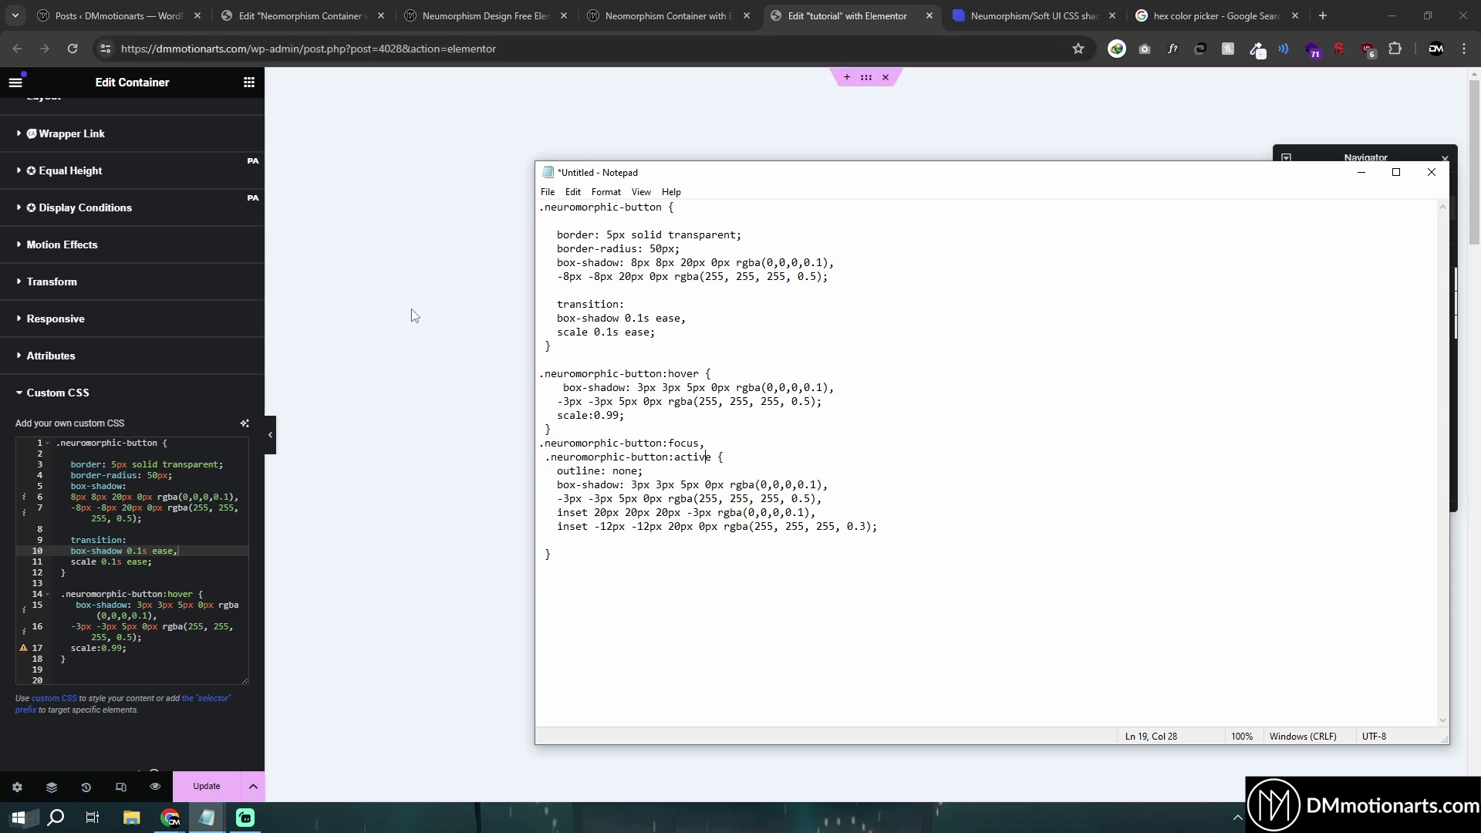
pyautogui.moveTo(551, 471); pyautogui.dragTo(859, 537)
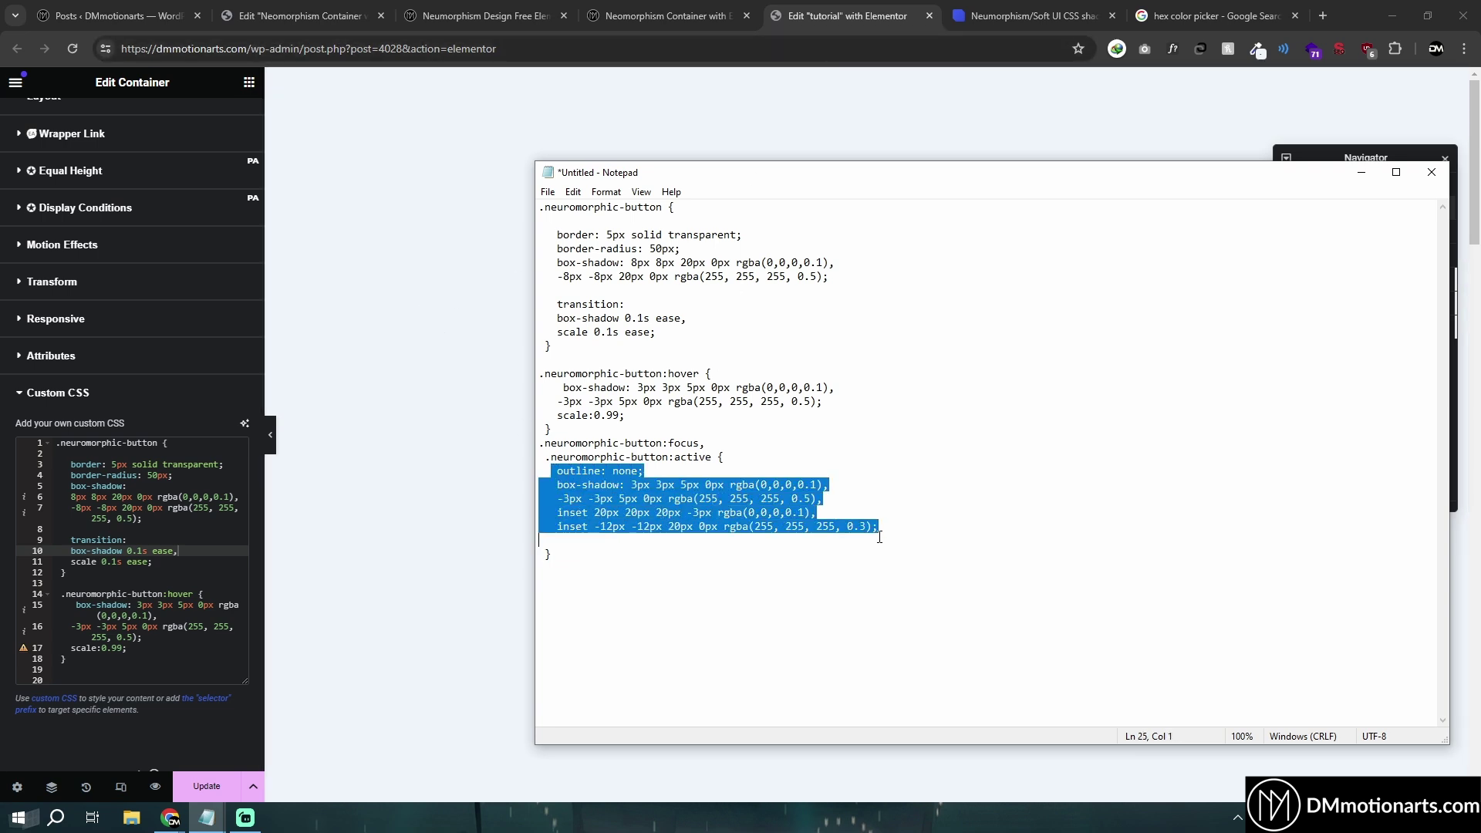
pyautogui.click(879, 537)
pyautogui.moveTo(674, 458); pyautogui.dragTo(702, 458)
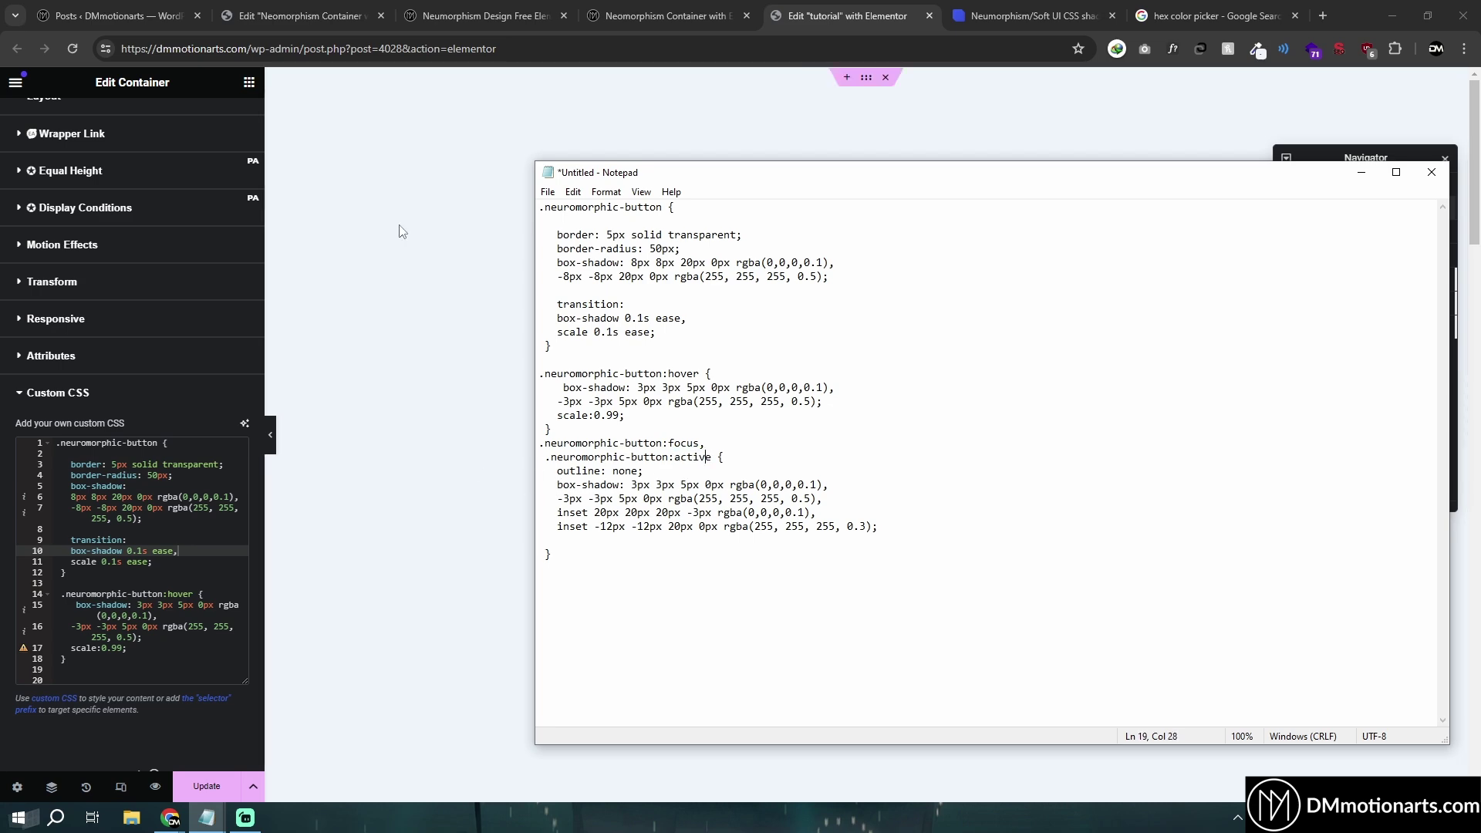
# Step: Try the active effect of the Home and Email list buttons on the Neumorphism Design Free Elementor Template page
pyautogui.click(610, 14)
pyautogui.click(513, 8)
pyautogui.scroll(-3, 332, 407)
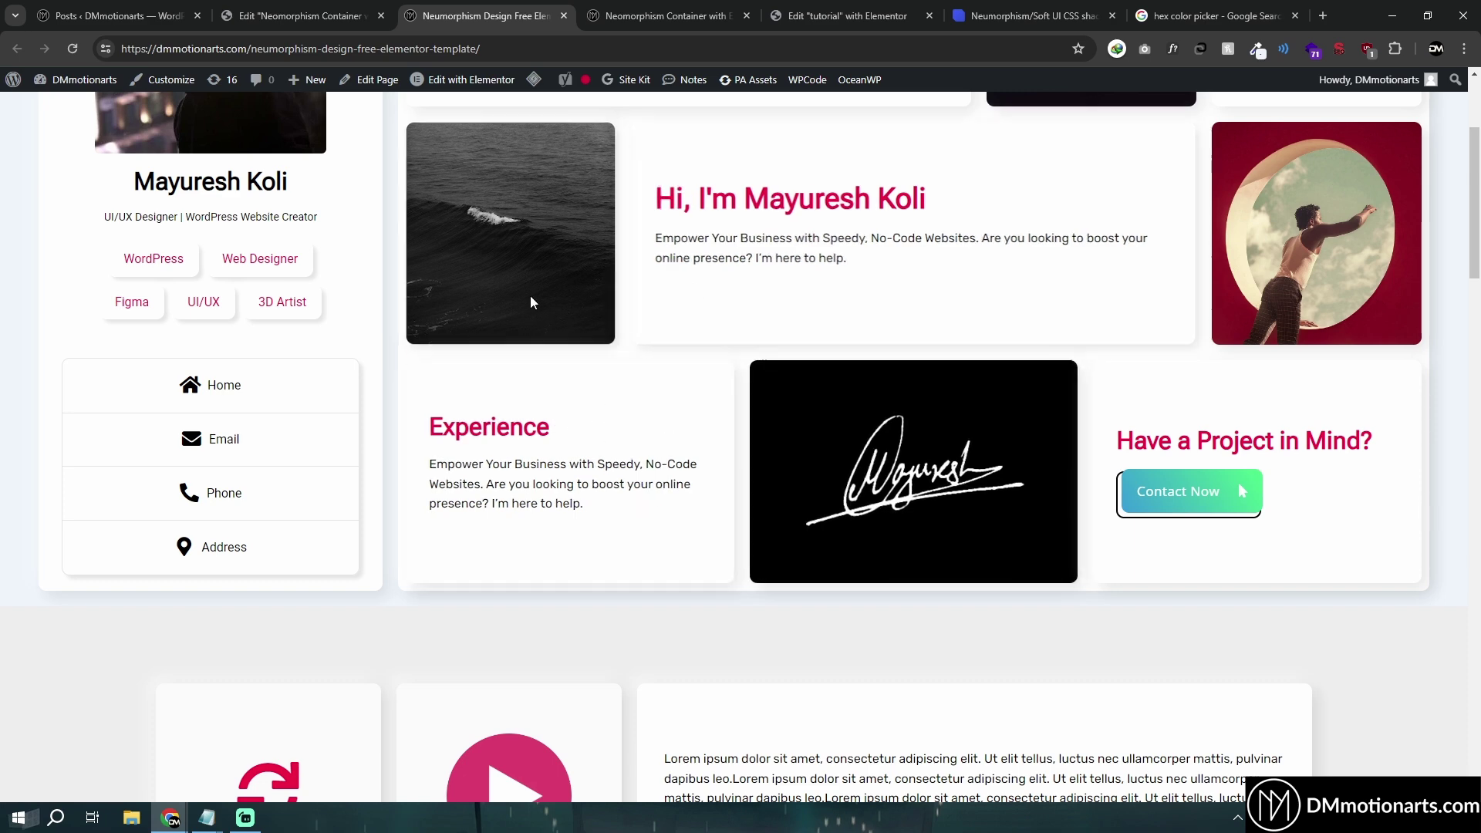
pyautogui.scroll(2, 843, 437)
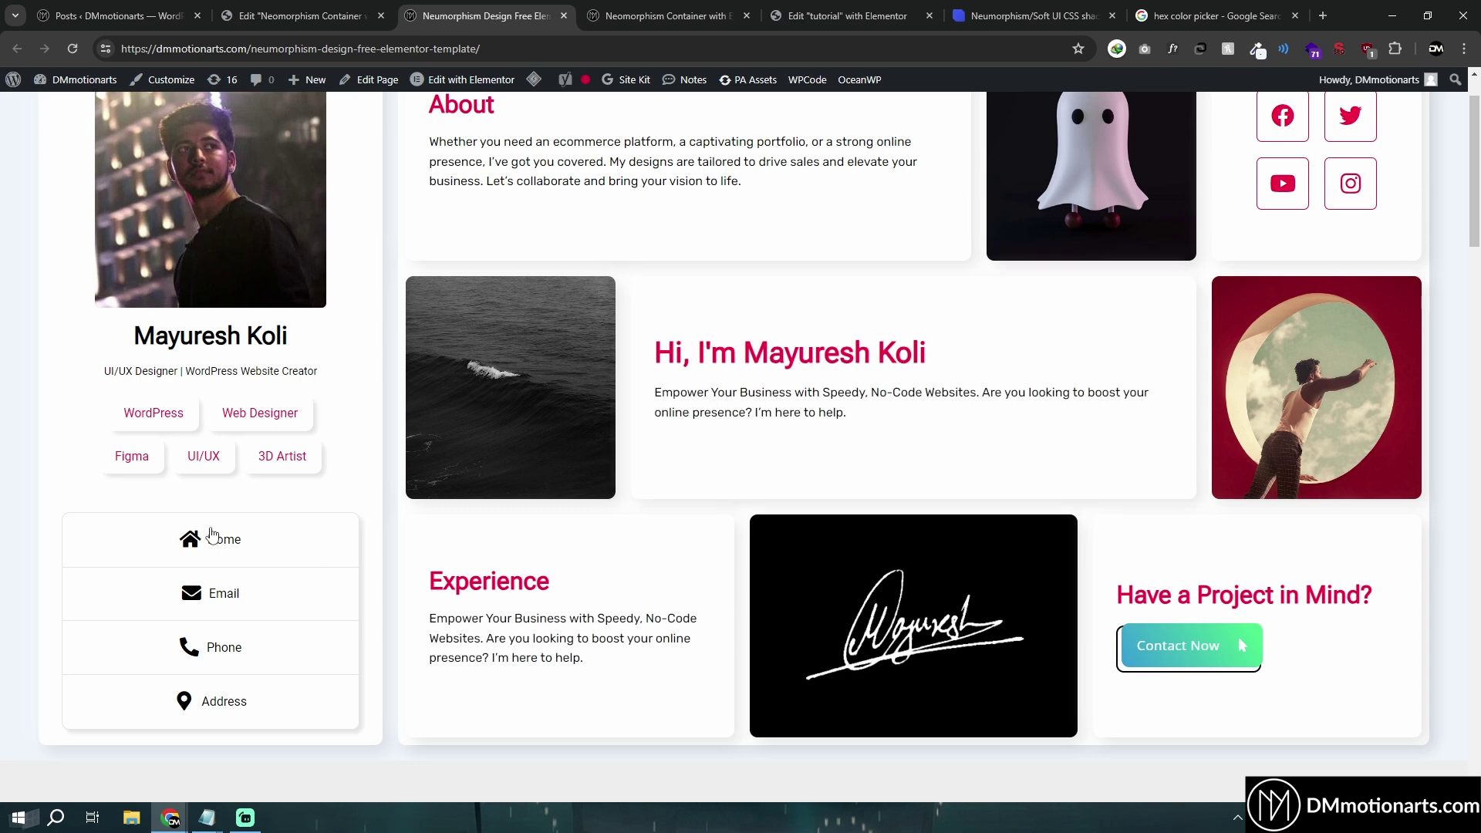
pyautogui.click(210, 596)
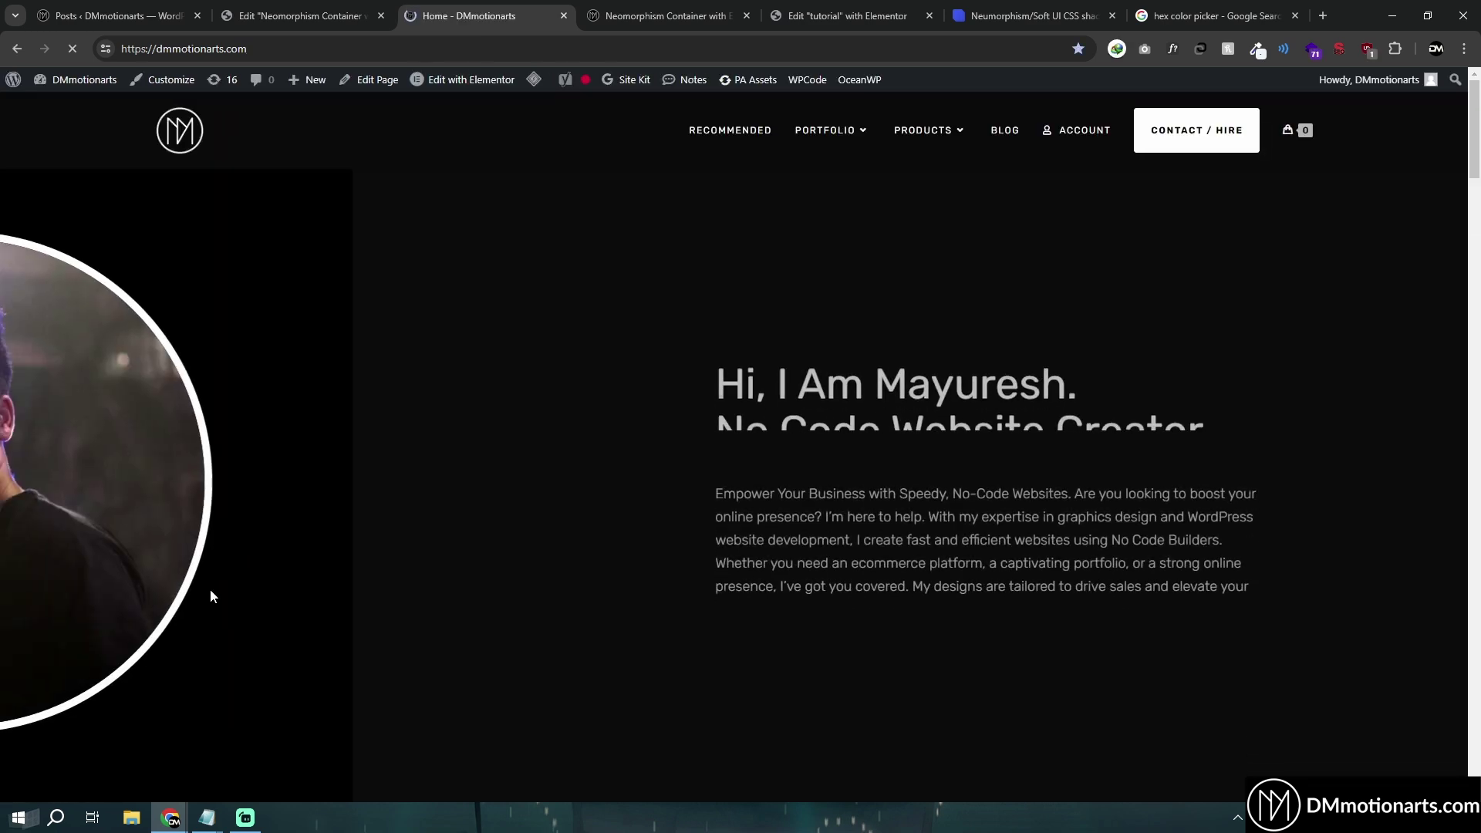
pyautogui.hotkey('alt', 'Left')
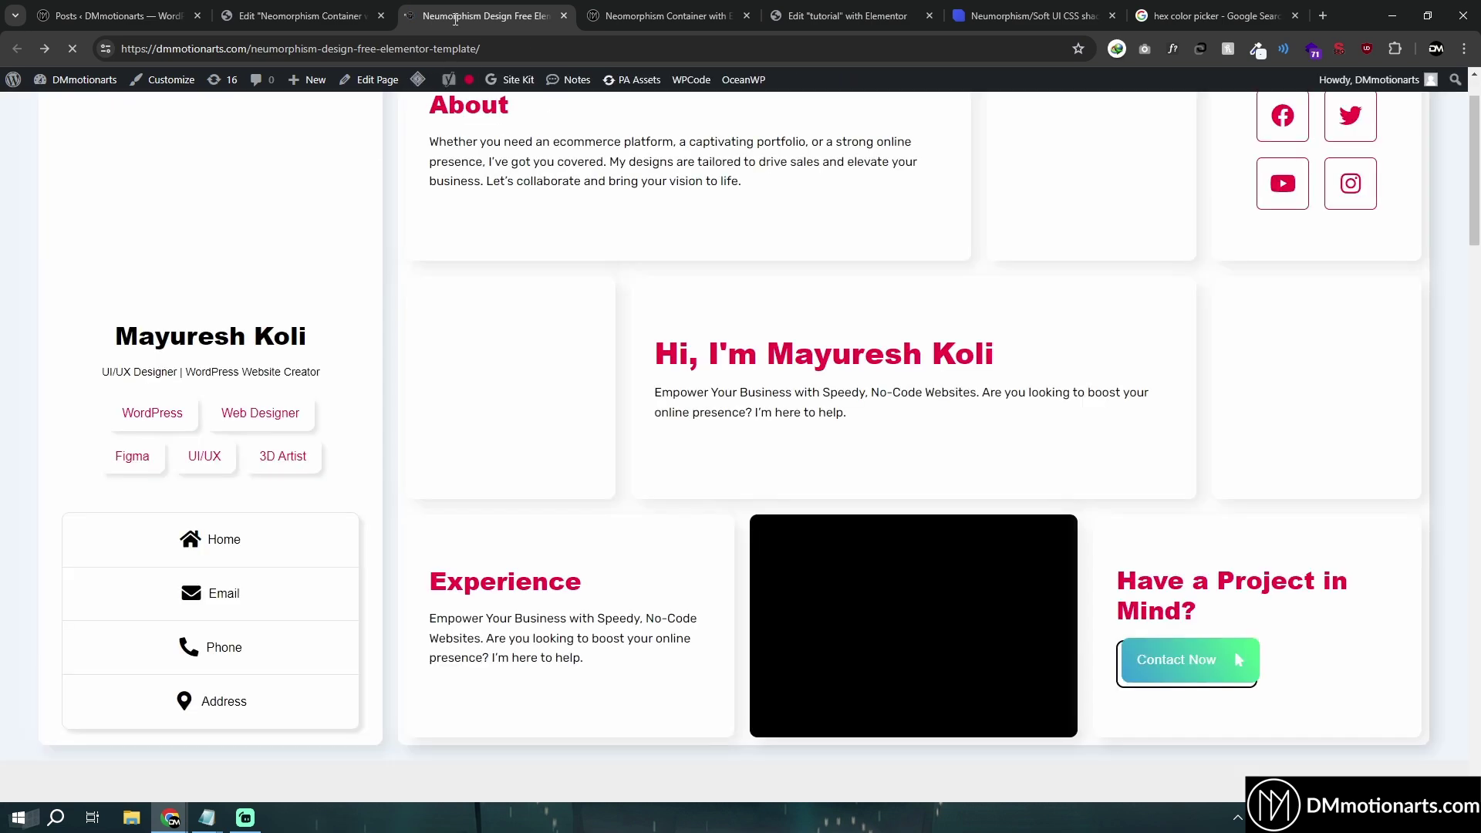
pyautogui.click(280, 550)
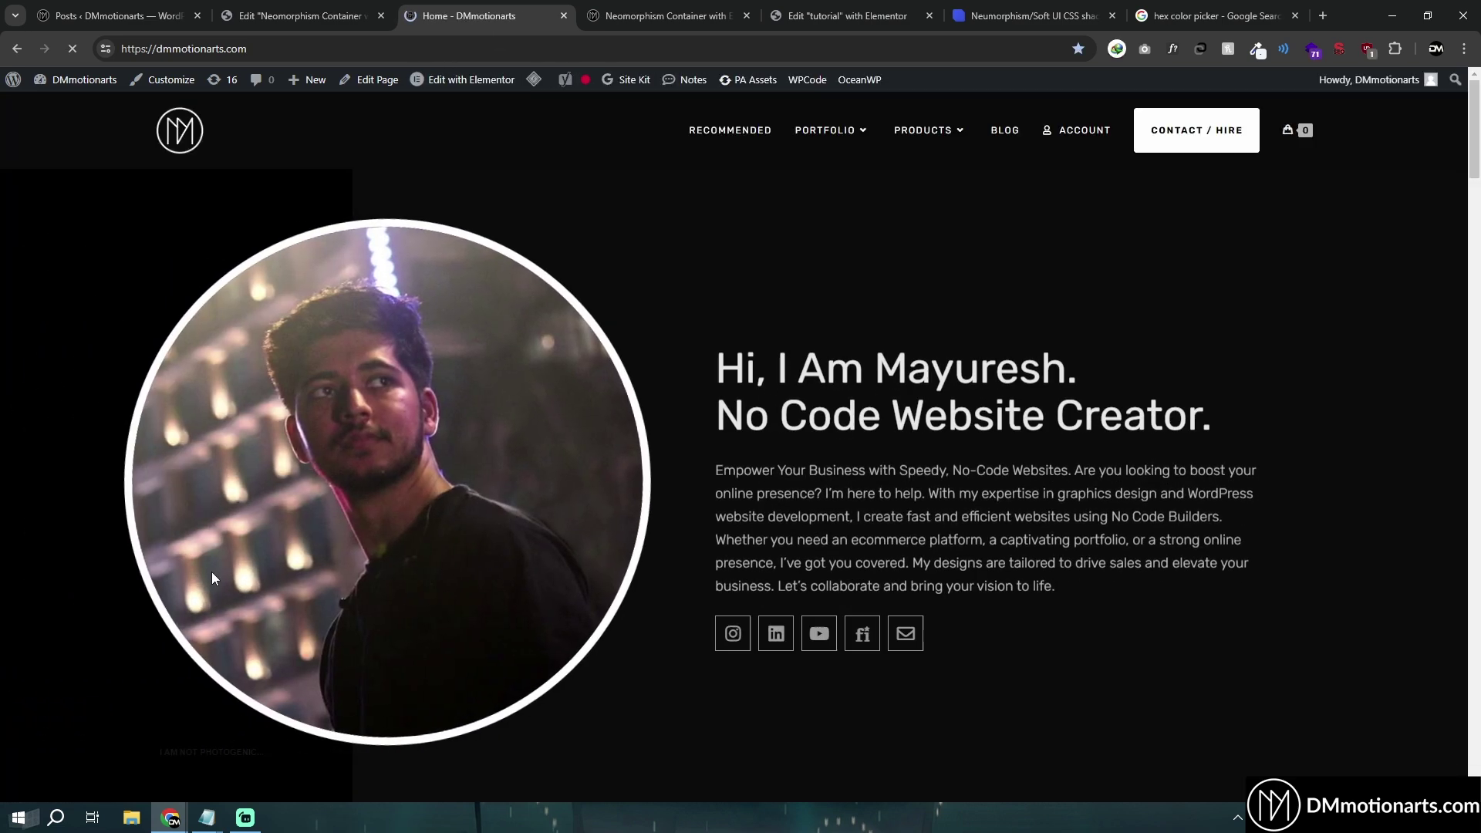
# Step: Return to the Neumorphism Design Free Elementor Template page and try the active effect on the Experience and introduction containers
pyautogui.hotkey('alt', 'Left')
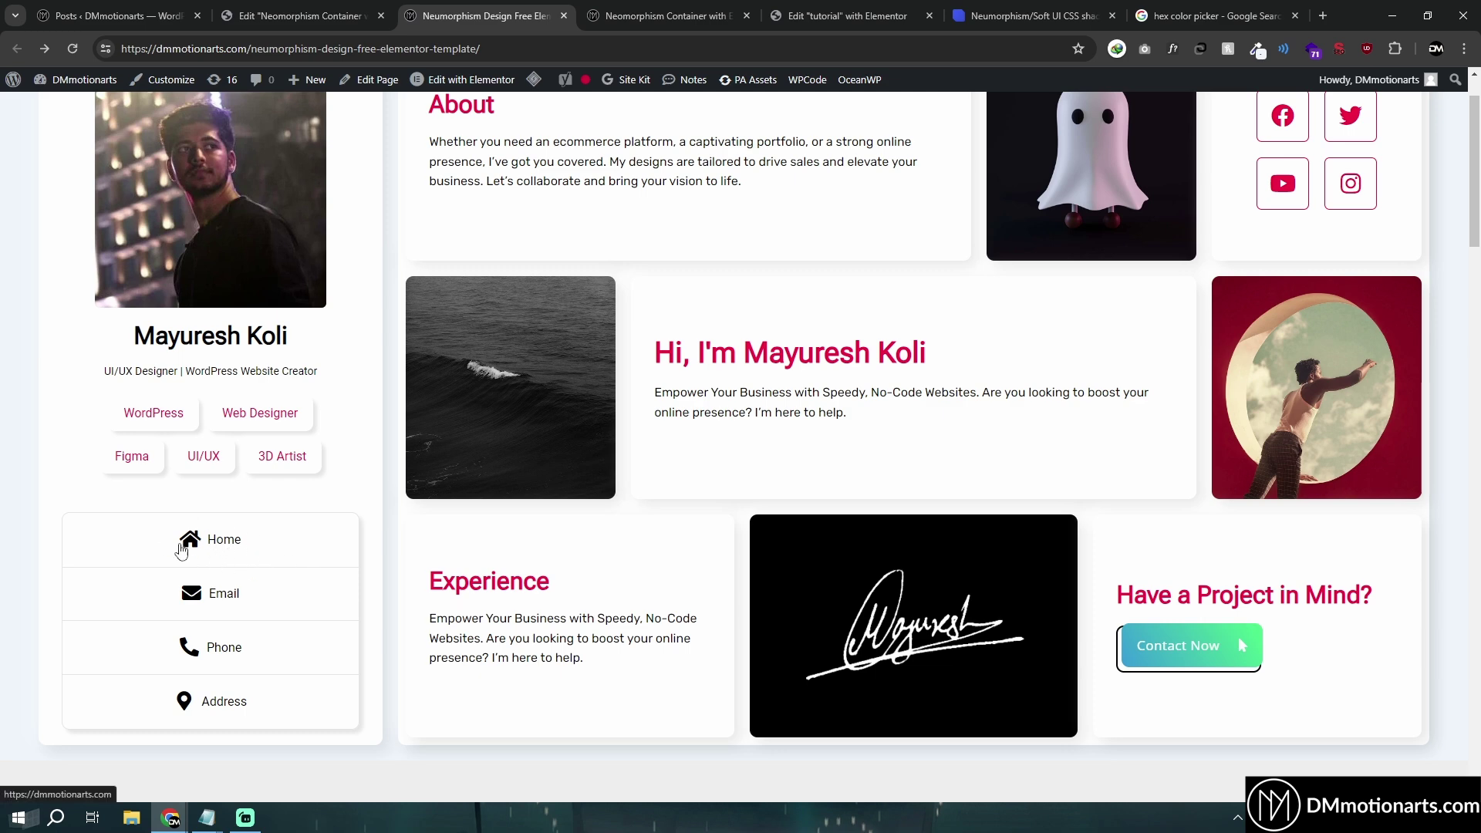
pyautogui.doubleClick(611, 562)
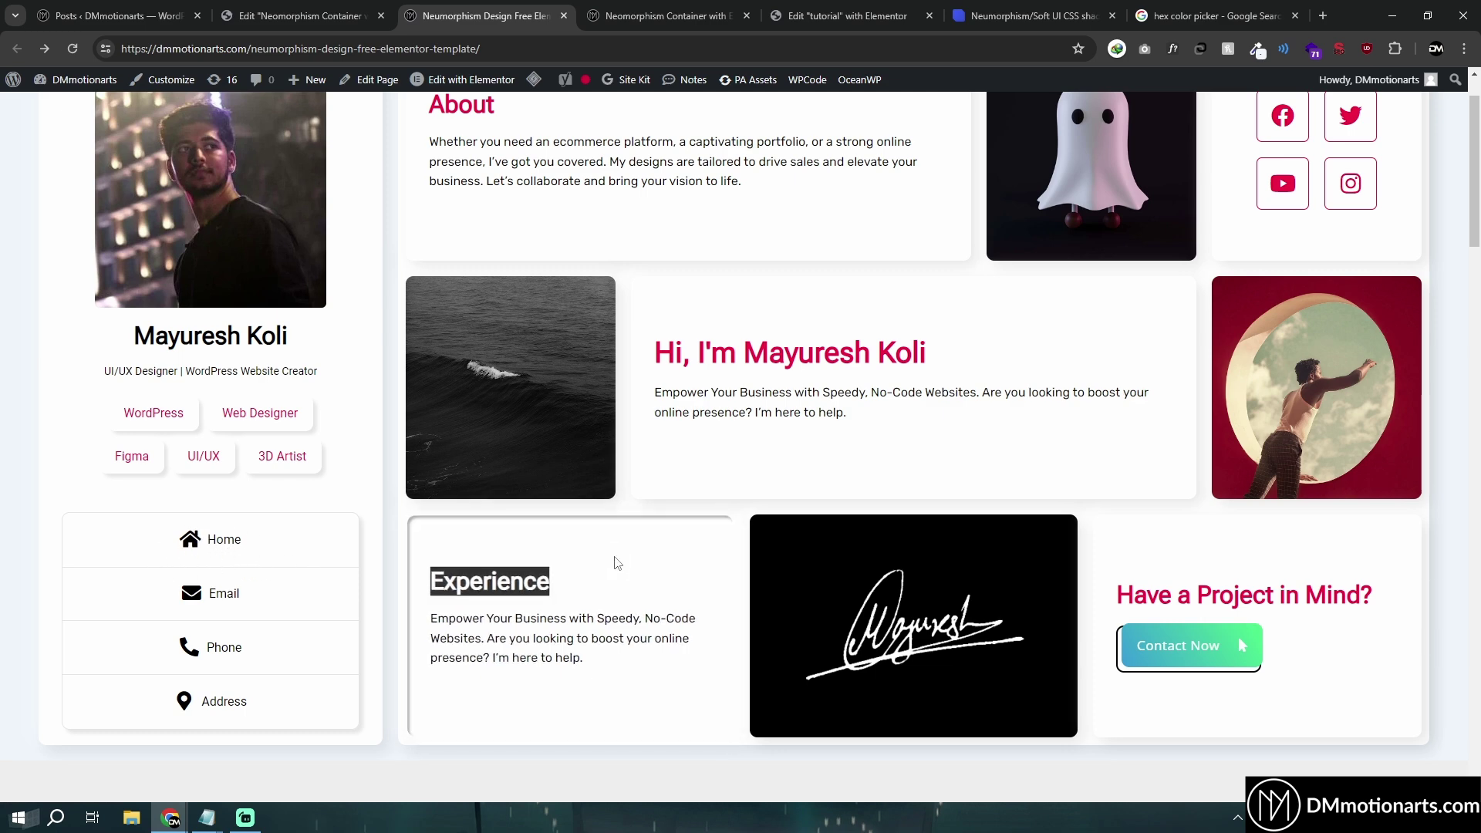
pyautogui.click(736, 496)
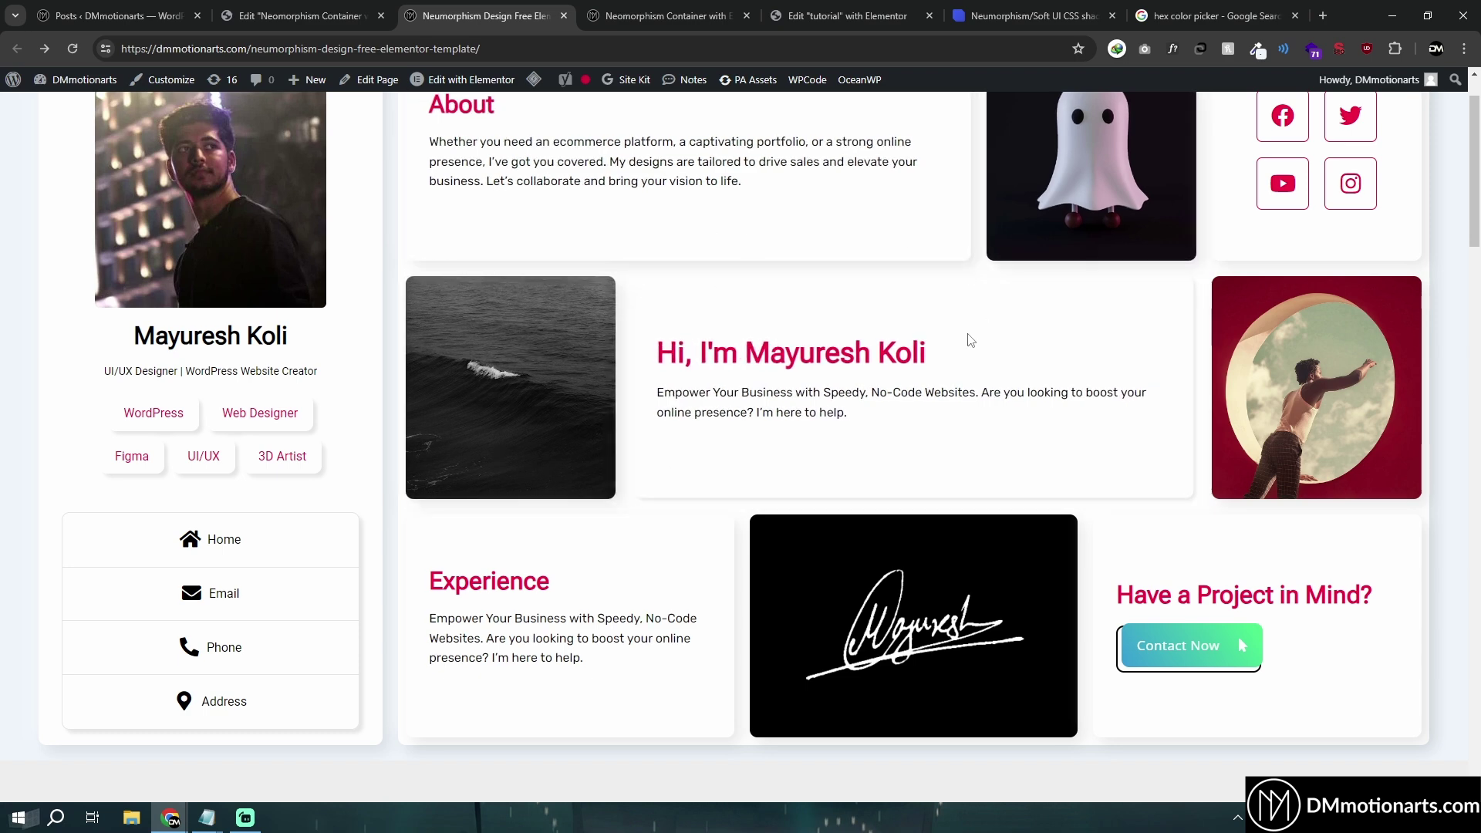
pyautogui.tripleClick(1002, 324)
pyautogui.click(834, 280)
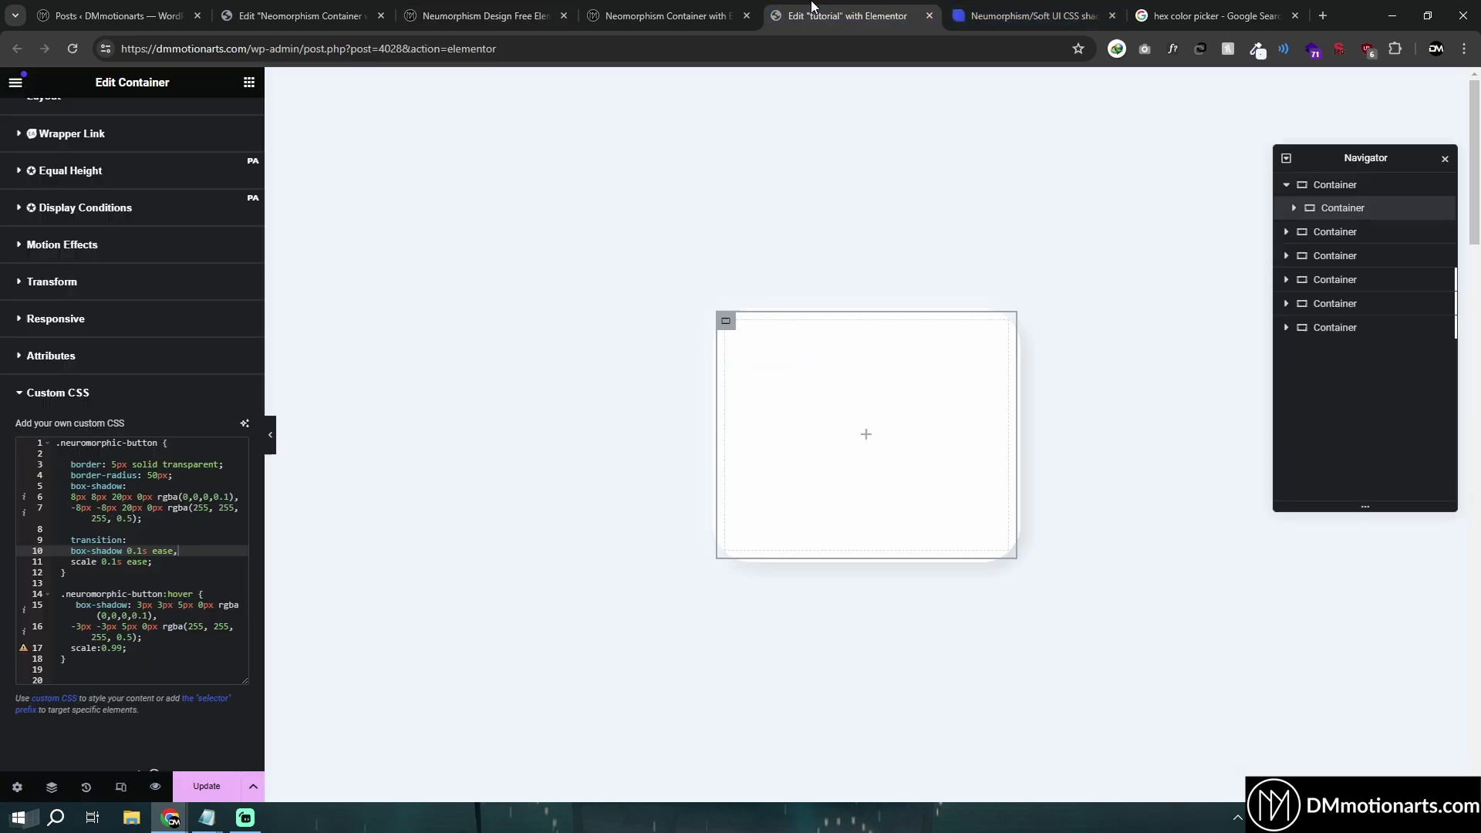
# Step: Switch from the tutorial page's Elementor editor to the Notepad CSS and review the focus and active selectors with their declarations
pyautogui.click(848, 15)
pyautogui.moveTo(206, 817)
pyautogui.click(284, 745)
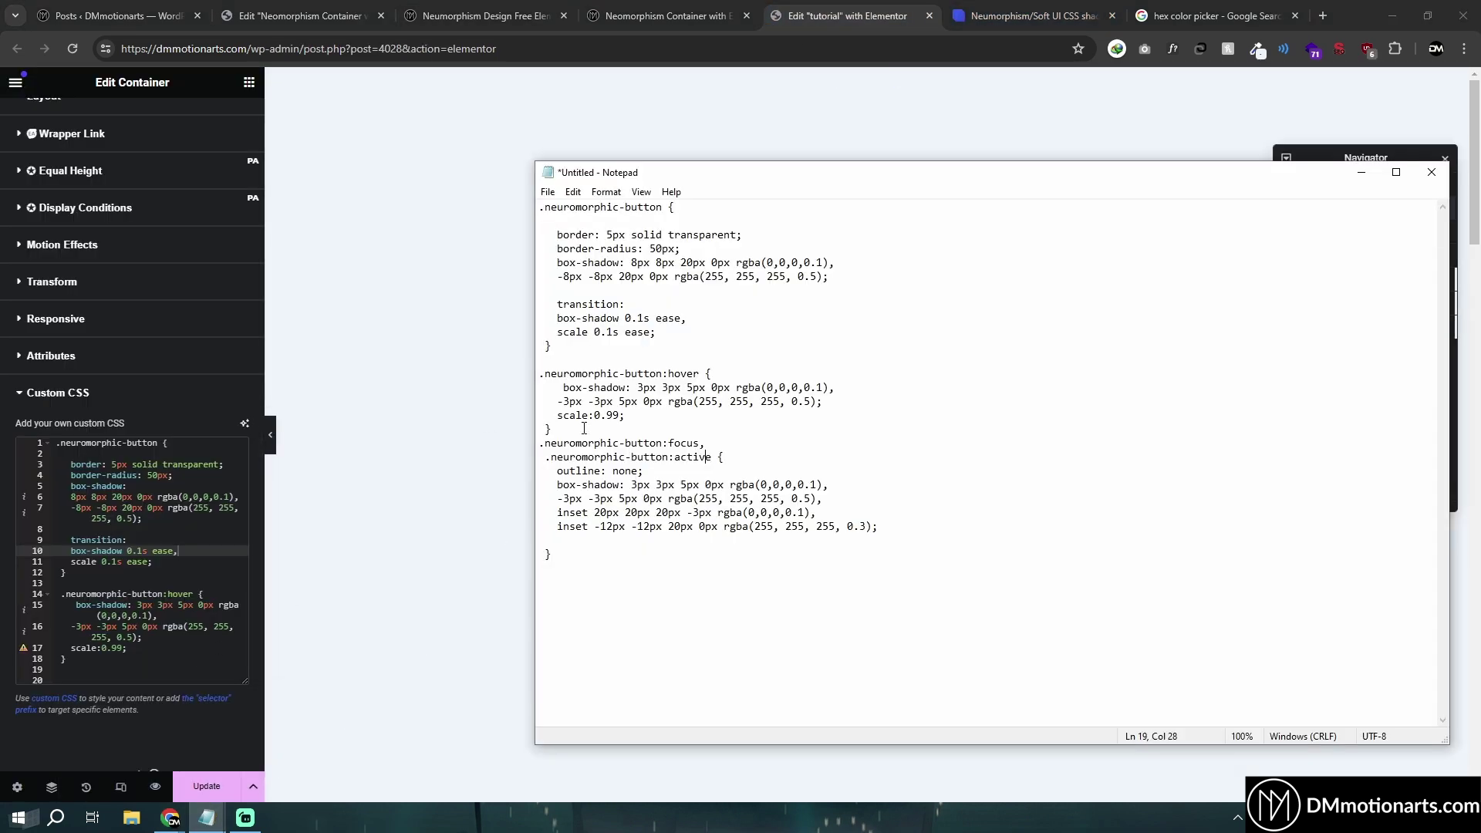
pyautogui.moveTo(542, 446); pyautogui.dragTo(712, 457)
pyautogui.click(712, 456)
pyautogui.moveTo(578, 471); pyautogui.dragTo(899, 525)
pyautogui.click(913, 548)
pyautogui.moveTo(546, 457); pyautogui.dragTo(708, 460)
pyautogui.click(574, 611)
pyautogui.moveTo(540, 443); pyautogui.dragTo(716, 453)
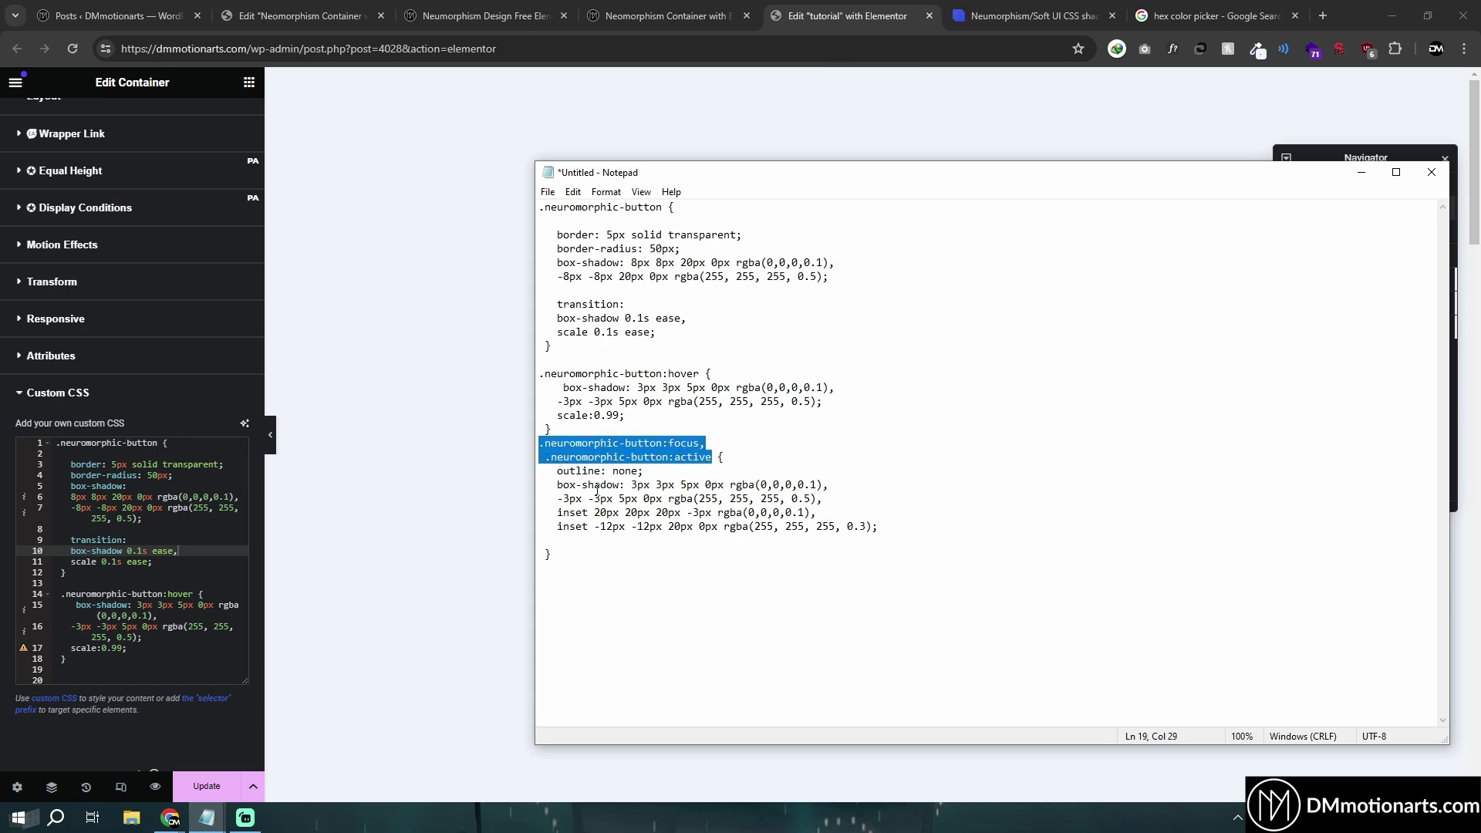
# Step: Copy the .neuromorphic-button:focus and :active rule from the Notepad draft and paste it below the hover rule in the container's custom CSS
pyautogui.click(541, 446)
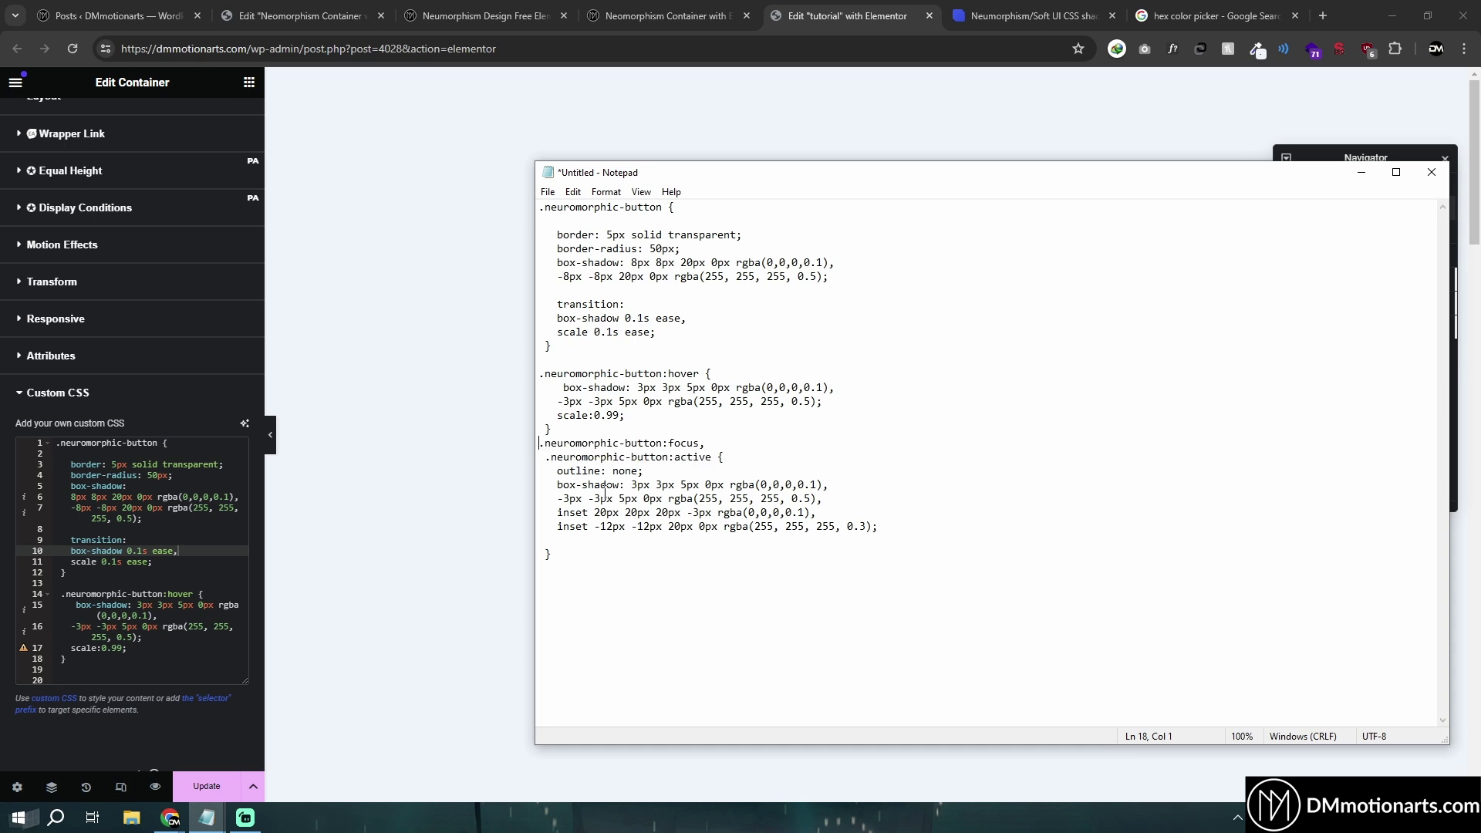
pyautogui.moveTo(539, 445); pyautogui.dragTo(662, 560)
pyautogui.hotkey('ctrl', 'c')
pyautogui.click(68, 669)
pyautogui.hotkey('ctrl', 'v')
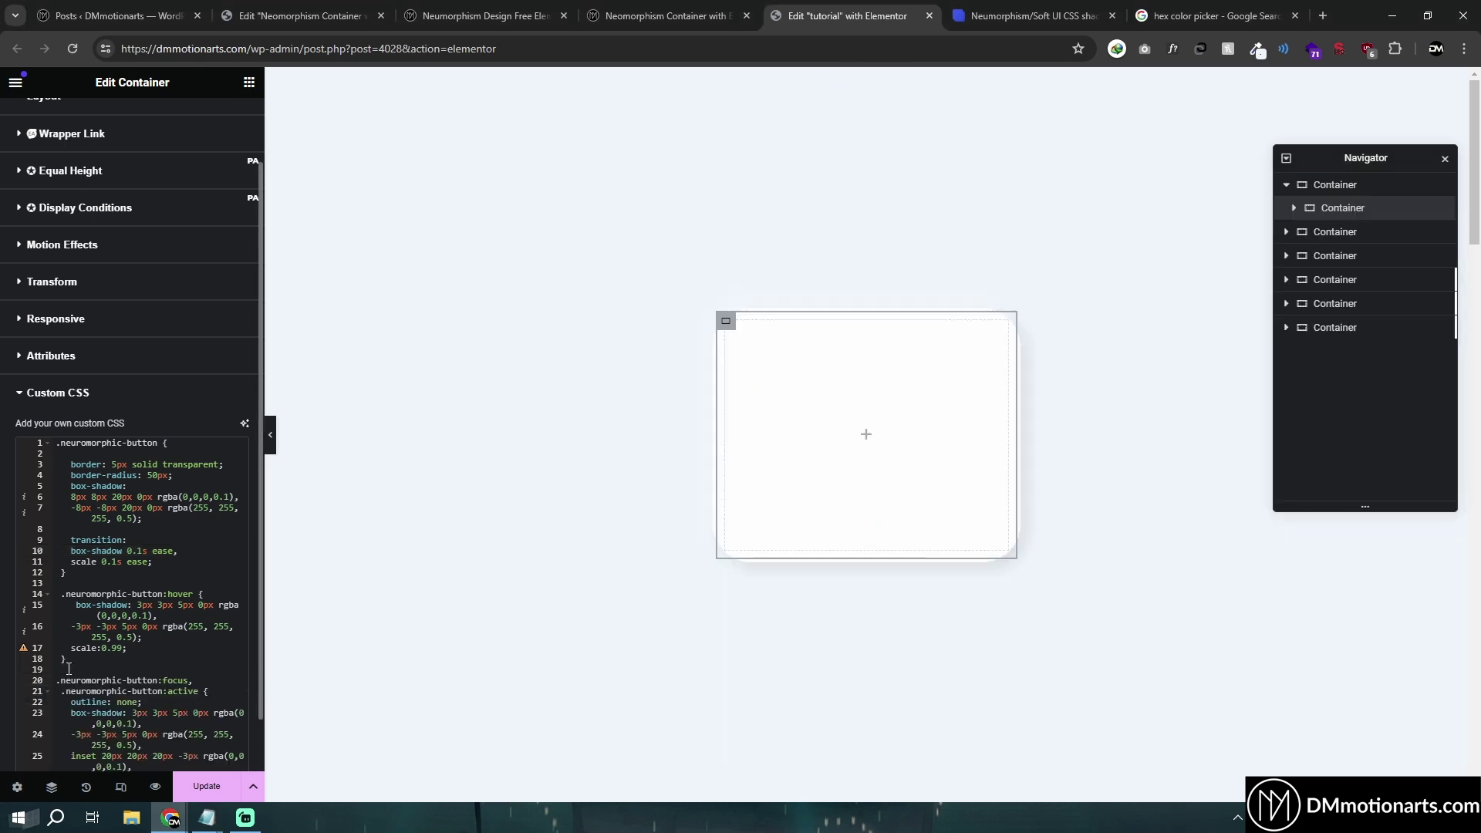
# Step: Test the pressed effect of the white inner container on the canvas several times
pyautogui.scroll(-2, 68, 669)
pyautogui.click(796, 477)
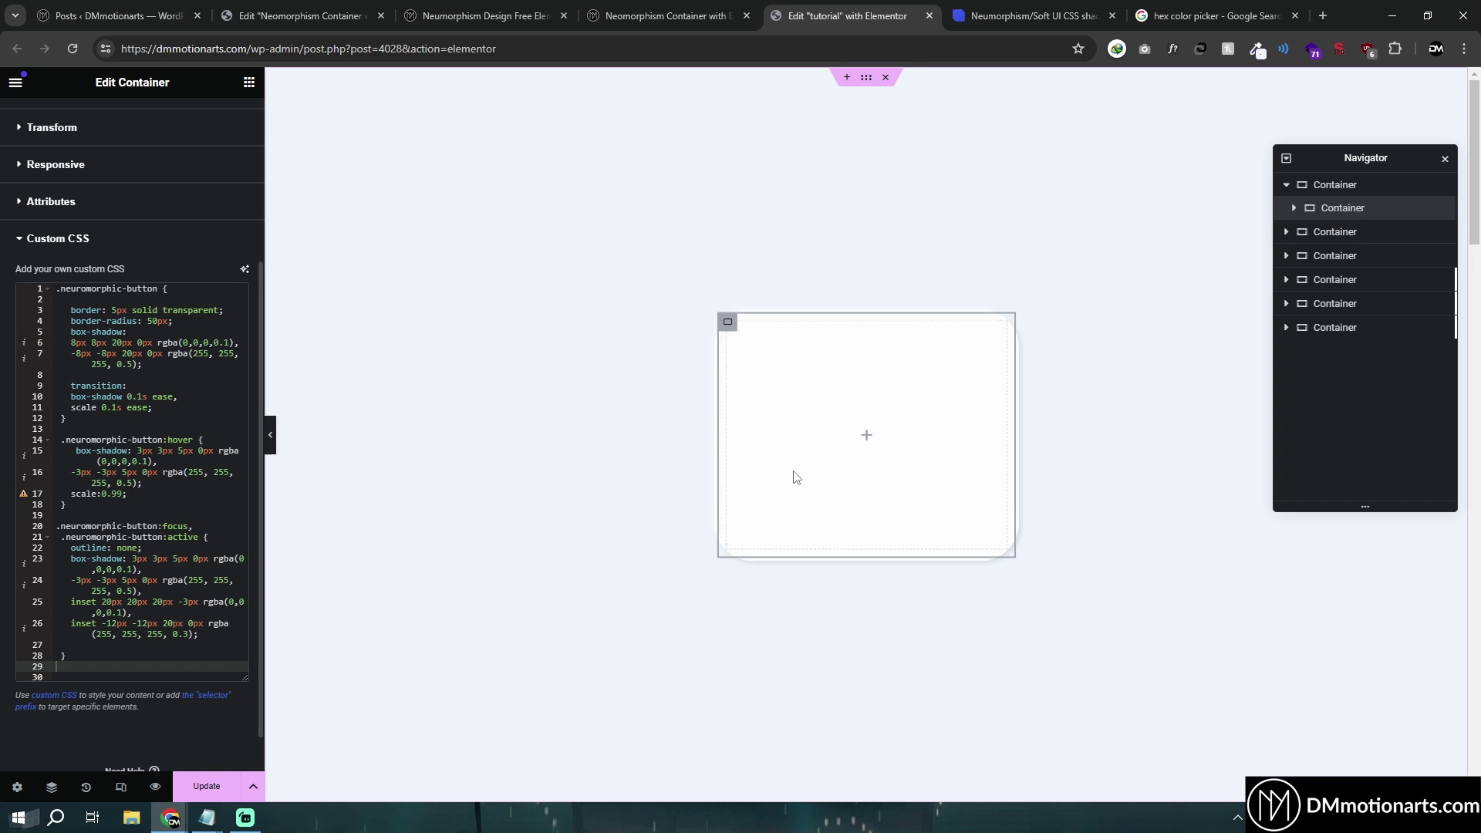
pyautogui.click(796, 477)
pyautogui.click(796, 476)
pyautogui.click(796, 477)
pyautogui.click(733, 442)
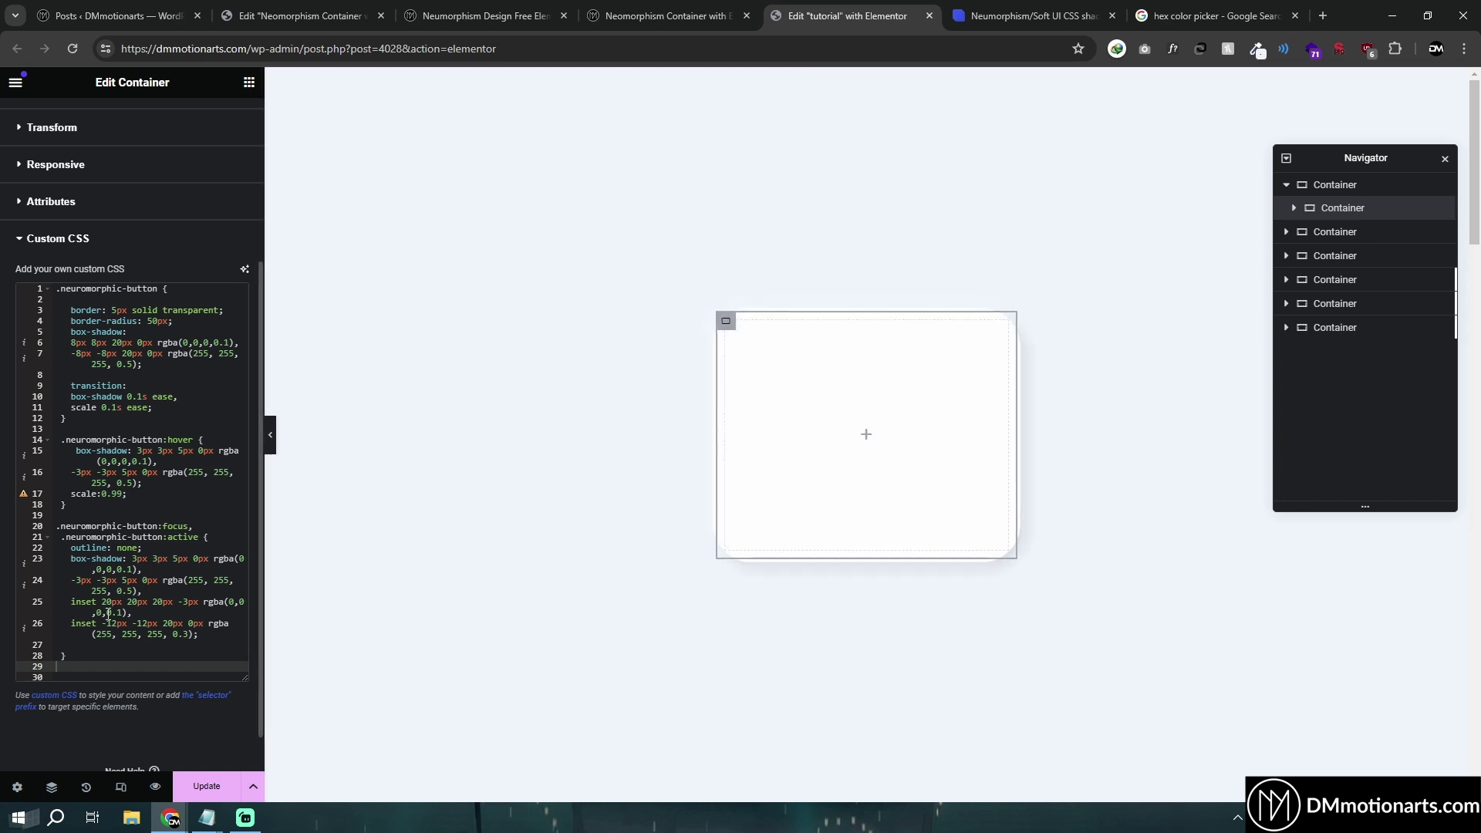
# Step: Highlight the two inset box-shadow lines in the focus and active rule of the custom CSS
pyautogui.moveTo(57, 602); pyautogui.dragTo(250, 637)
pyautogui.click(246, 638)
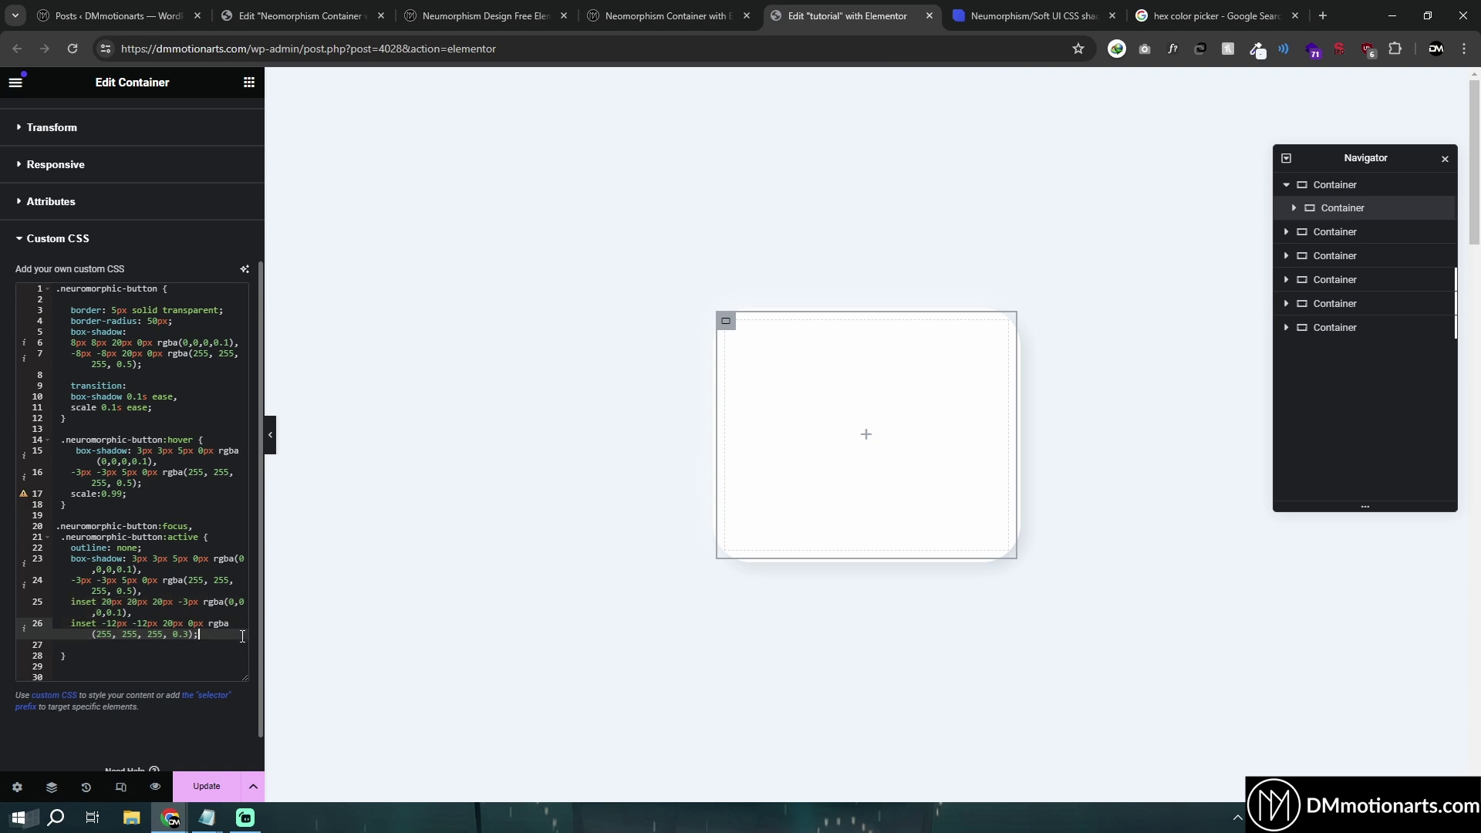
pyautogui.moveTo(70, 602); pyautogui.dragTo(225, 631)
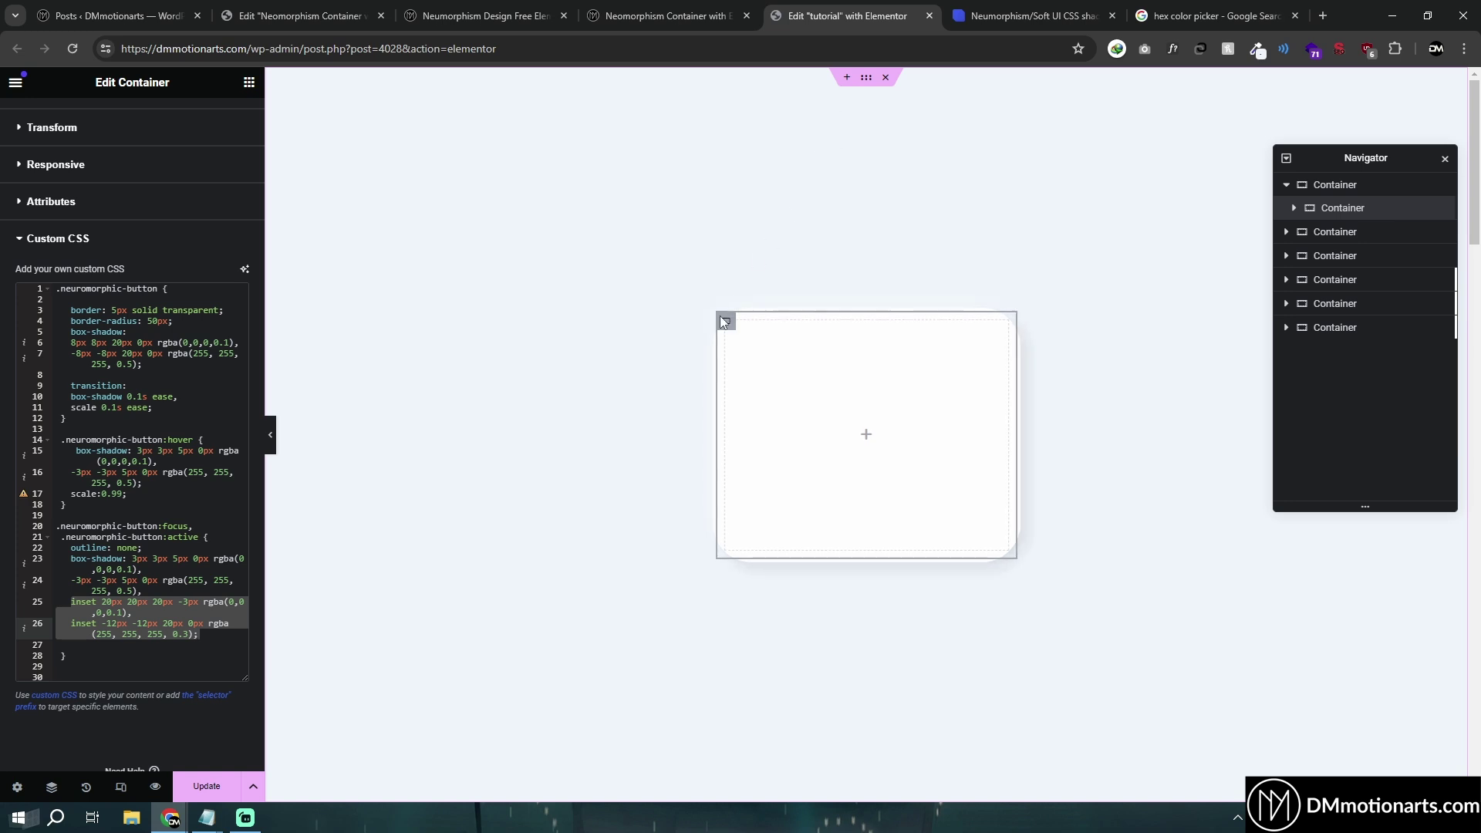
# Step: Set the inner container's box shadow to horizontal 0, vertical 0, blur 20 and spread 0
pyautogui.click(726, 322)
pyautogui.click(126, 120)
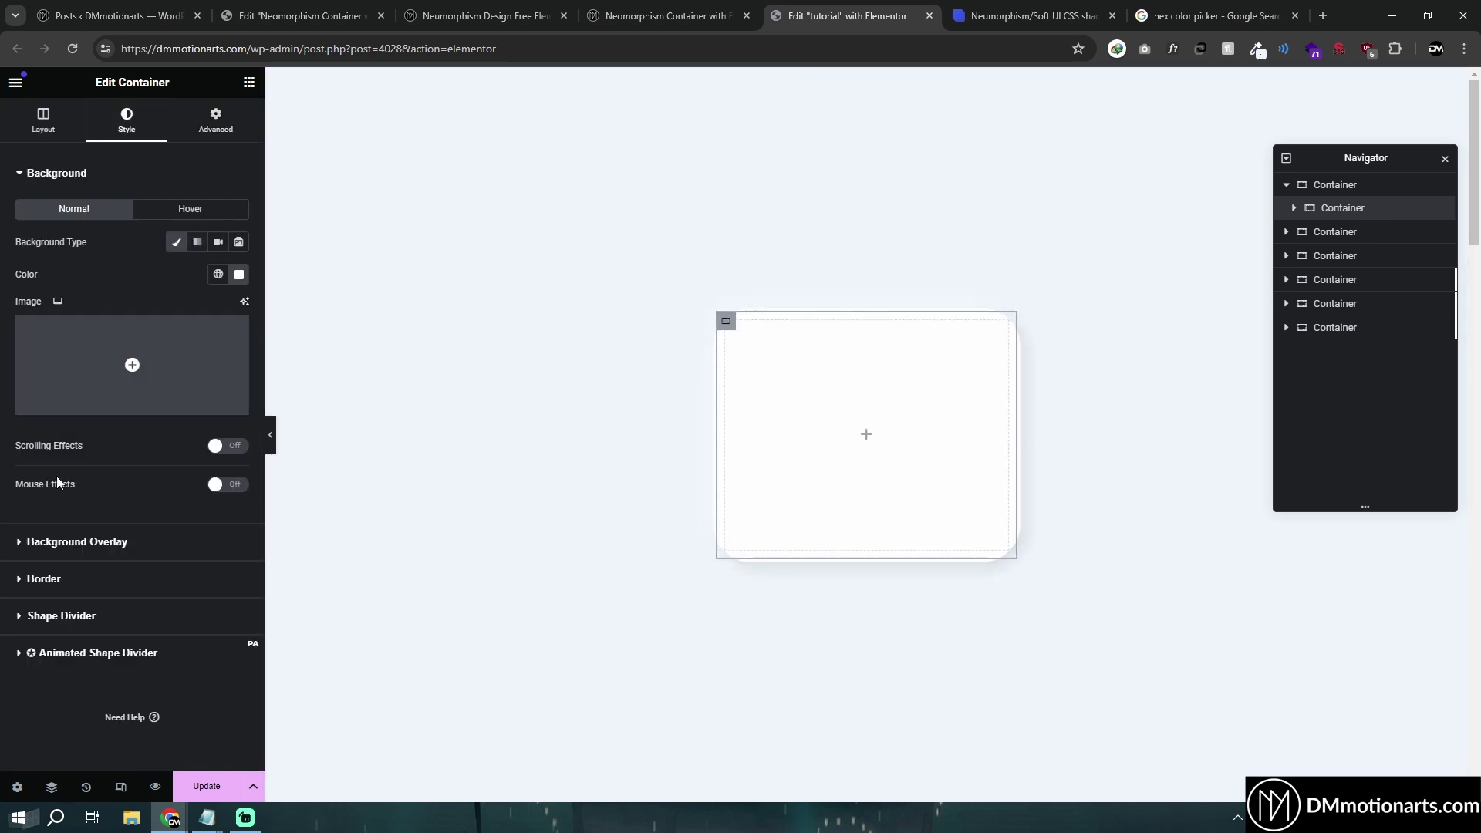
pyautogui.click(24, 579)
pyautogui.click(239, 415)
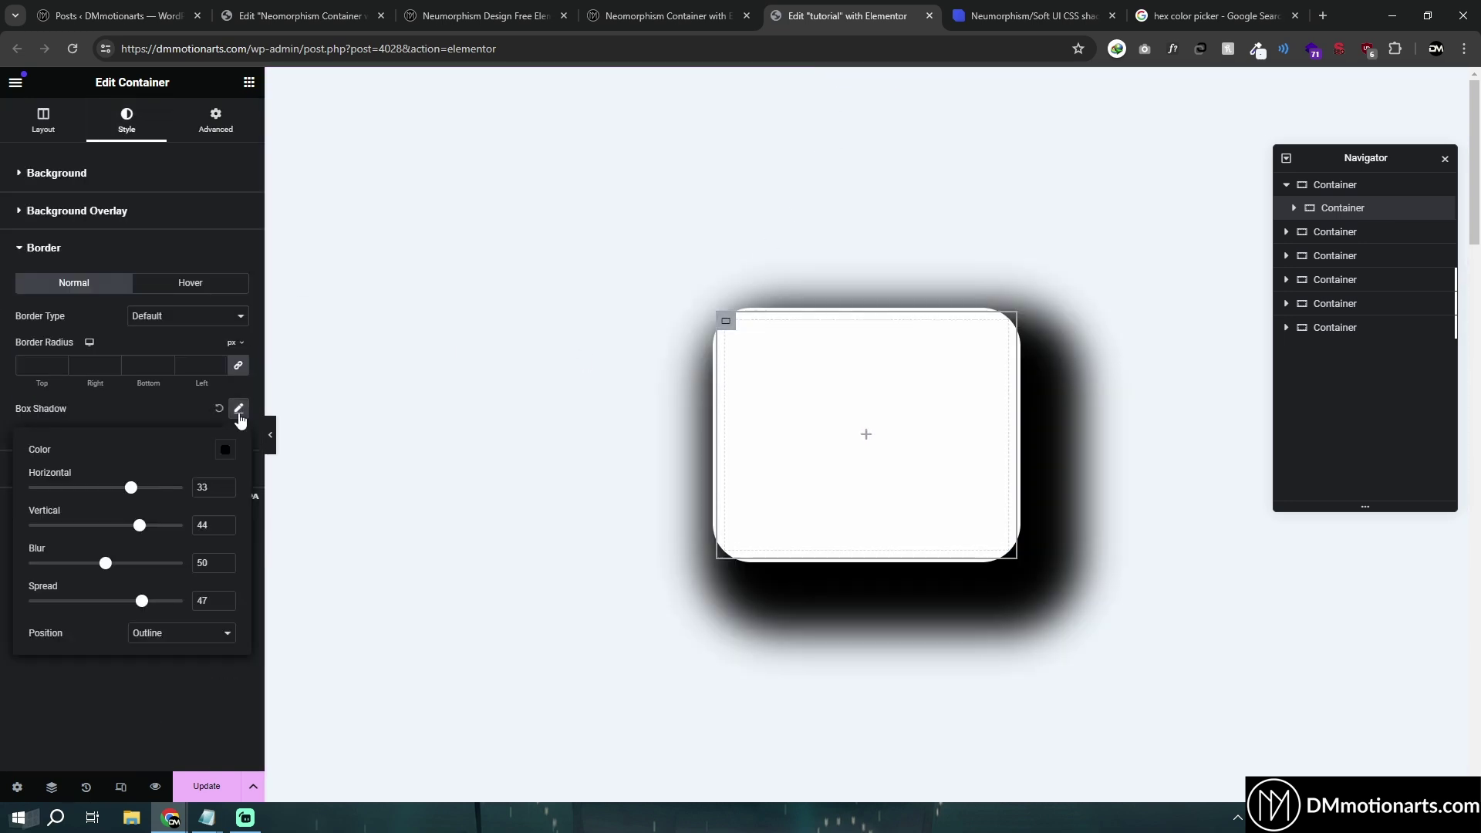
pyautogui.write('0')
pyautogui.press('Tab')
pyautogui.write('0')
pyautogui.press('Tab')
pyautogui.write('20')
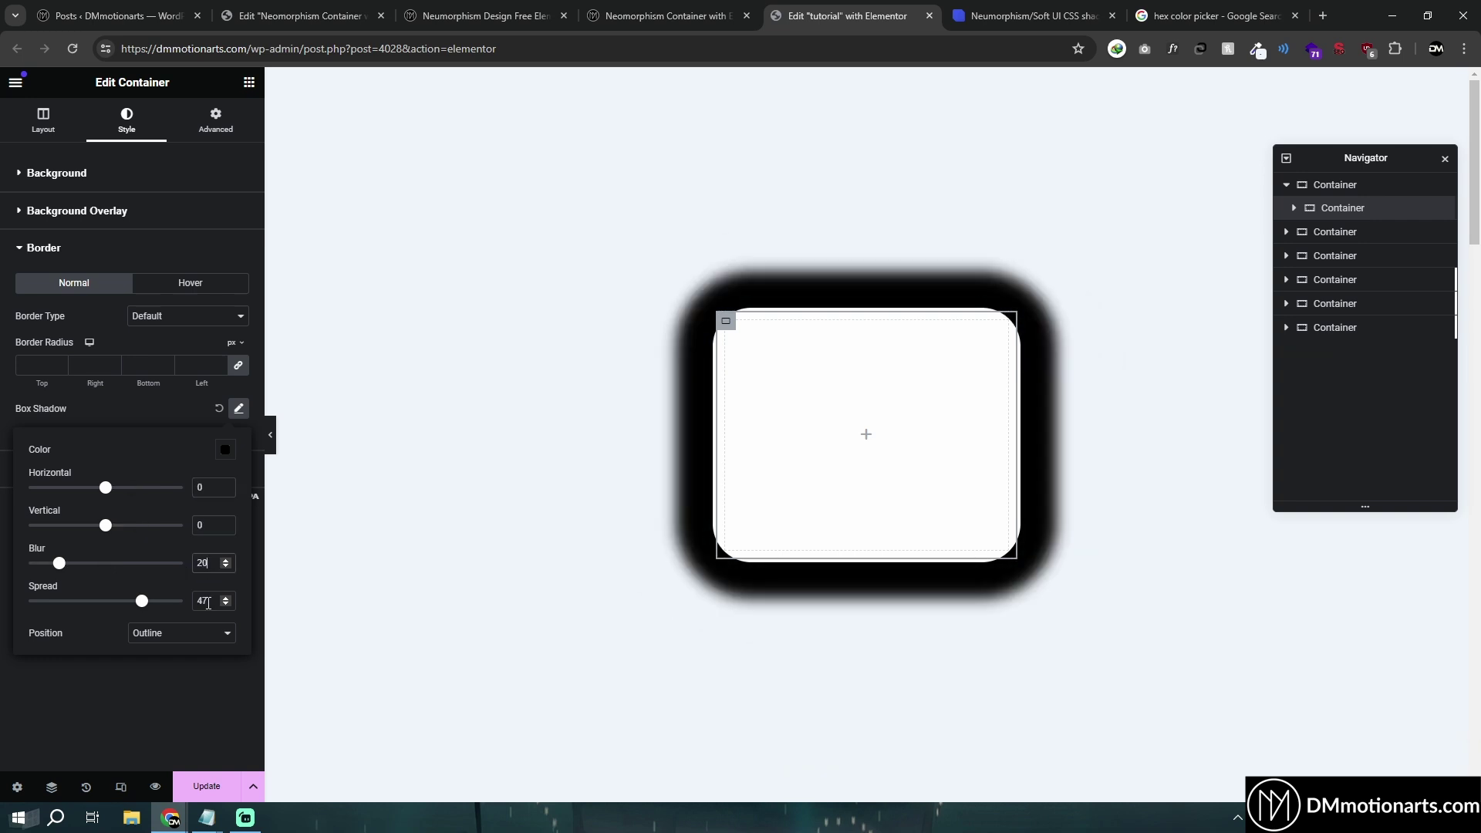
pyautogui.doubleClick(212, 600)
pyautogui.write('0')
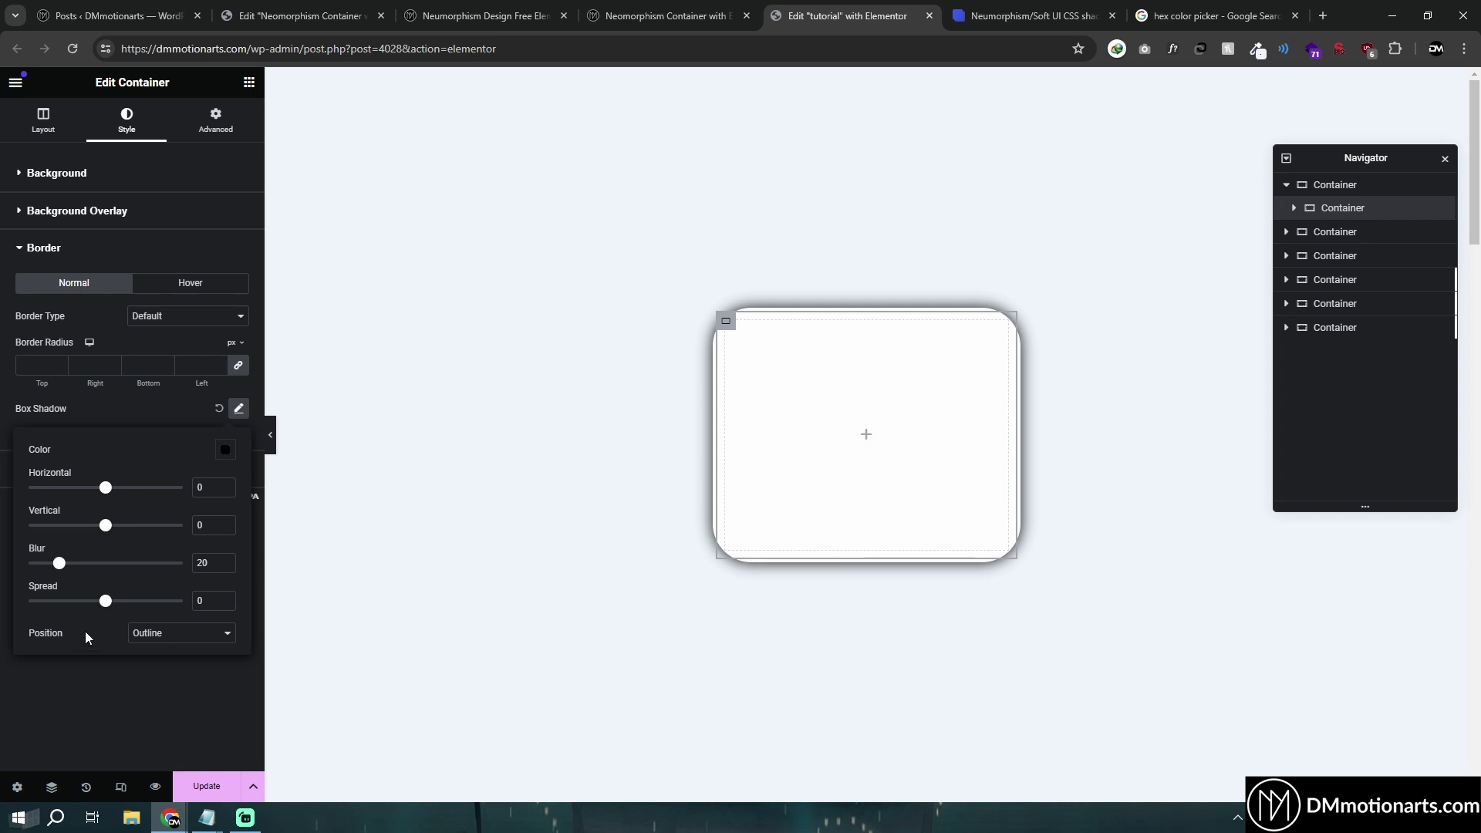
# Step: Compare the Outline and Inset positions of the container's box shadow, ending on Inset
pyautogui.click(142, 634)
pyautogui.click(169, 660)
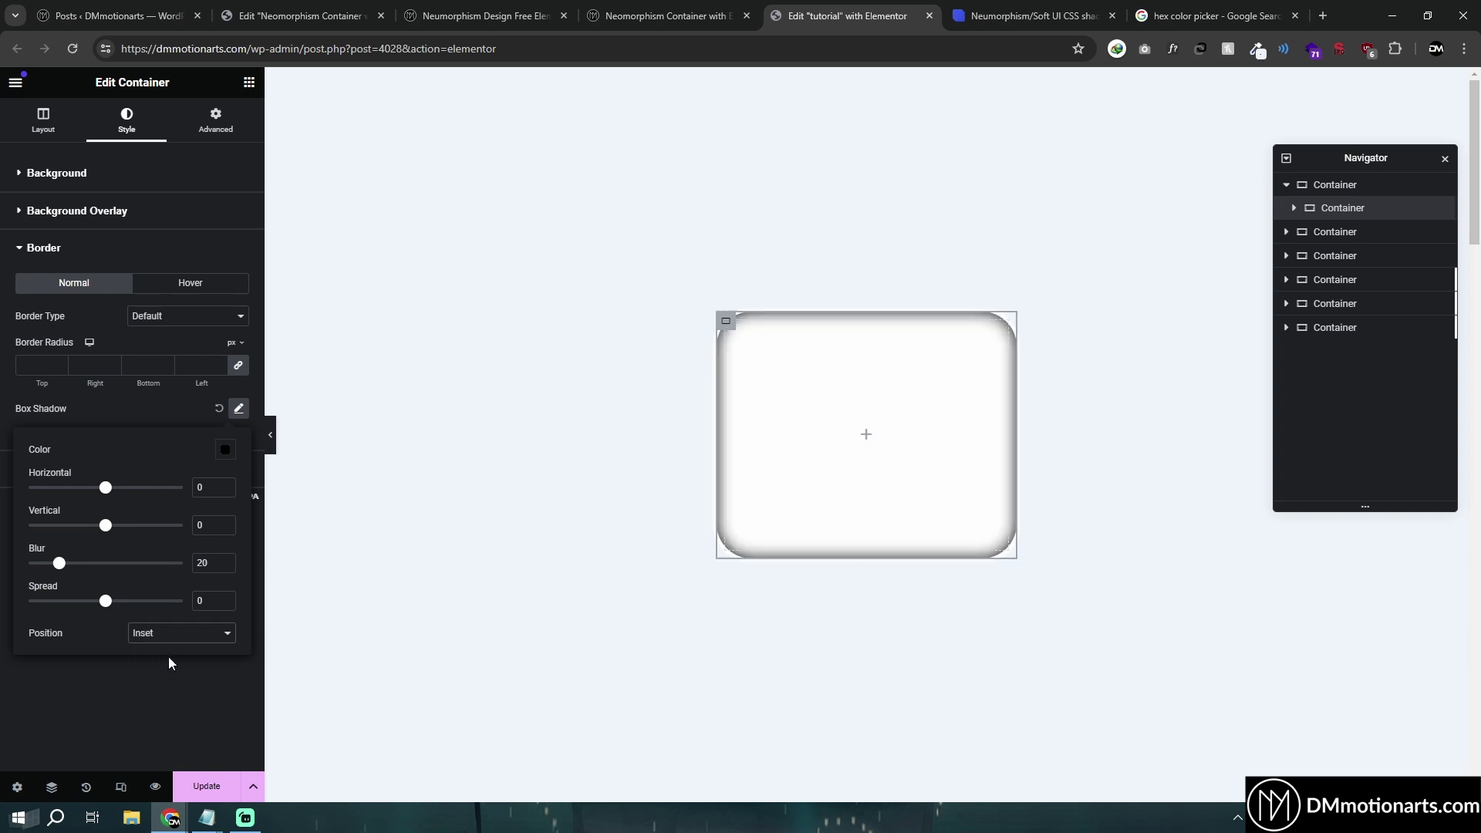
pyautogui.click(170, 641)
pyautogui.click(170, 649)
pyautogui.click(166, 637)
pyautogui.click(164, 658)
pyautogui.click(135, 644)
pyautogui.click(152, 650)
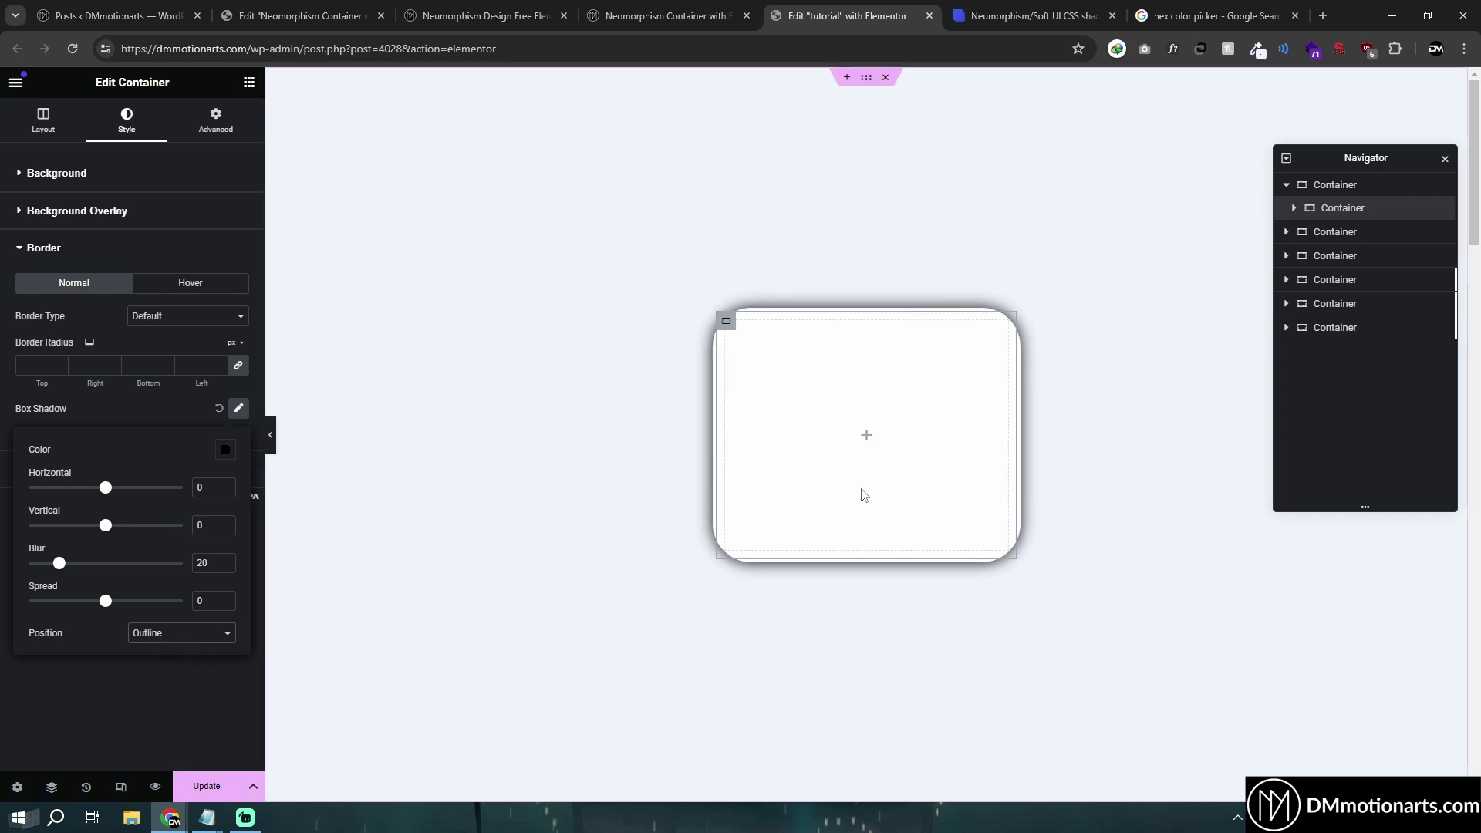
pyautogui.click(185, 633)
pyautogui.click(146, 668)
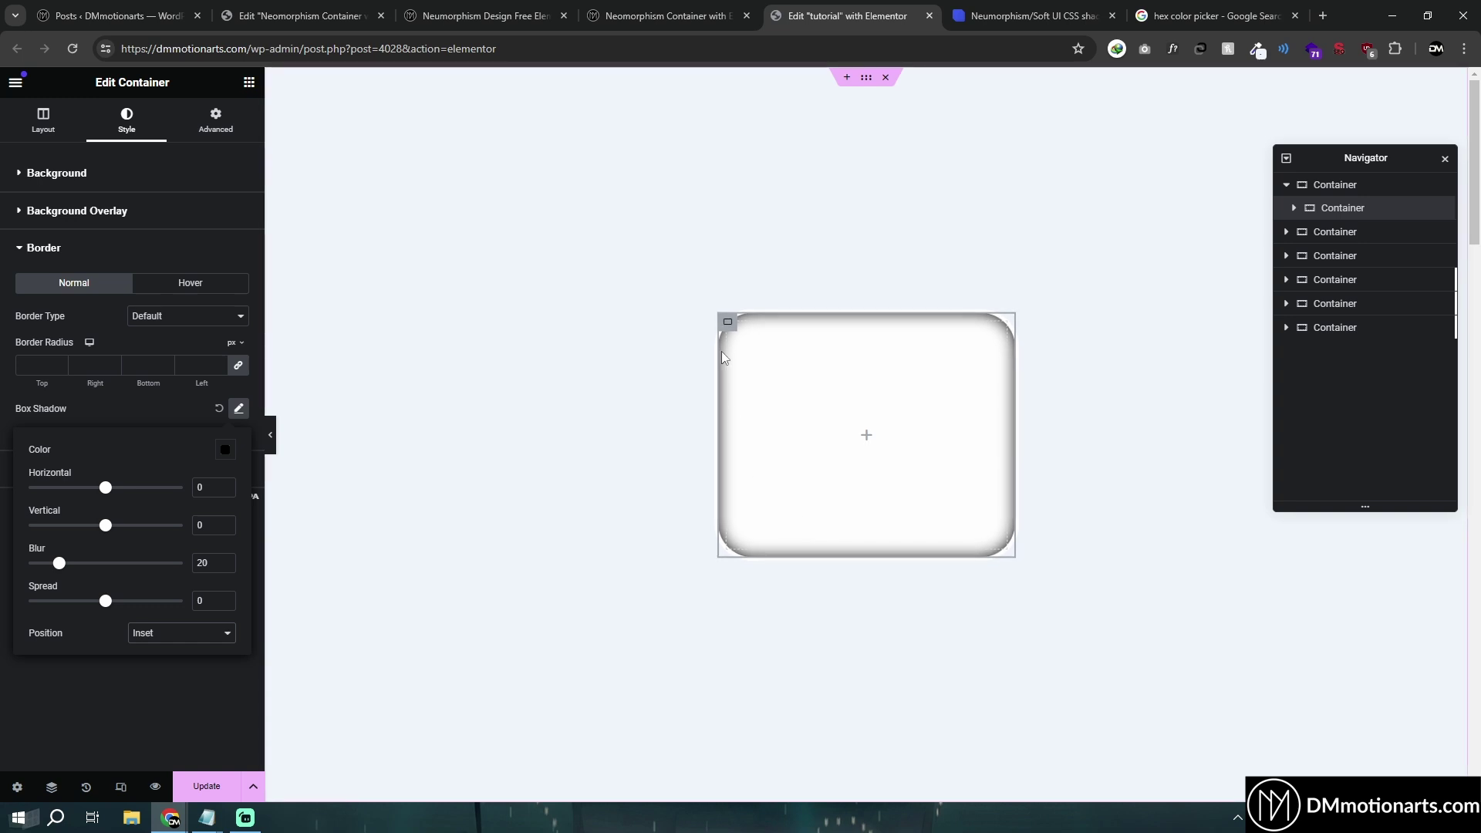
# Step: Reset the container's box shadow to its default
pyautogui.click(216, 403)
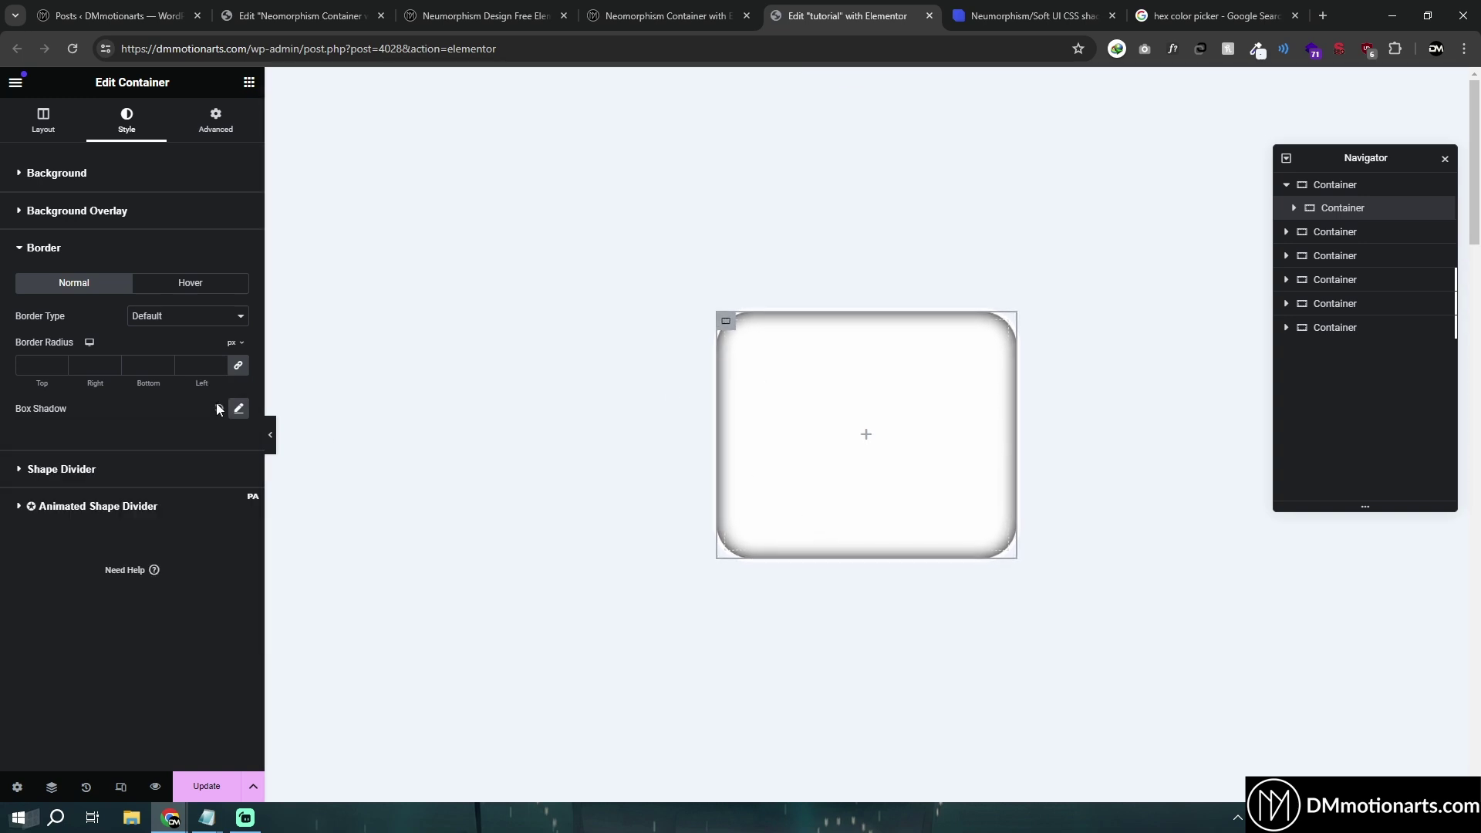
pyautogui.click(220, 410)
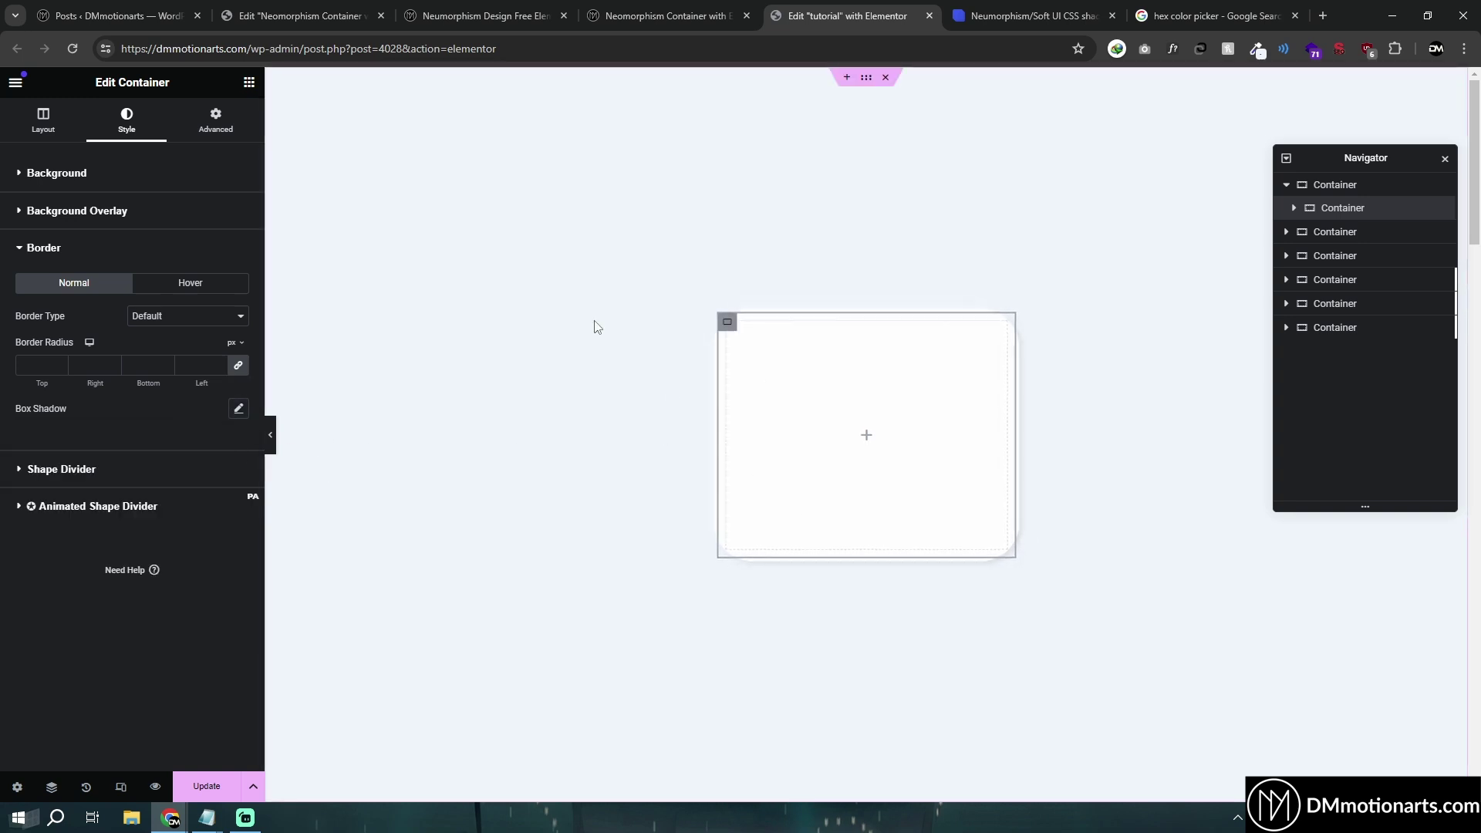
# Step: Reopen the container's custom CSS and test its pressed effect on the canvas
pyautogui.click(216, 119)
pyautogui.scroll(-5, 56, 657)
pyautogui.click(56, 658)
pyautogui.scroll(-3, 116, 502)
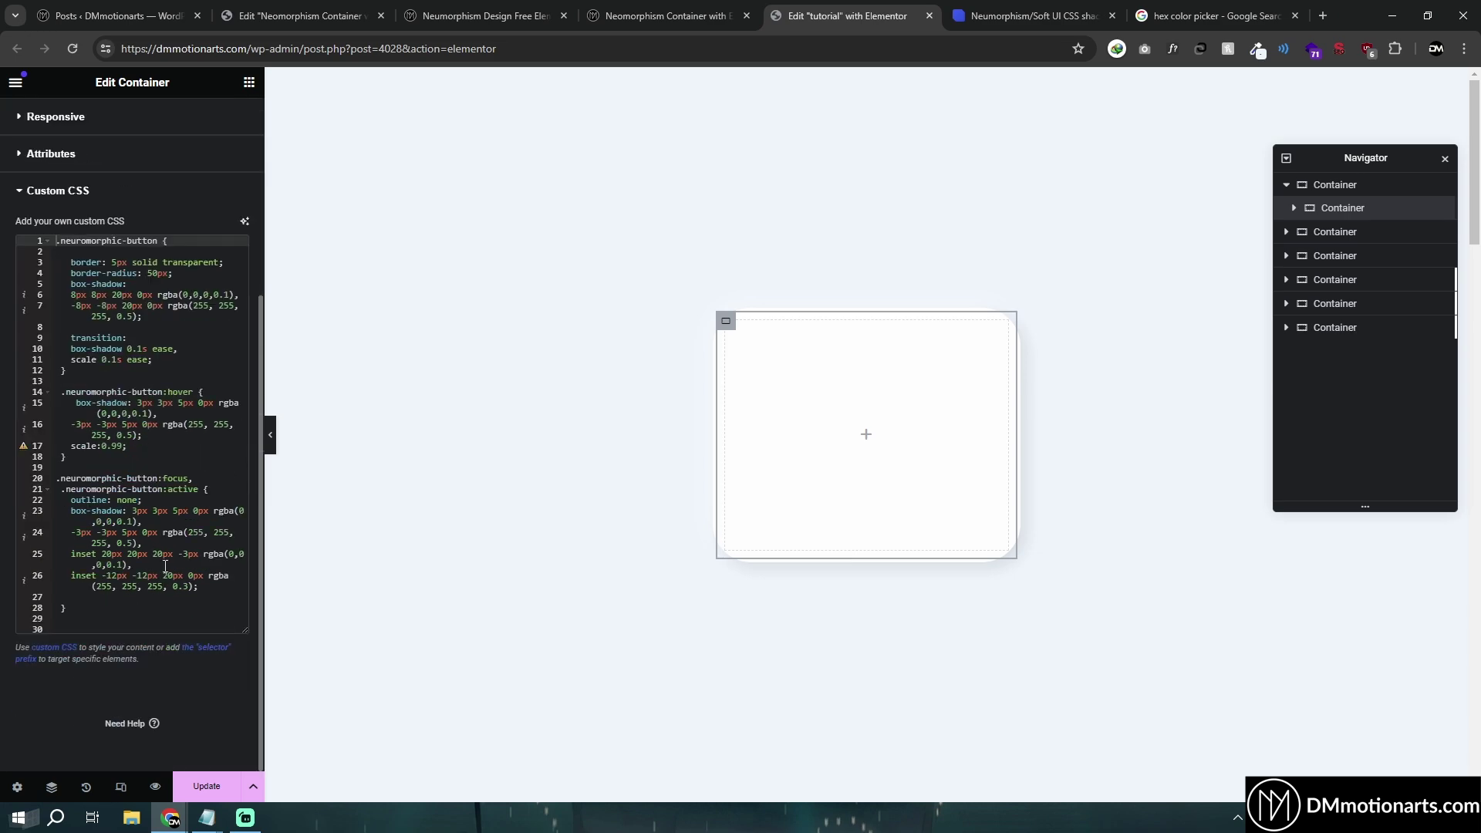
pyautogui.click(753, 463)
pyautogui.click(758, 429)
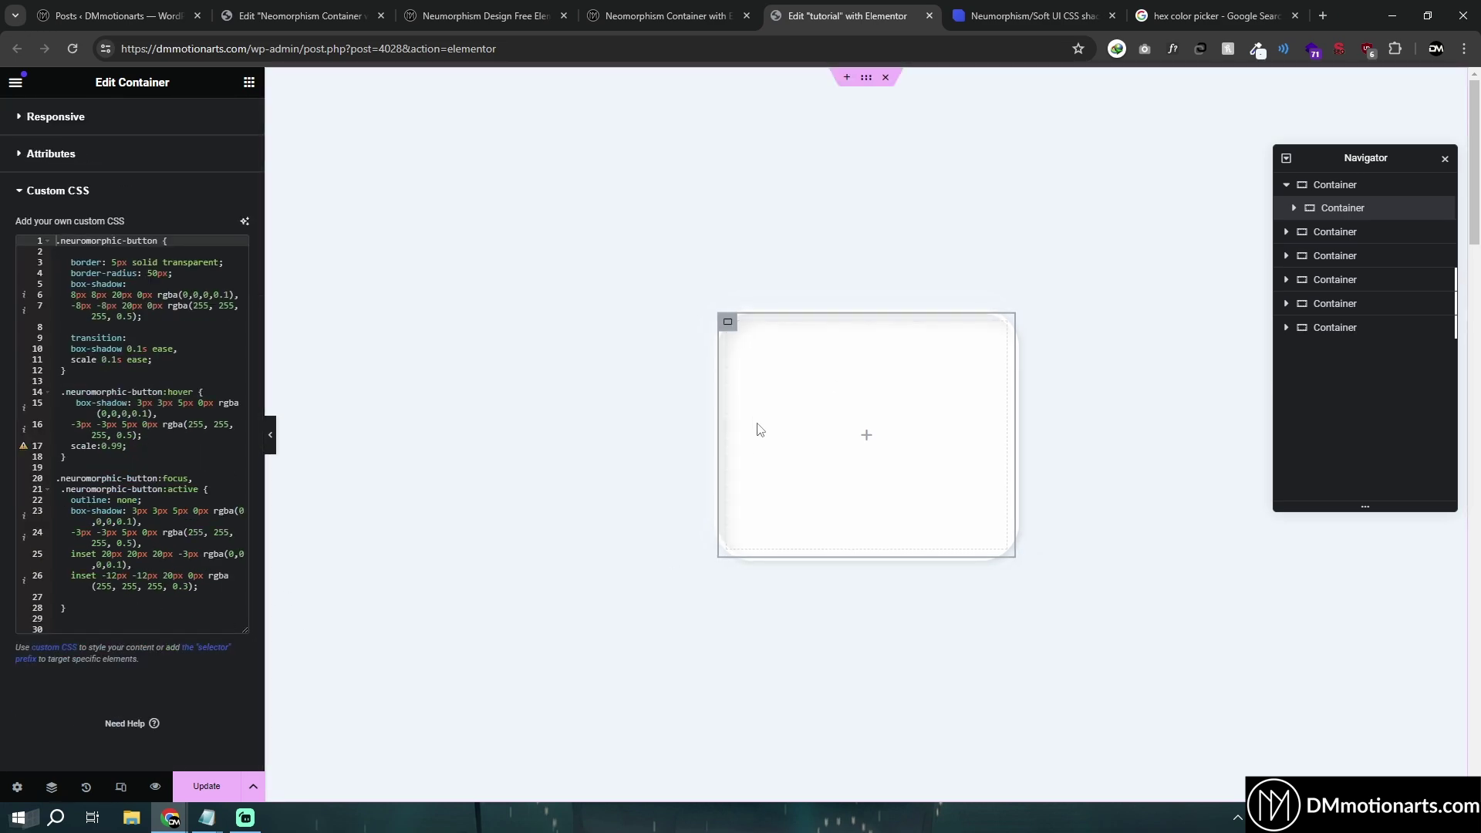
# Step: Switch to the Neomorphism Container post preview and test the pressed shadows of the refresh-icon card
pyautogui.click(664, 16)
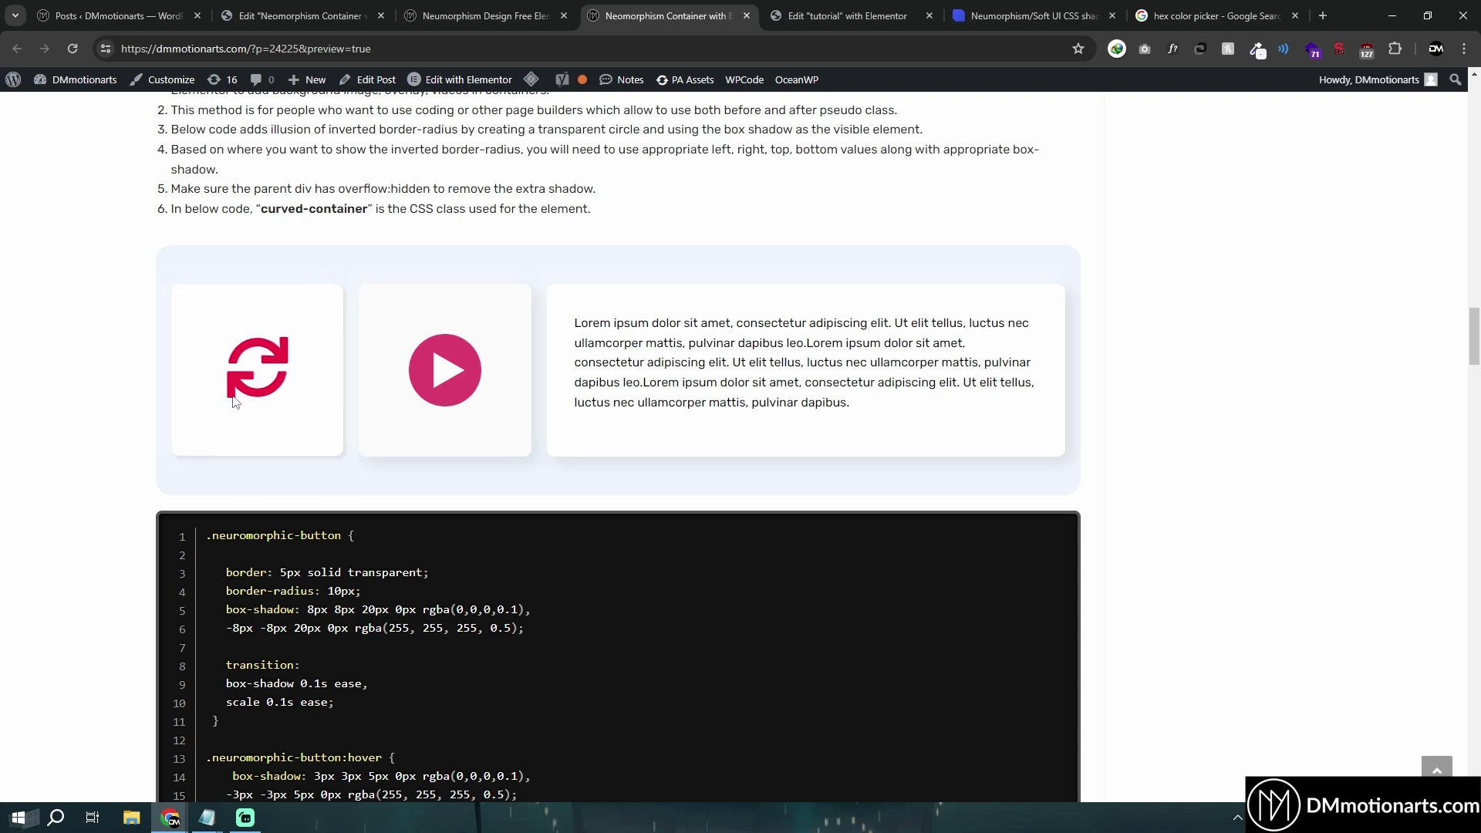
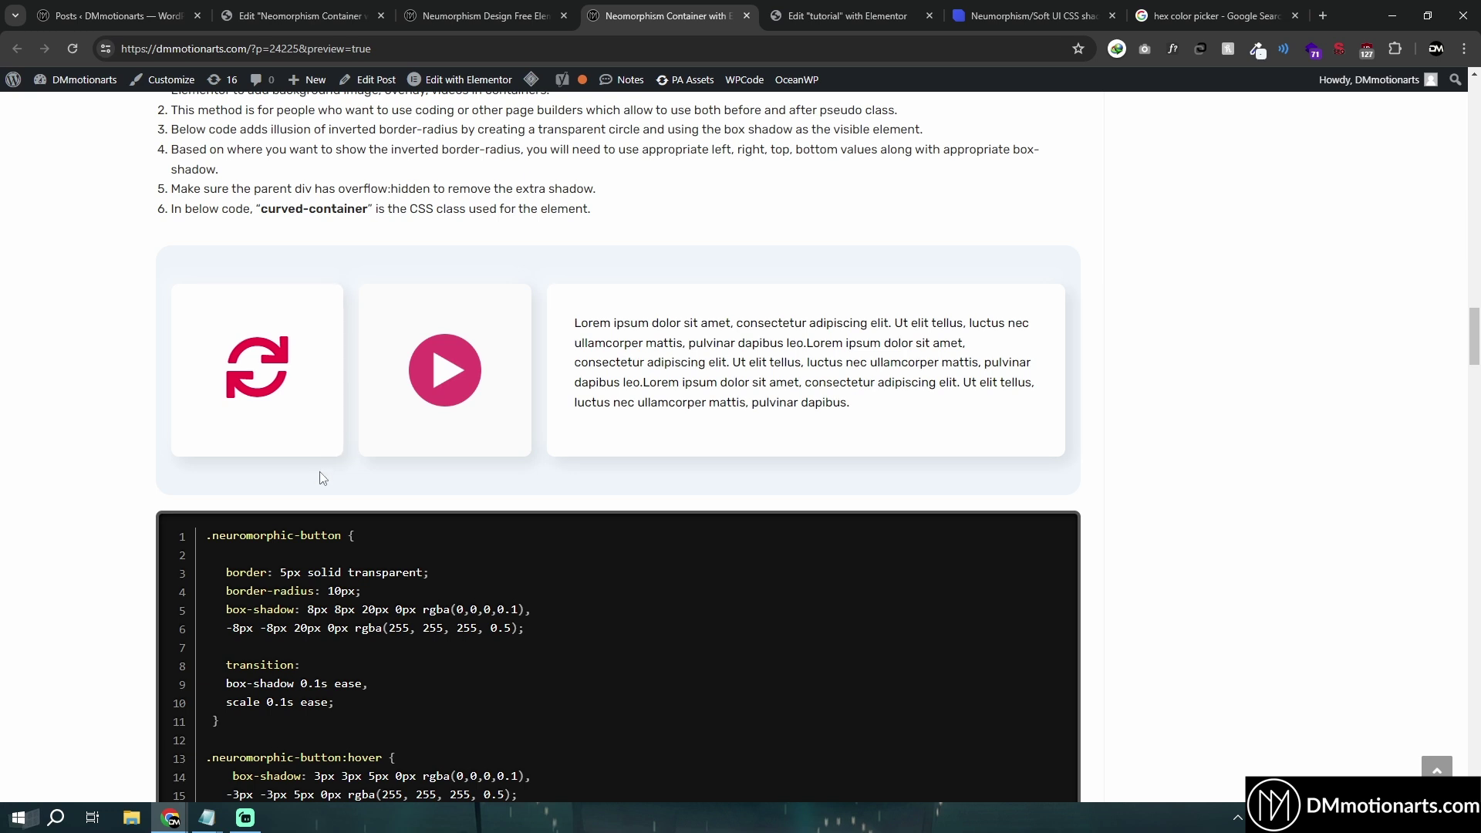
pyautogui.click(233, 356)
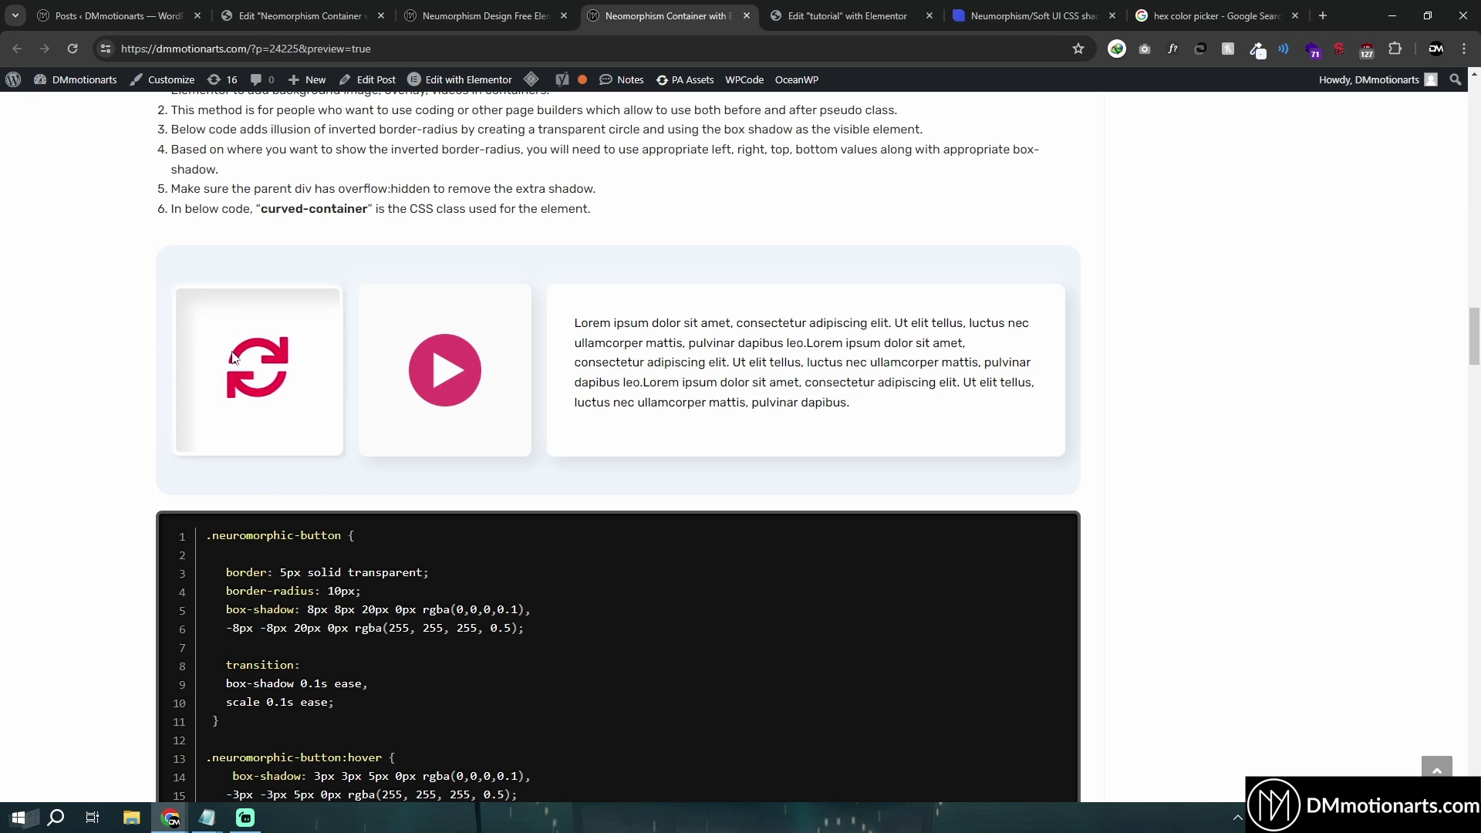
pyautogui.click(216, 339)
pyautogui.click(202, 318)
pyautogui.click(194, 306)
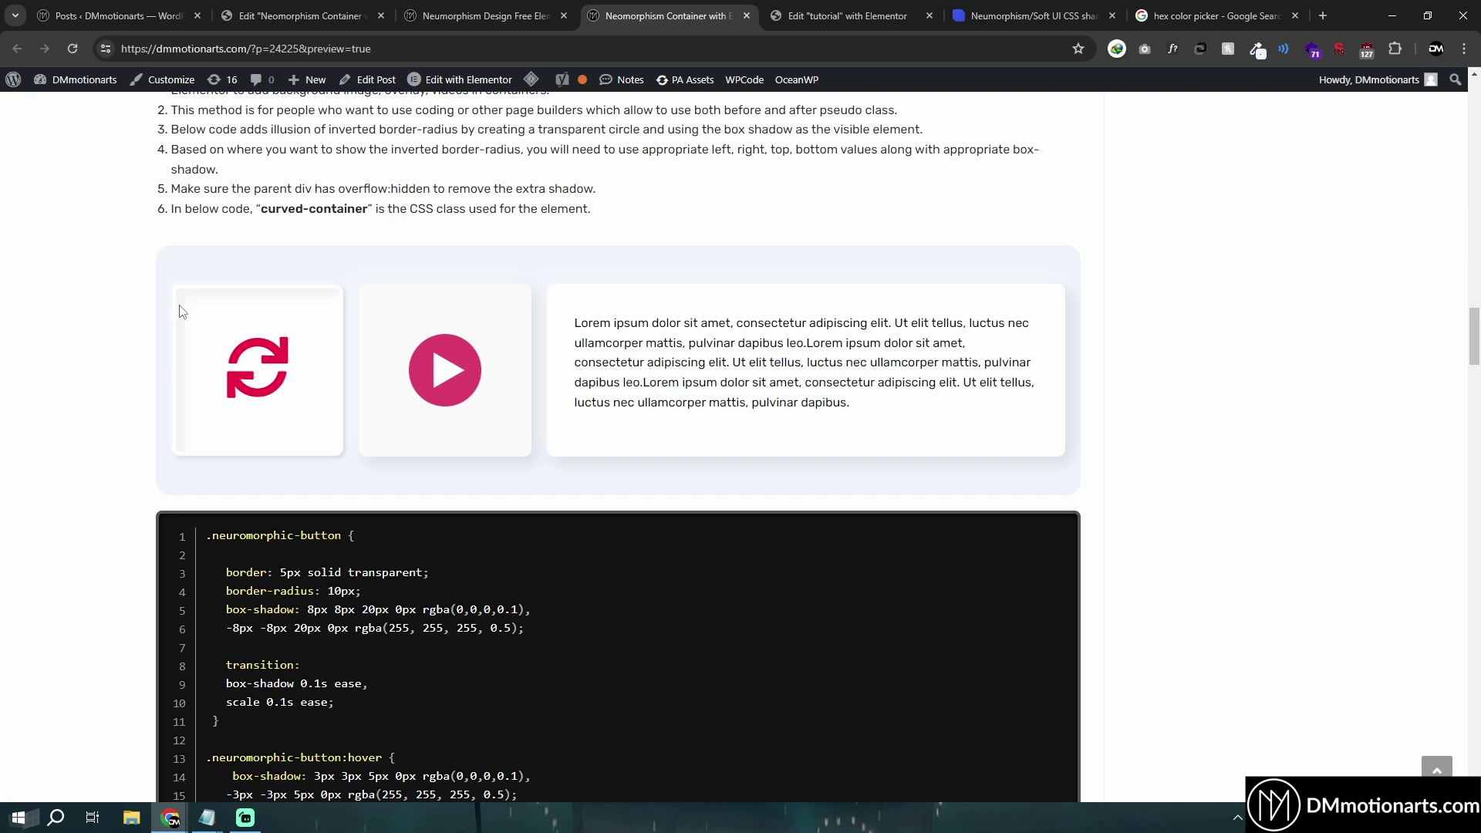
pyautogui.click(242, 303)
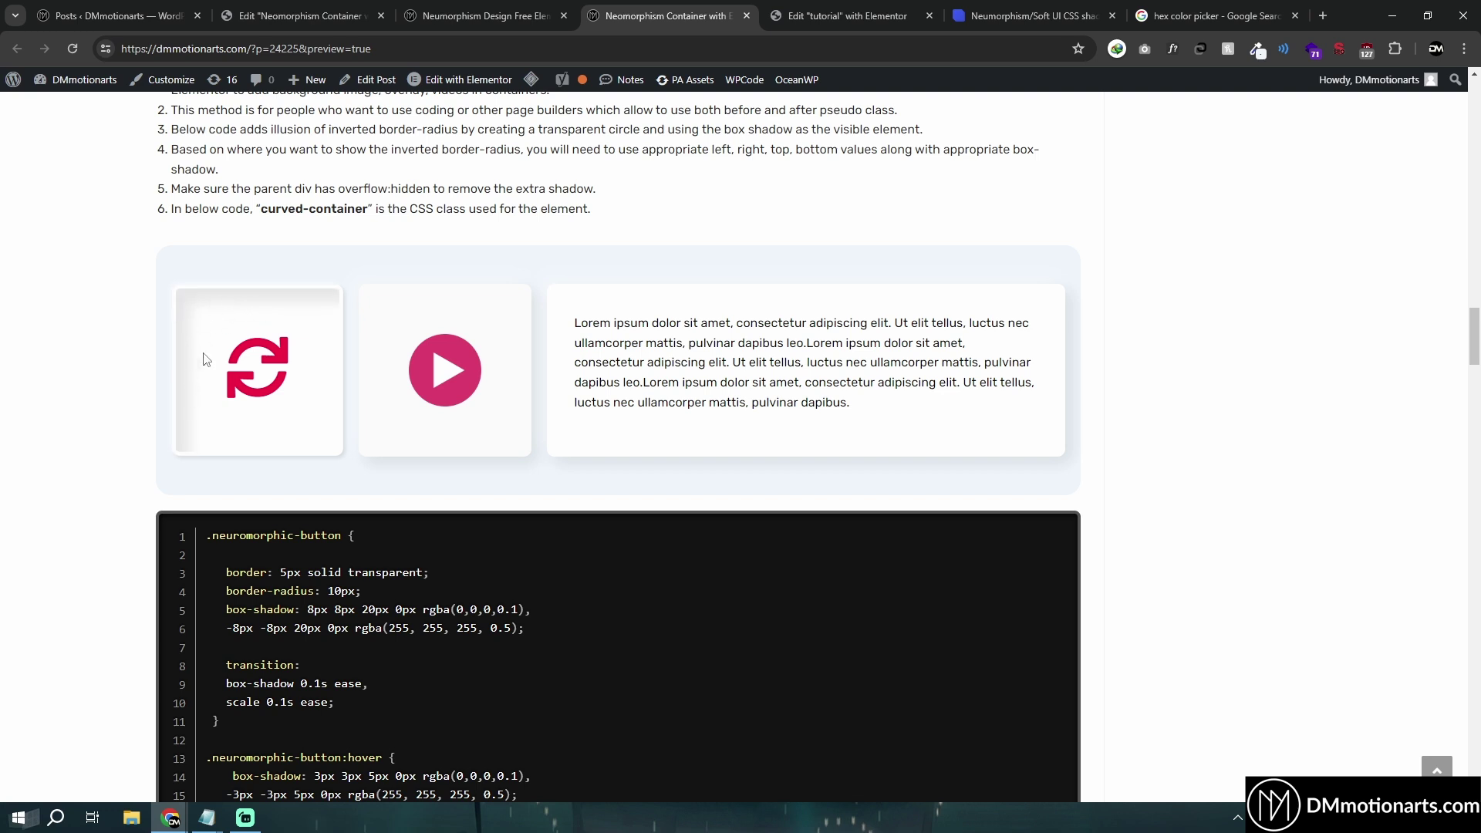
pyautogui.click(333, 443)
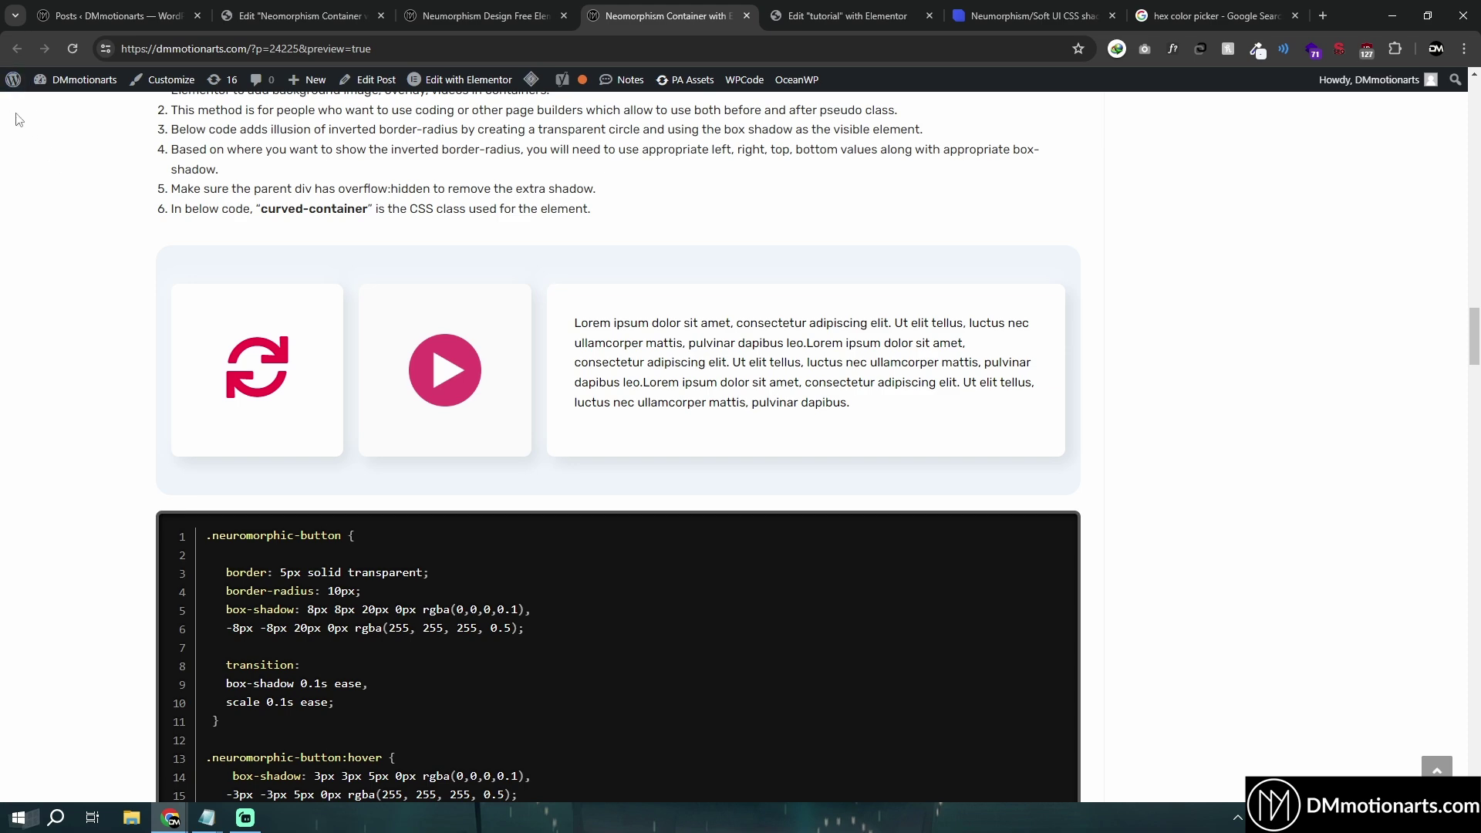
pyautogui.click(337, 416)
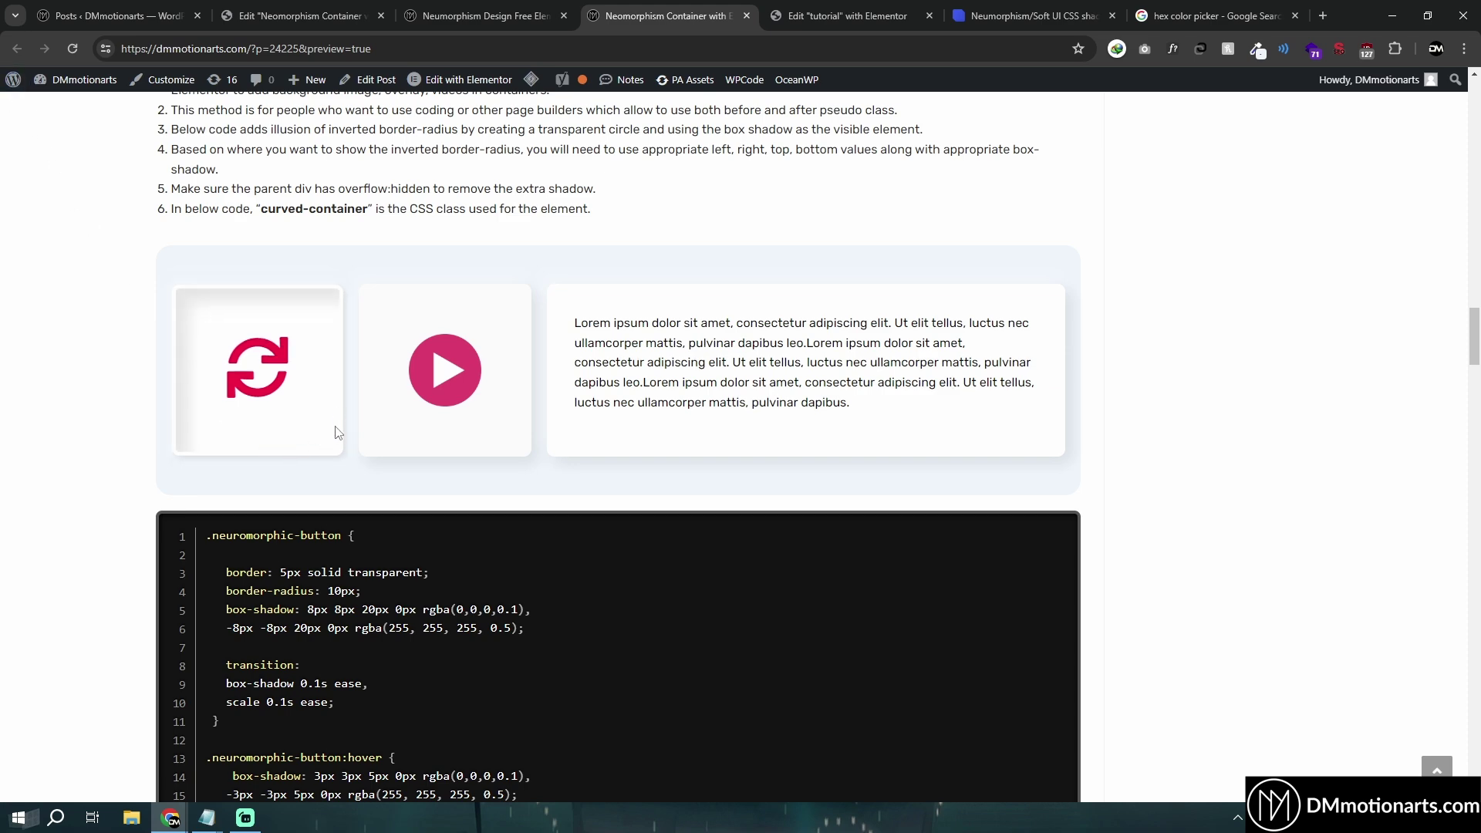
# Step: In the Neomorphism Container post's Elementor editor, set the first demo's refresh-icon container background color to purple #5D3EFF
pyautogui.hotkey('ctrl', 'shift', 'Tab')
pyautogui.hotkey('ctrl', 'shift', 'Tab')
pyautogui.scroll(20, 456, 465)
pyautogui.scroll(-12, 457, 464)
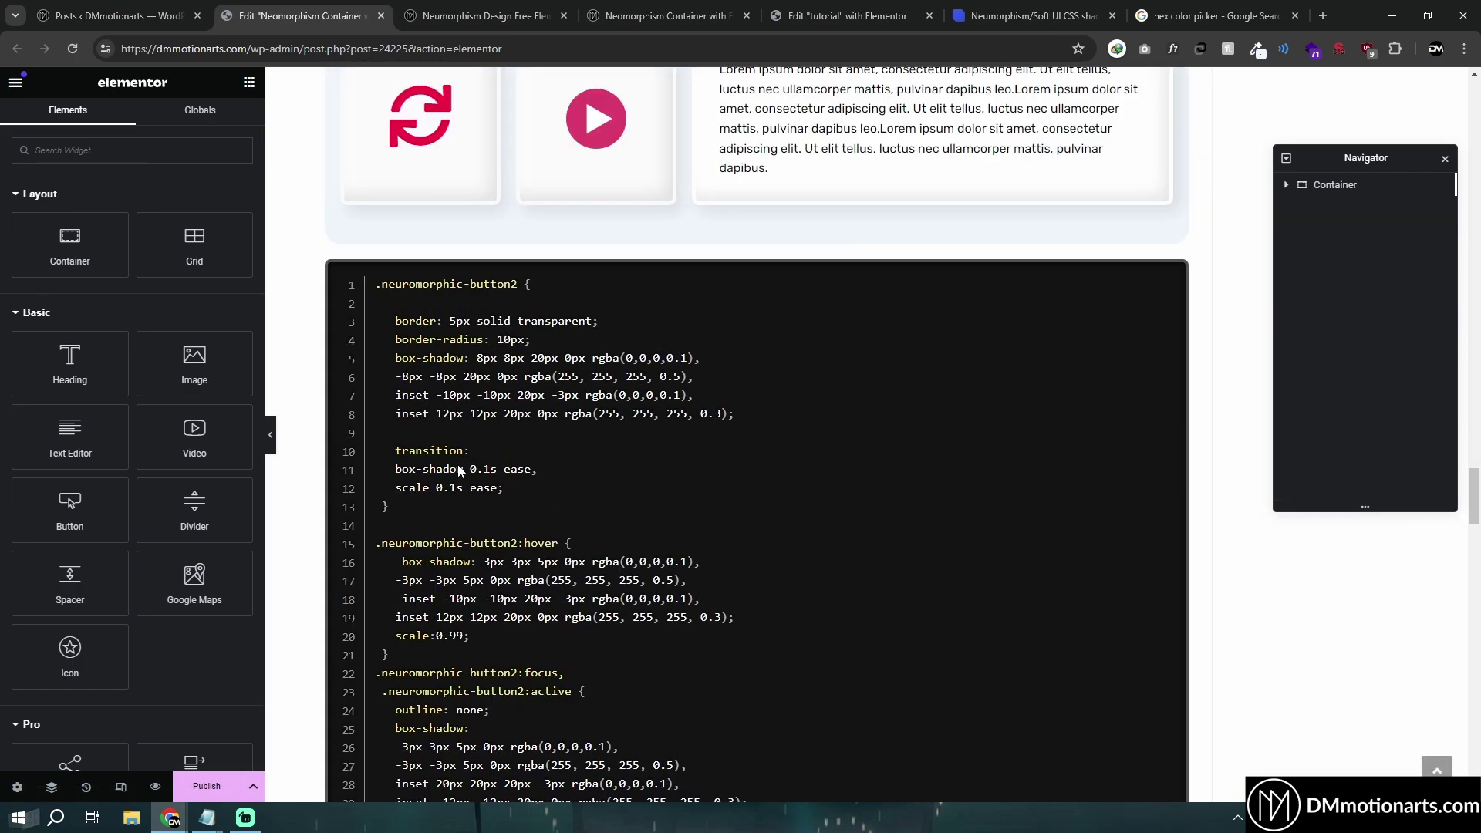
pyautogui.scroll(15, 321, 489)
pyautogui.scroll(-5, 344, 446)
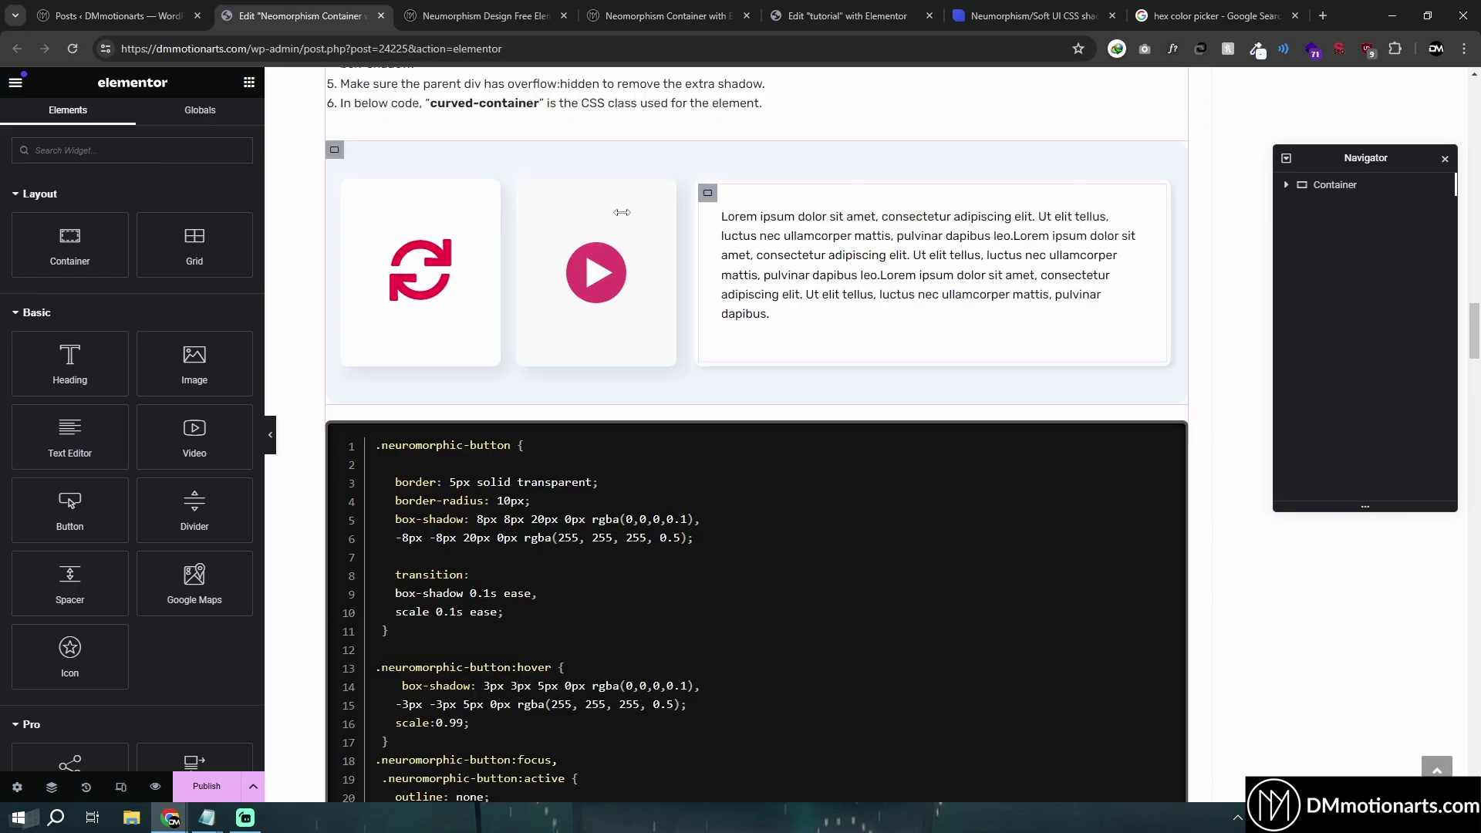
pyautogui.click(354, 192)
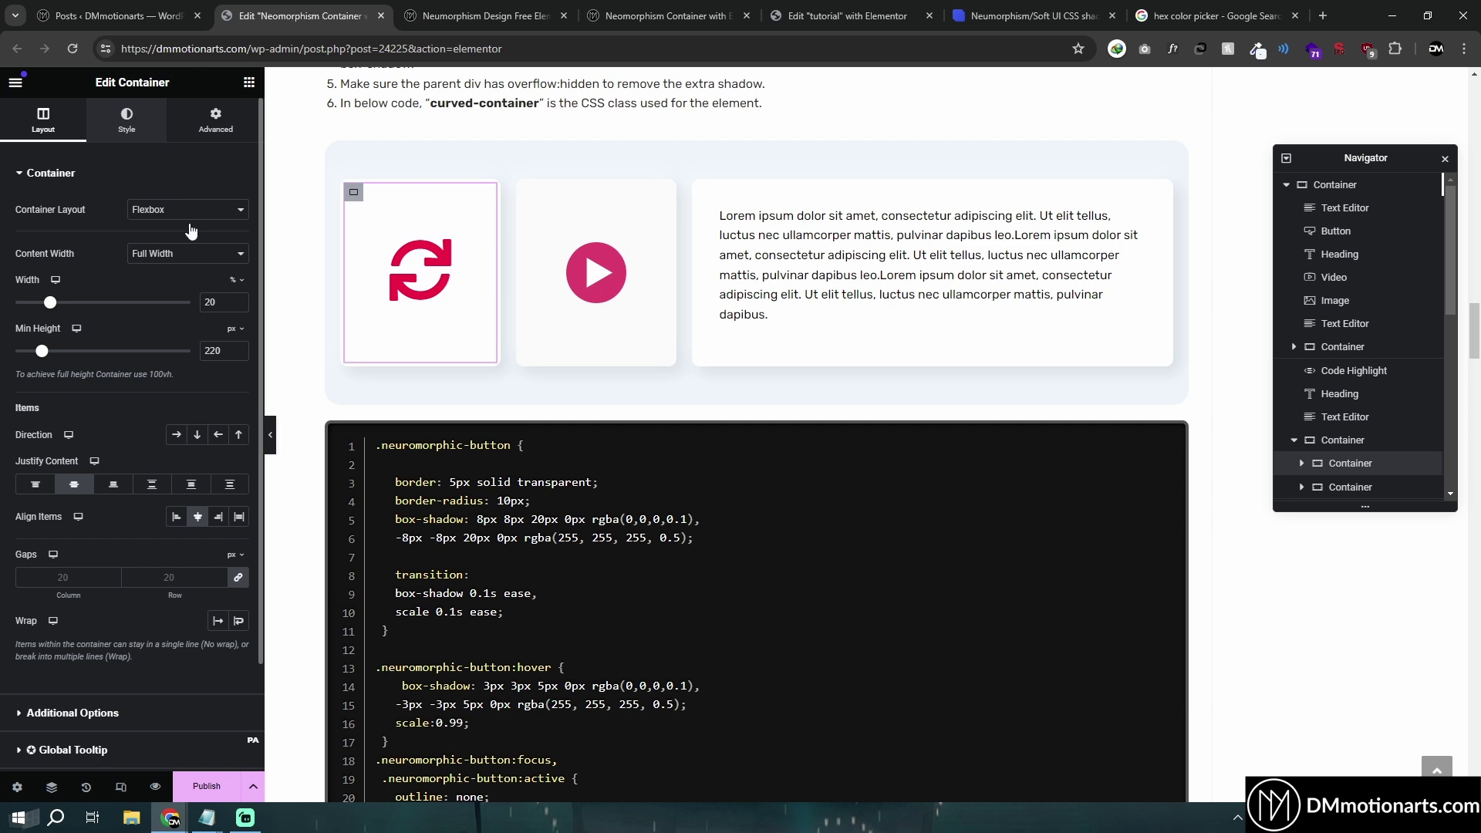
pyautogui.click(127, 121)
pyautogui.click(239, 275)
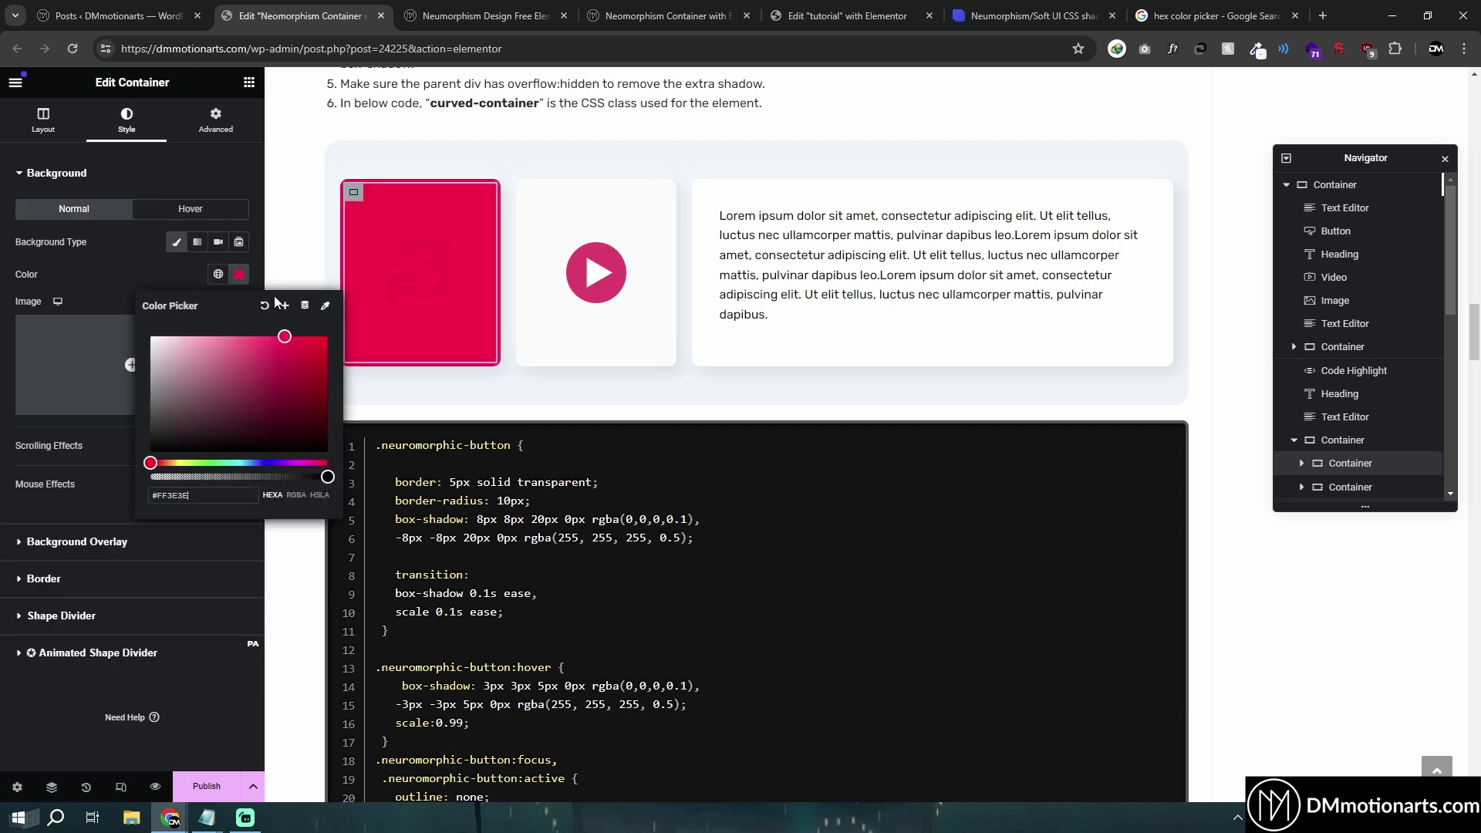
pyautogui.click(239, 463)
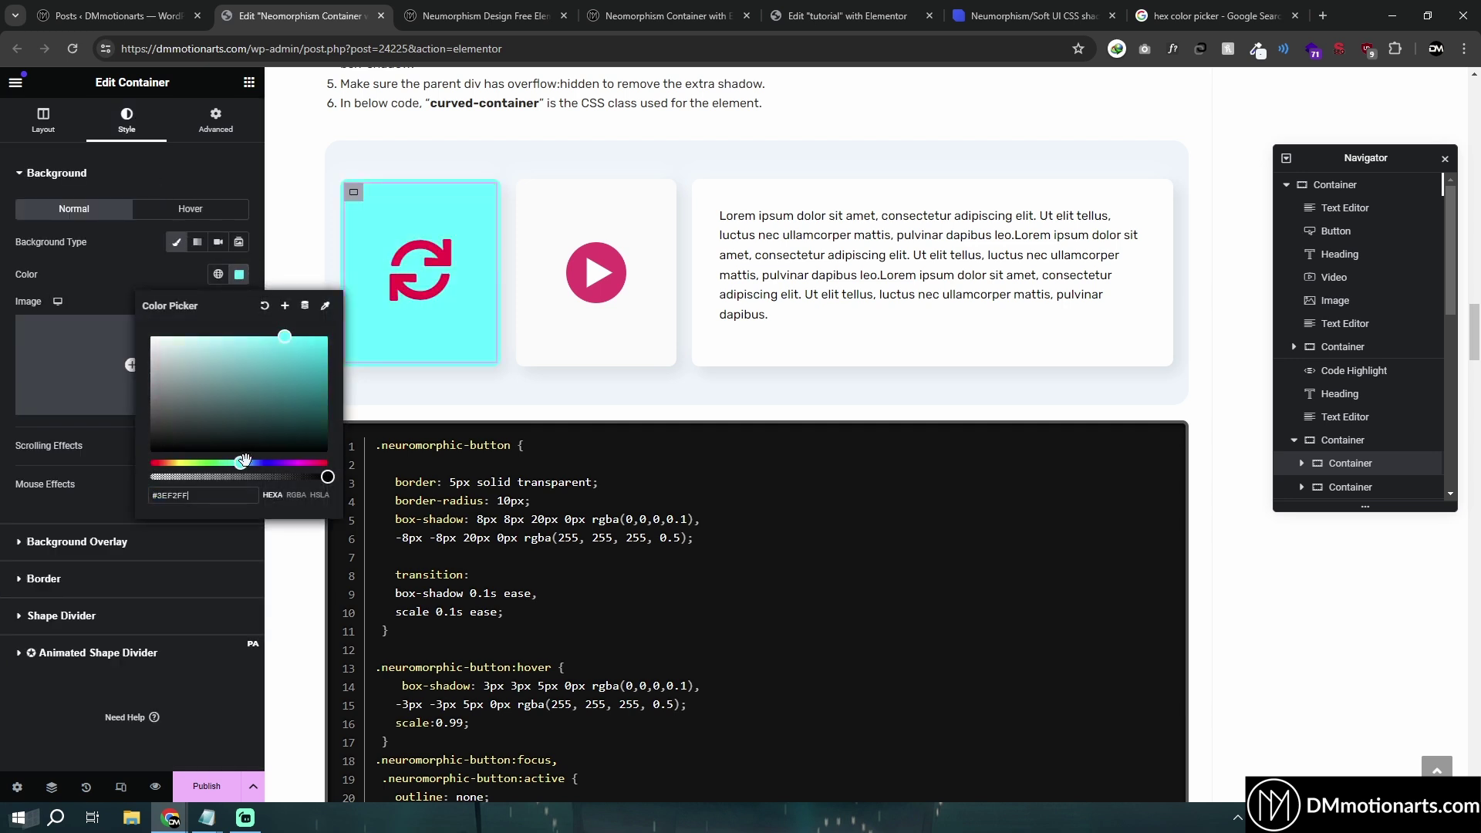
pyautogui.click(272, 462)
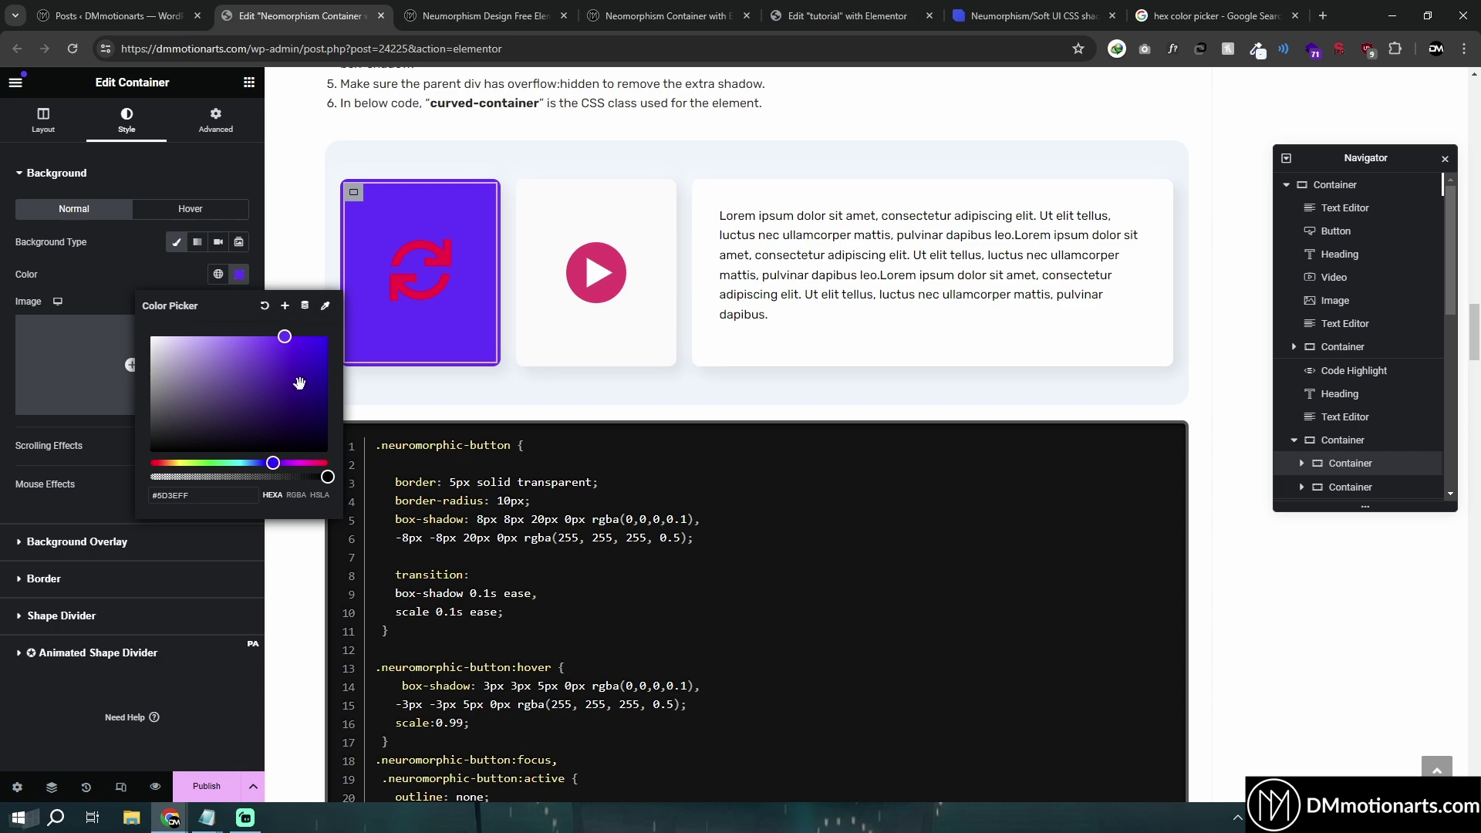
pyautogui.click(406, 317)
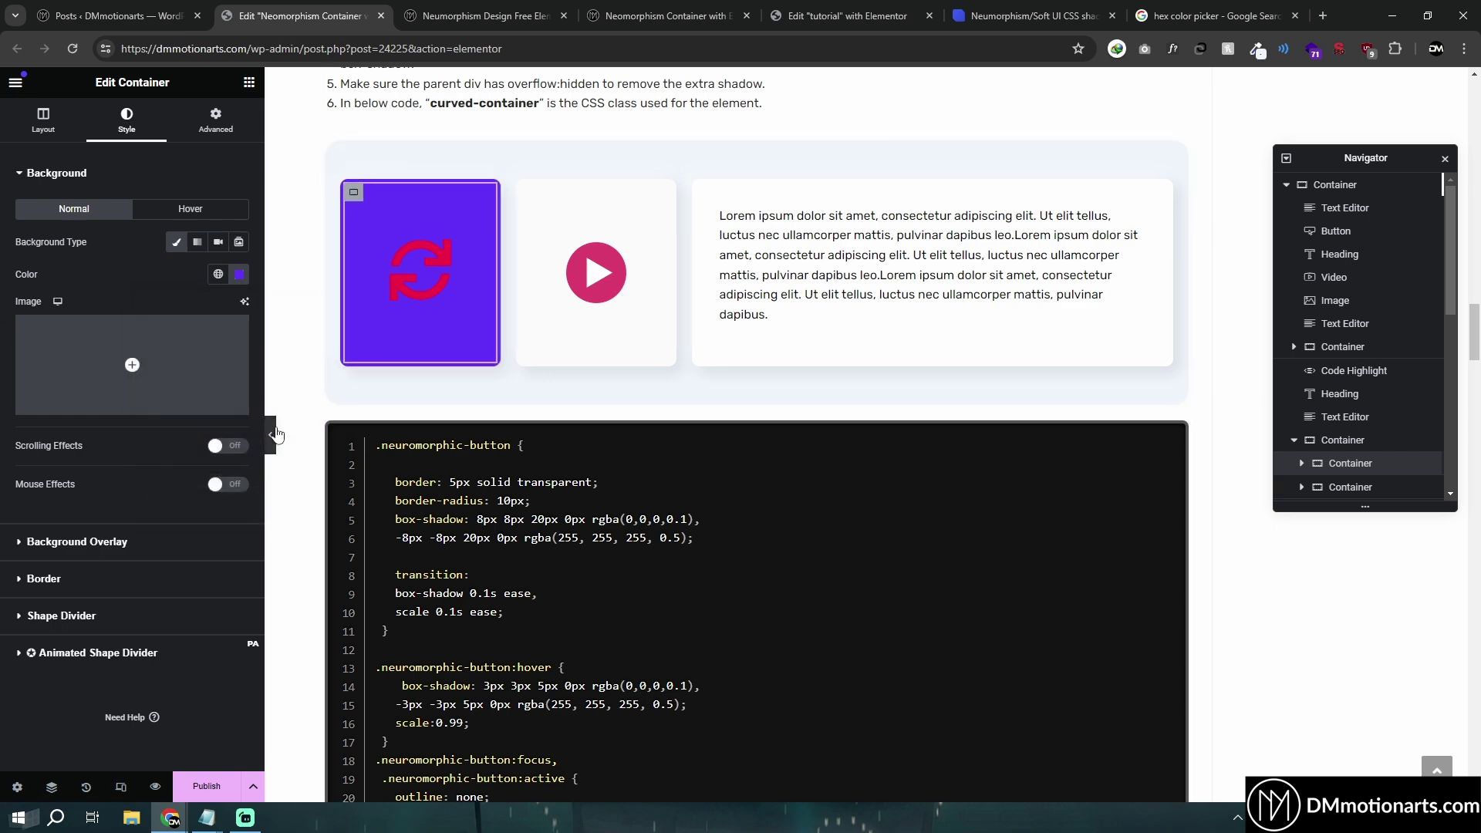
# Step: Hide the editing panel, test the pressed effect of the purple container, and show the panel again
pyautogui.click(270, 435)
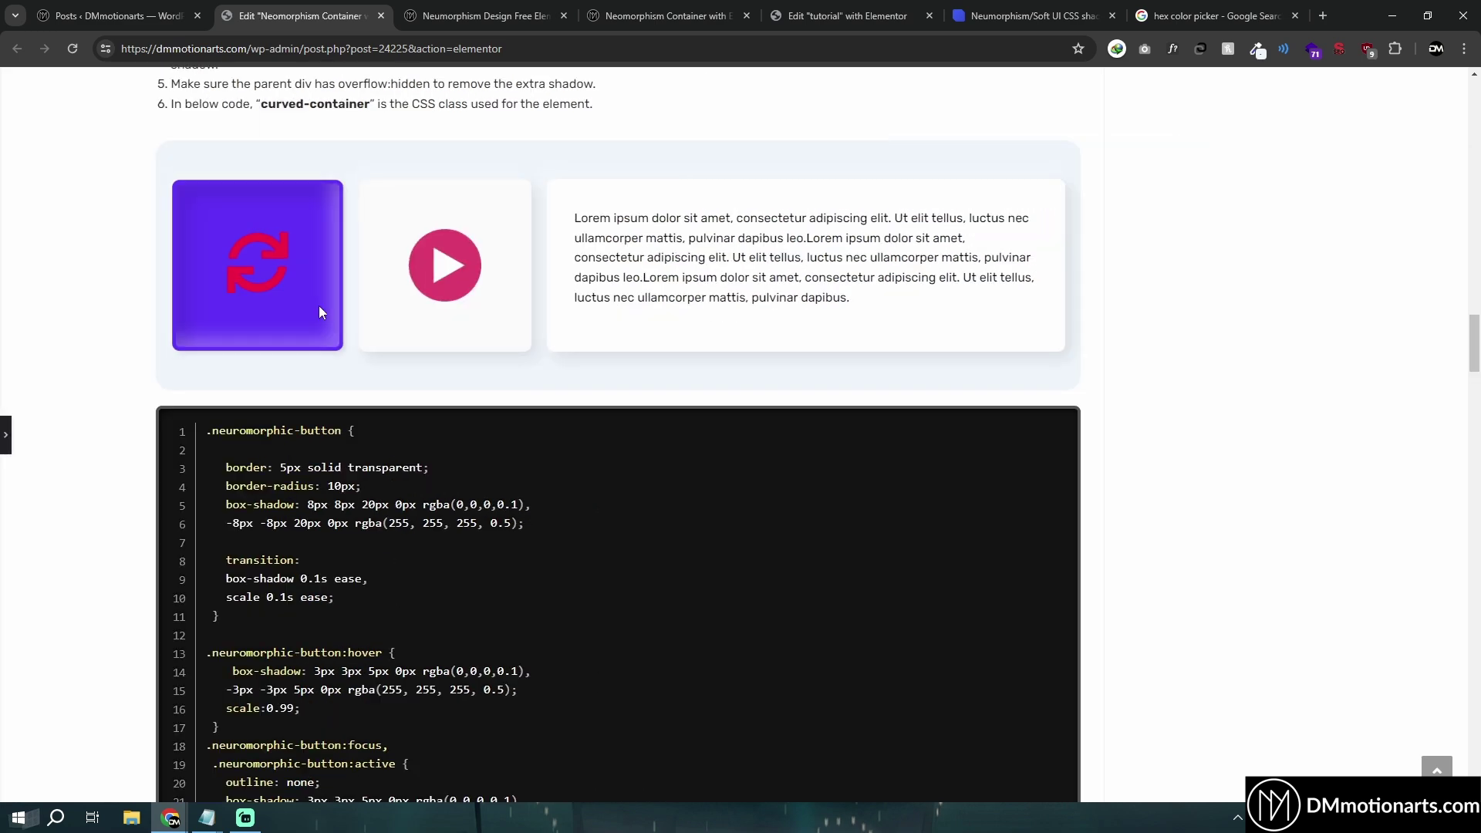
pyautogui.click(292, 335)
pyautogui.click(282, 332)
pyautogui.click(285, 321)
pyautogui.click(2, 426)
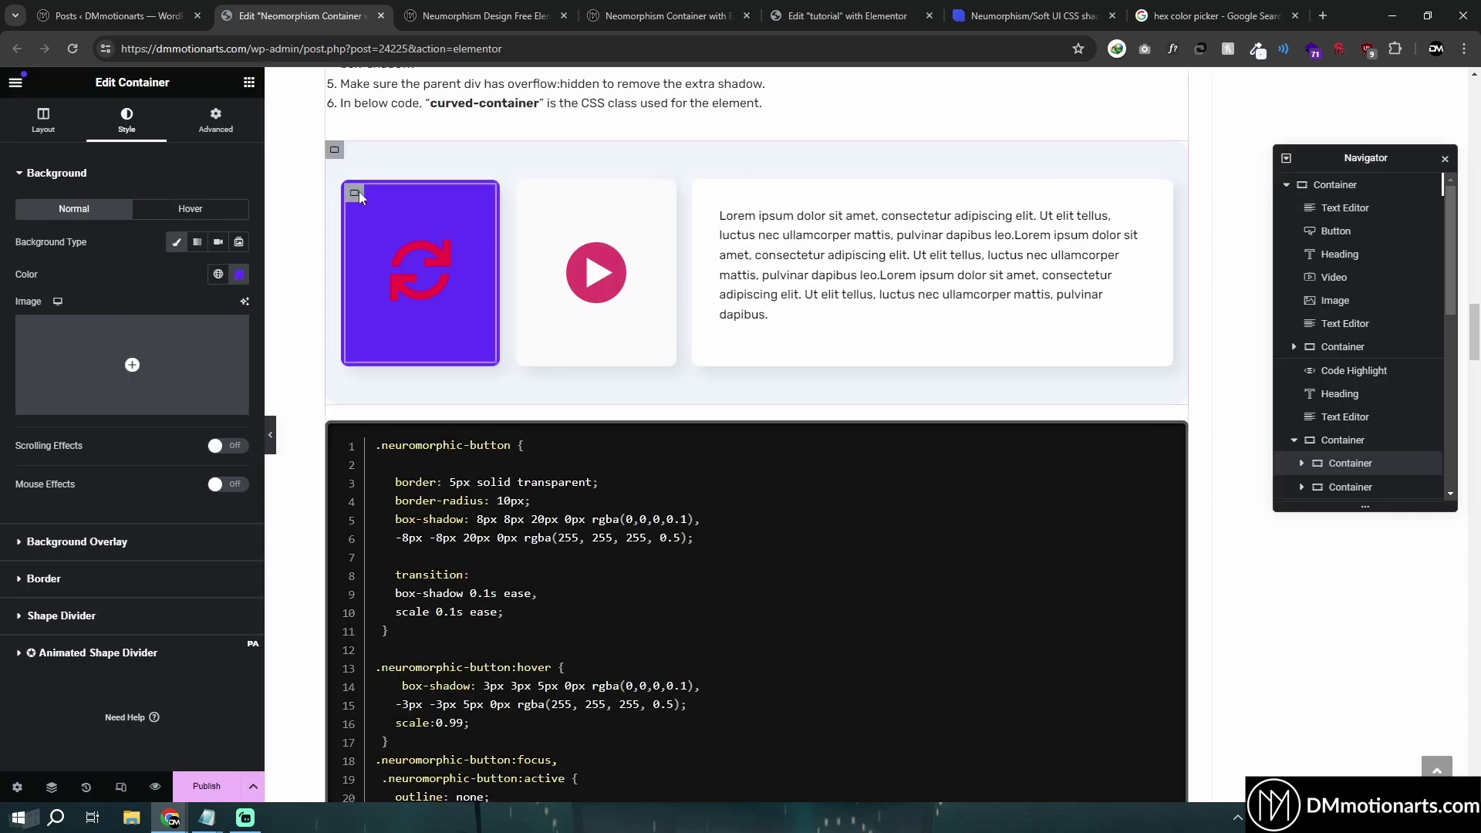
# Step: In the purple container's custom CSS, set the opacity of the active rule's white inset shadow to 0.1
pyautogui.click(215, 120)
pyautogui.scroll(-5, 30, 590)
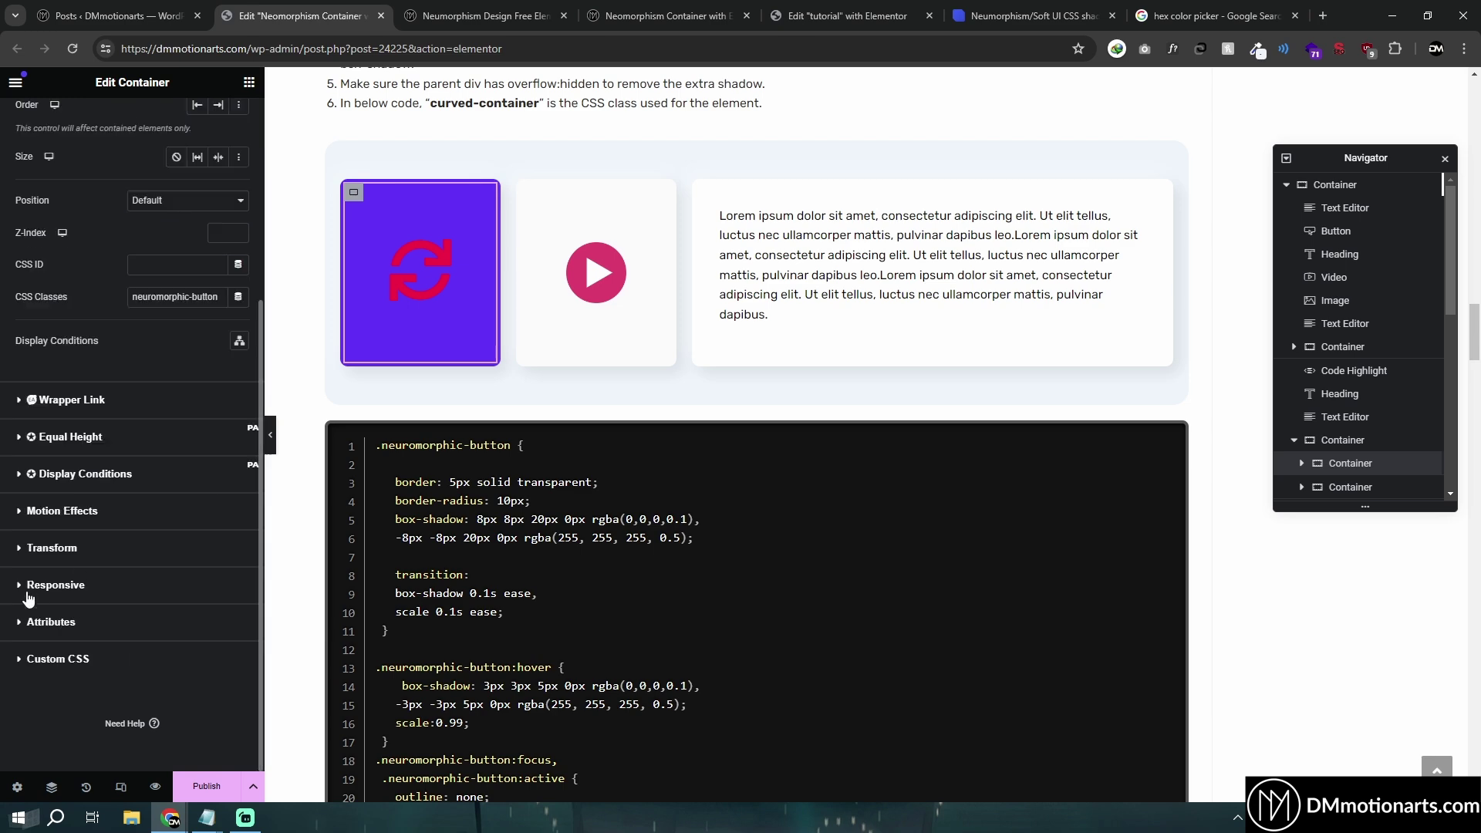
pyautogui.click(30, 665)
pyautogui.click(195, 566)
pyautogui.write('1')
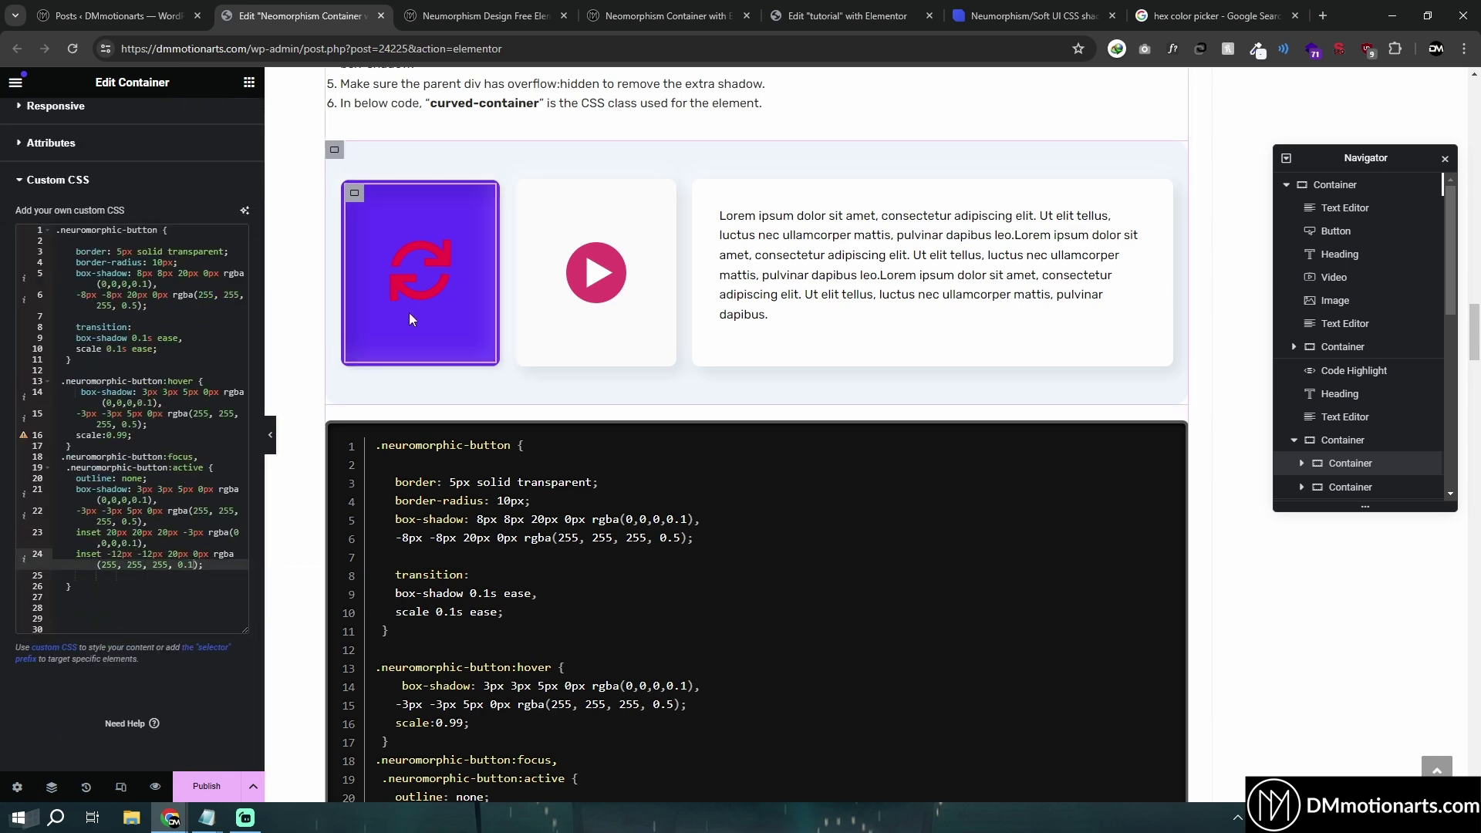
# Step: Hide the editing panel and test the pressed shadows of the purple container, the play card and the borderless demo's refresh card
pyautogui.click(270, 434)
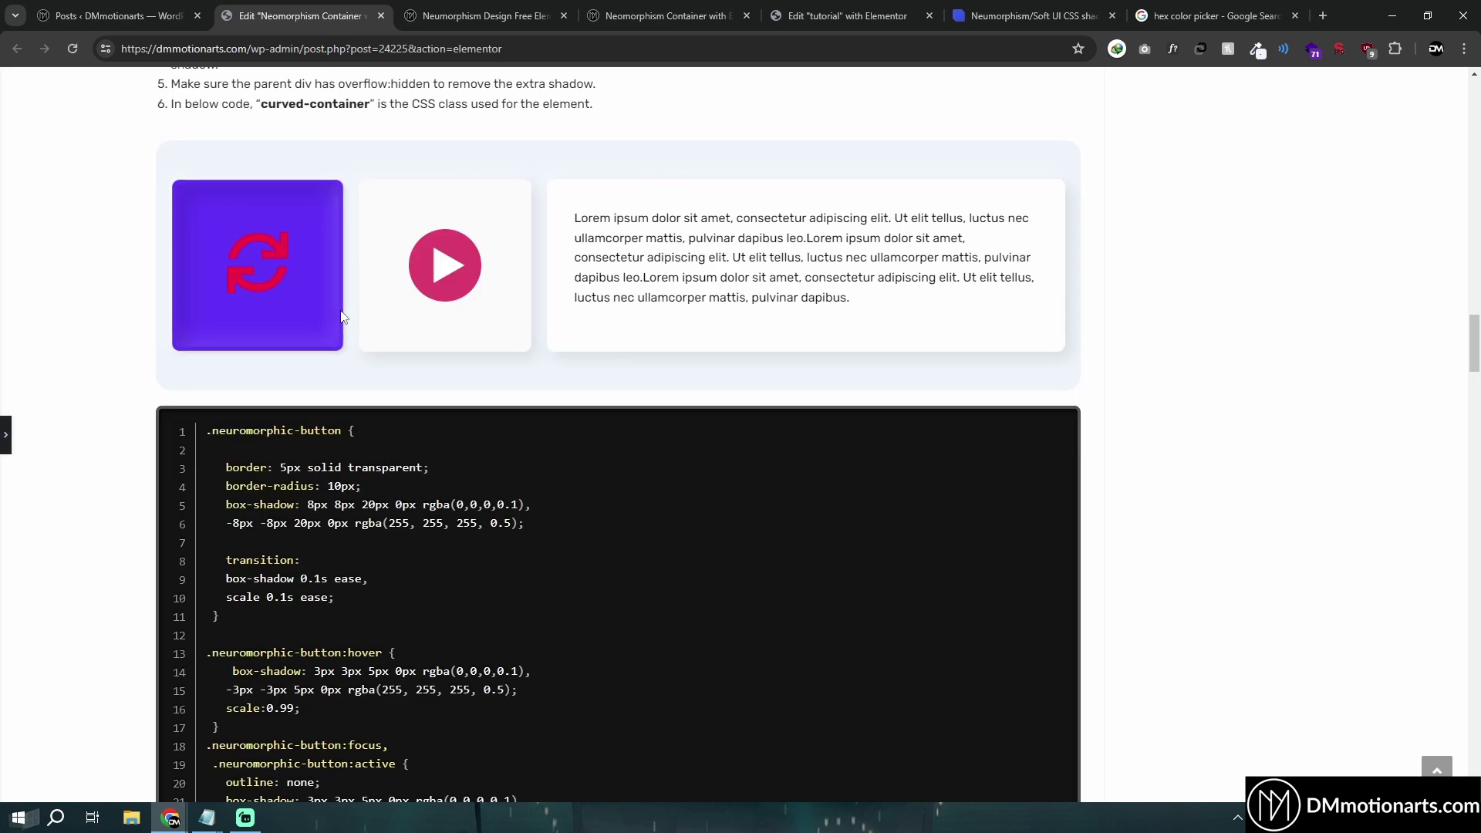
pyautogui.click(288, 315)
pyautogui.click(192, 286)
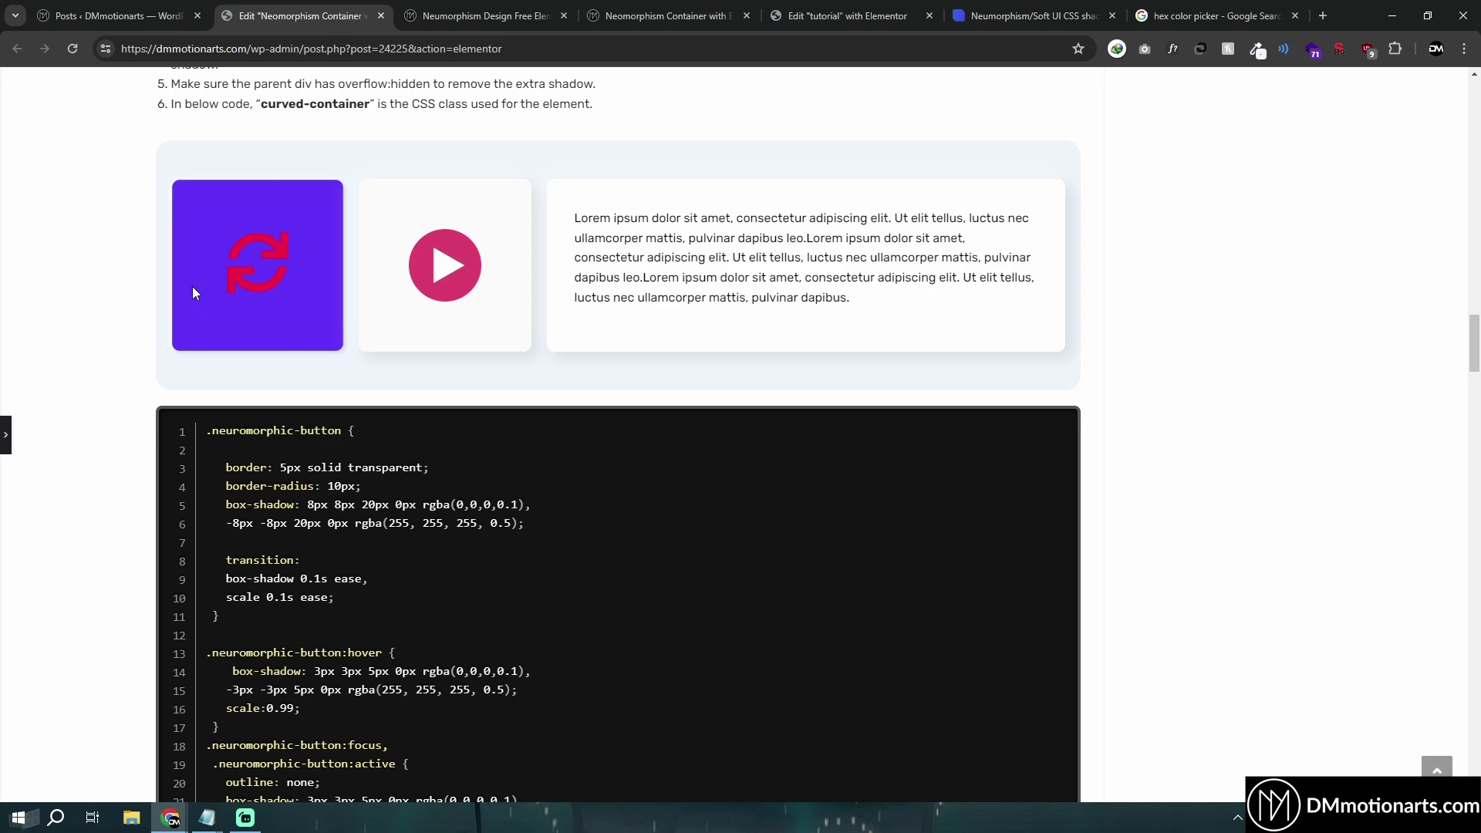
pyautogui.click(408, 273)
pyautogui.scroll(-10, 273, 423)
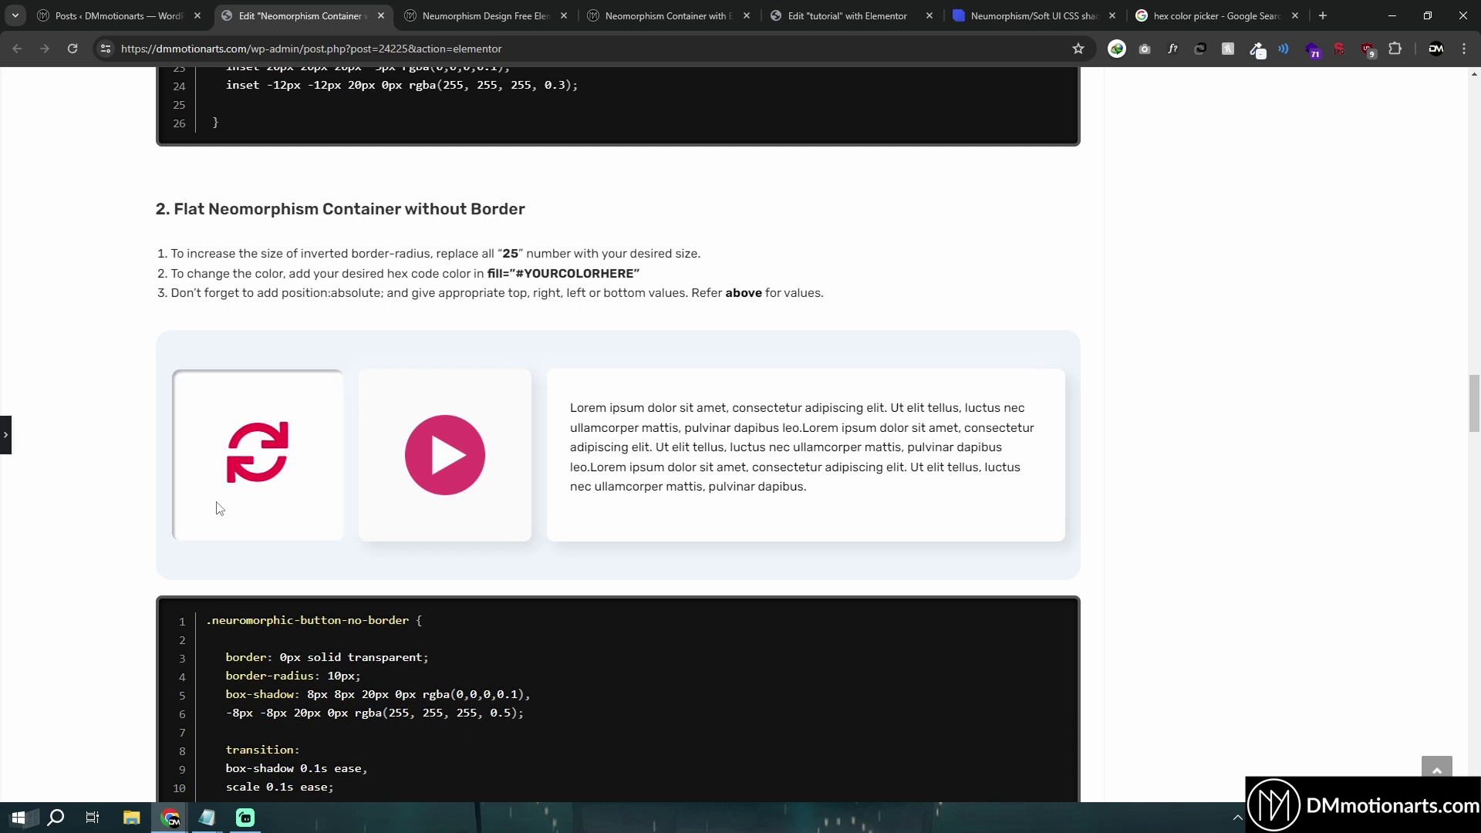
pyautogui.click(192, 480)
pyautogui.click(193, 480)
# Step: Show the editing panel again and revert the purple refresh-icon container's background color to cyan
pyautogui.click(6, 434)
pyautogui.scroll(10, 326, 446)
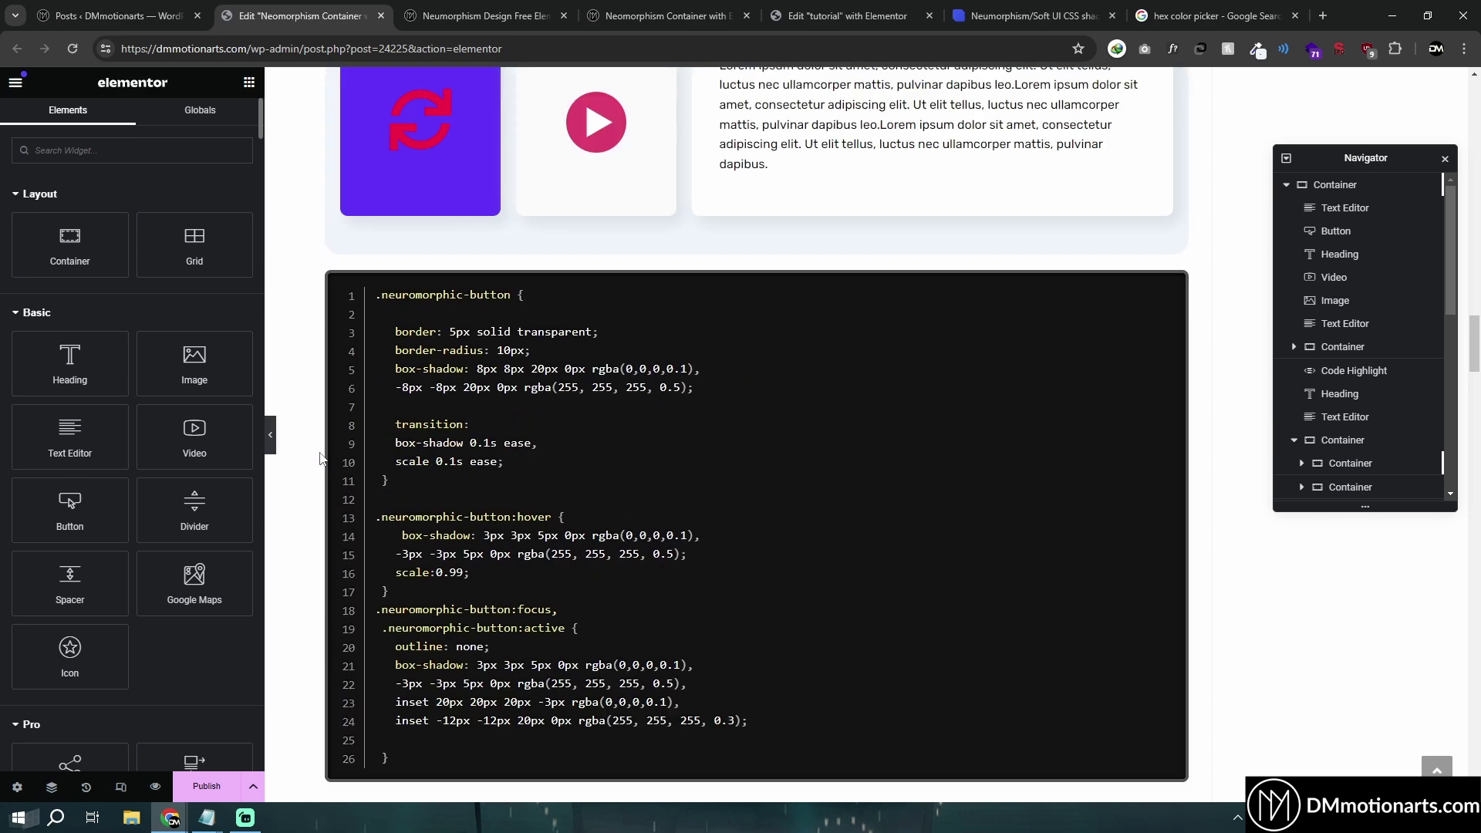
pyautogui.click(353, 183)
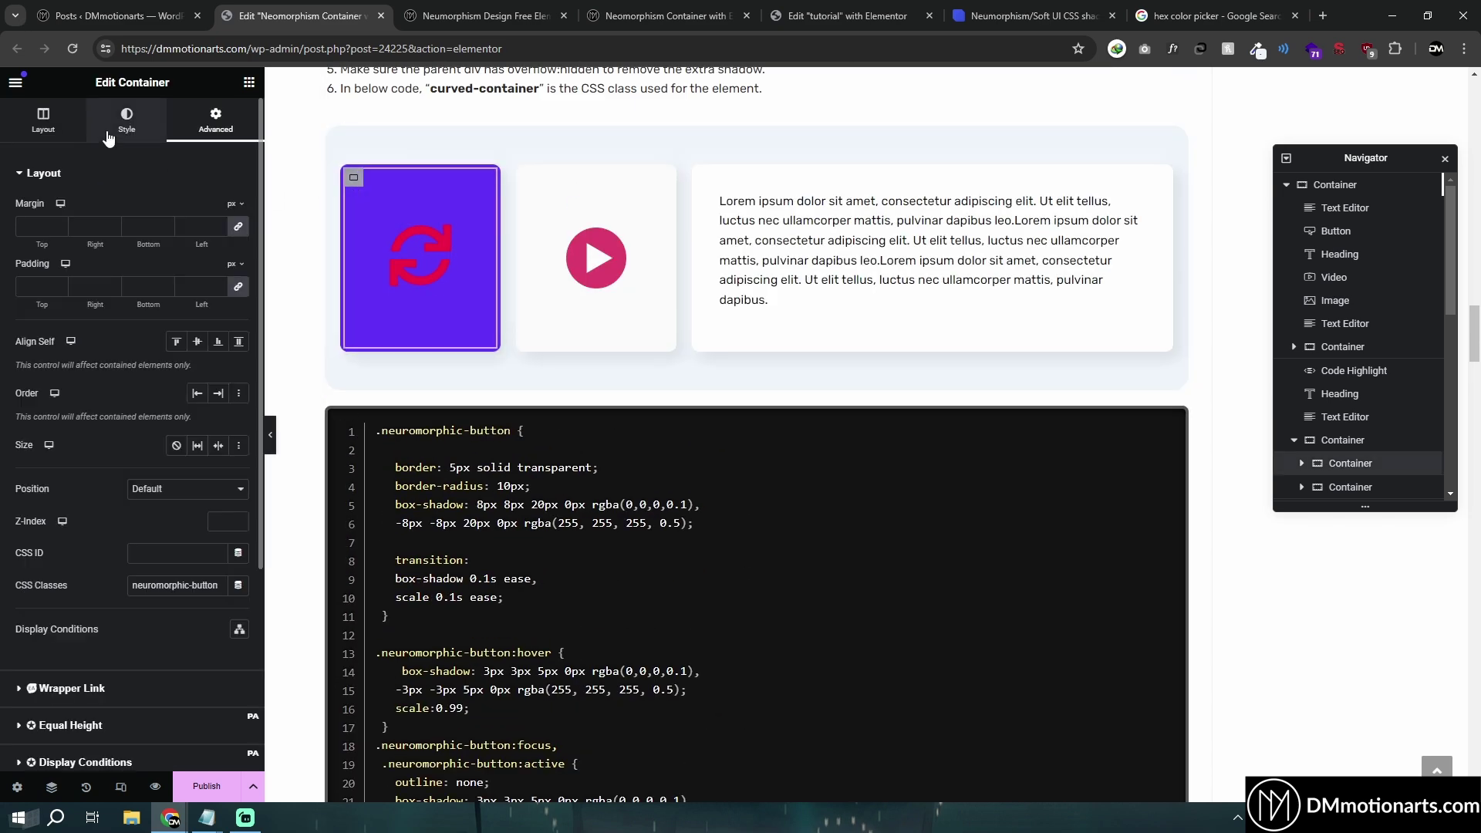
pyautogui.click(303, 305)
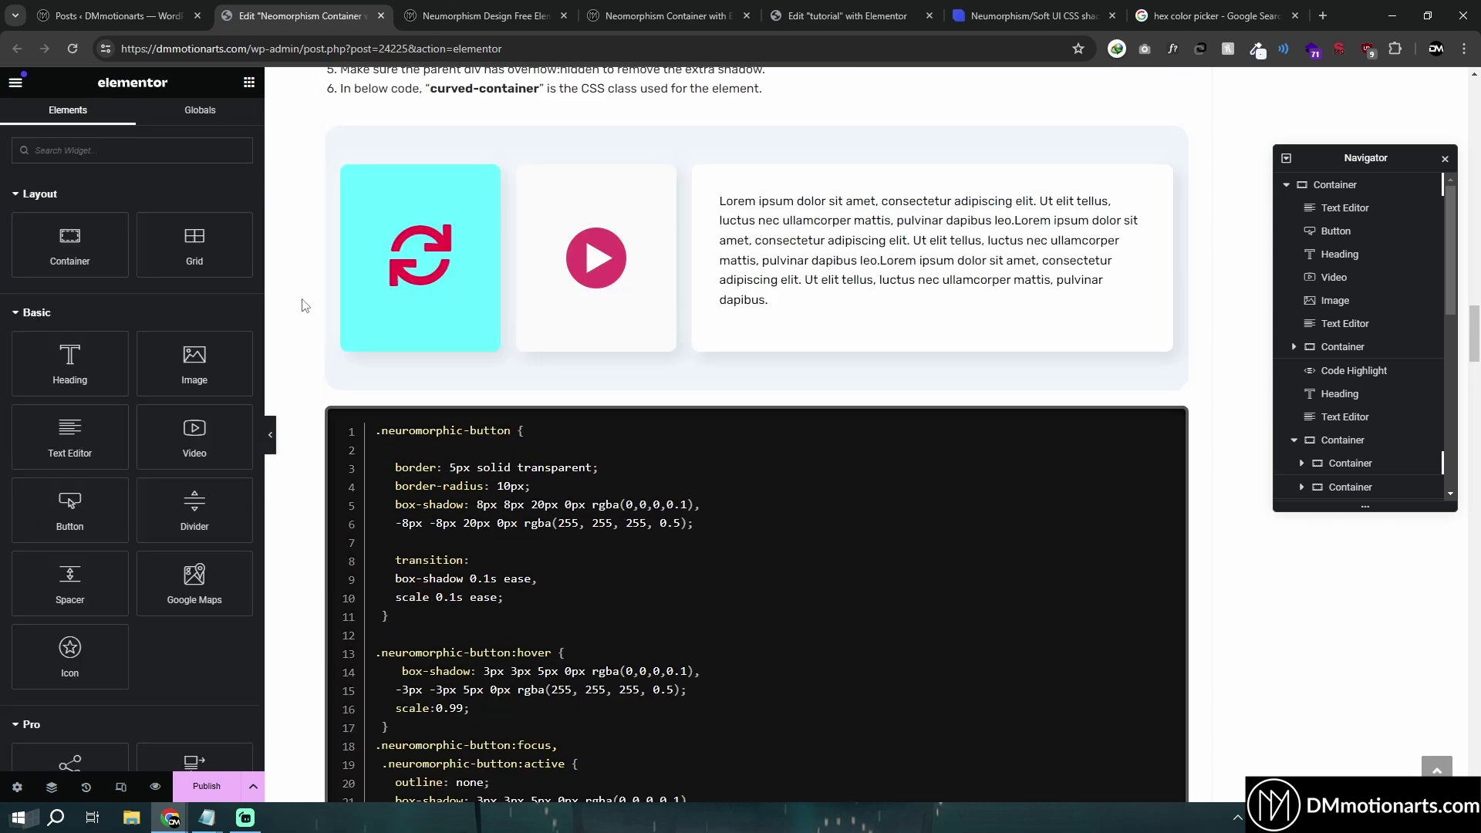
# Step: Switch to the tutorial page's Elementor editor and test the pressed effect of the white container
pyautogui.click(679, 16)
pyautogui.click(803, 6)
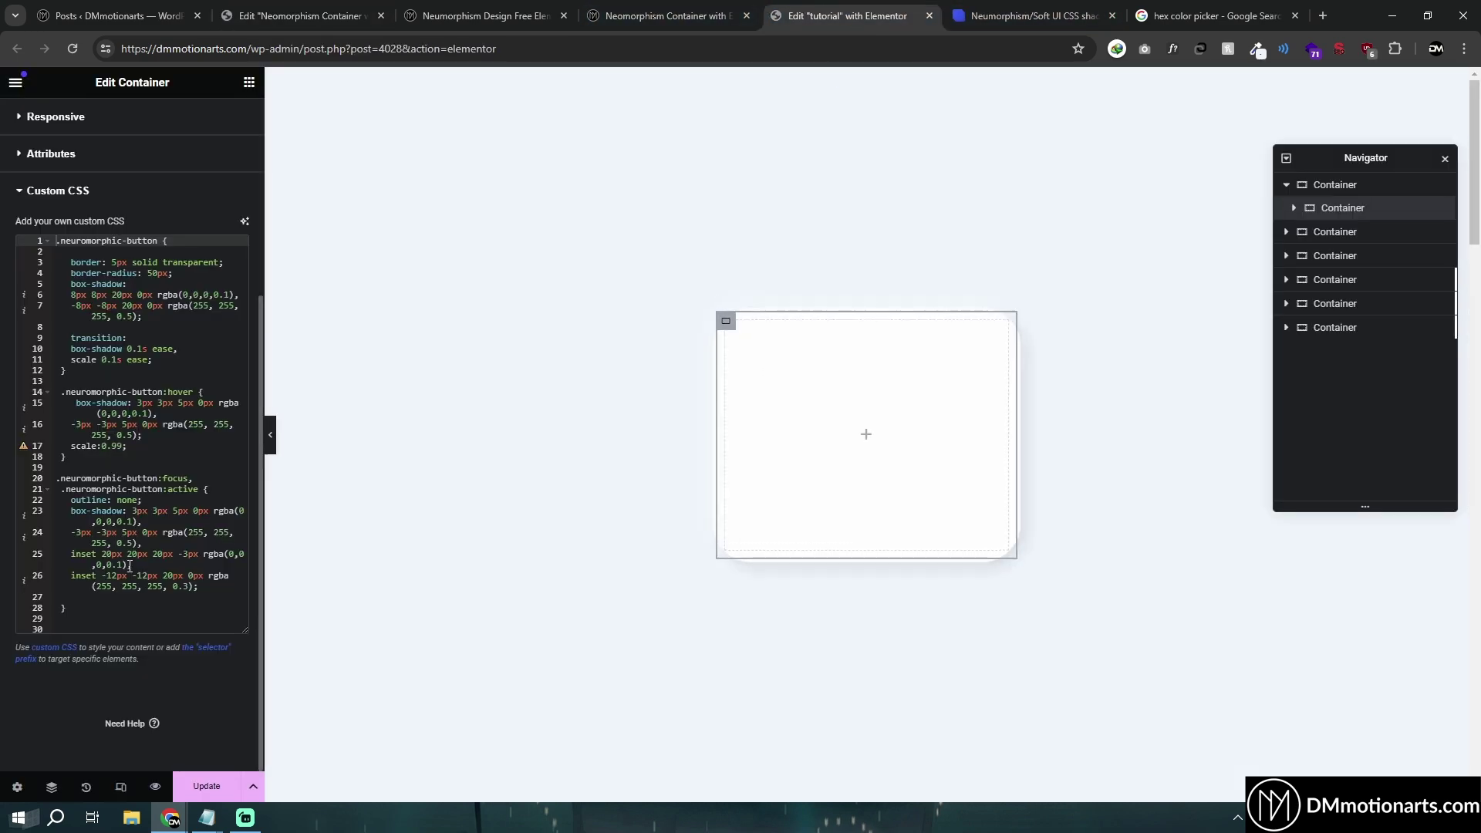
pyautogui.click(789, 414)
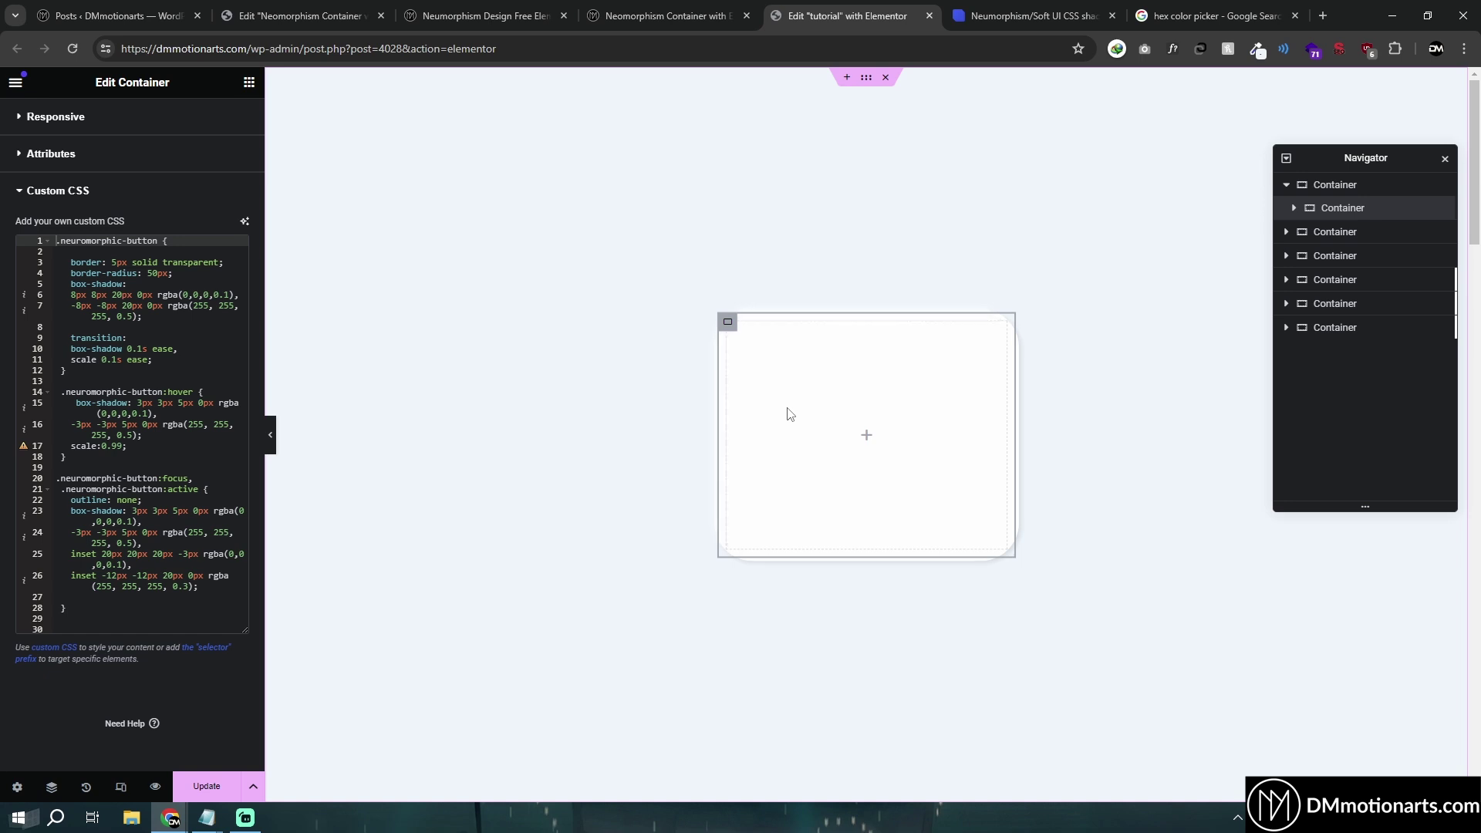
# Step: Copy the active rule's four-part box-shadow and paste it over the normal rule's box-shadow in the container's custom CSS
pyautogui.moveTo(73, 554); pyautogui.dragTo(244, 583)
pyautogui.click(101, 543)
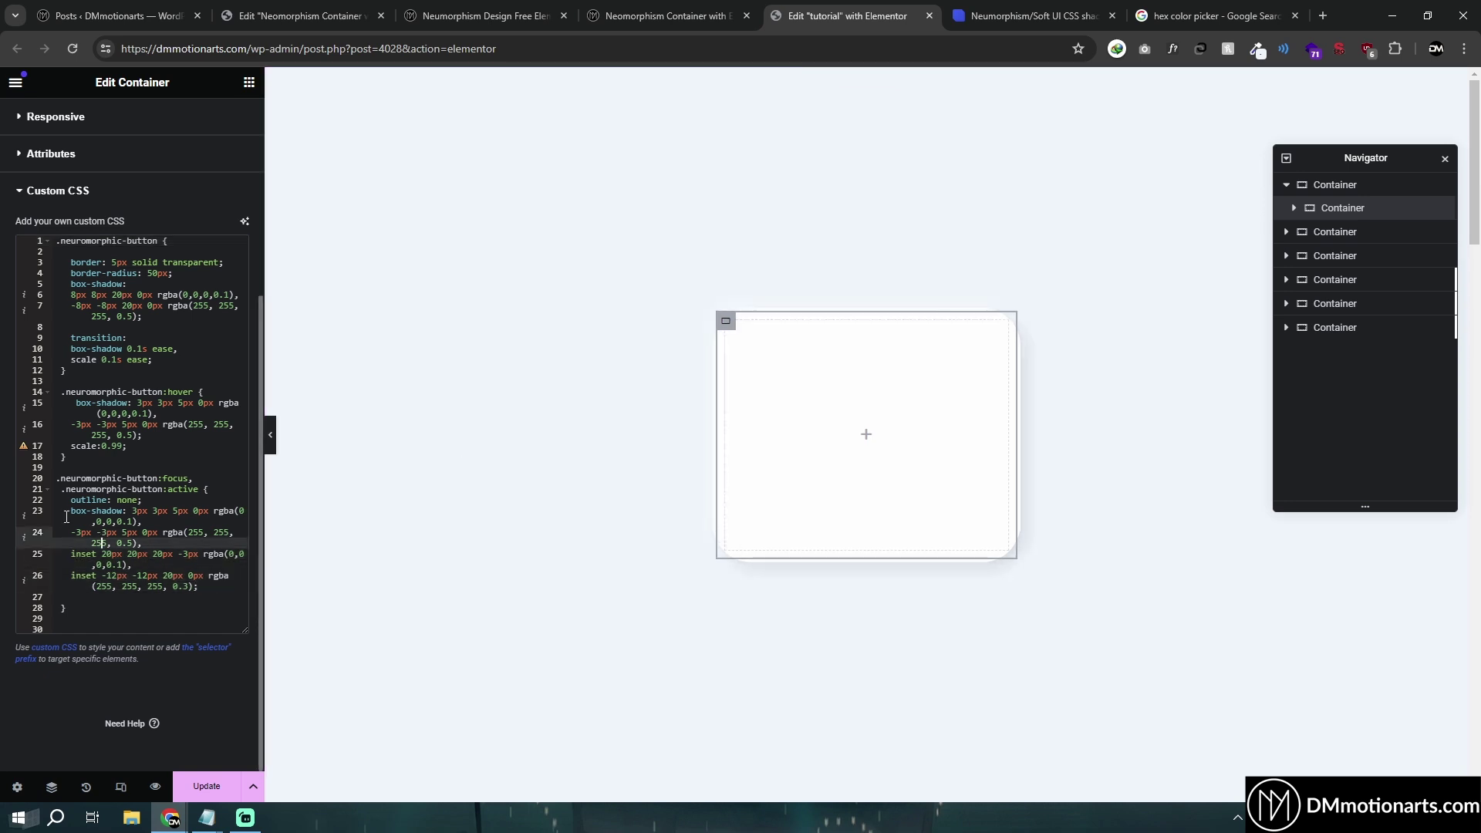
pyautogui.moveTo(69, 514); pyautogui.dragTo(231, 597)
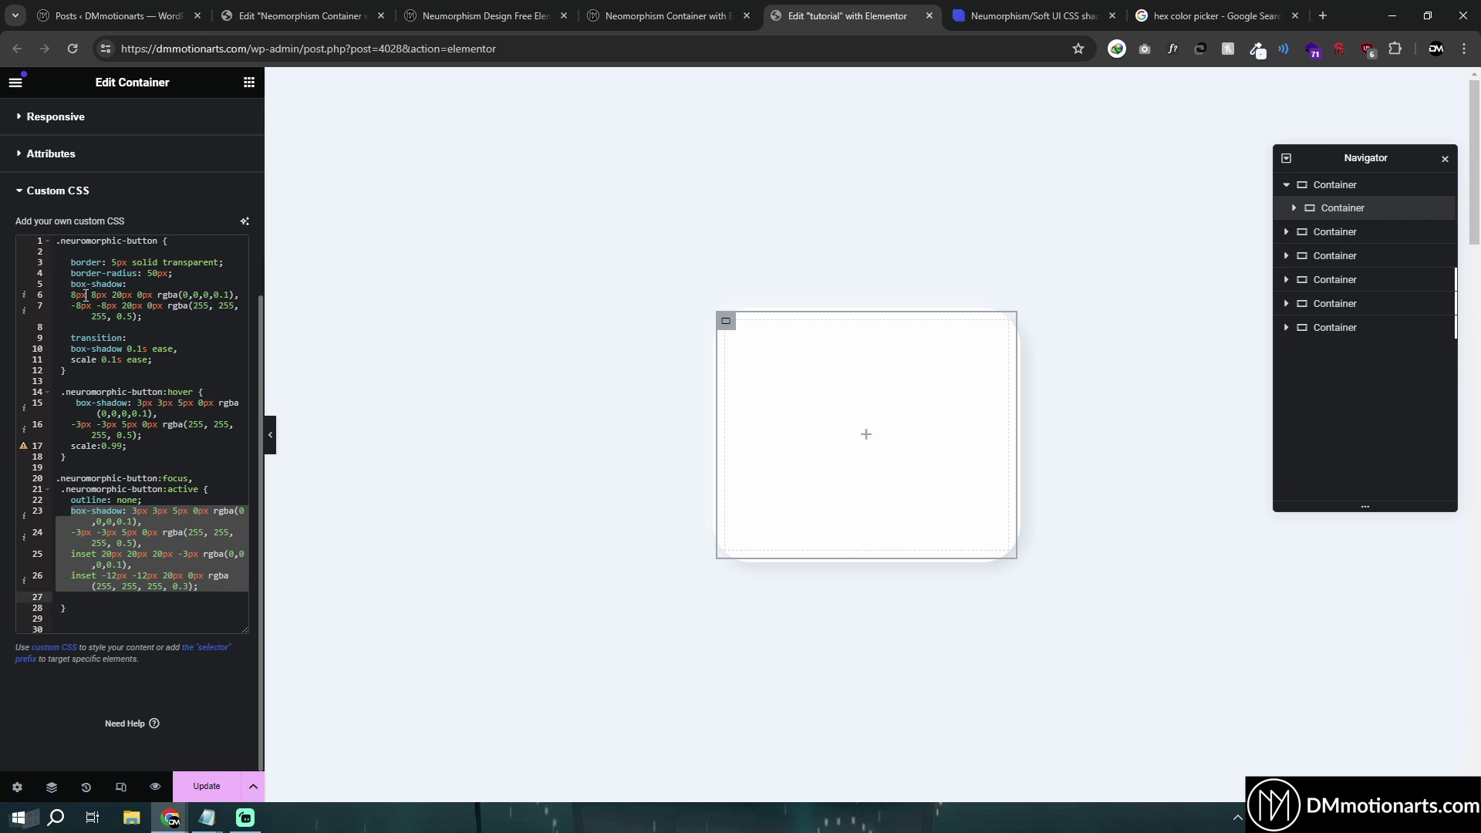
pyautogui.moveTo(74, 283); pyautogui.dragTo(189, 323)
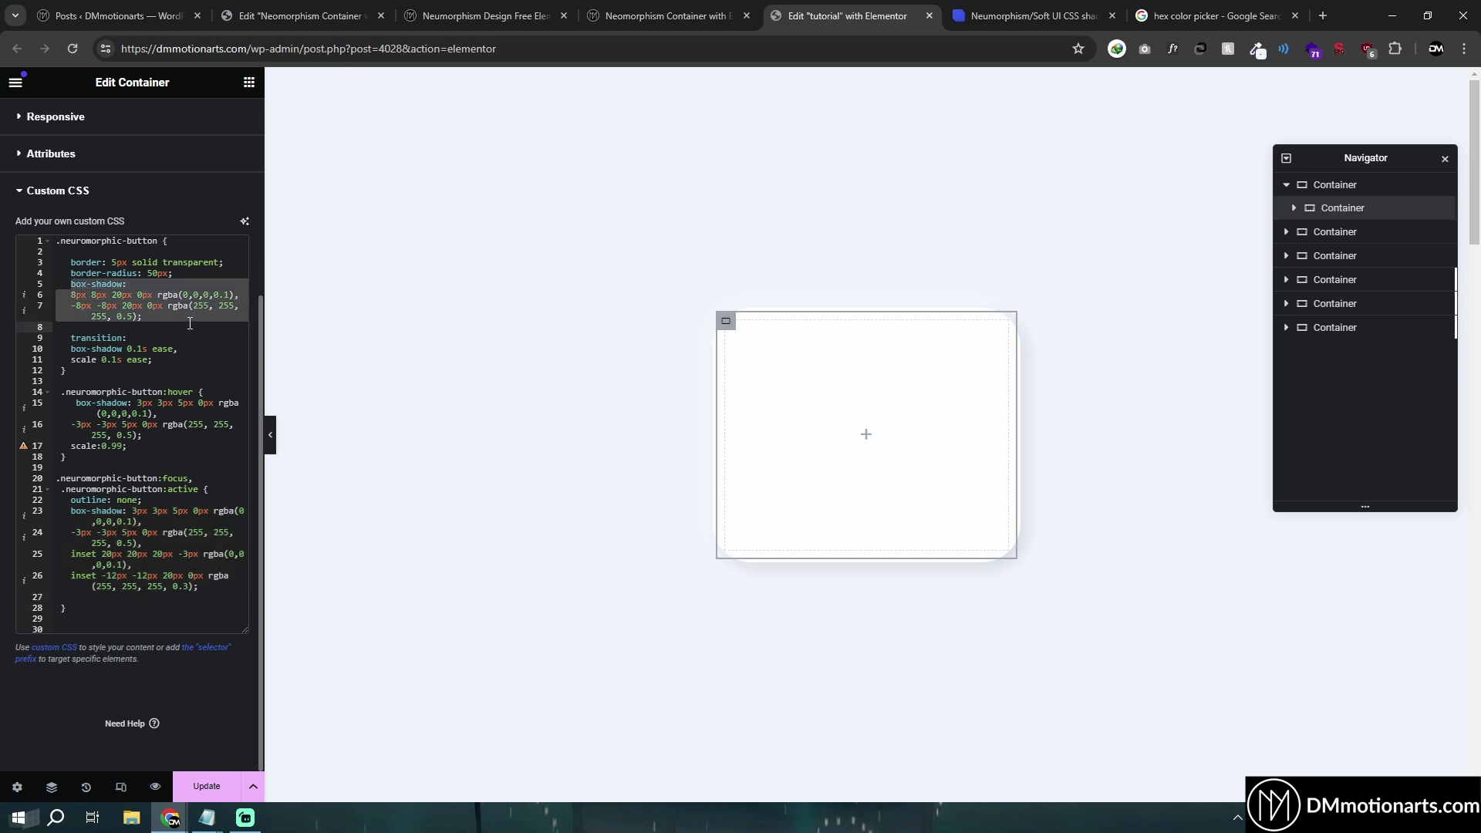
pyautogui.write('box-shadow: 3px 3px 5px 0px rgba(0,0,0,0.1), -3px -3px 5px 0px rgba(255, 255, 255, 0.5), inset 20px 20px 20px -3px rgba(0,0,0,0.1), inset -12px -12px 20px 0px rgba(255, 255, 255, 0.3);')
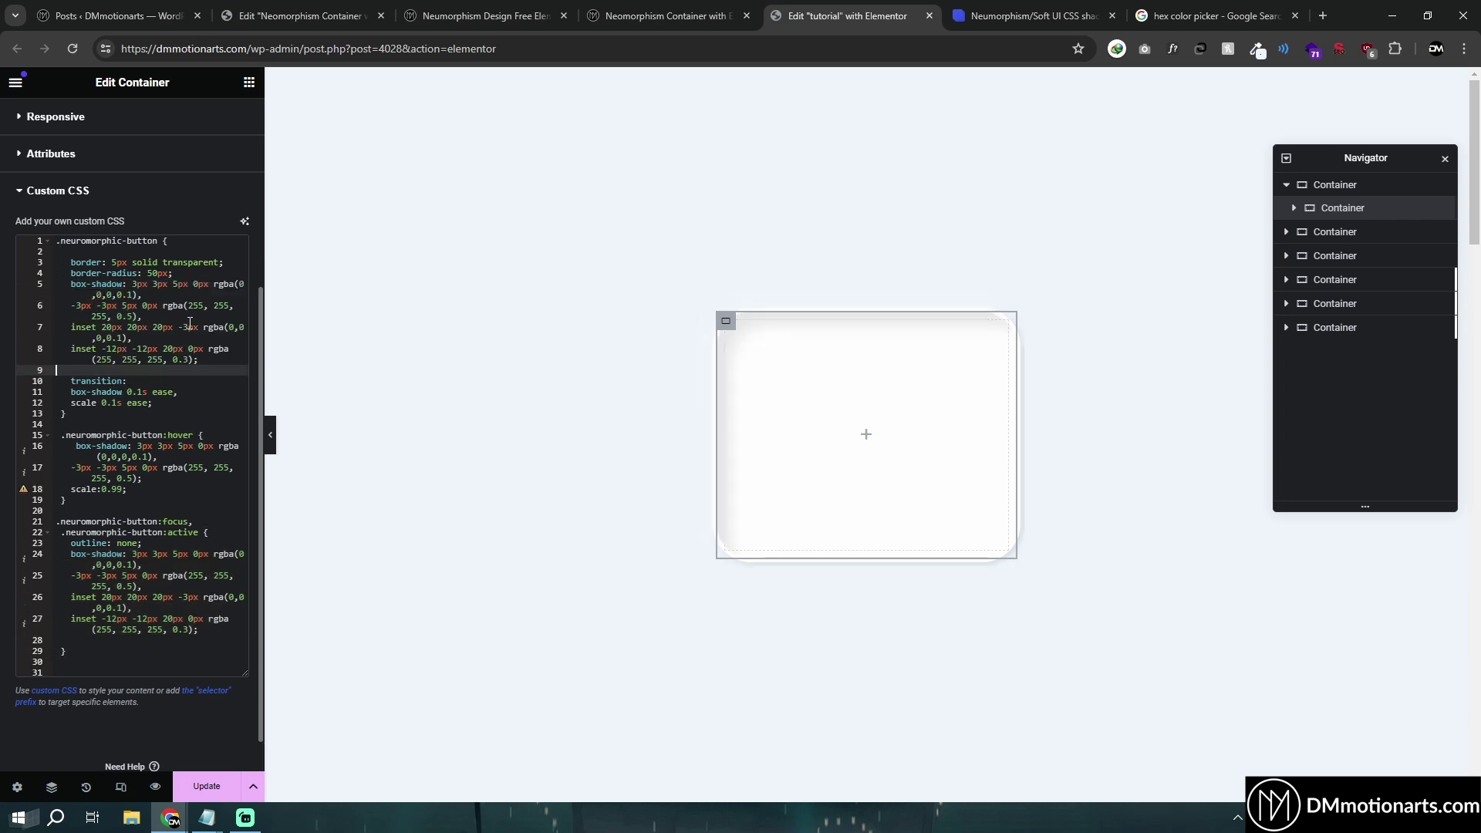
# Step: View the inset container with the editing panel hidden, show the panel again and undo the pasted box-shadow
pyautogui.click(273, 445)
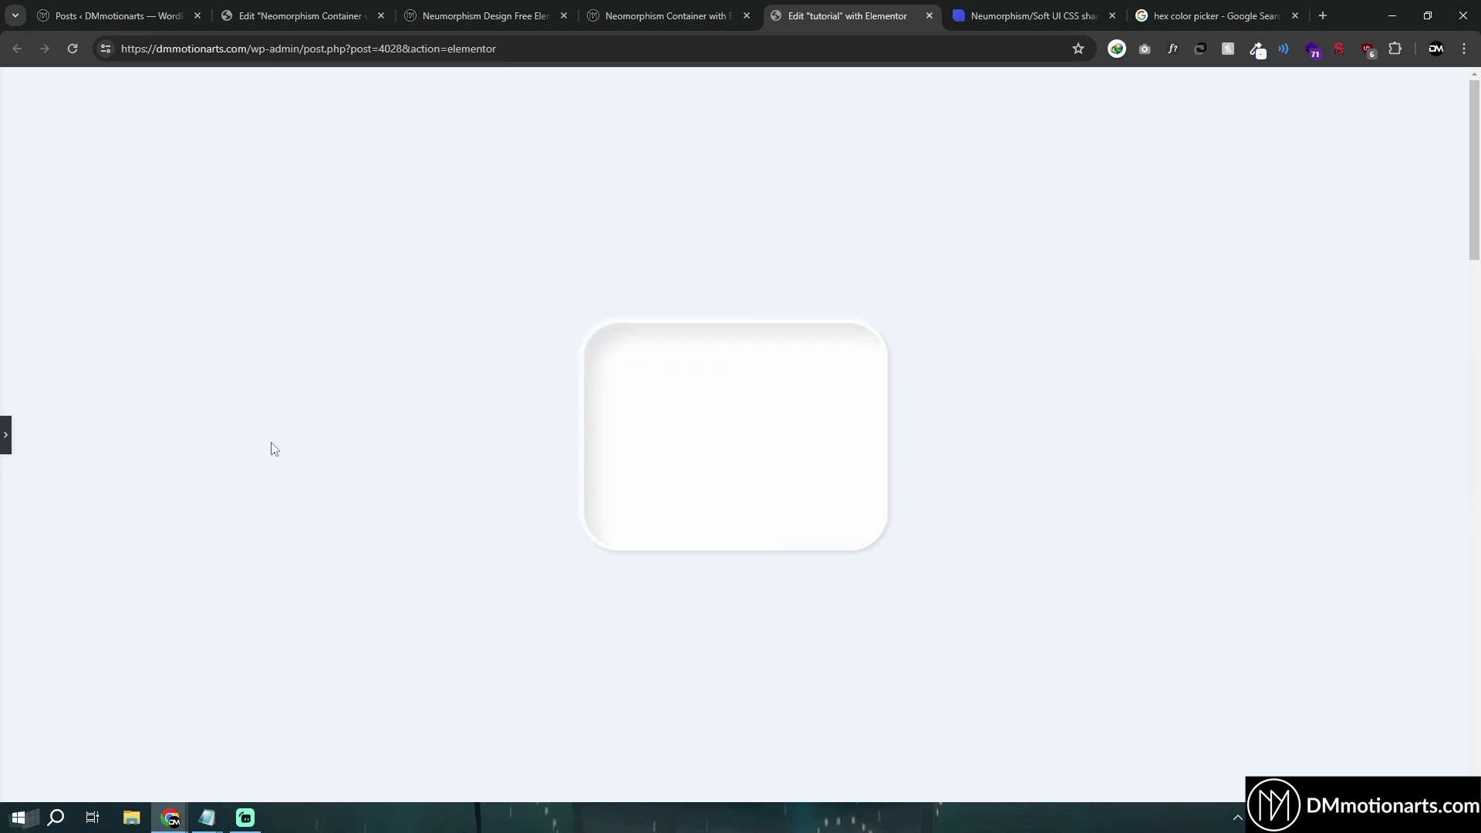
pyautogui.click(5, 434)
pyautogui.click(172, 343)
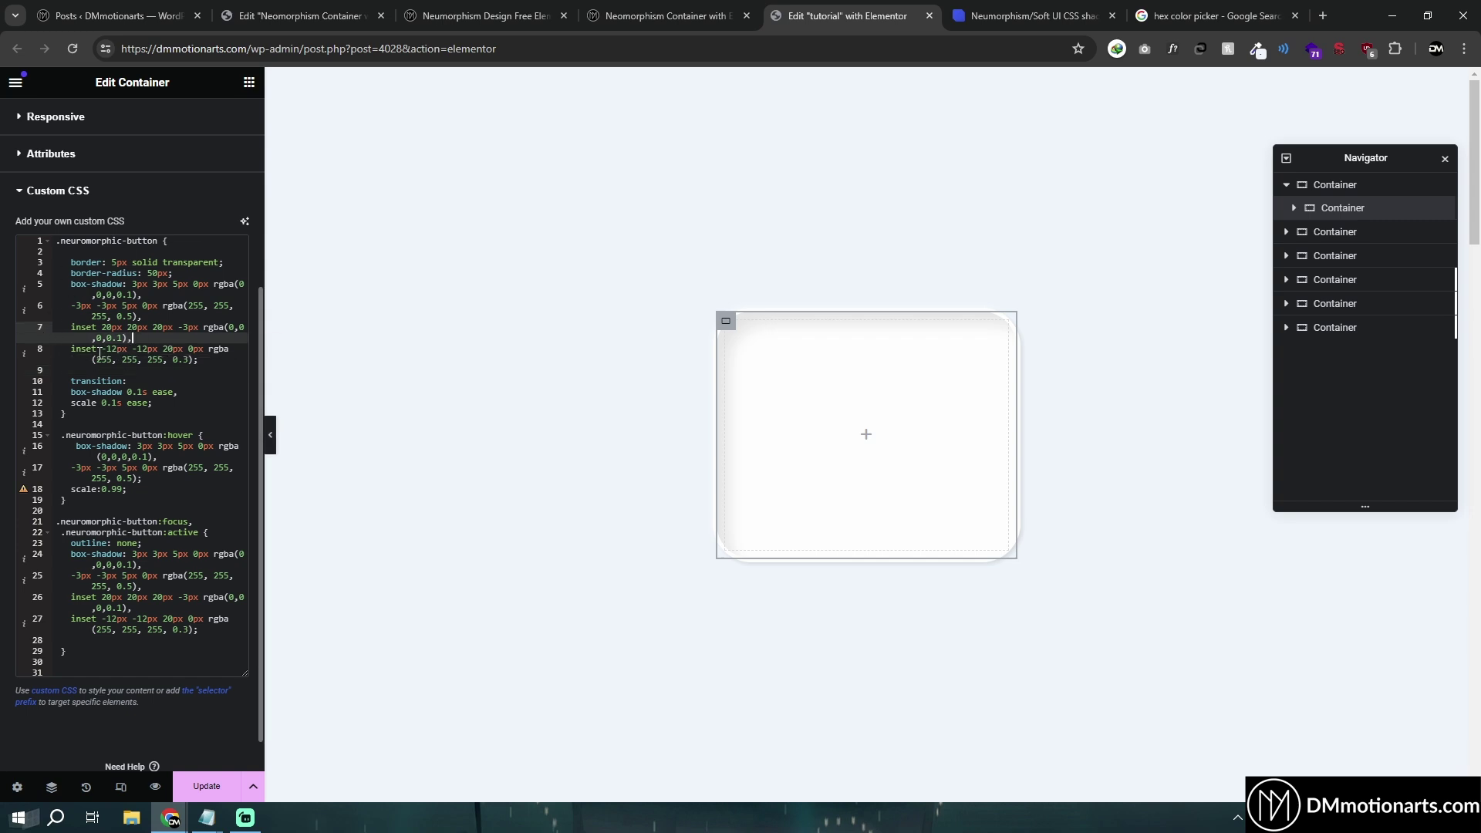
pyautogui.click(159, 241)
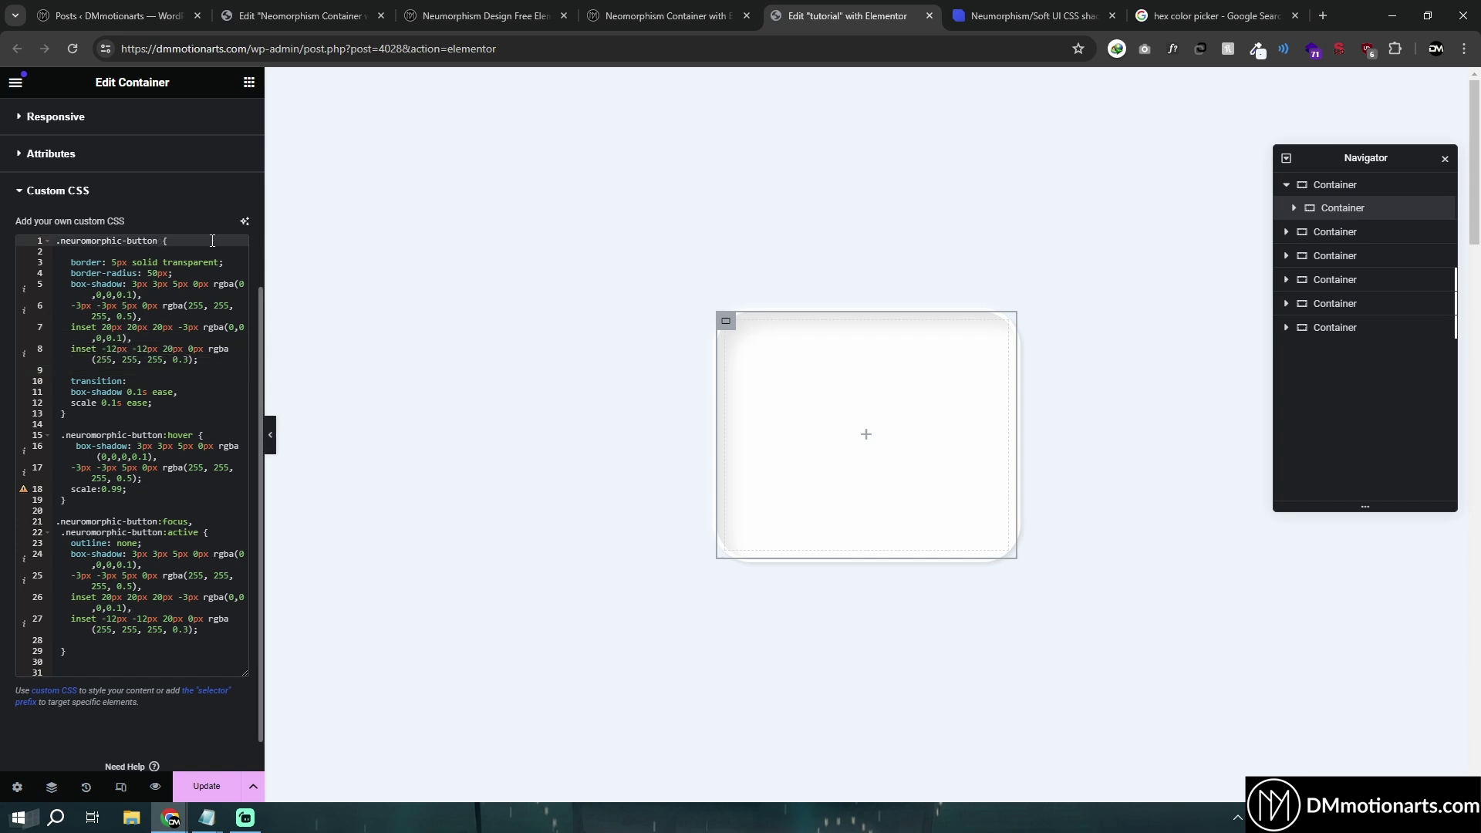
pyautogui.click(167, 327)
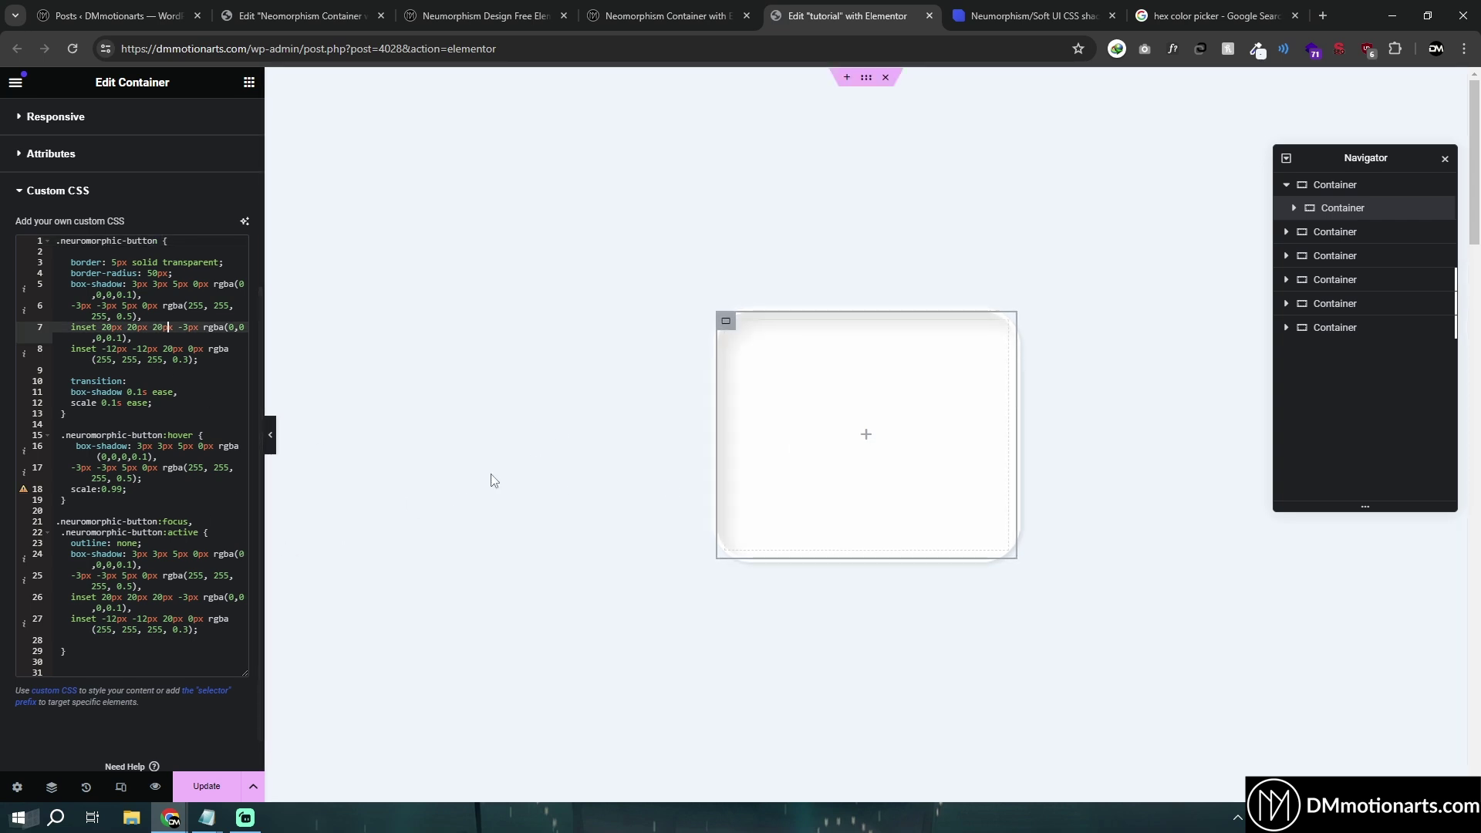
pyautogui.hotkey('ctrl', 'z')
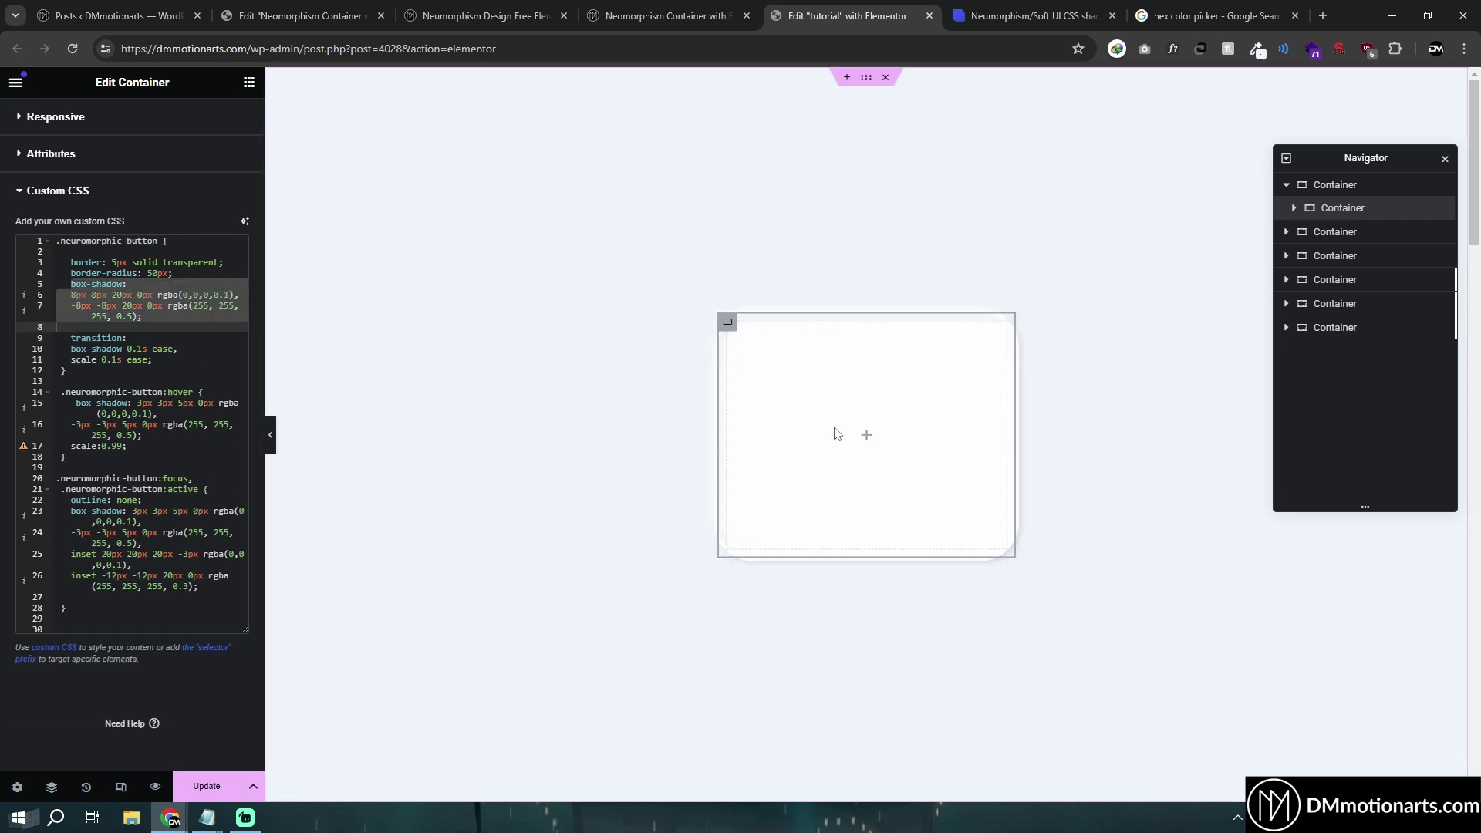
# Step: Replace the normal .neuromorphic-button rule's box-shadow with the full box-shadow declaration copied from the active rule, including both inset shadows
pyautogui.click(168, 319)
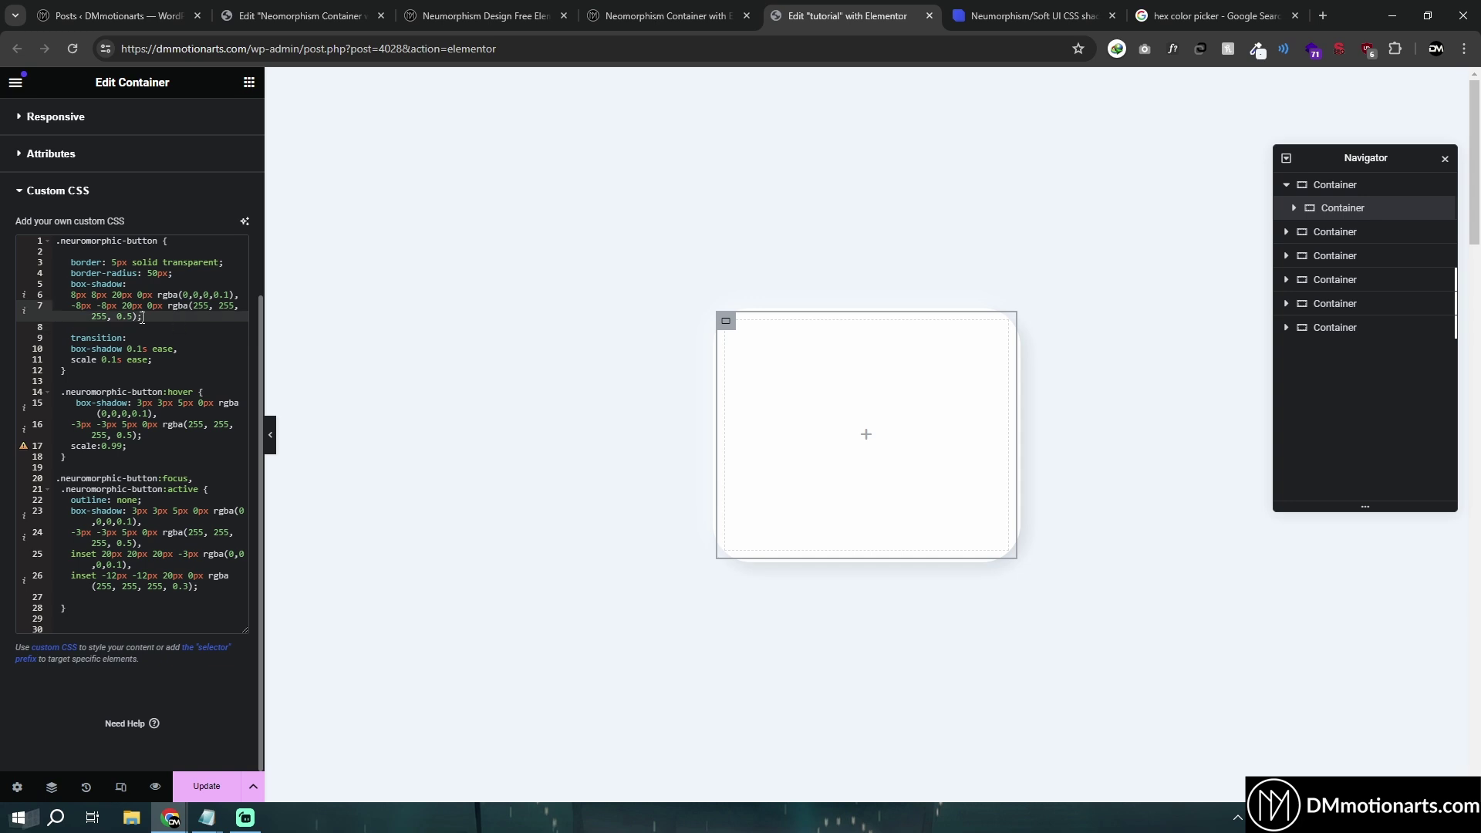
pyautogui.click(178, 597)
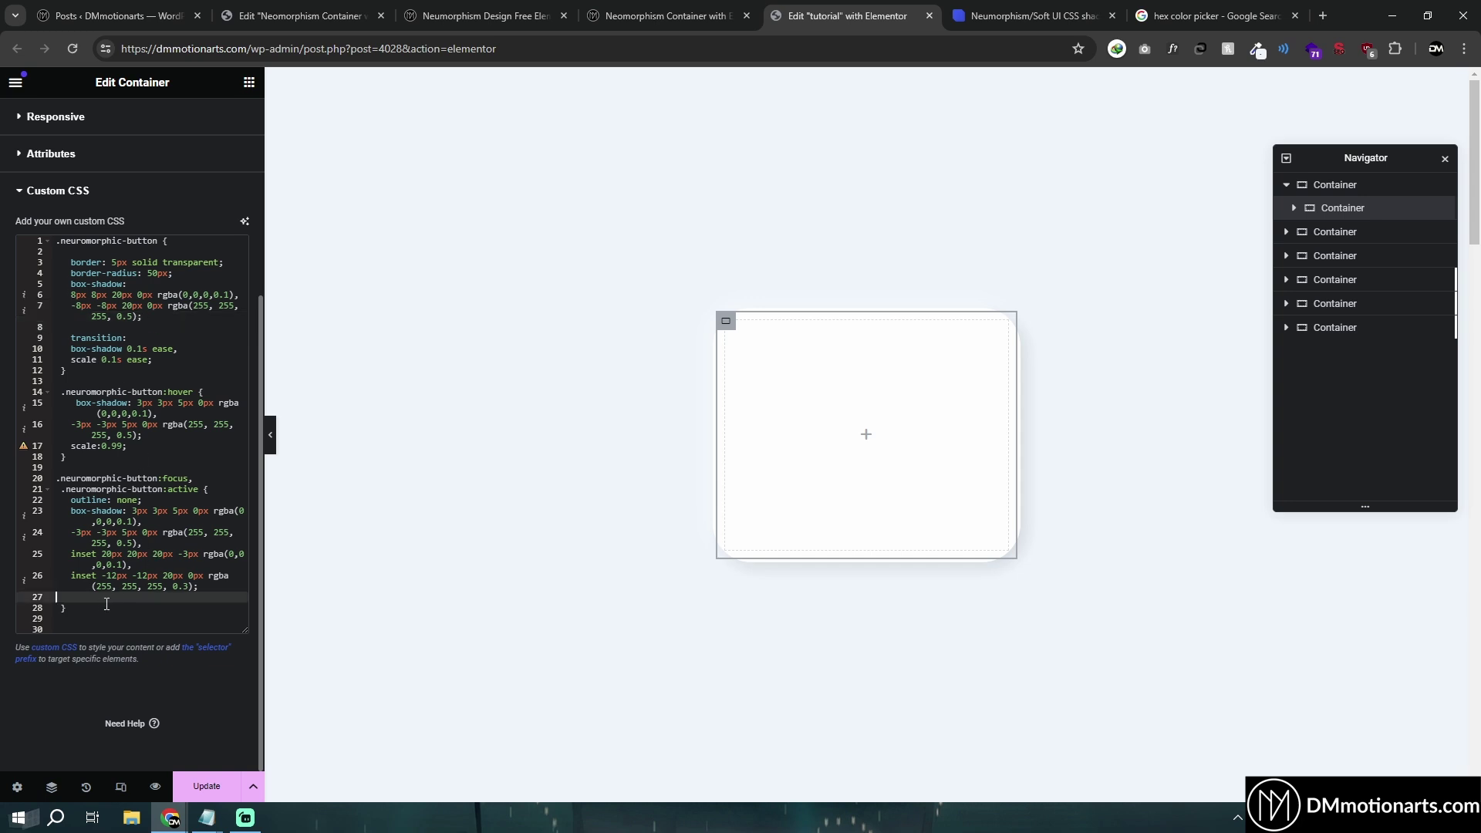
pyautogui.click(237, 589)
pyautogui.keyDown('shift'); pyautogui.click(76, 516); pyautogui.keyUp('shift')
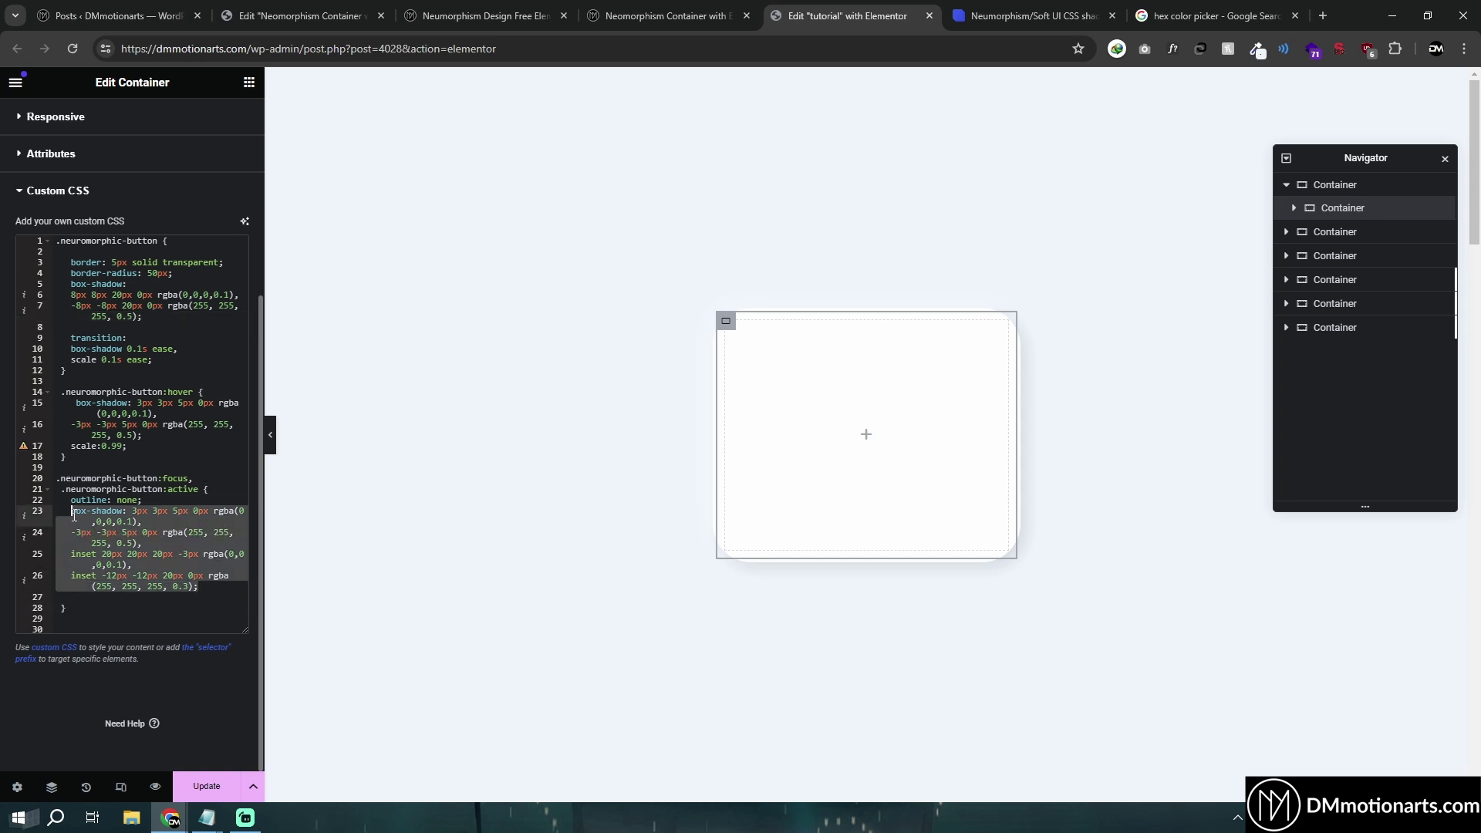
pyautogui.click(140, 313)
pyautogui.keyDown('shift'); pyautogui.click(70, 285); pyautogui.keyUp('shift')
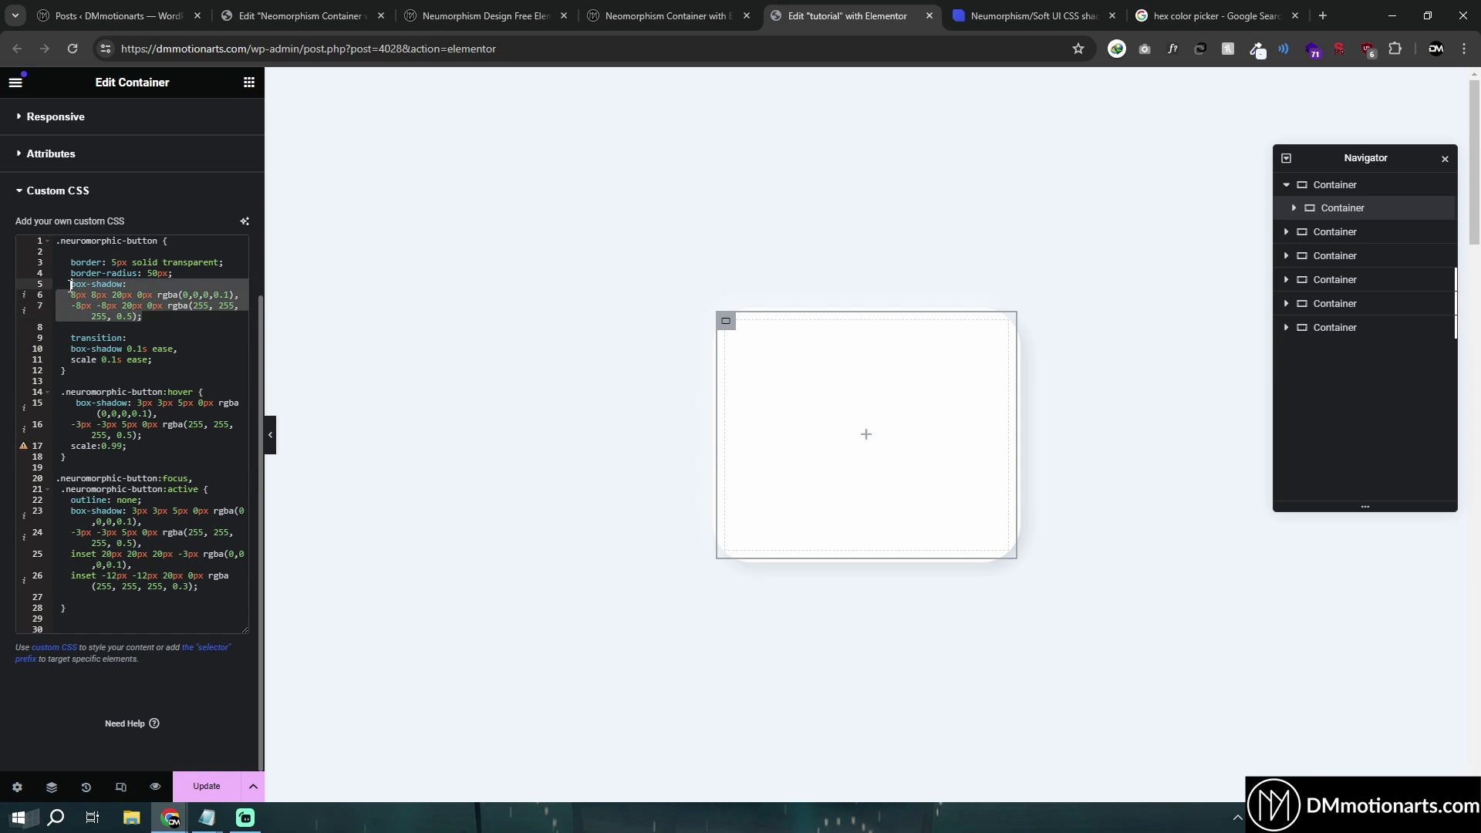
pyautogui.write('box-shadow: 3px 3px 5px 0px rgba(0,0,0,0.1), -3px -3px 5px 0px rgba(255, 255, 255, 0.5), inset 20px 20px 20px -3px rgba(0,0,0,0.1), inset -12px -12px 20px 0px rgba(255, 255, 255, 0.3);')
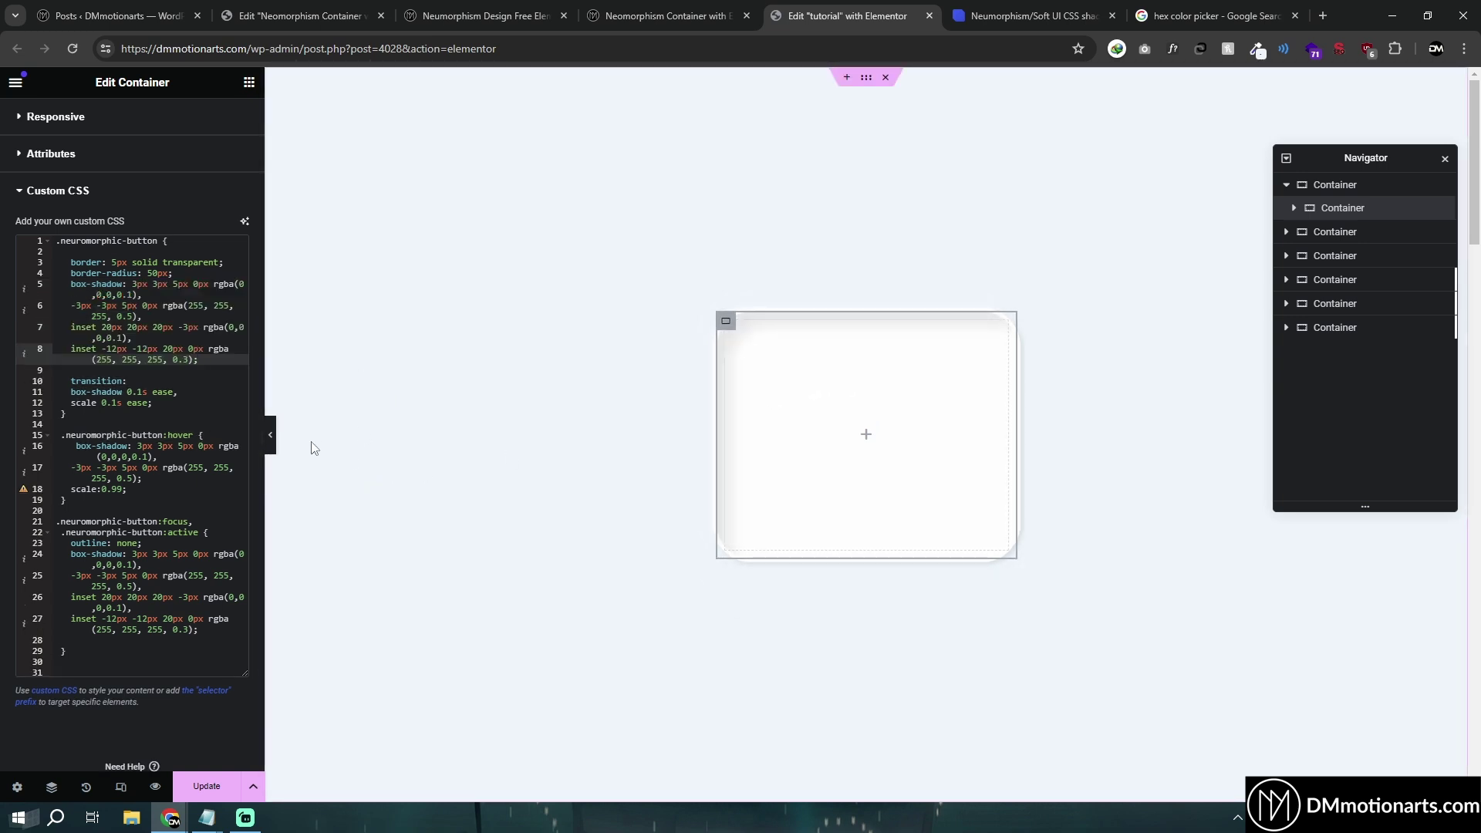
# Step: View the permanently inset container with the editing panel hidden, show the panel again and highlight the normal rule's two inset shadow lines
pyautogui.click(271, 444)
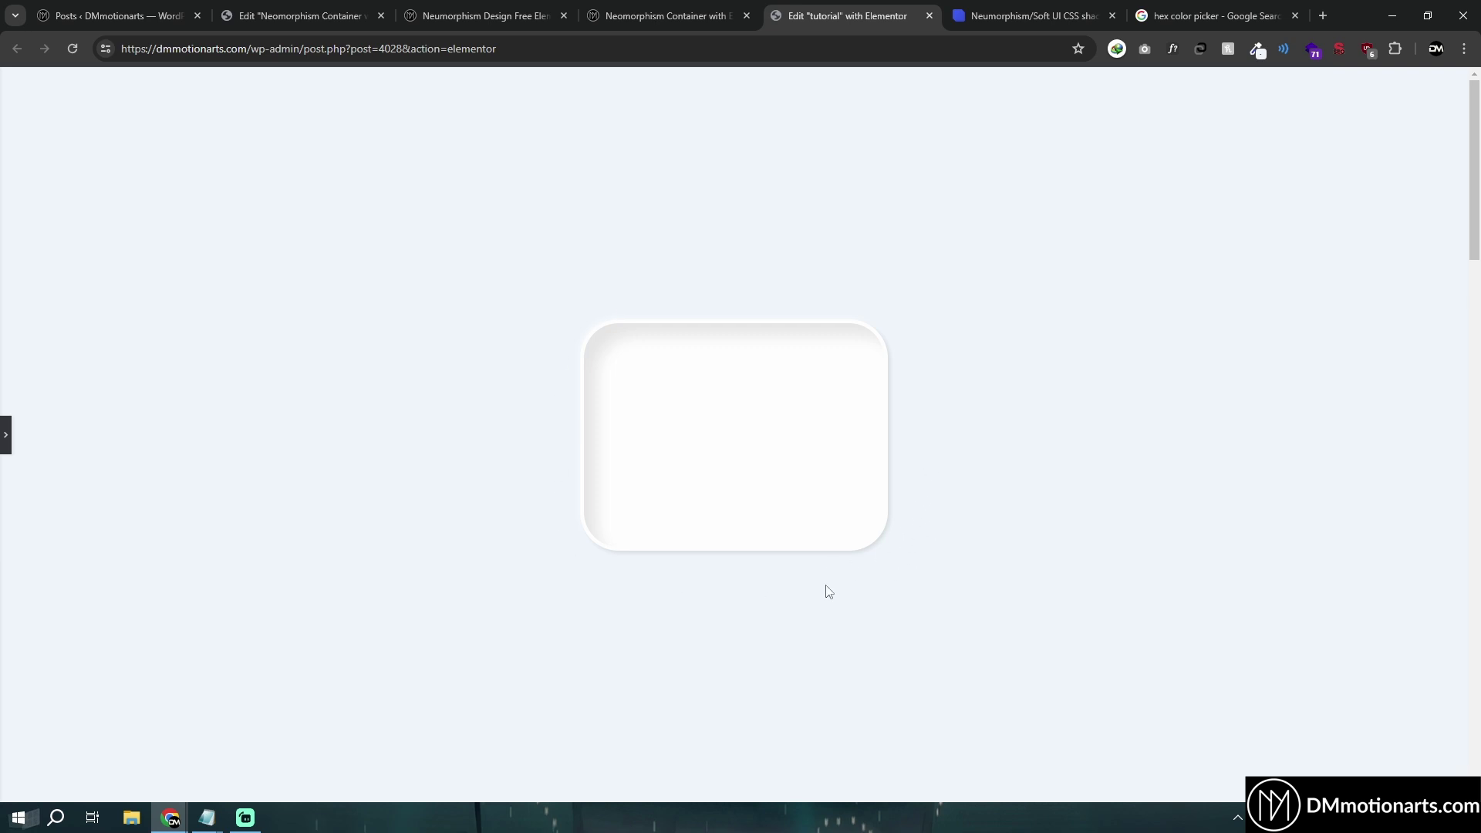
pyautogui.click(5, 451)
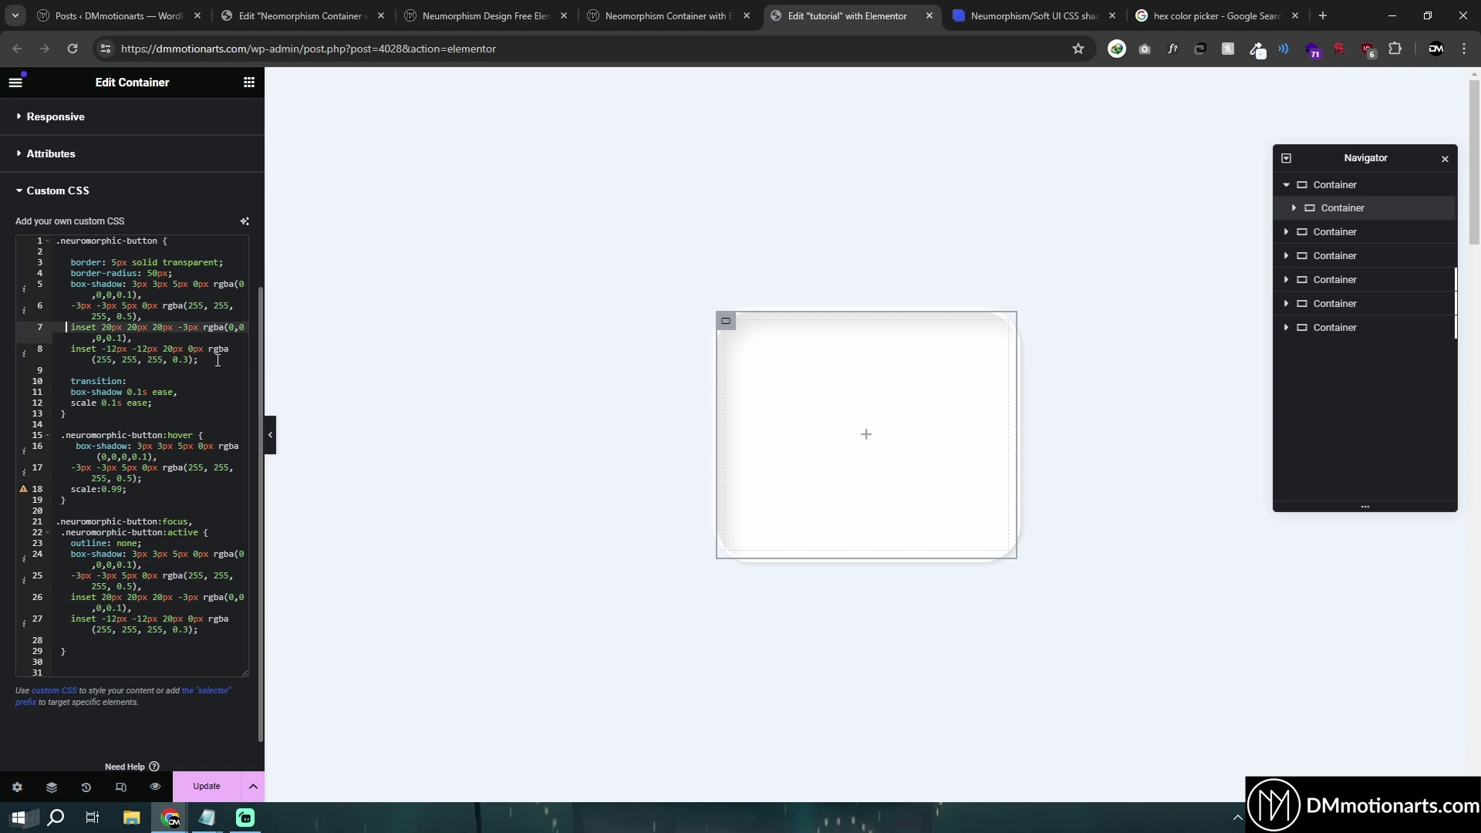
pyautogui.keyDown('shift'); pyautogui.click(217, 360); pyautogui.keyUp('shift')
# Step: In the normal rule, set the opacity of both the black and the white inset shadow to 1
pyautogui.click(150, 330)
pyautogui.write('0')
pyautogui.press('Delete')
pyautogui.press('Down')
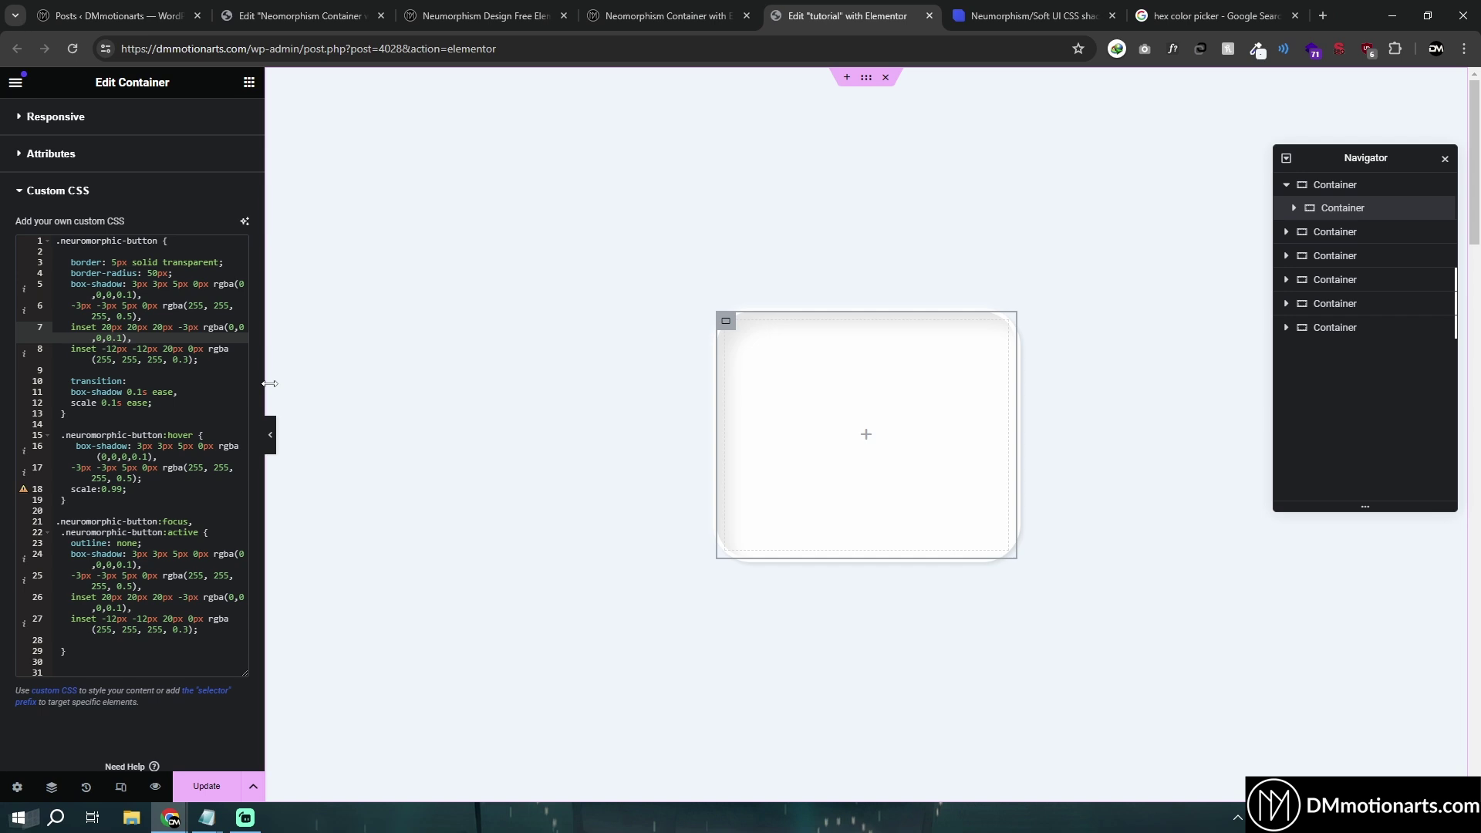
pyautogui.press('Delete')
pyautogui.press('Down')
pyautogui.press('Down')
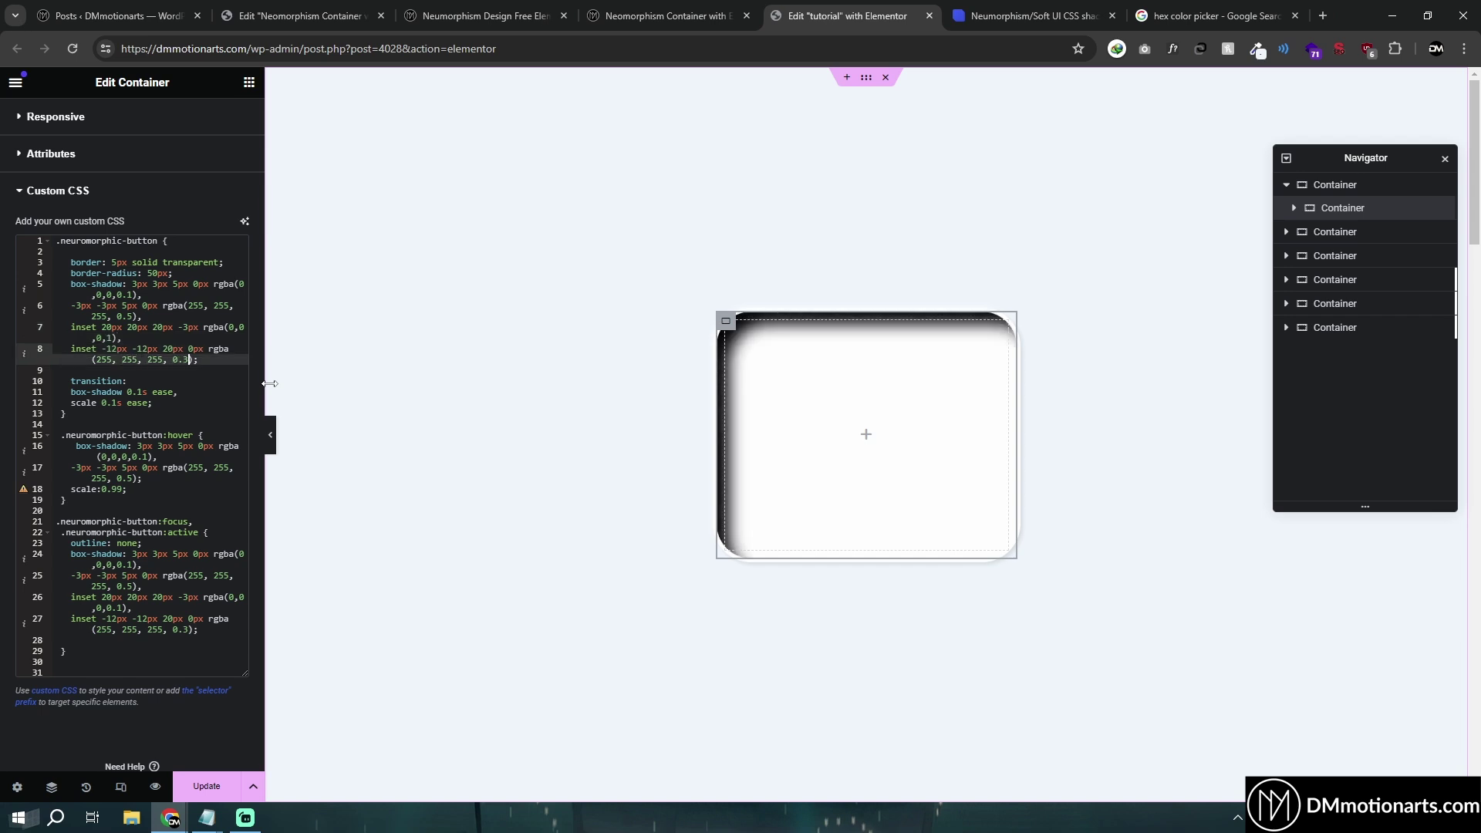
pyautogui.press('BackSpace')
pyautogui.write('1')
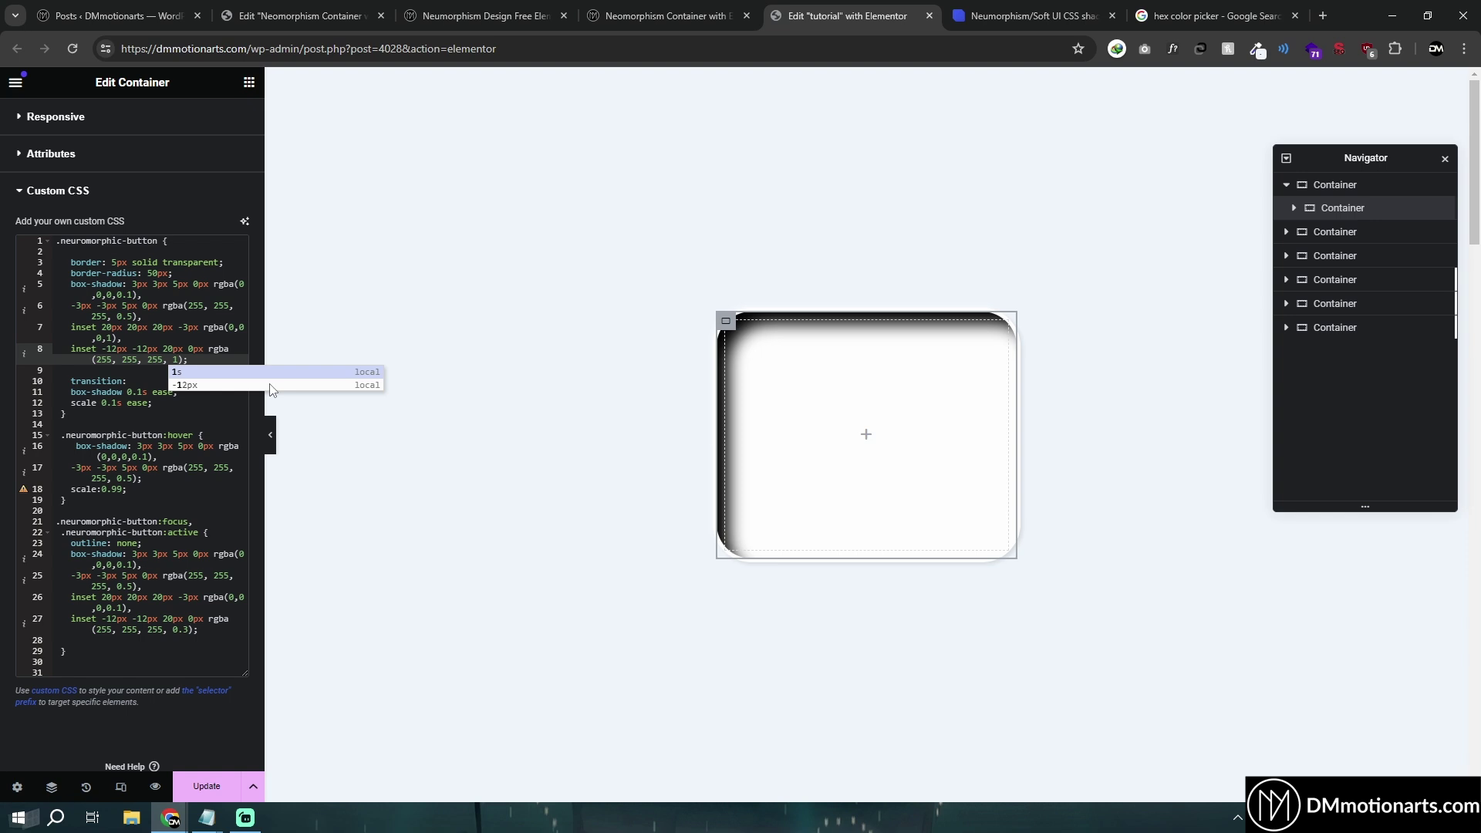
pyautogui.press('Escape')
# Step: Set the container's normal background color to a pinkish red
pyautogui.scroll(6, 135, 124)
pyautogui.click(137, 121)
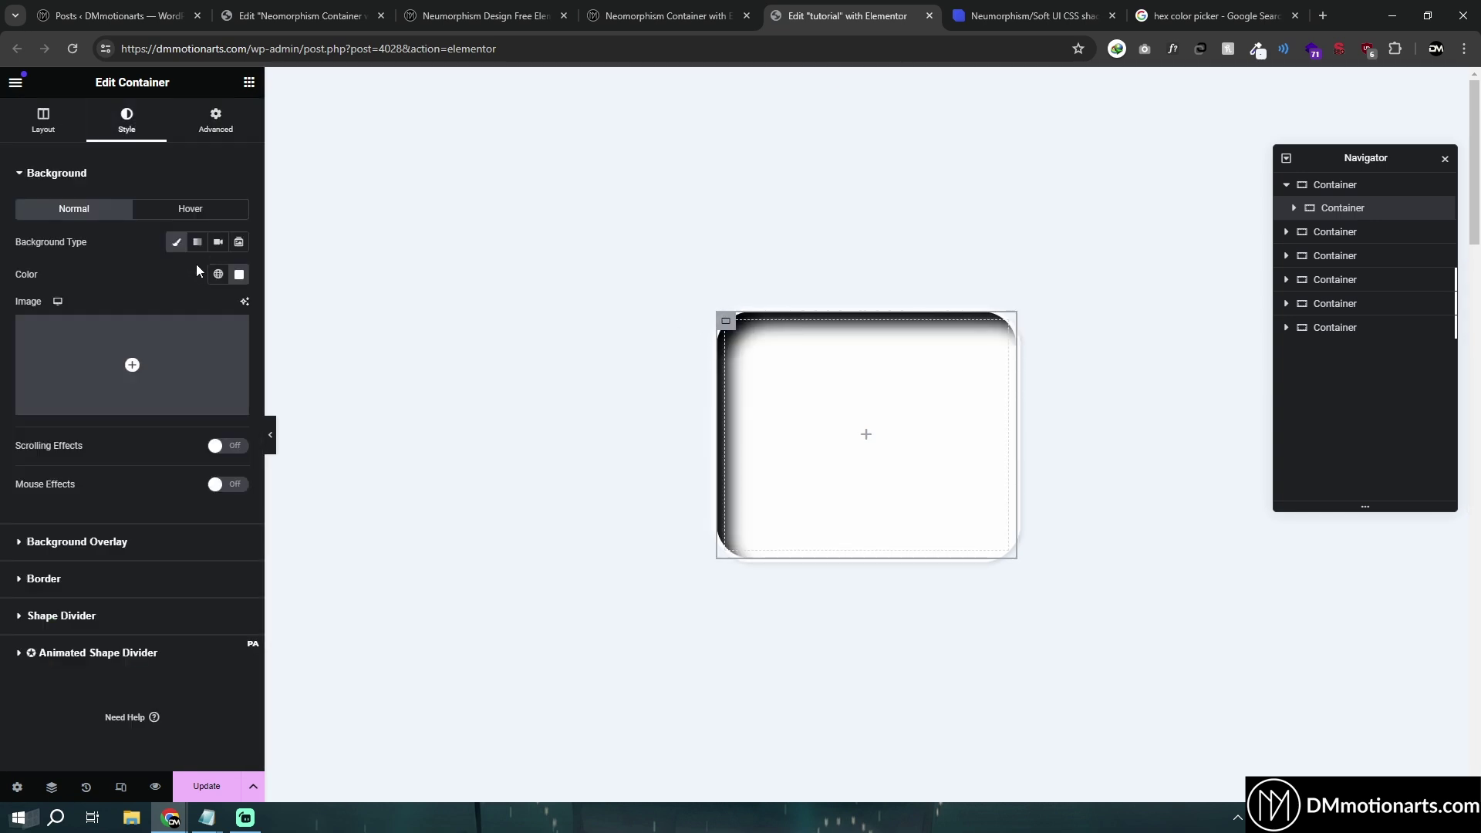
pyautogui.click(239, 275)
pyautogui.click(263, 334)
pyautogui.click(689, 376)
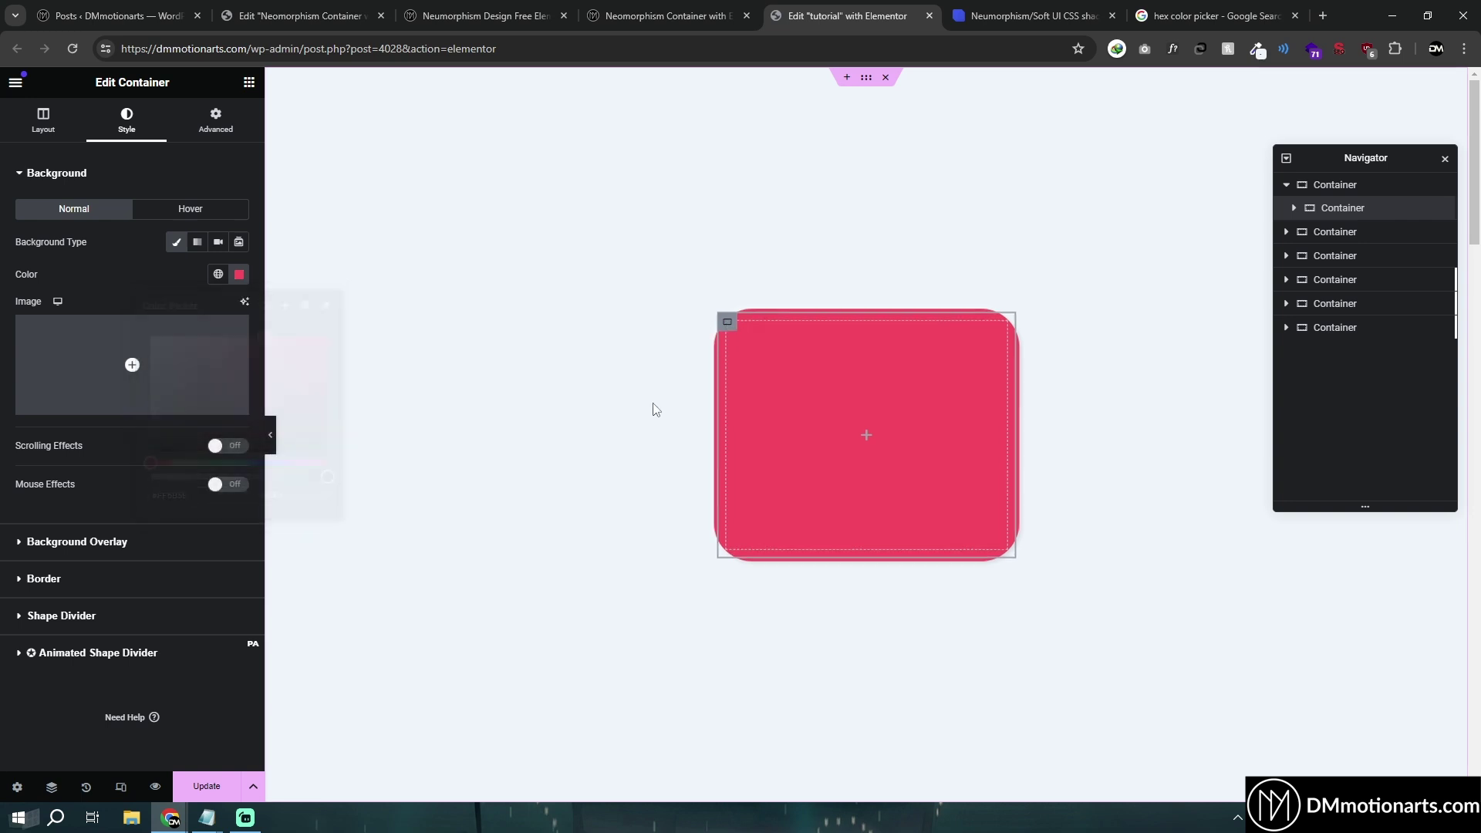
# Step: In the custom CSS, set the horizontal offset of the normal rule's black inset shadow to 50px
pyautogui.click(216, 122)
pyautogui.click(48, 659)
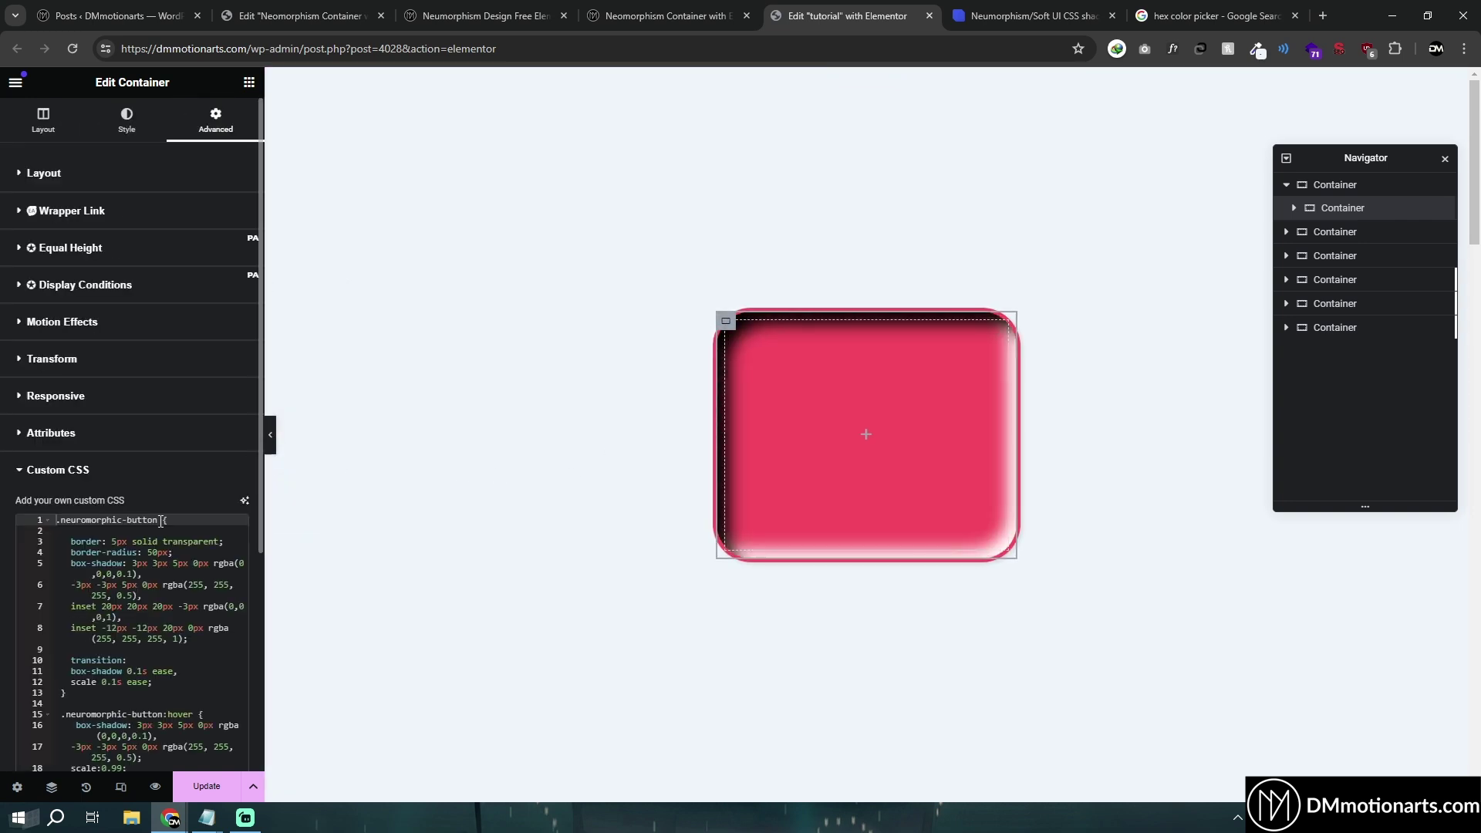
pyautogui.scroll(-2, 116, 577)
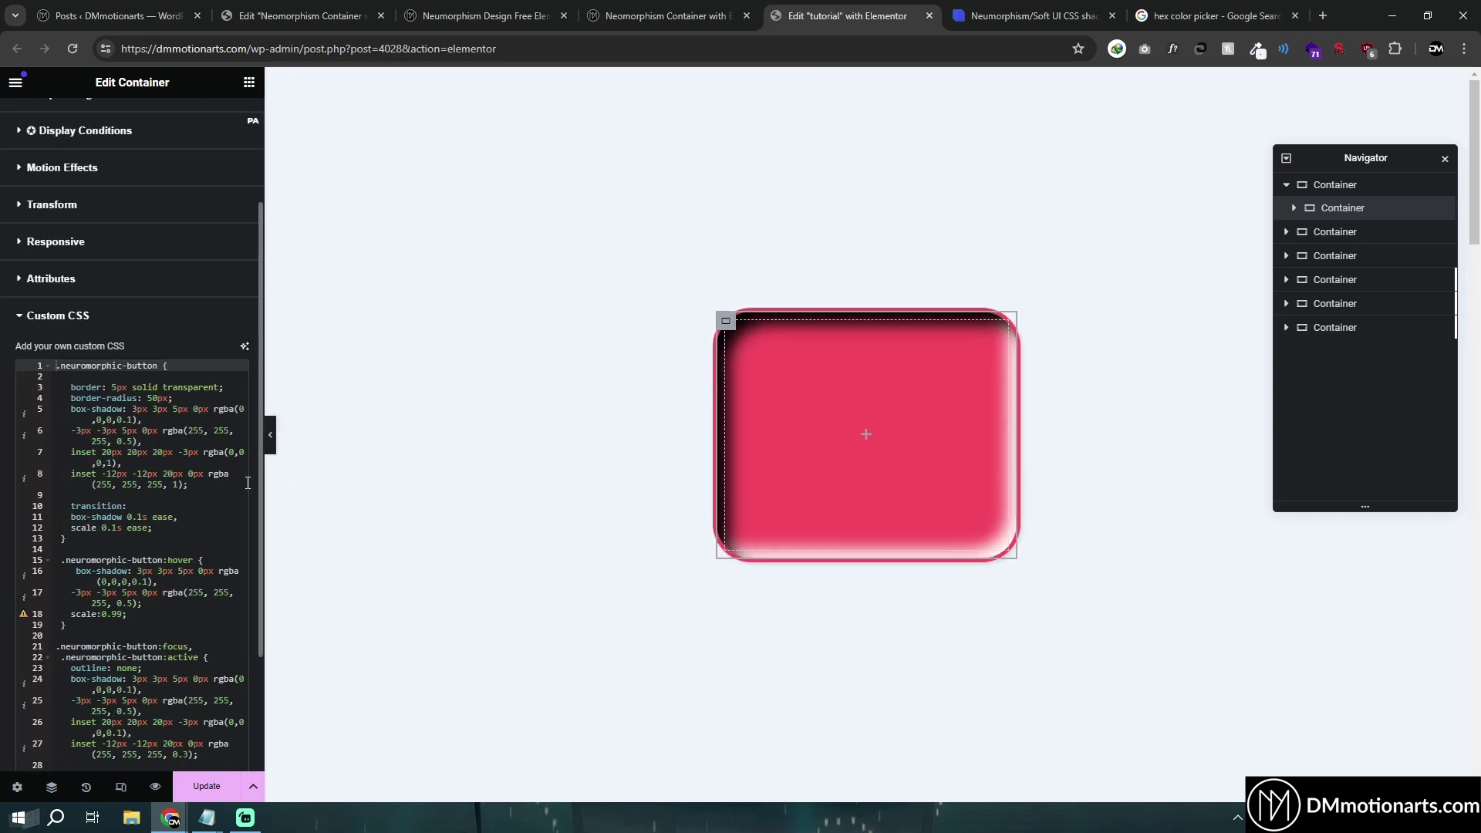
pyautogui.click(115, 453)
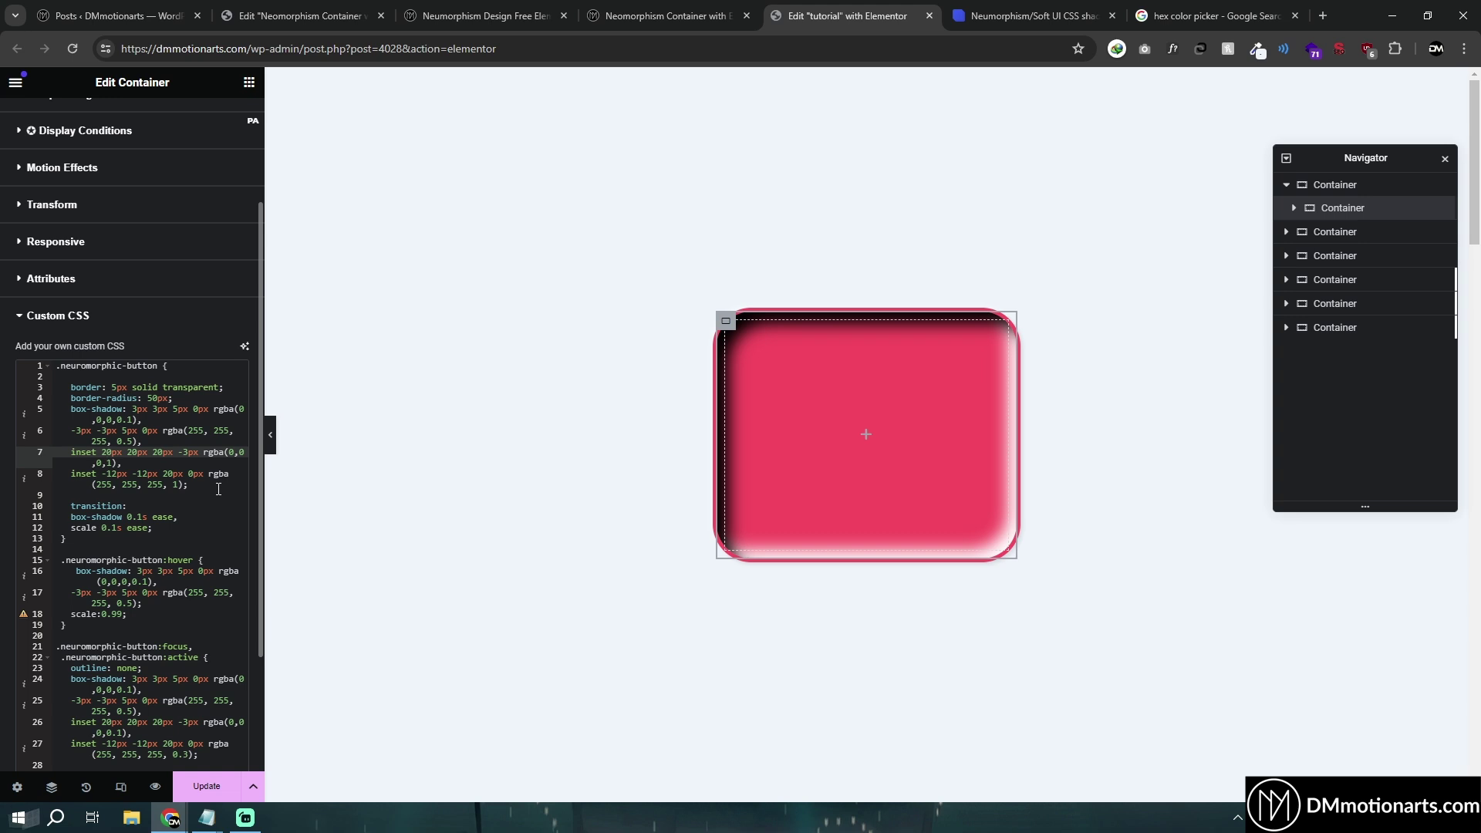
pyautogui.press('BackSpace')
pyautogui.write('1')
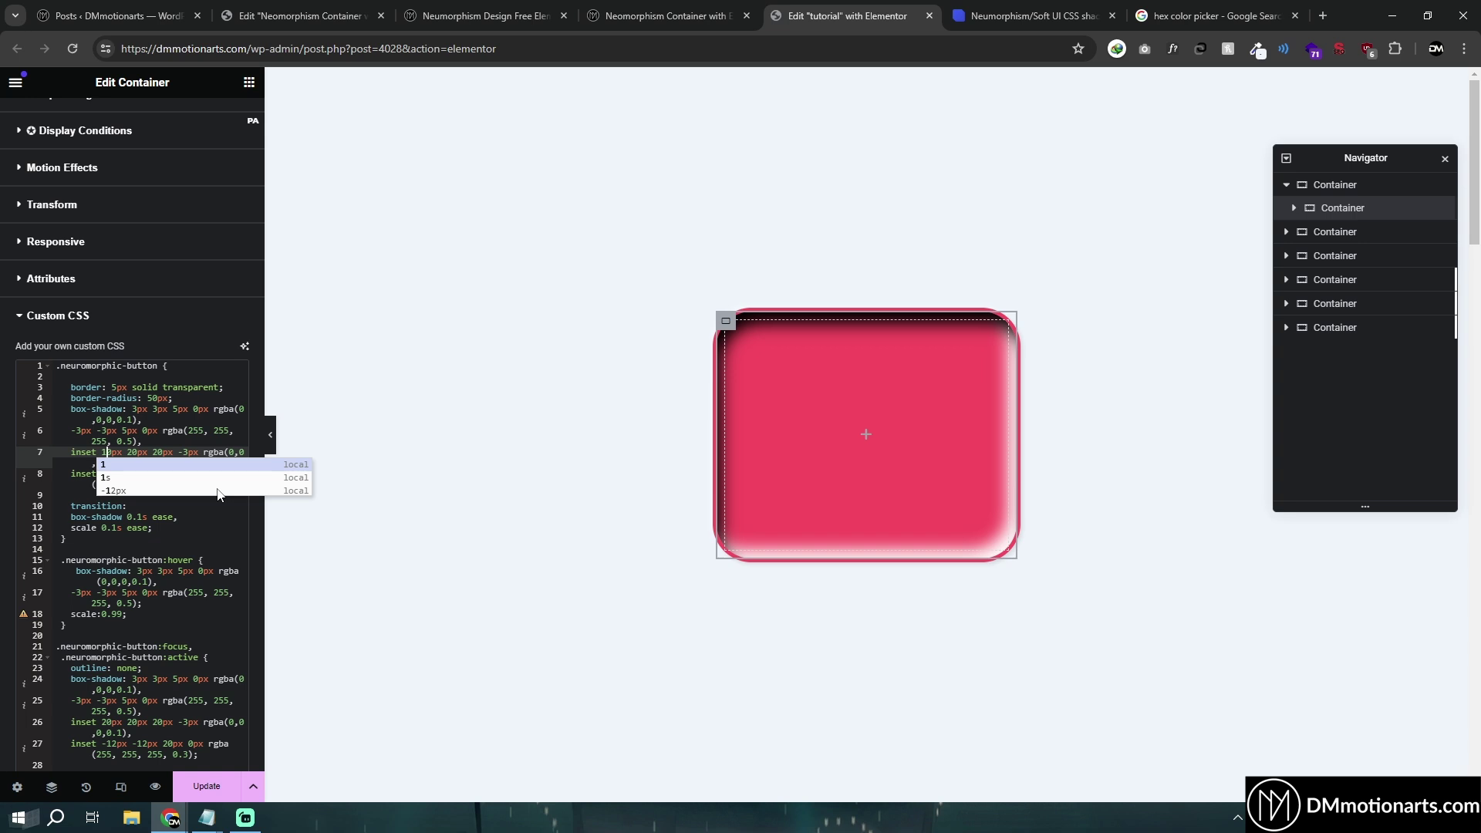
pyautogui.press('BackSpace')
pyautogui.write('30')
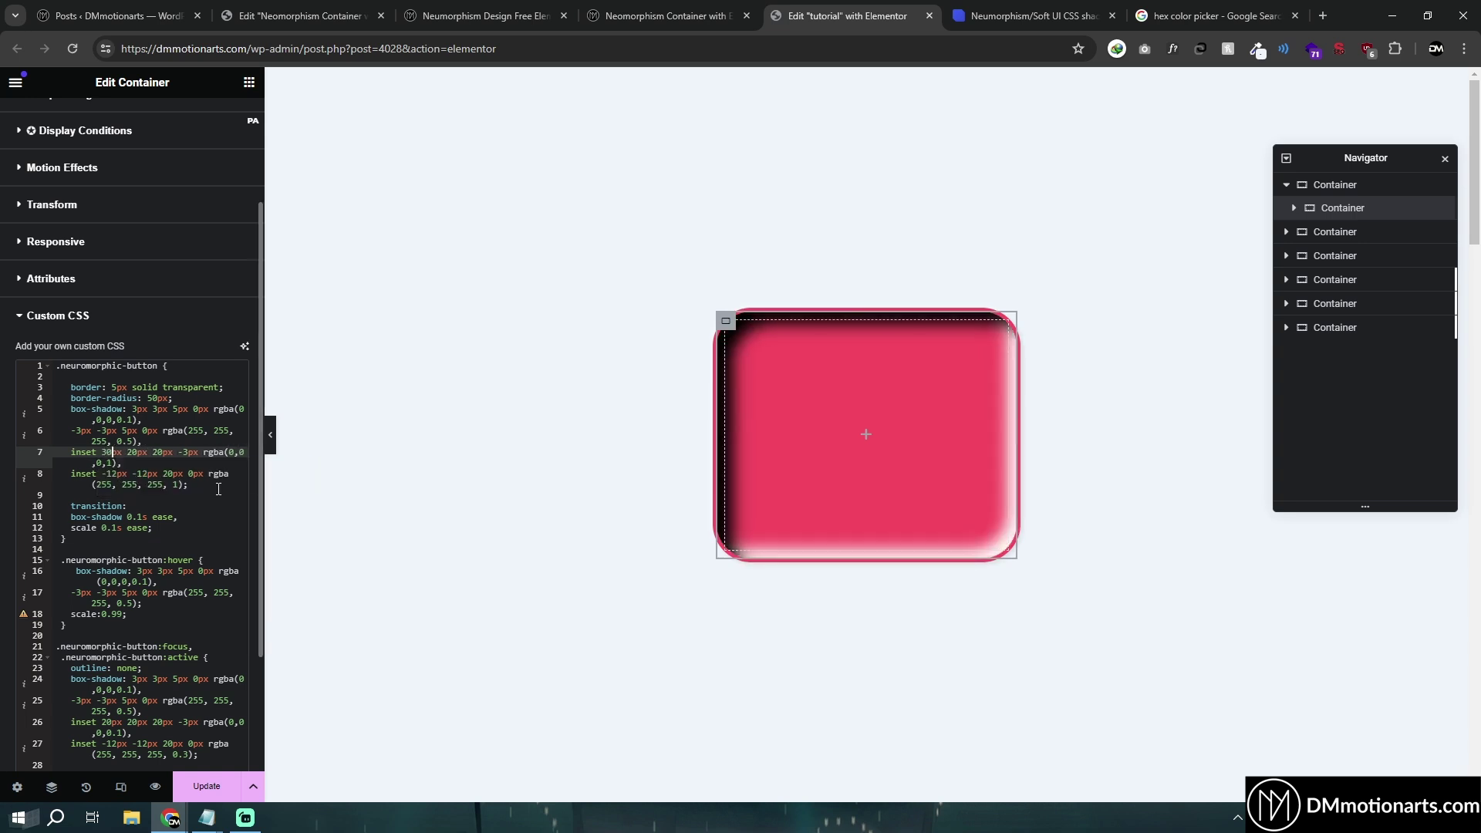
pyautogui.press('BackSpace')
pyautogui.write('0')
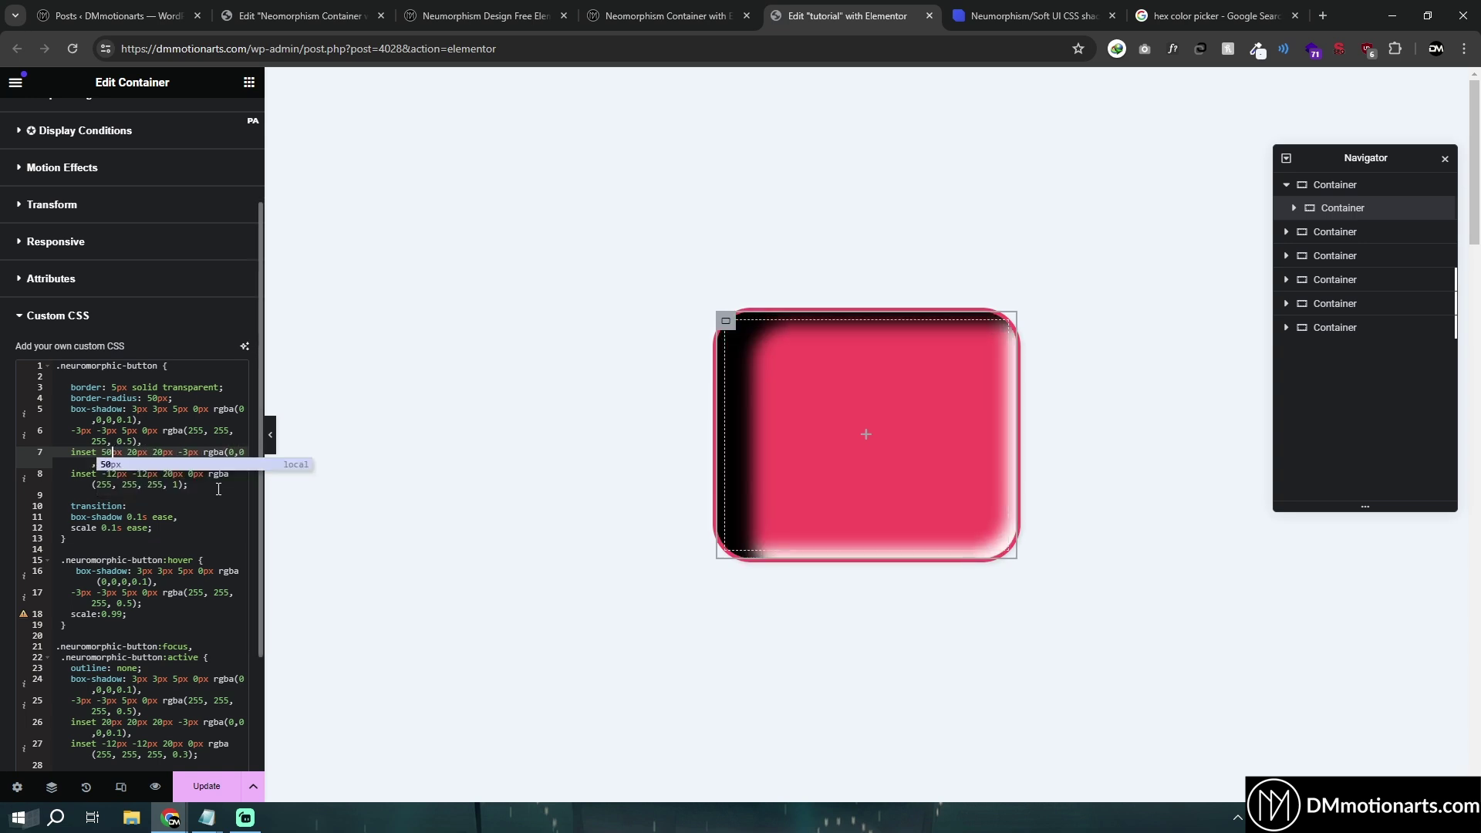
# Step: Set the normal rule's black inset shadow to a 20px horizontal offset, and try a 200px vertical offset before restoring it to 20px
pyautogui.press('BackSpace')
pyautogui.press('BackSpace')
pyautogui.write('20px 2')
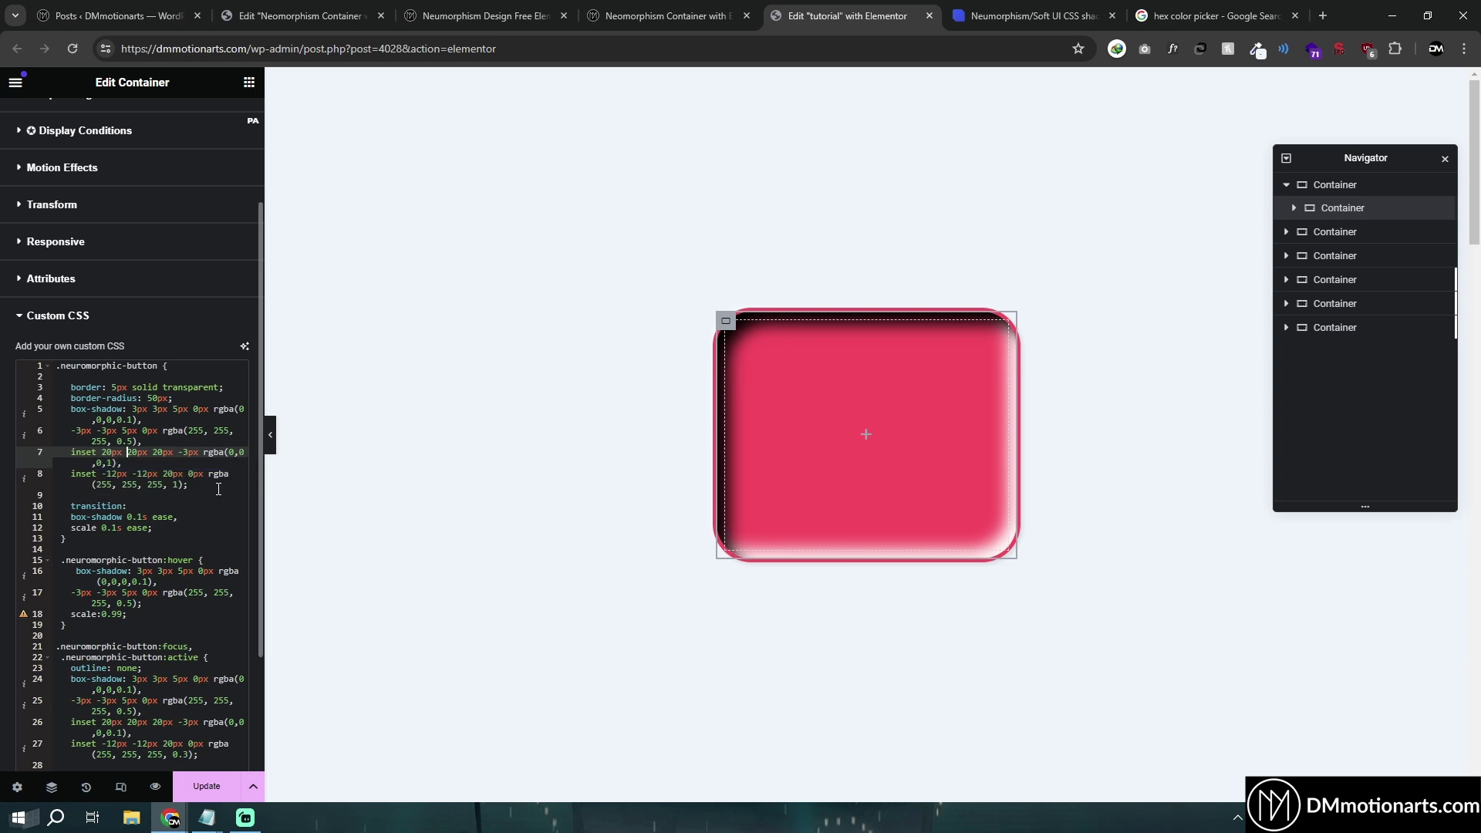
pyautogui.write('0')
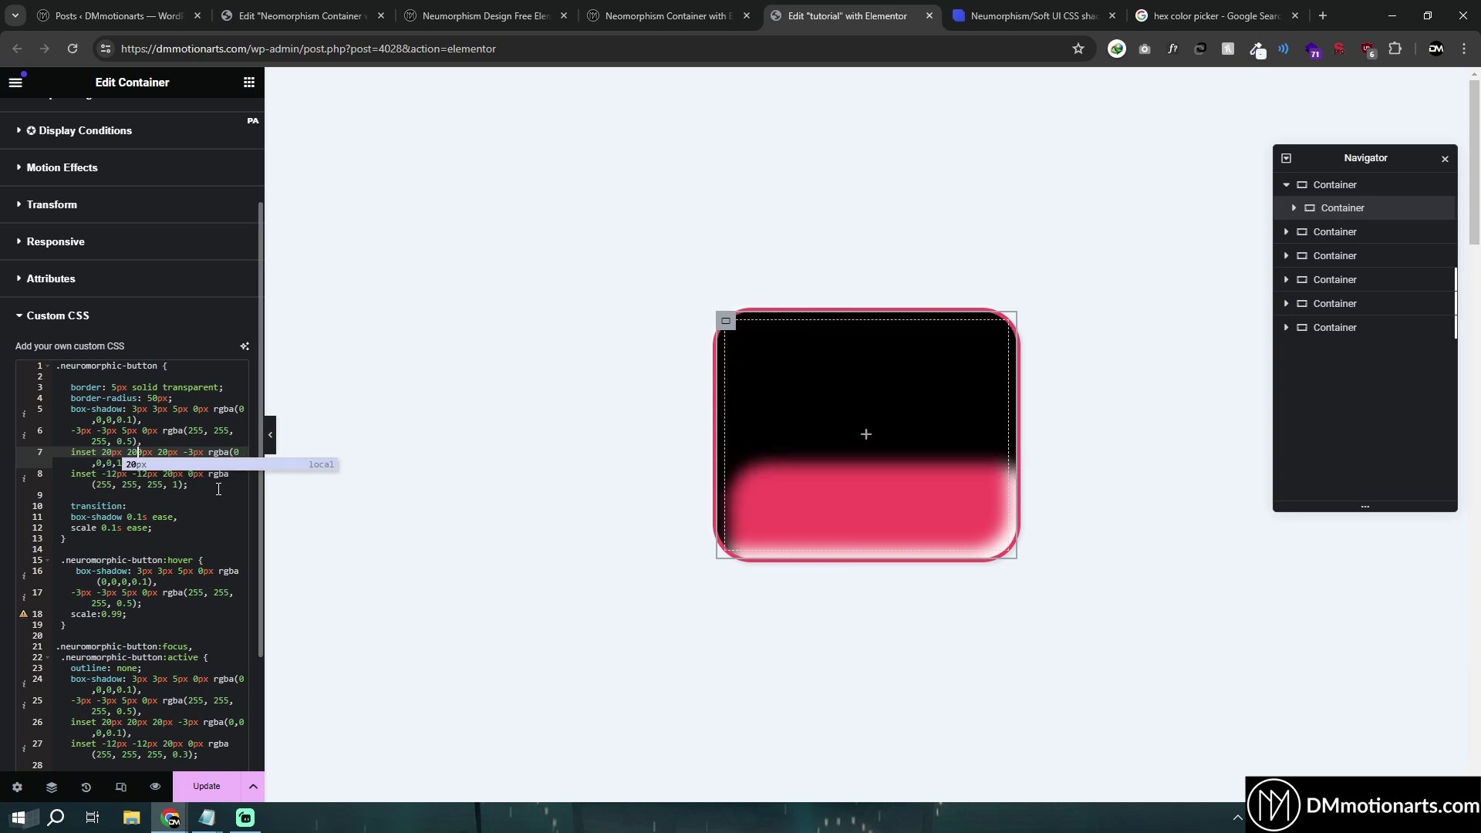
pyautogui.press('BackSpace')
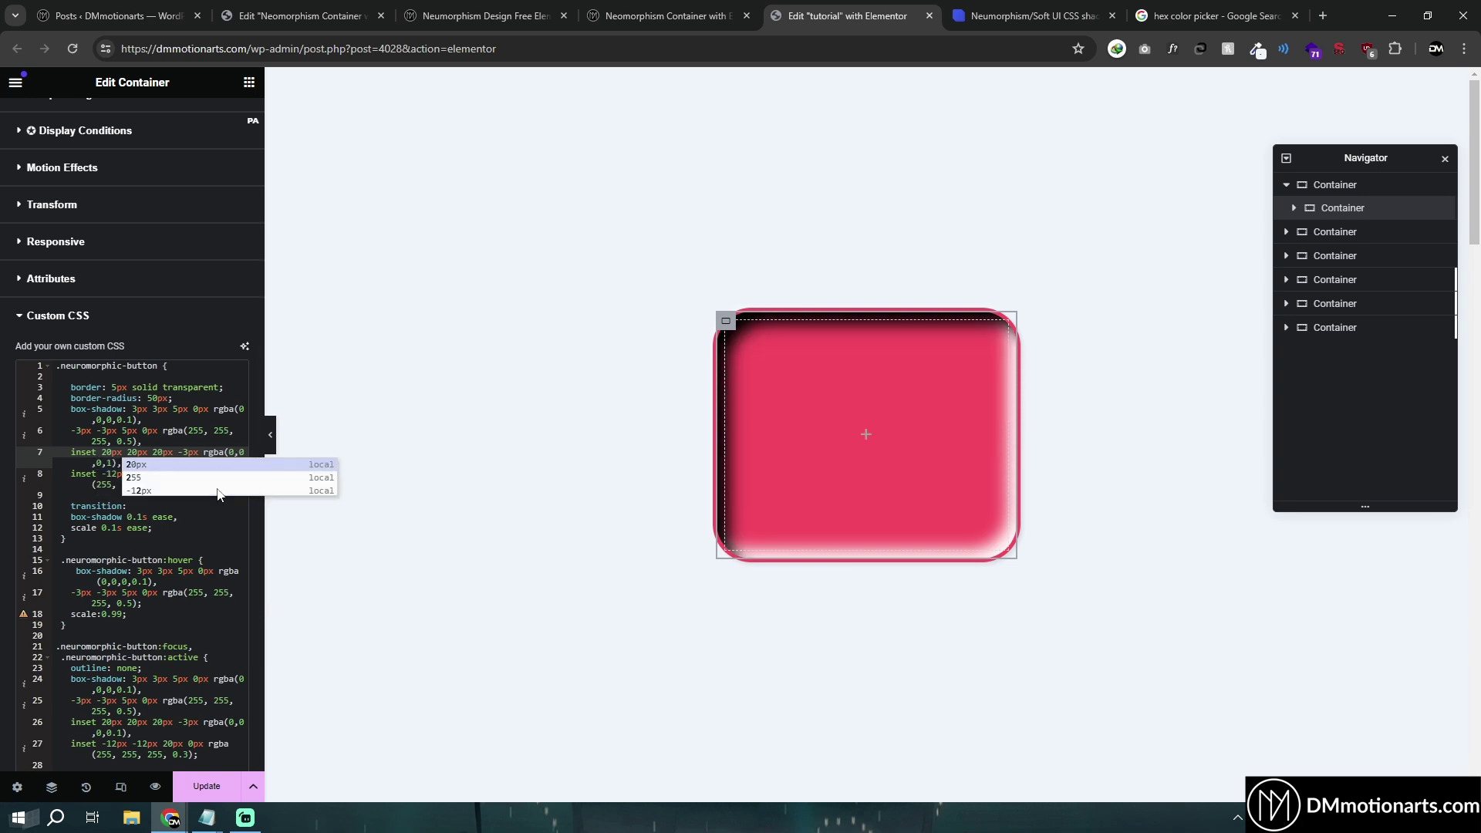
# Step: Set the blur radius of the normal rule's black inset shadow to 10px
pyautogui.click(166, 454)
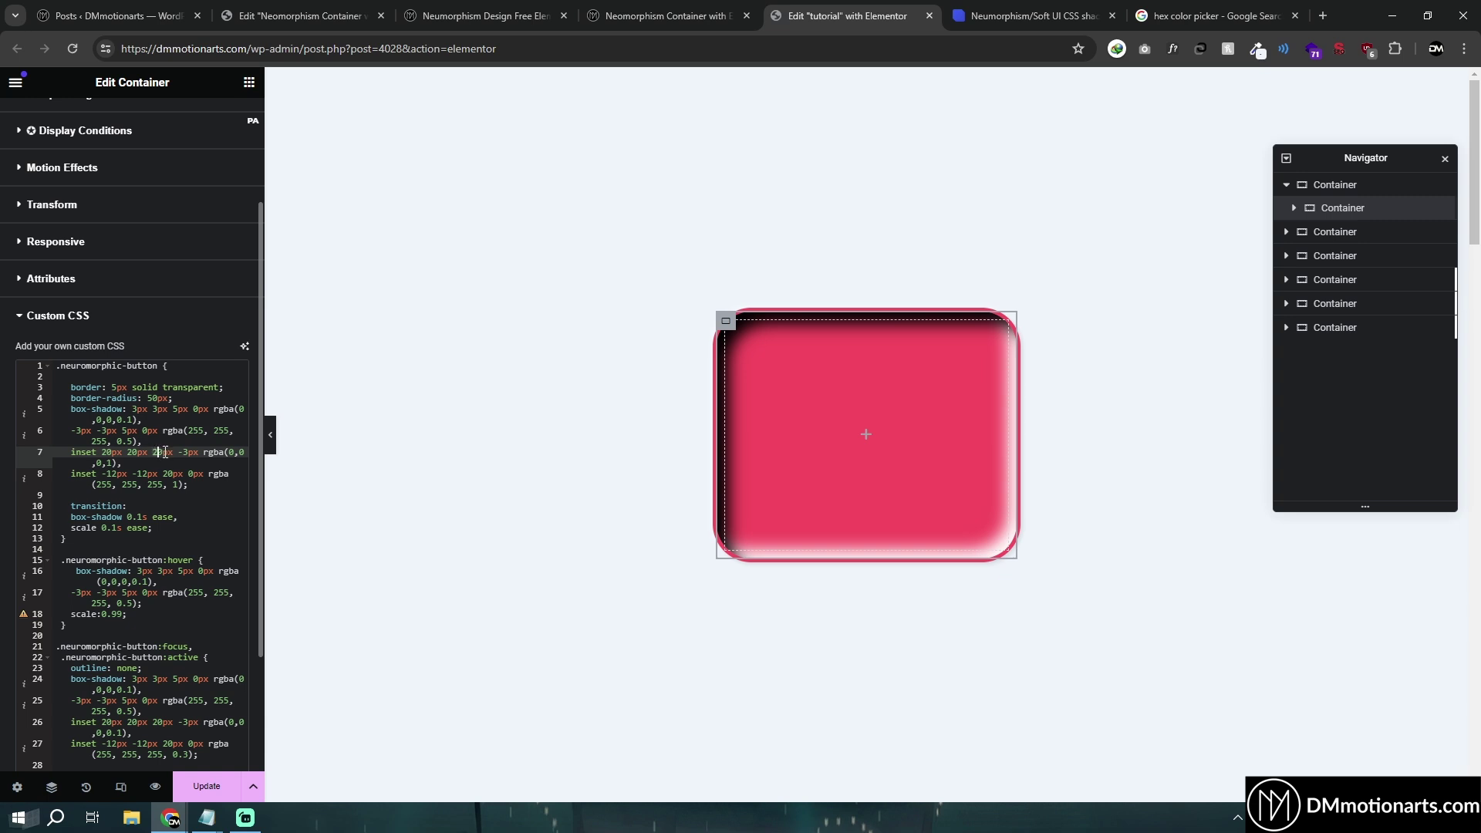
pyautogui.press('BackSpace')
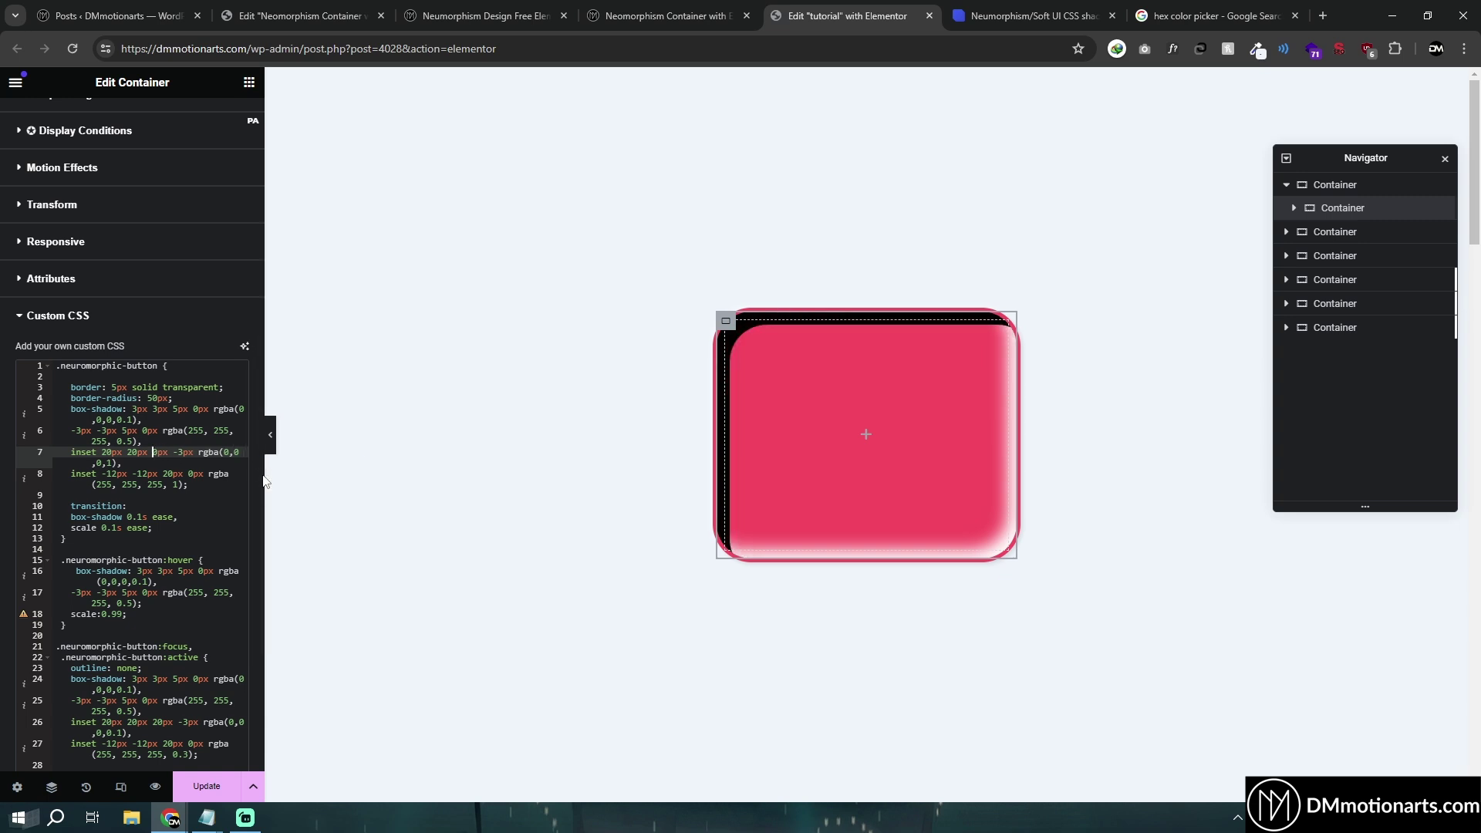
pyautogui.write('1')
# Step: Try spread values of 0px, 30px and -30px on the normal rule's black inset shadow and restore it to -3px
pyautogui.press('Right')
pyautogui.press('Right')
pyautogui.press('Right')
pyautogui.press('Right')
pyautogui.press('Delete')
pyautogui.press('Delete')
pyautogui.write('0')
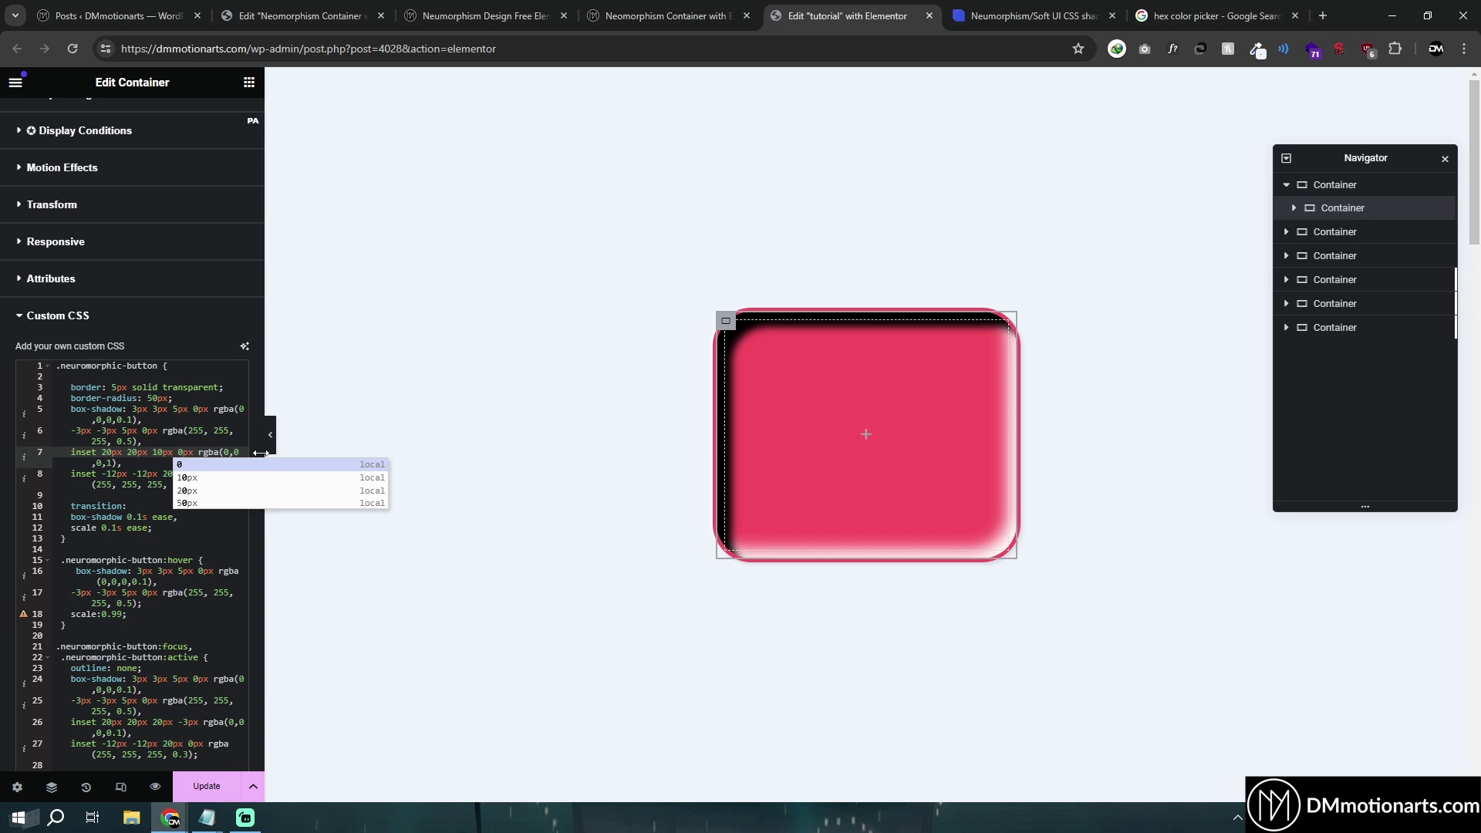
pyautogui.press('BackSpace')
pyautogui.write('-3')
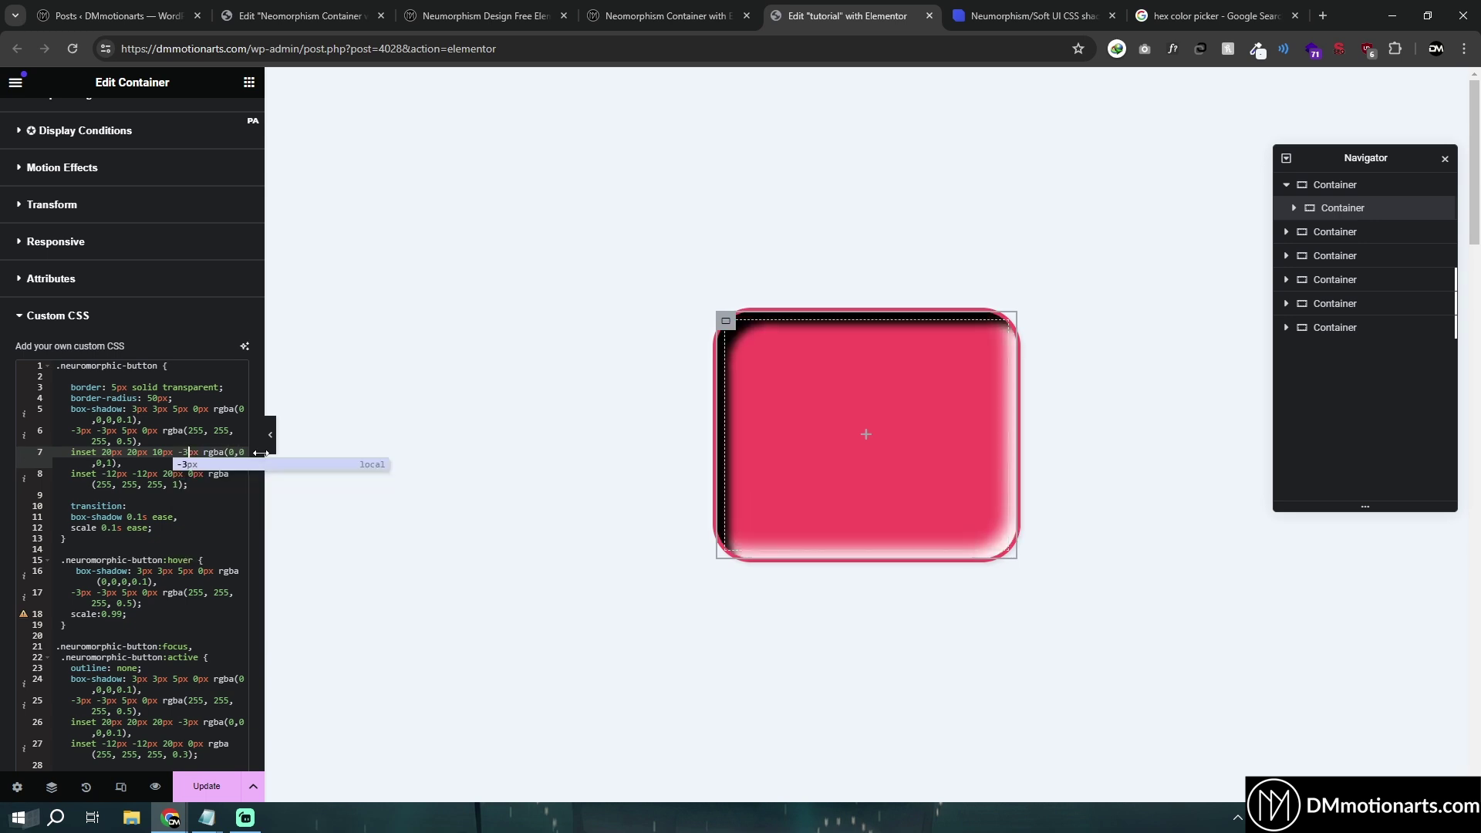
pyautogui.press('BackSpace')
pyautogui.press('BackSpace')
pyautogui.write('30')
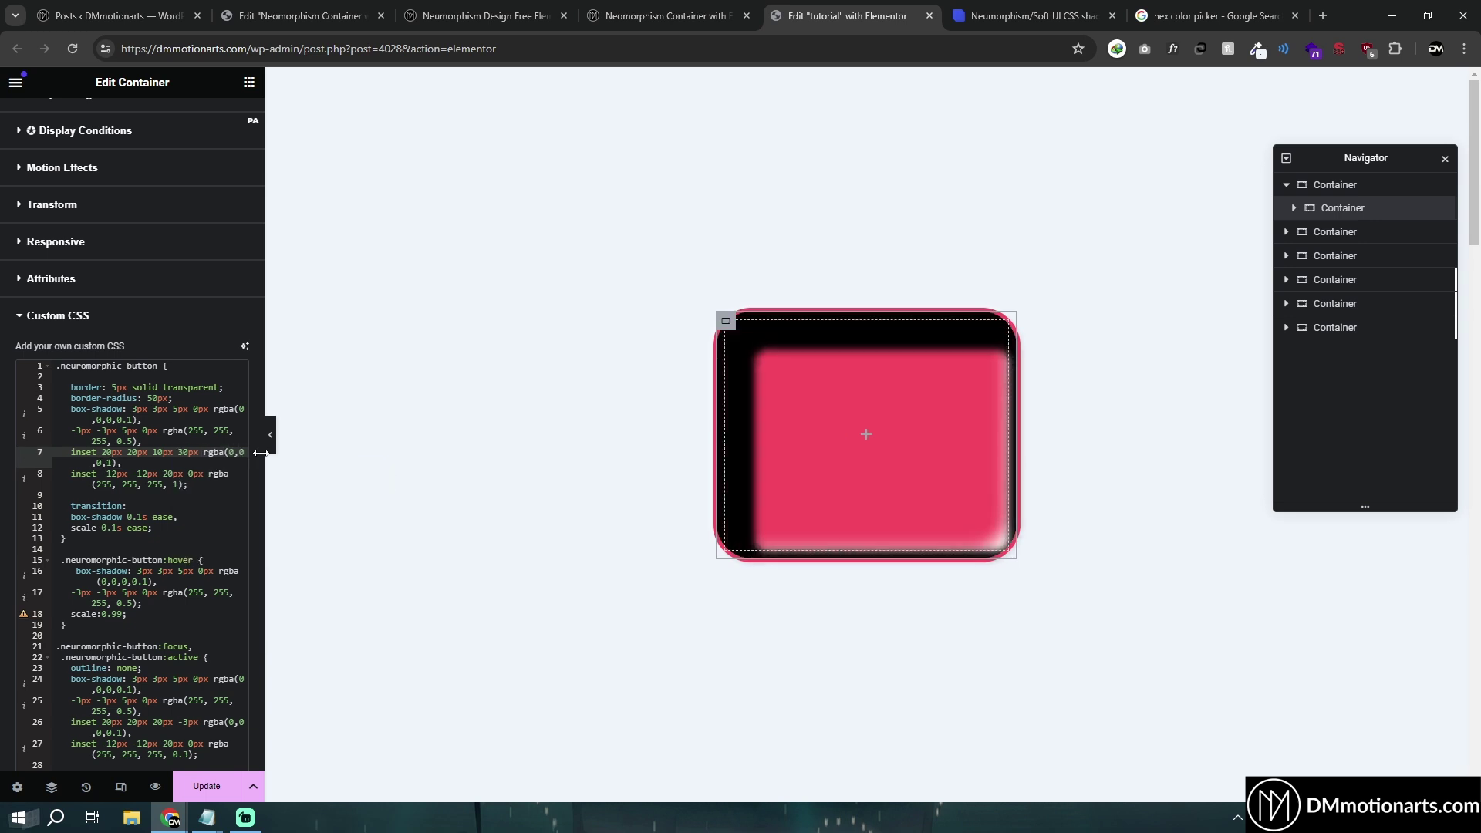
pyautogui.press('Left')
pyautogui.write('-')
pyautogui.press('Right')
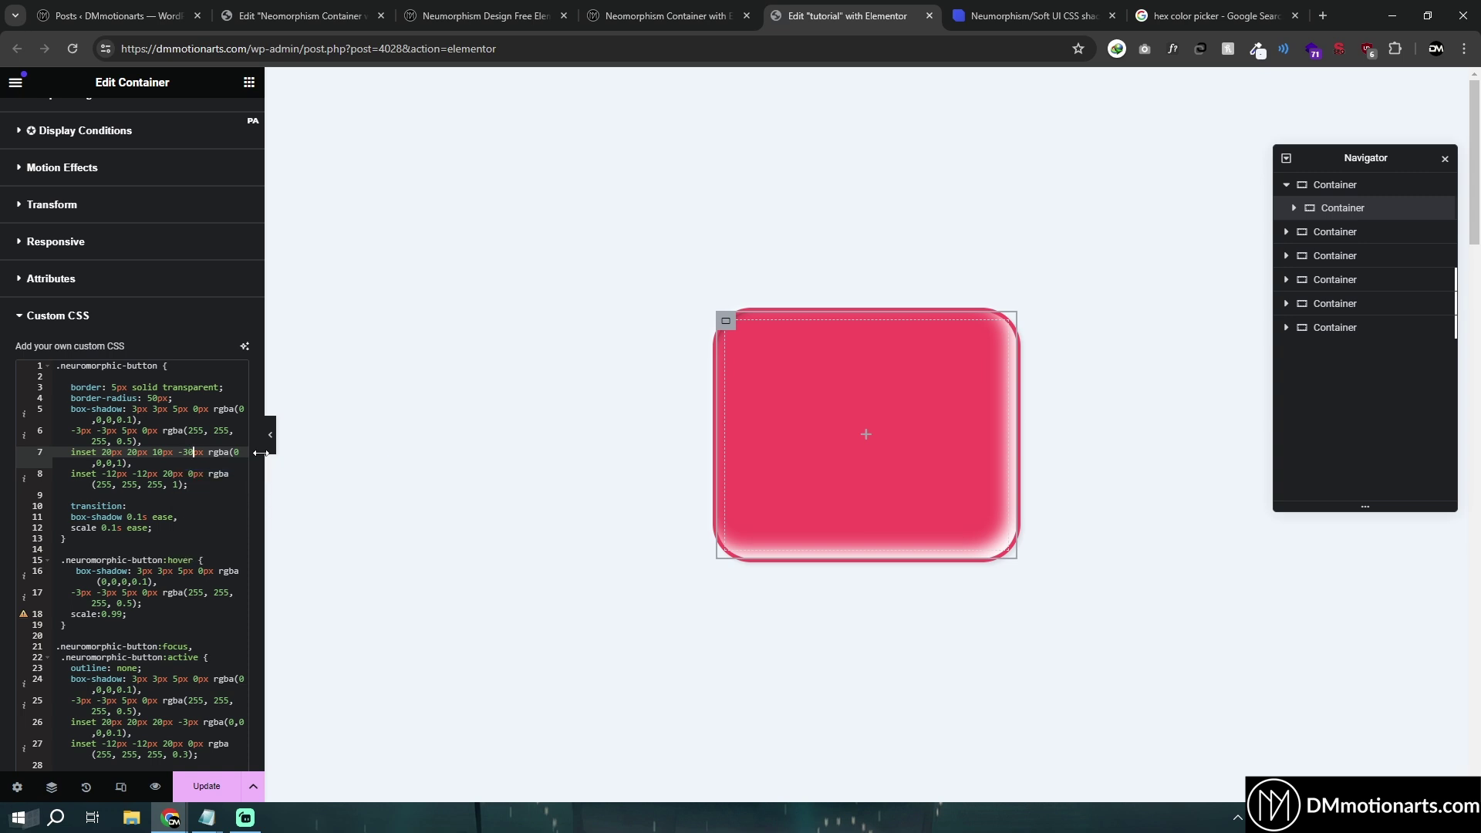
pyautogui.press('Delete')
# Step: Replace the focus/active rule's box-shadow declaration with a copy of the normal rule's four-line box-shadow
pyautogui.click(101, 484)
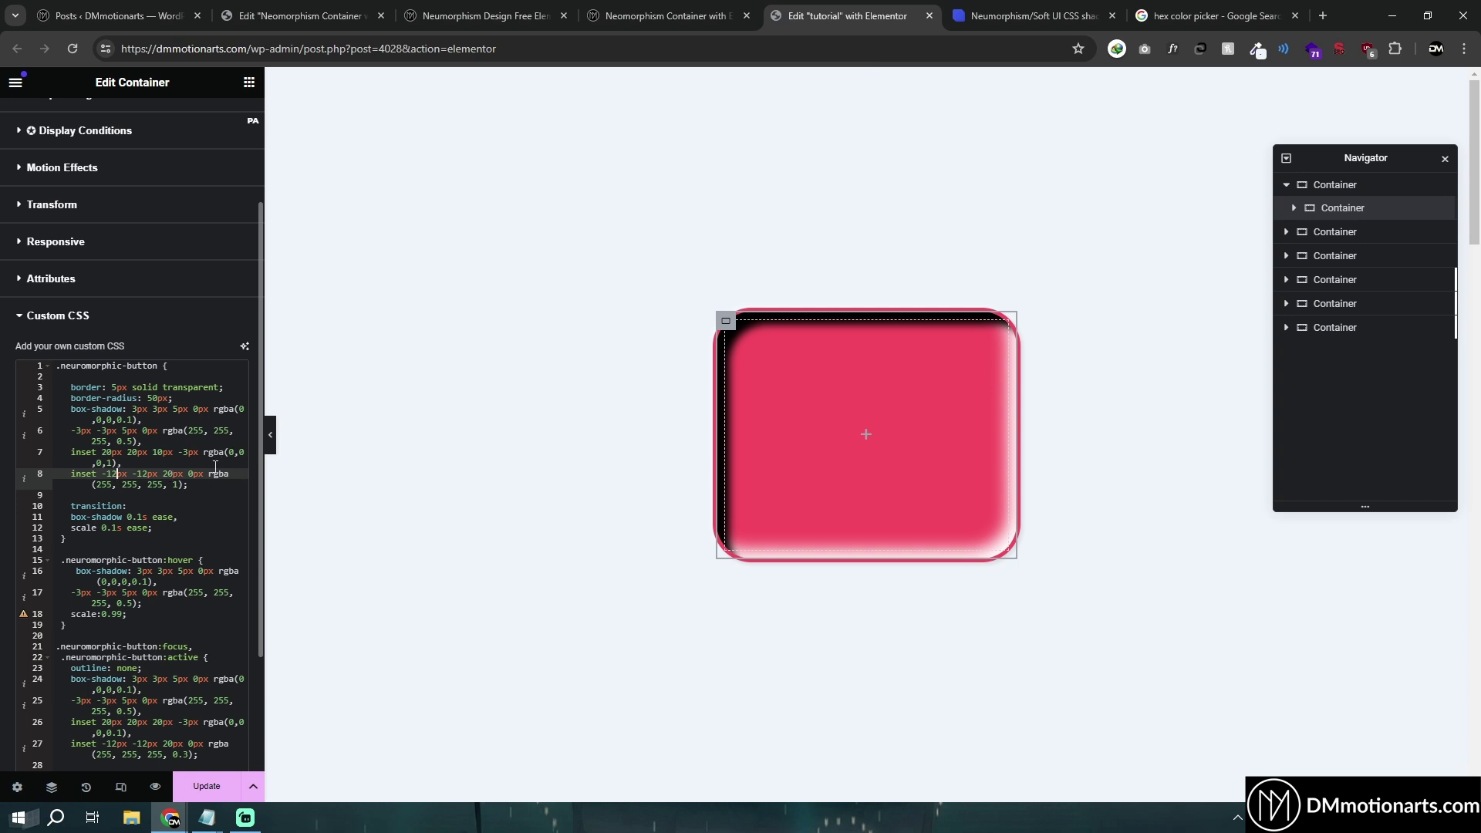
pyautogui.click(197, 485)
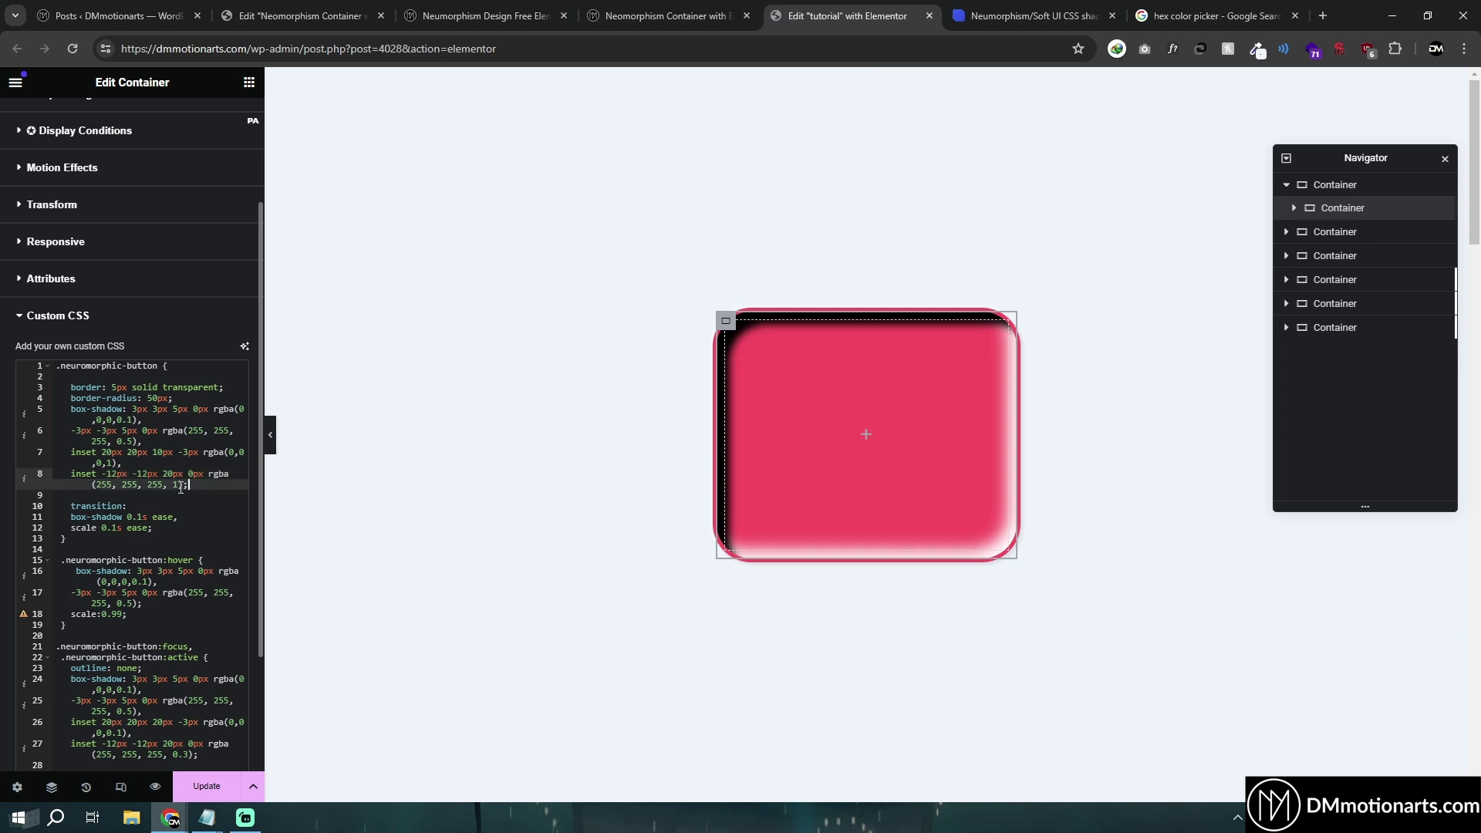
pyautogui.keyDown('shift'); pyautogui.click(67, 412); pyautogui.keyUp('shift')
pyautogui.hotkey('ctrl', 'c')
pyautogui.scroll(-2, 128, 511)
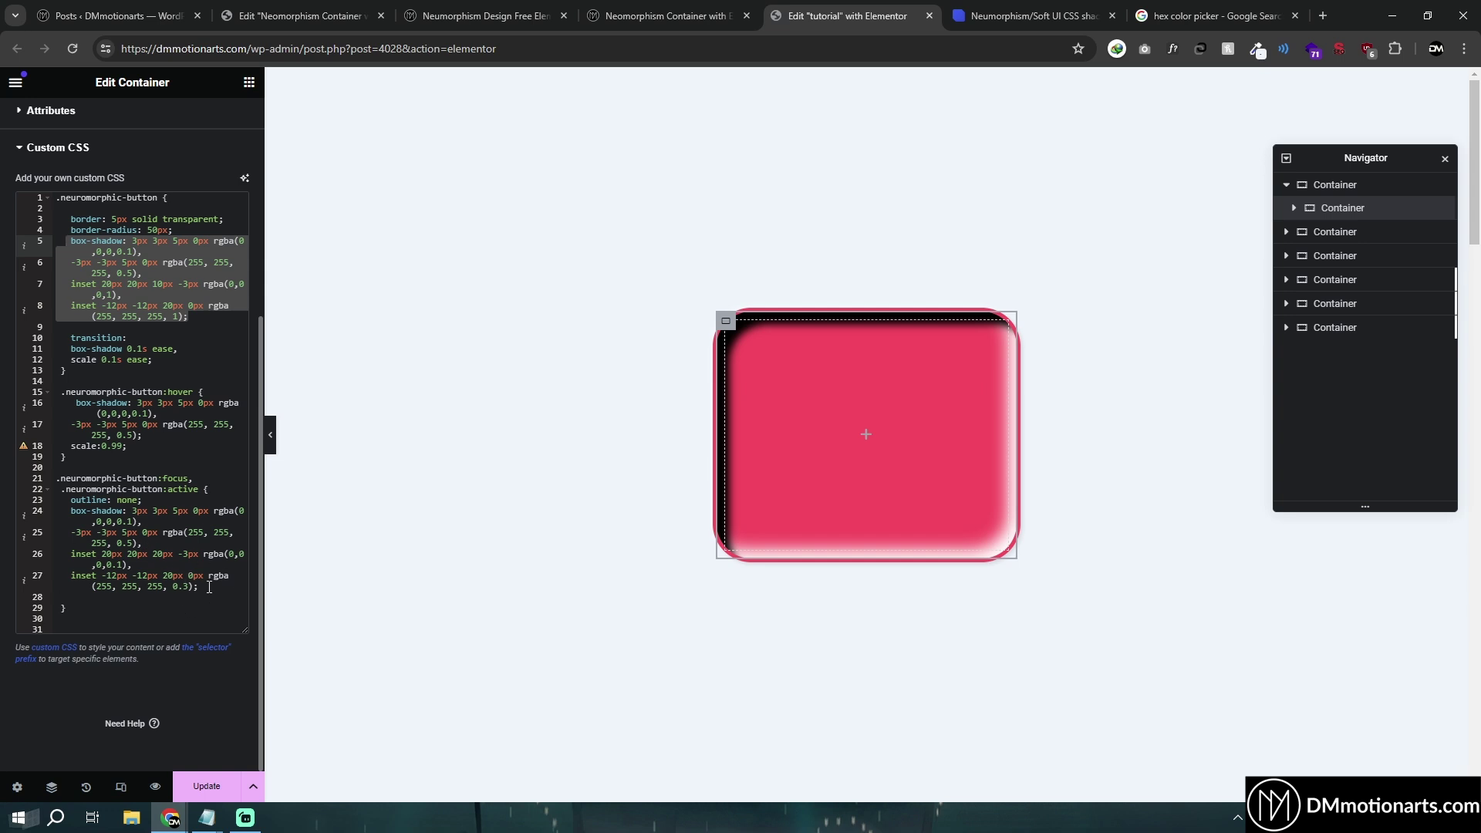
pyautogui.click(210, 587)
pyautogui.keyDown('shift'); pyautogui.click(68, 511); pyautogui.keyUp('shift')
pyautogui.hotkey('ctrl', 'v')
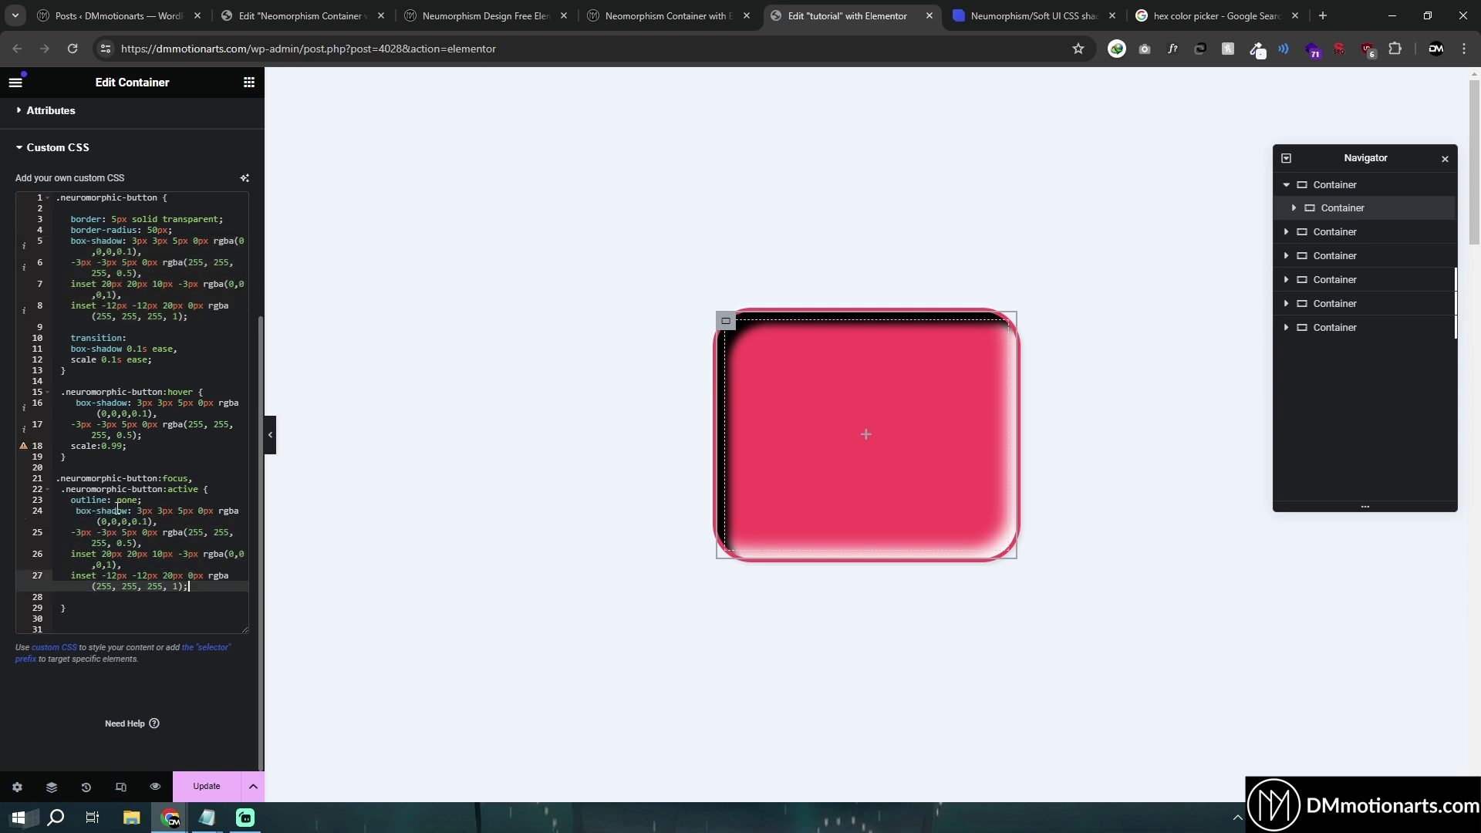
pyautogui.click(179, 501)
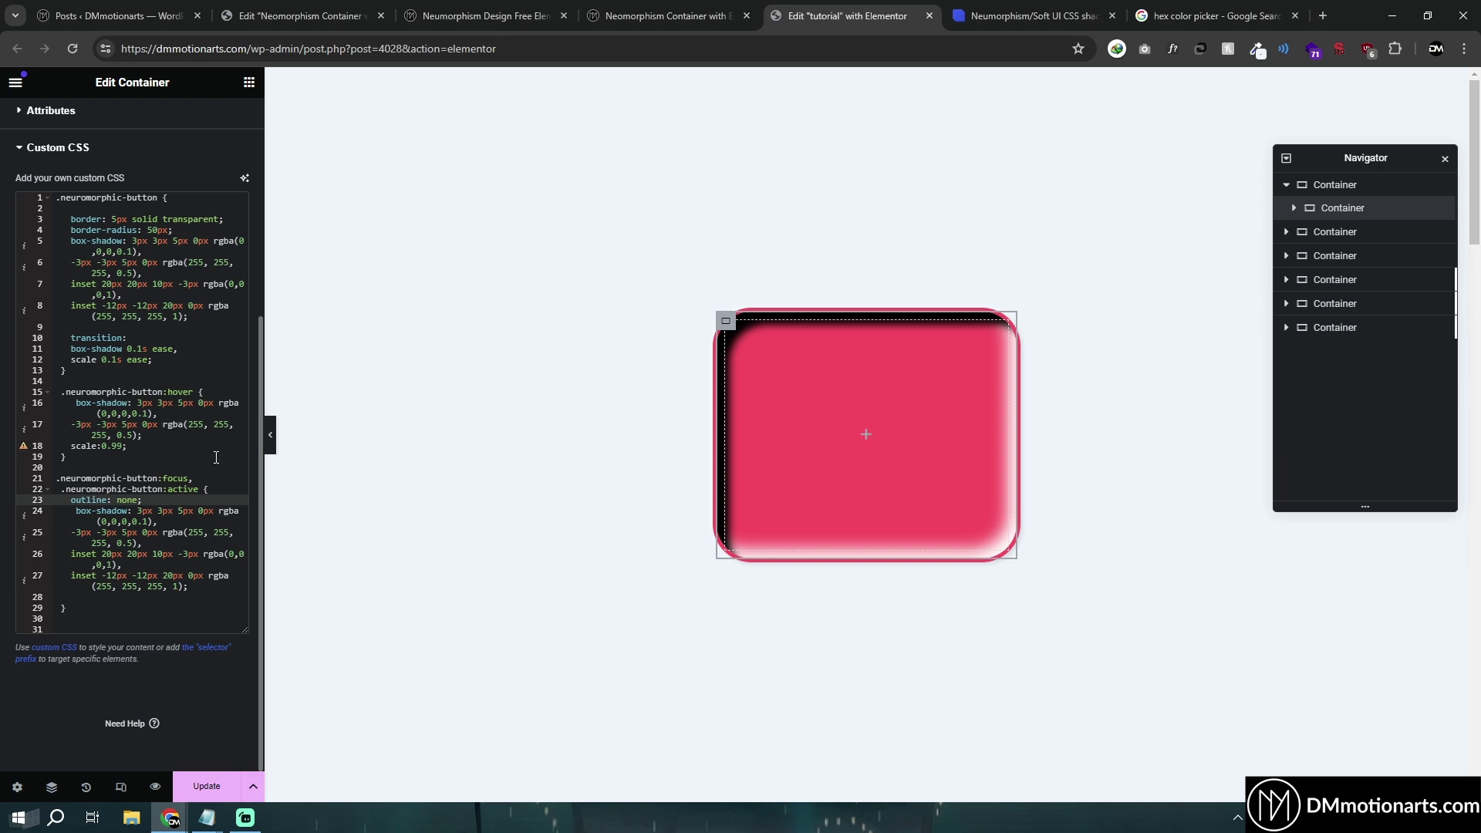
# Step: Switch to the Neomorphism Container post preview and examine its container demos, free templates link and hosting banner
pyautogui.click(664, 15)
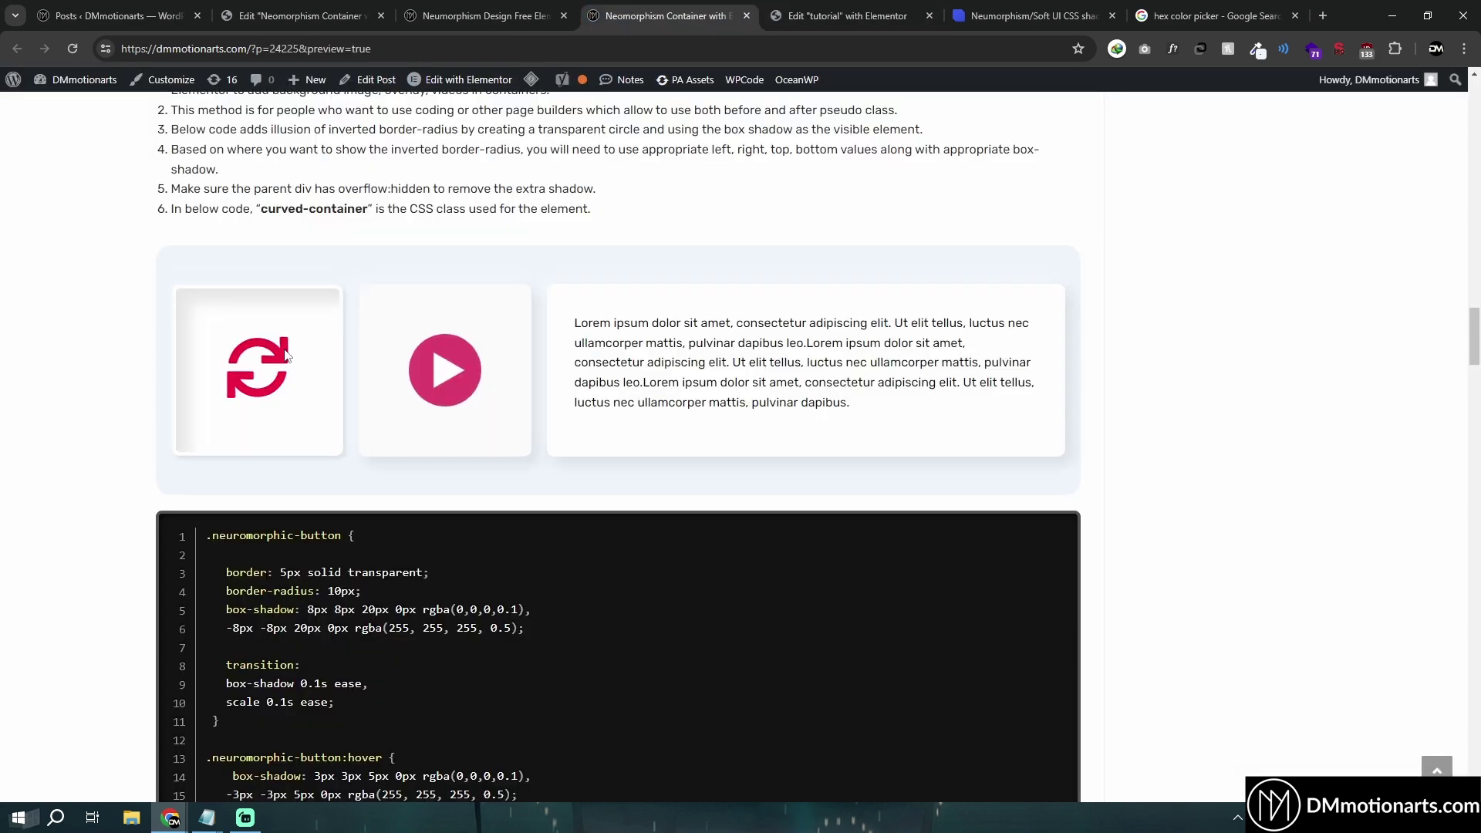
pyautogui.scroll(-10, 285, 355)
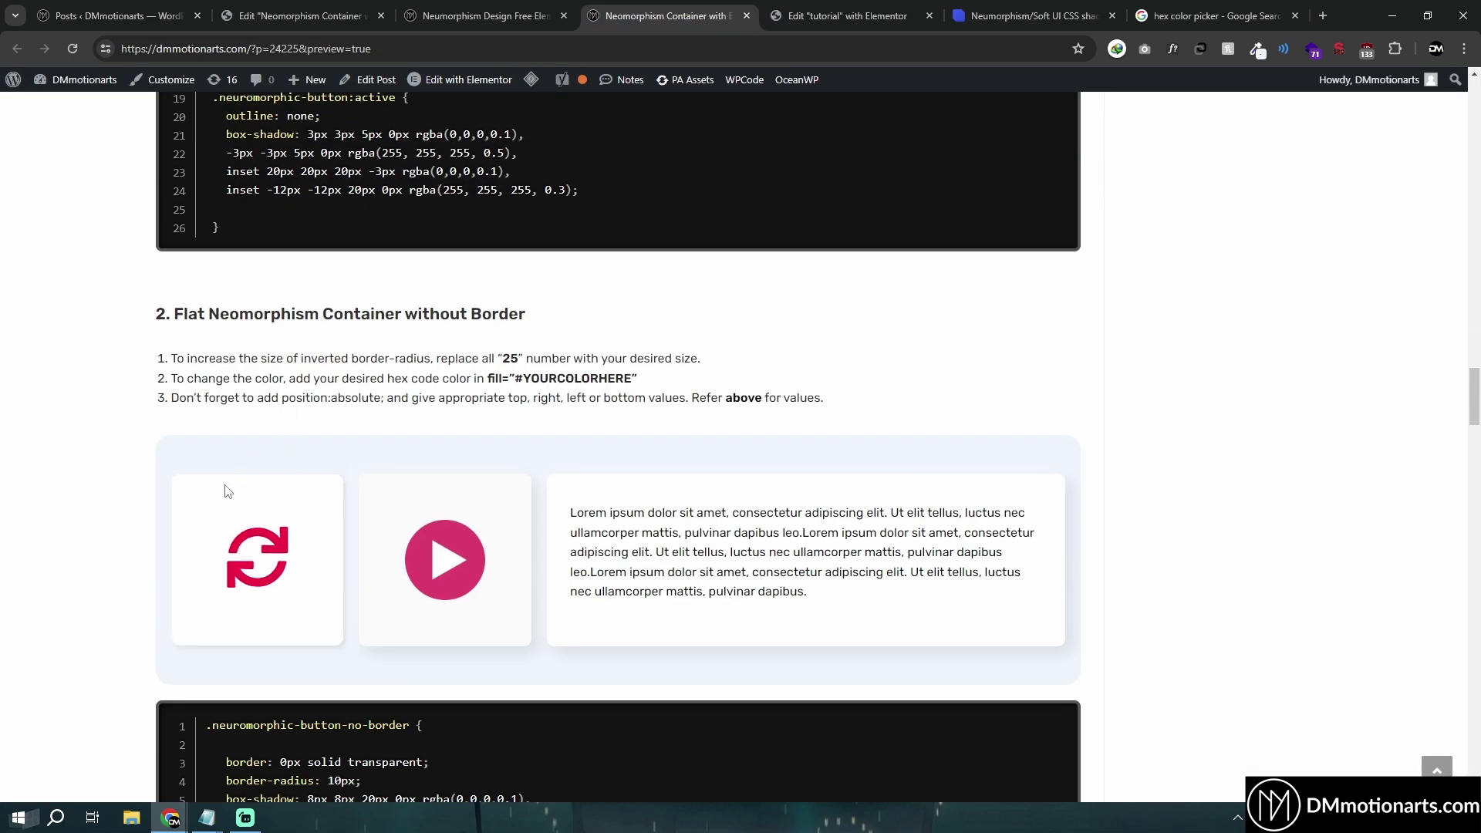
pyautogui.scroll(20, 94, 451)
pyautogui.scroll(-7, 120, 111)
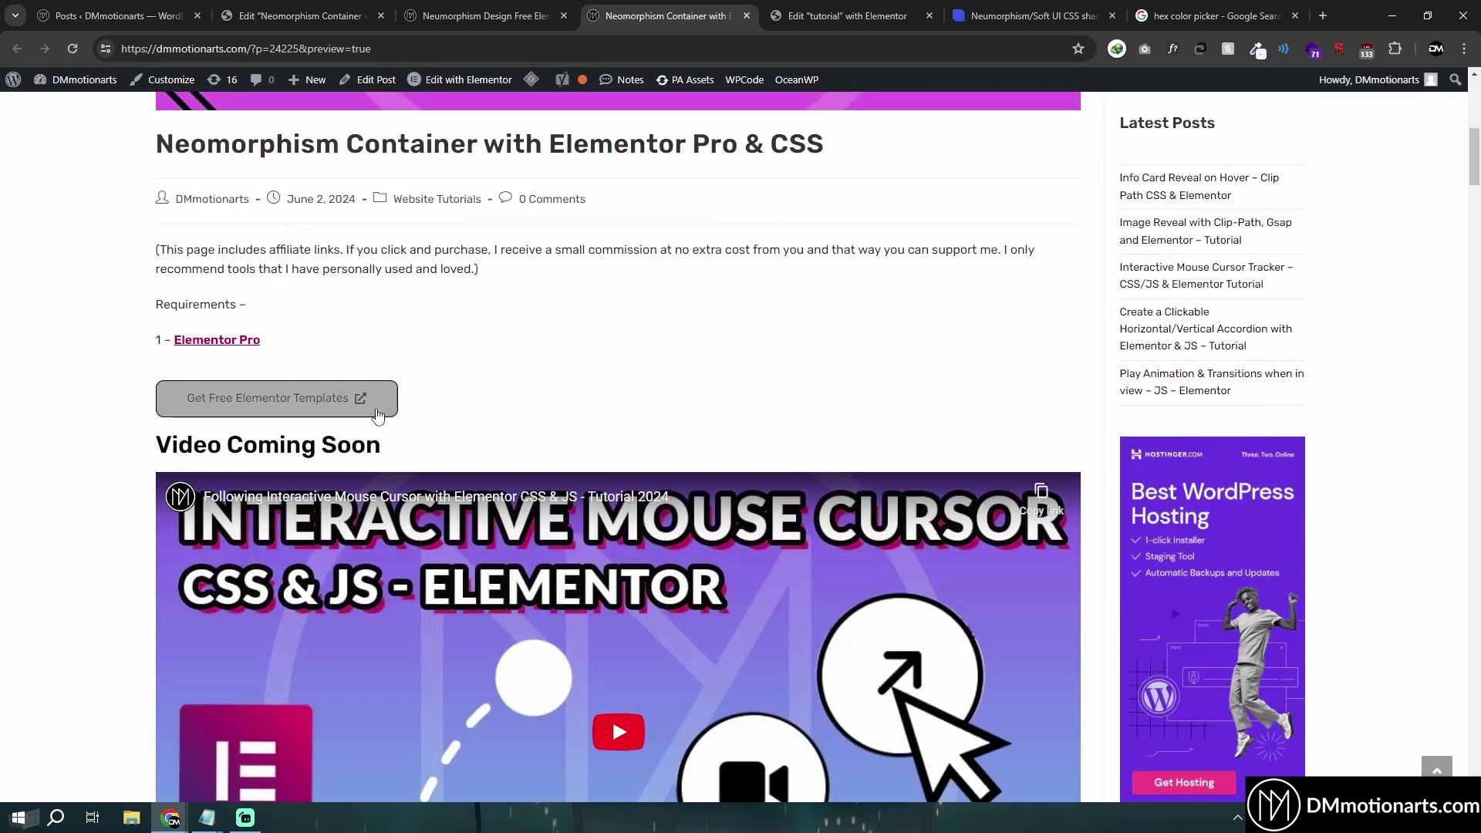
pyautogui.scroll(-9, 434, 437)
pyautogui.moveTo(434, 451); pyautogui.dragTo(982, 493)
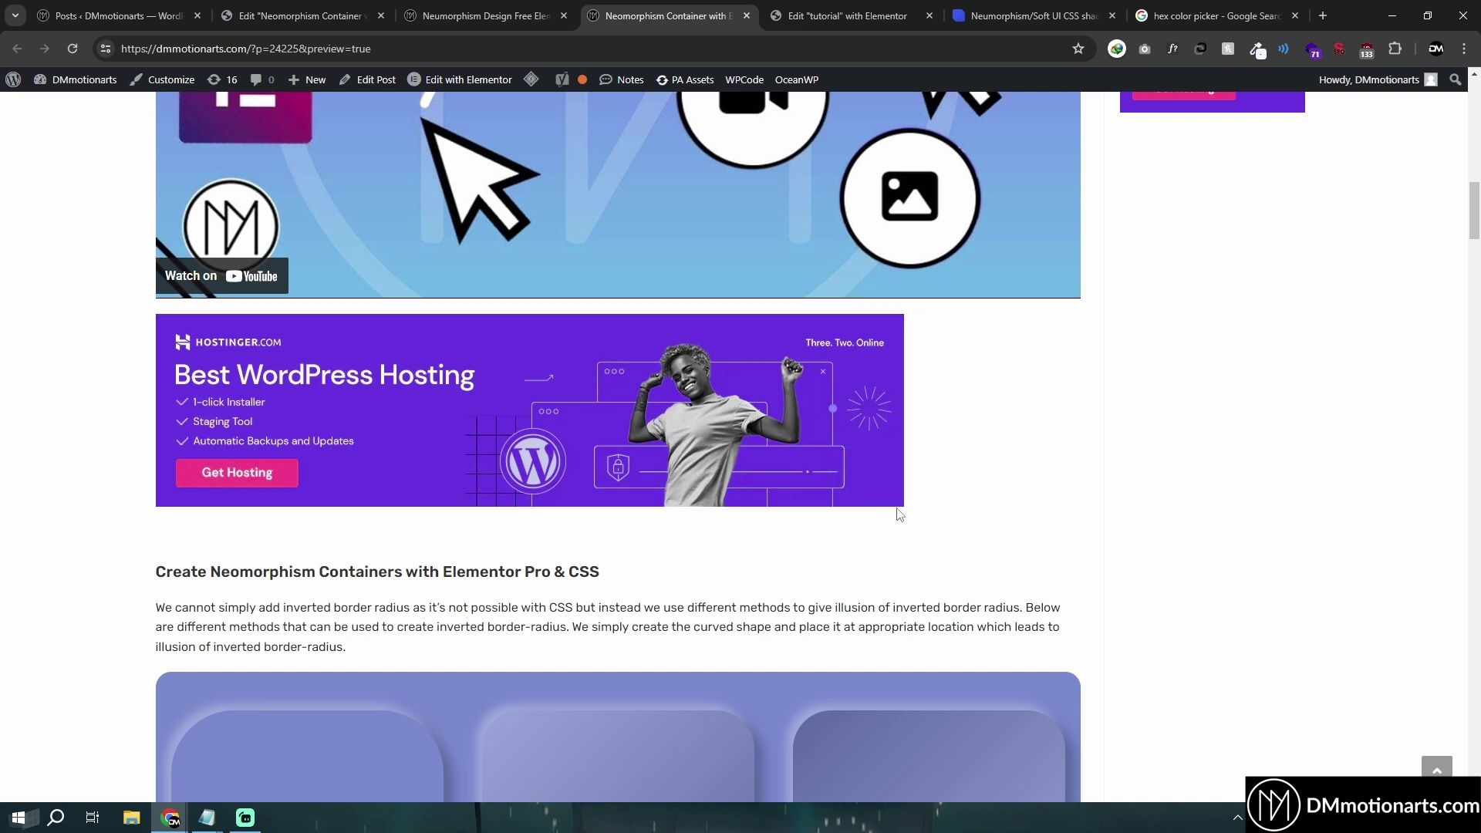
pyautogui.moveTo(895, 397); pyautogui.dragTo(1062, 416)
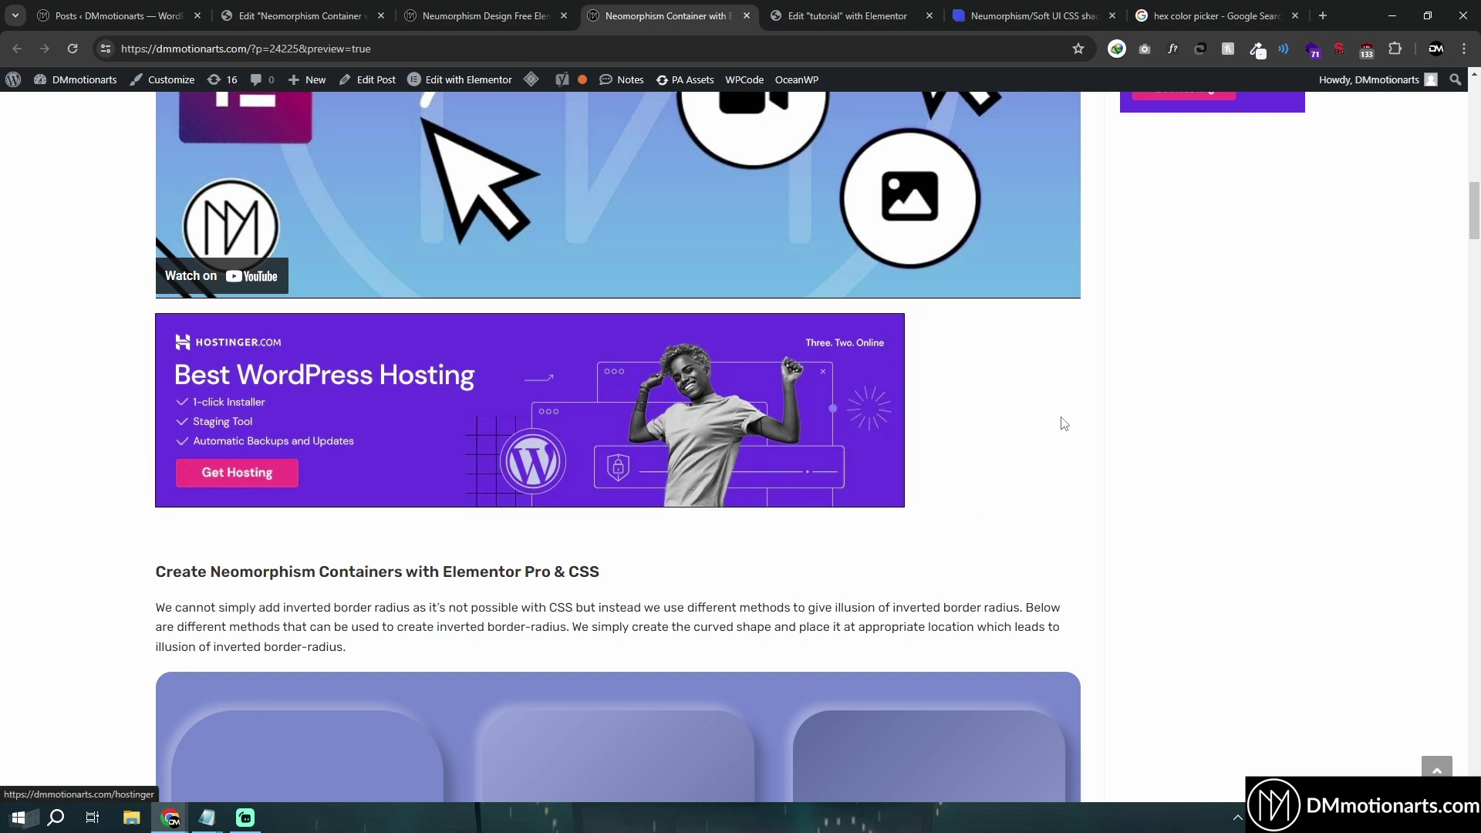
pyautogui.moveTo(896, 426); pyautogui.dragTo(919, 344)
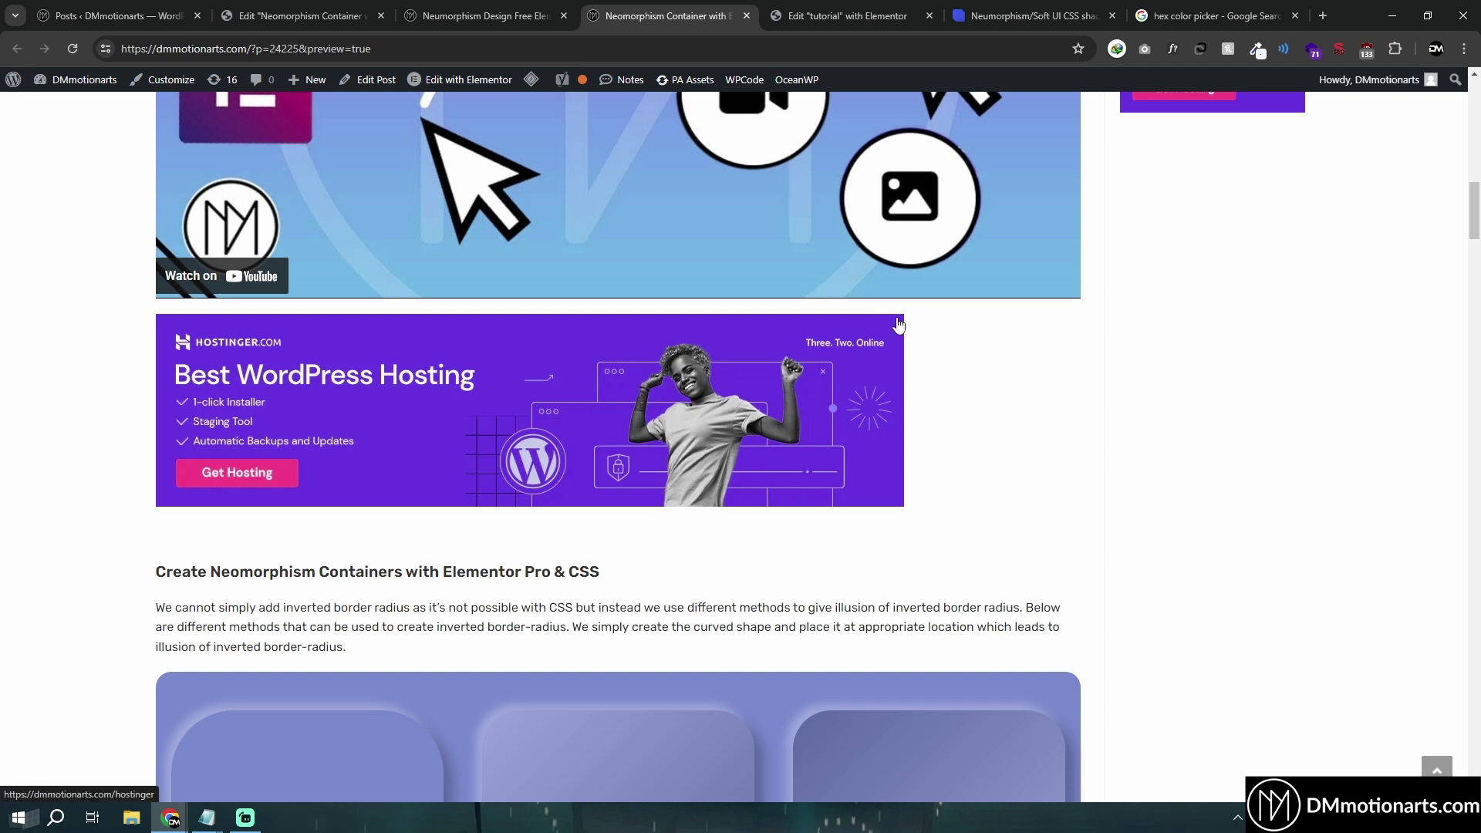
# Step: Look over the post's Latest Posts list and flat container demos, and return to the "tutorial" page editor
pyautogui.scroll(2, 1074, 337)
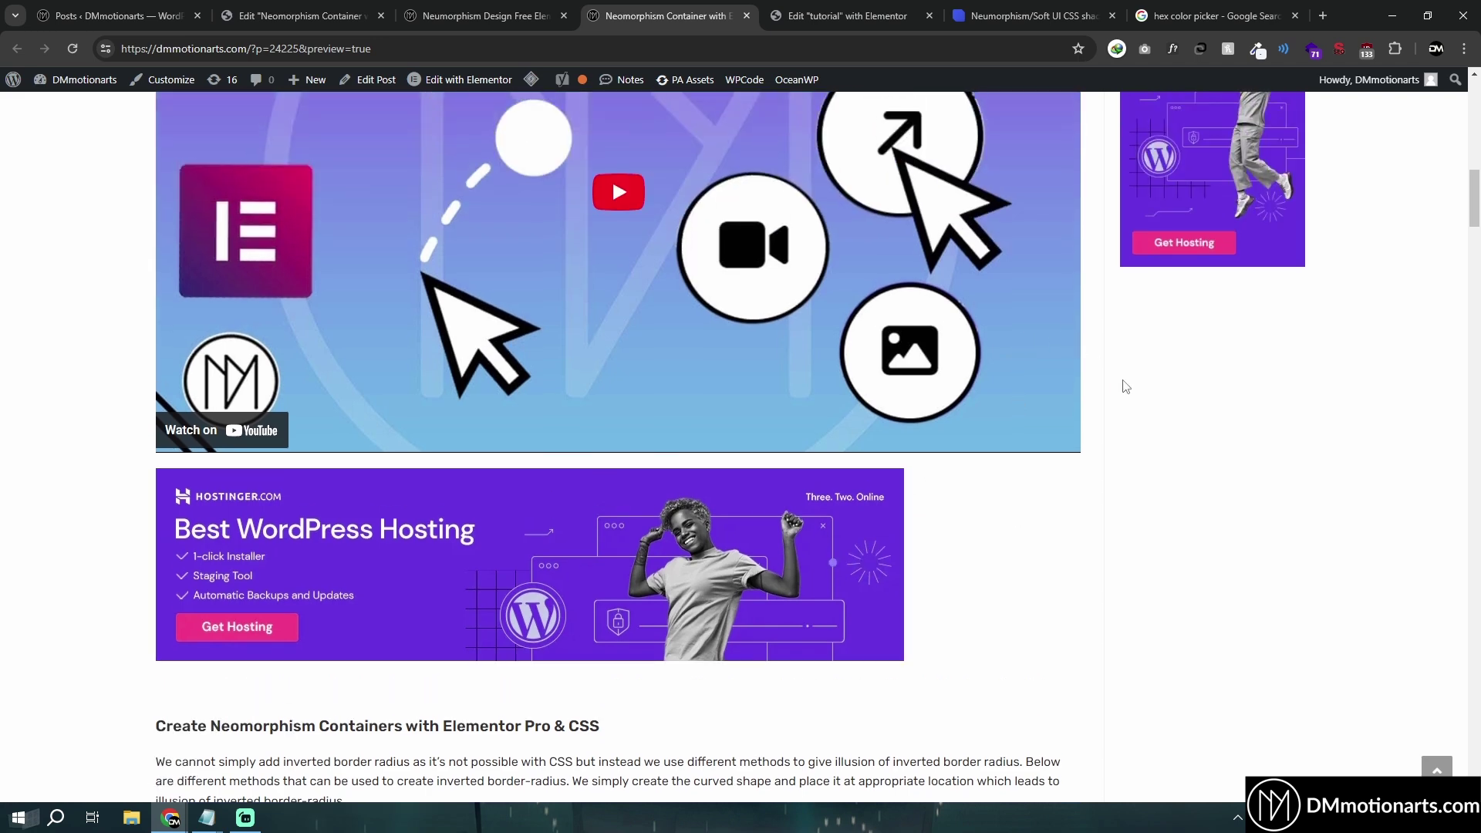
pyautogui.scroll(3, 1125, 386)
pyautogui.scroll(4, 1111, 375)
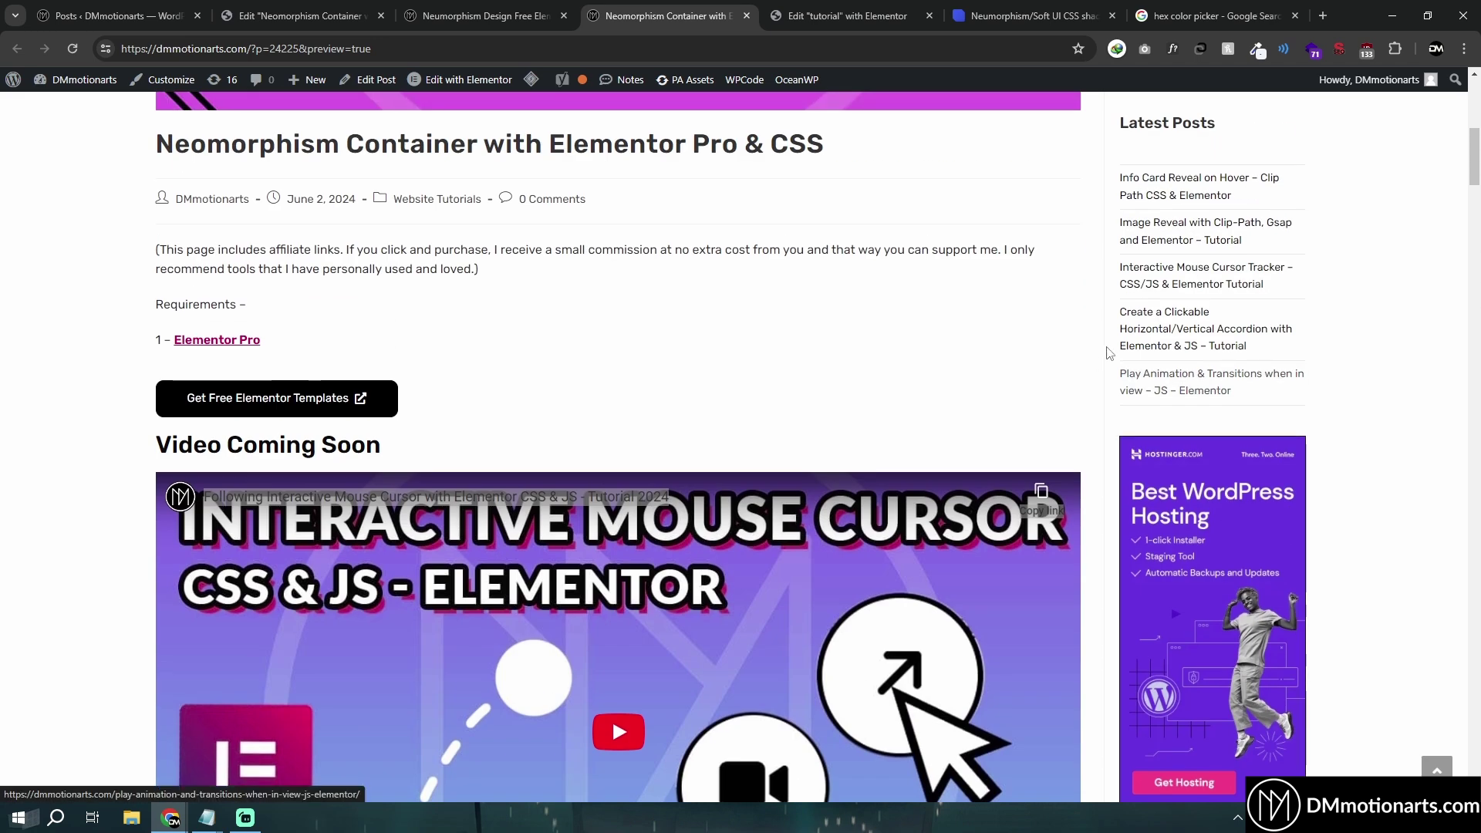
pyautogui.click(1142, 272)
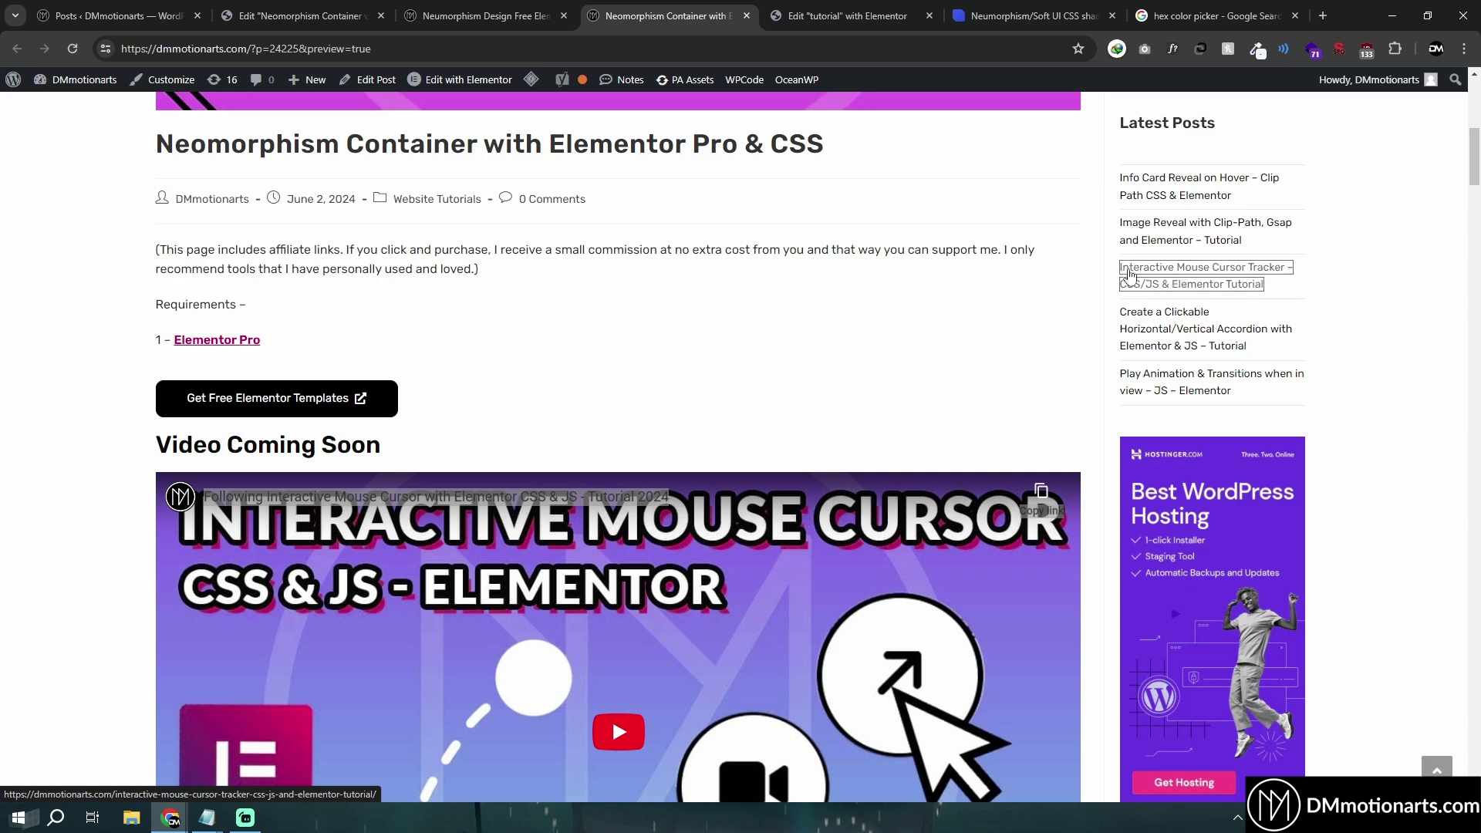
pyautogui.click(1178, 245)
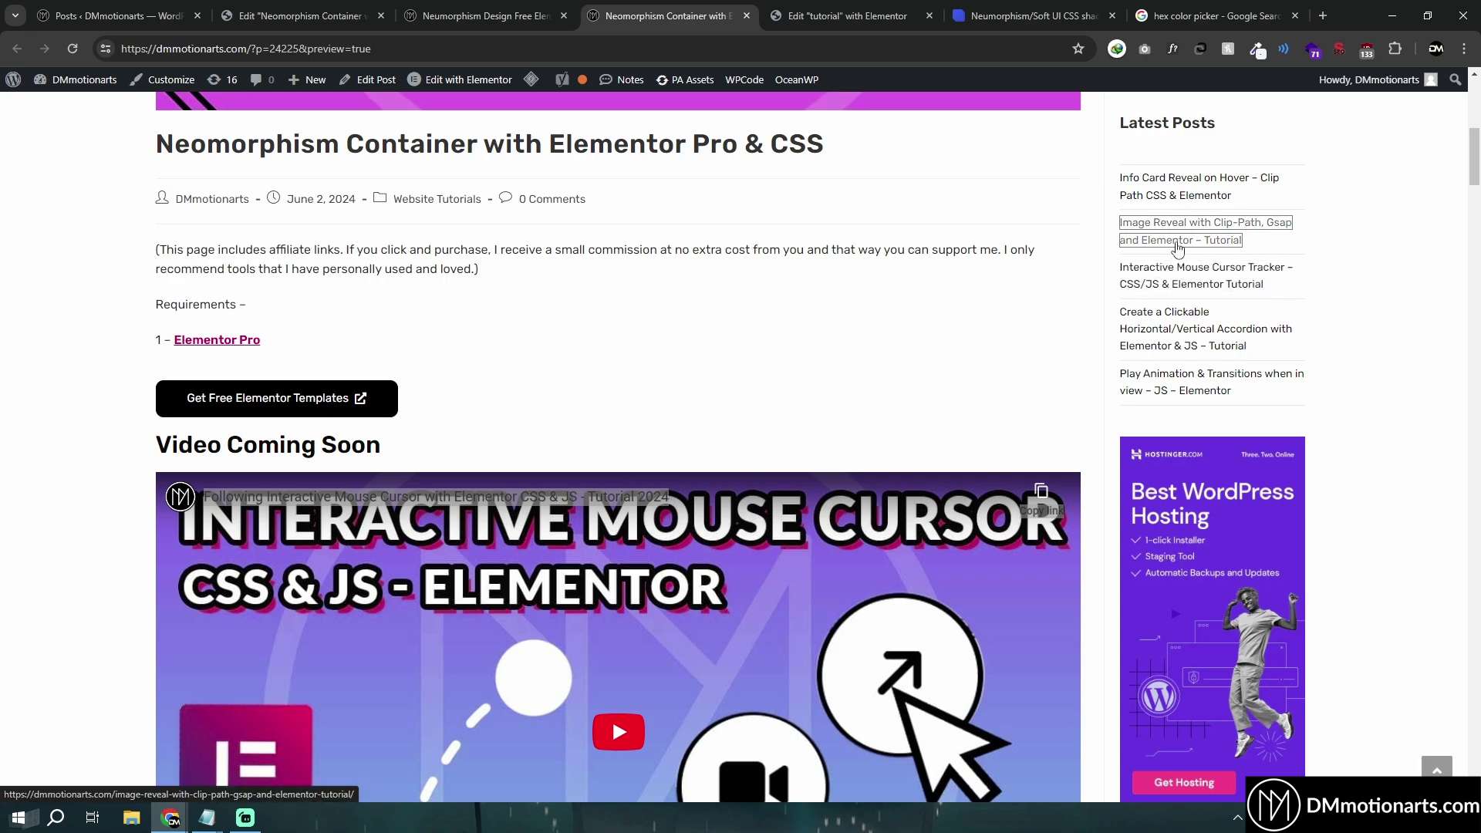
pyautogui.scroll(-9, 950, 520)
pyautogui.scroll(-5, 950, 519)
pyautogui.hotkey('ctrl', 'Tab')
pyautogui.moveTo(67, 501); pyautogui.dragTo(143, 501)
pyautogui.press('End')
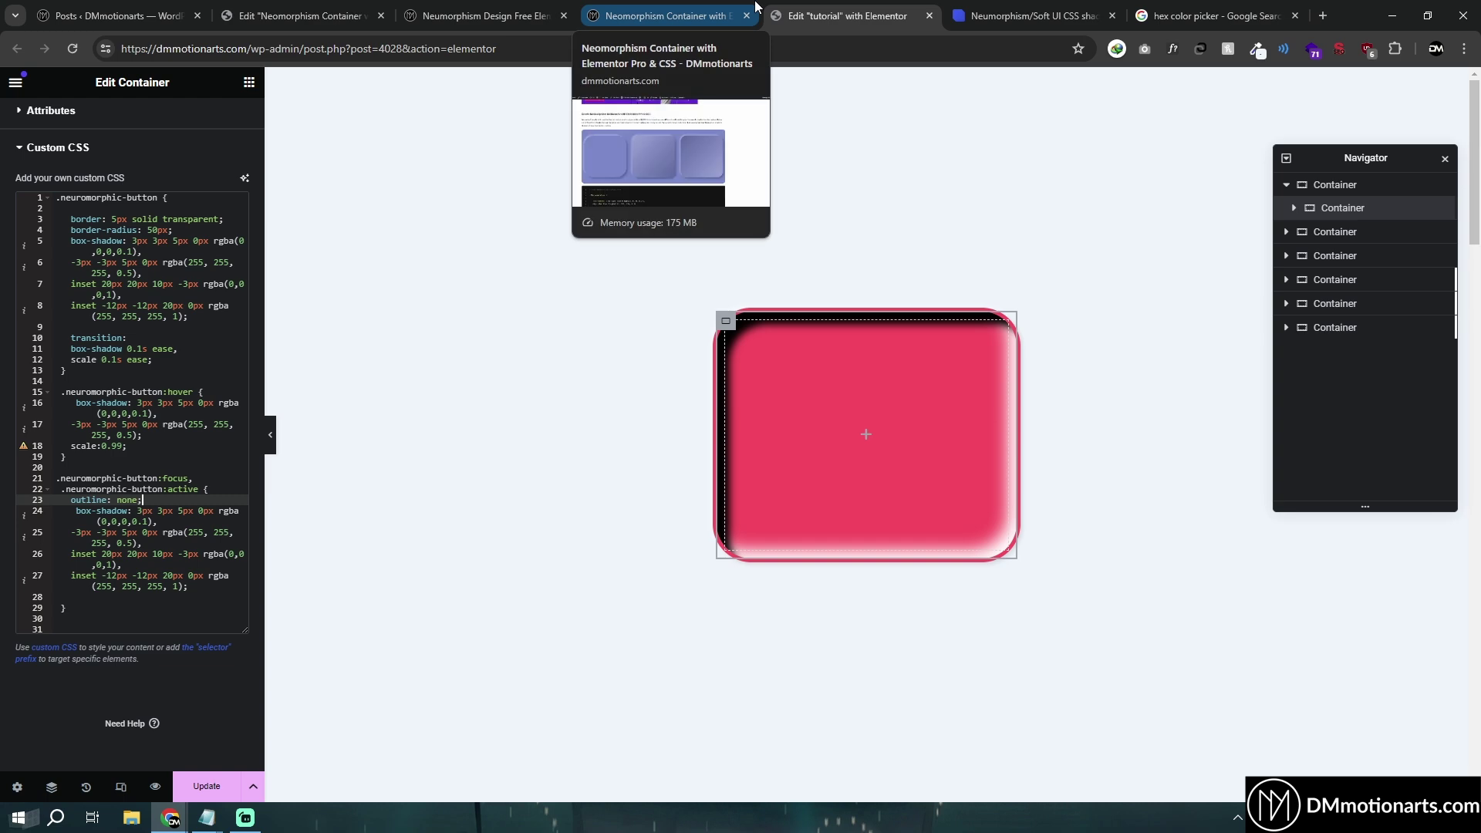
pyautogui.click(709, 7)
pyautogui.click(841, 16)
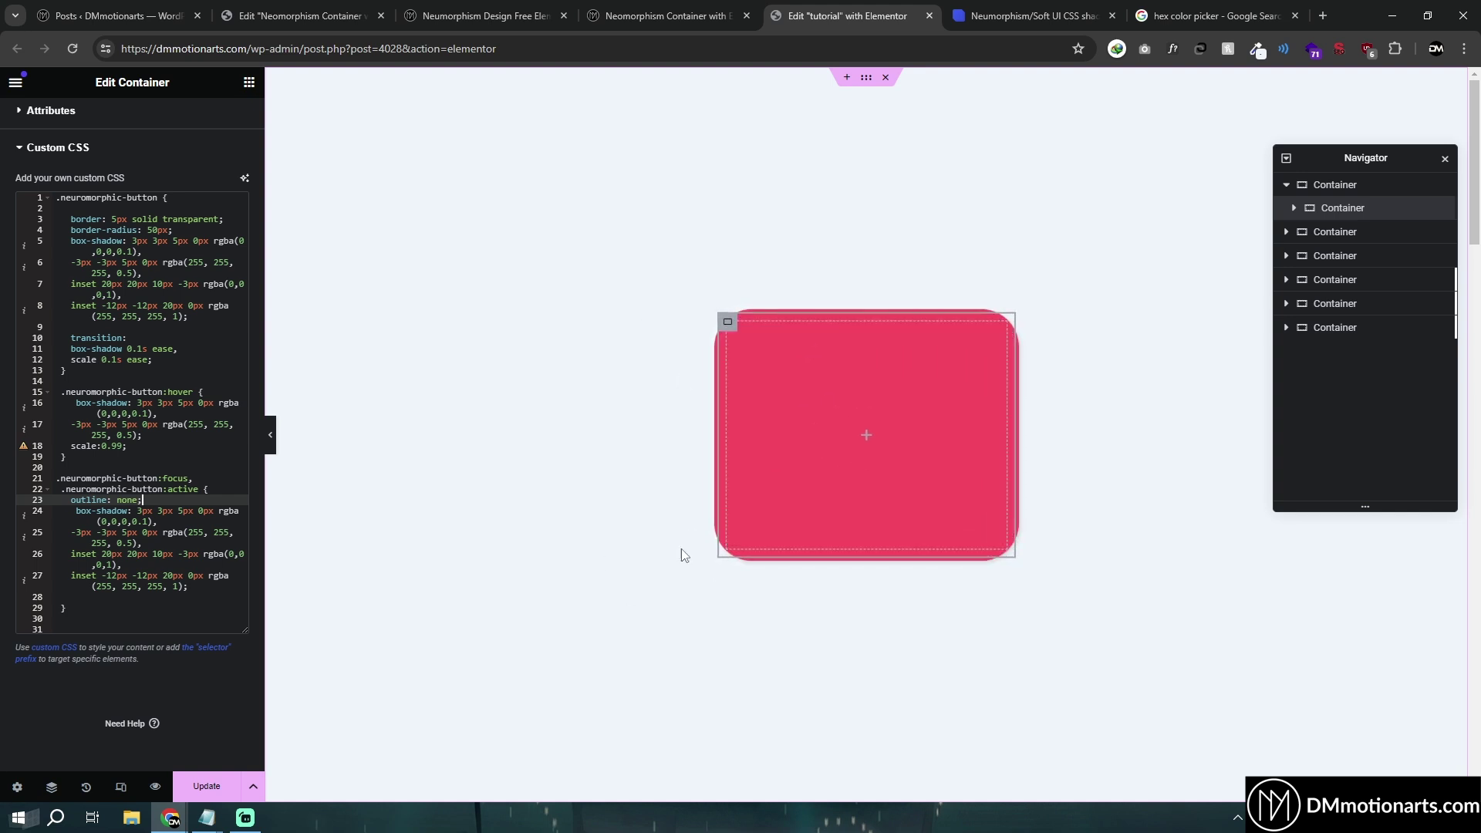
# Step: Replace the container's entire custom CSS with the saved neuromorphic-button code using 8px and -8px outer shadows, and view the container without the editing panel
pyautogui.click(213, 817)
pyautogui.hotkey('ctrl', 'a')
pyautogui.hotkey('ctrl', 'c')
pyautogui.click(127, 415)
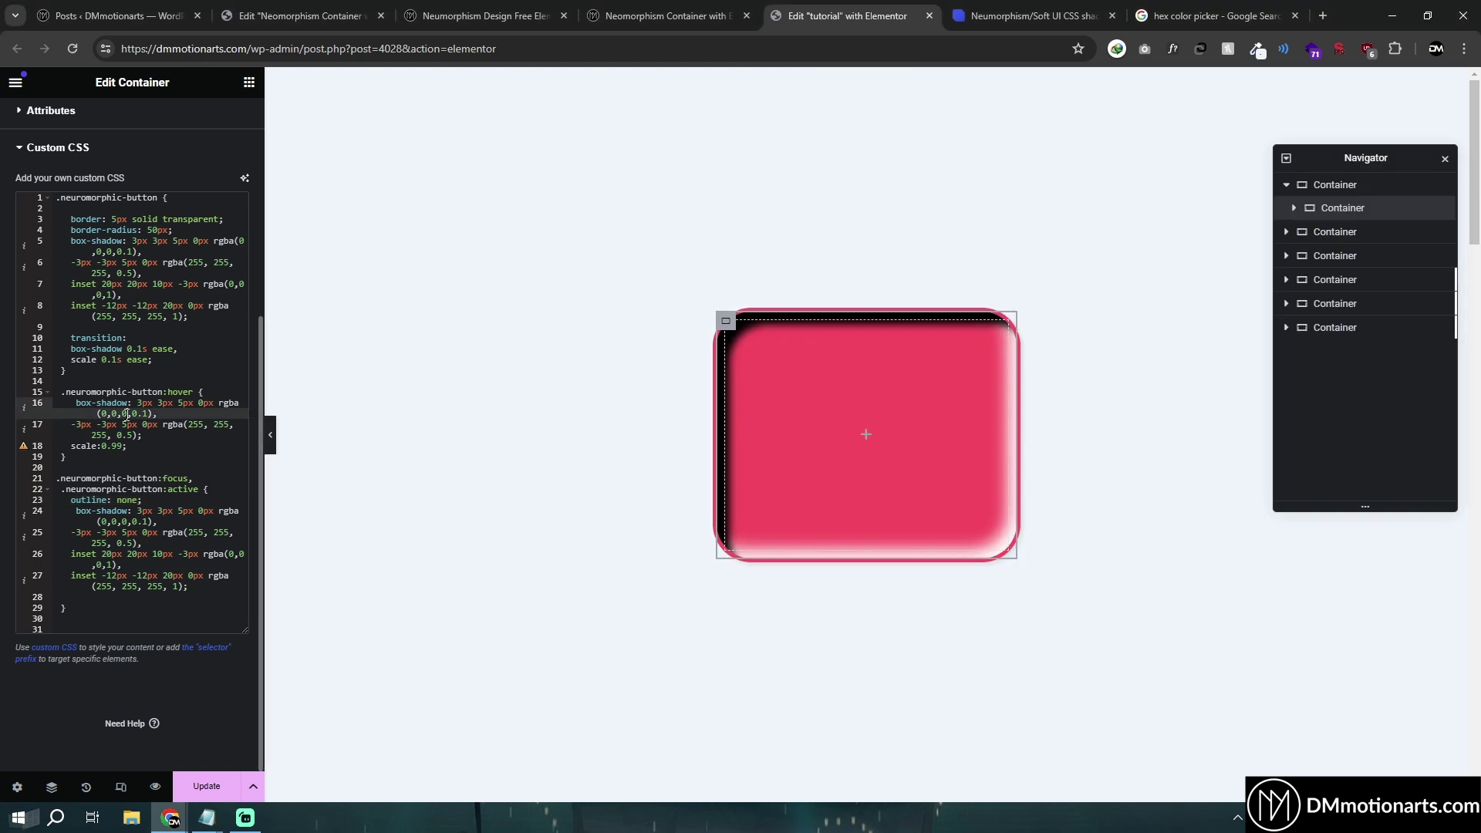
pyautogui.hotkey('ctrl', 'a')
pyautogui.hotkey('ctrl', 'v')
pyautogui.scroll(1, 127, 415)
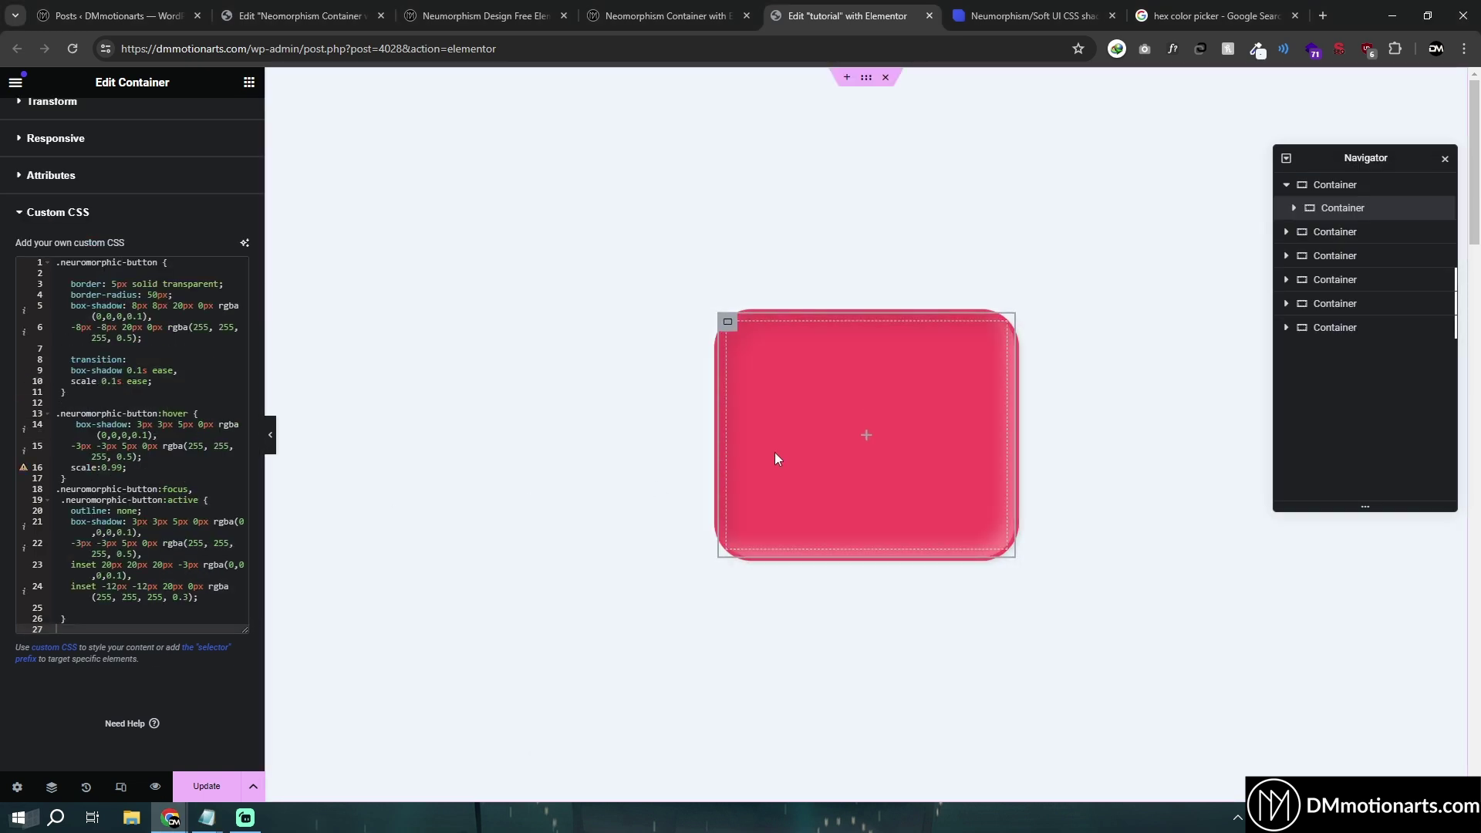
pyautogui.click(273, 440)
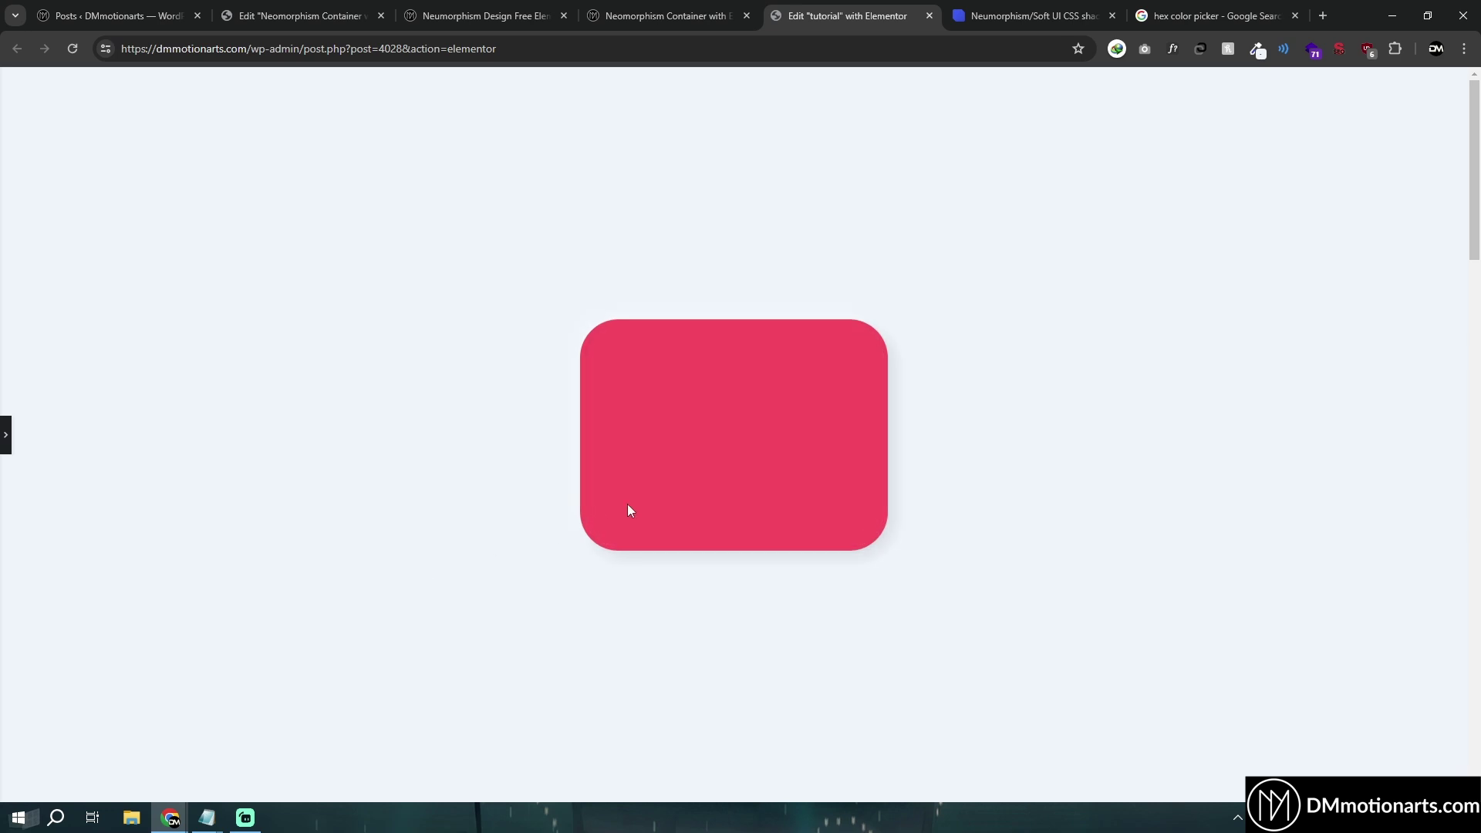
pyautogui.click(6, 435)
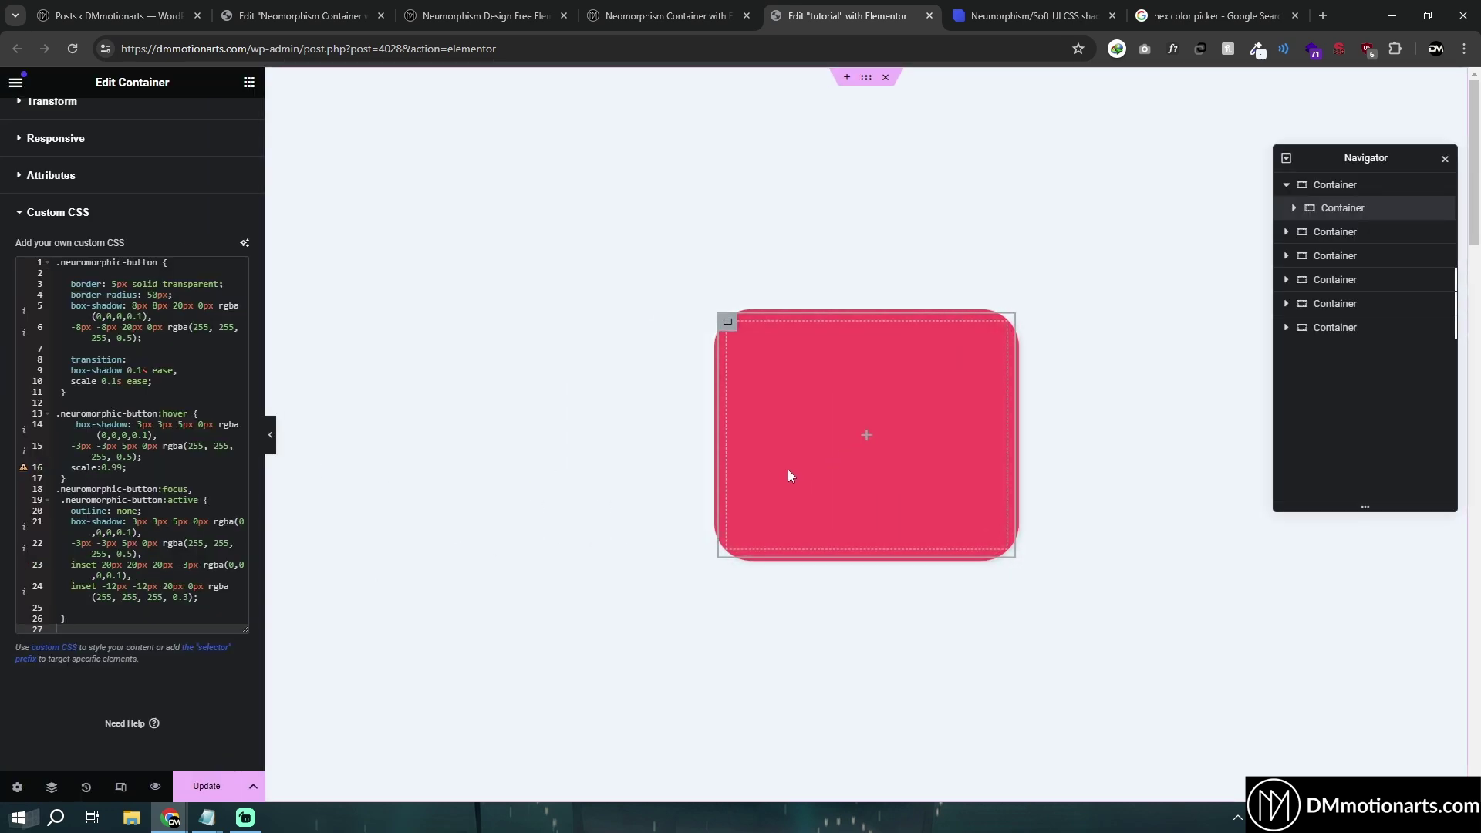
# Step: Set the container's normal background color to white and view it with the editing panel hidden
pyautogui.scroll(5, 122, 118)
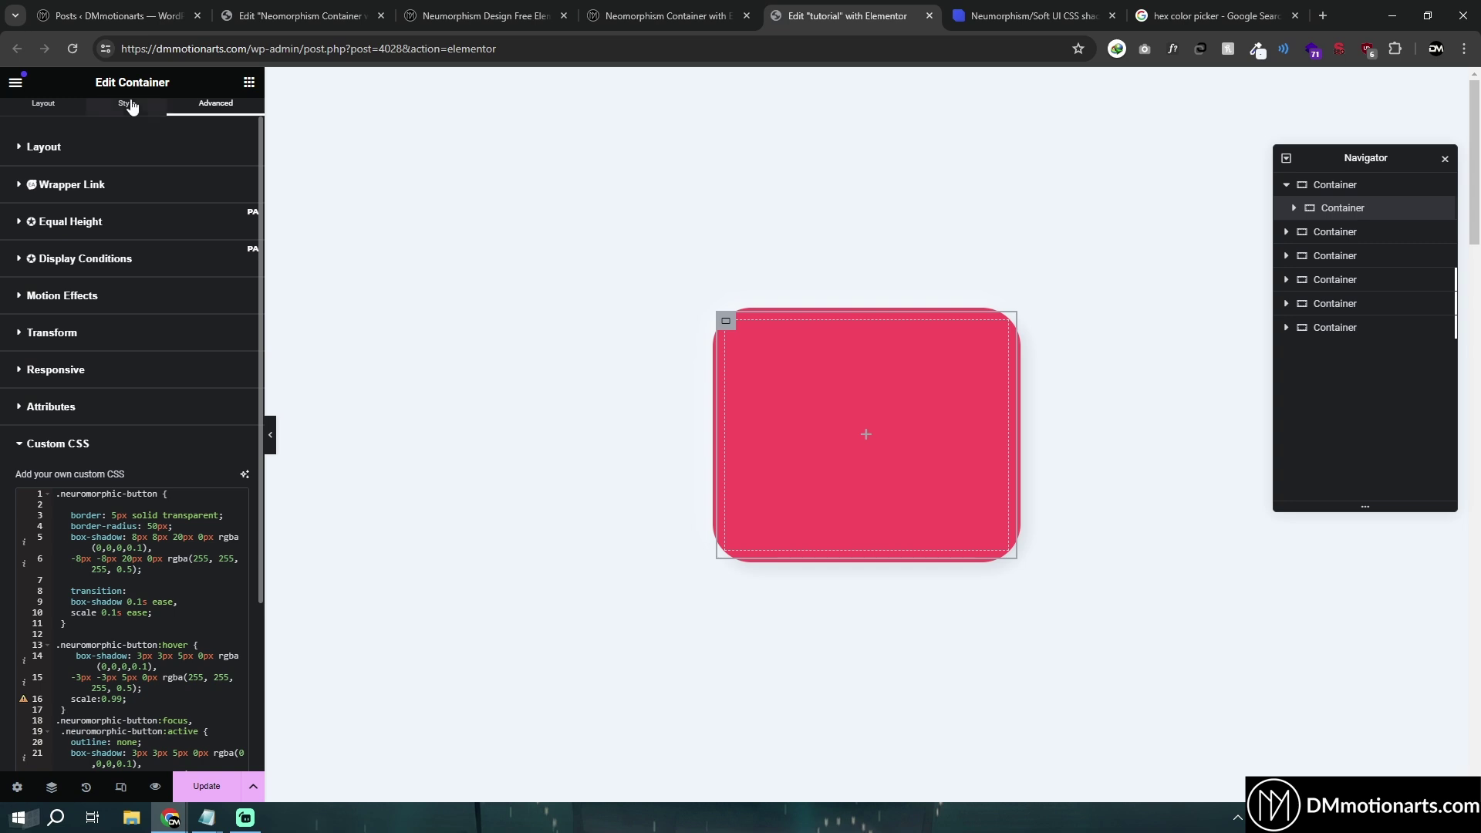
pyautogui.click(126, 120)
pyautogui.click(239, 274)
pyautogui.moveTo(154, 340); pyautogui.dragTo(136, 316)
pyautogui.click(294, 463)
pyautogui.click(273, 446)
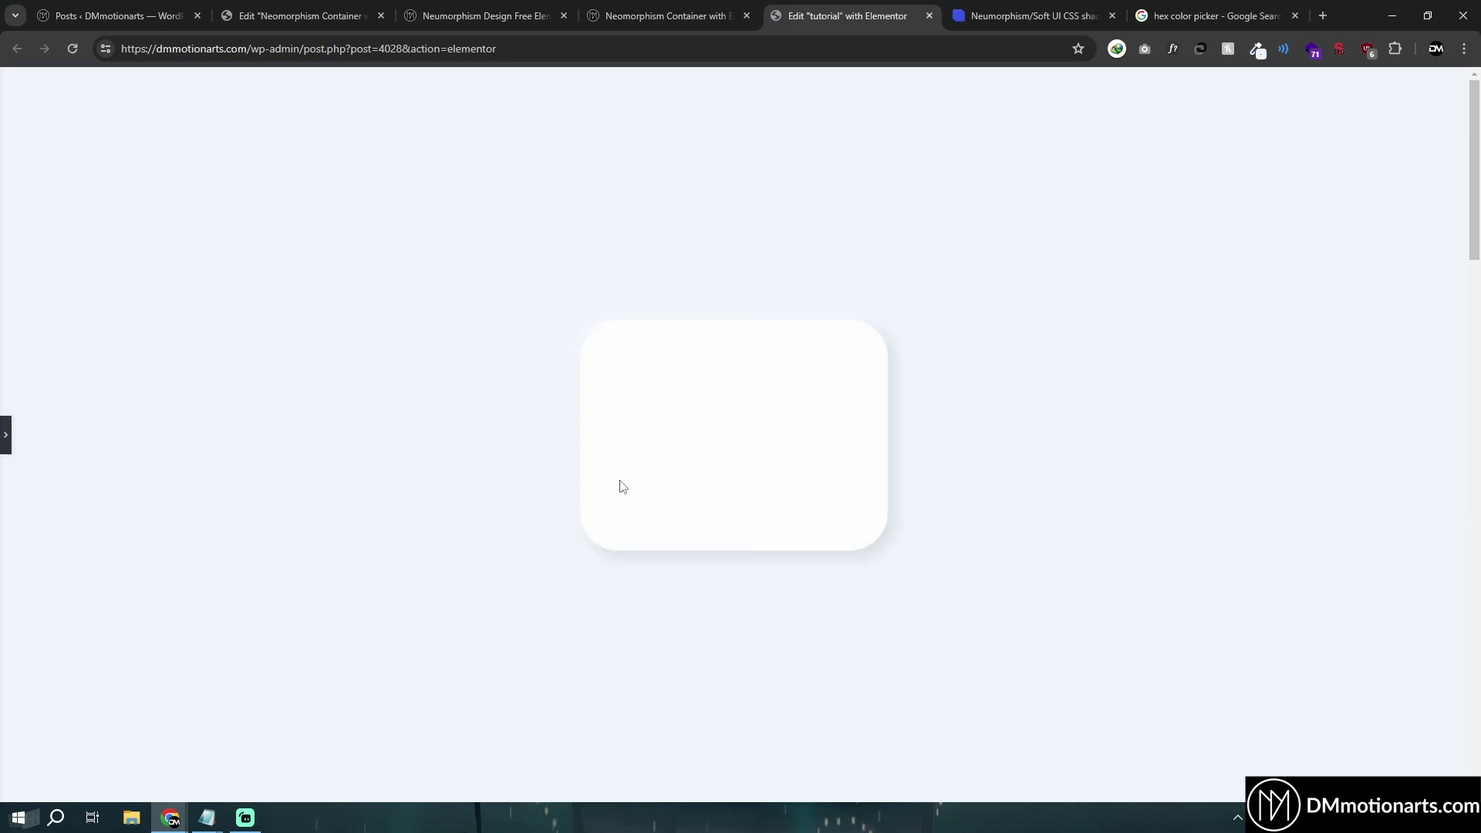
# Step: Switch to the post preview and examine the pressed effect on the bordered and borderless neumorphic container demos
pyautogui.click(628, 13)
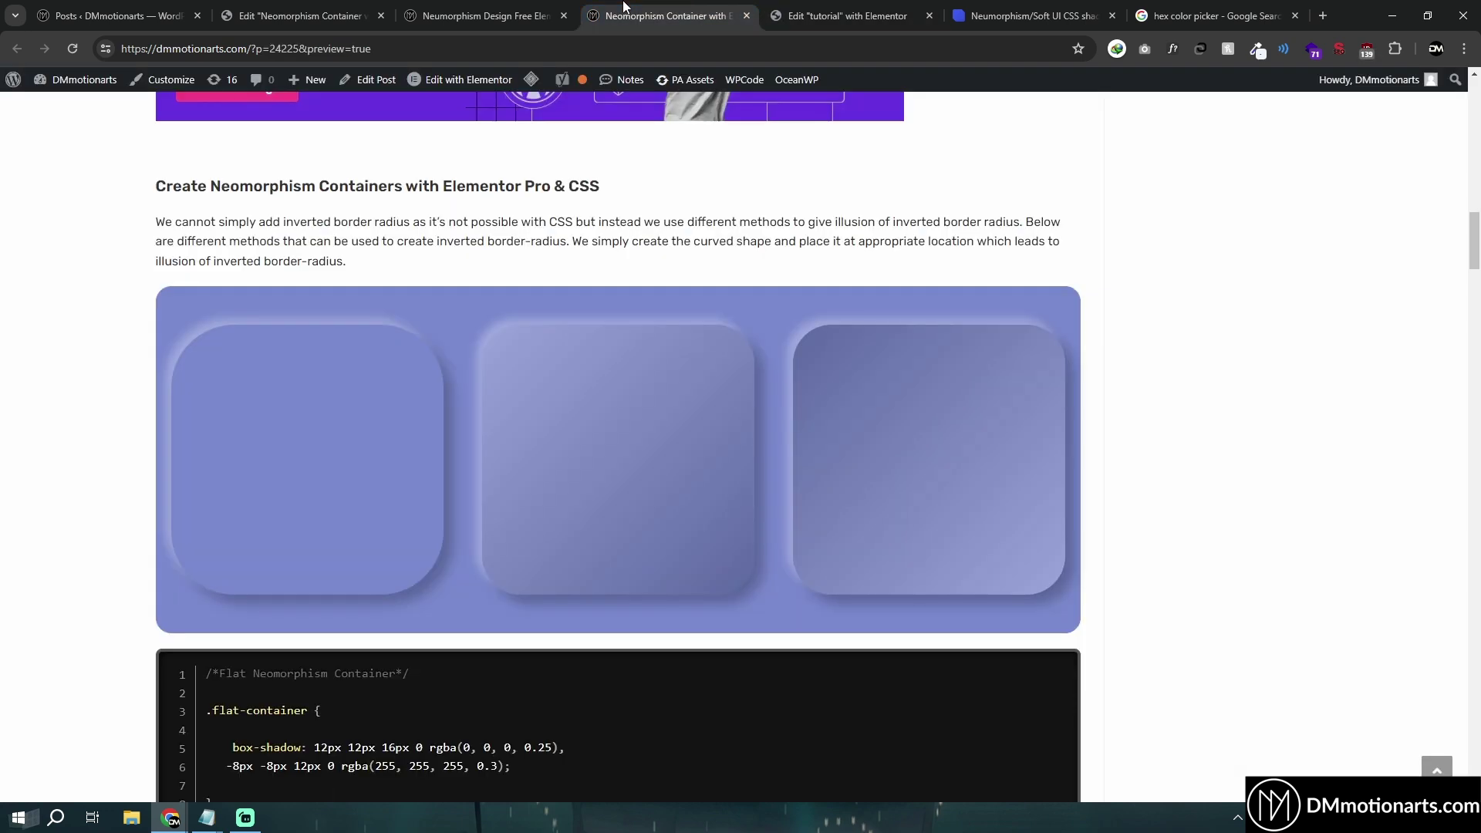
pyautogui.scroll(-20, 483, 418)
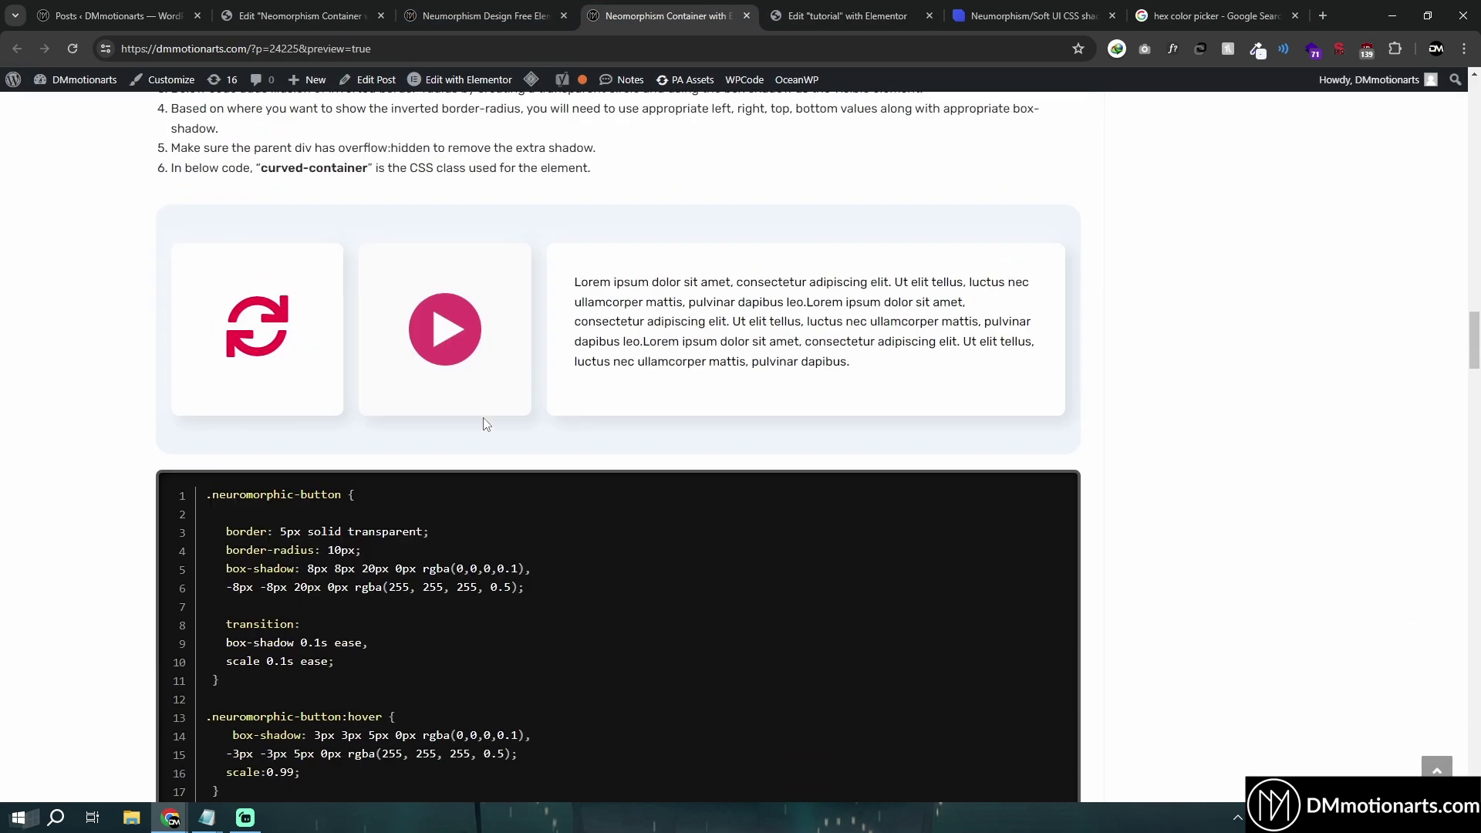
pyautogui.scroll(3, 482, 418)
pyautogui.scroll(-9, 483, 418)
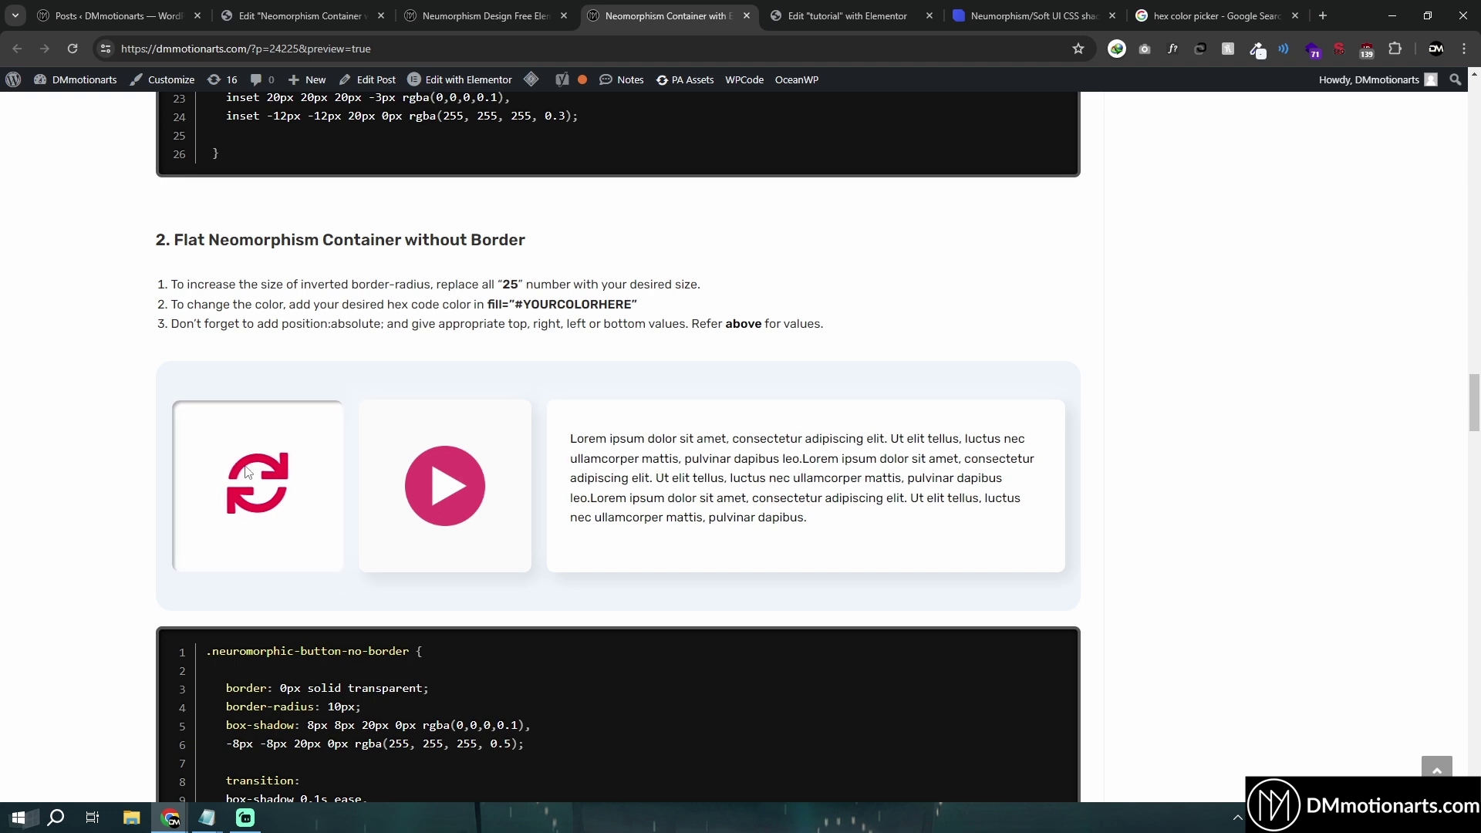
# Step: Compare the pressed effect on the borderless refresh tile with that on the bordered refresh tile in the preceding section
pyautogui.click(193, 430)
pyautogui.click(179, 414)
pyautogui.click(248, 455)
pyautogui.scroll(12, 276, 499)
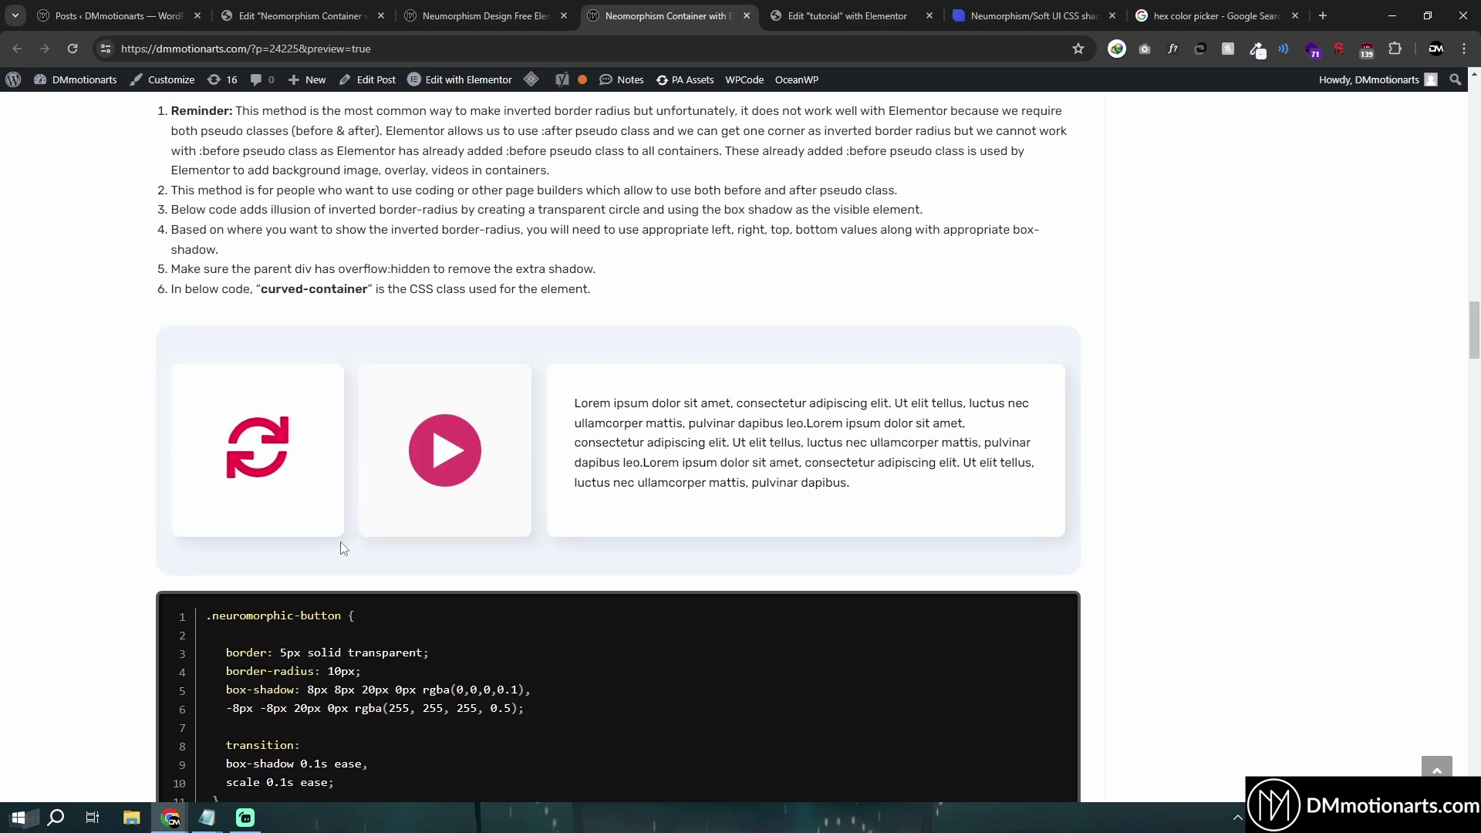
pyautogui.click(314, 509)
pyautogui.click(296, 506)
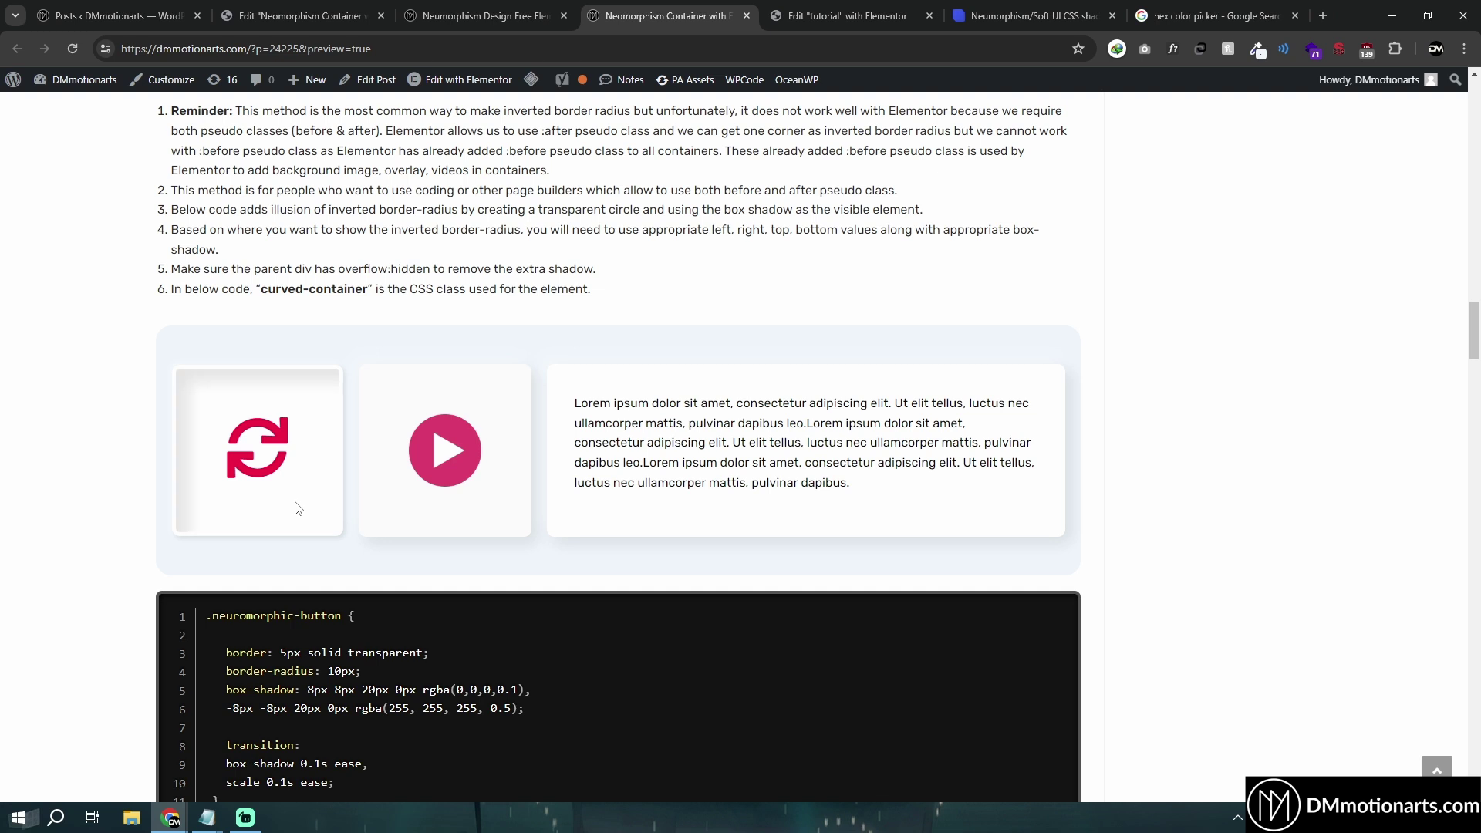
pyautogui.click(332, 397)
pyautogui.click(341, 395)
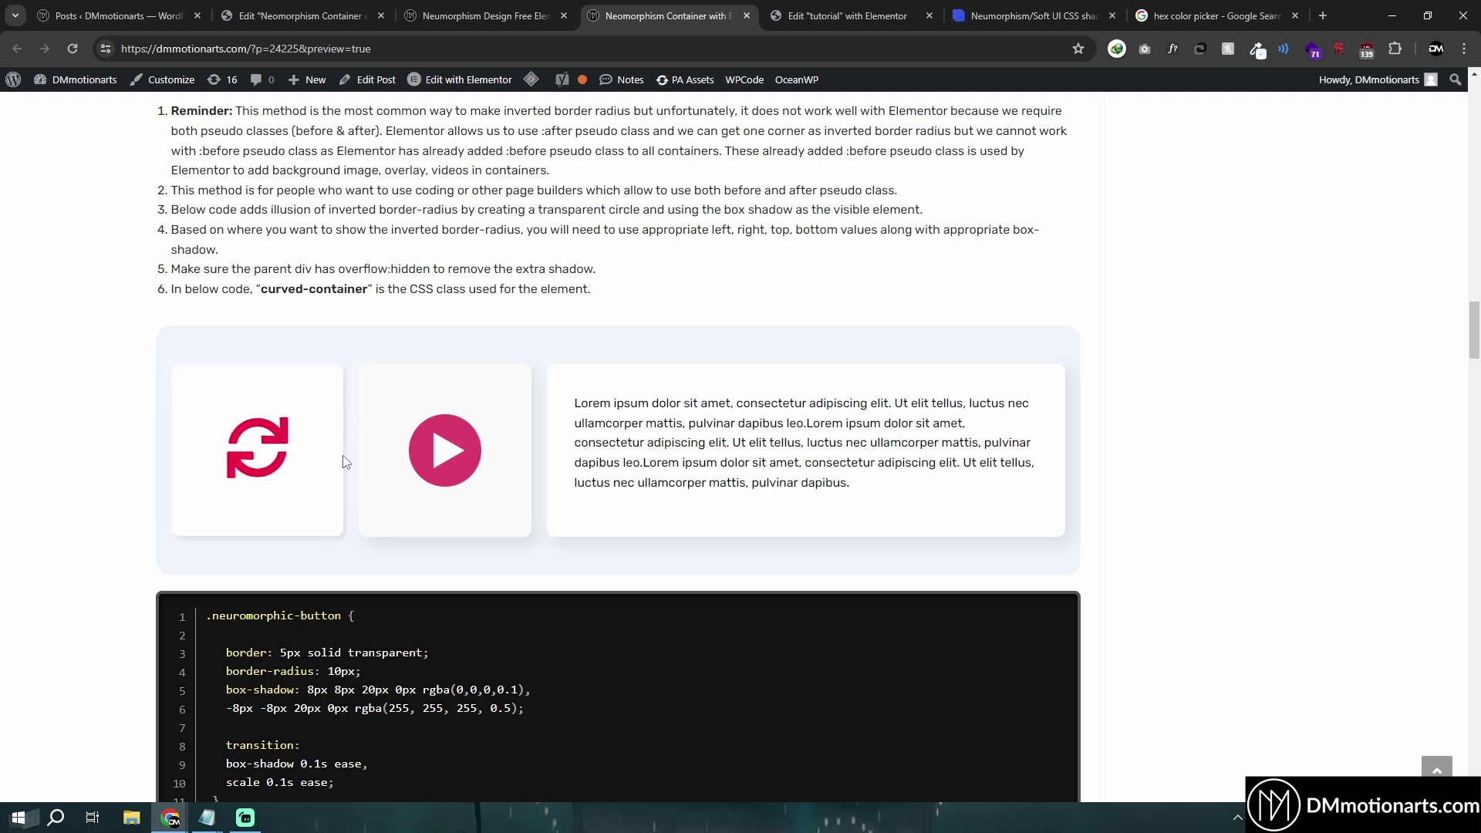
pyautogui.click(248, 429)
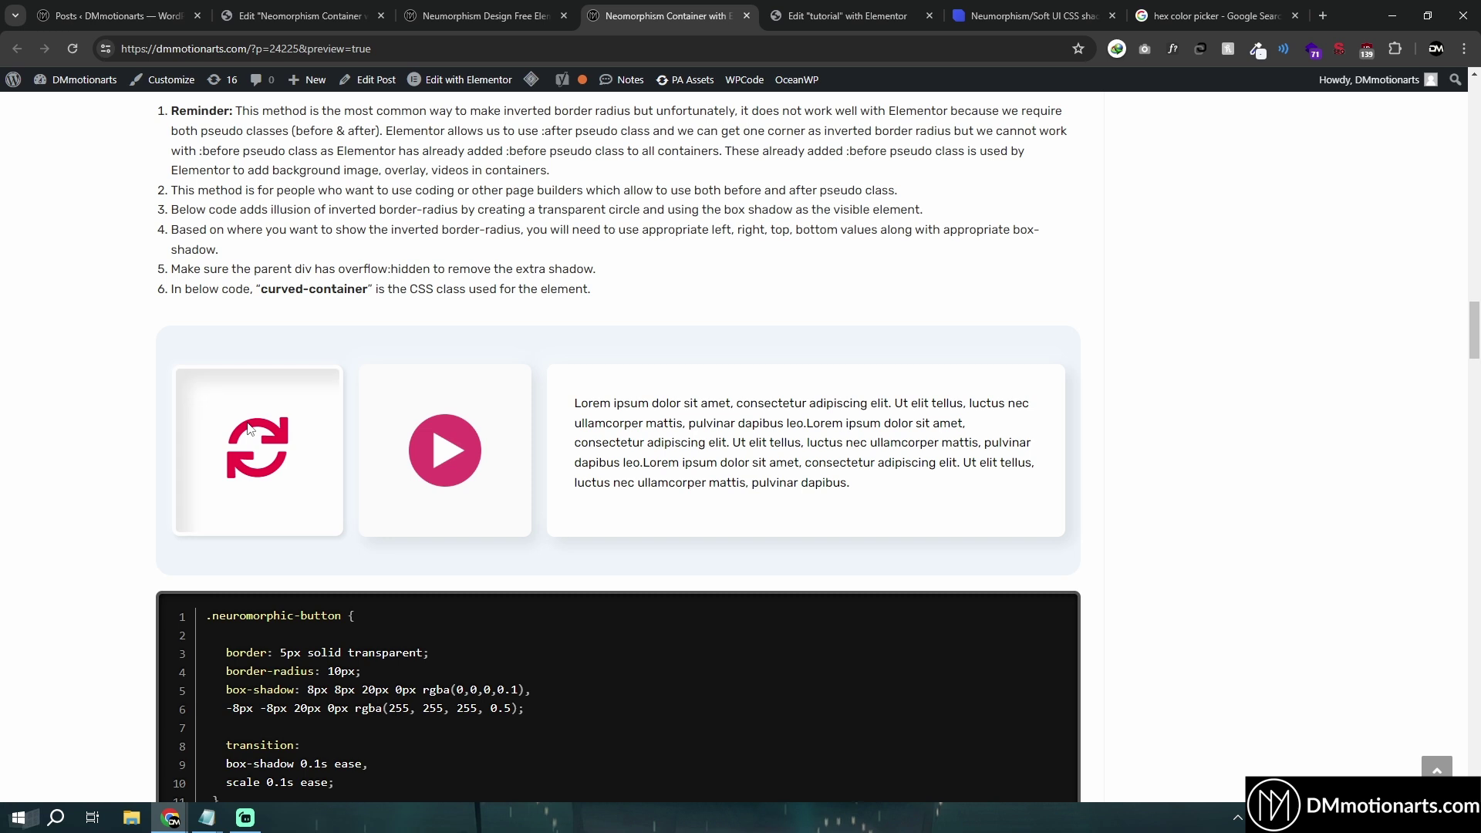
pyautogui.click(320, 397)
pyautogui.click(321, 399)
pyautogui.click(316, 408)
# Step: Examine the hover and pressed effects on the borderless refresh tile and glance at the tutorial page's container
pyautogui.scroll(-8, 311, 601)
pyautogui.scroll(-2, 311, 610)
pyautogui.click(308, 586)
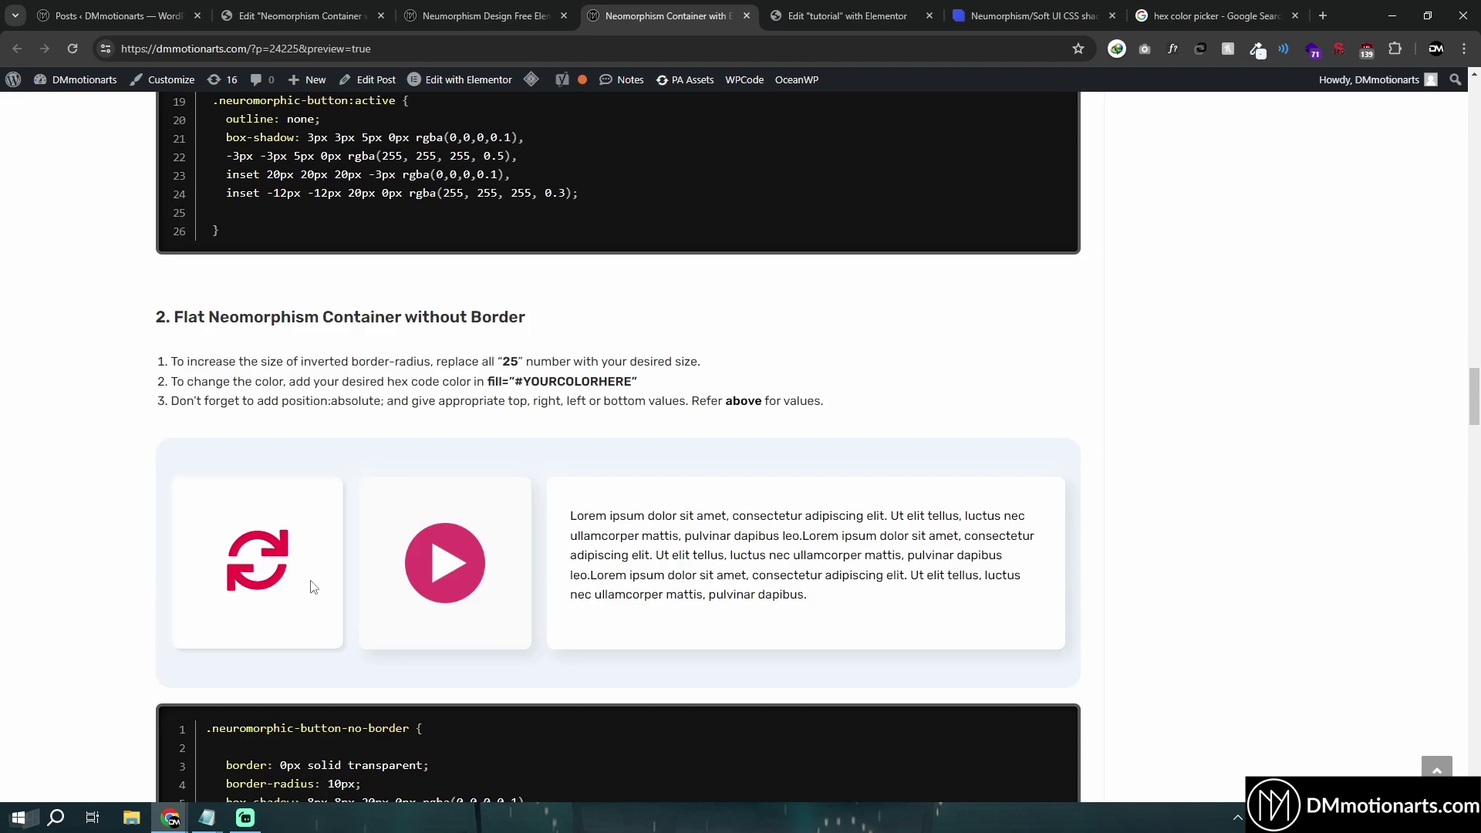
pyautogui.click(310, 587)
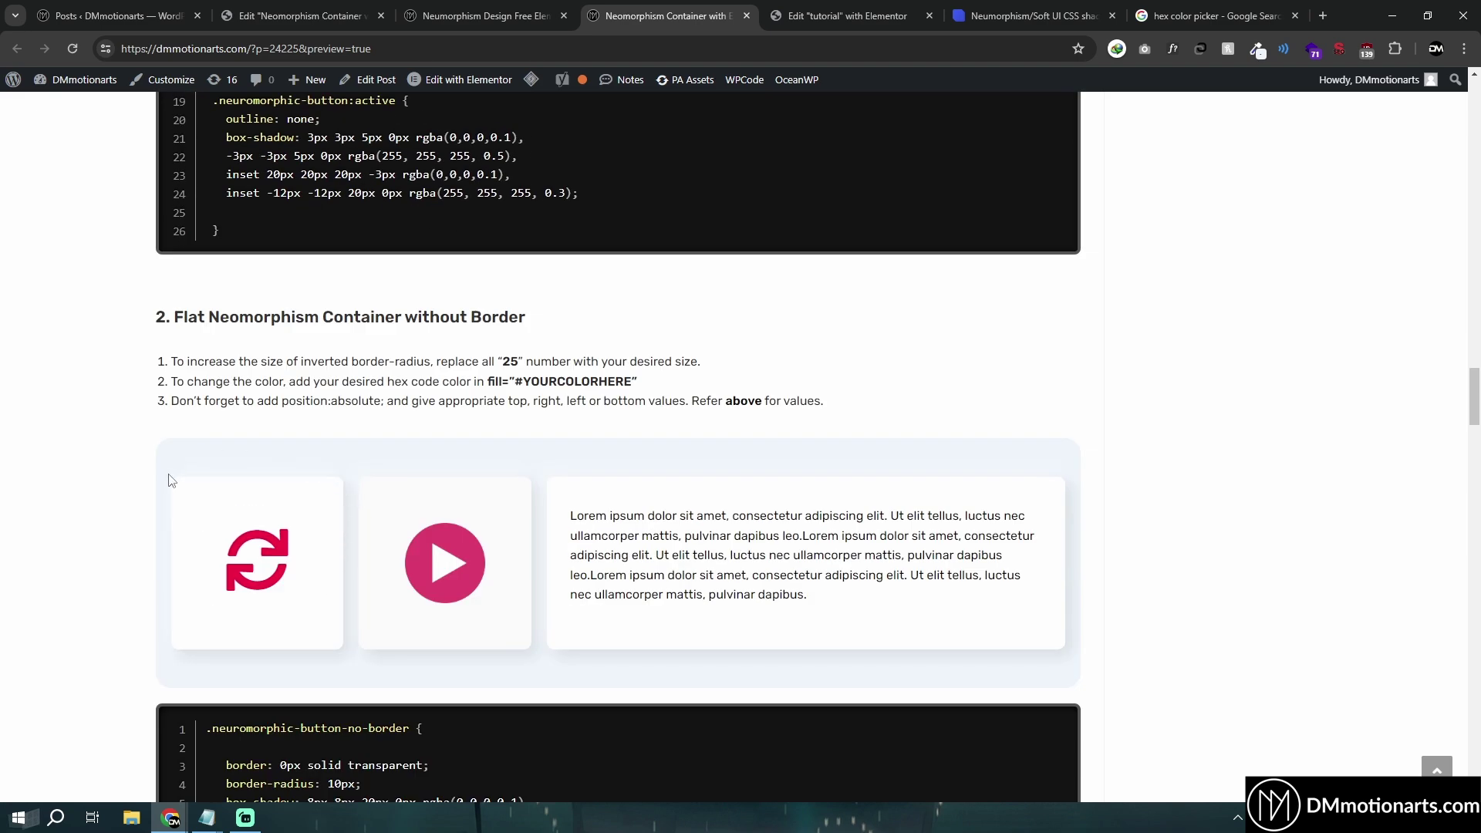
pyautogui.click(316, 632)
pyautogui.click(308, 625)
pyautogui.hotkey('ctrl', 'Tab')
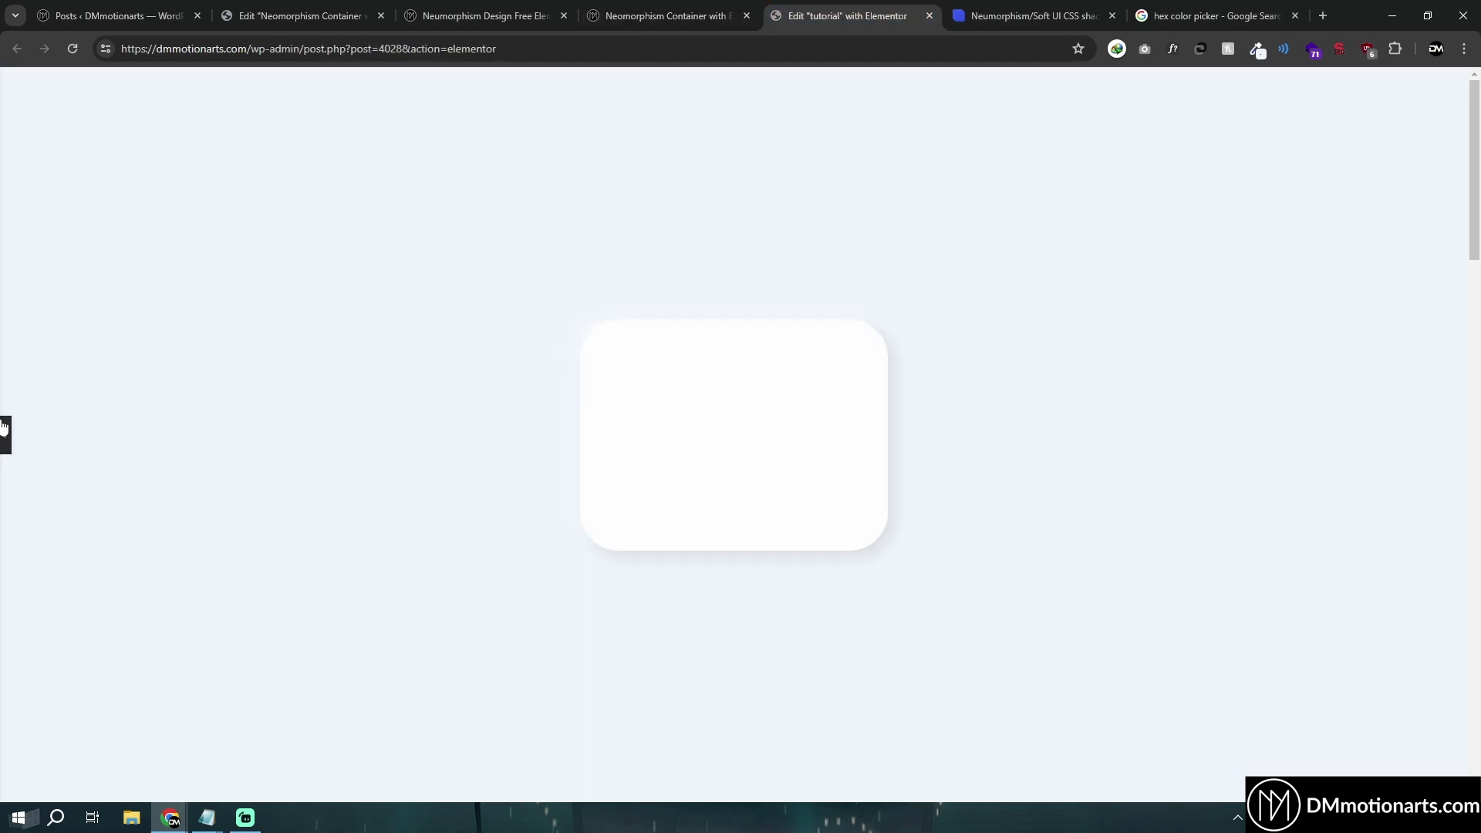
pyautogui.hotkey('ctrl', 'shift', 'Tab')
# Step: Compare the box-shadow lines in the focus and active rules of the .neuromorphic-button-no-border and .neuromorphic-button code blocks
pyautogui.scroll(-7, 363, 490)
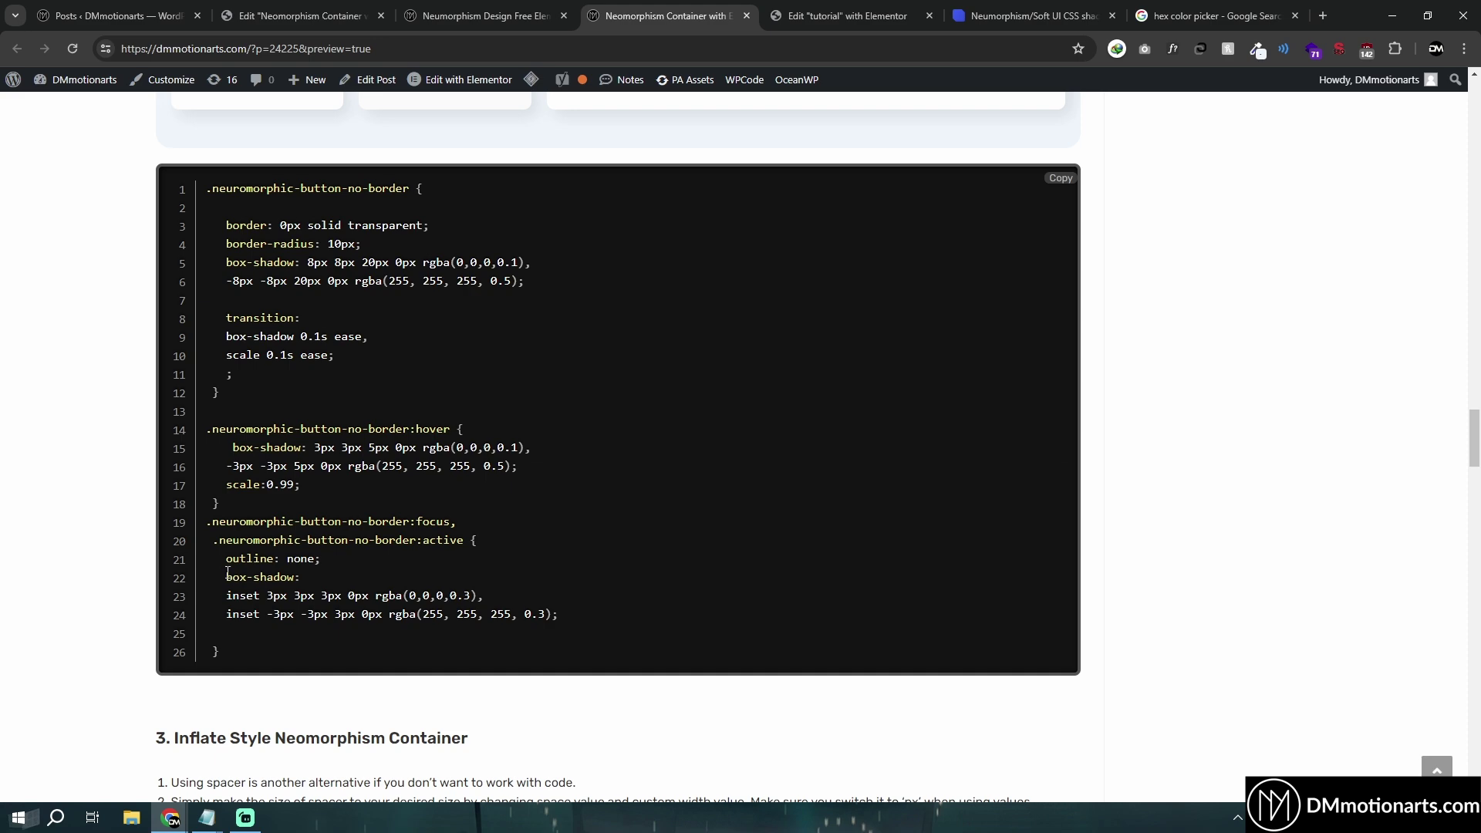
pyautogui.moveTo(227, 575); pyautogui.dragTo(326, 581)
pyautogui.click(236, 263)
pyautogui.moveTo(230, 263); pyautogui.dragTo(532, 286)
pyautogui.scroll(12, 277, 512)
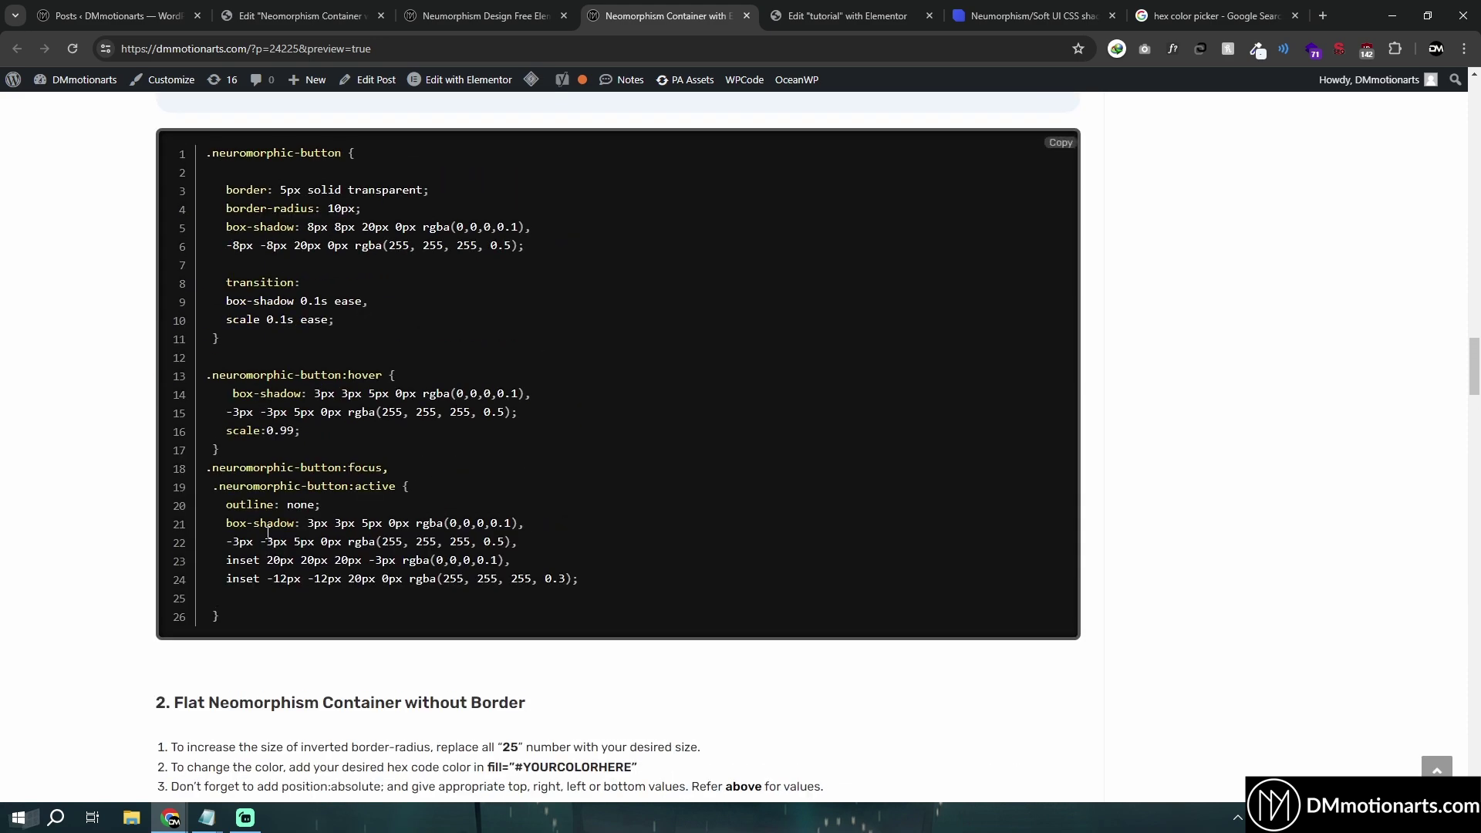
pyautogui.moveTo(228, 525); pyautogui.dragTo(454, 525)
pyautogui.click(301, 523)
pyautogui.moveTo(308, 525); pyautogui.dragTo(535, 547)
pyautogui.click(323, 525)
pyautogui.moveTo(308, 525); pyautogui.dragTo(550, 535)
pyautogui.click(551, 535)
pyautogui.scroll(-10, 550, 535)
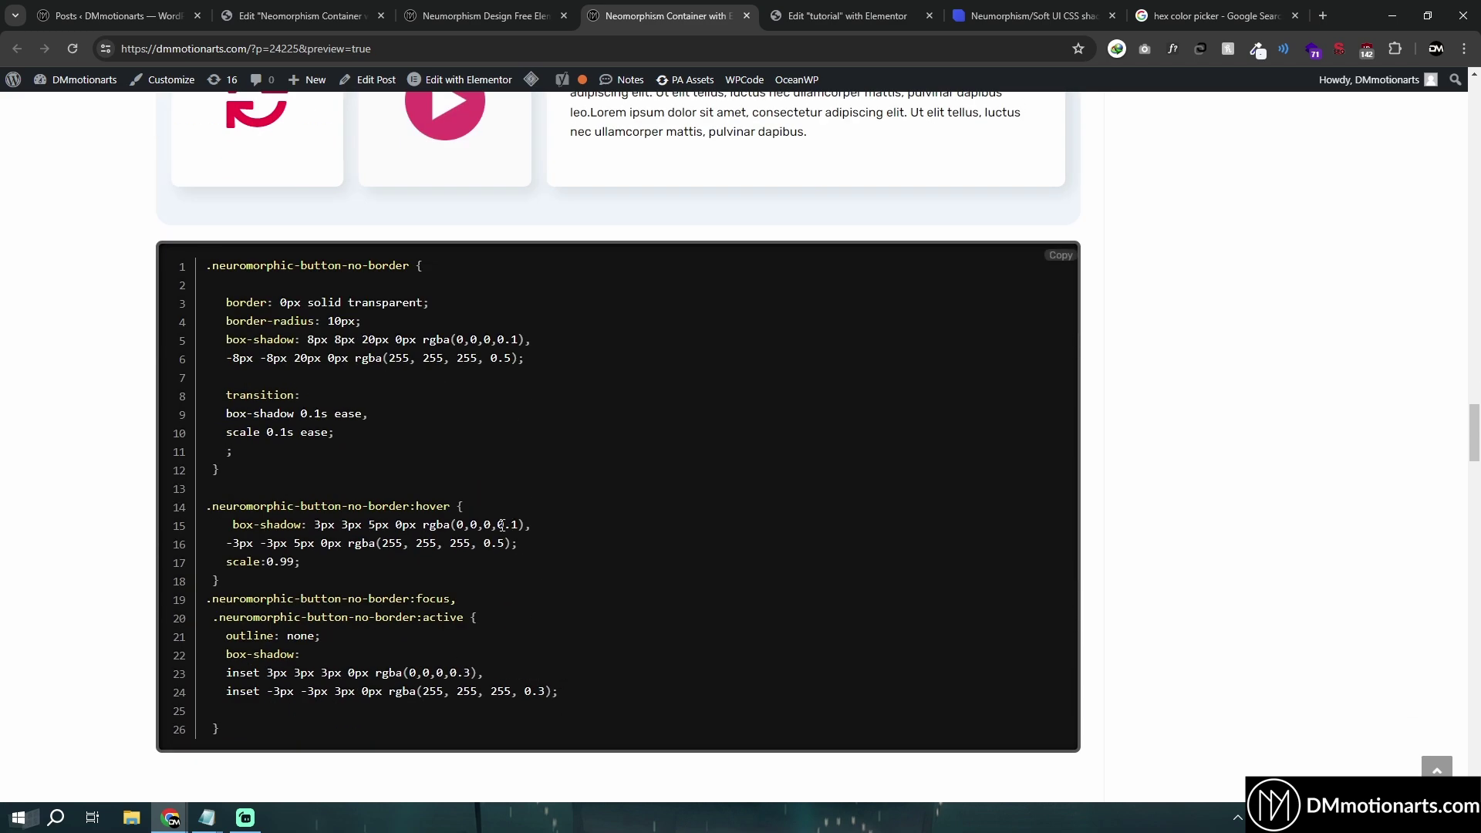
pyautogui.scroll(10, 463, 525)
pyautogui.moveTo(308, 370); pyautogui.dragTo(424, 374)
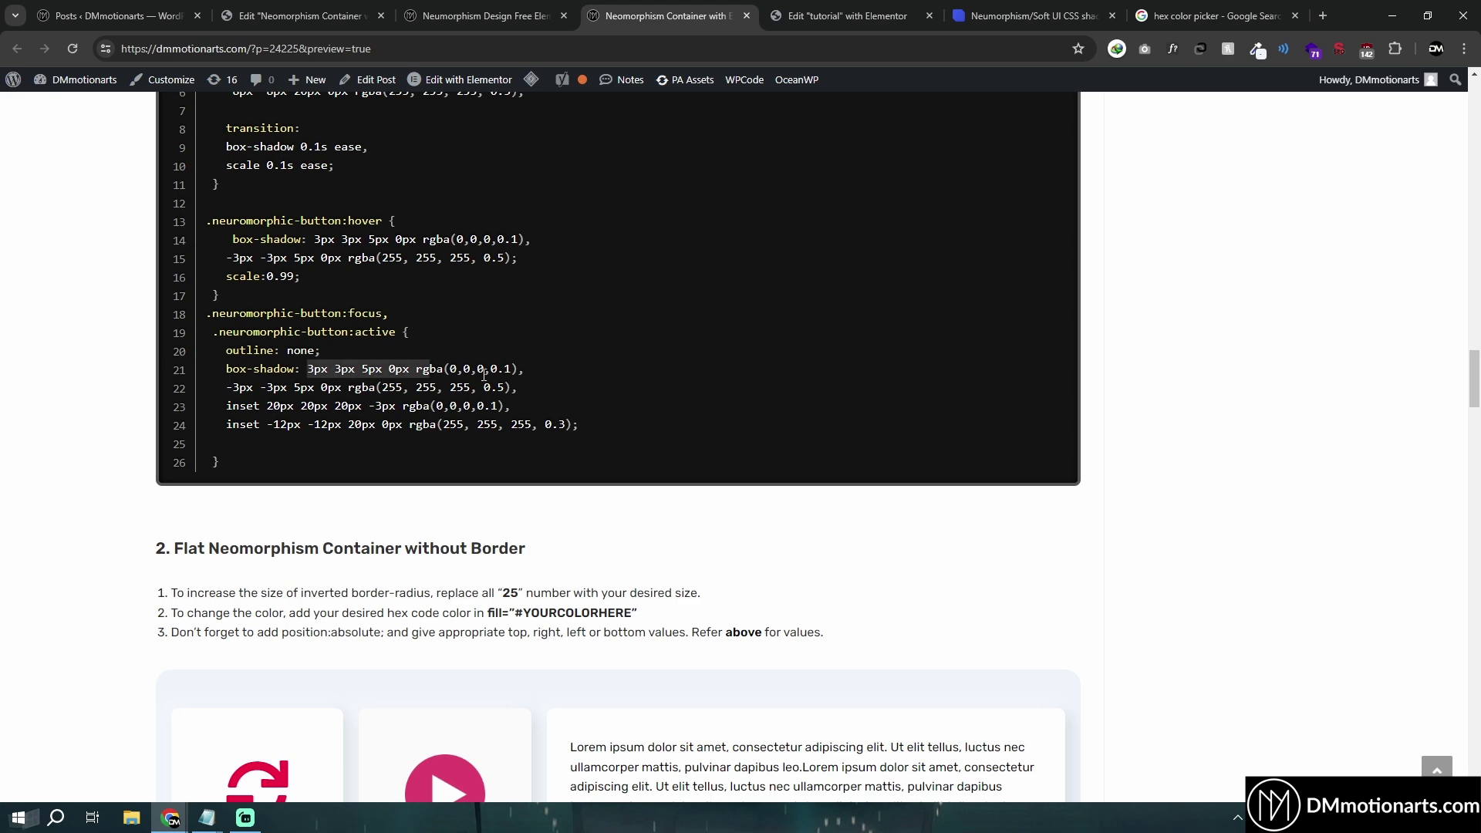
pyautogui.scroll(-9, 559, 378)
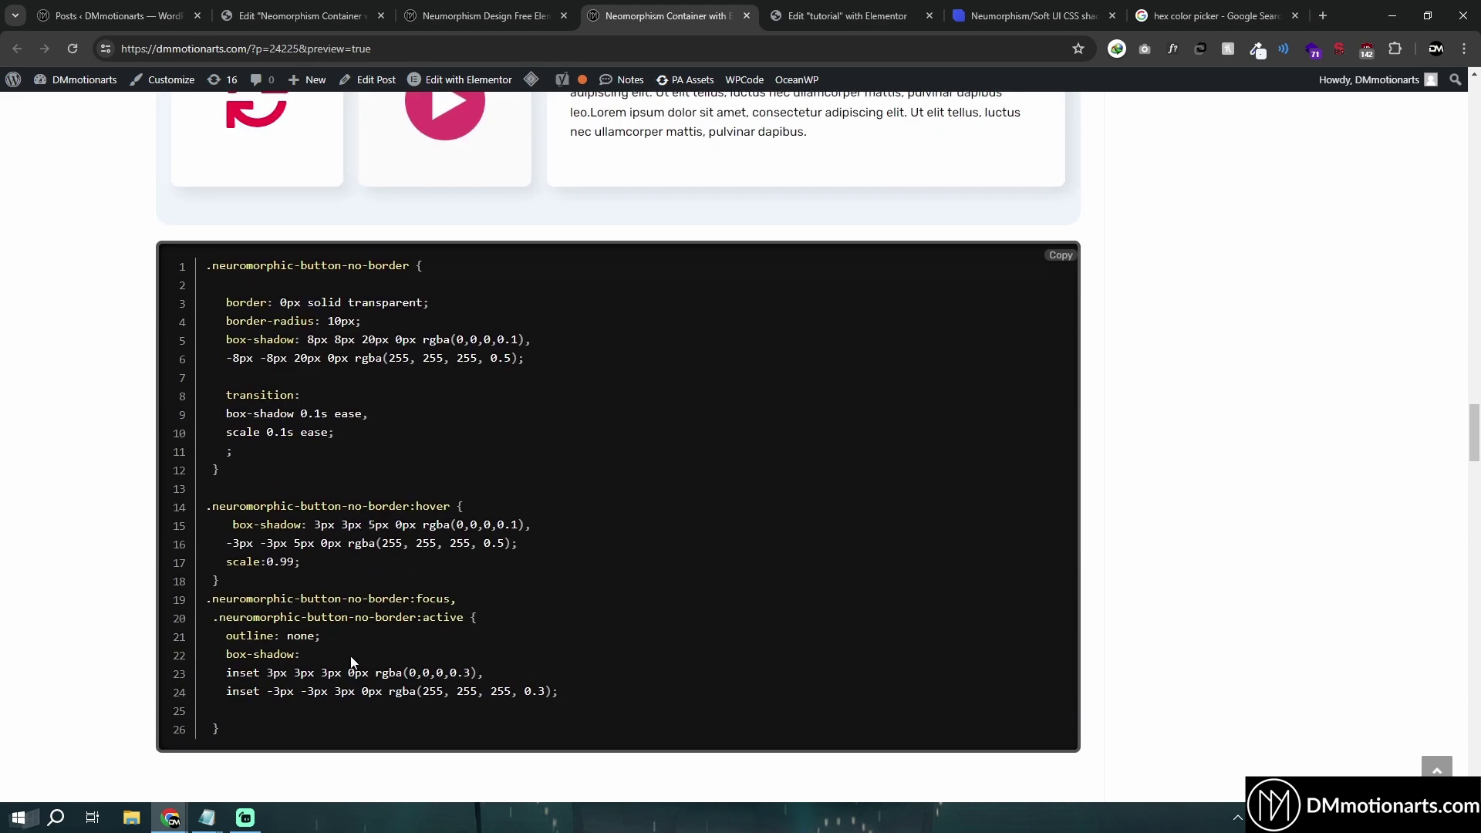
# Step: Check the borderless refresh tile's pressed effect again and review the code block beneath it
pyautogui.scroll(5, 199, 609)
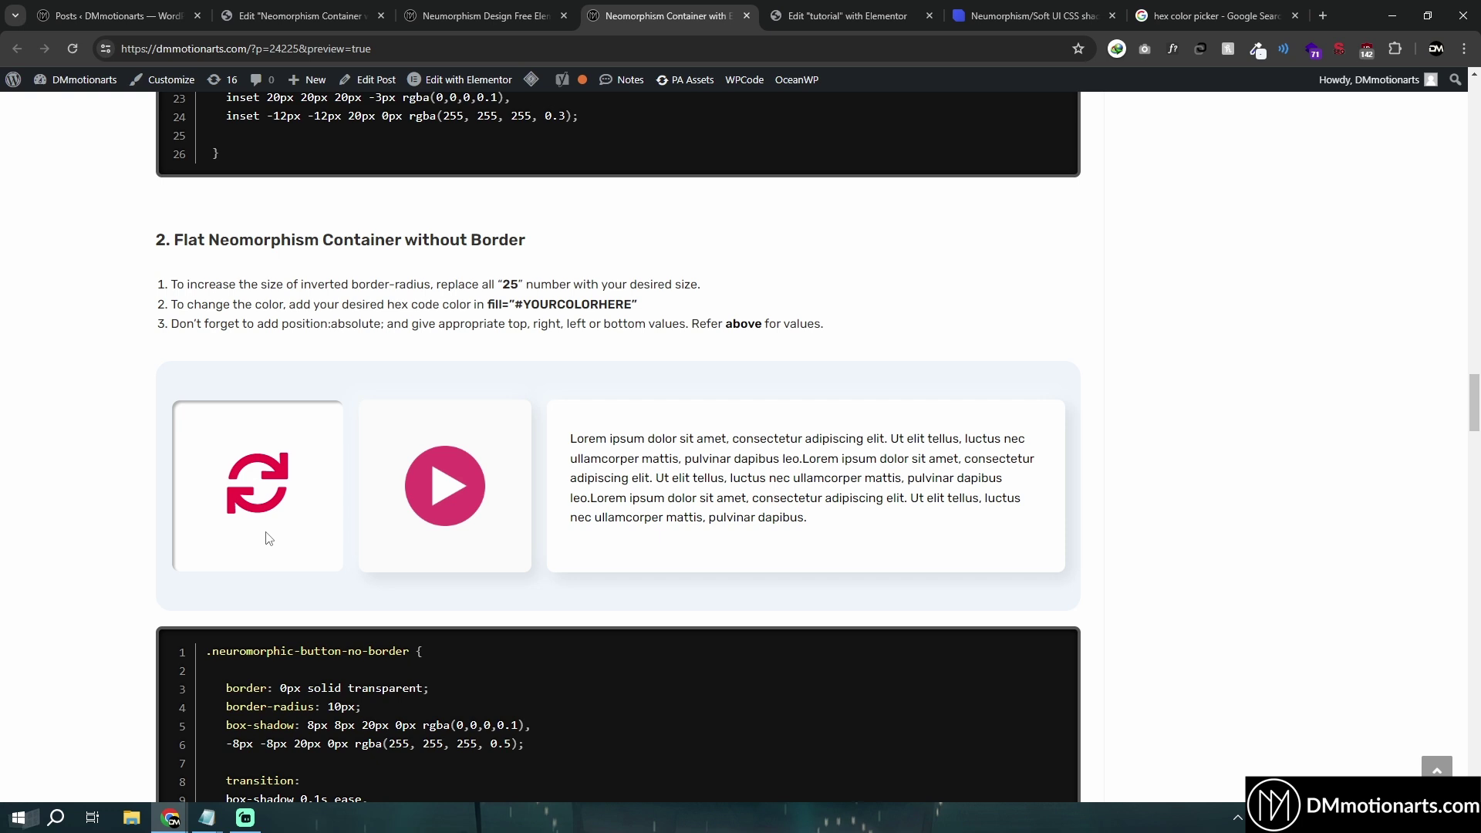
pyautogui.click(300, 544)
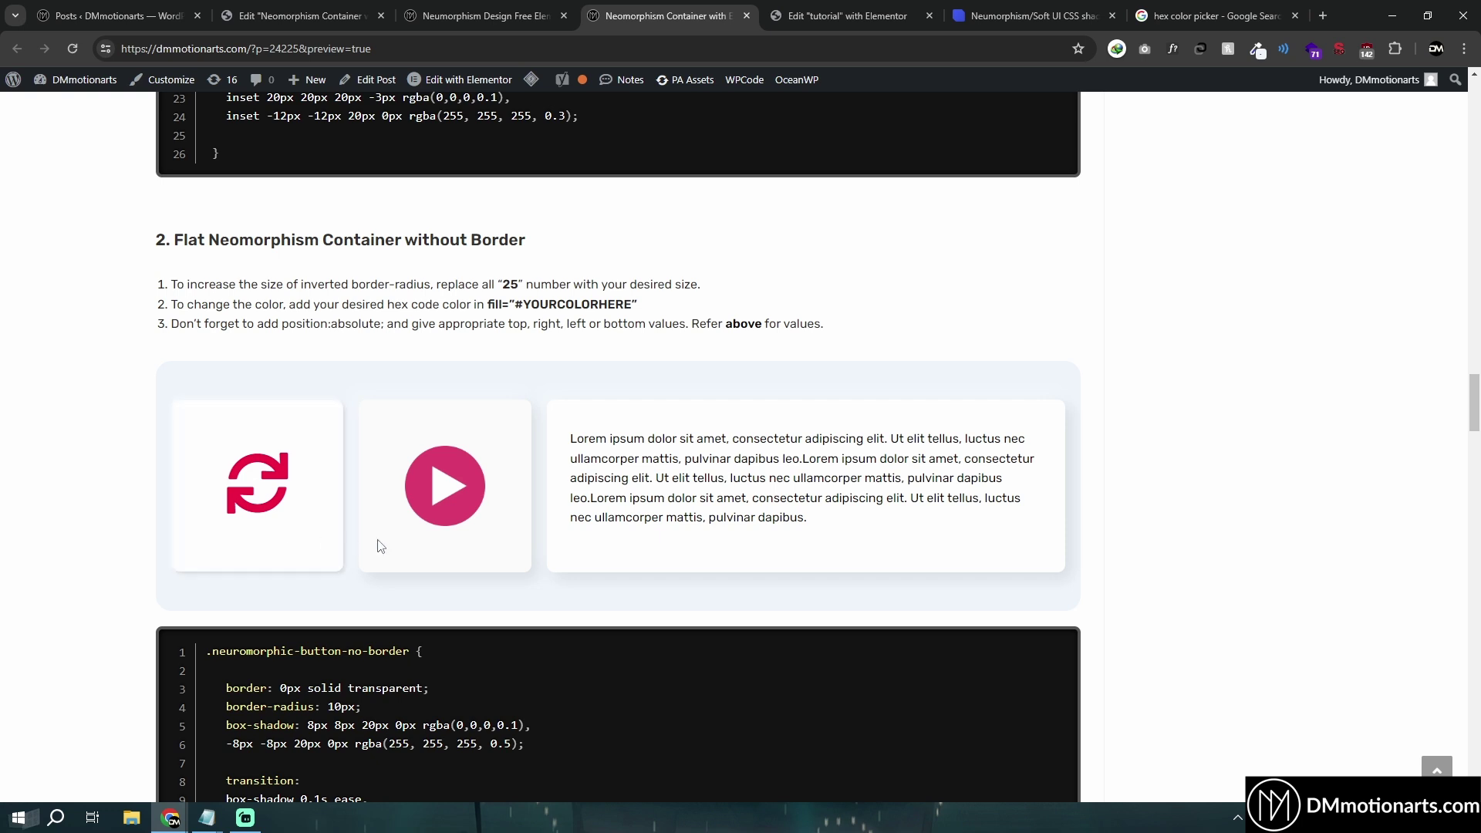
pyautogui.click(299, 540)
pyautogui.click(429, 491)
pyautogui.click(300, 540)
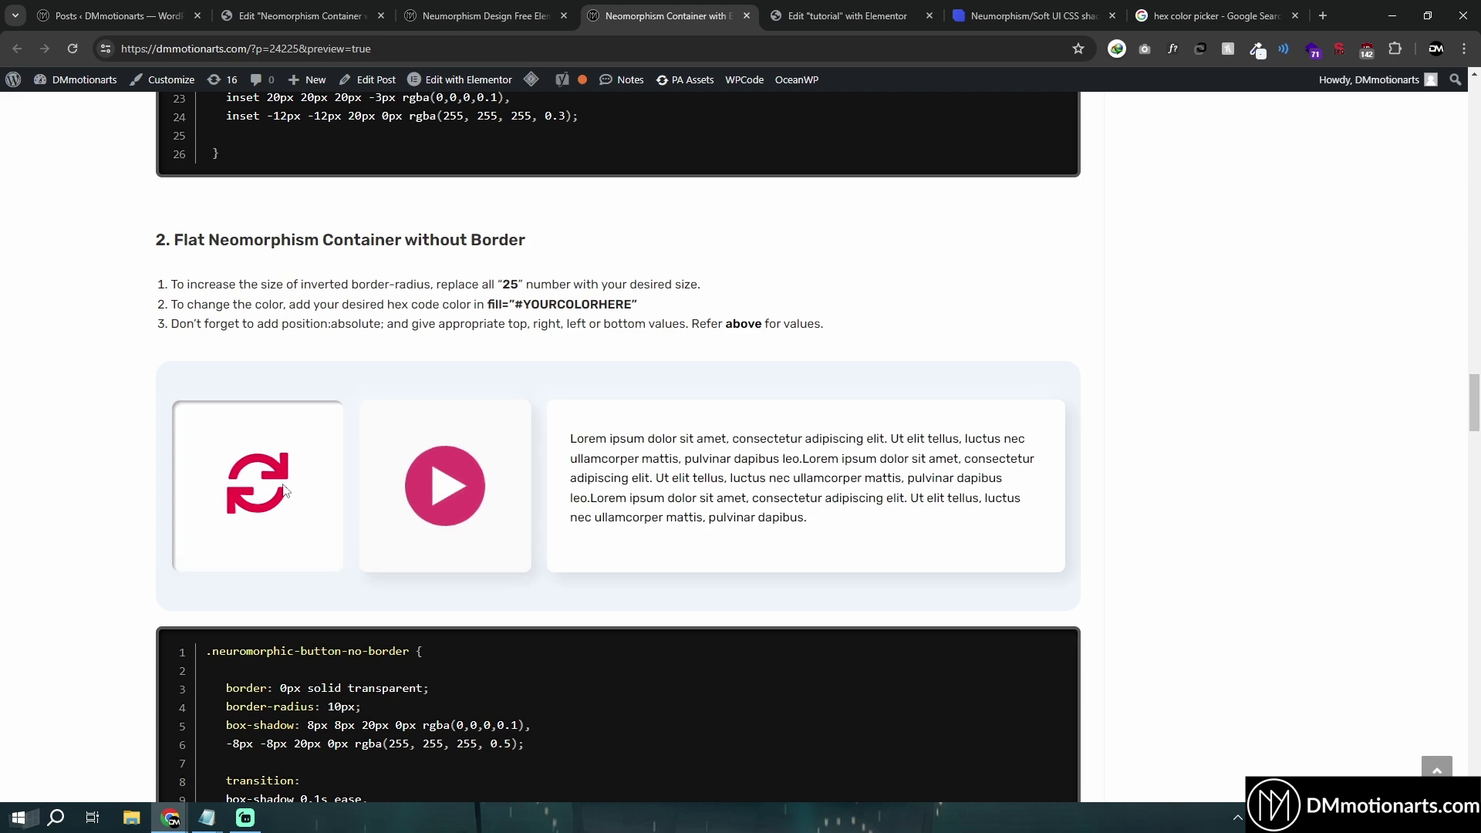
pyautogui.scroll(-9, 332, 594)
pyautogui.scroll(3, 332, 598)
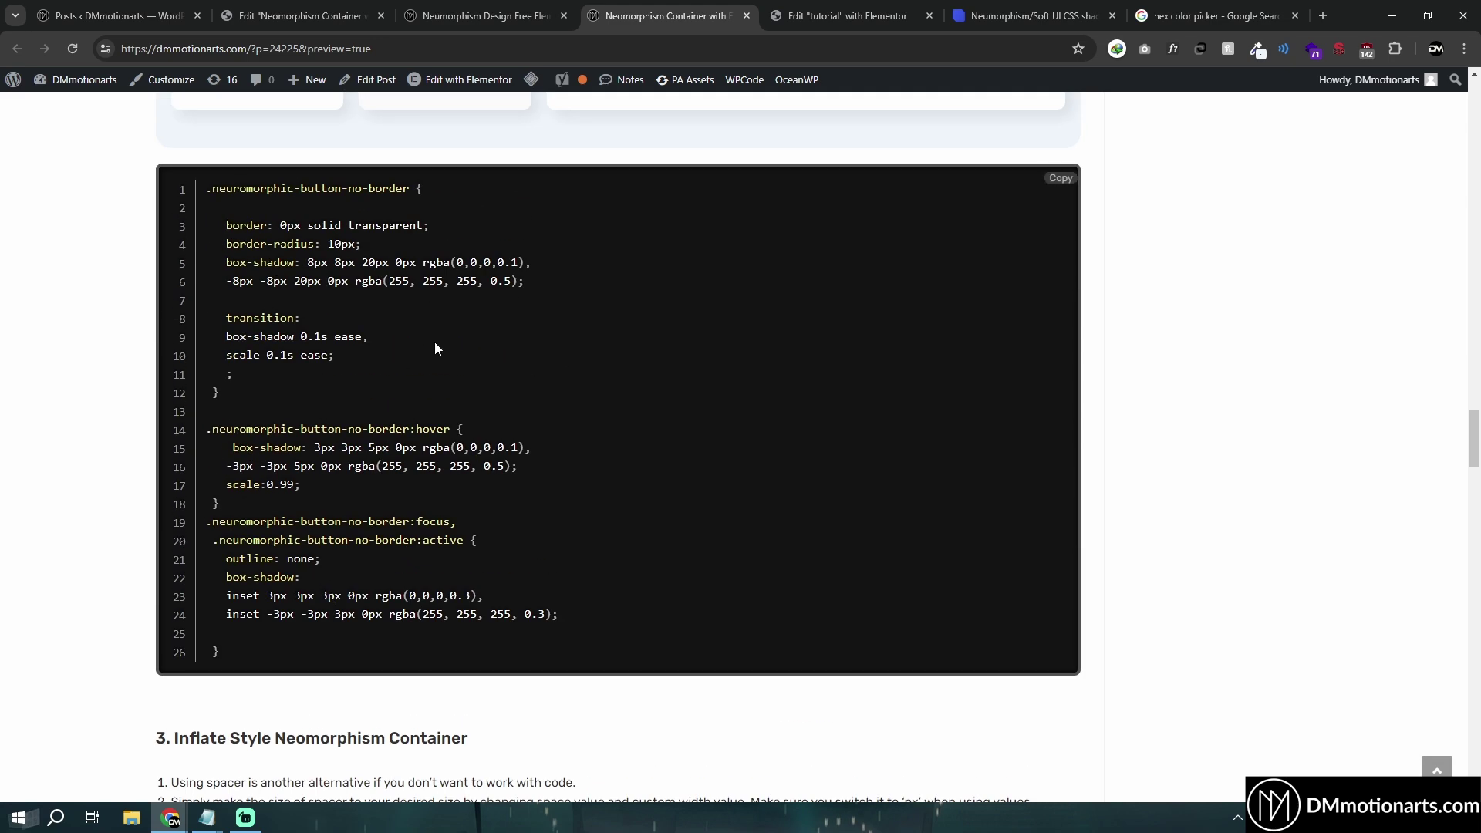
pyautogui.scroll(4, 423, 345)
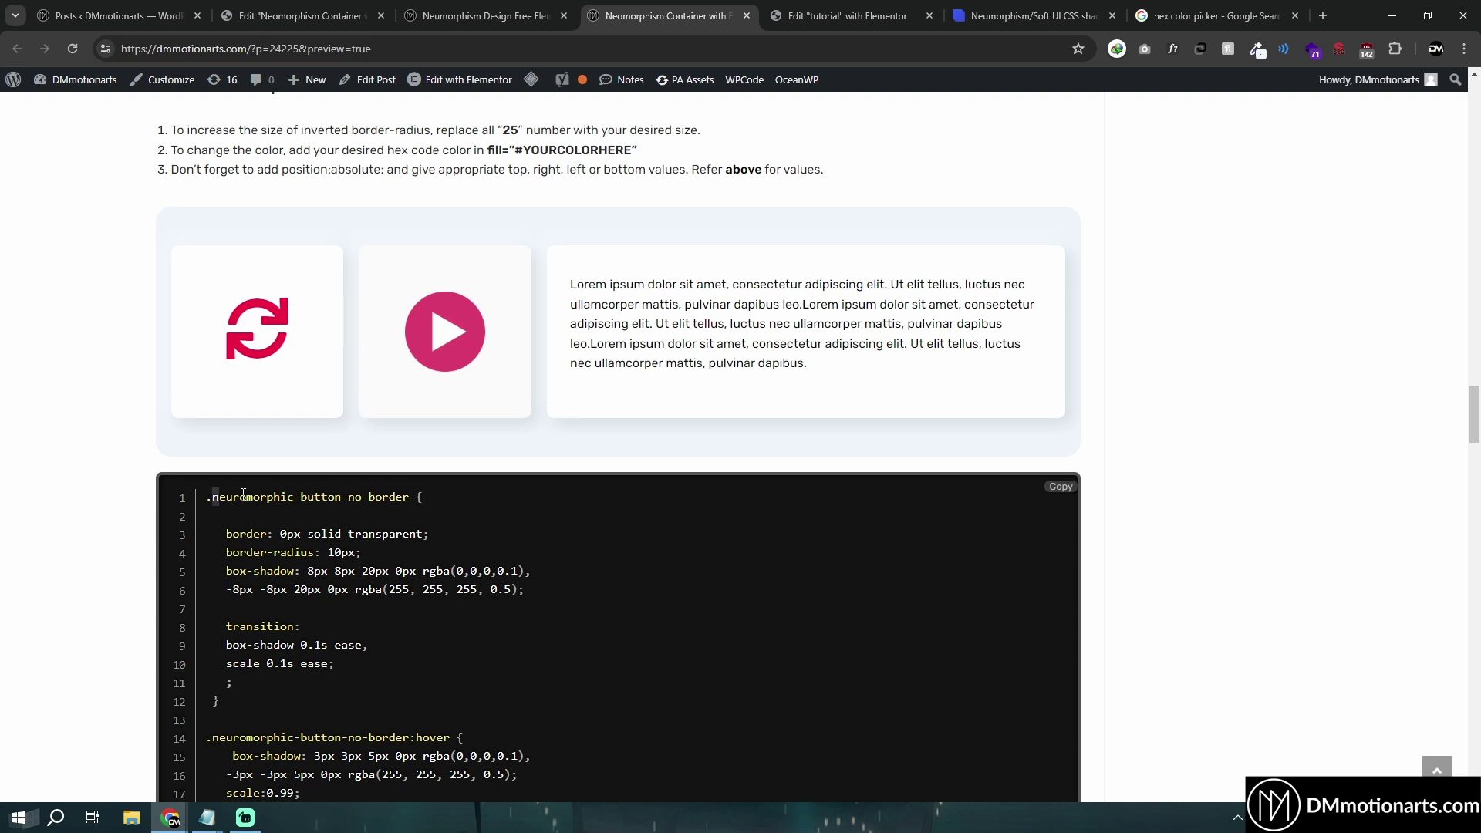
# Step: Copy the neuromorphic-button-no-border class name from the post and set it as the tutorial container's CSS class
pyautogui.moveTo(212, 496); pyautogui.dragTo(419, 497)
pyautogui.rightClick(399, 497)
pyautogui.click(416, 513)
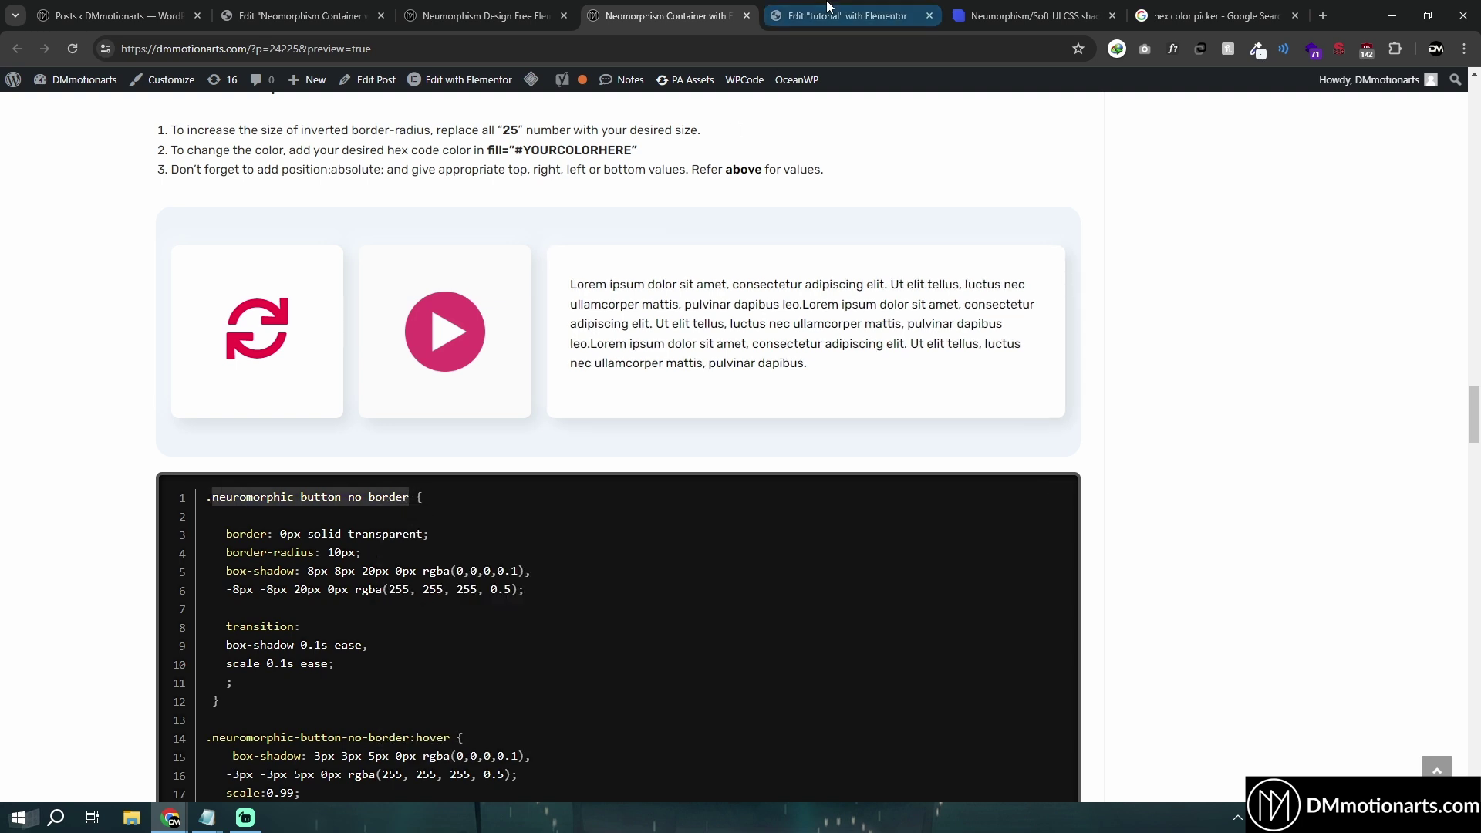
pyautogui.click(849, 15)
pyautogui.click(5, 439)
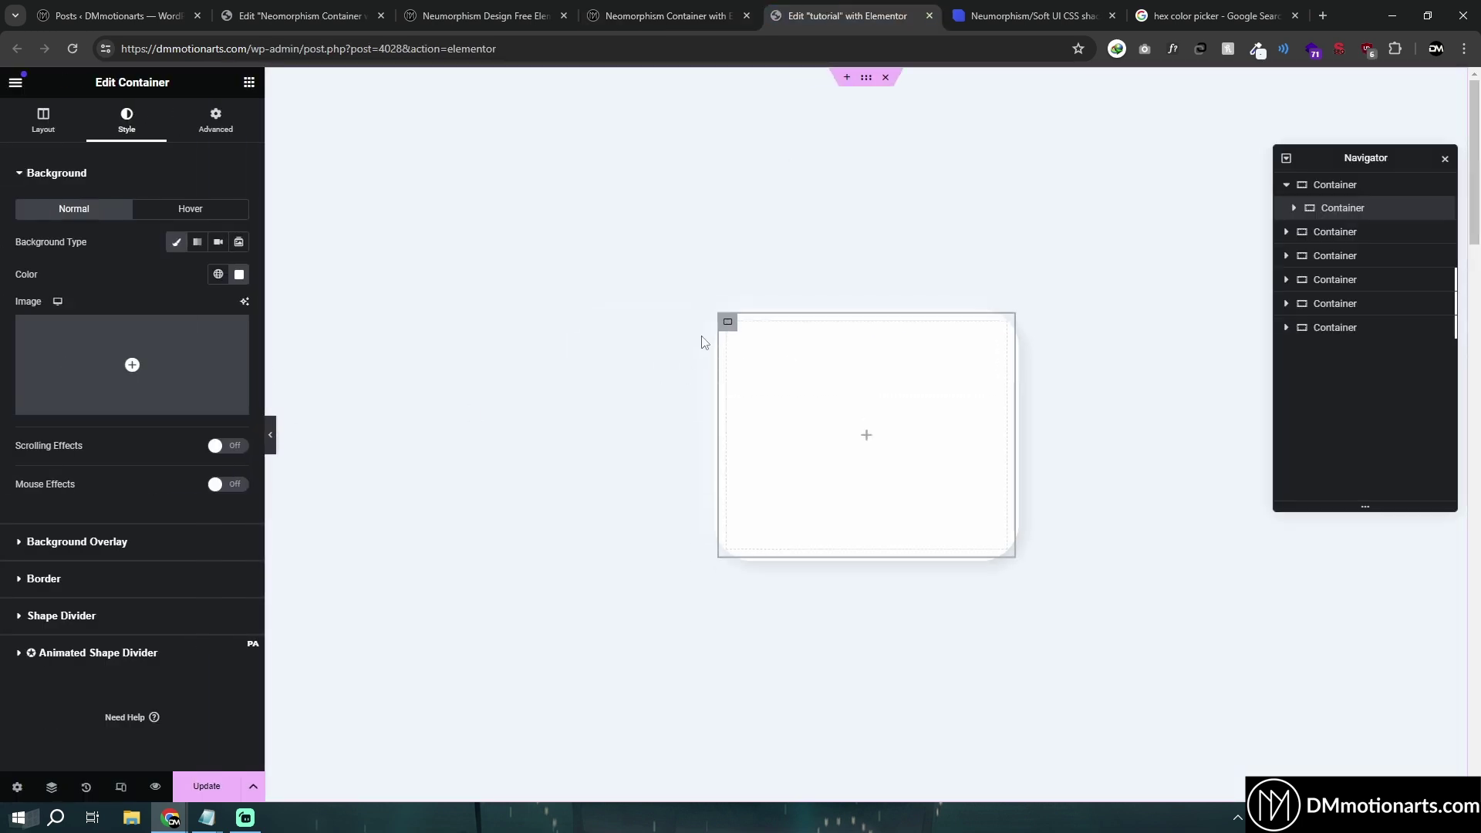
pyautogui.click(216, 122)
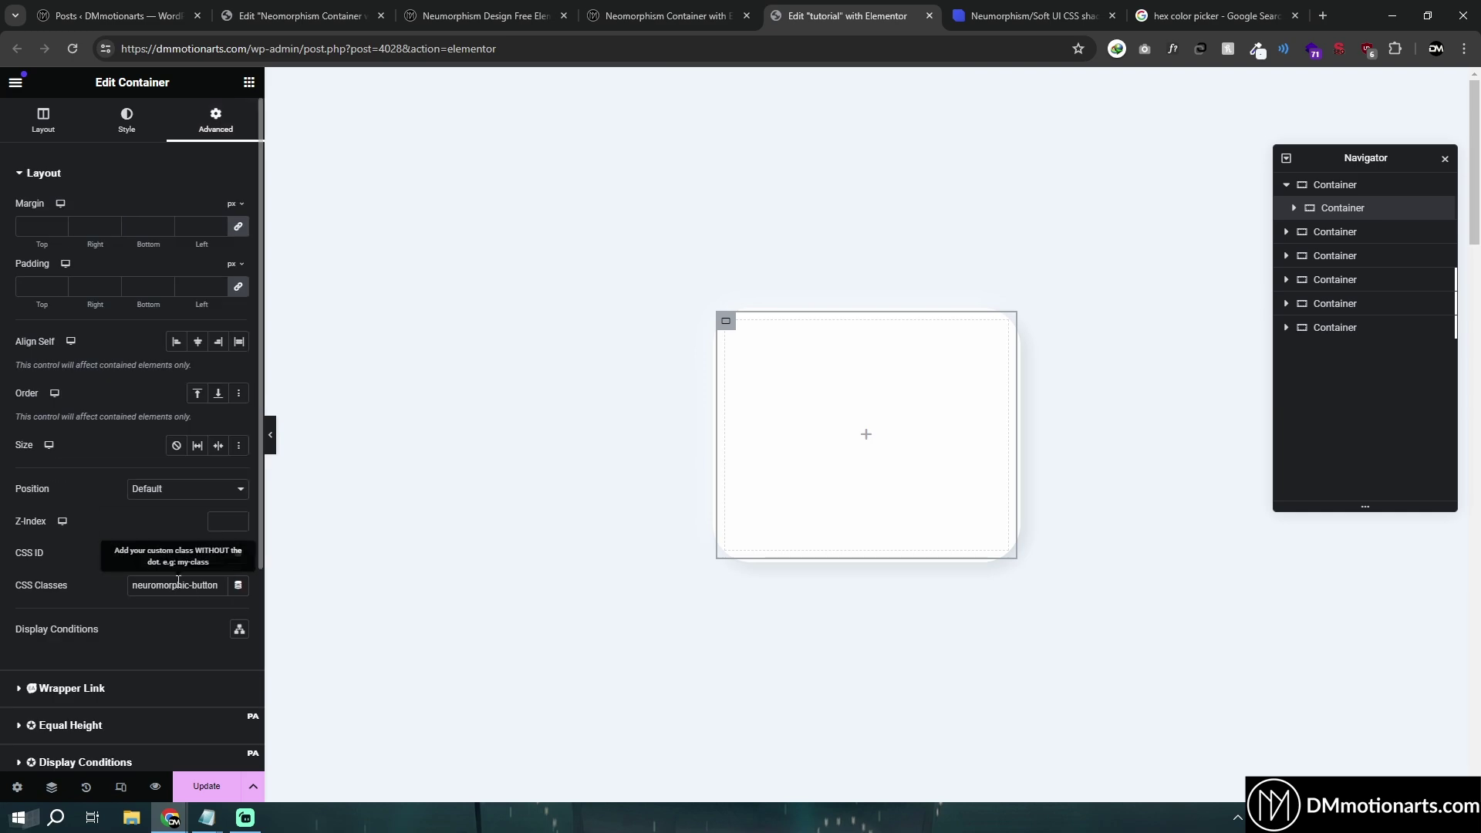
pyautogui.press('End')
pyautogui.write('-r')
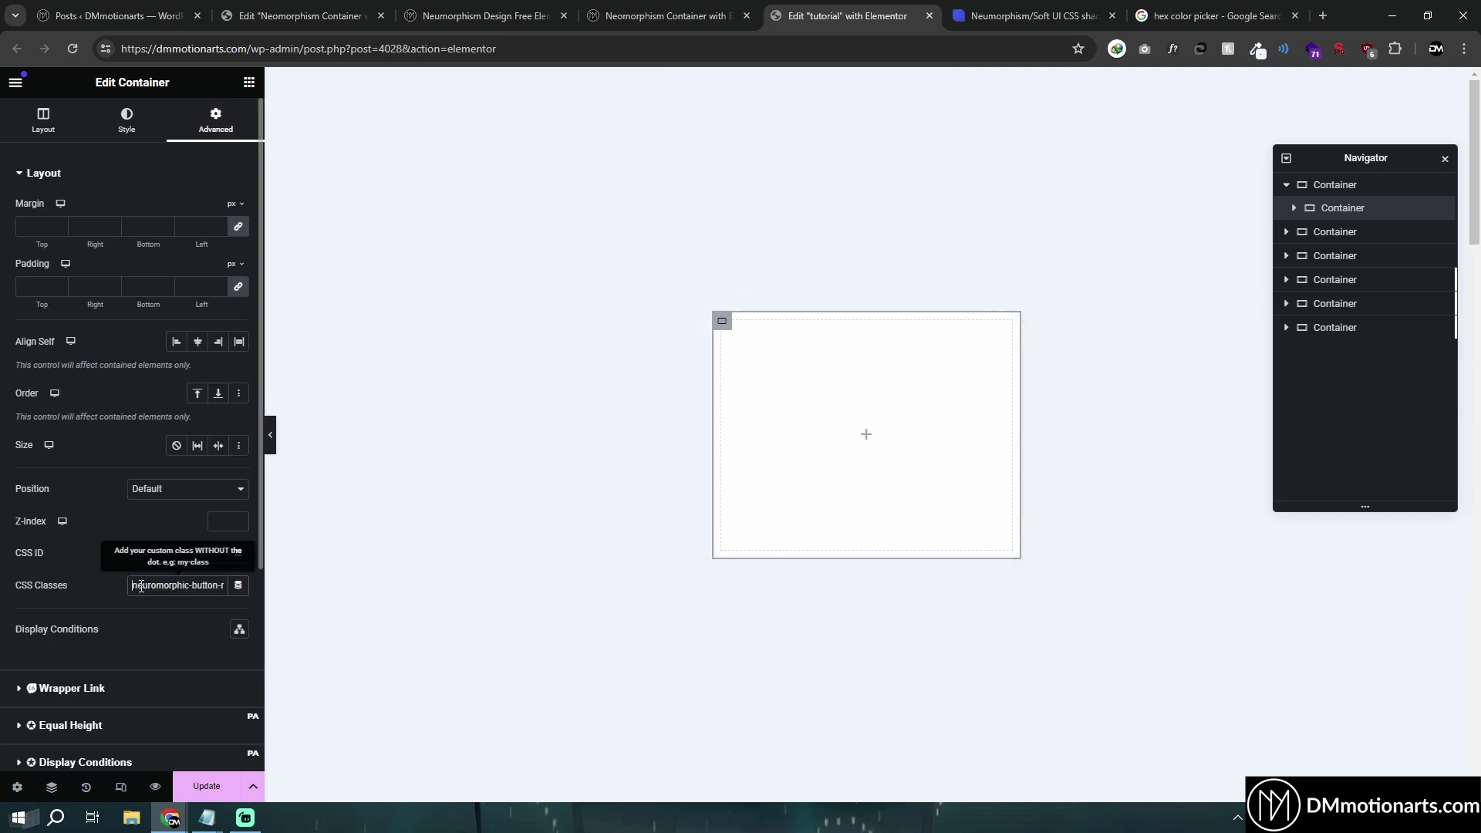
# Step: Replace the container's custom CSS with the post's .neuromorphic-button-no-border code and view the container with the editing panel hidden
pyautogui.click(711, 8)
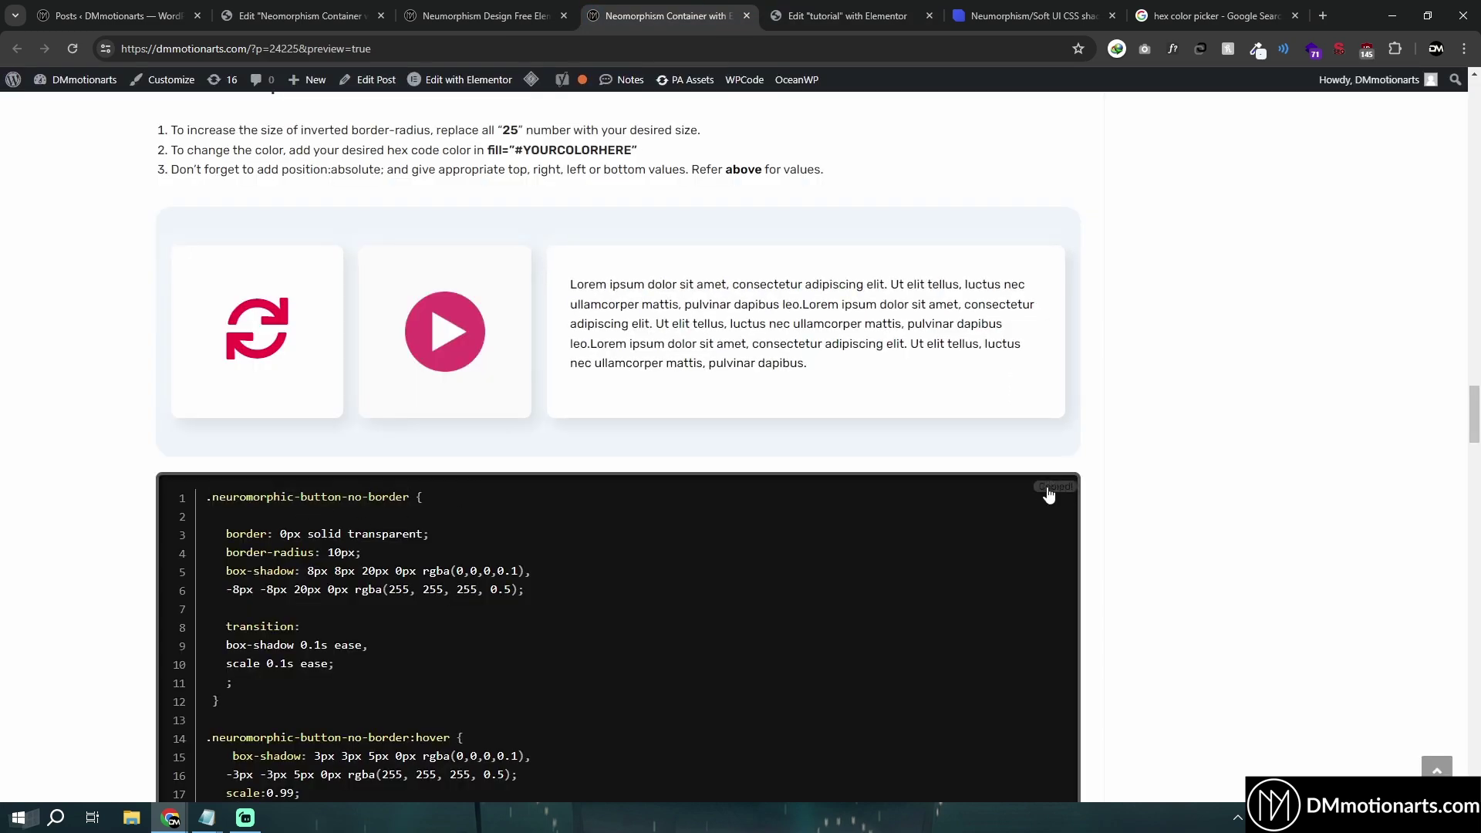
pyautogui.click(847, 16)
pyautogui.scroll(-1, 107, 648)
pyautogui.scroll(-3, 107, 648)
pyautogui.click(107, 648)
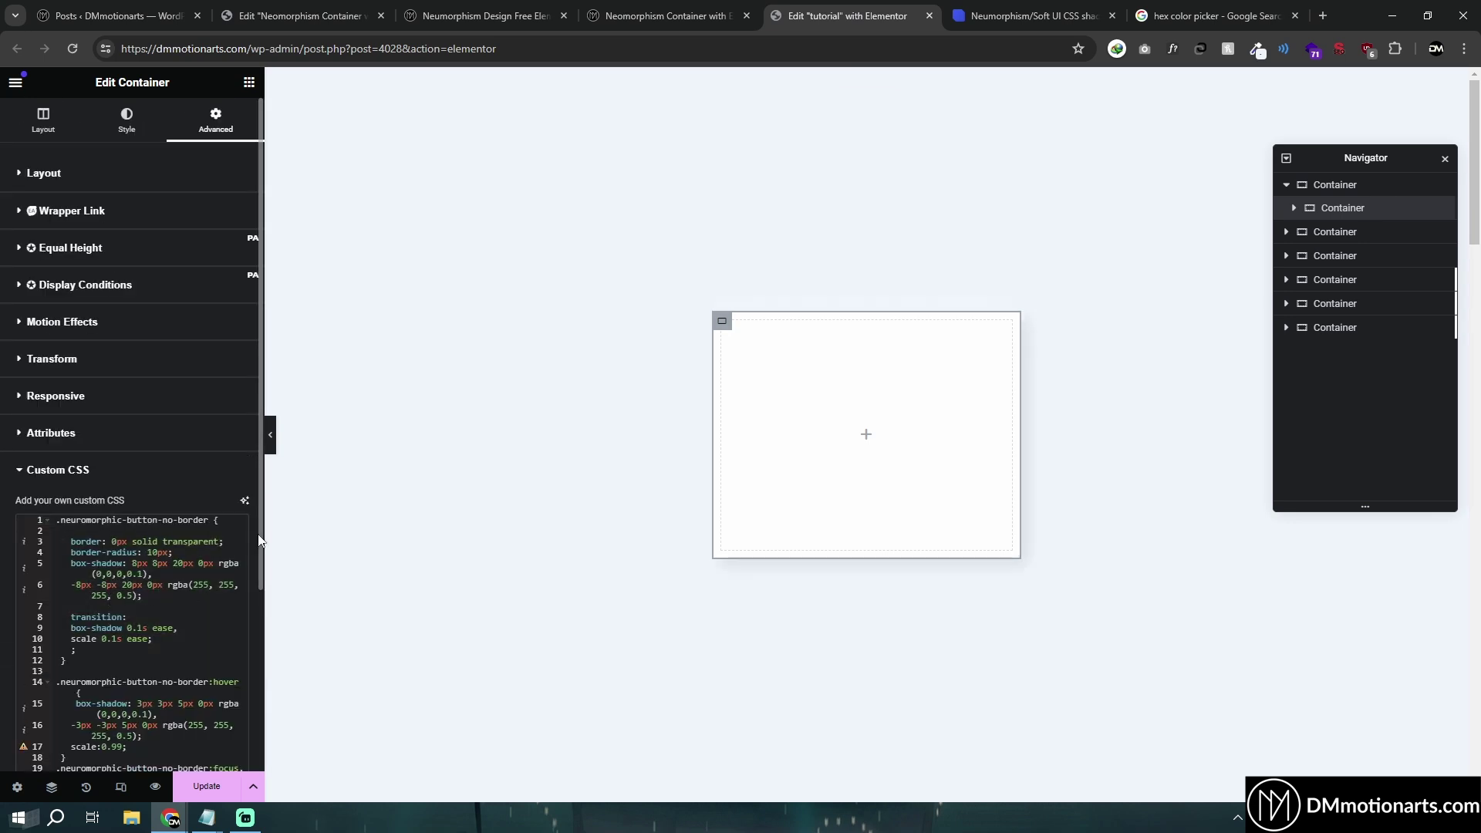
pyautogui.click(270, 434)
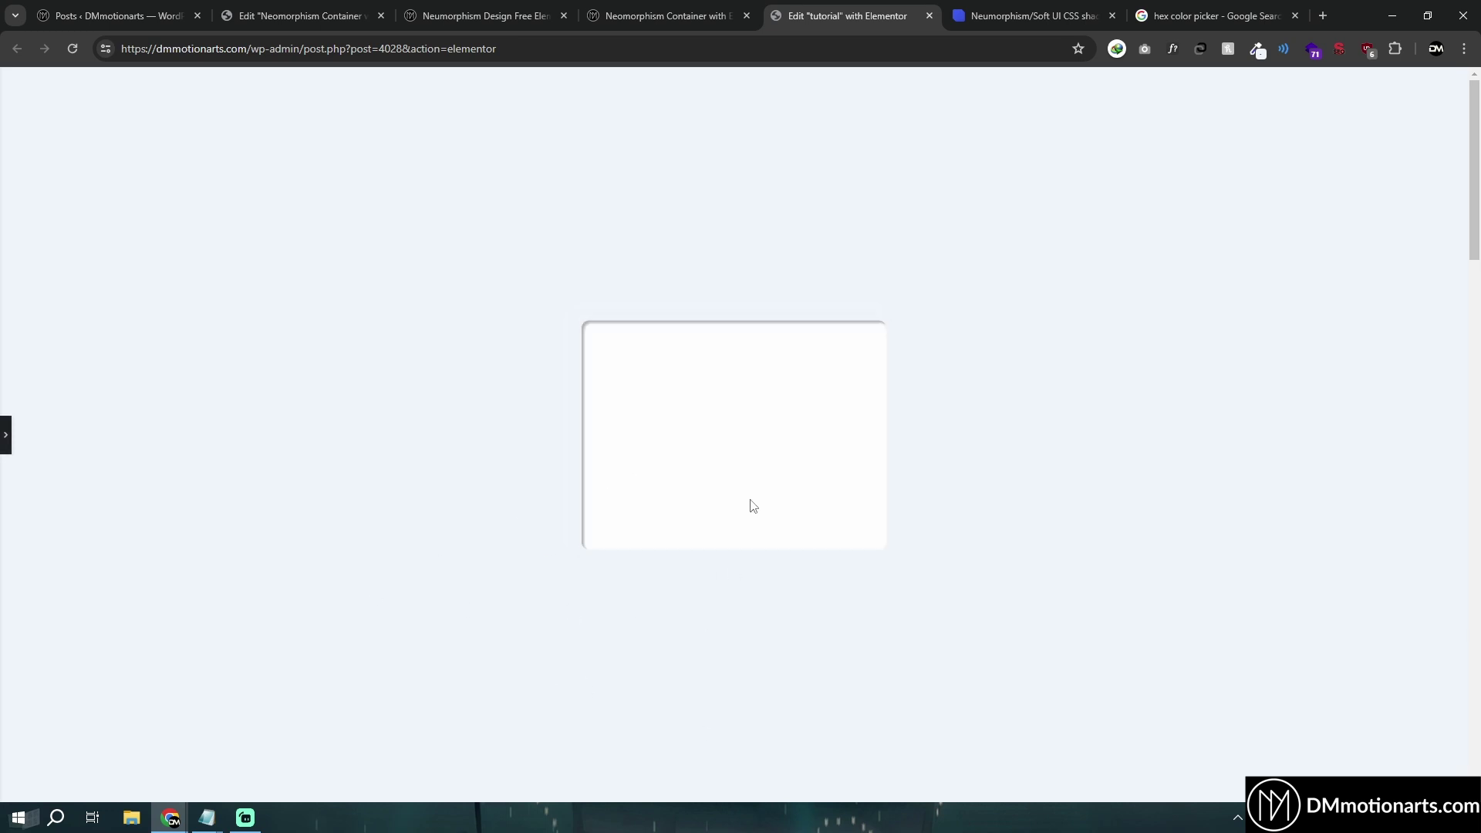
# Step: Return to the post preview and examine the Inflate Style Neomorphism Container demo and its .neuromorphic-button2 box-shadow code
pyautogui.click(677, 12)
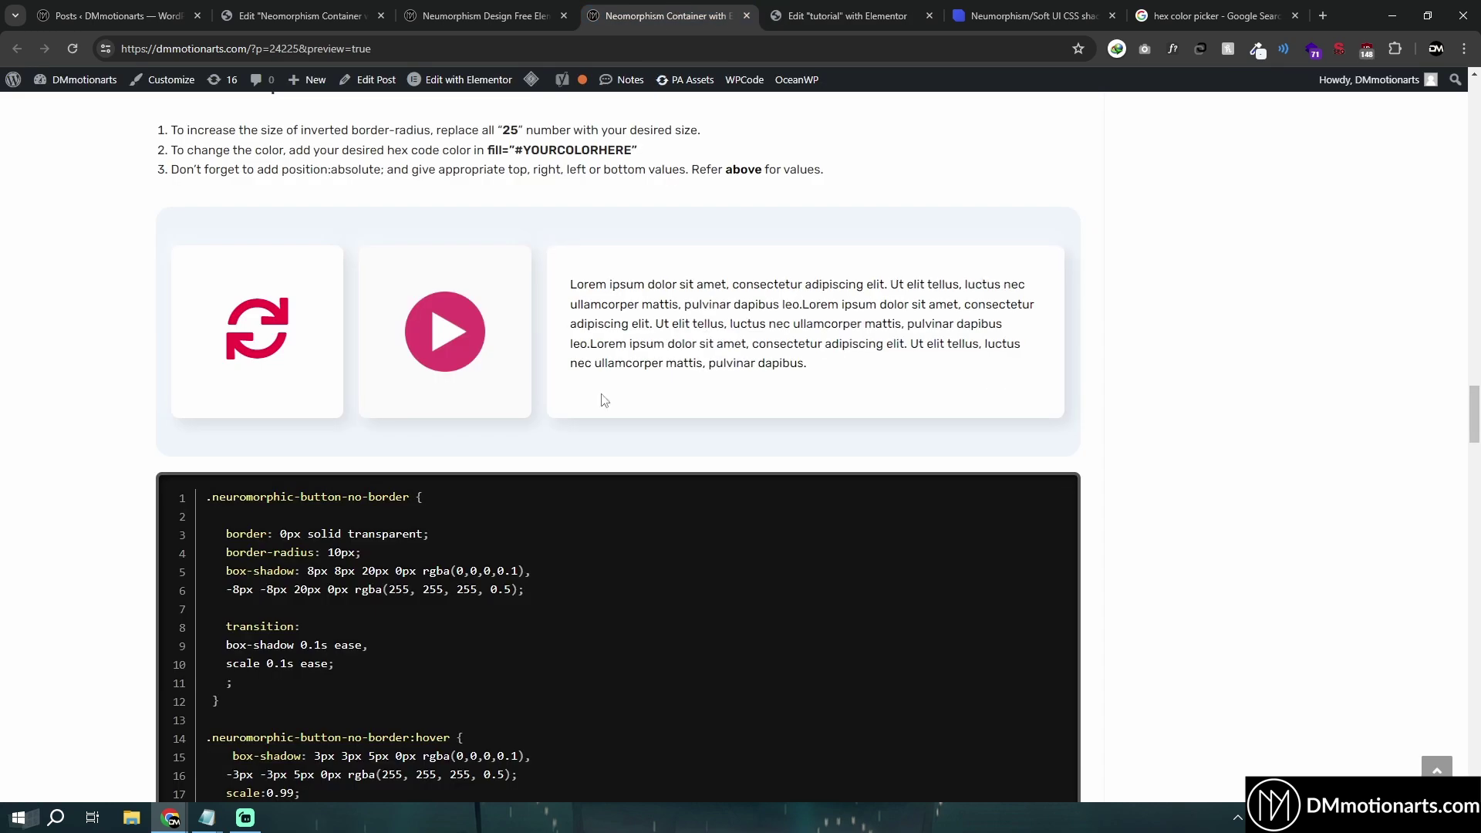
pyautogui.scroll(-10, 578, 452)
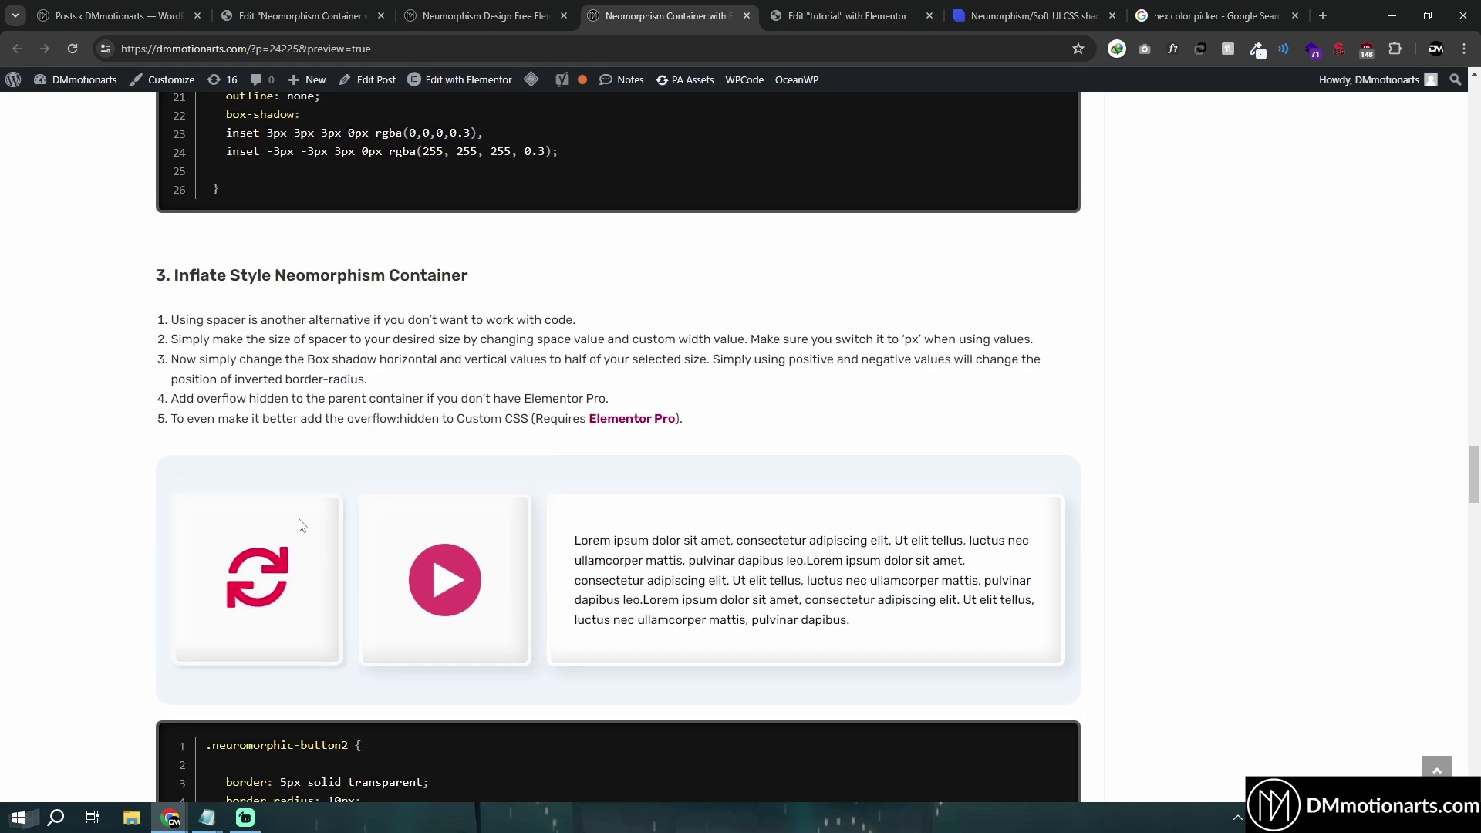
pyautogui.scroll(-3, 367, 463)
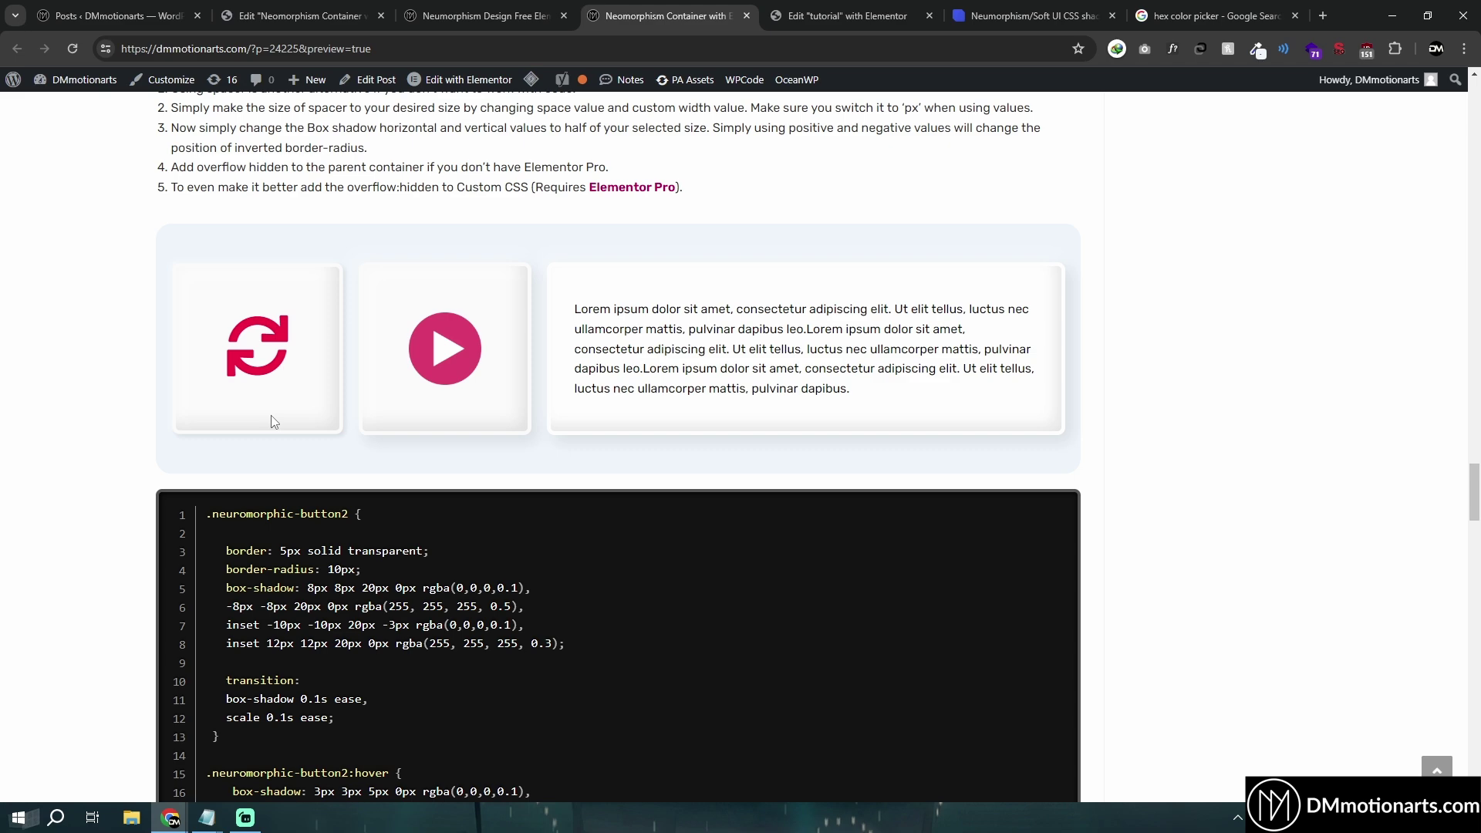
pyautogui.scroll(-1, 497, 553)
pyautogui.scroll(-2, 498, 553)
pyautogui.scroll(-2, 498, 553)
pyautogui.scroll(4, 497, 548)
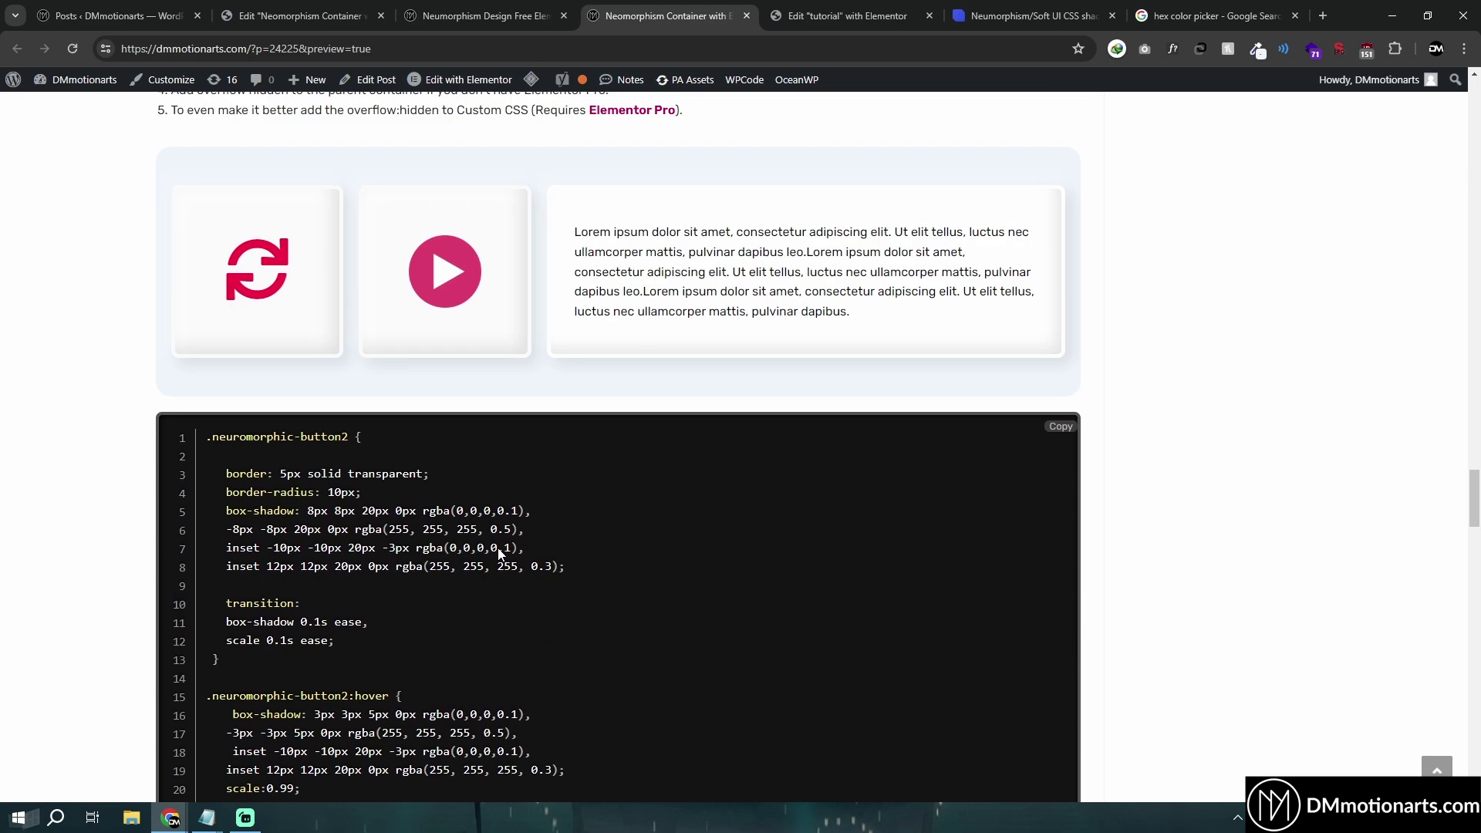
pyautogui.moveTo(394, 509); pyautogui.dragTo(525, 549)
pyautogui.click(586, 521)
pyautogui.scroll(2, 224, 553)
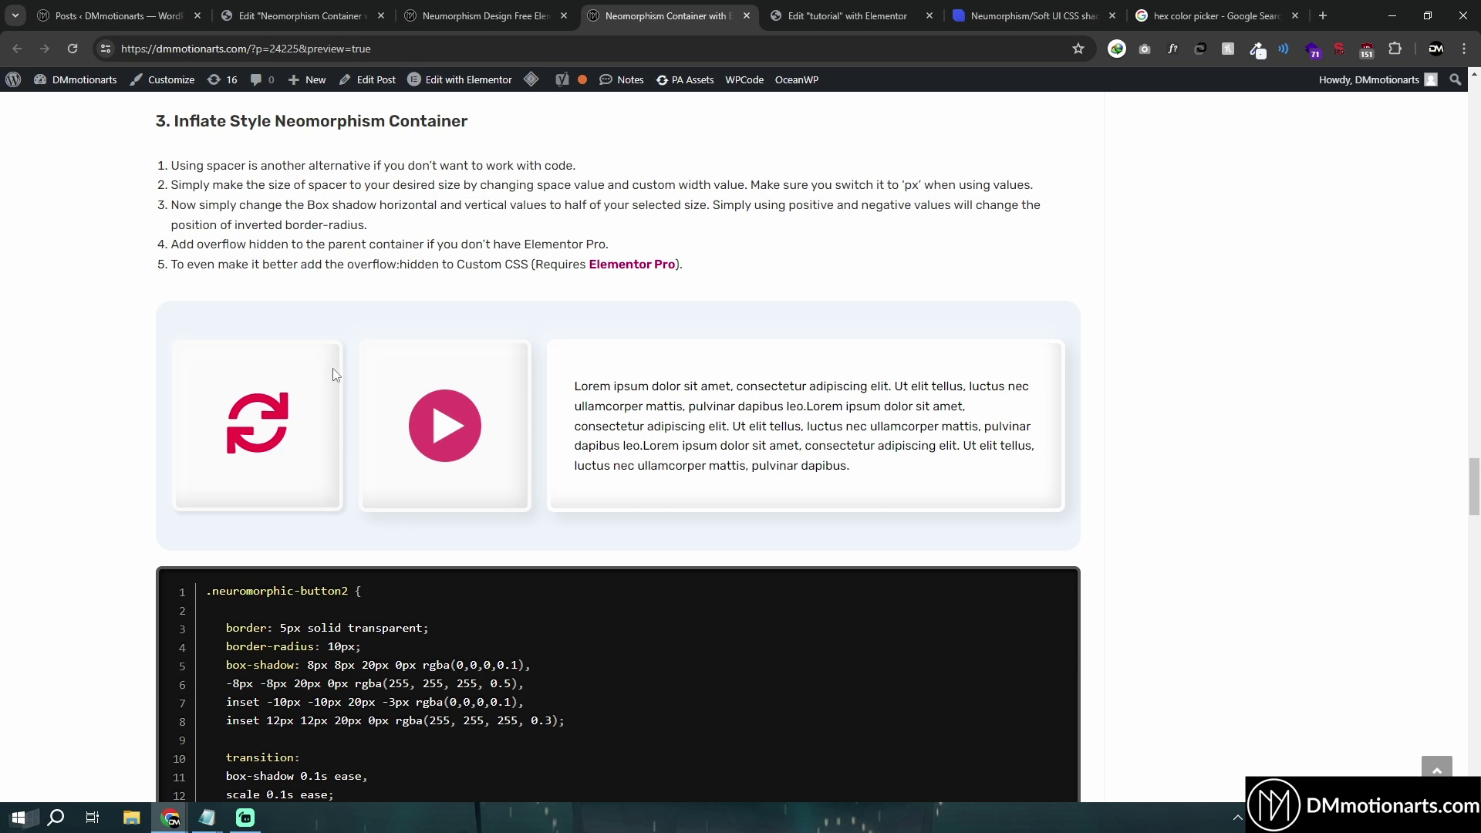
# Step: Examine the inflate-style refresh tile's pressed effect against the inset shadow lines in its default, hover and active rules
pyautogui.click(301, 435)
pyautogui.click(297, 433)
pyautogui.click(262, 440)
pyautogui.click(234, 447)
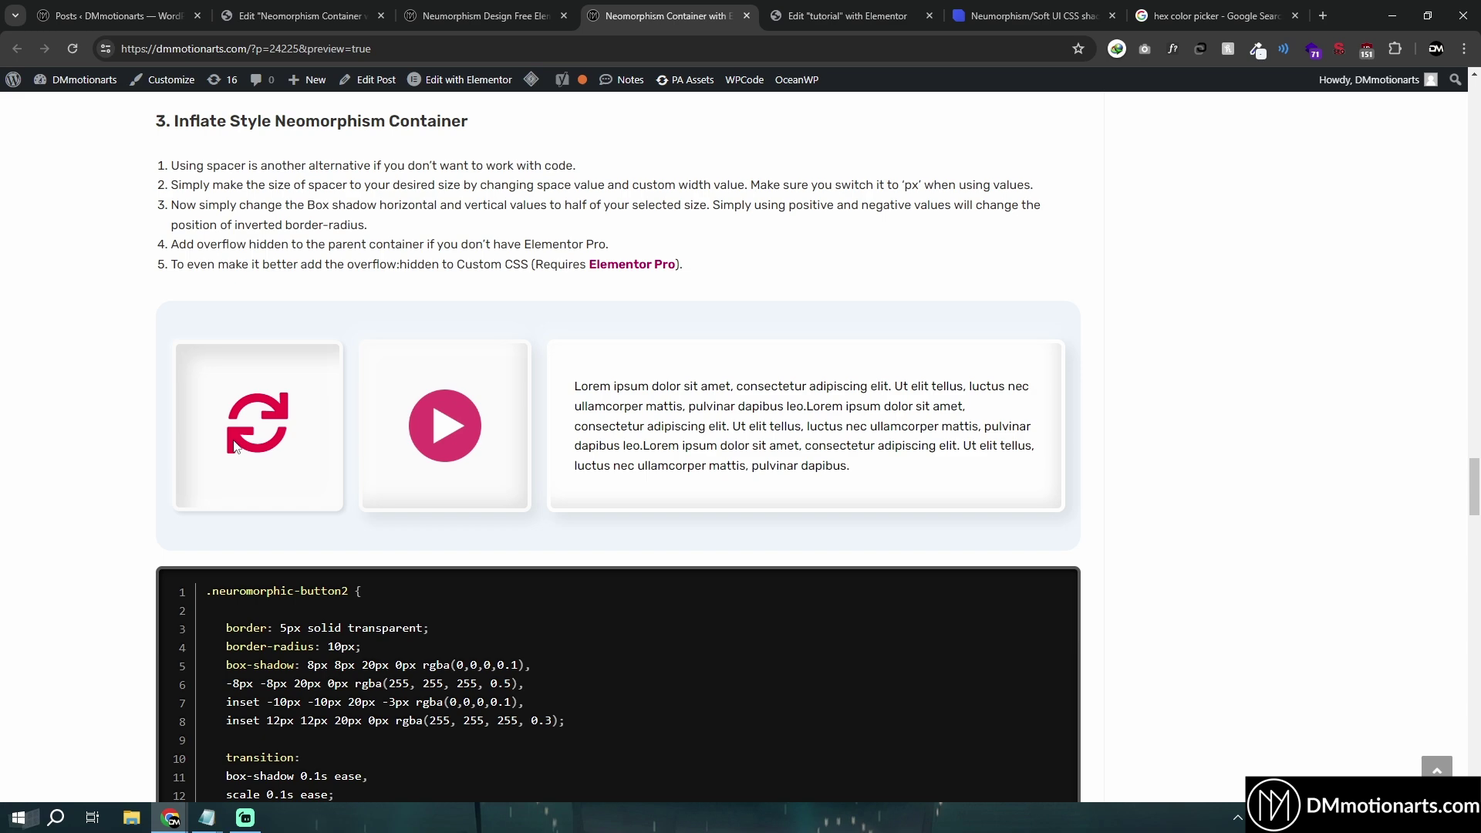
pyautogui.scroll(-2, 253, 460)
pyautogui.moveTo(223, 548); pyautogui.dragTo(595, 564)
pyautogui.click(595, 563)
pyautogui.scroll(-5, 537, 515)
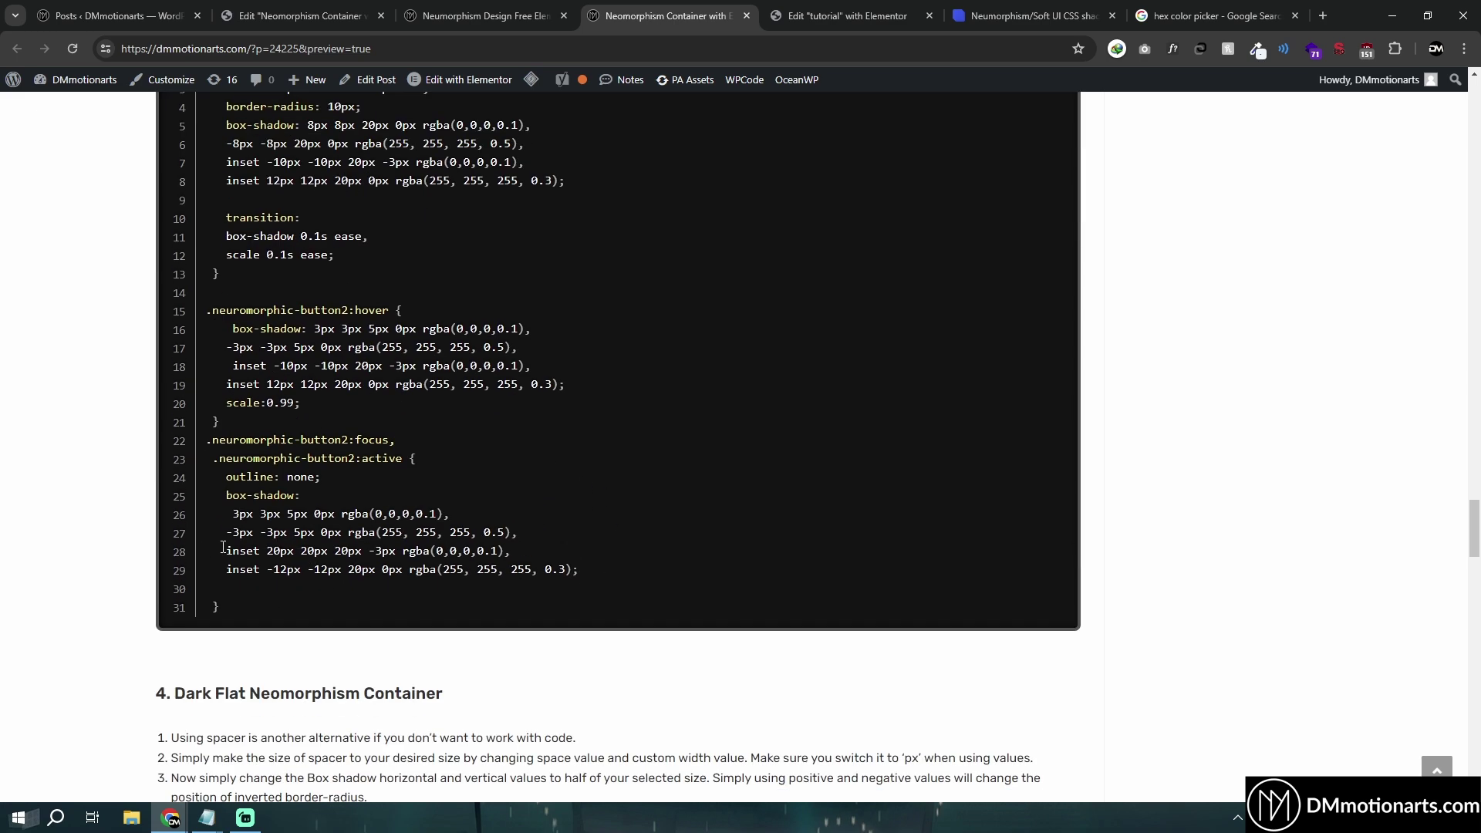
pyautogui.moveTo(222, 547); pyautogui.dragTo(626, 578)
pyautogui.moveTo(230, 366); pyautogui.dragTo(627, 388)
pyautogui.click(626, 388)
pyautogui.scroll(7, 318, 328)
pyautogui.click(311, 378)
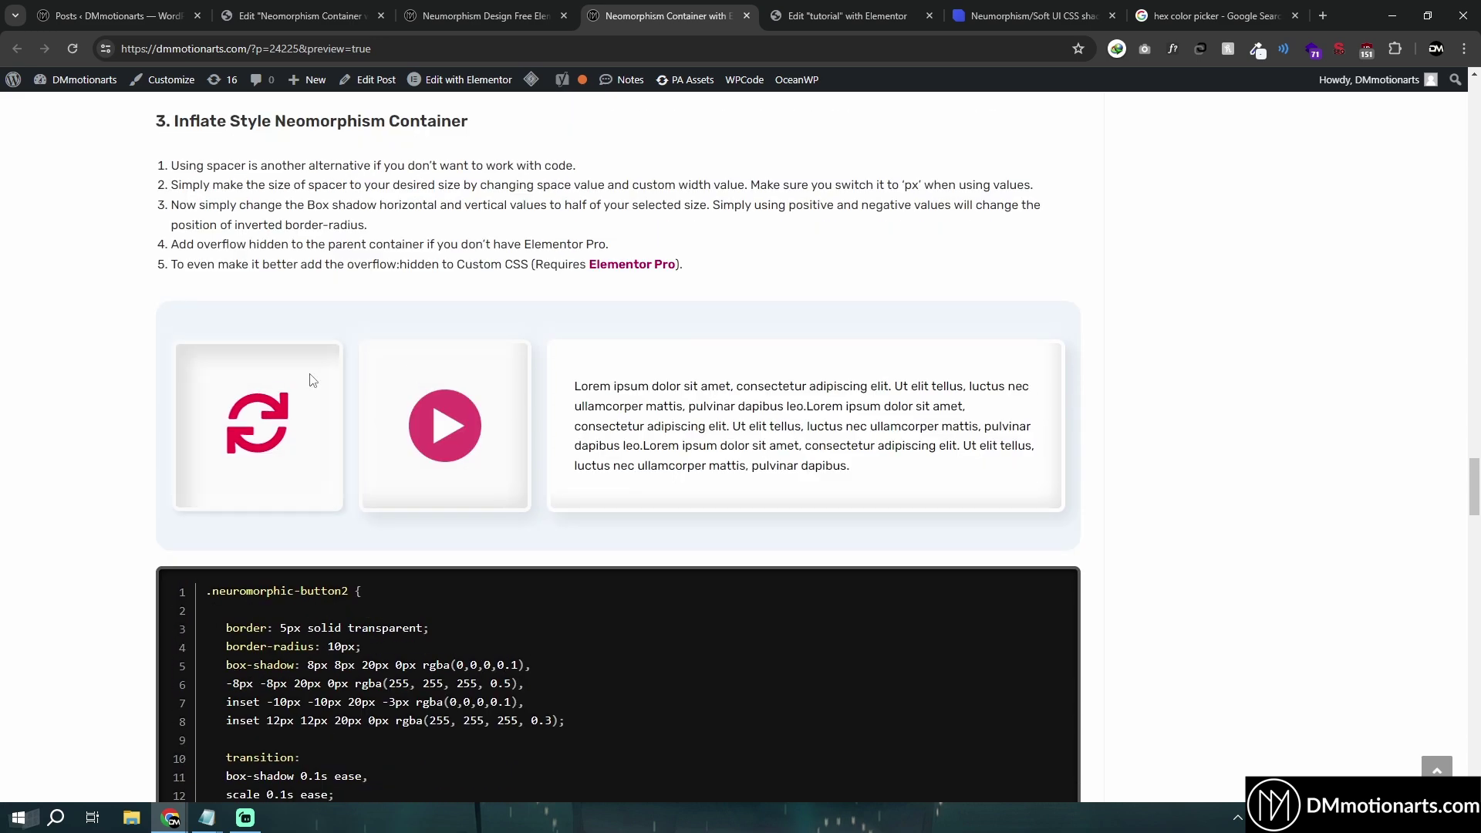
pyautogui.click(312, 379)
pyautogui.click(340, 370)
pyautogui.click(423, 368)
# Step: Copy the post's .neuromorphic-button2 code and replace the tutorial container's entire custom CSS with it
pyautogui.scroll(-5, 480, 446)
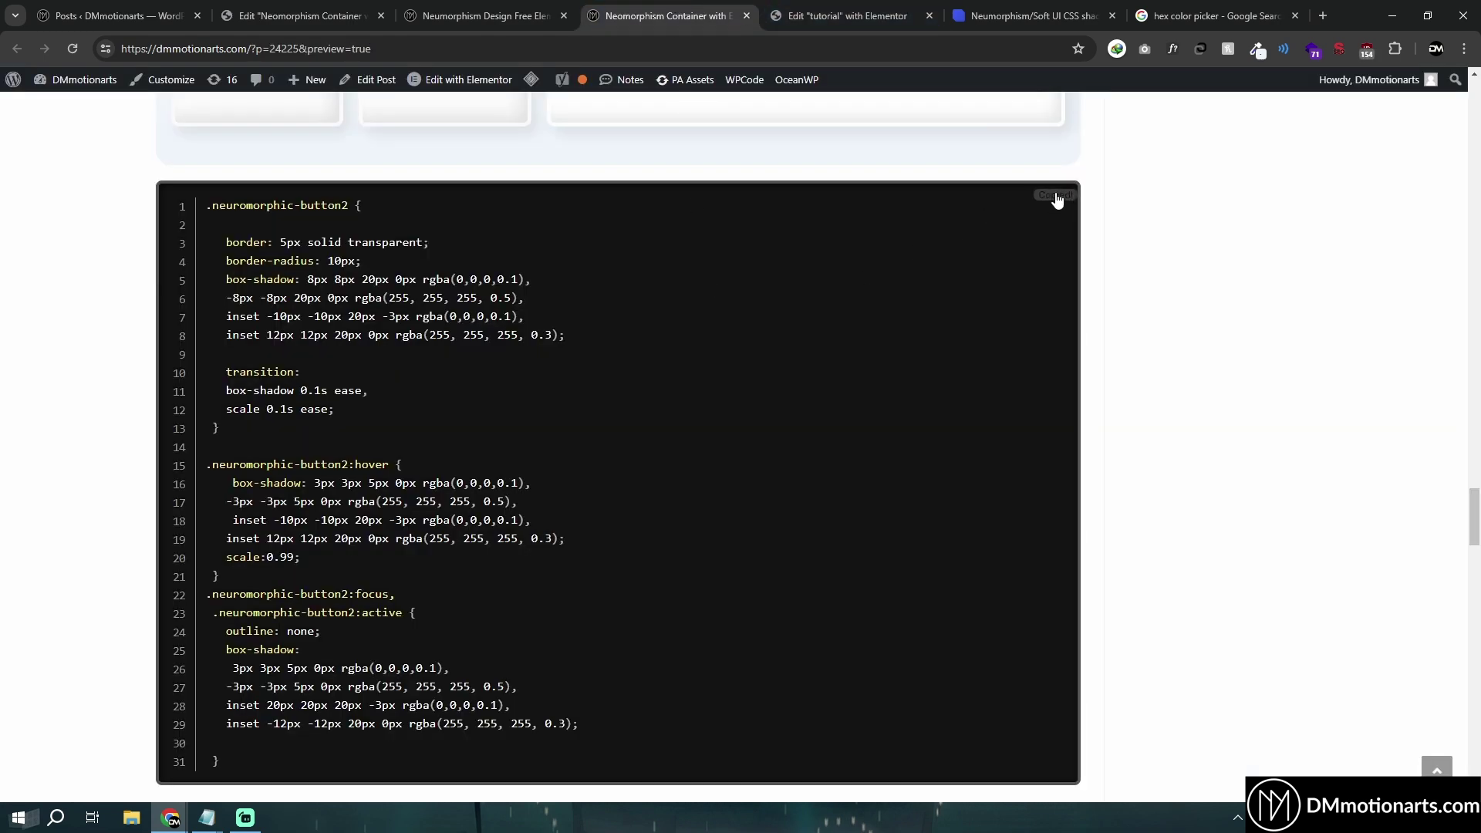
pyautogui.click(1062, 200)
pyautogui.click(847, 15)
pyautogui.click(130, 530)
pyautogui.hotkey('ctrl', 'a')
pyautogui.hotkey('ctrl', 'v')
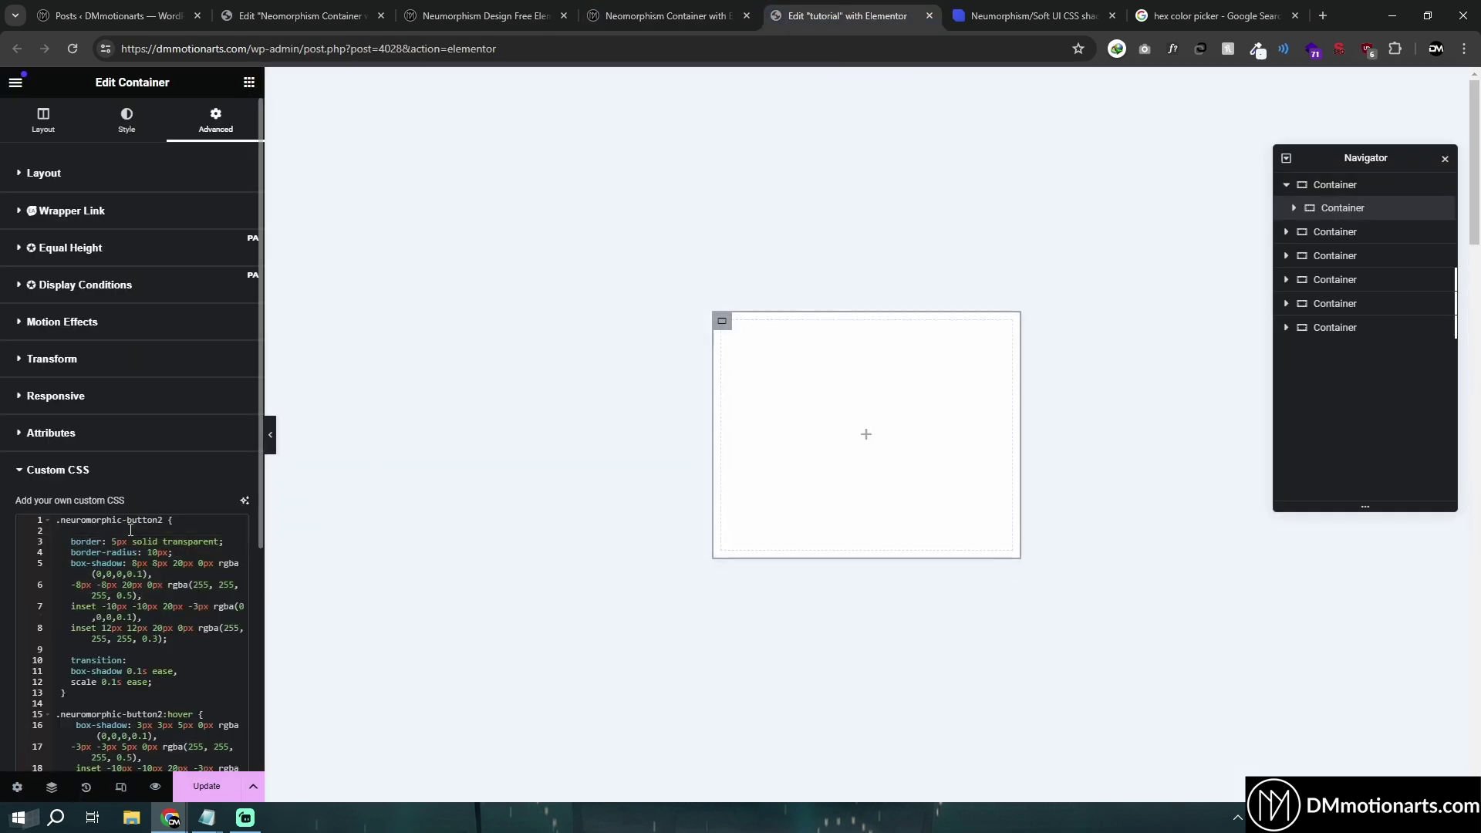
# Step: Copy the neuromorphic-button2 class name from the custom CSS into the container's CSS classes and view the container with the editing panel hidden
pyautogui.click(64, 522)
pyautogui.keyDown('shift'); pyautogui.click(163, 519); pyautogui.keyUp('shift')
pyautogui.hotkey('ctrl', 'c')
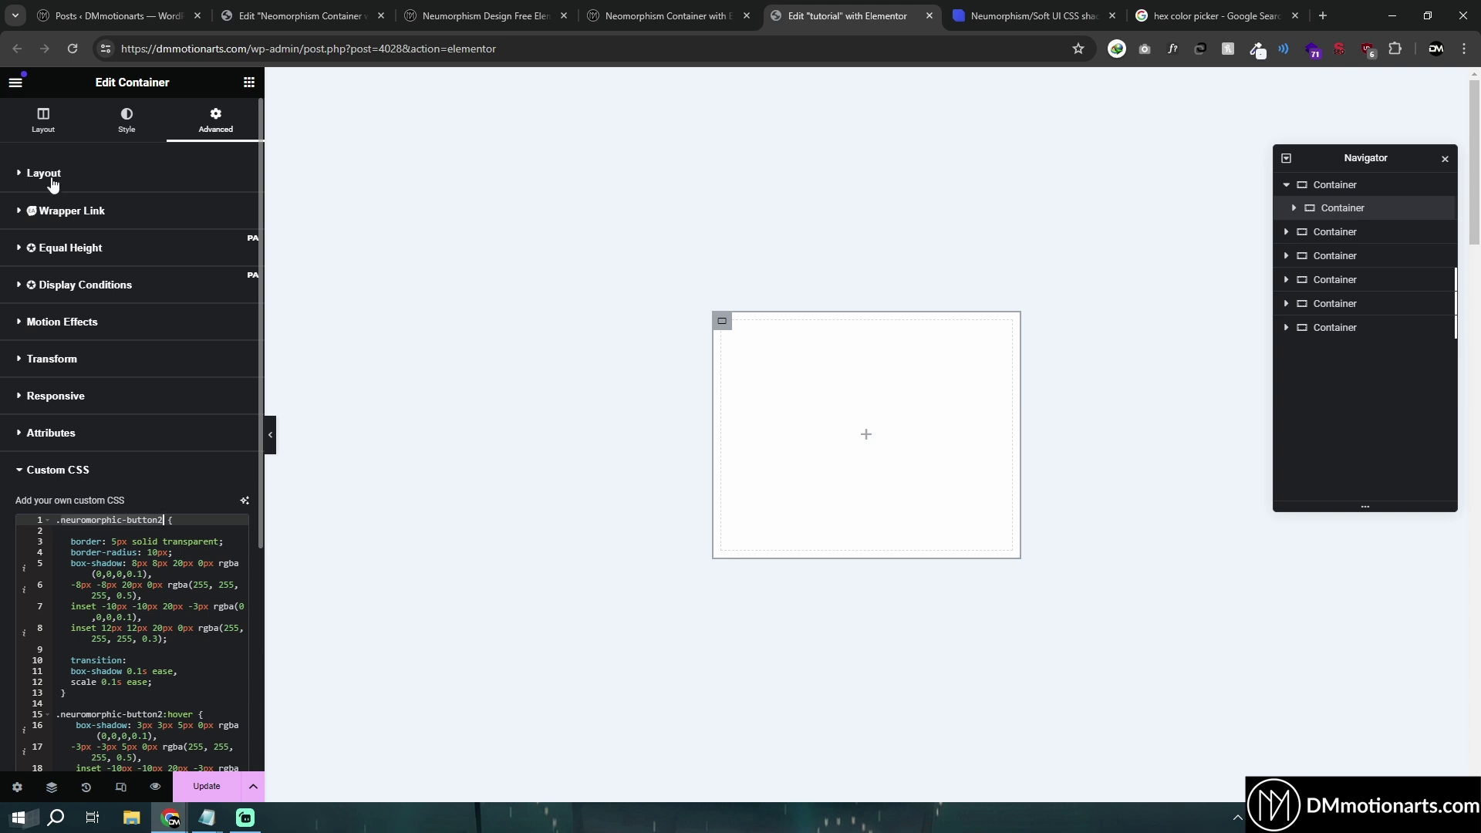
pyautogui.click(46, 174)
pyautogui.click(193, 585)
pyautogui.hotkey('ctrl', 'v')
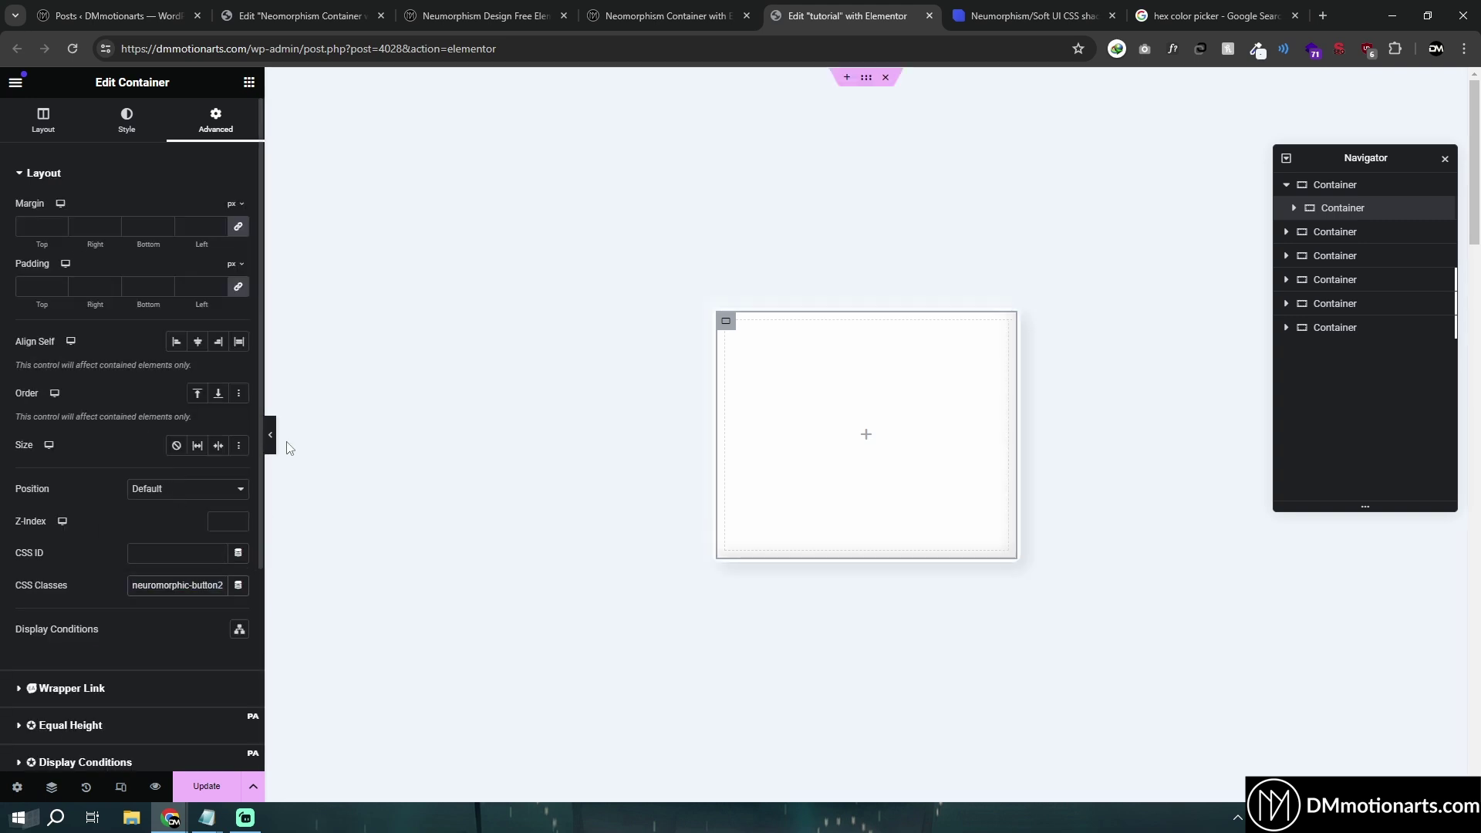
pyautogui.click(270, 435)
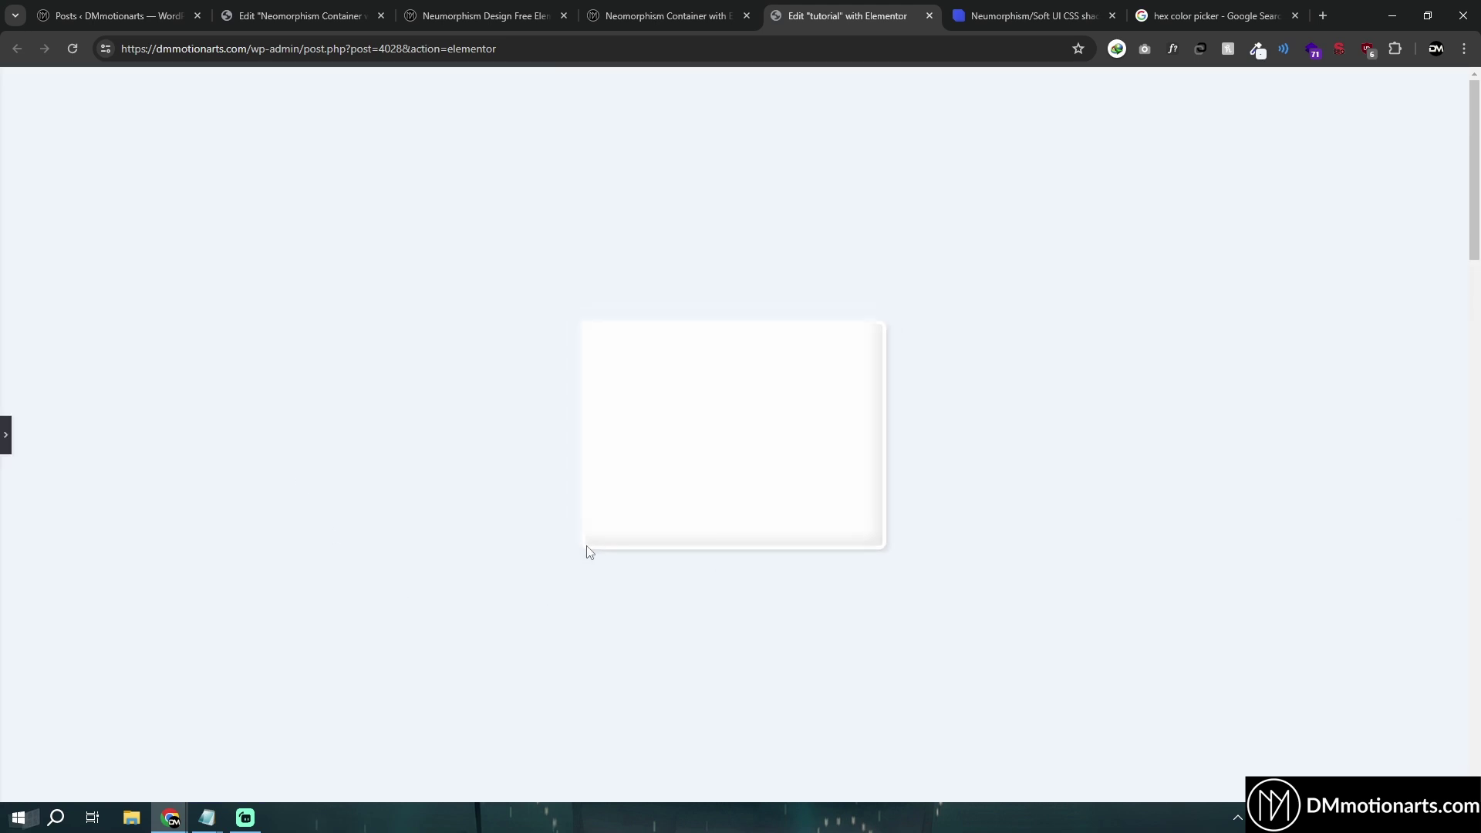
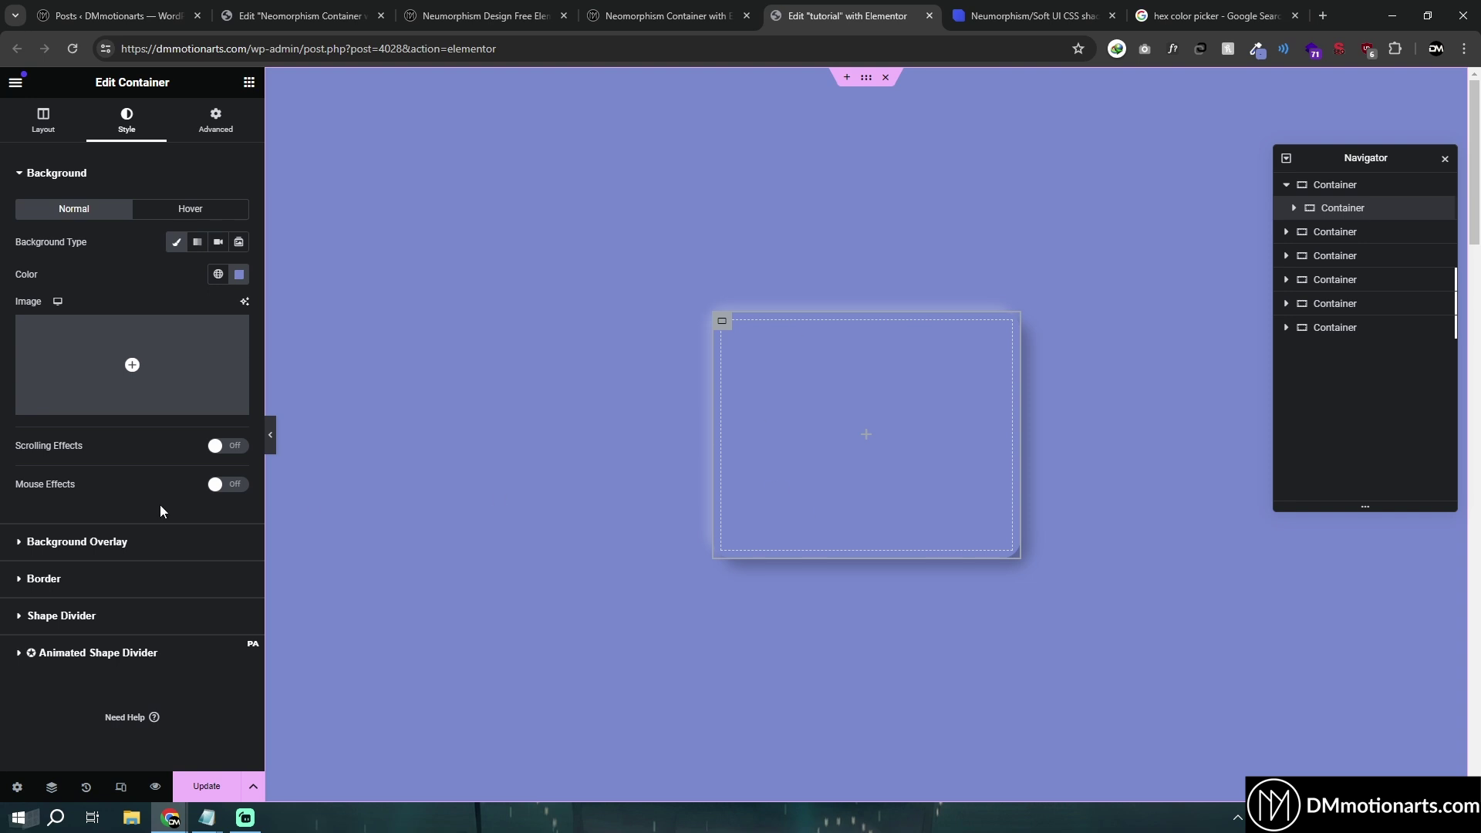
# Step: Examine the three neumorphism demo containers in the post editor against the .flat-container and .convex-container box-shadow code
pyautogui.click(17, 540)
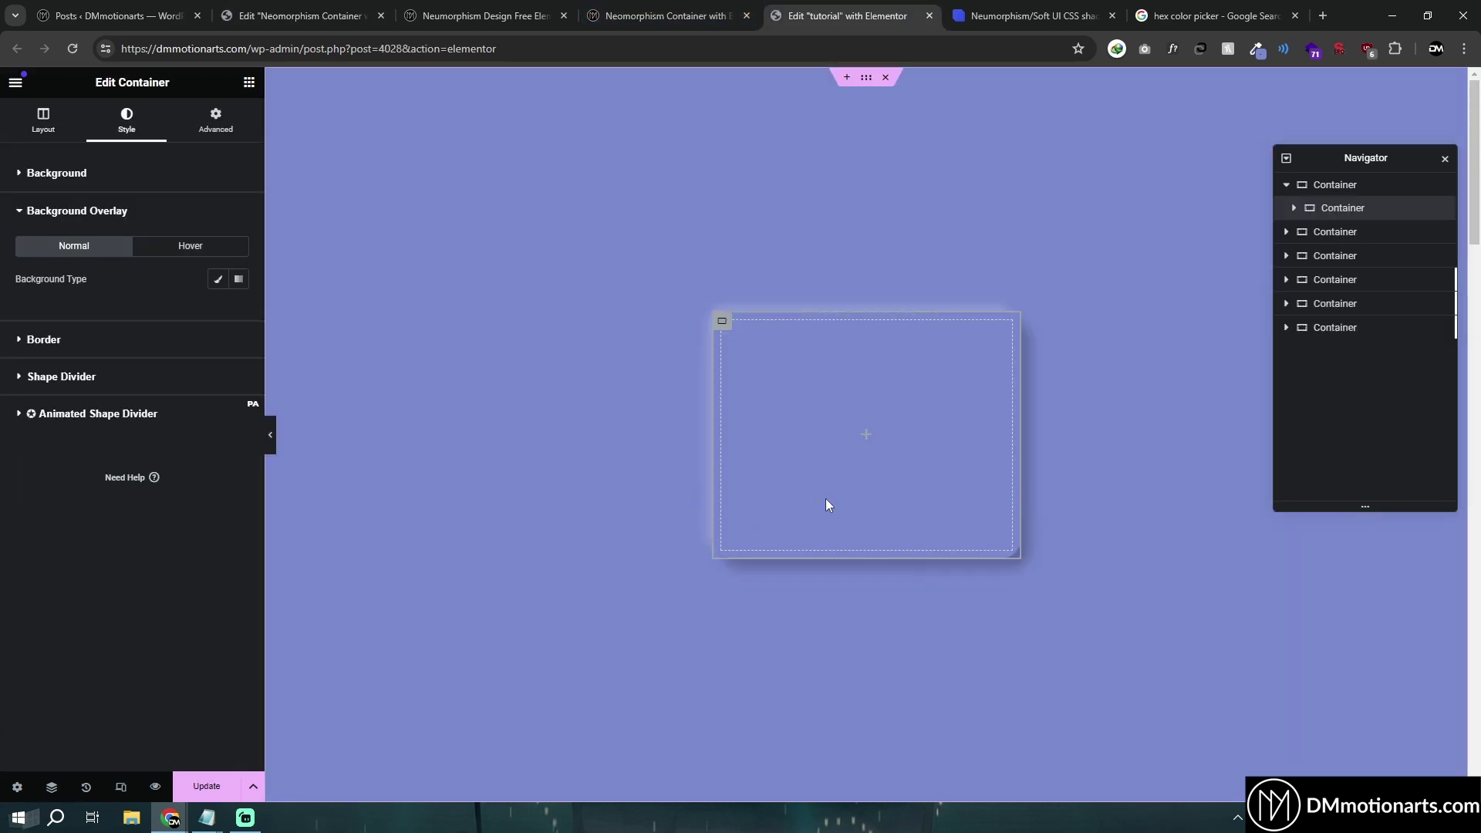
pyautogui.click(302, 9)
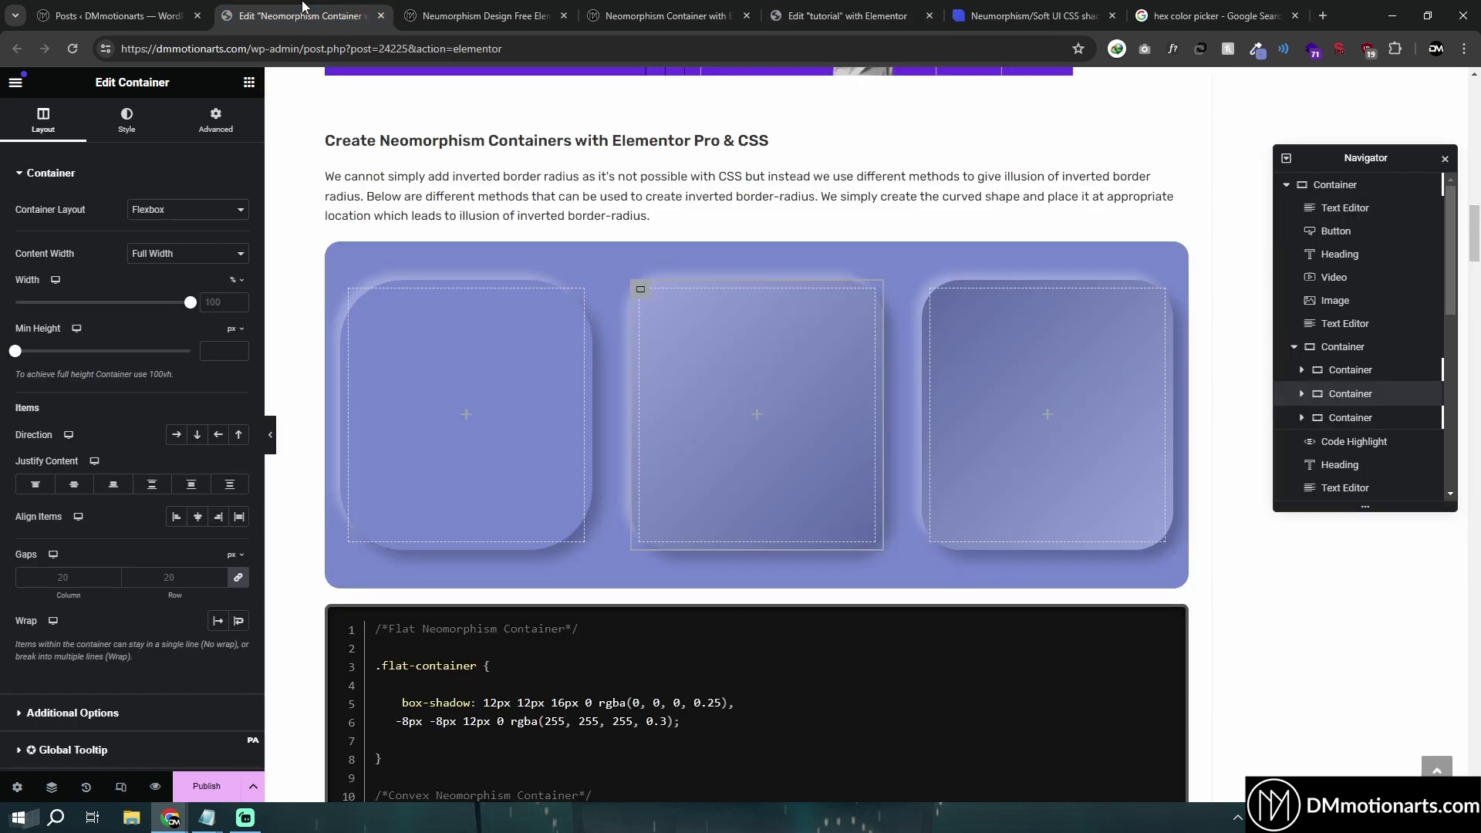
pyautogui.scroll(-3, 688, 473)
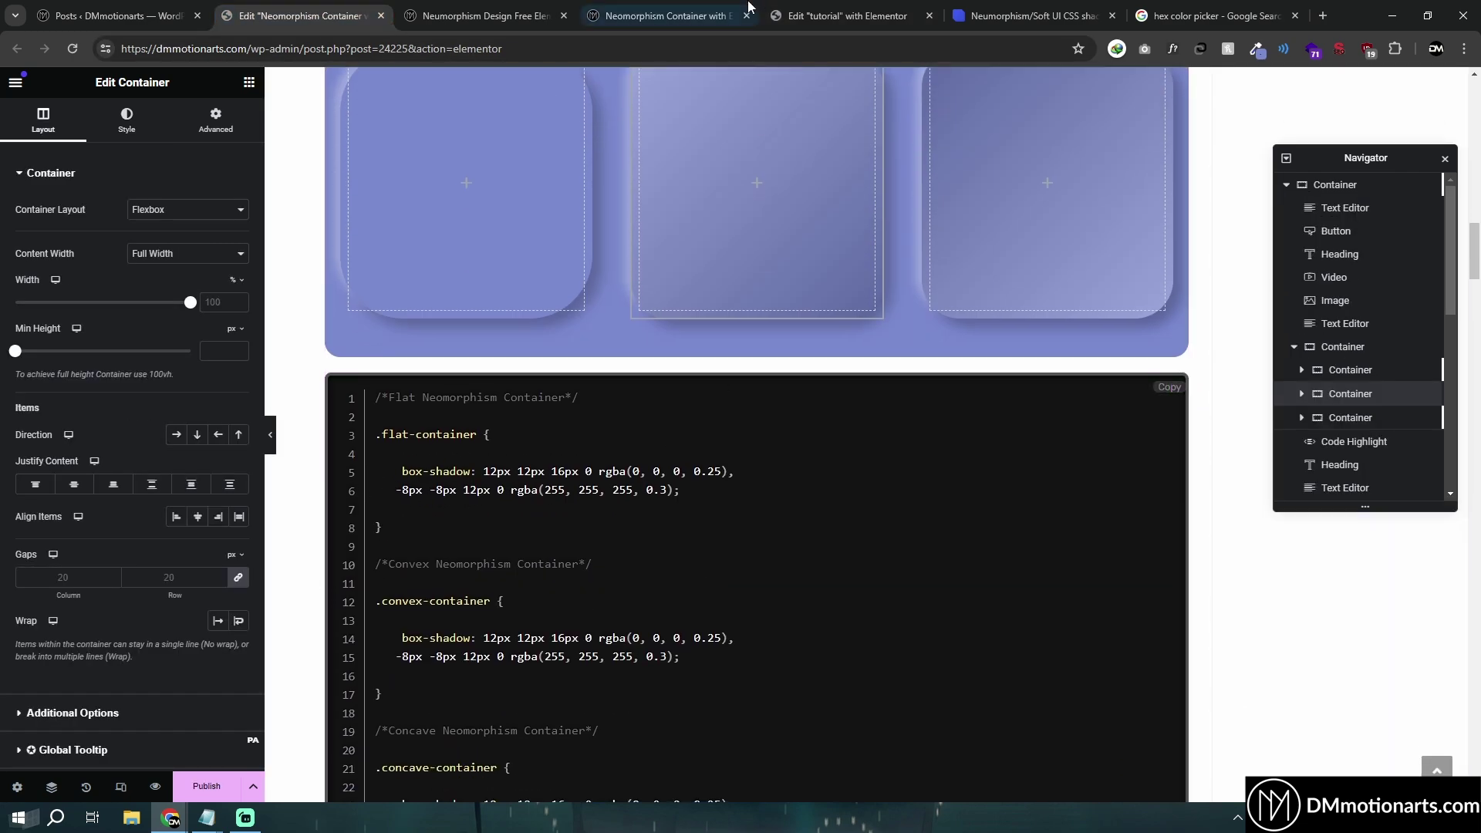
pyautogui.click(818, 15)
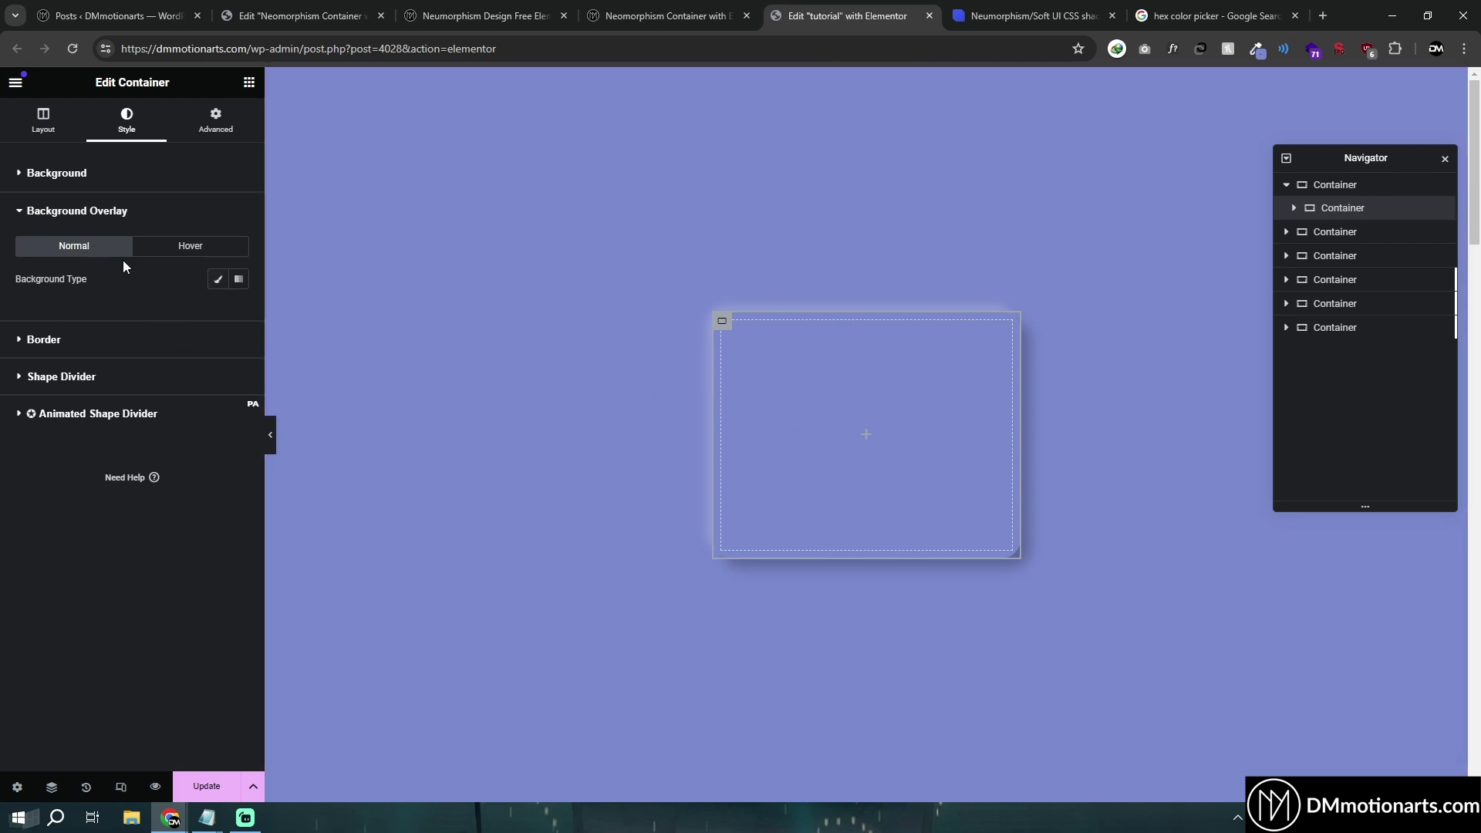
pyautogui.click(467, 10)
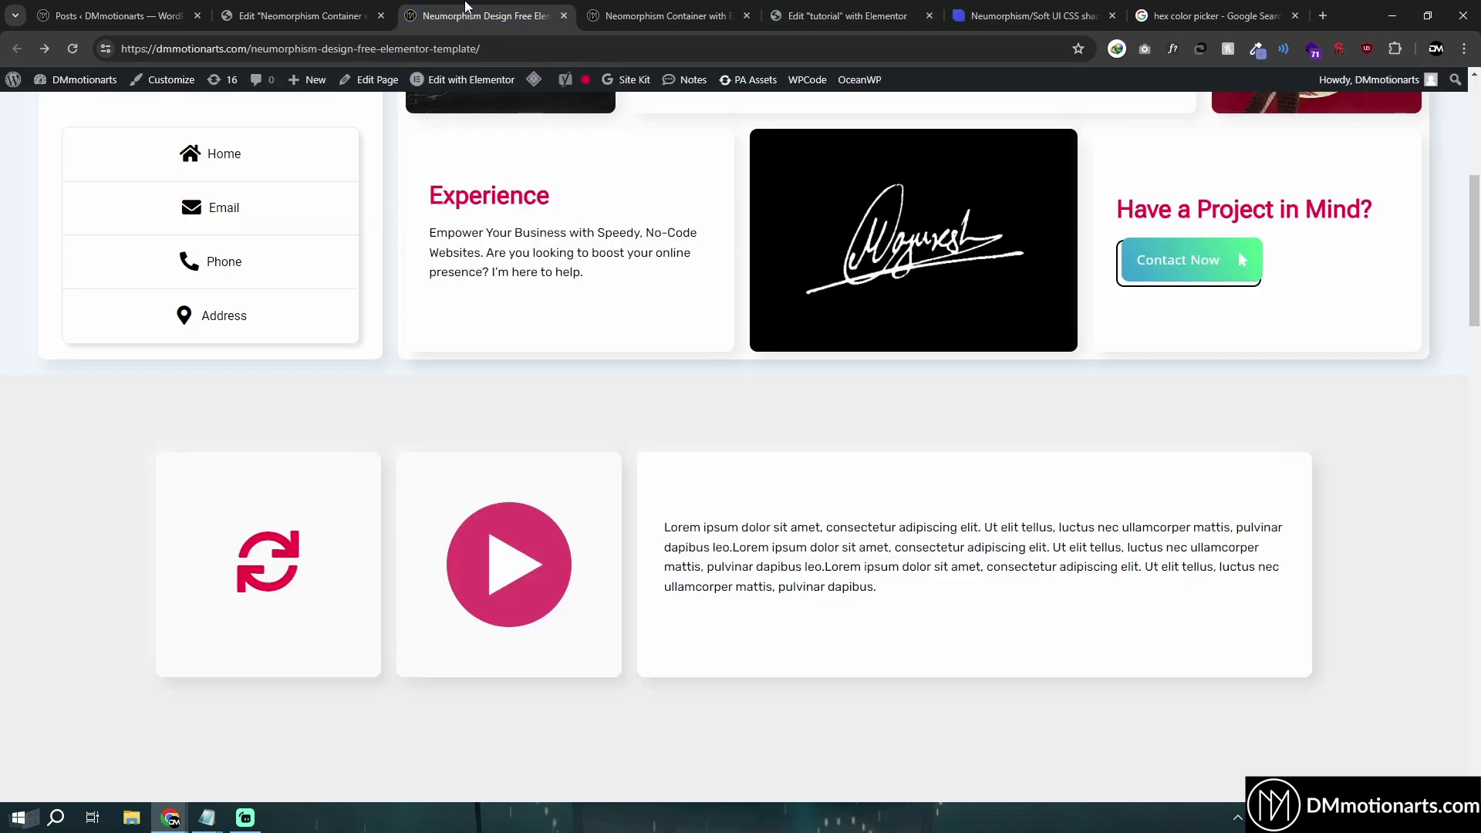
pyautogui.click(304, 15)
pyautogui.scroll(3, 636, 301)
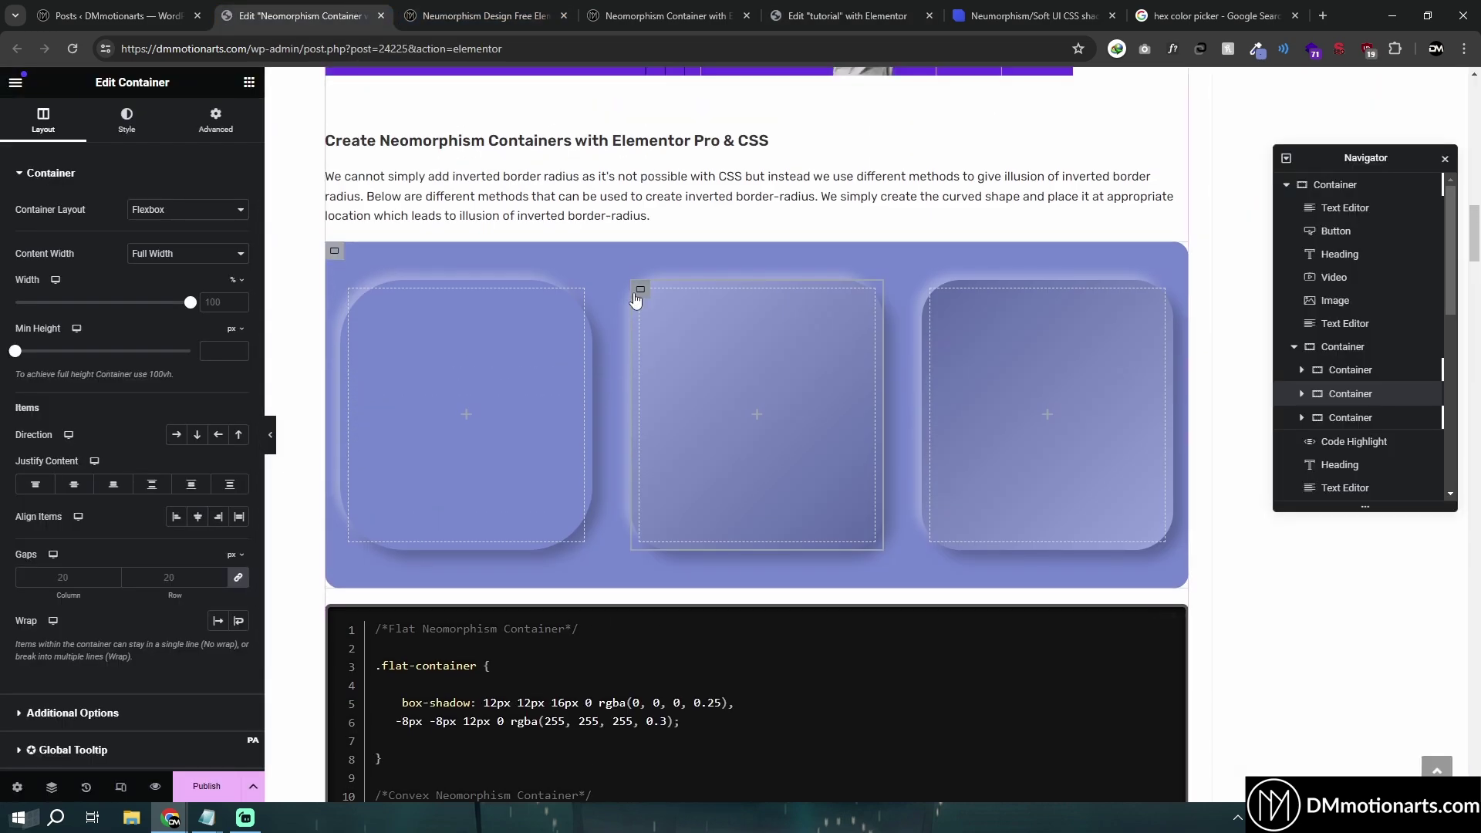
pyautogui.click(126, 120)
pyautogui.scroll(-5, 802, 430)
pyautogui.scroll(5, 473, 477)
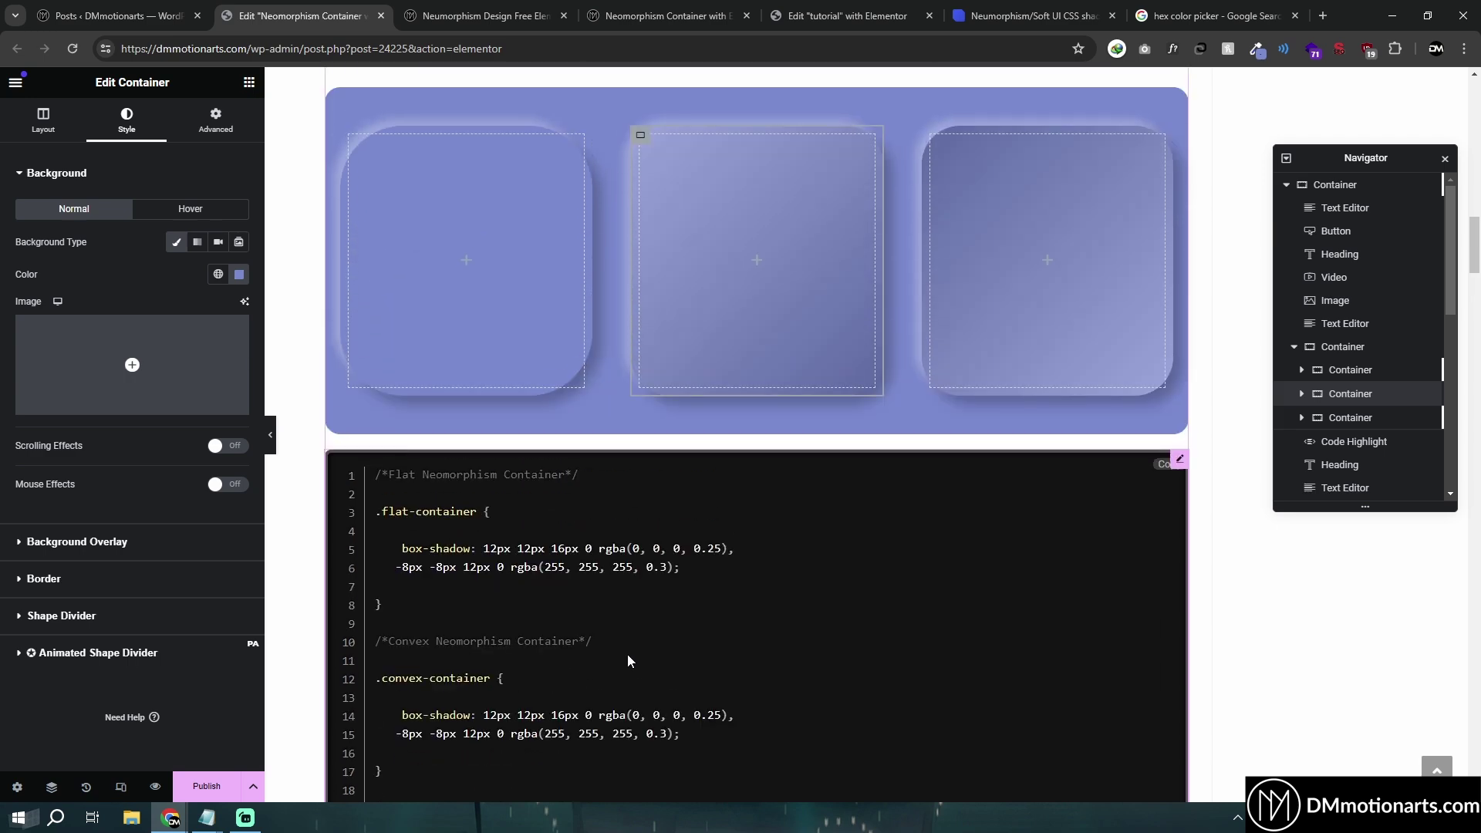
pyautogui.scroll(-5, 840, 506)
pyautogui.scroll(4, 354, 502)
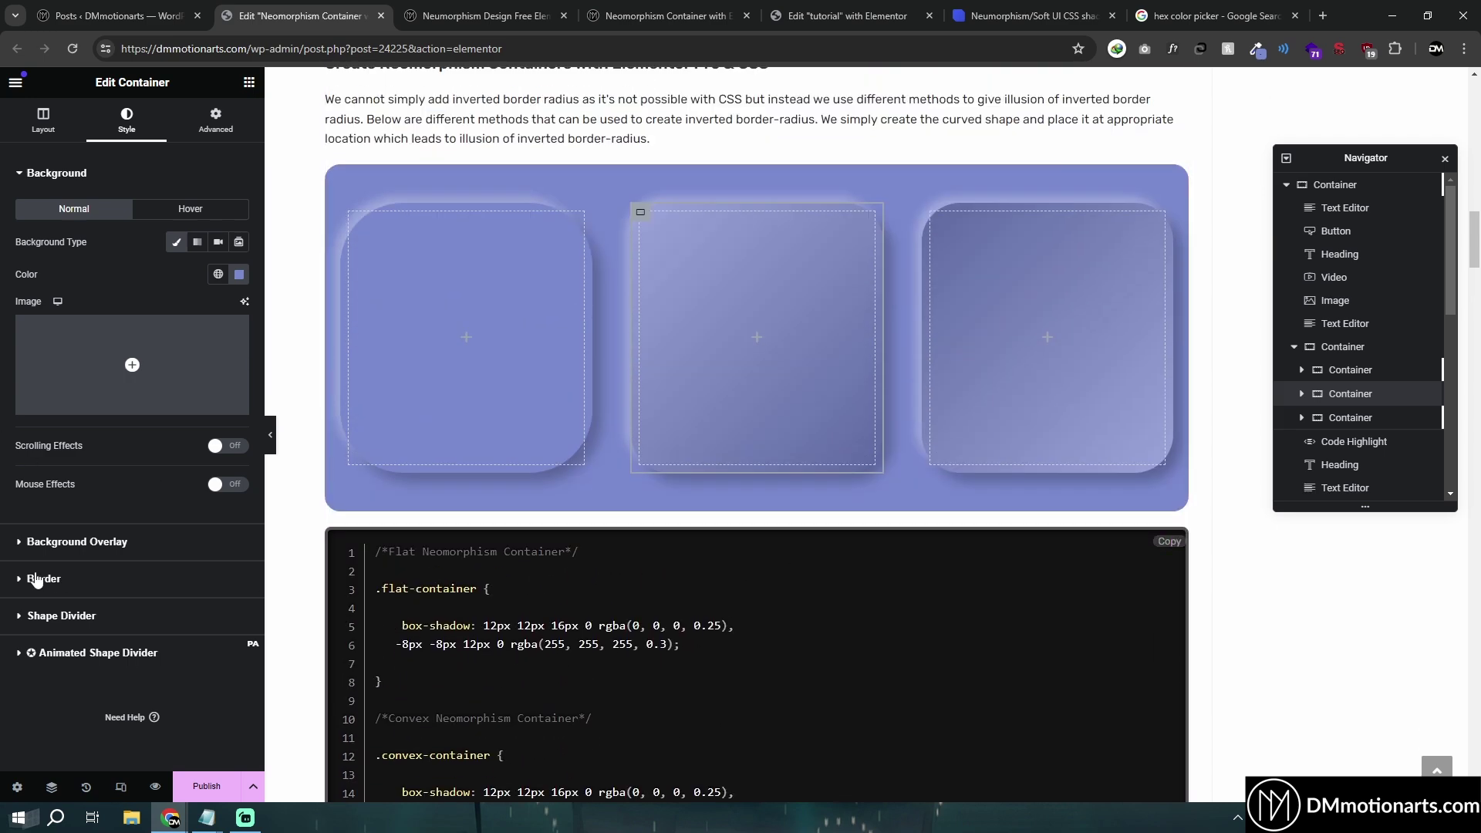
# Step: Copy the first background overlay gradient colour of the post's middle demo container and return to the tutorial page editor
pyautogui.click(77, 541)
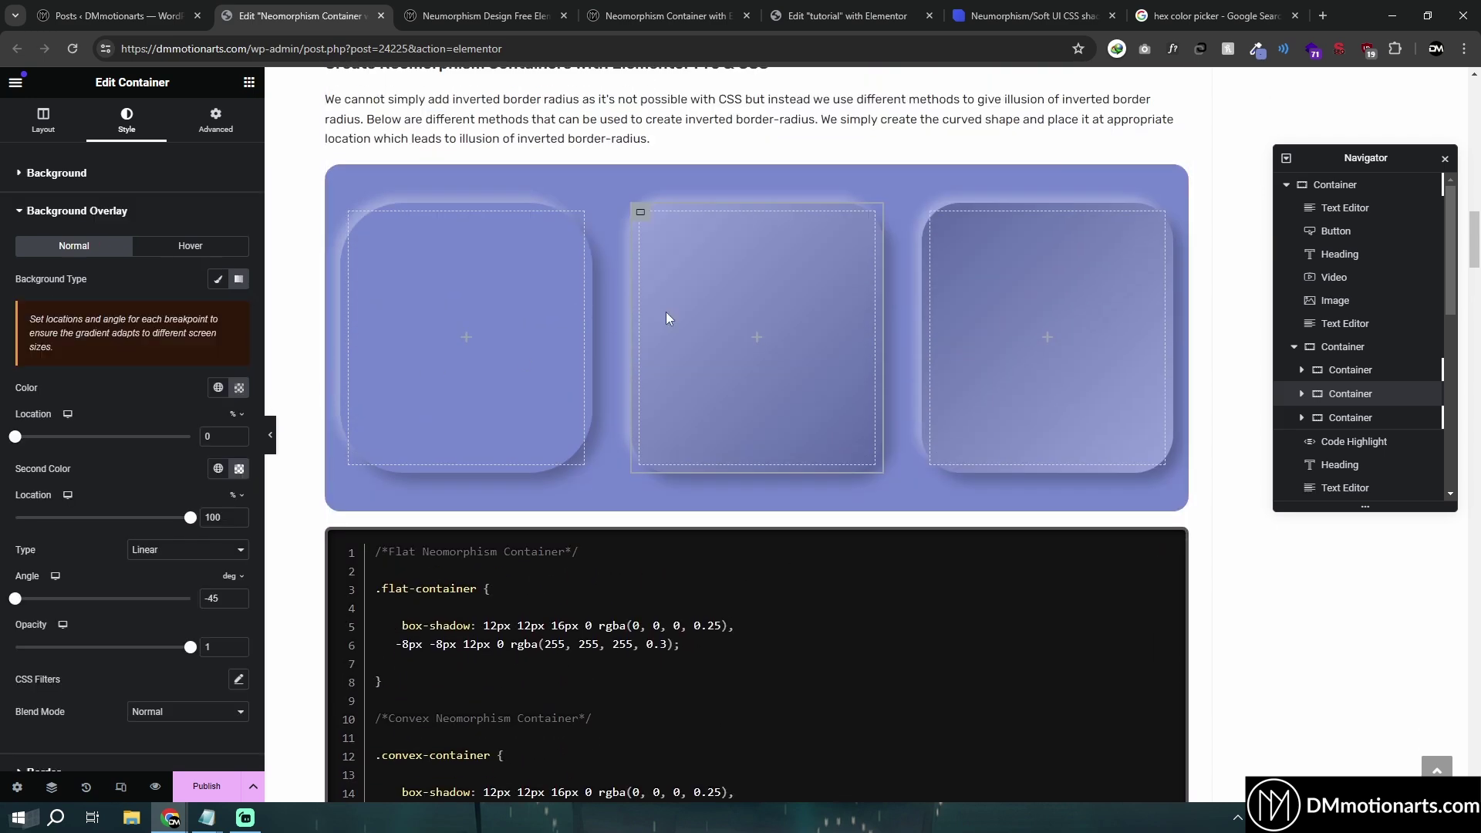
pyautogui.click(239, 373)
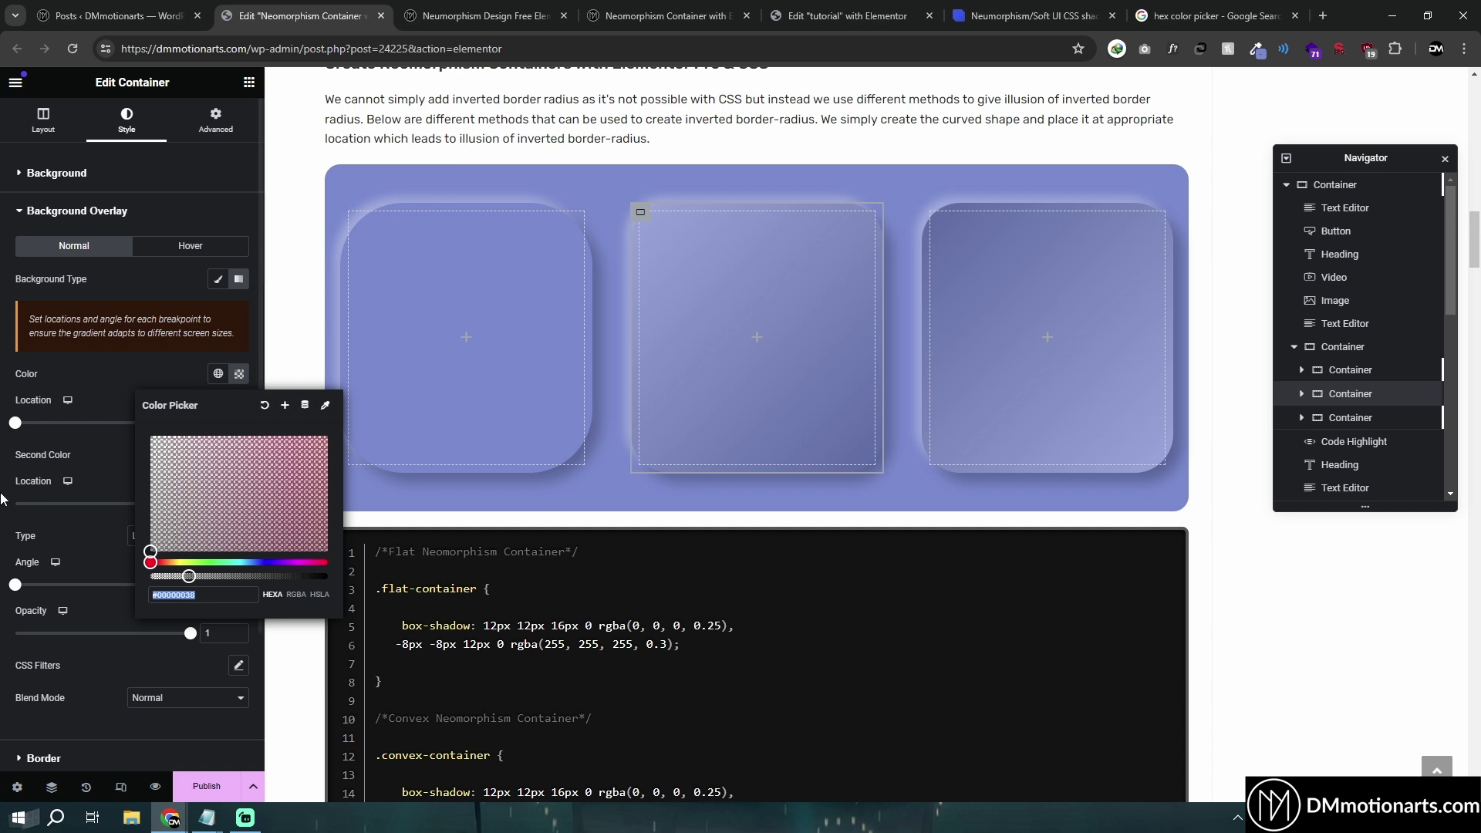
pyautogui.click(2, 531)
pyautogui.click(848, 15)
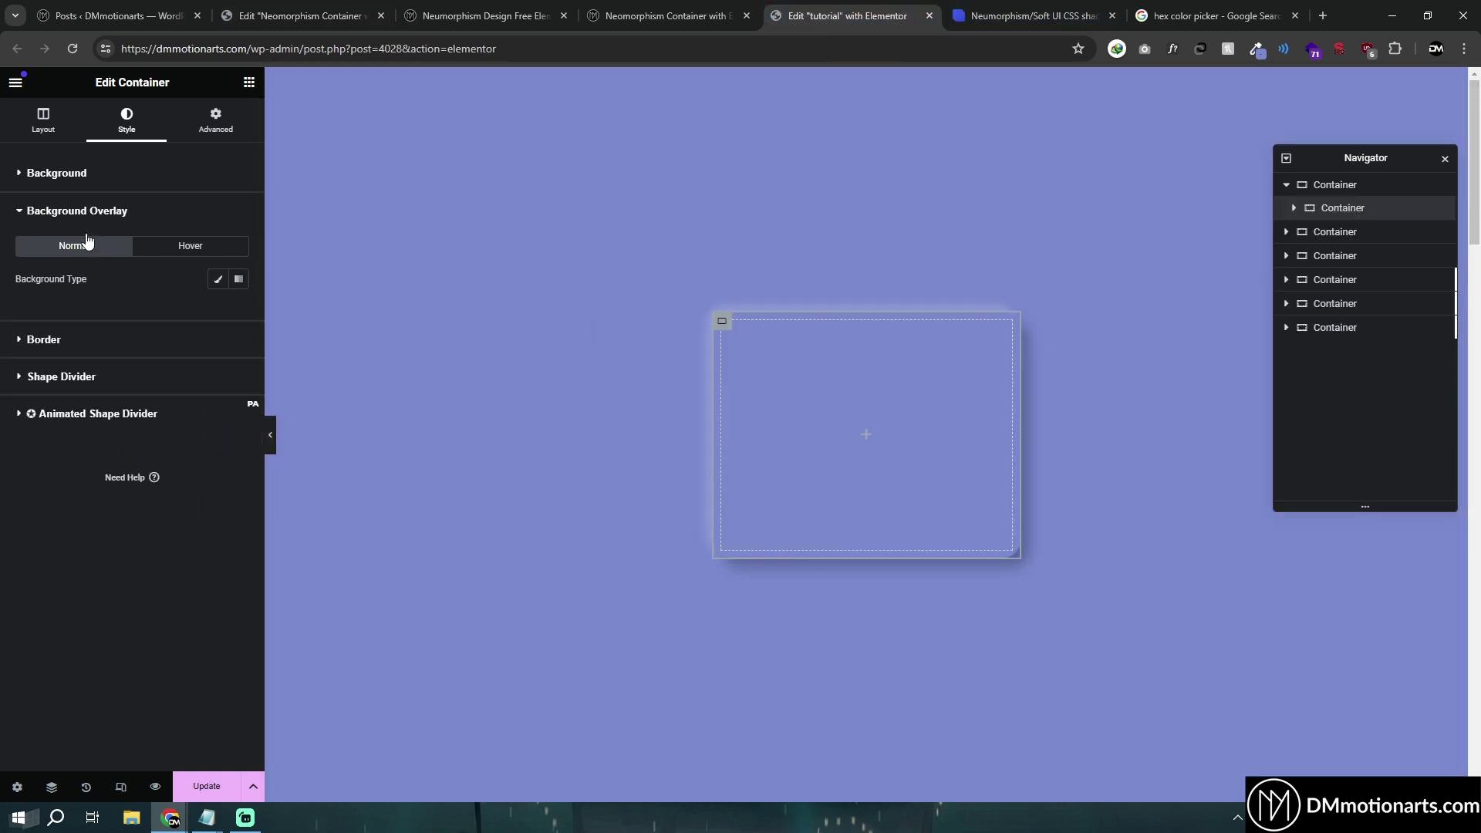
# Step: Try a purple background colour on the tutorial container and undo the change
pyautogui.click(54, 178)
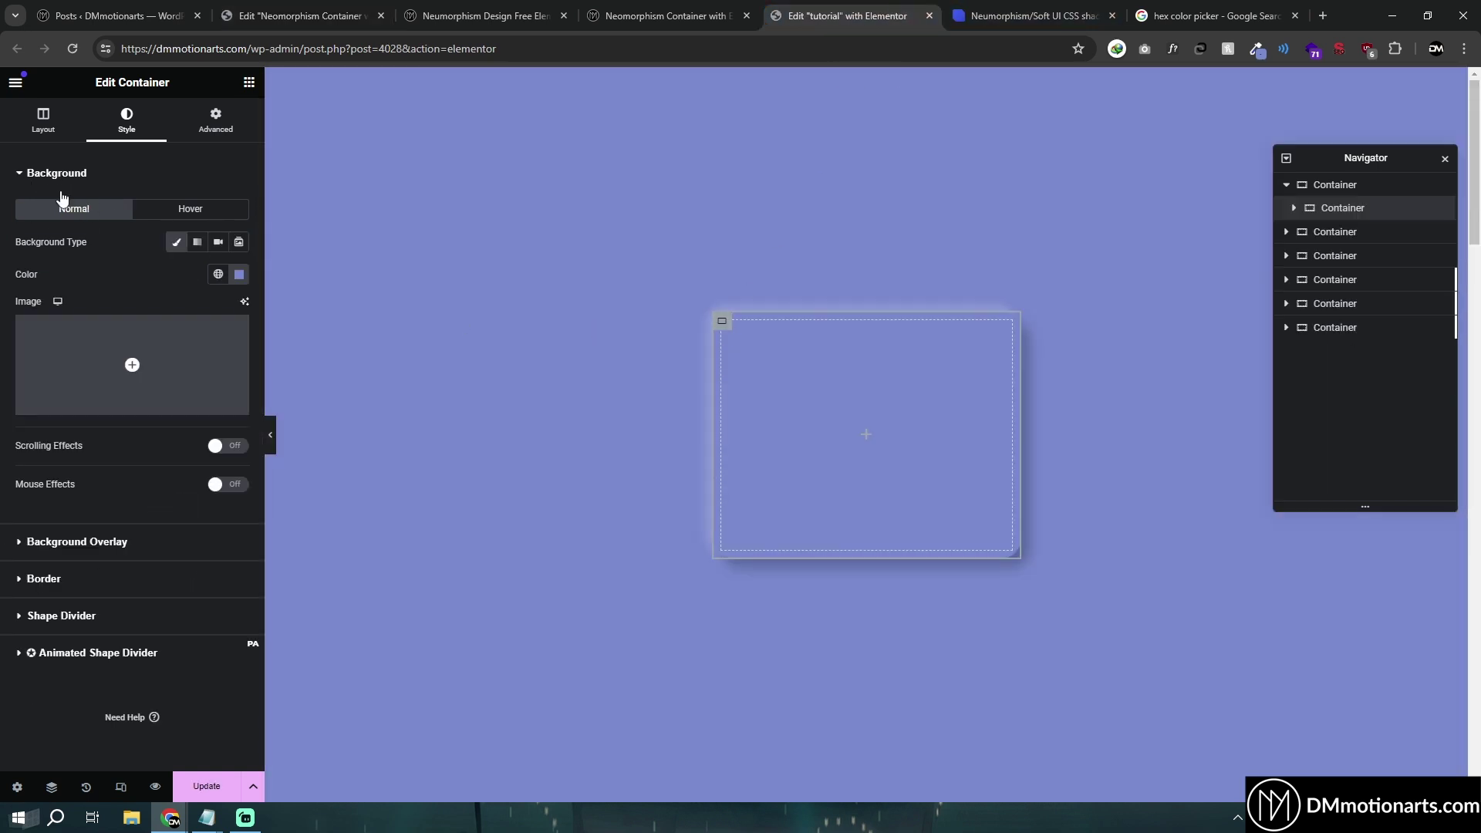
pyautogui.click(239, 274)
pyautogui.click(203, 463)
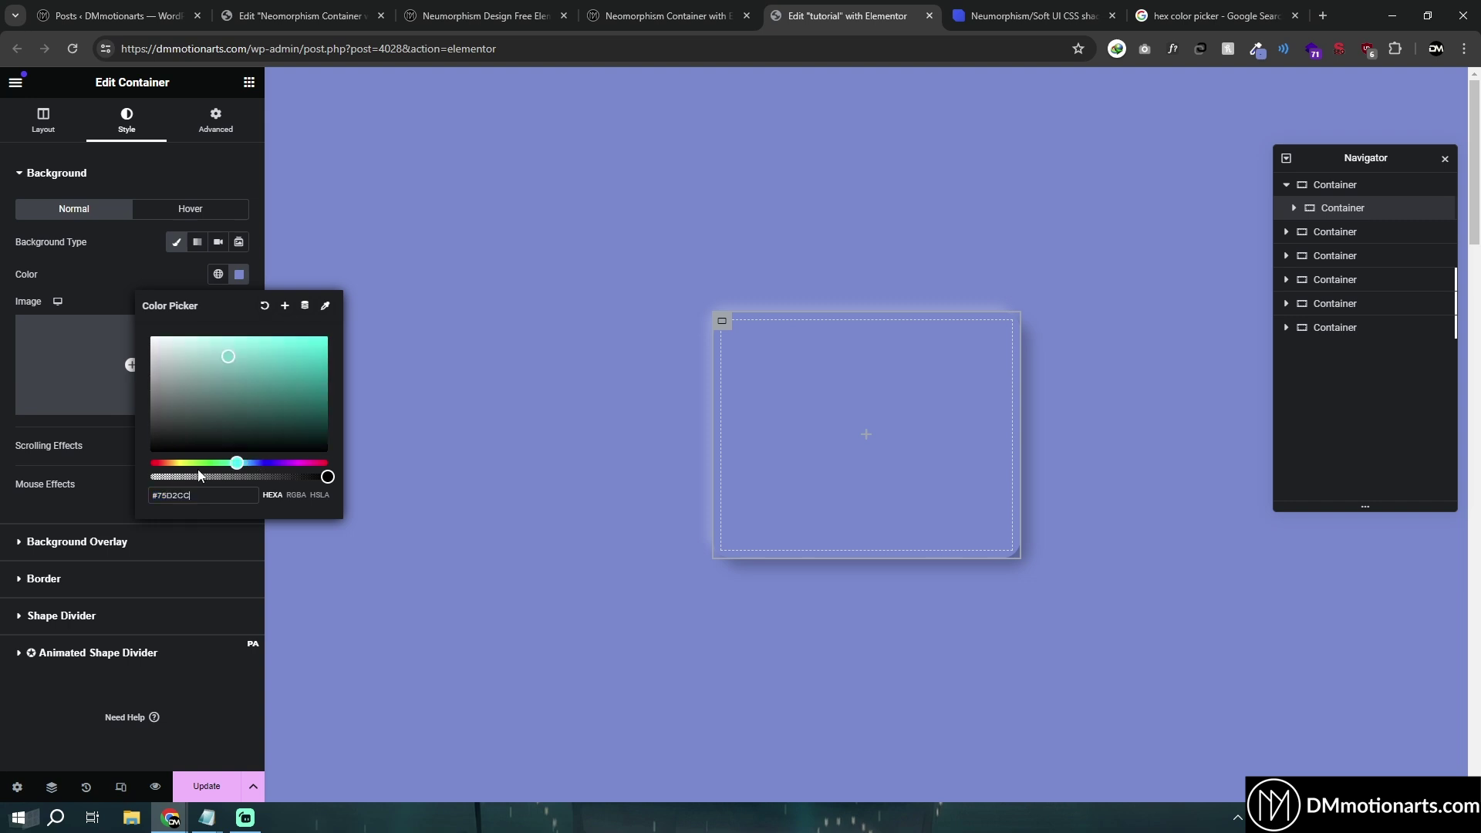
pyautogui.click(278, 463)
pyautogui.click(499, 480)
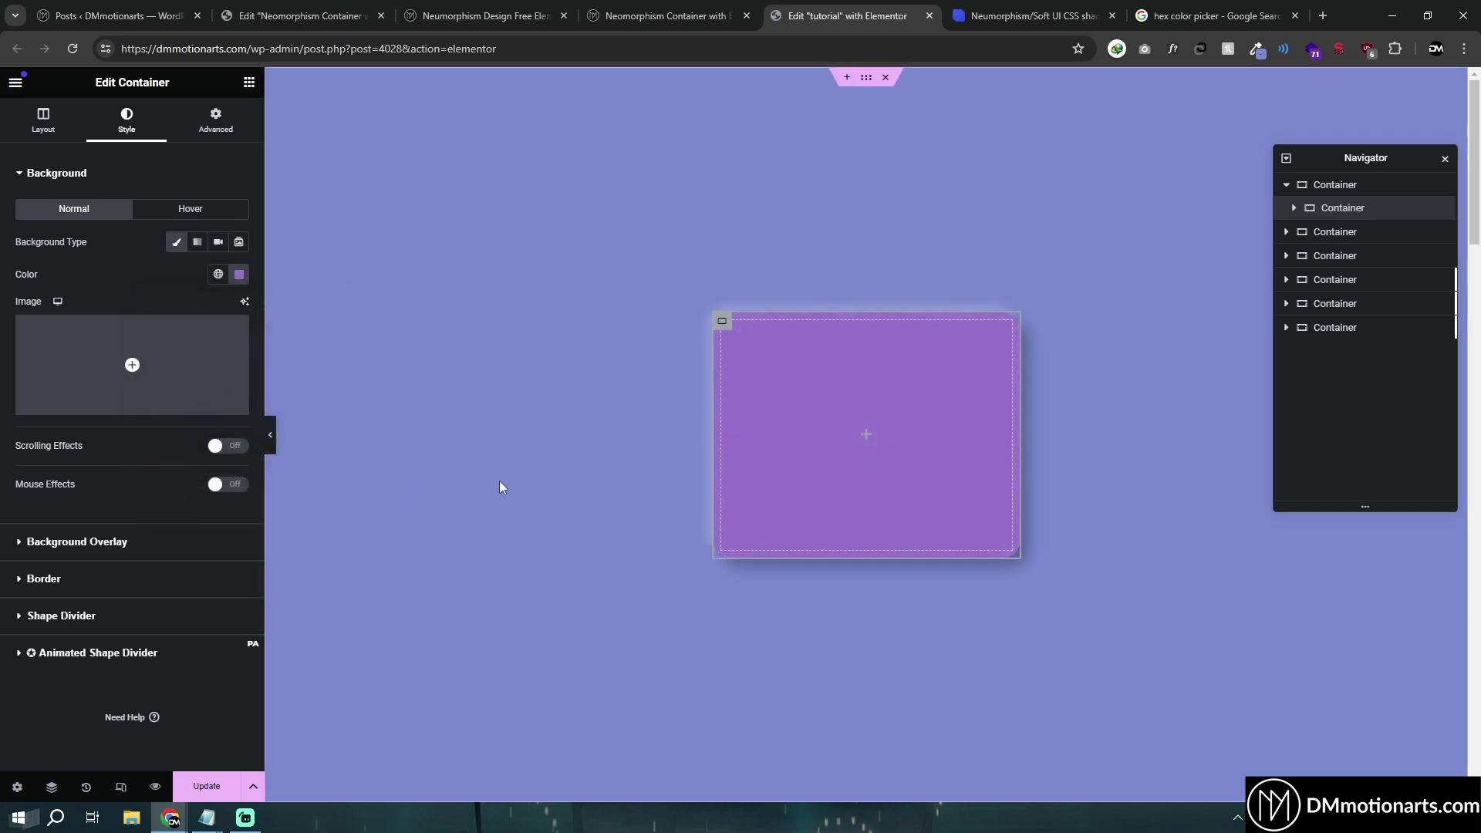
pyautogui.hotkey('ctrl', 'z')
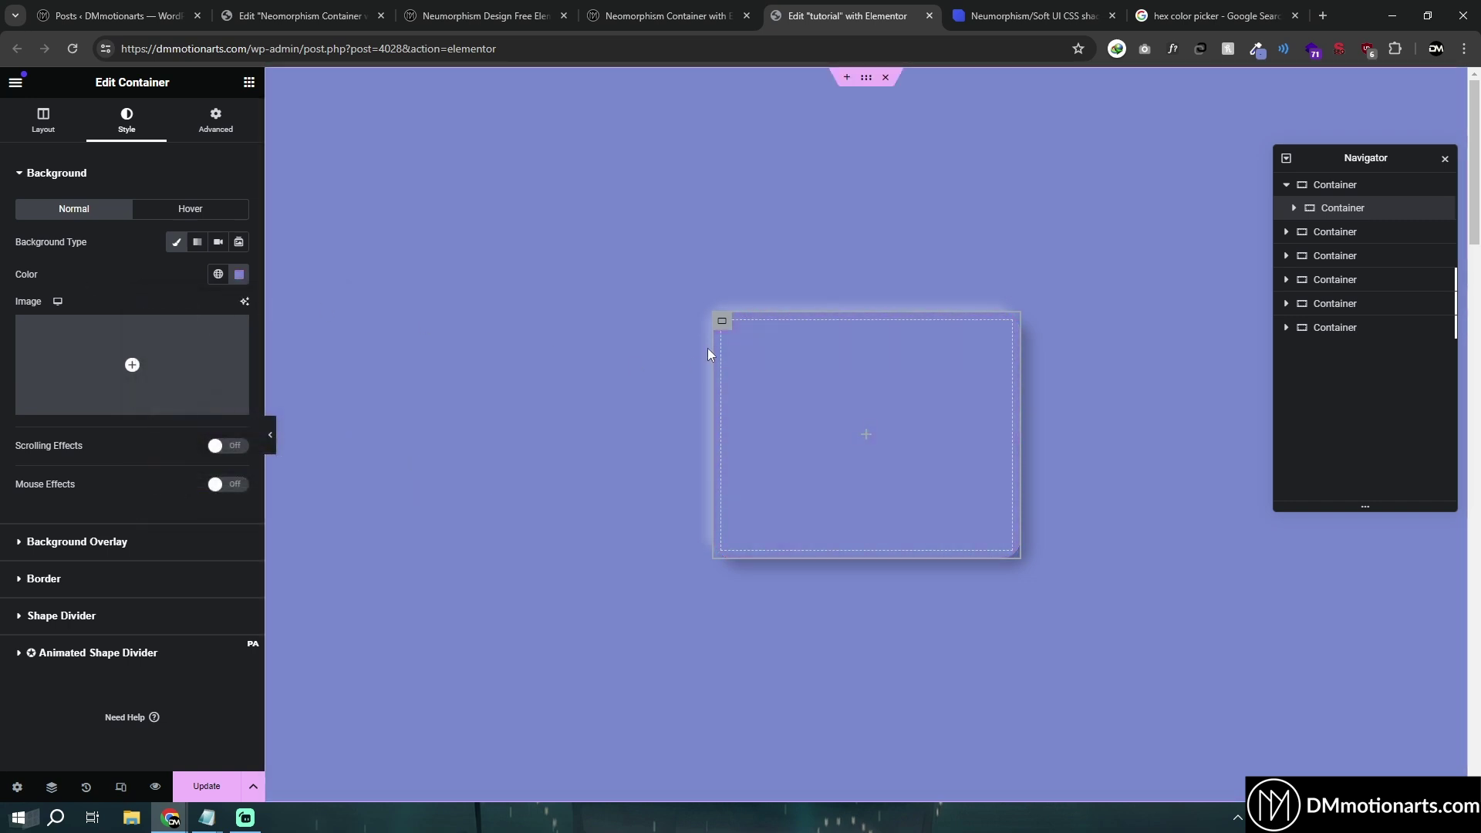
# Step: Give the tutorial container a gradient background overlay with #00000038 as its first colour
pyautogui.click(51, 540)
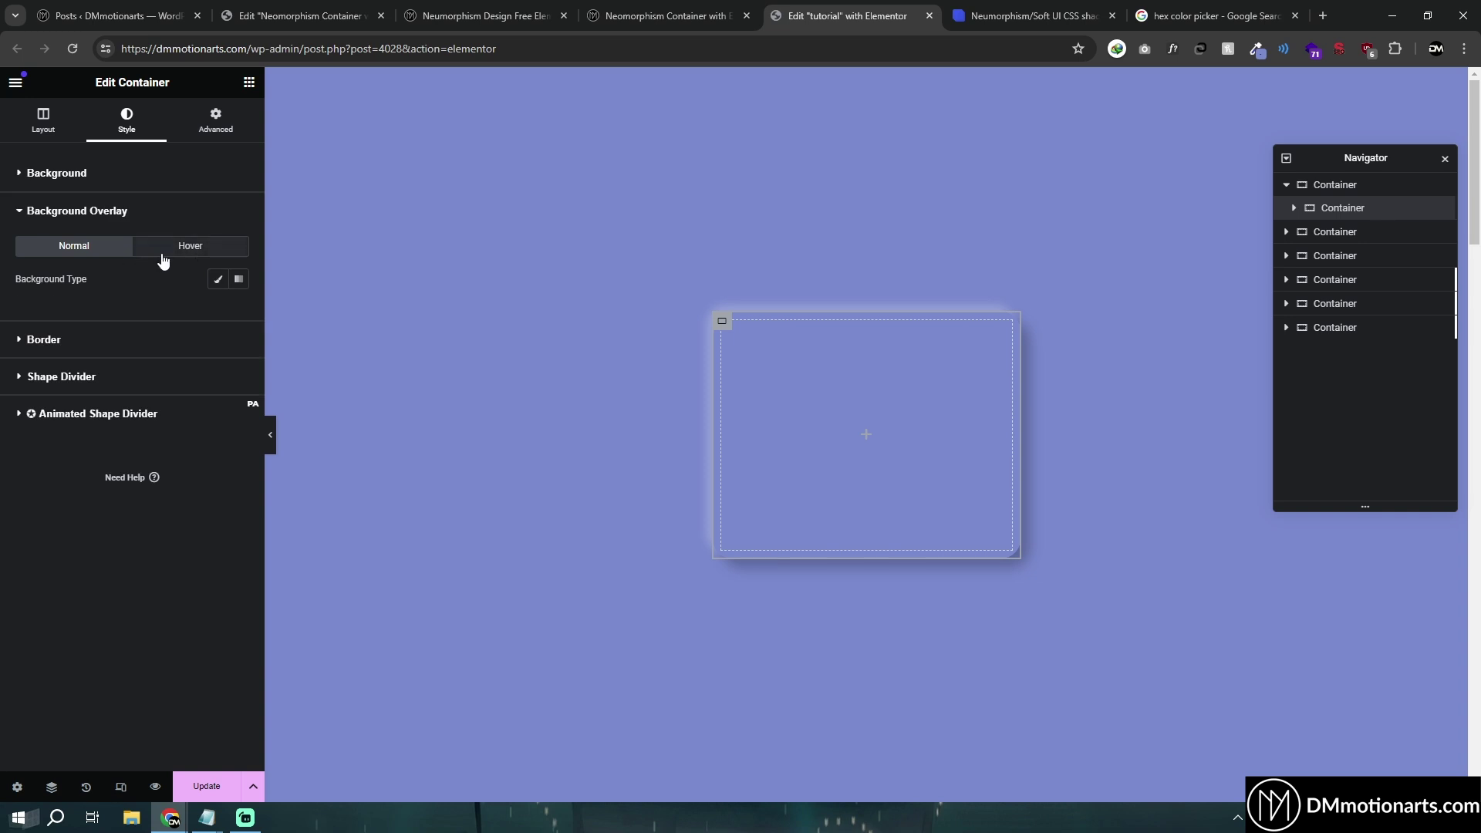
pyautogui.click(237, 280)
pyautogui.click(238, 374)
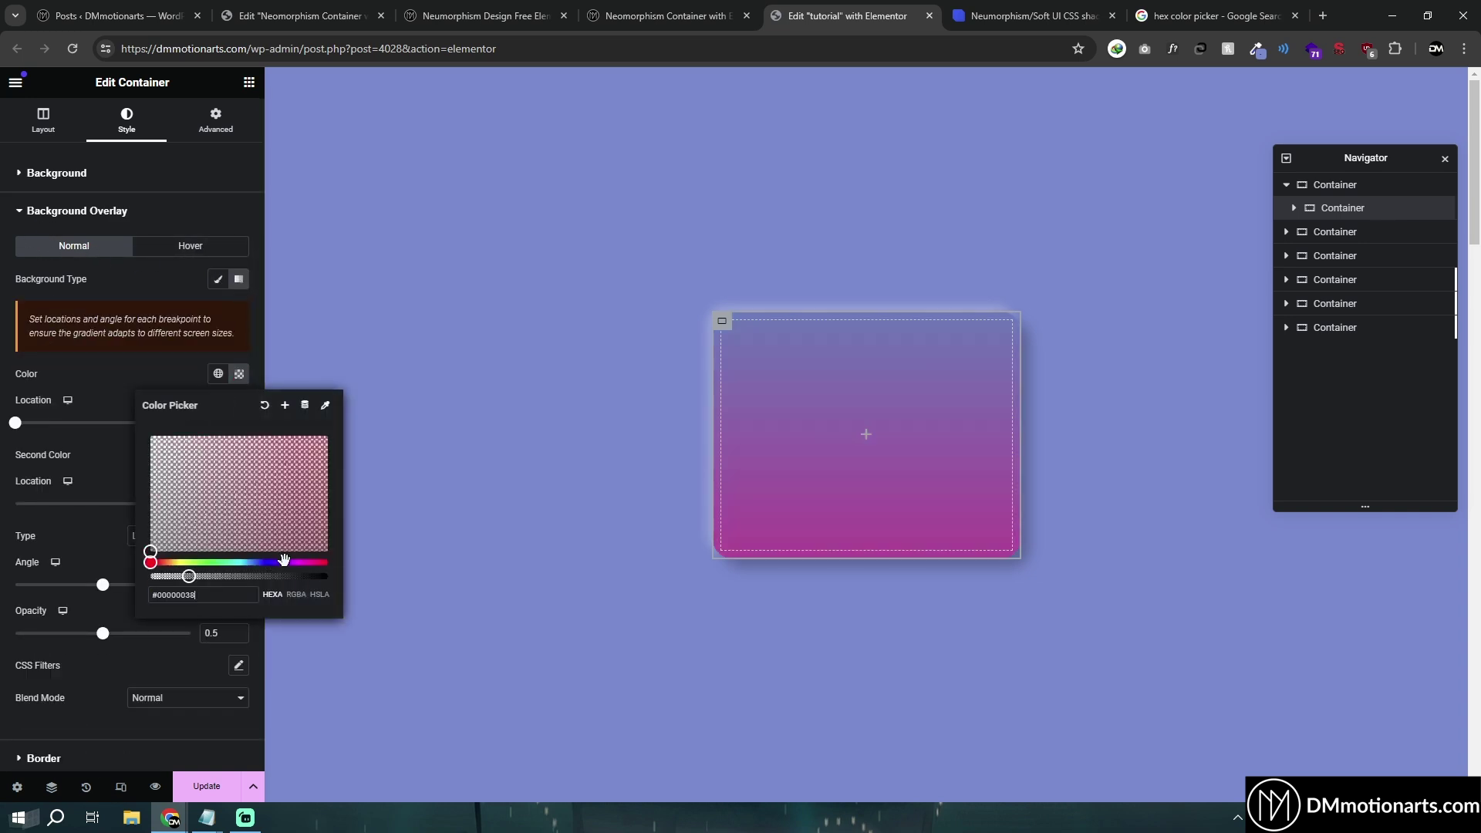
pyautogui.click(285, 495)
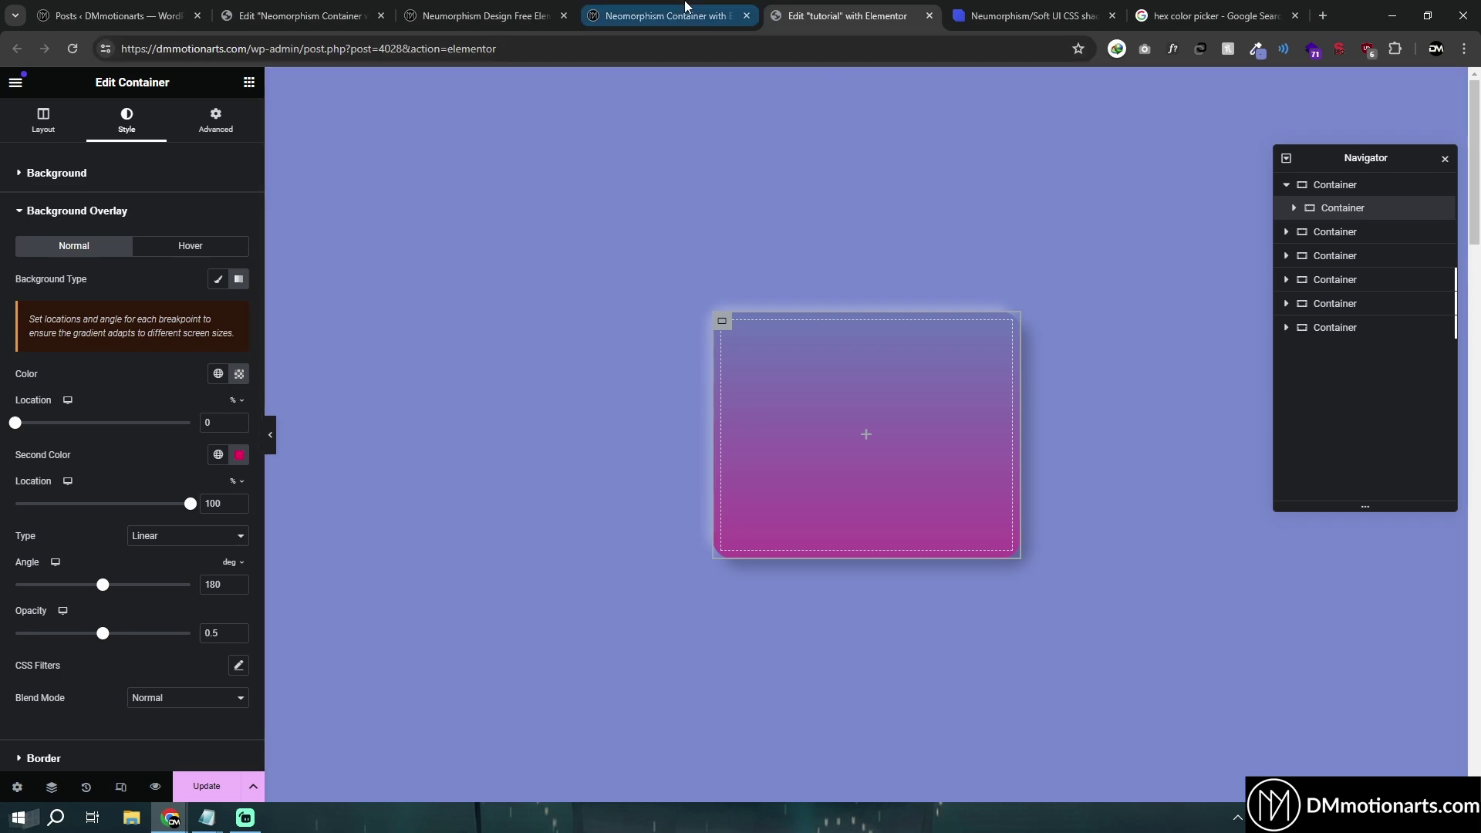
# Step: Copy the second overlay colour #FFFFFF40 from the post's middle demo container and set it as the tutorial container's second overlay colour
pyautogui.click(655, 16)
pyautogui.click(486, 16)
pyautogui.click(301, 15)
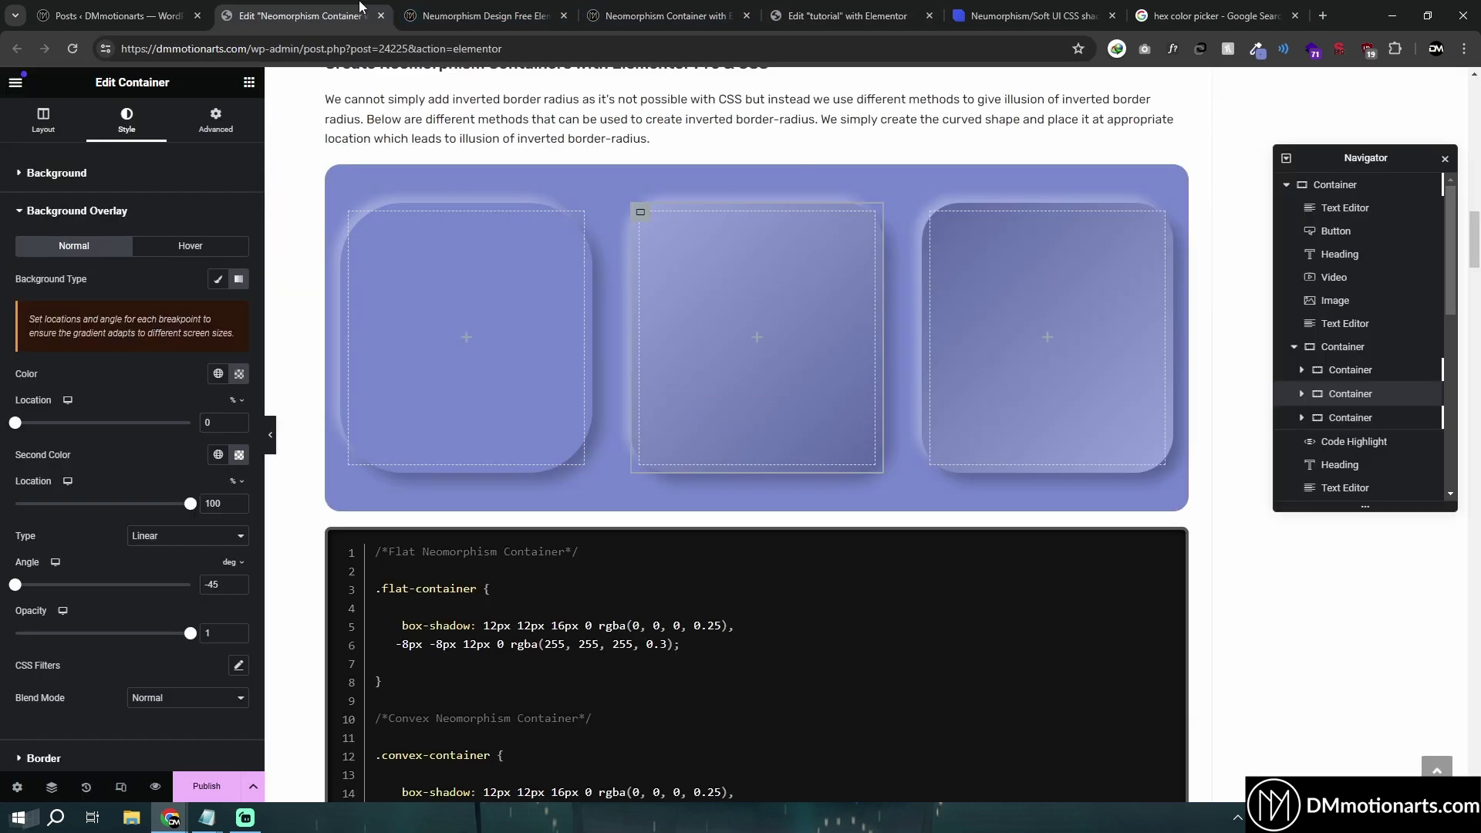
pyautogui.click(239, 455)
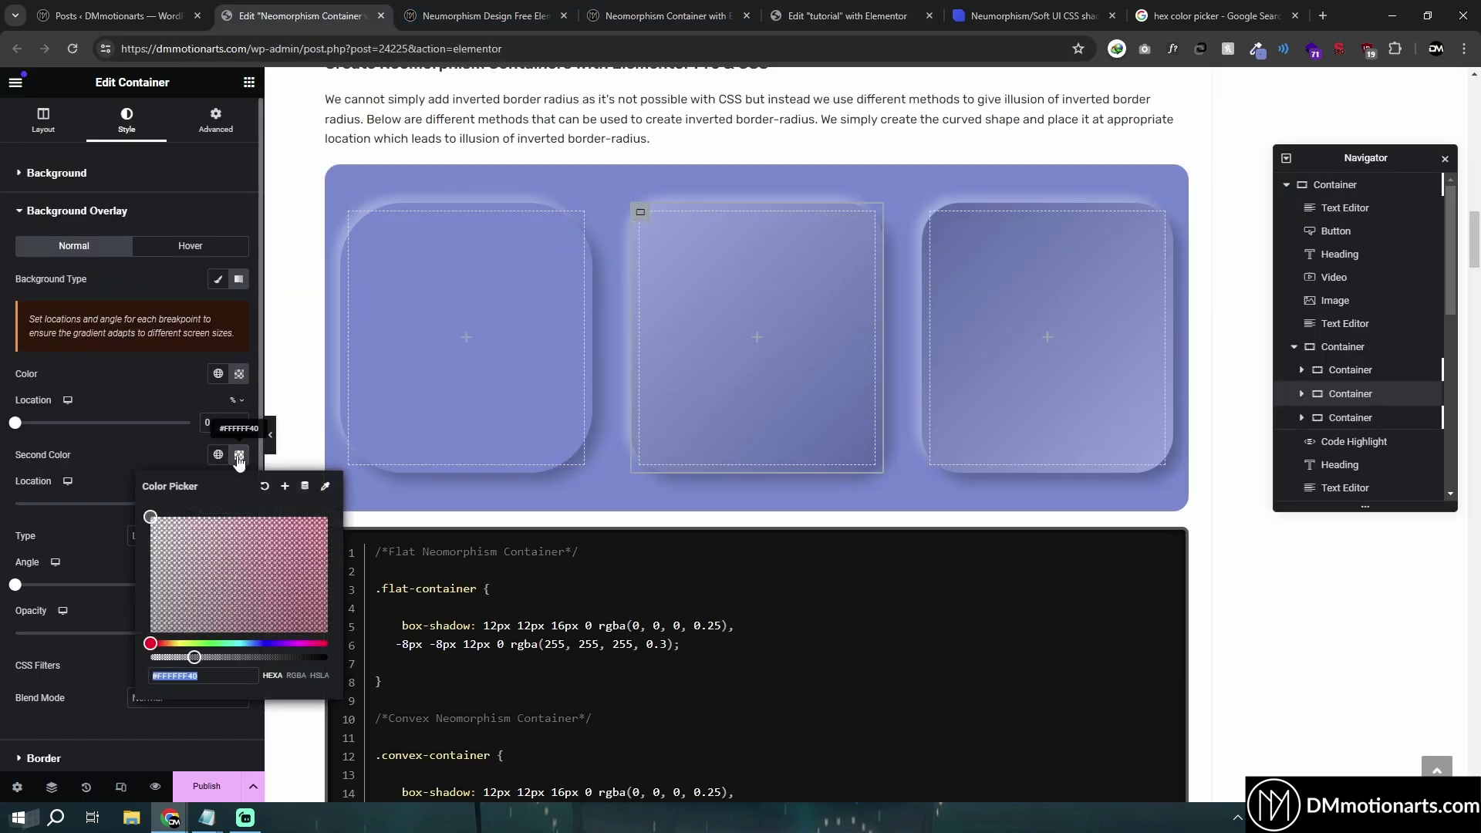
pyautogui.click(849, 15)
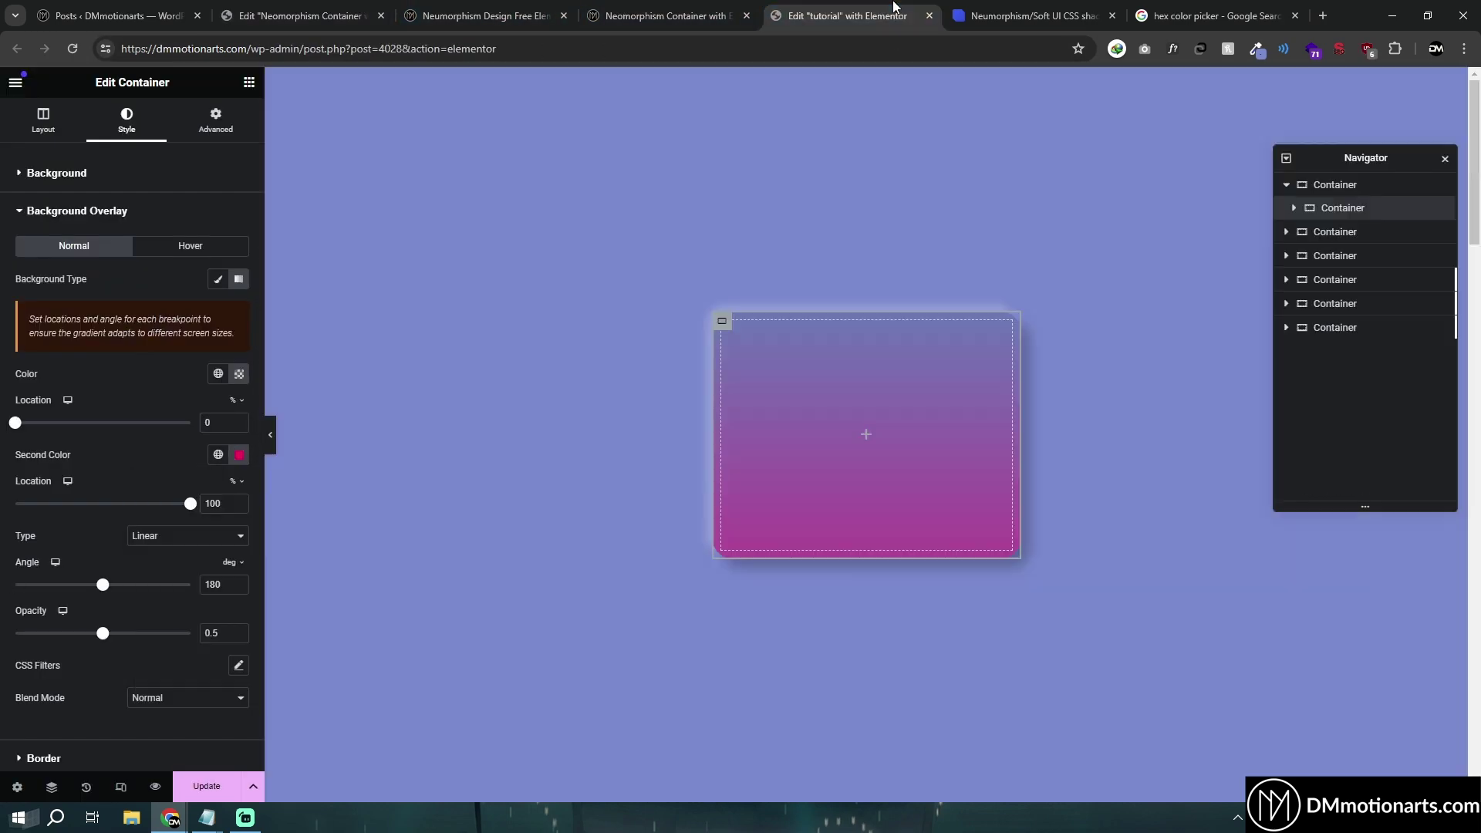
pyautogui.click(240, 455)
pyautogui.write('#FFFFFF40')
pyautogui.click(256, 467)
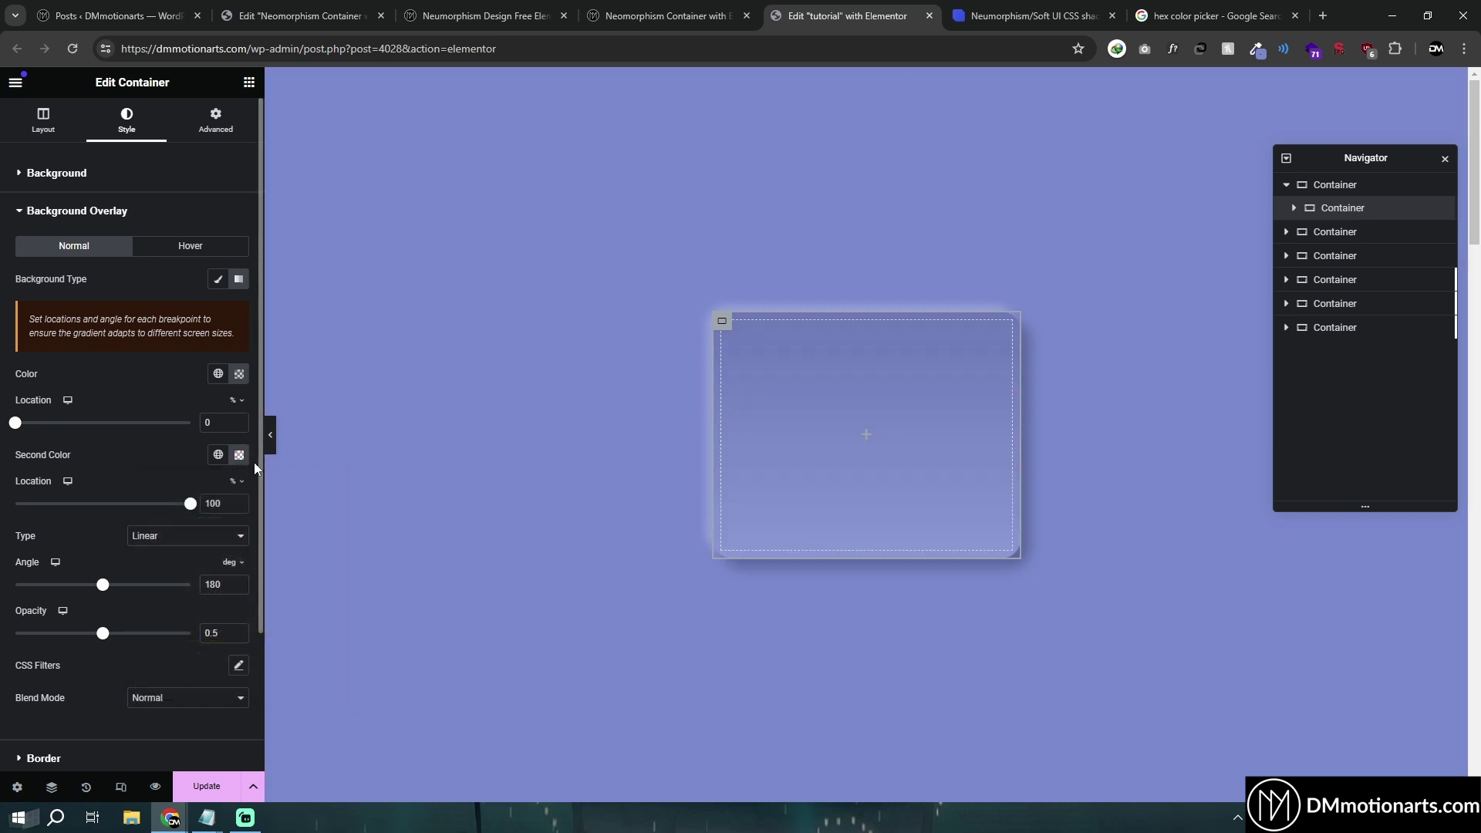
# Step: Try a fully opaque gradient overlay with second colour #FFFFFF, first colour #000000 and opacity 1
pyautogui.click(238, 461)
pyautogui.moveTo(199, 656); pyautogui.dragTo(339, 659)
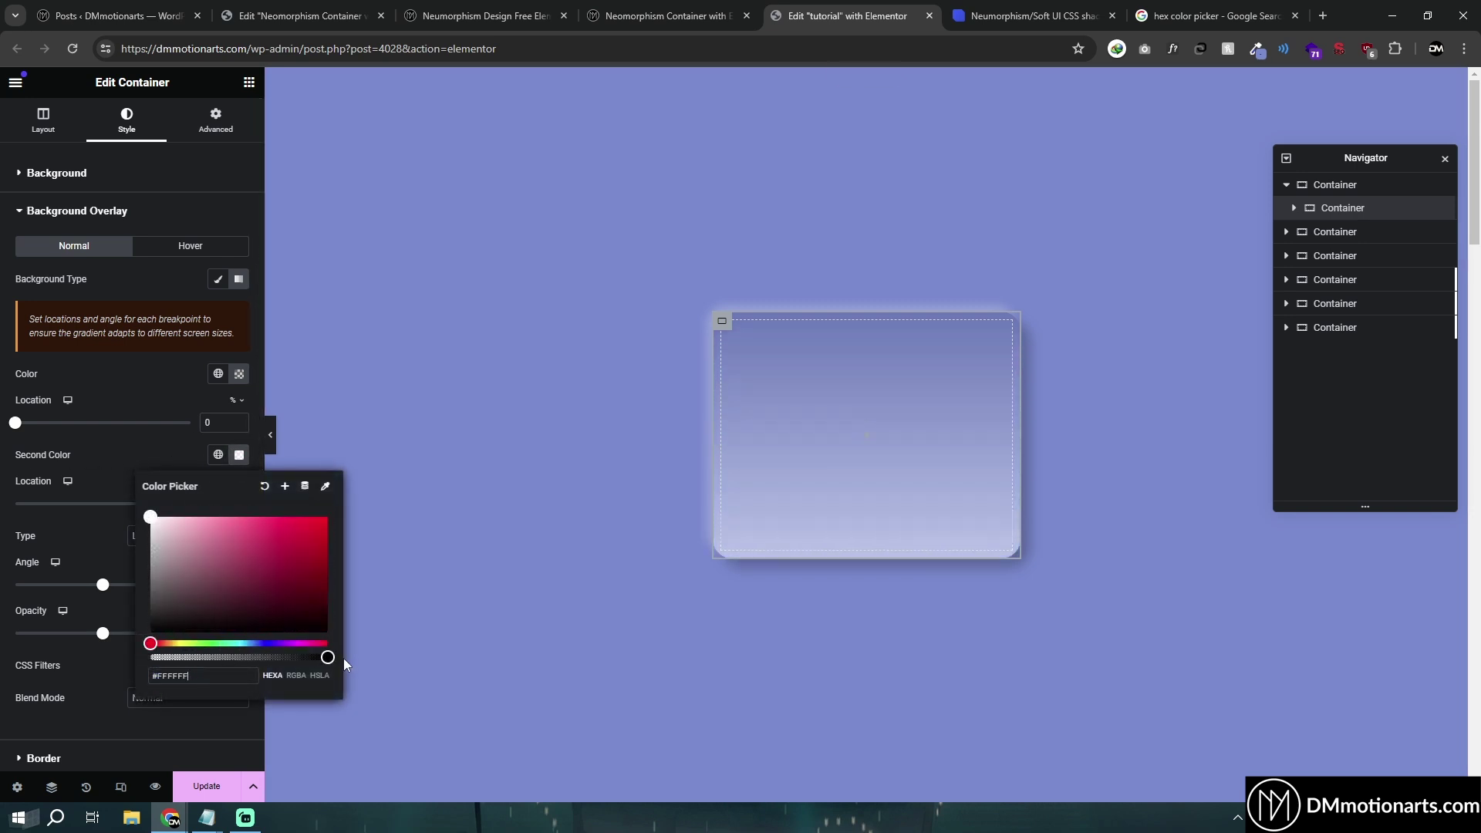
pyautogui.click(239, 374)
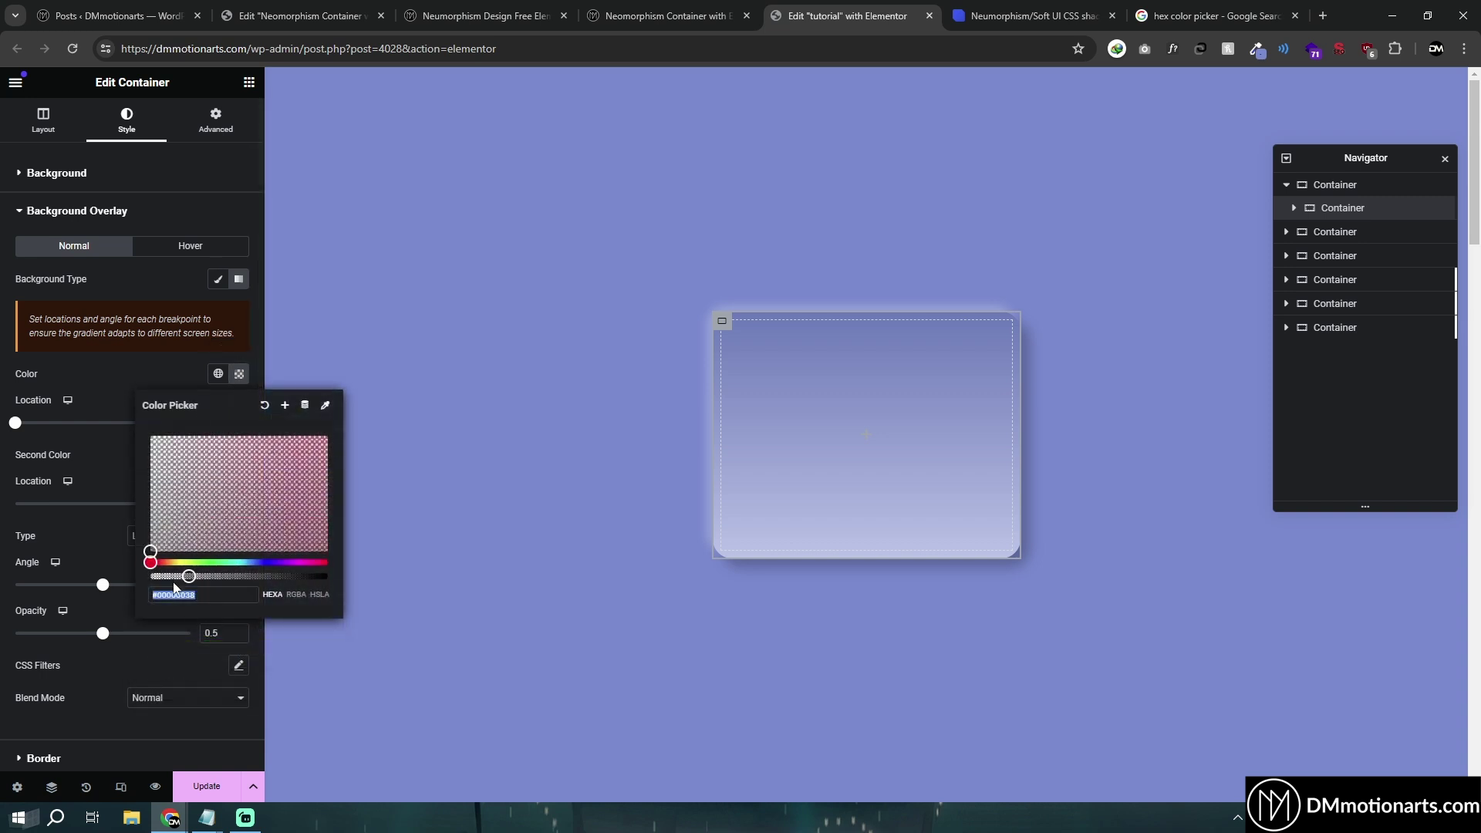
pyautogui.moveTo(209, 574); pyautogui.dragTo(340, 571)
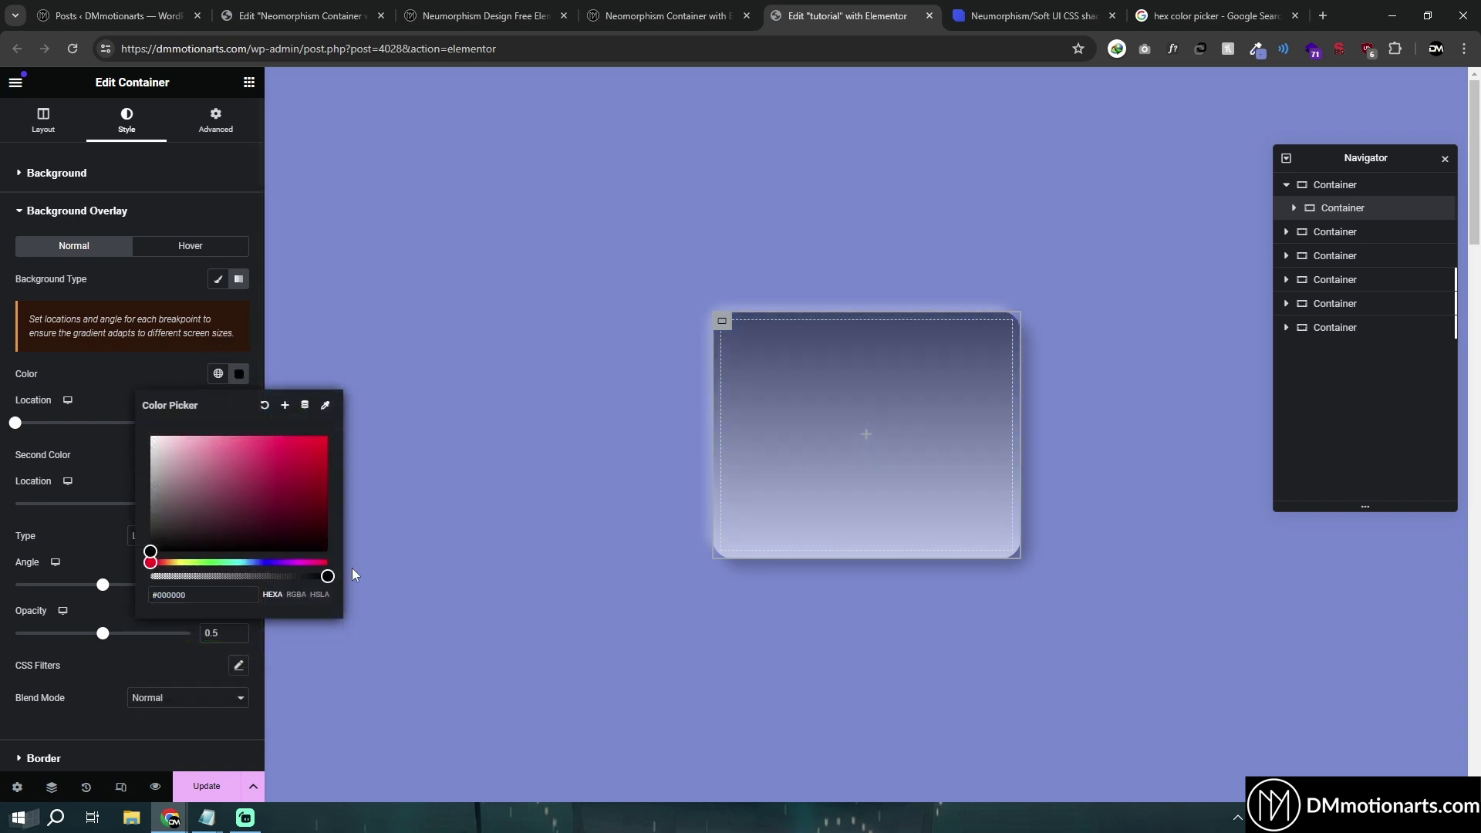
pyautogui.click(322, 333)
pyautogui.moveTo(103, 634); pyautogui.dragTo(197, 635)
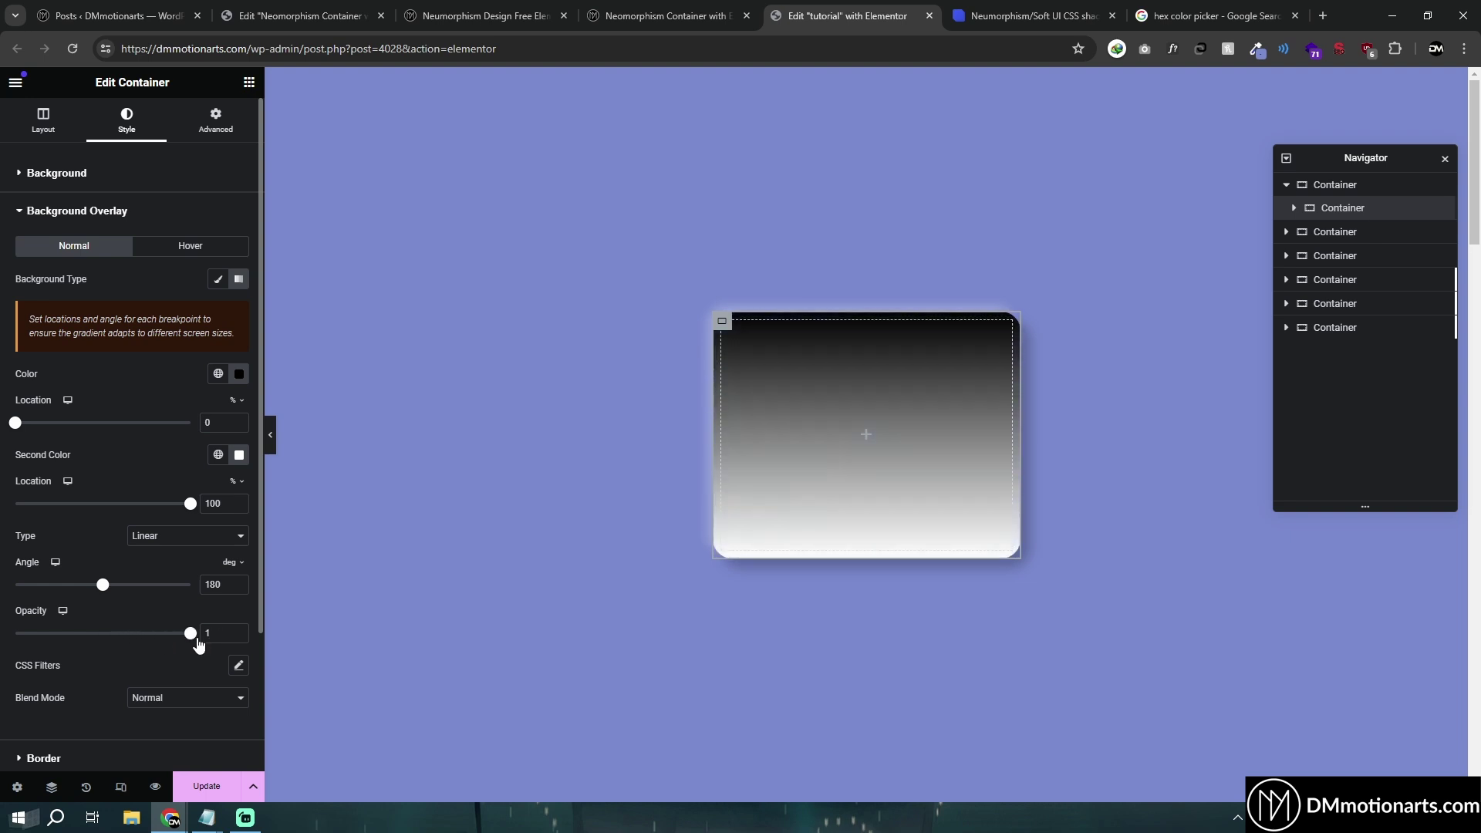
# Step: Try the first overlay colour as semi-transparent #00000084 and as solid #000000, and undo the overlay opacity experiments
pyautogui.click(240, 374)
pyautogui.click(252, 576)
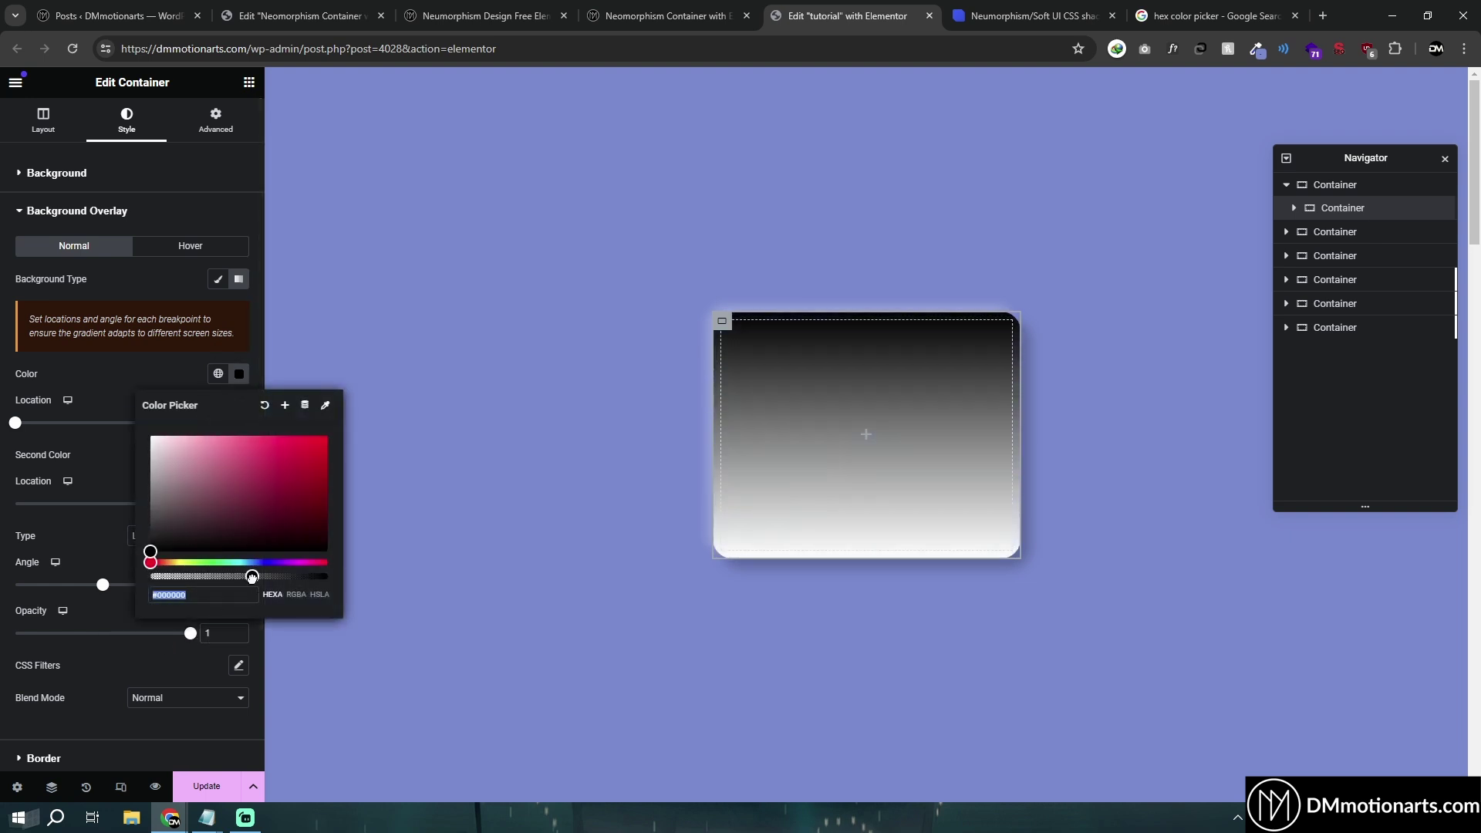
pyautogui.click(162, 661)
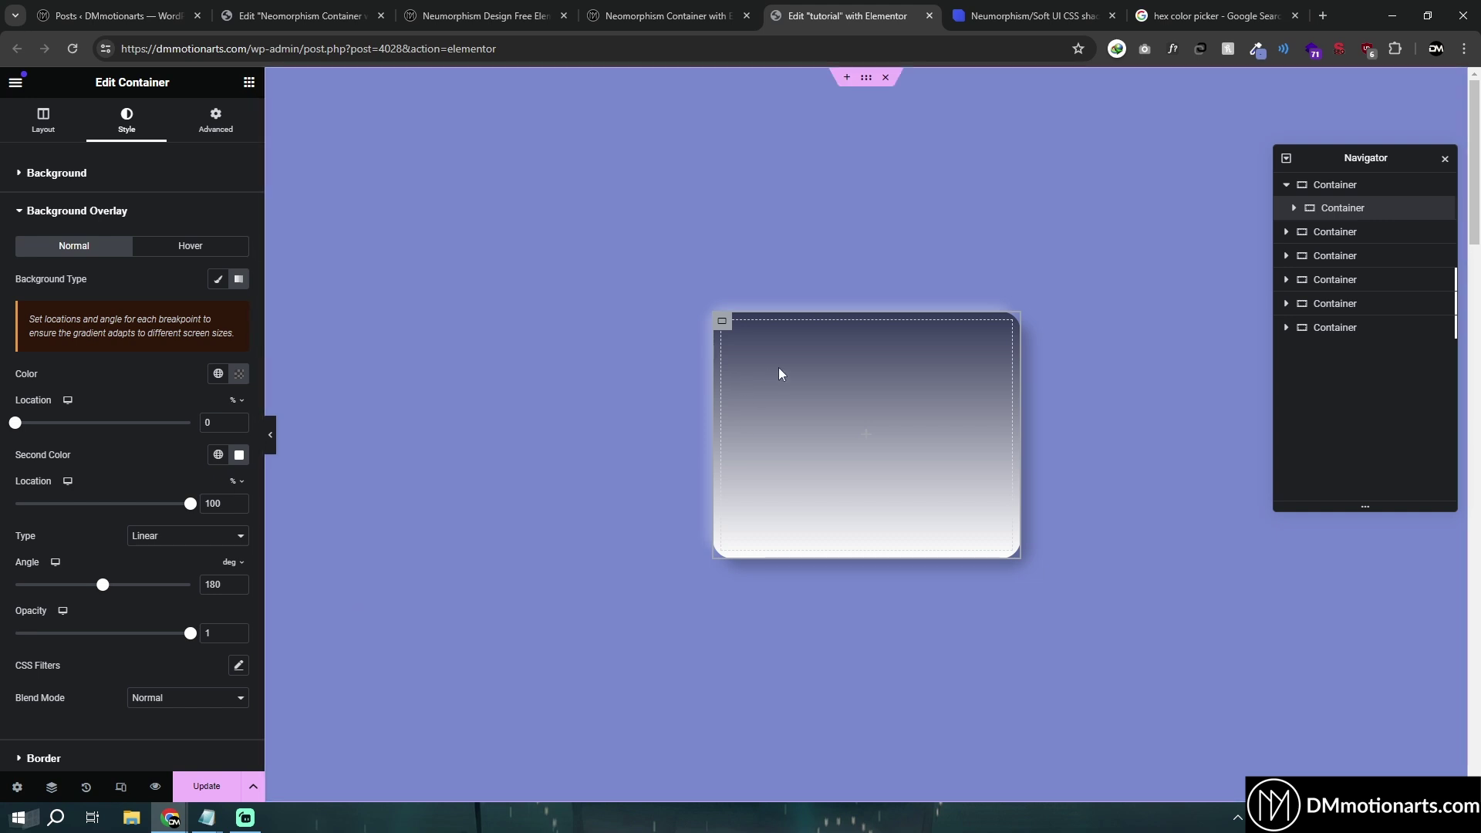
pyautogui.click(239, 374)
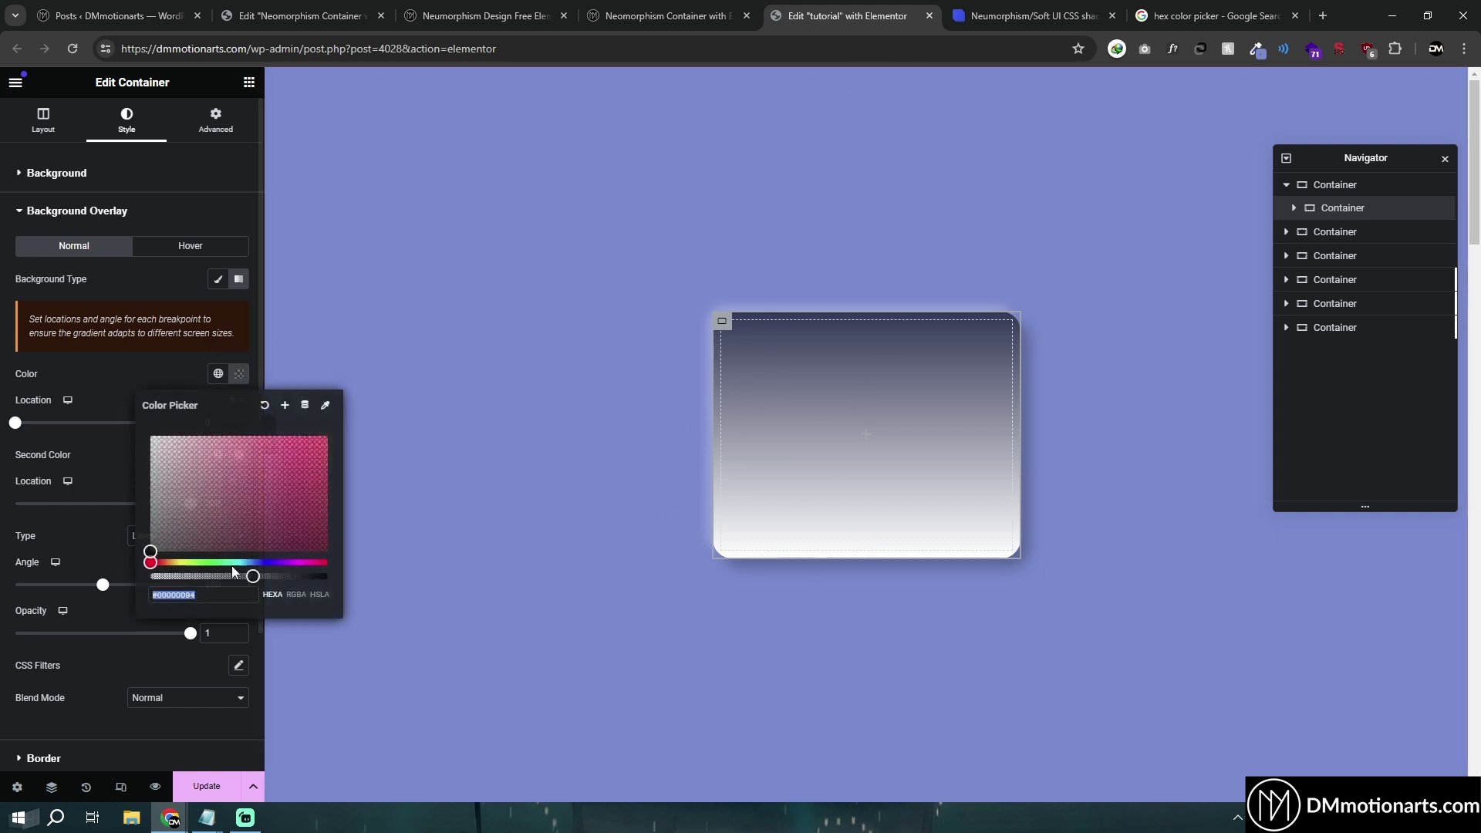
pyautogui.moveTo(250, 576); pyautogui.dragTo(328, 576)
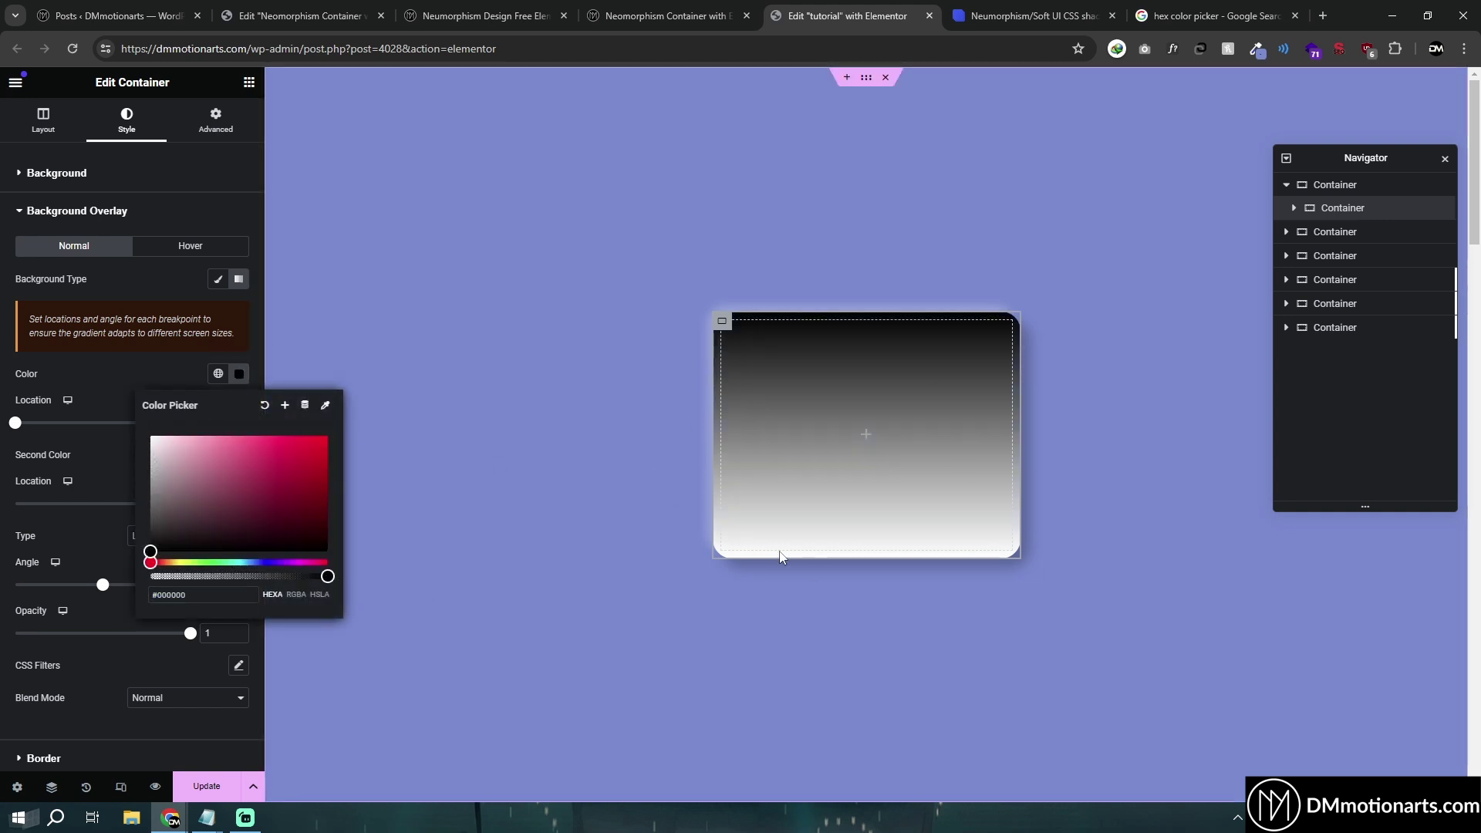
pyautogui.click(605, 458)
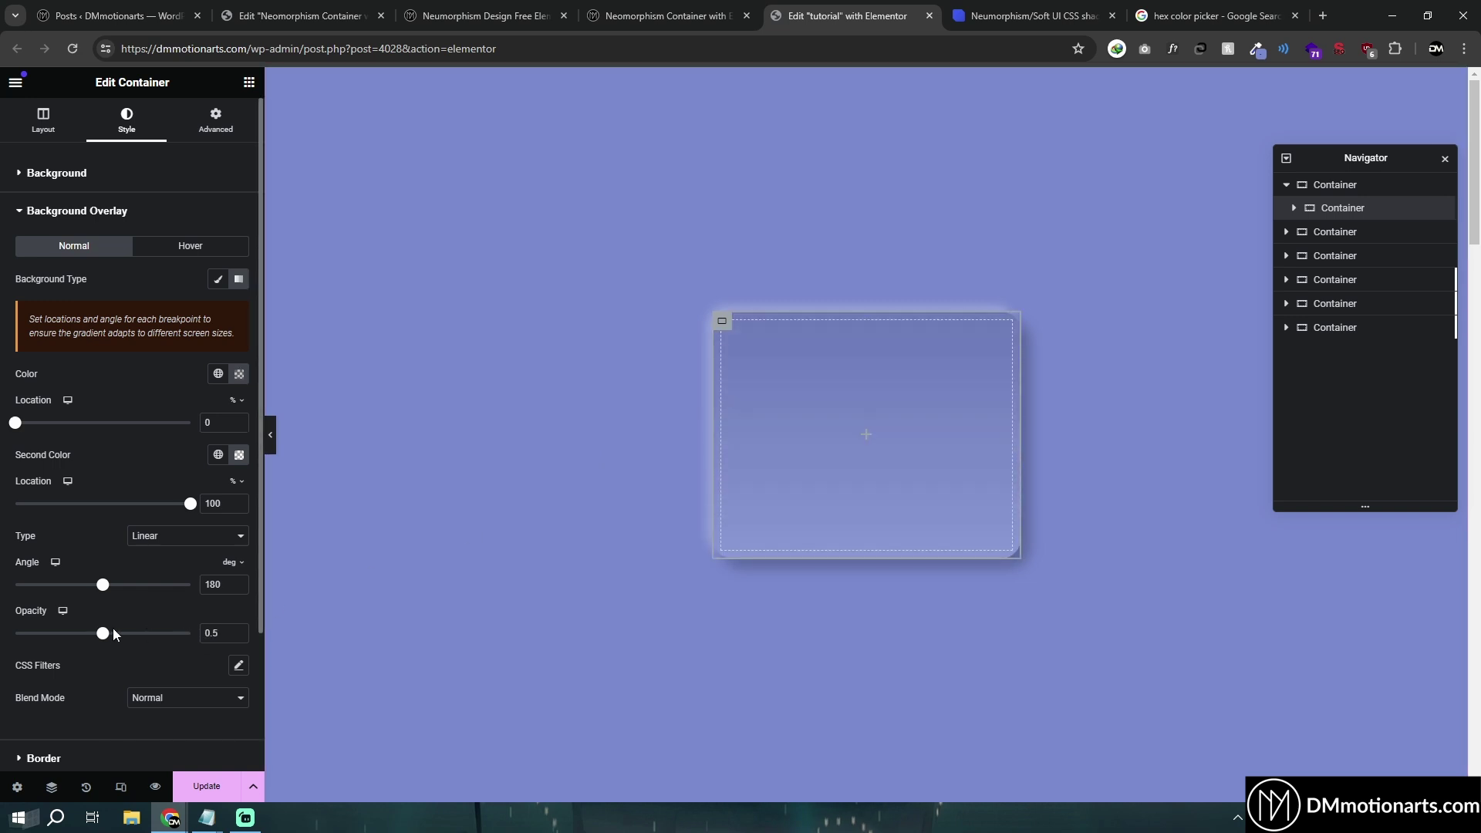
# Step: Set the tutorial container's overlay opacity to 1, and examine the convex gradient code and light-source corners on Neumorphism.io
pyautogui.moveTo(140, 639); pyautogui.dragTo(204, 633)
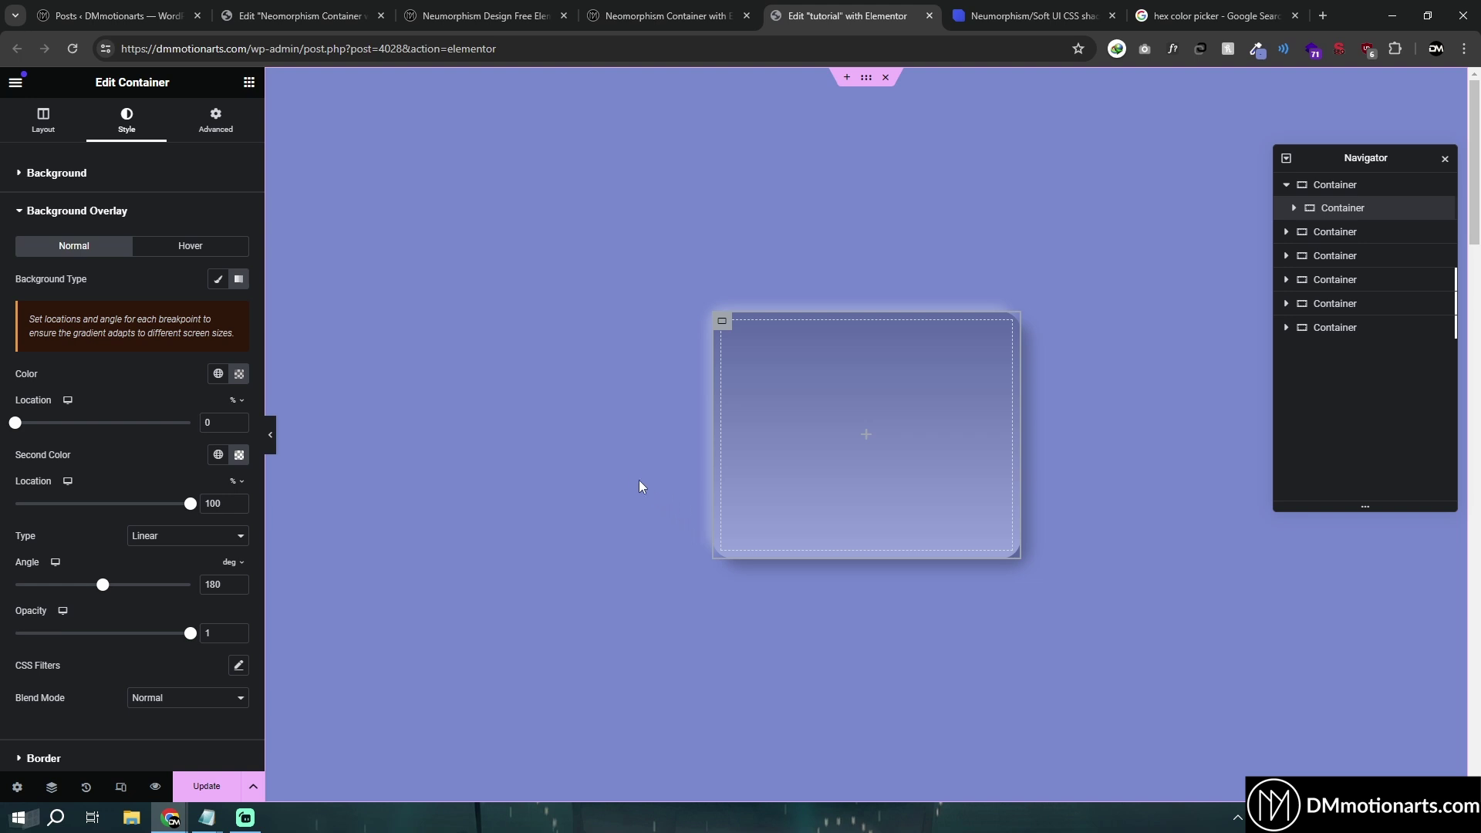
pyautogui.click(1030, 15)
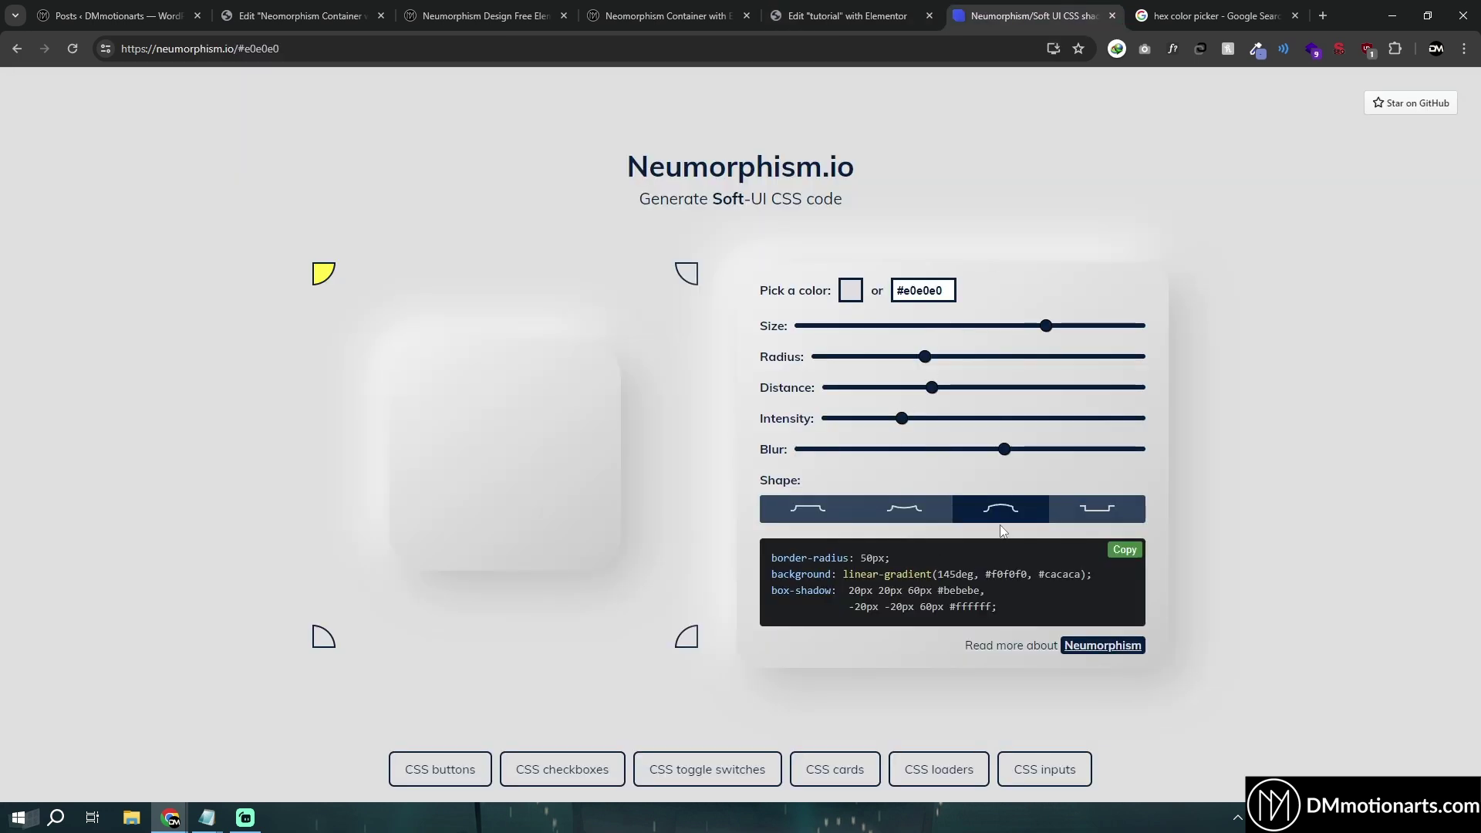
pyautogui.moveTo(843, 571); pyautogui.dragTo(1095, 575)
pyautogui.click(1131, 595)
pyautogui.click(686, 639)
pyautogui.click(324, 274)
pyautogui.click(840, 15)
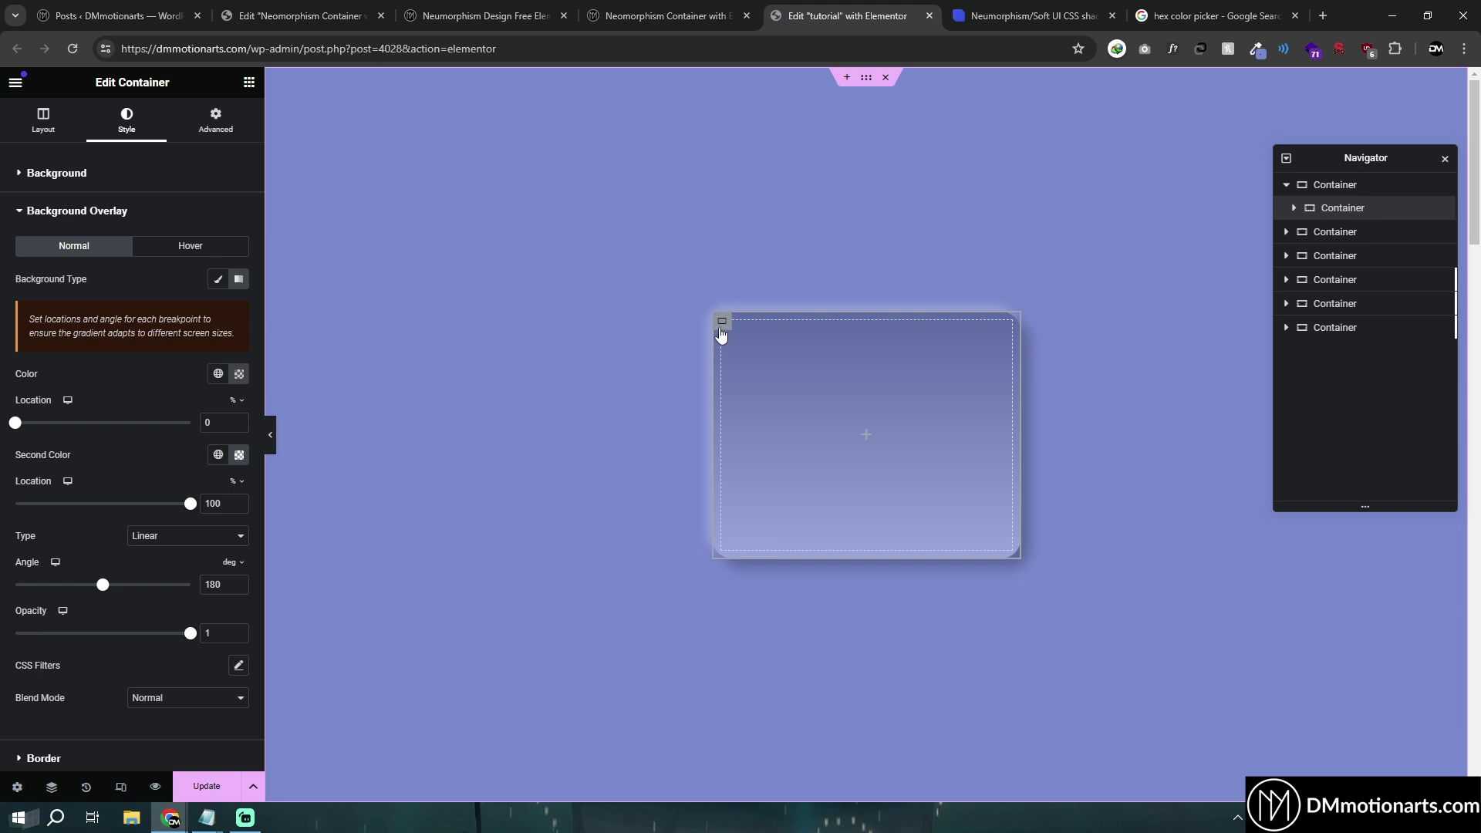
# Step: Try an overlay gradient angle of 270 degrees and compare it with the post's middle demo container
pyautogui.moveTo(117, 588); pyautogui.dragTo(155, 612)
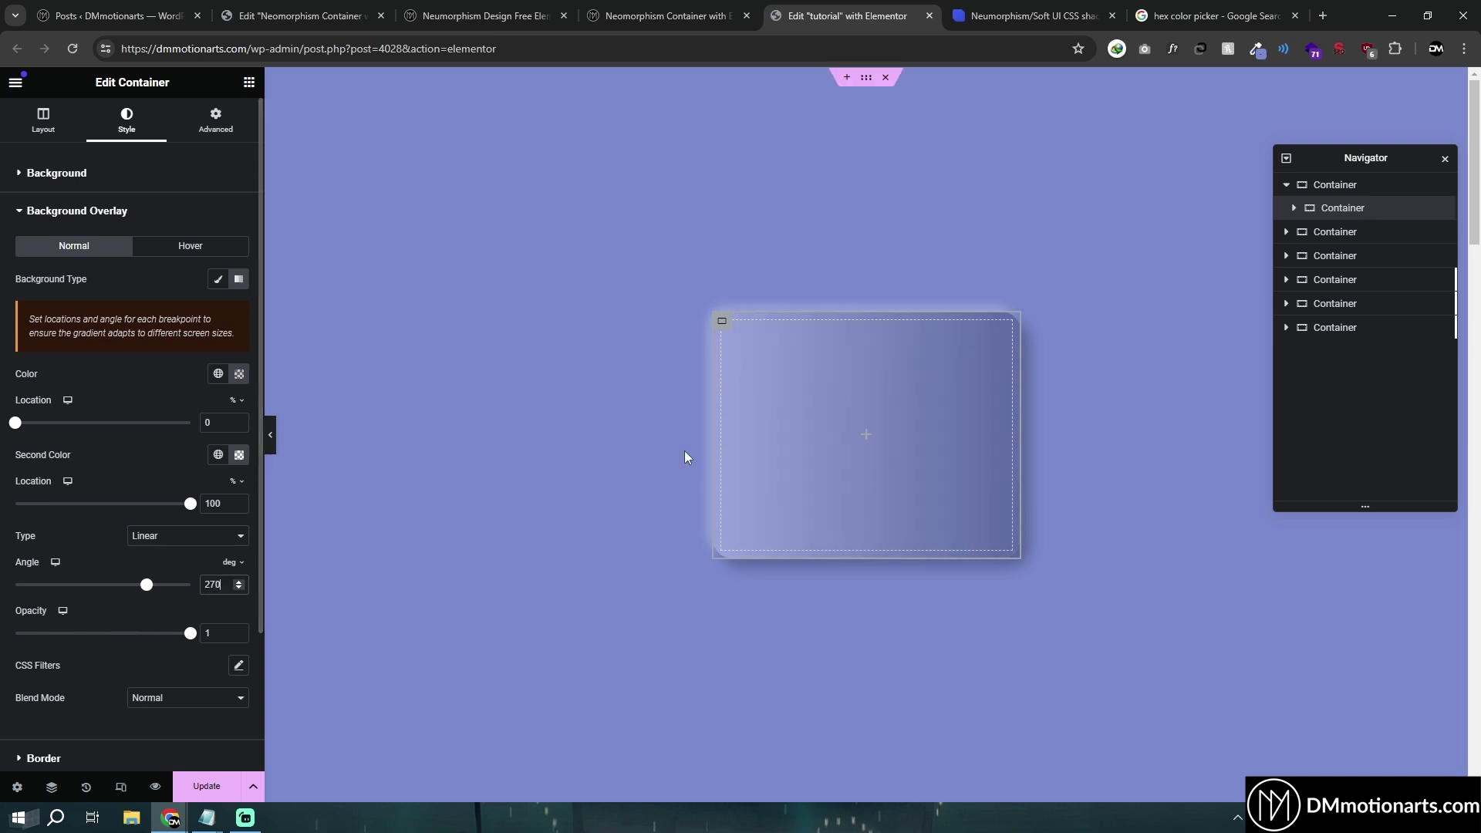
pyautogui.click(339, 14)
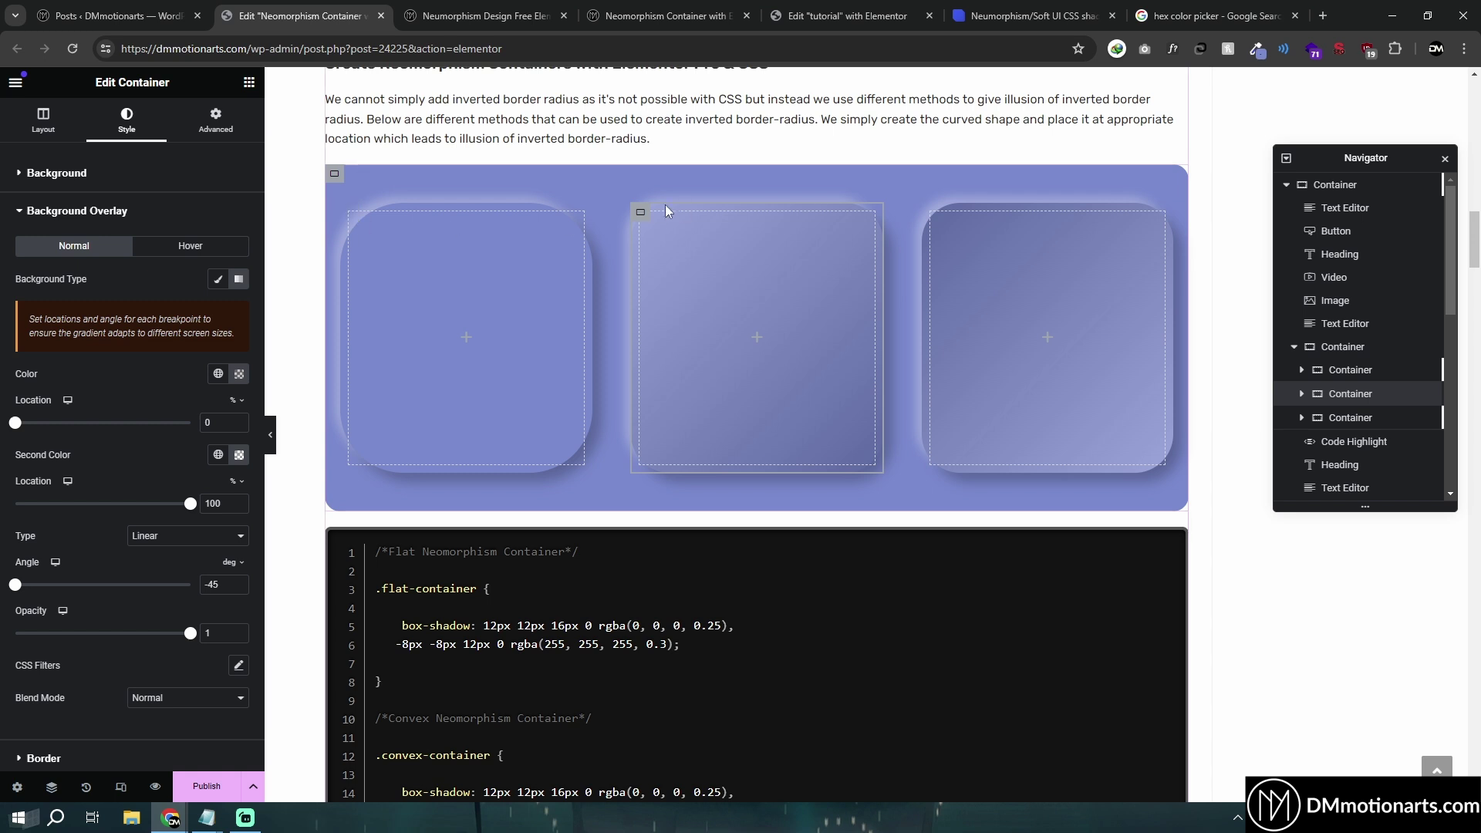
pyautogui.click(918, 6)
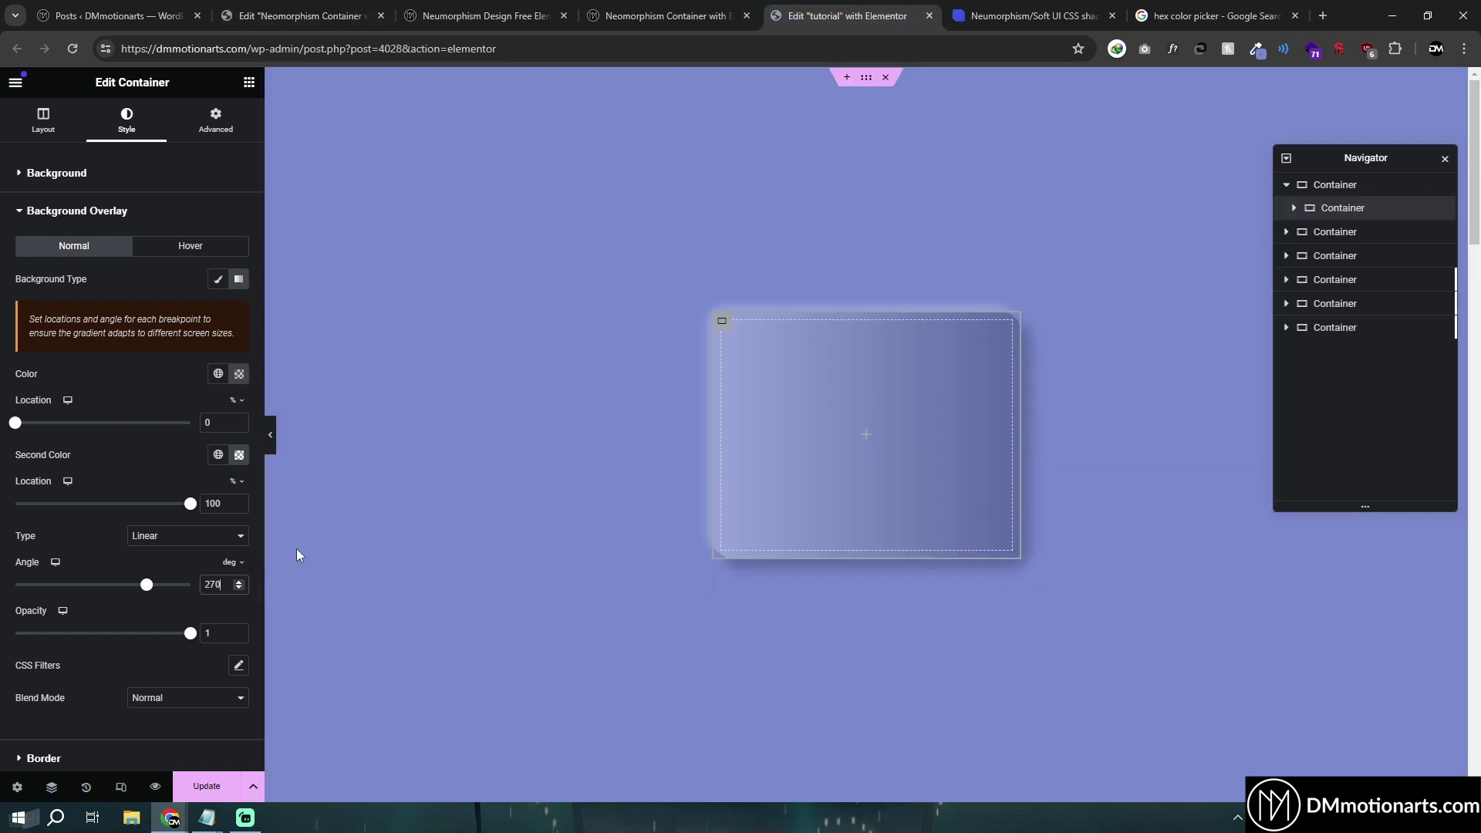
# Step: Set the tutorial container's overlay gradient angle to -45 degrees and preview it without the editing controls
pyautogui.doubleClick(213, 586)
pyautogui.press('BackSpace')
pyautogui.write('4')
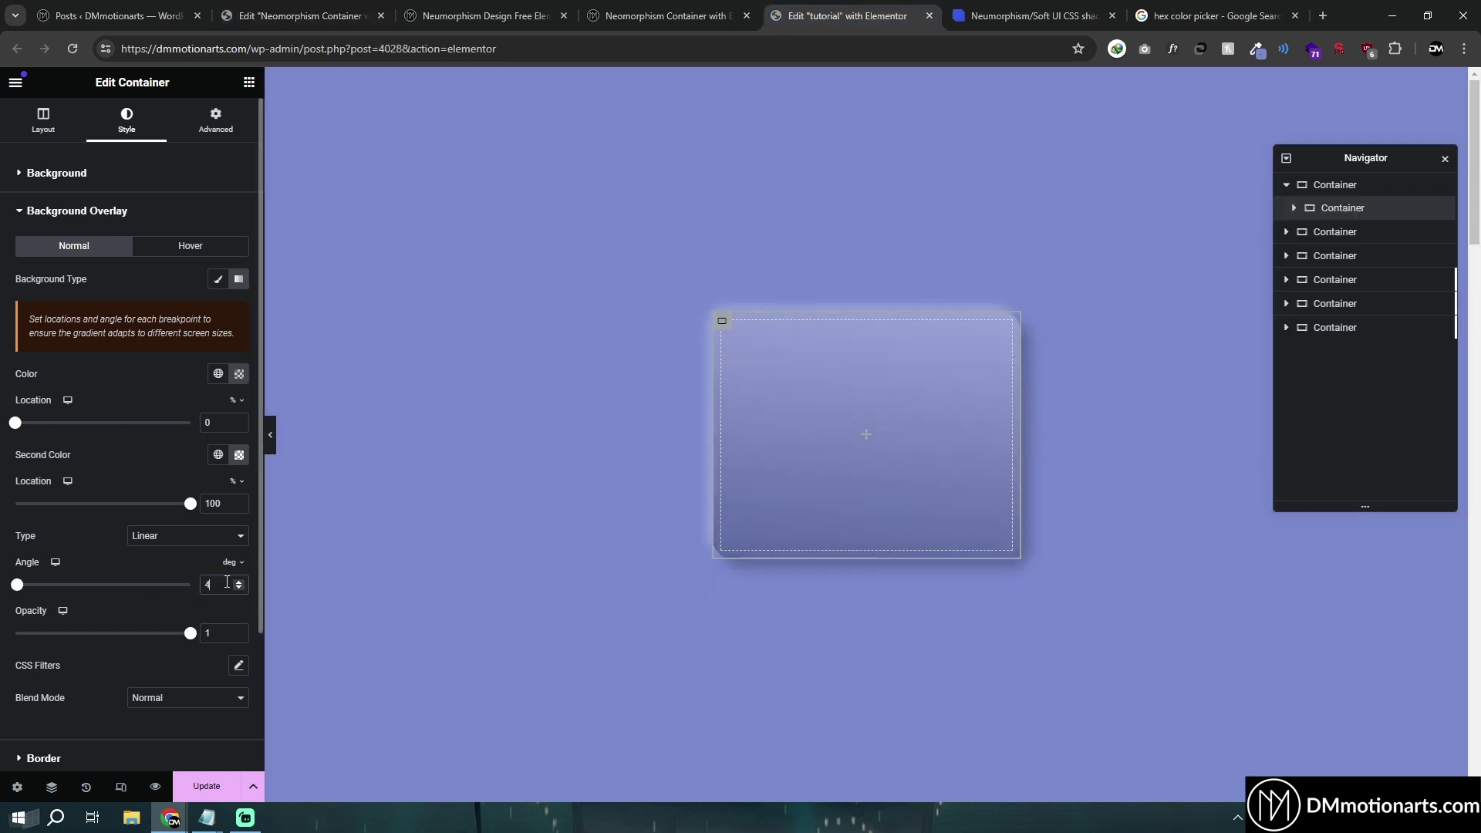
pyautogui.click(239, 589)
pyautogui.click(215, 593)
pyautogui.write('-45')
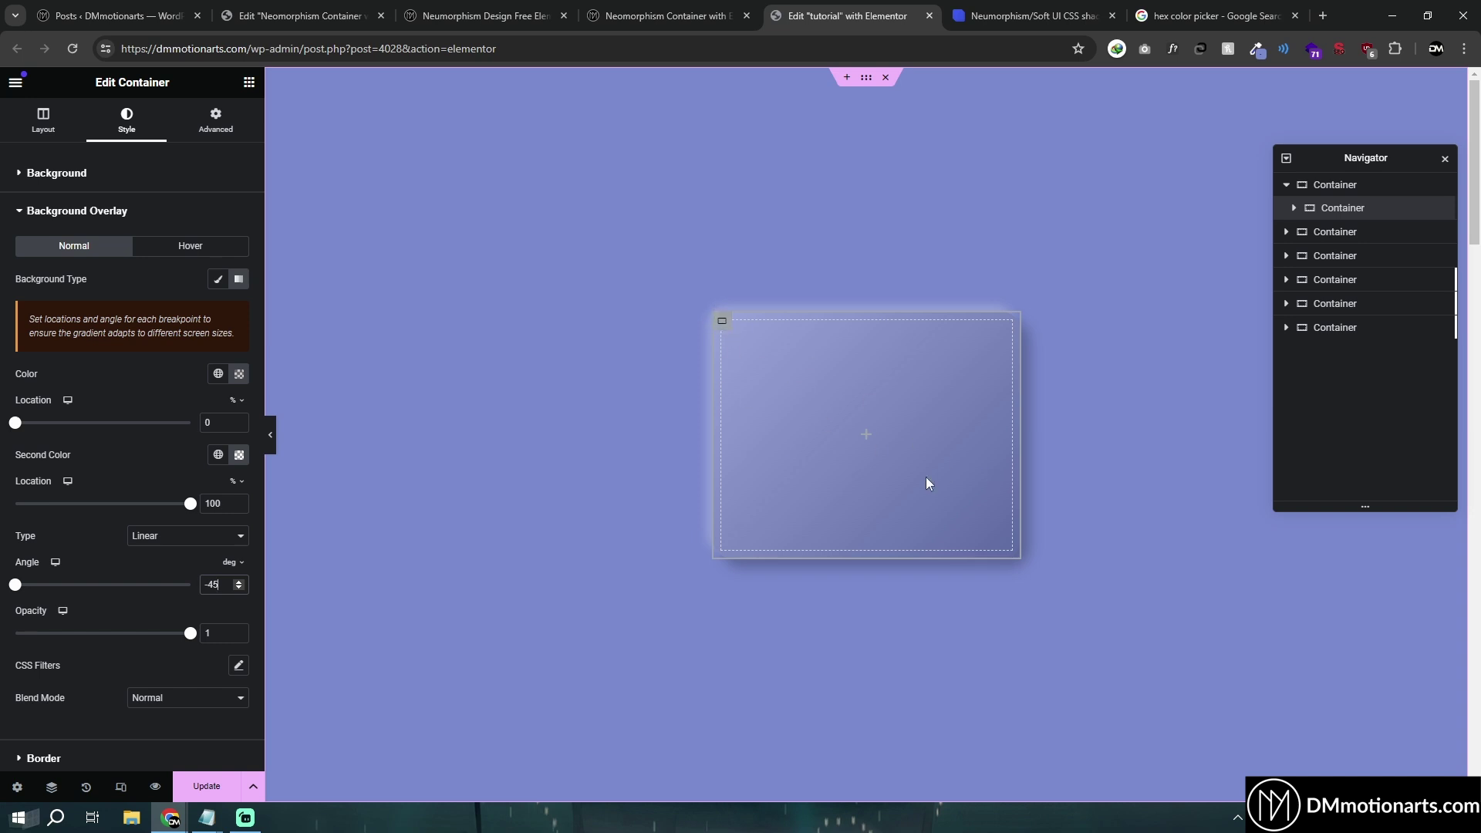
pyautogui.click(275, 448)
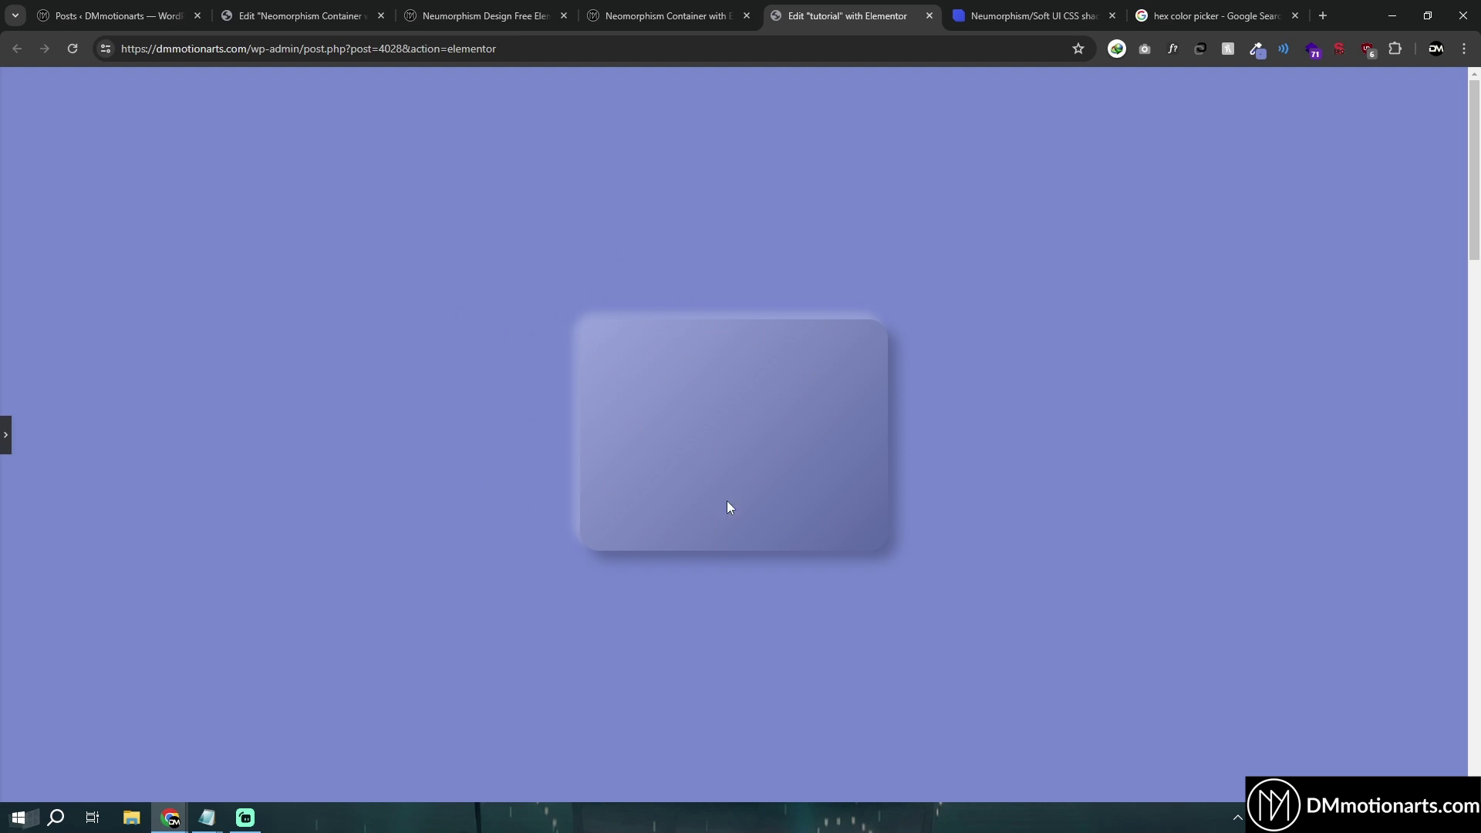
# Step: Compare the tutorial container with a clean preview of the post's three demo containers
pyautogui.hotkey('ctrl', 'shift', 'Tab')
pyautogui.hotkey('ctrl', 'shift', 'Tab')
pyautogui.hotkey('ctrl', 'shift', 'Tab')
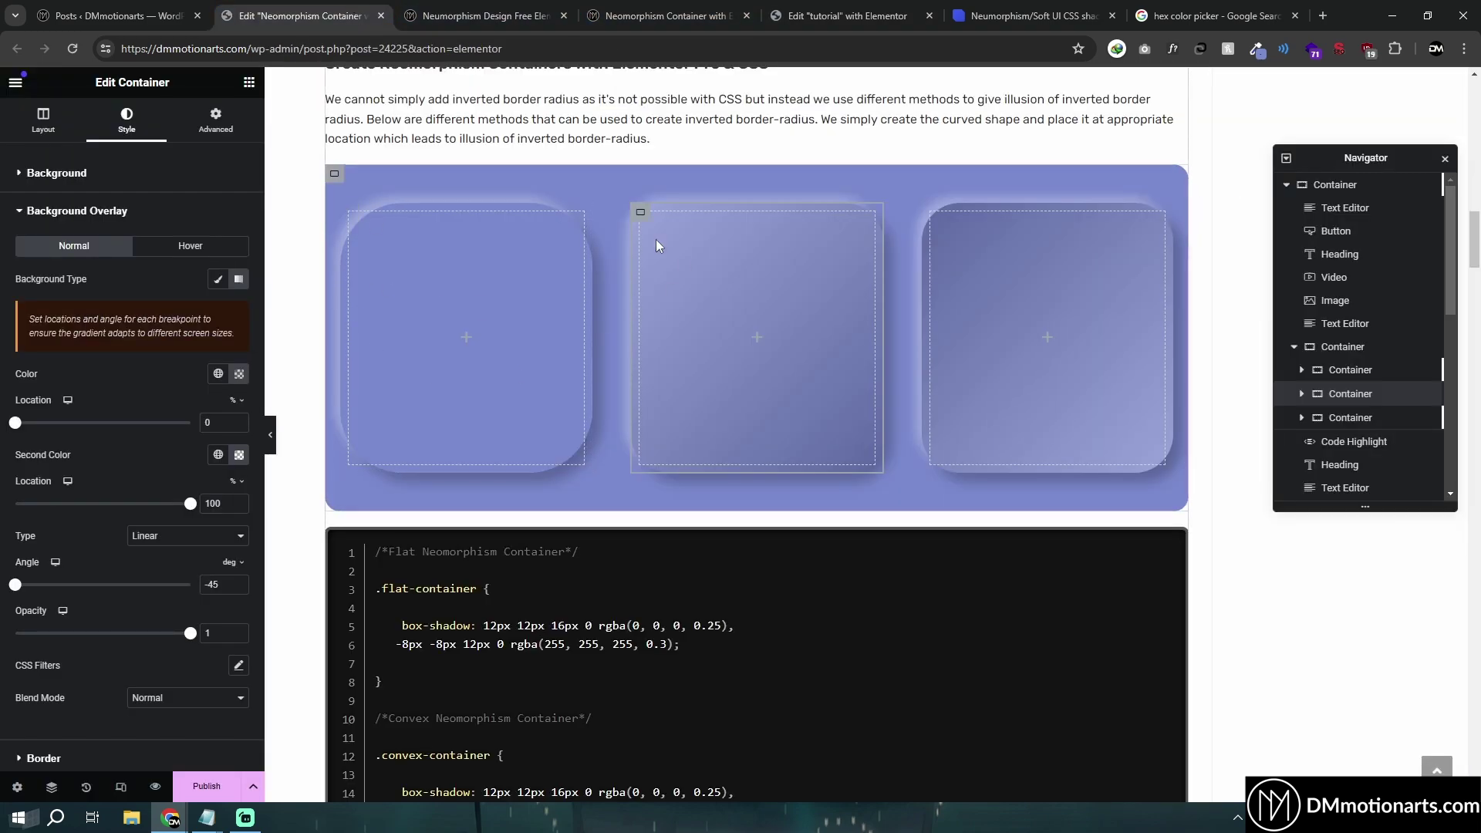
pyautogui.click(271, 434)
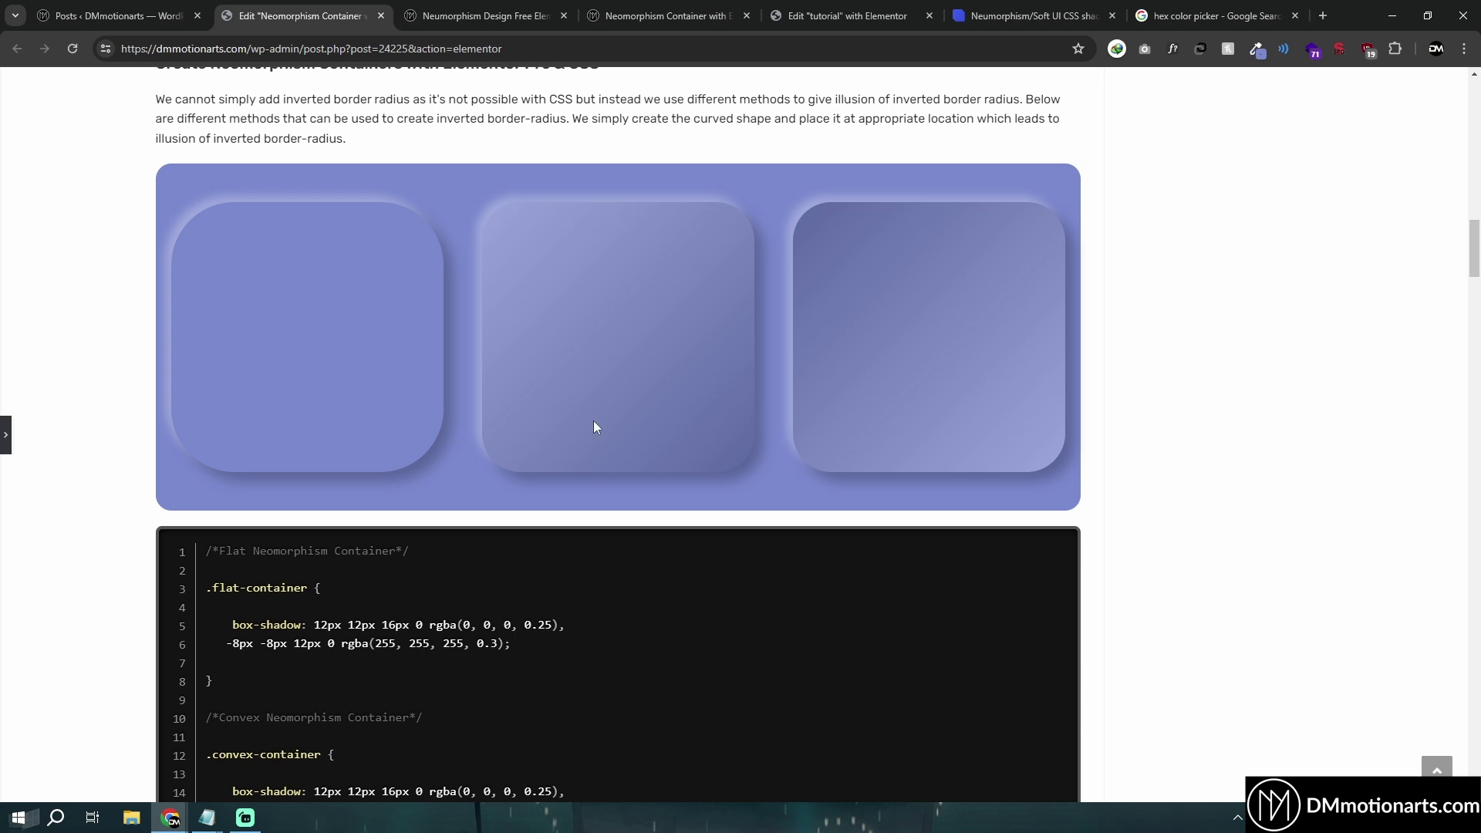
pyautogui.click(7, 440)
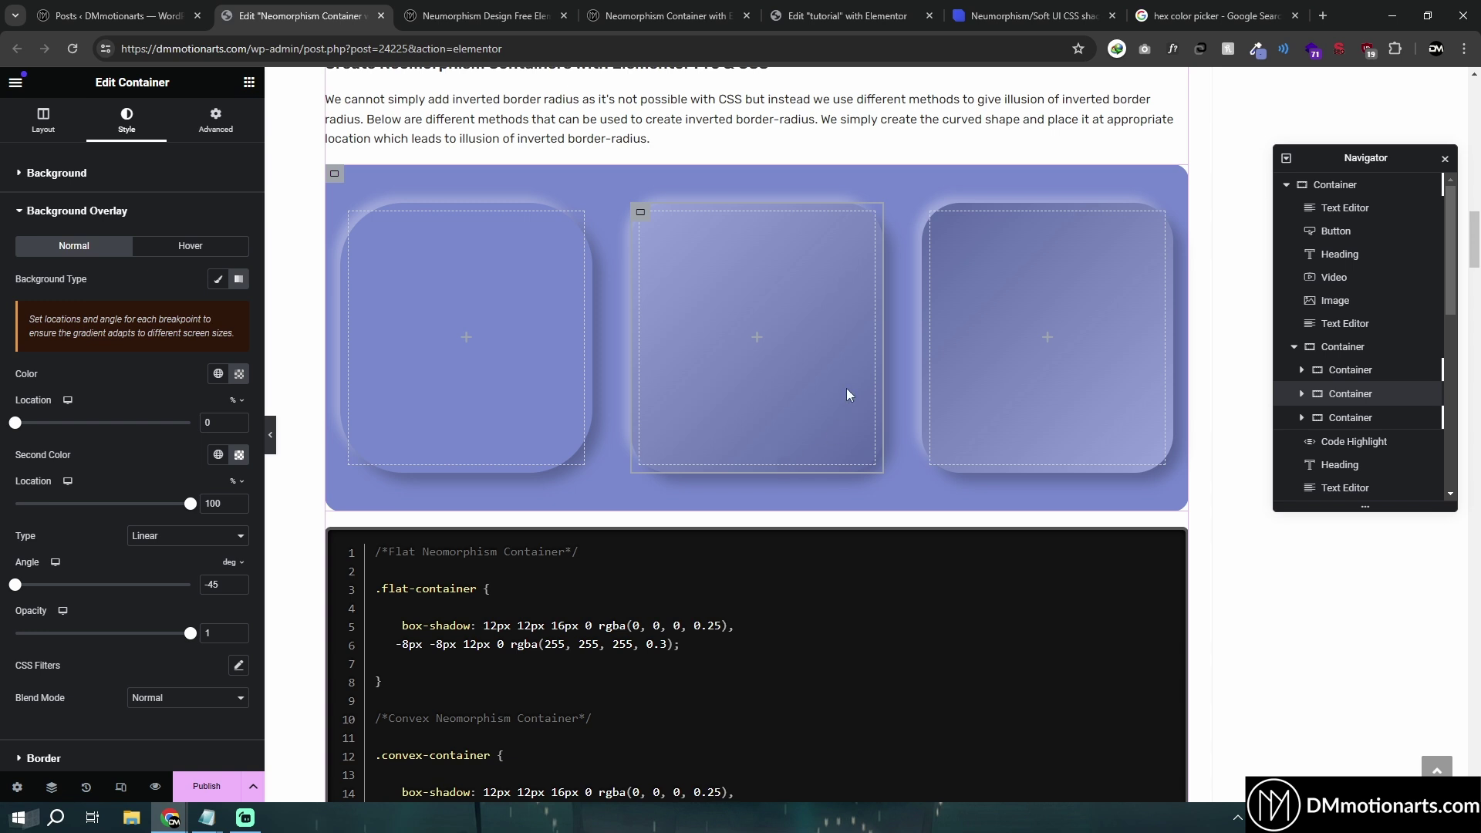
pyautogui.click(857, 15)
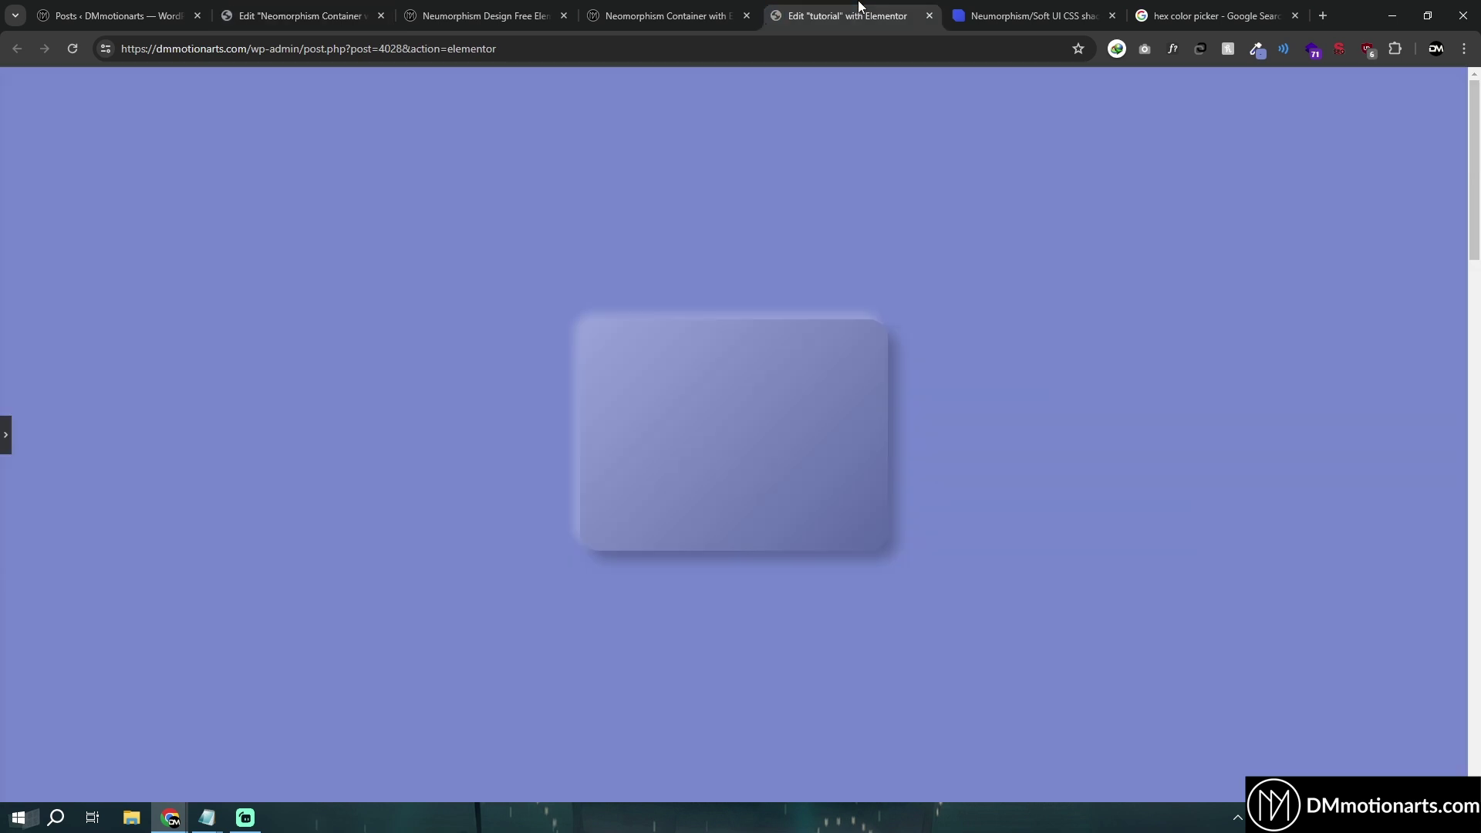
# Step: Try an overlay gradient angle of 90 degrees on the tutorial container and preview it
pyautogui.click(6, 435)
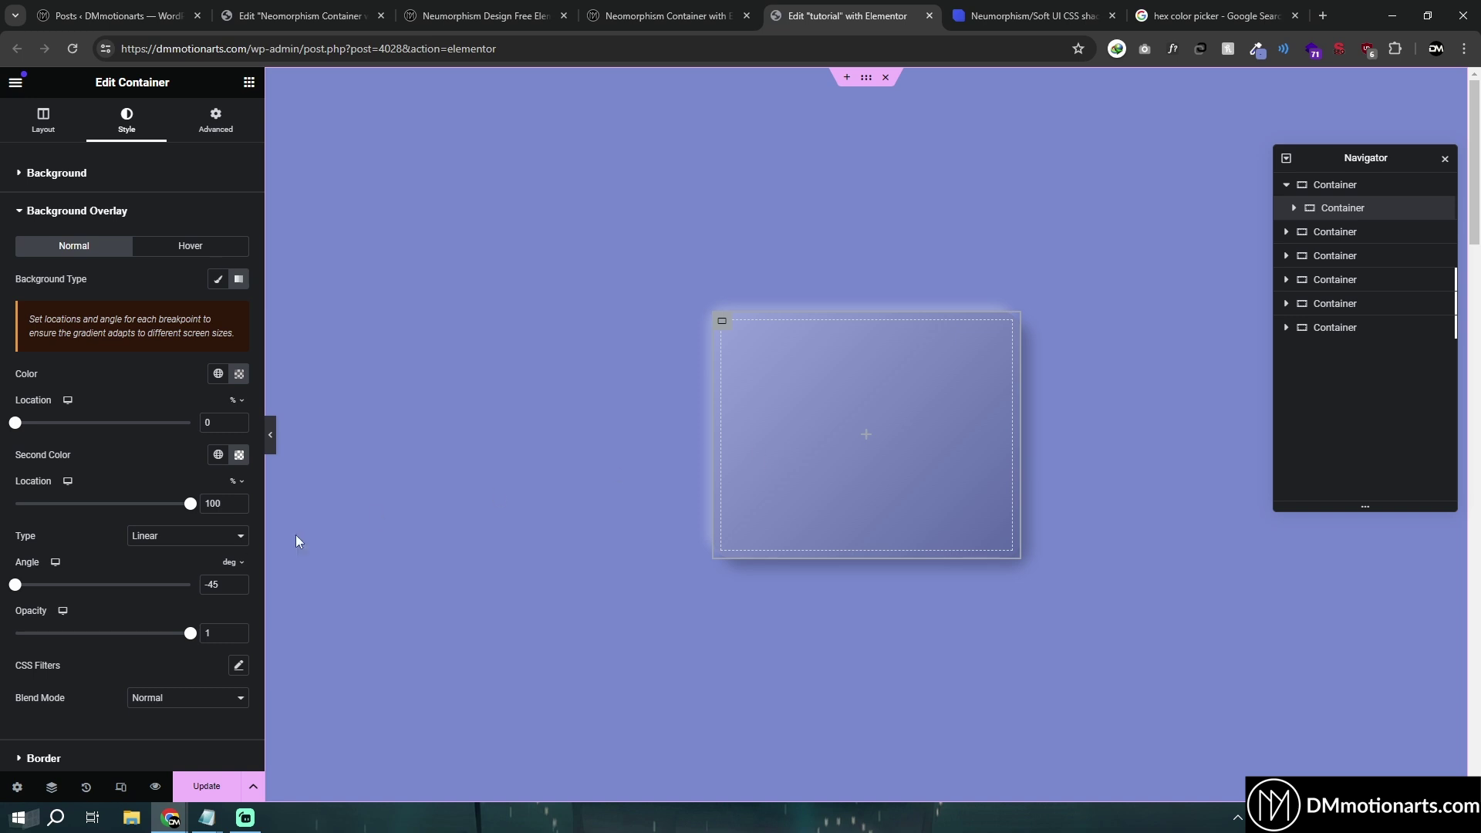
pyautogui.click(206, 585)
pyautogui.press('BackSpace')
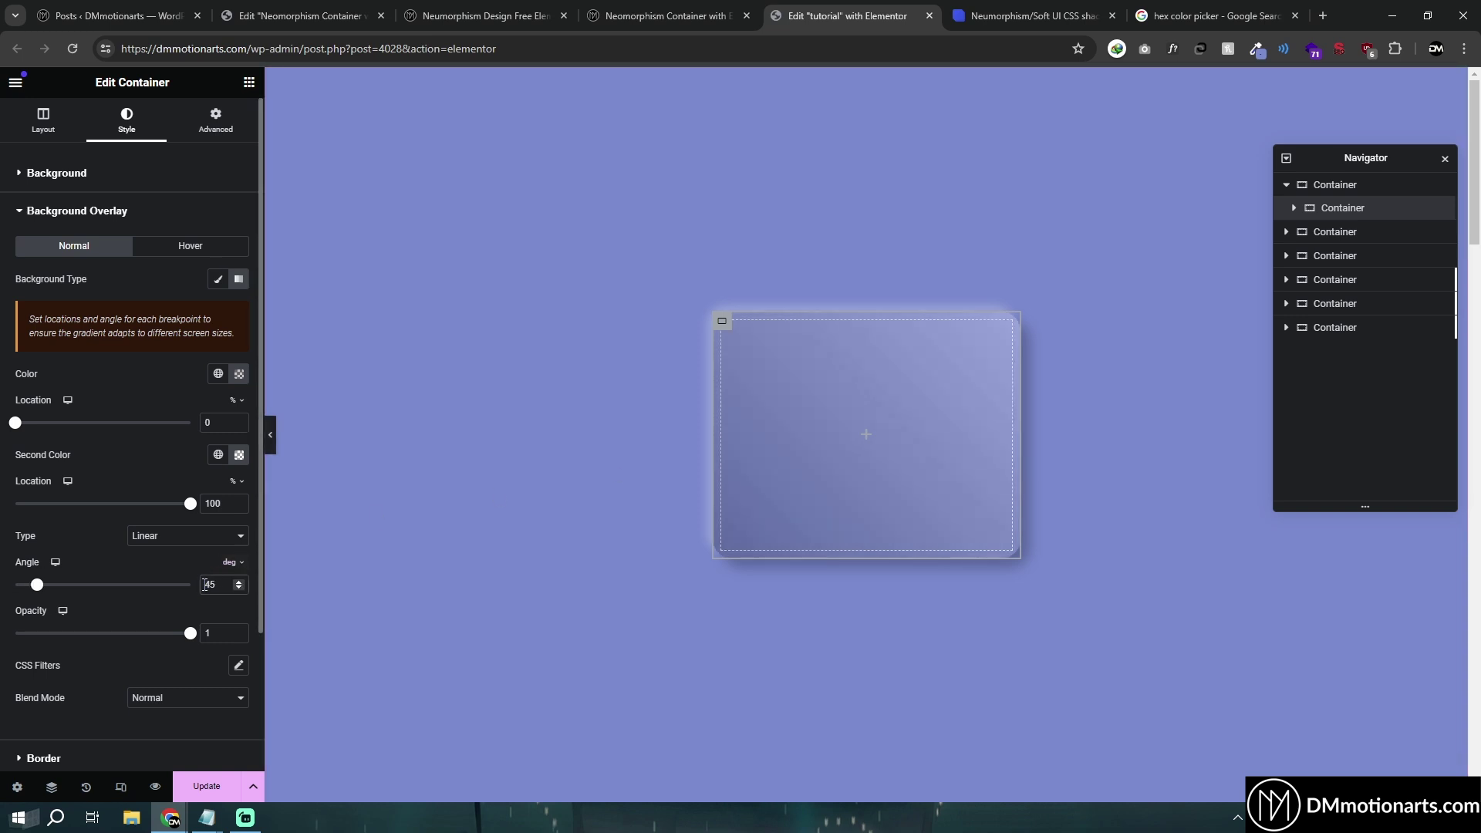
pyautogui.press('BackSpace')
pyautogui.press('BackSpace')
pyautogui.write('90')
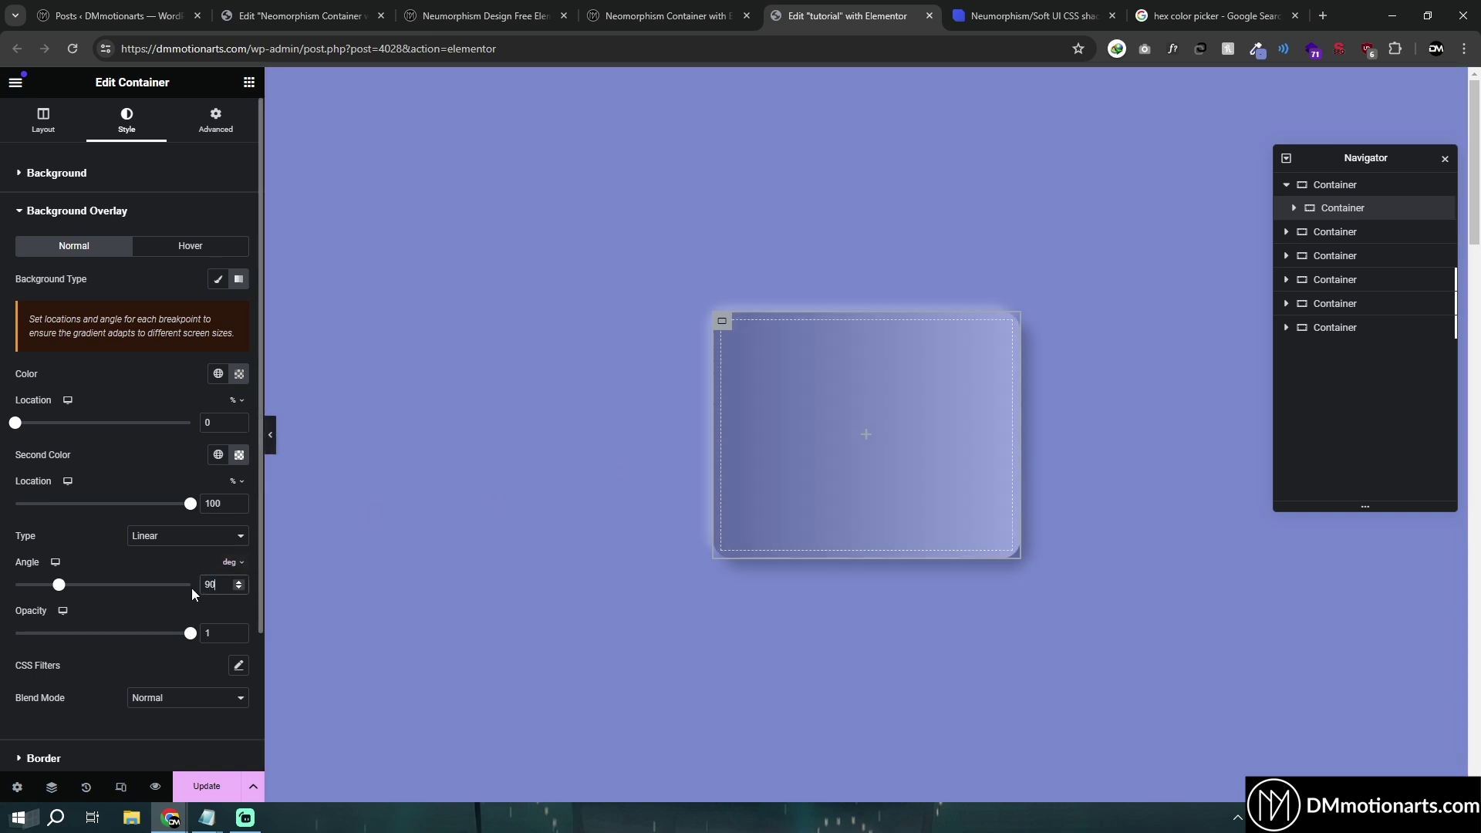
pyautogui.click(270, 437)
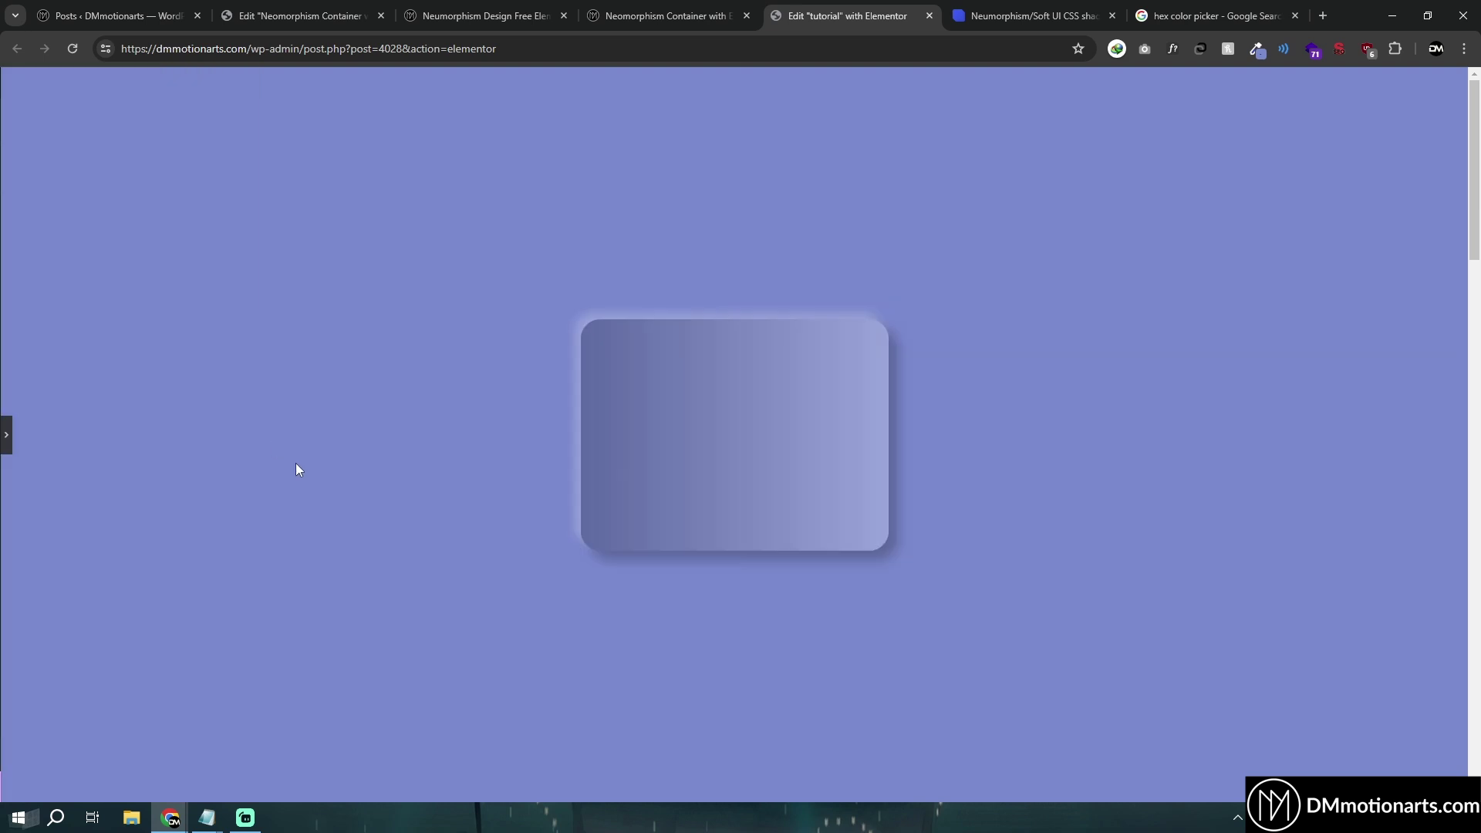
pyautogui.click(6, 436)
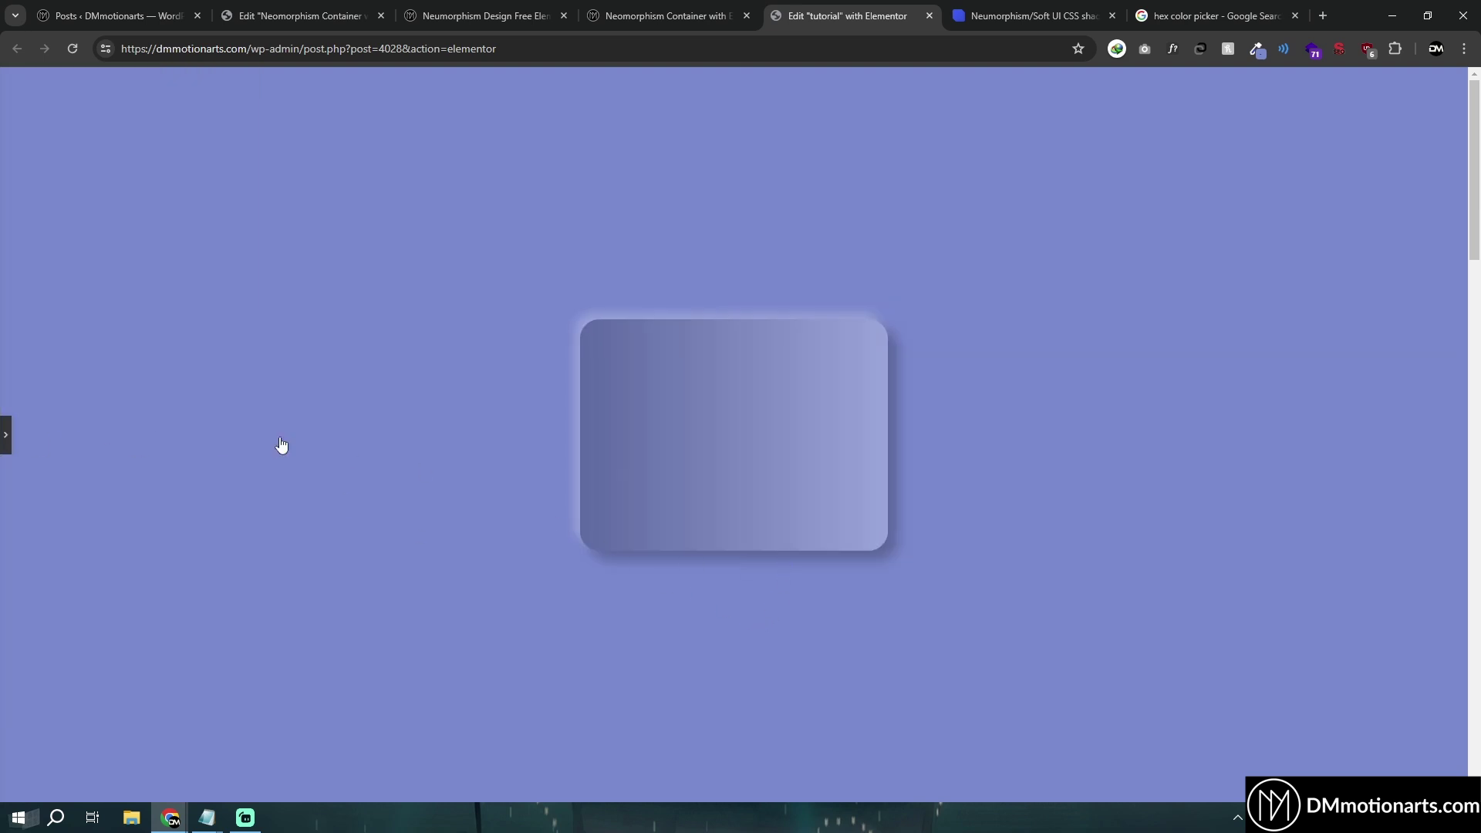
# Step: Duplicate the neumorphic container twice and set the parent container's direction to a horizontal row
pyautogui.rightClick(722, 332)
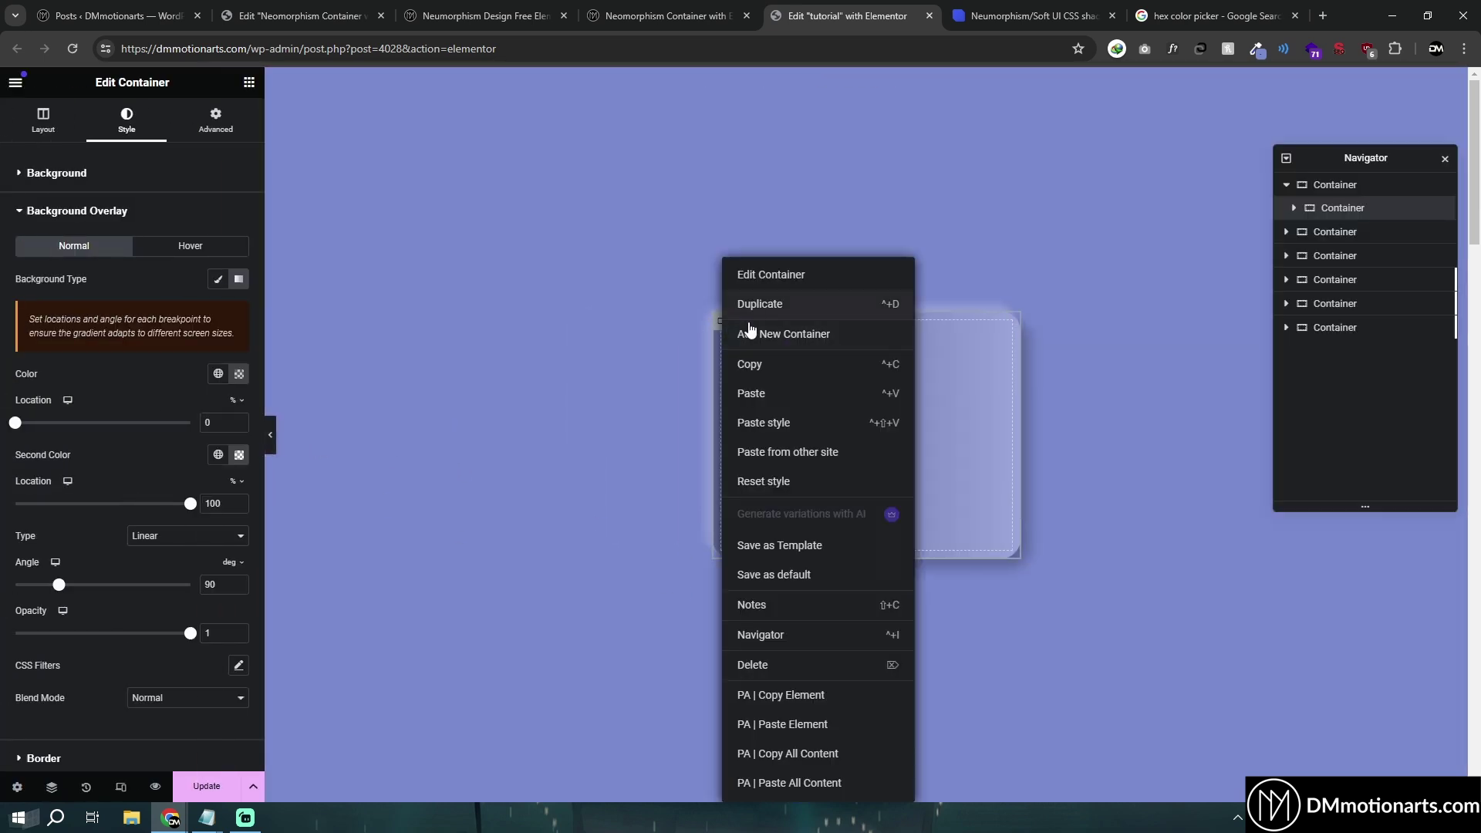
pyautogui.click(739, 334)
pyautogui.rightClick(723, 198)
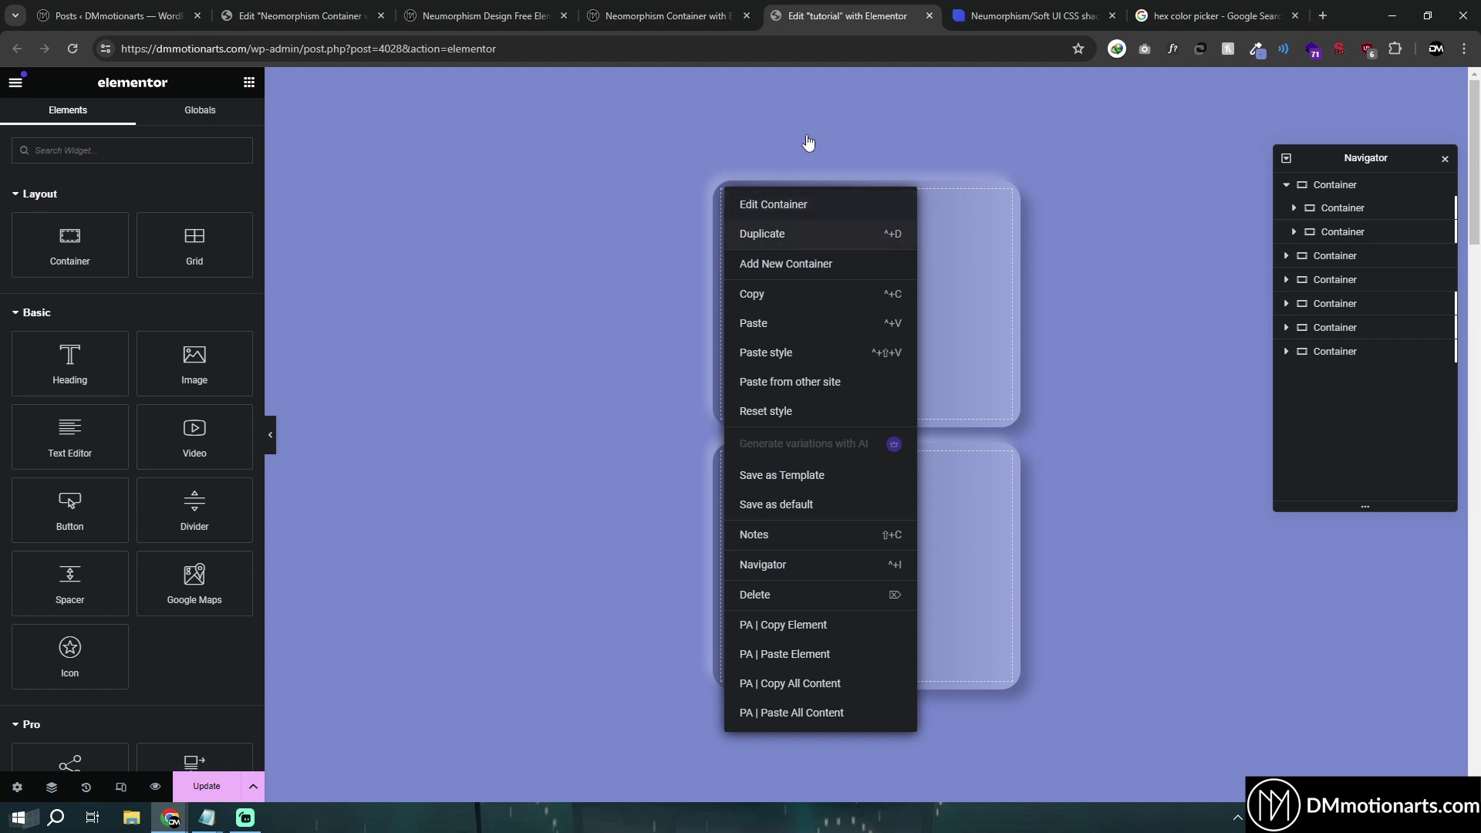
pyautogui.click(755, 234)
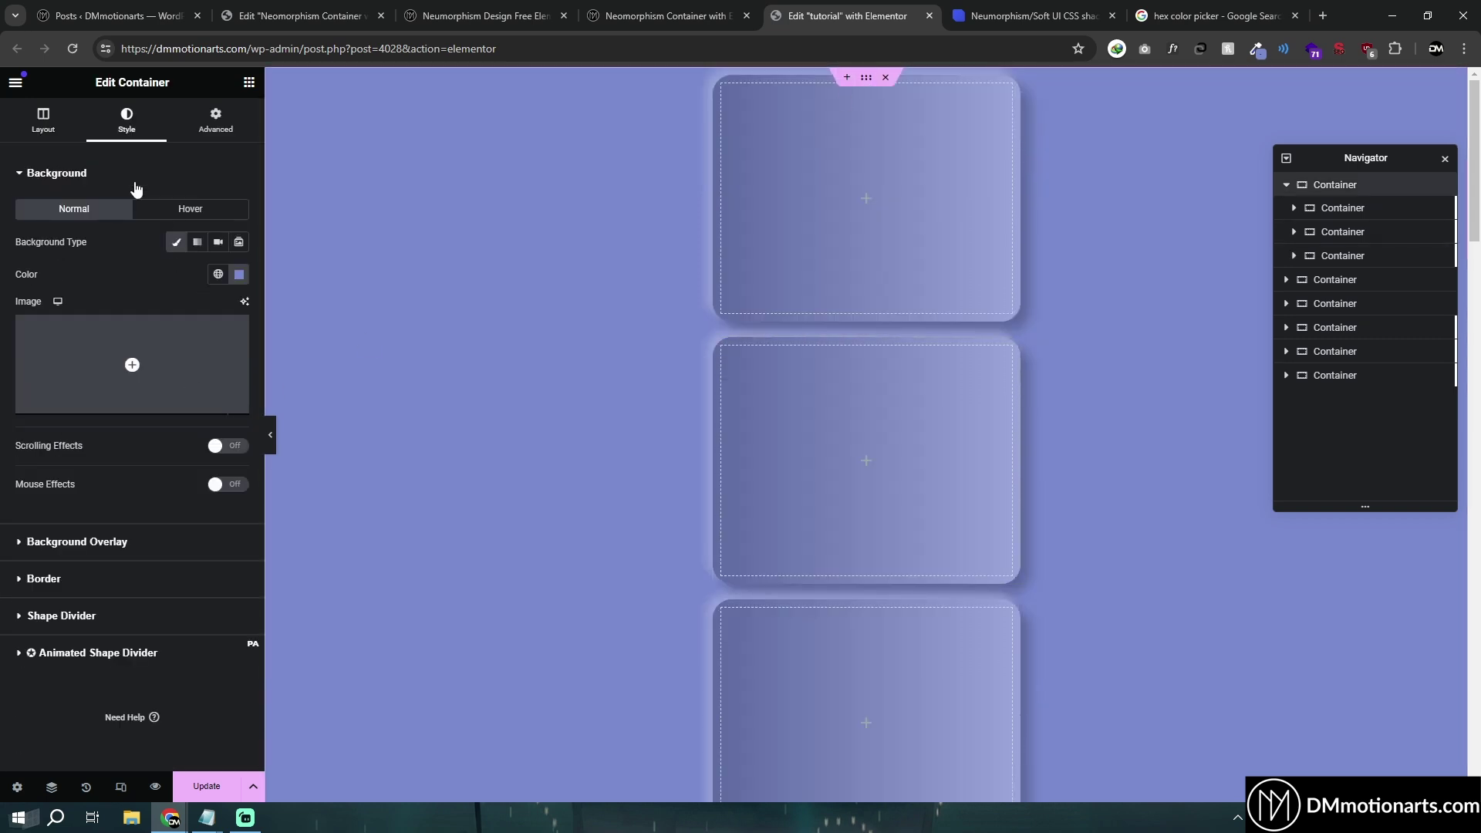
pyautogui.click(177, 434)
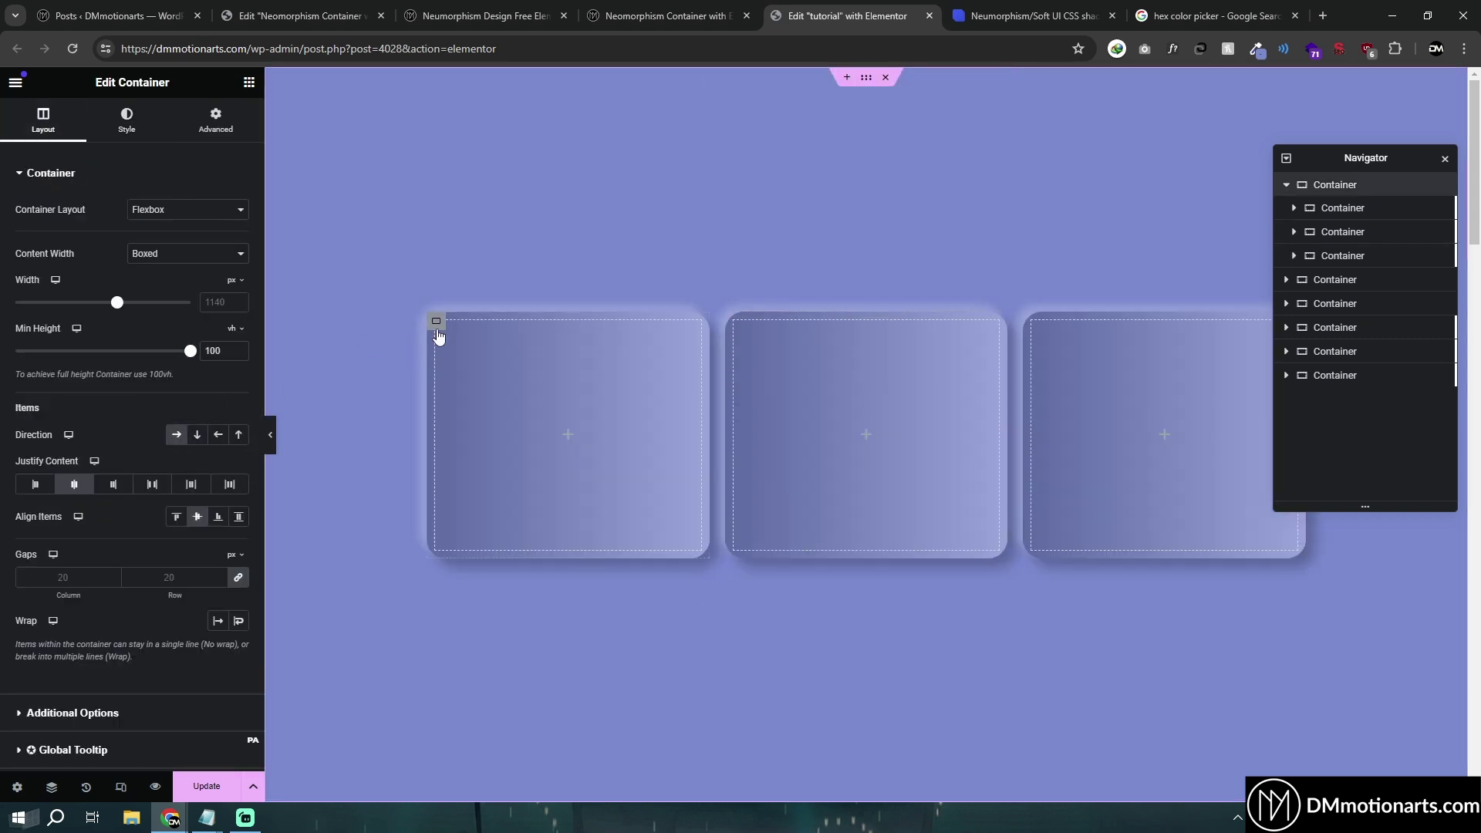
# Step: Remove the gradient background overlay from the first container in the row to make it flat
pyautogui.click(437, 324)
pyautogui.click(34, 539)
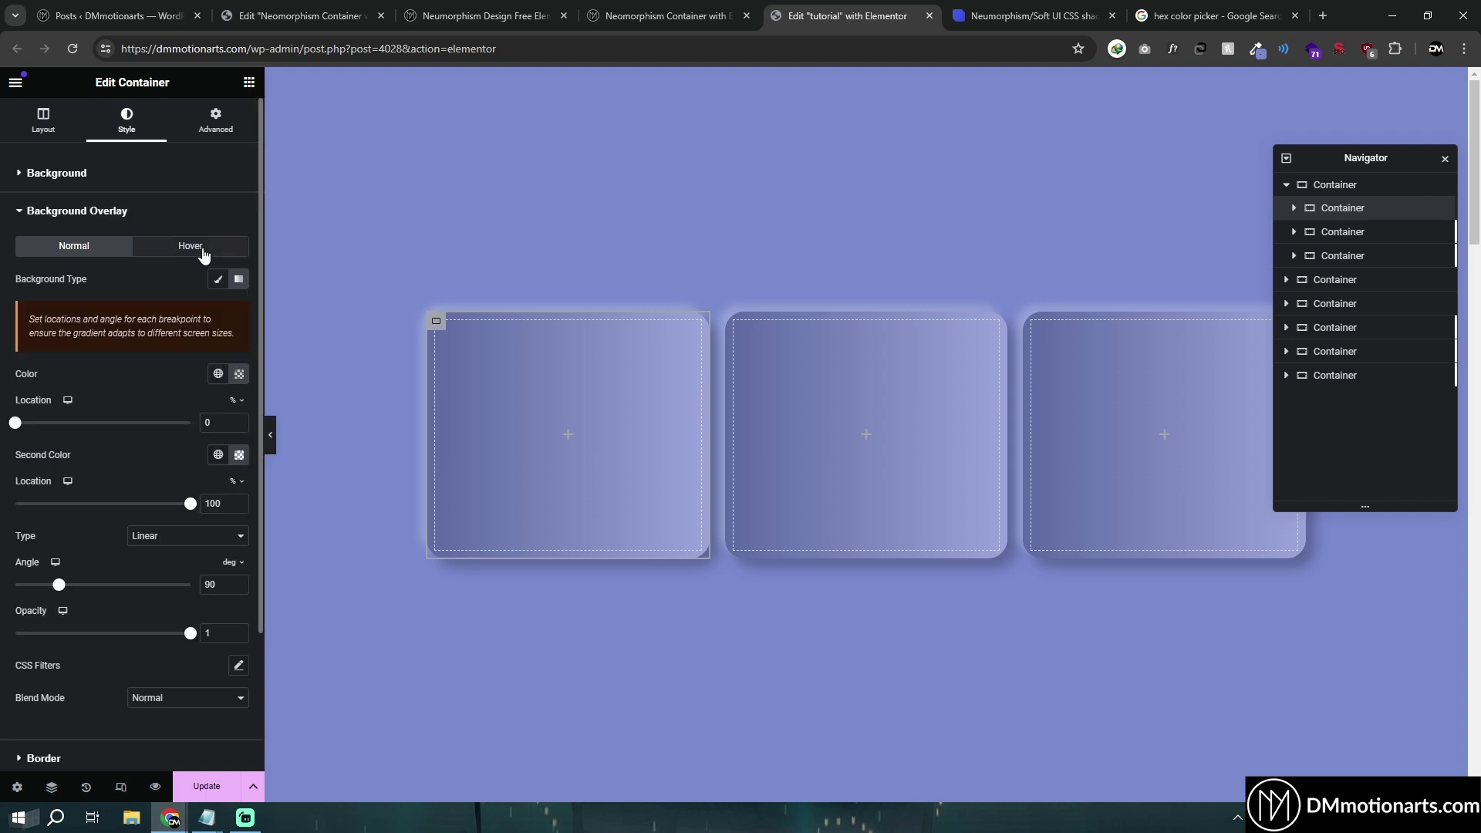
pyautogui.click(238, 278)
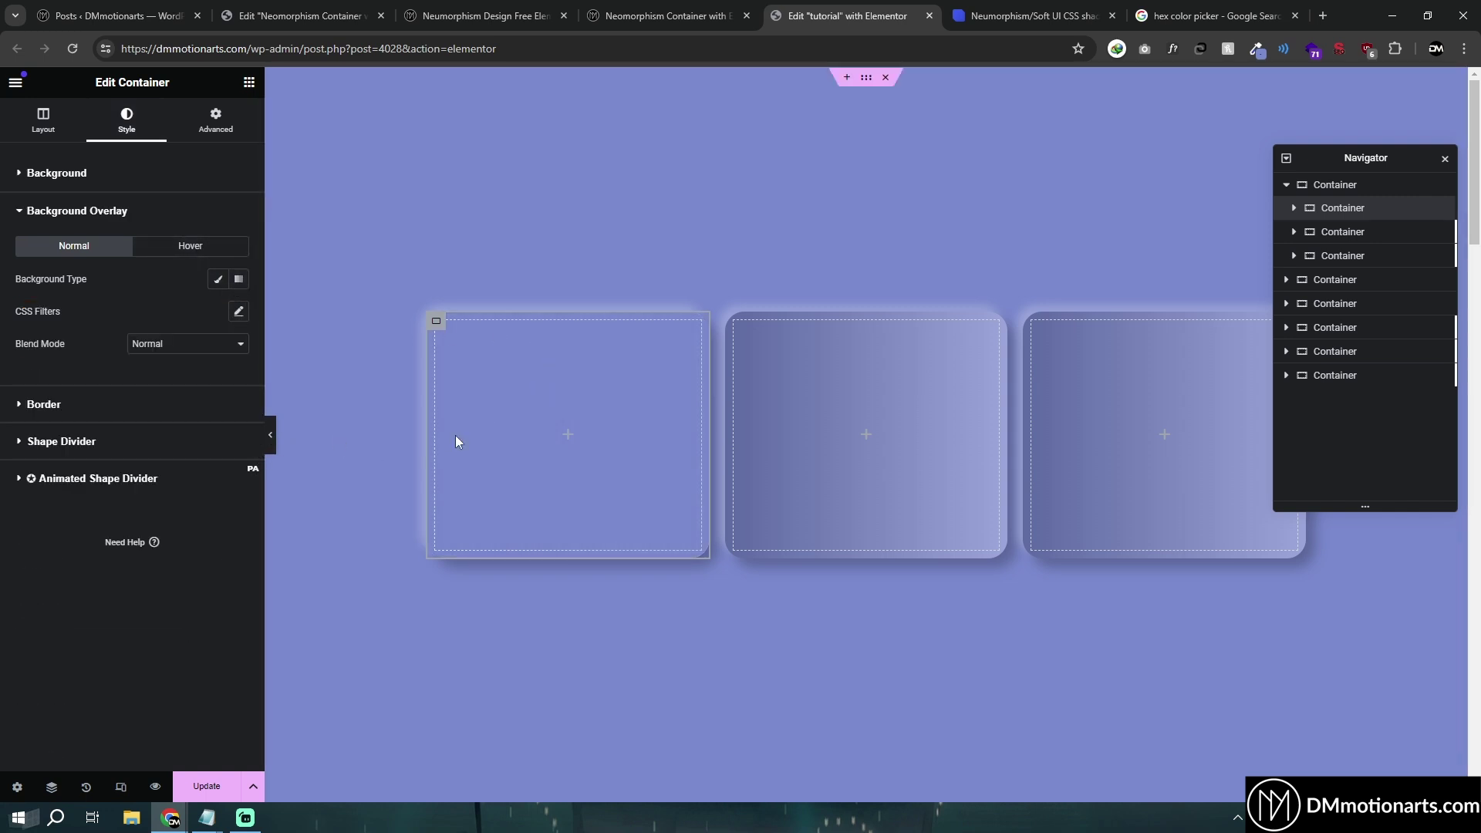
# Step: Set the middle container's background overlay gradient angle to -45 degrees
pyautogui.click(734, 321)
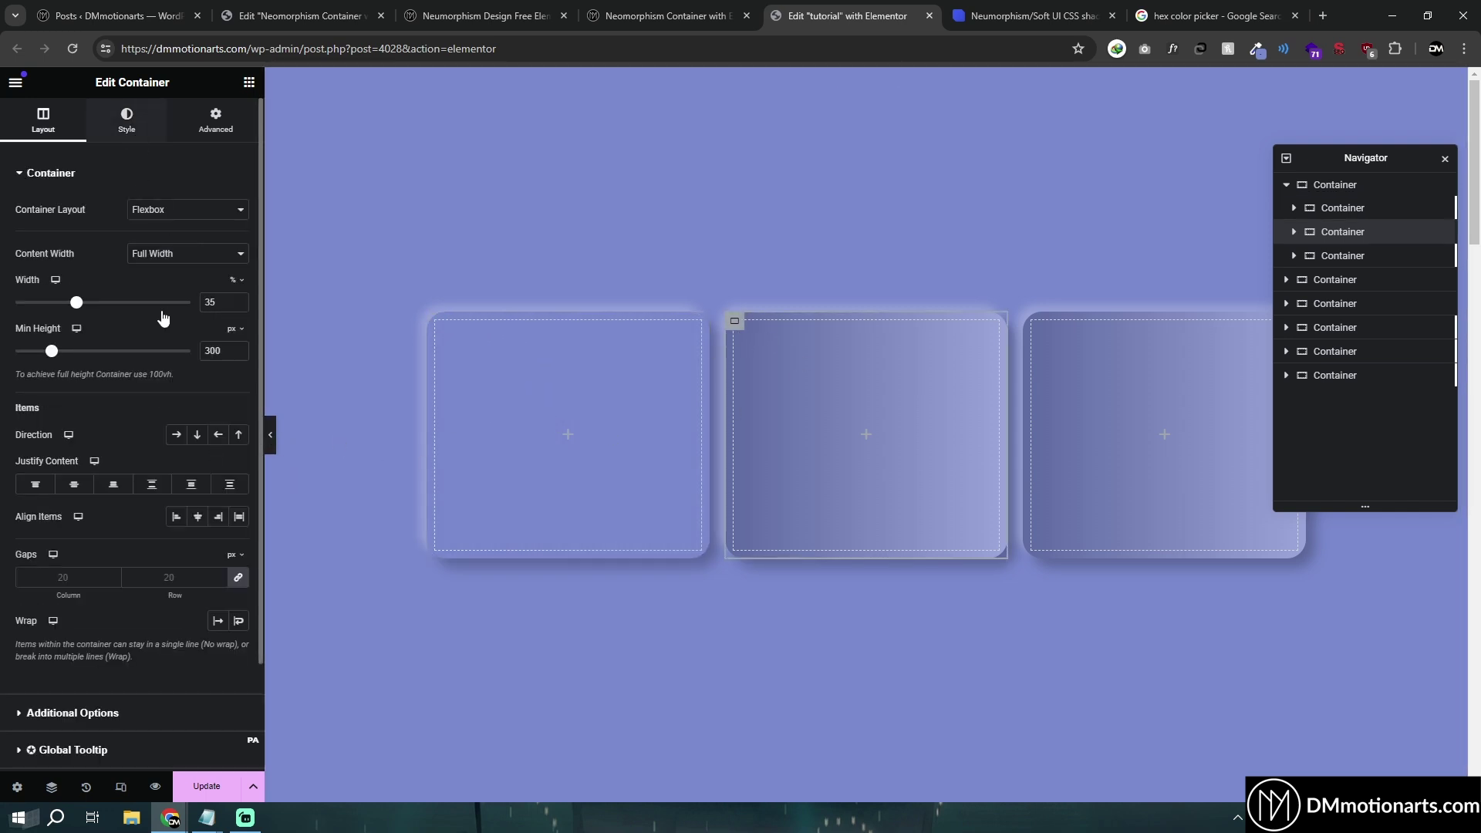
pyautogui.click(126, 119)
pyautogui.click(38, 577)
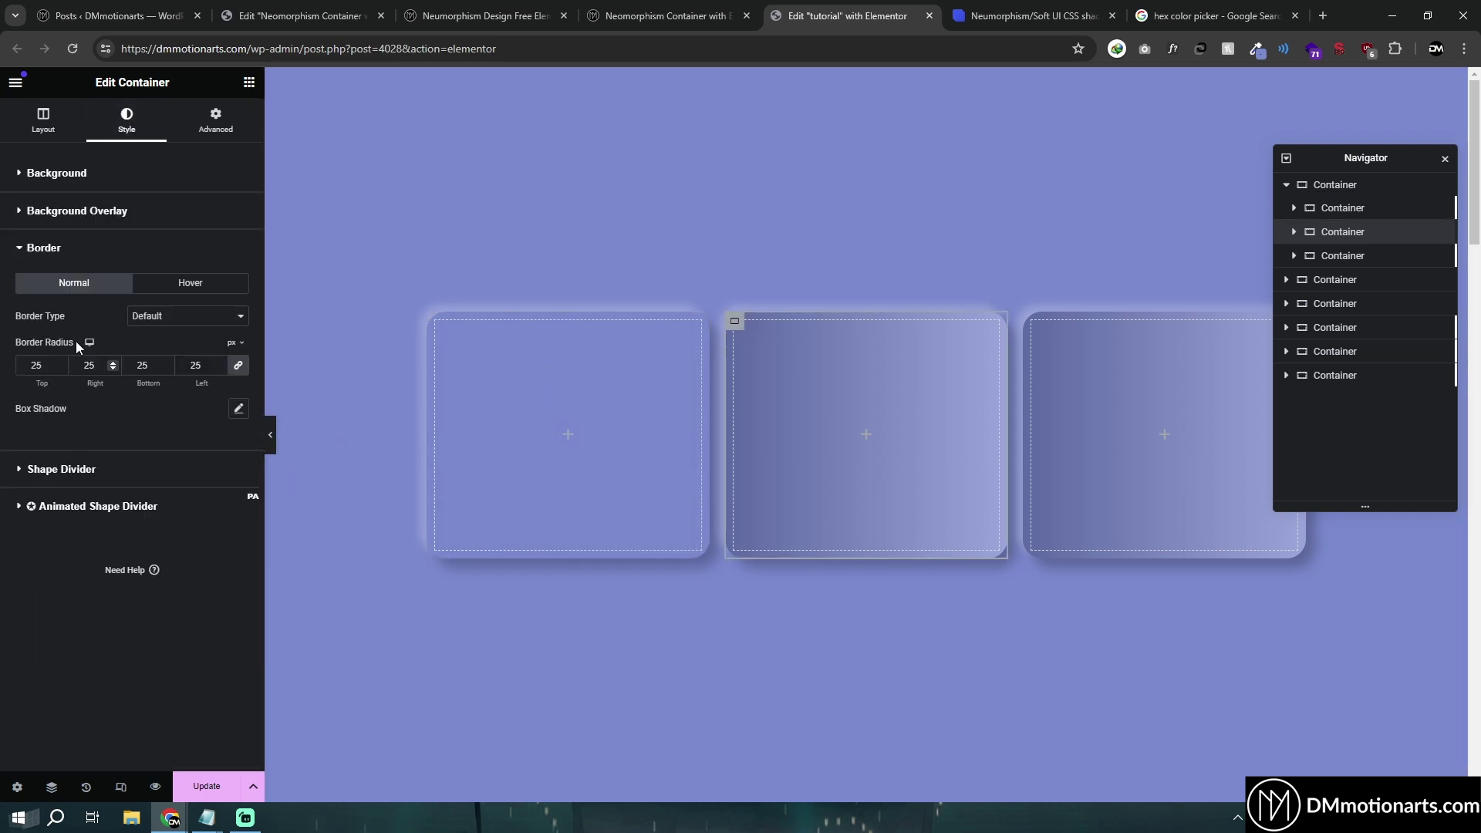
pyautogui.click(35, 223)
pyautogui.write('-45')
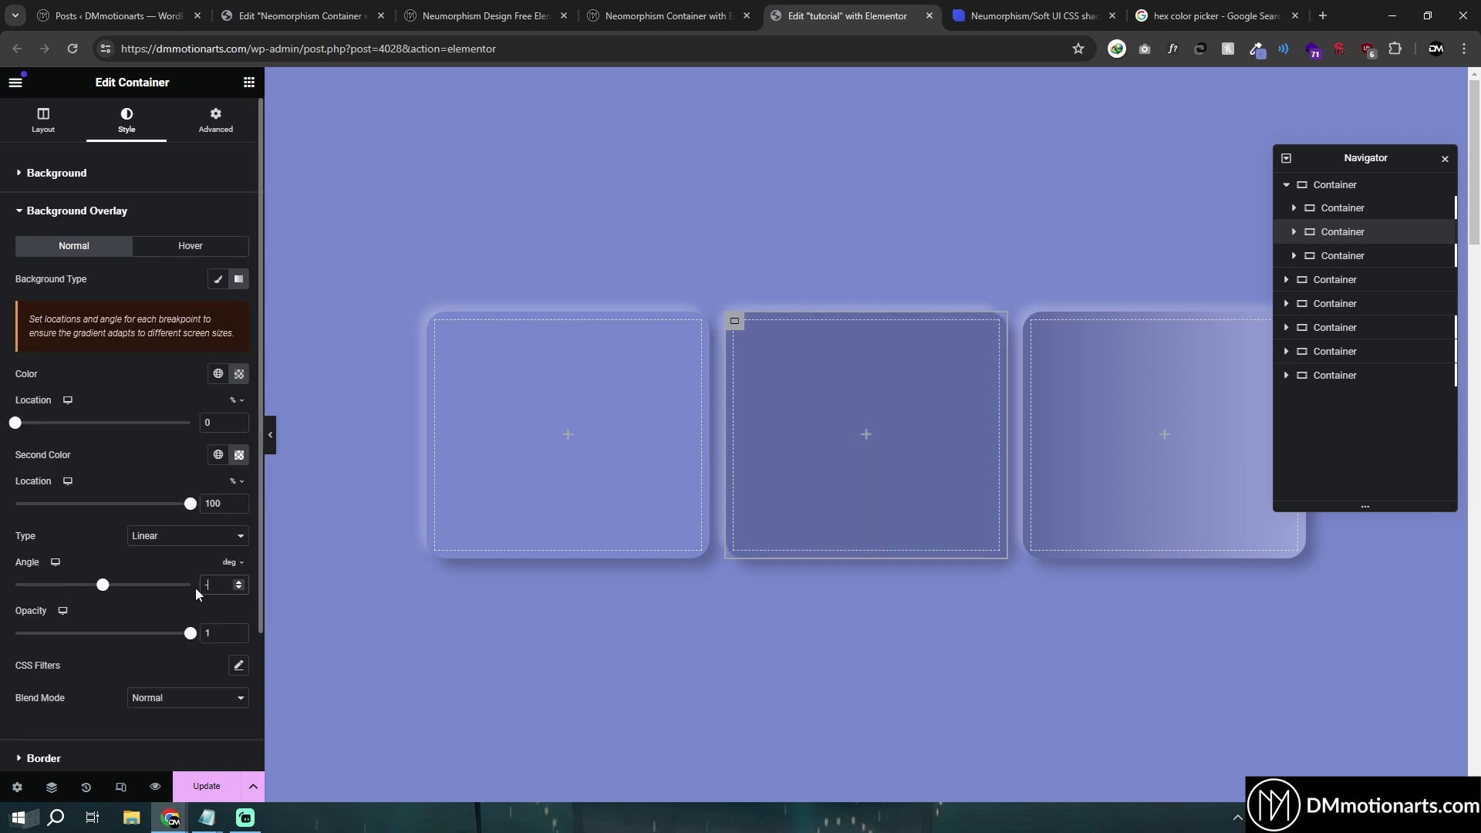
# Step: Set the third container's background overlay gradient angle to 145 degrees and preview all three containers
pyautogui.click(1033, 321)
pyautogui.click(137, 114)
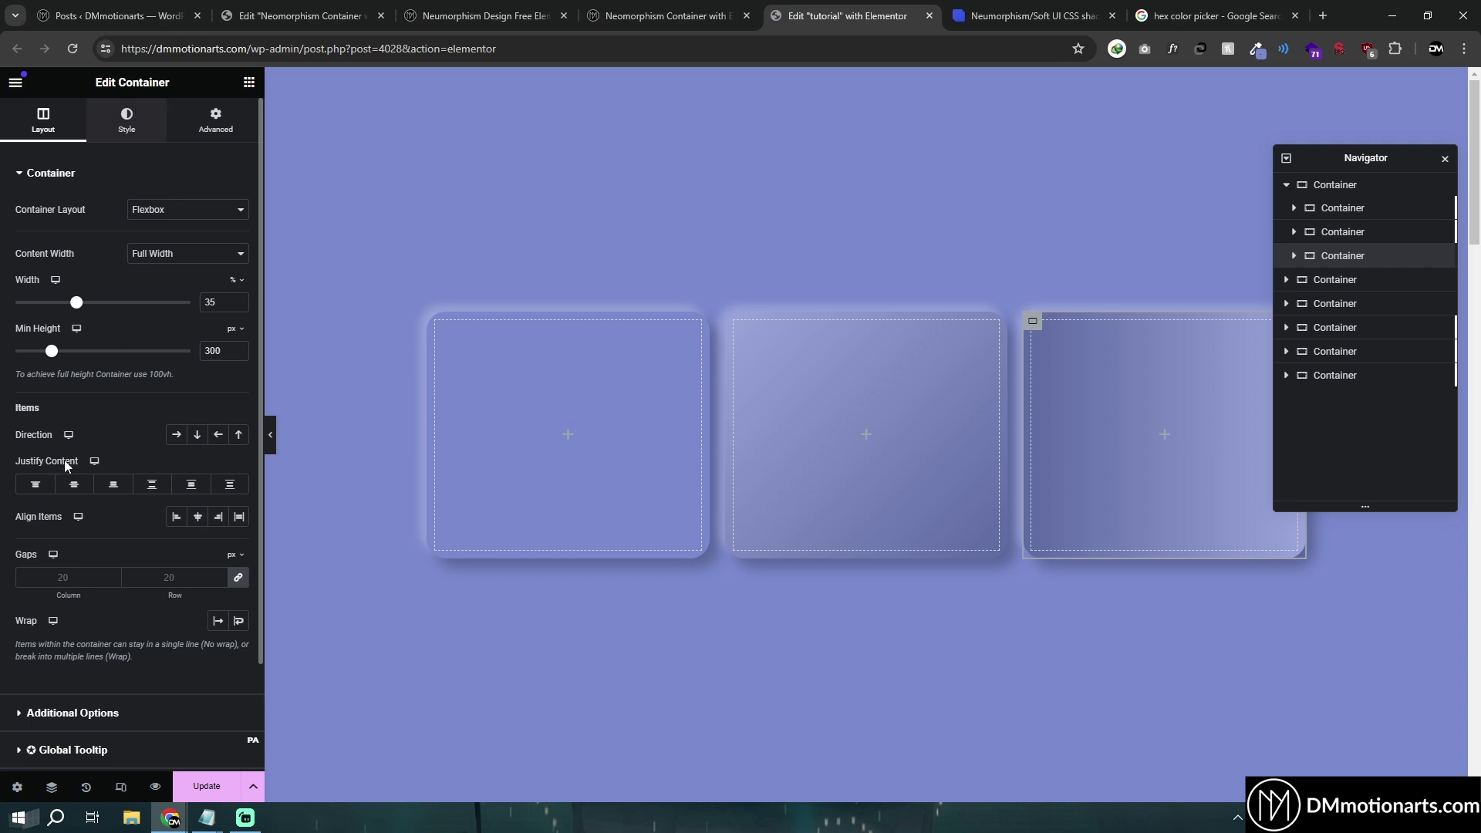
pyautogui.click(27, 578)
pyautogui.click(78, 211)
pyautogui.moveTo(58, 507); pyautogui.dragTo(86, 509)
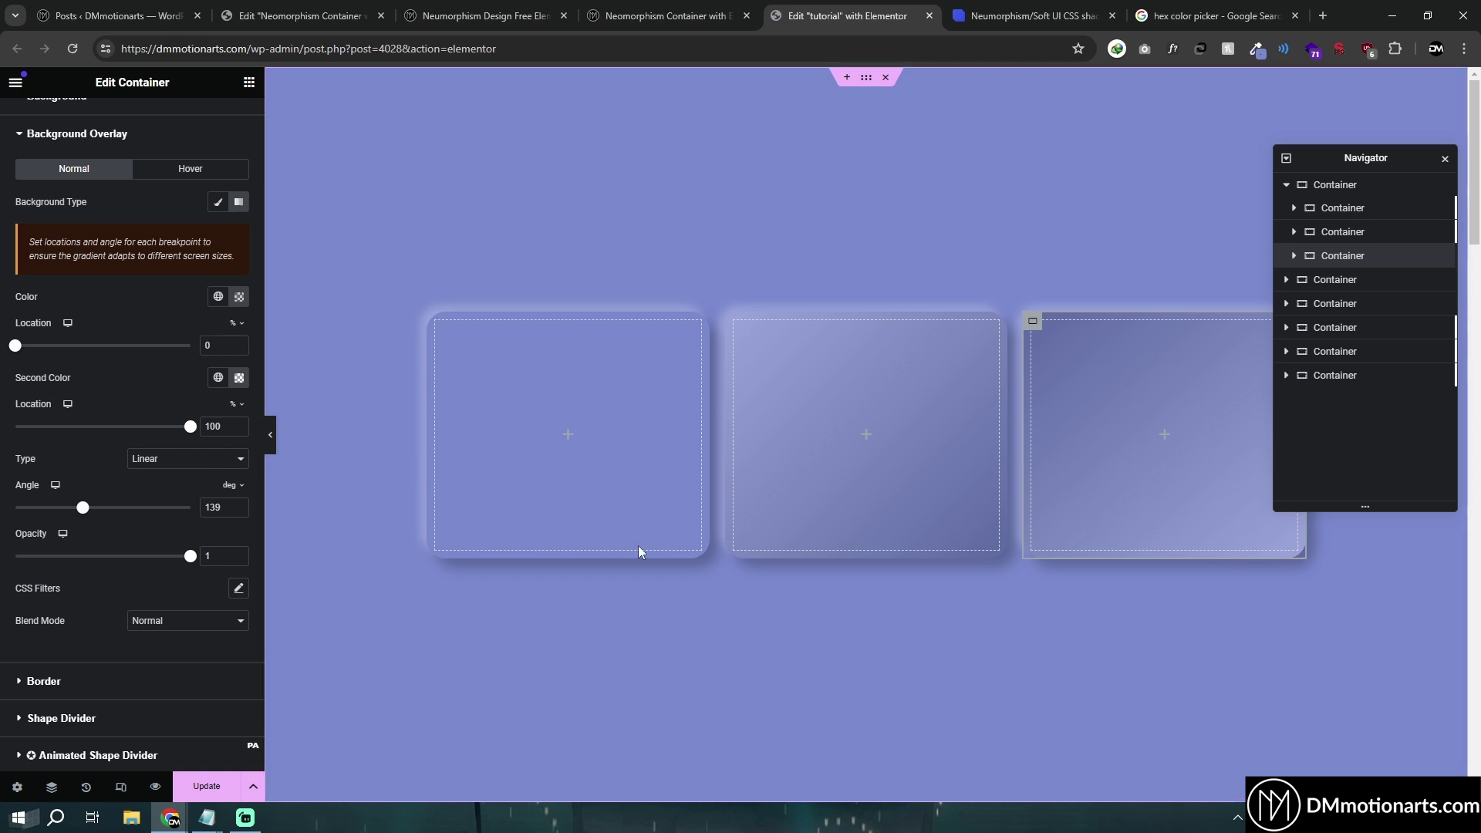
pyautogui.write('5')
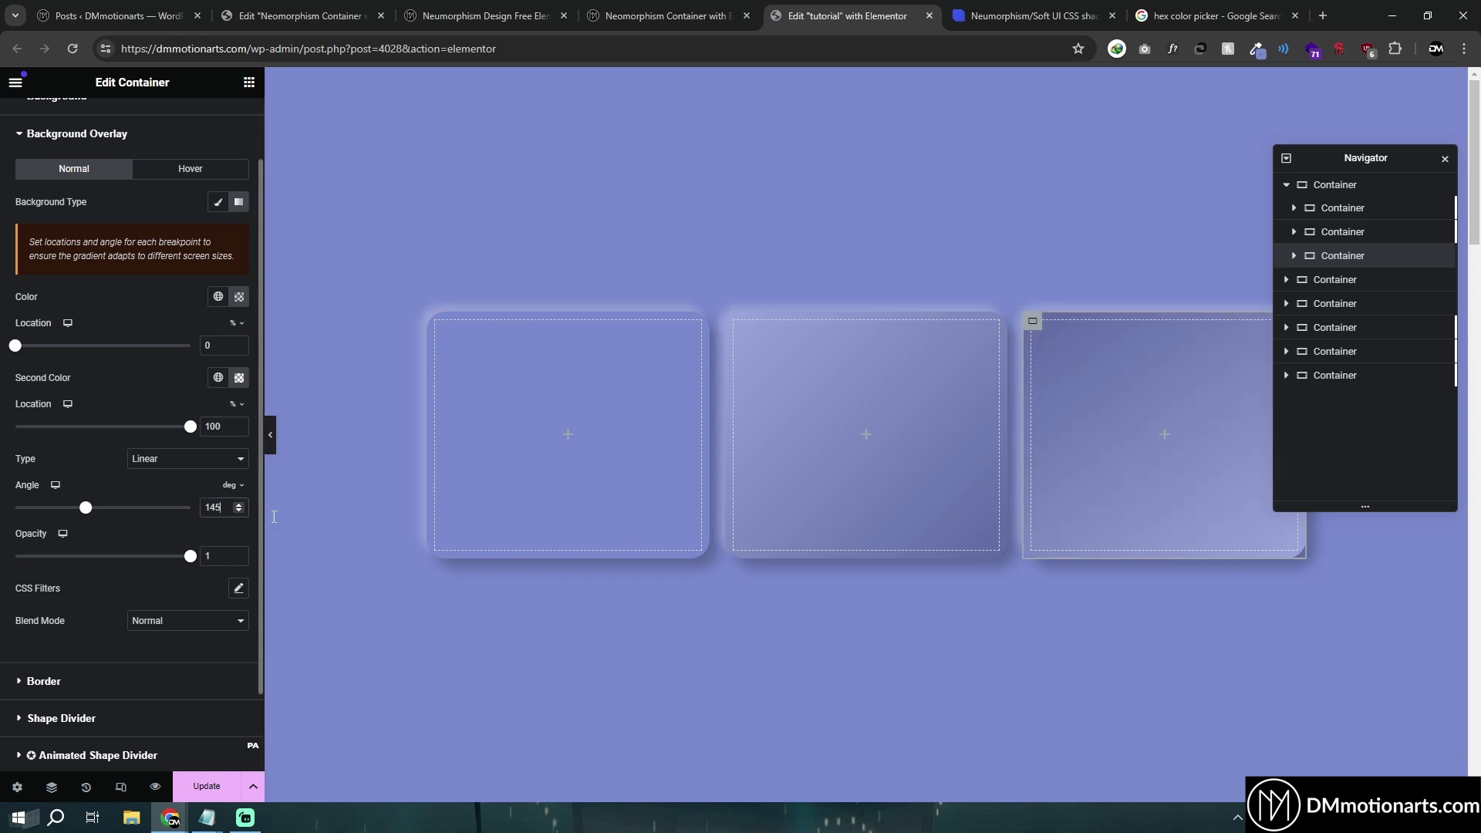
pyautogui.click(270, 435)
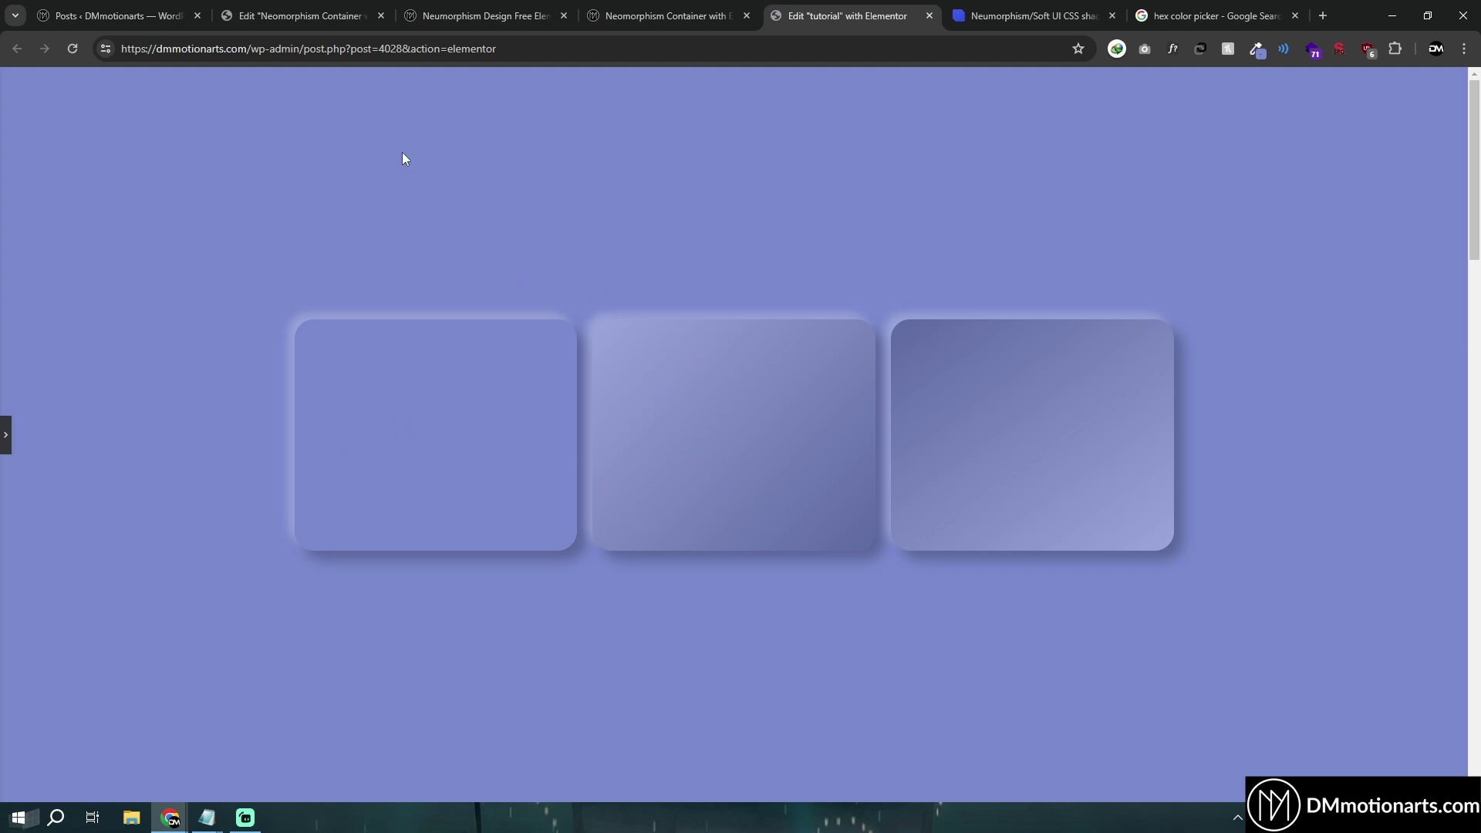
# Step: Lower the middle container's background overlay opacity to 0.61 and preview the row
pyautogui.hotkey('ctrl', 'p')
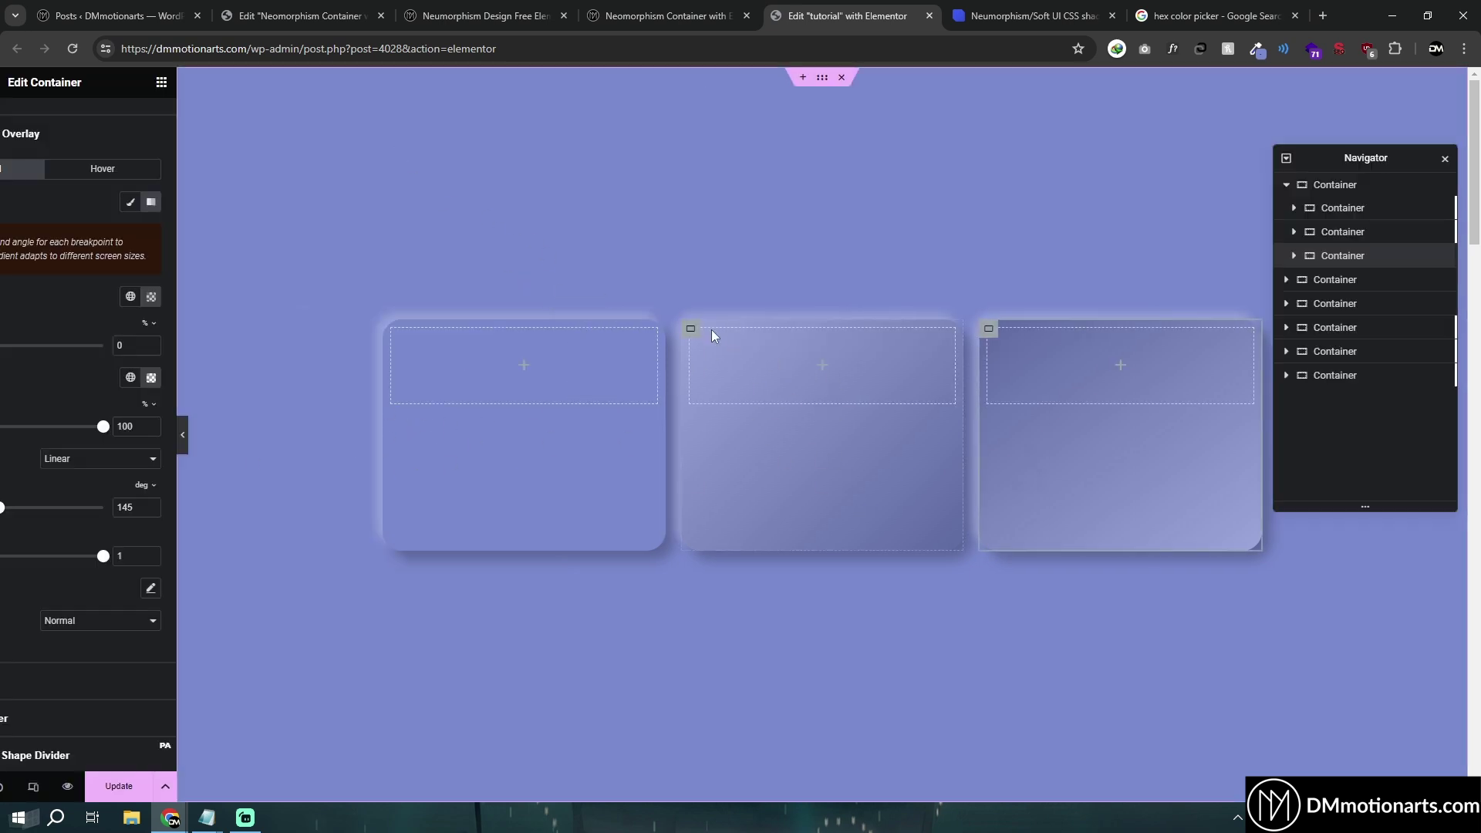
pyautogui.click(734, 322)
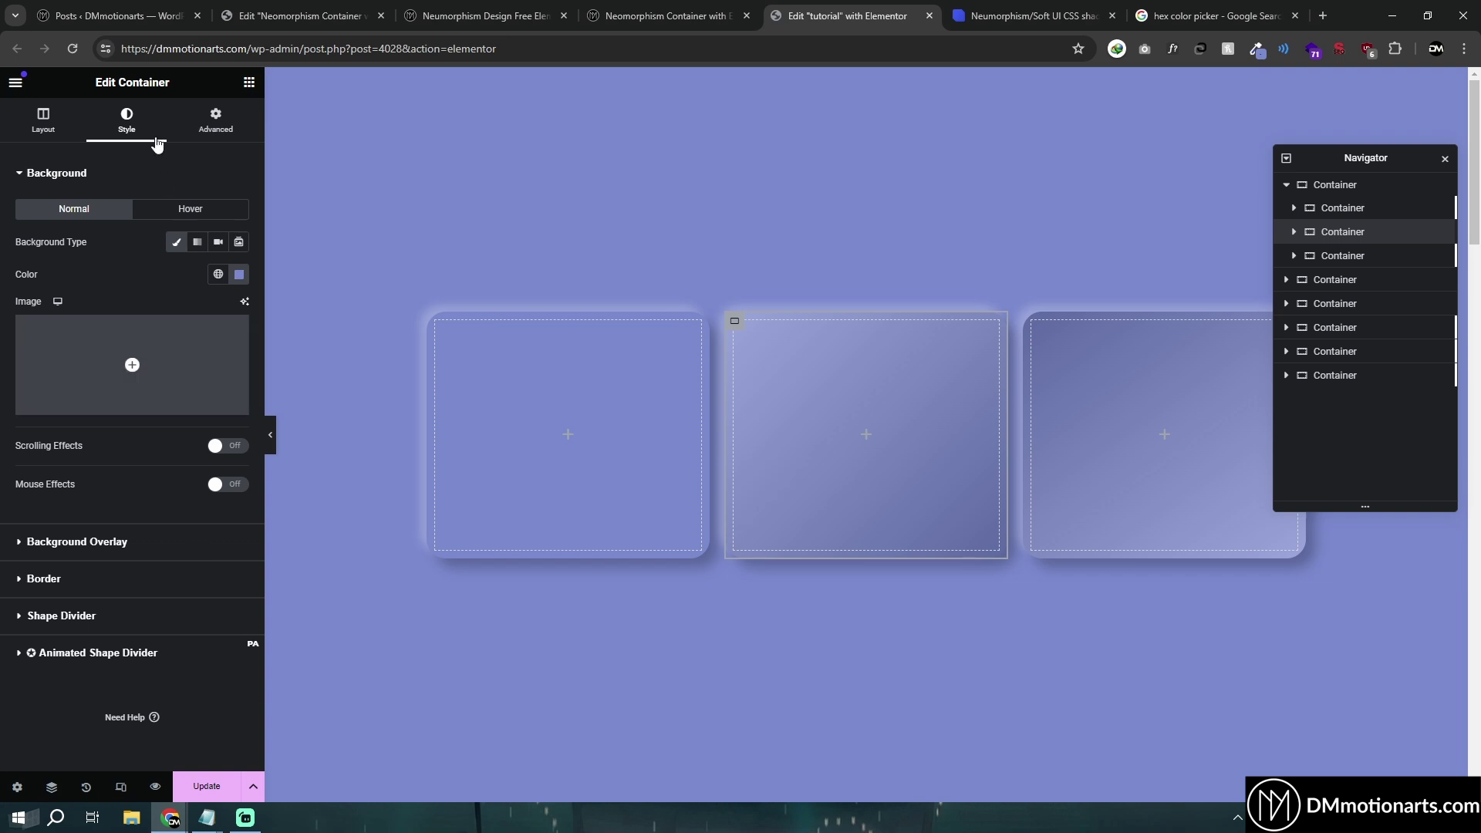
pyautogui.click(29, 544)
pyautogui.moveTo(189, 633); pyautogui.dragTo(122, 633)
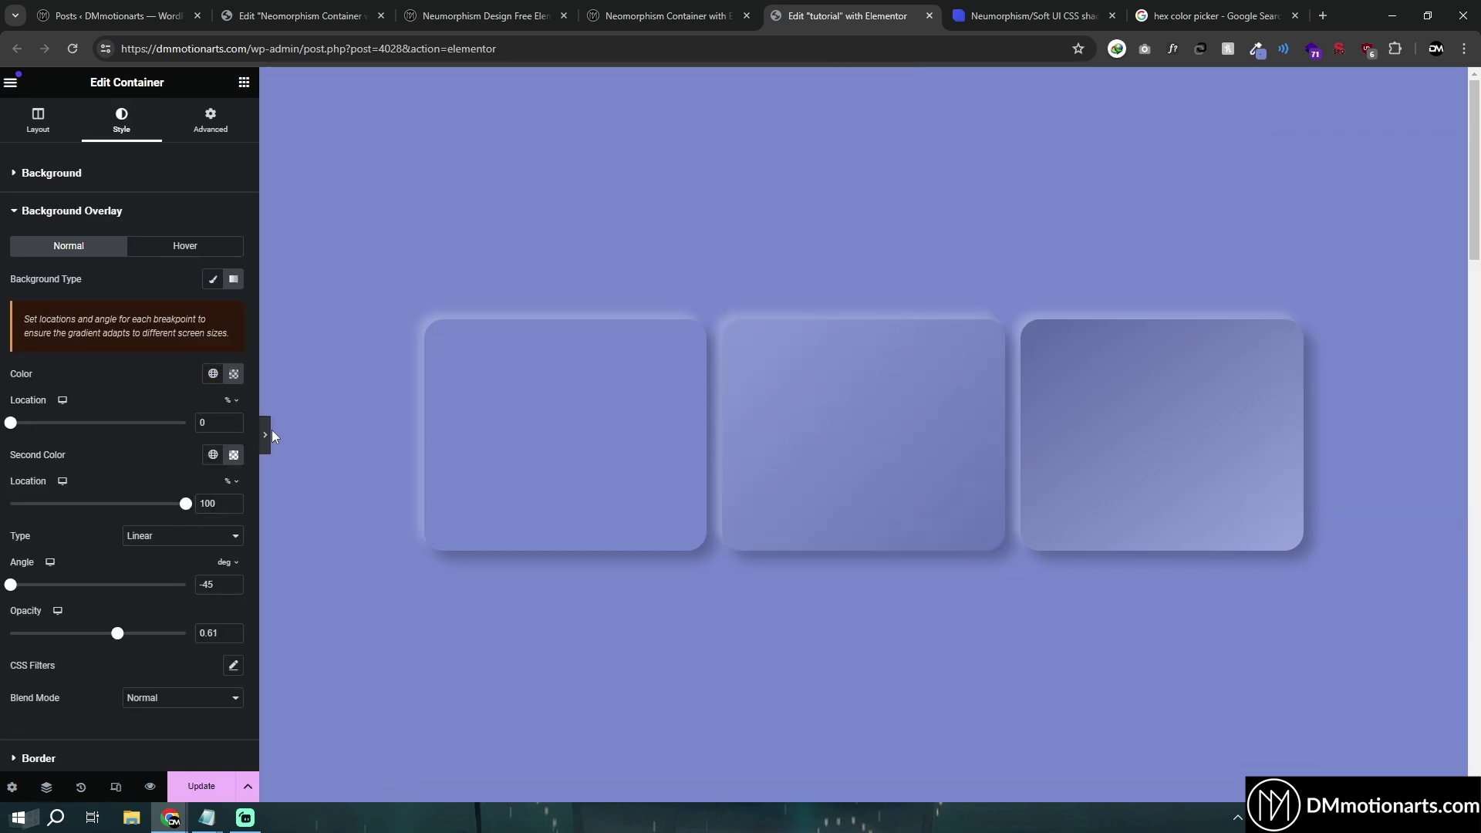
pyautogui.click(272, 436)
pyautogui.hotkey('ctrl', 'p')
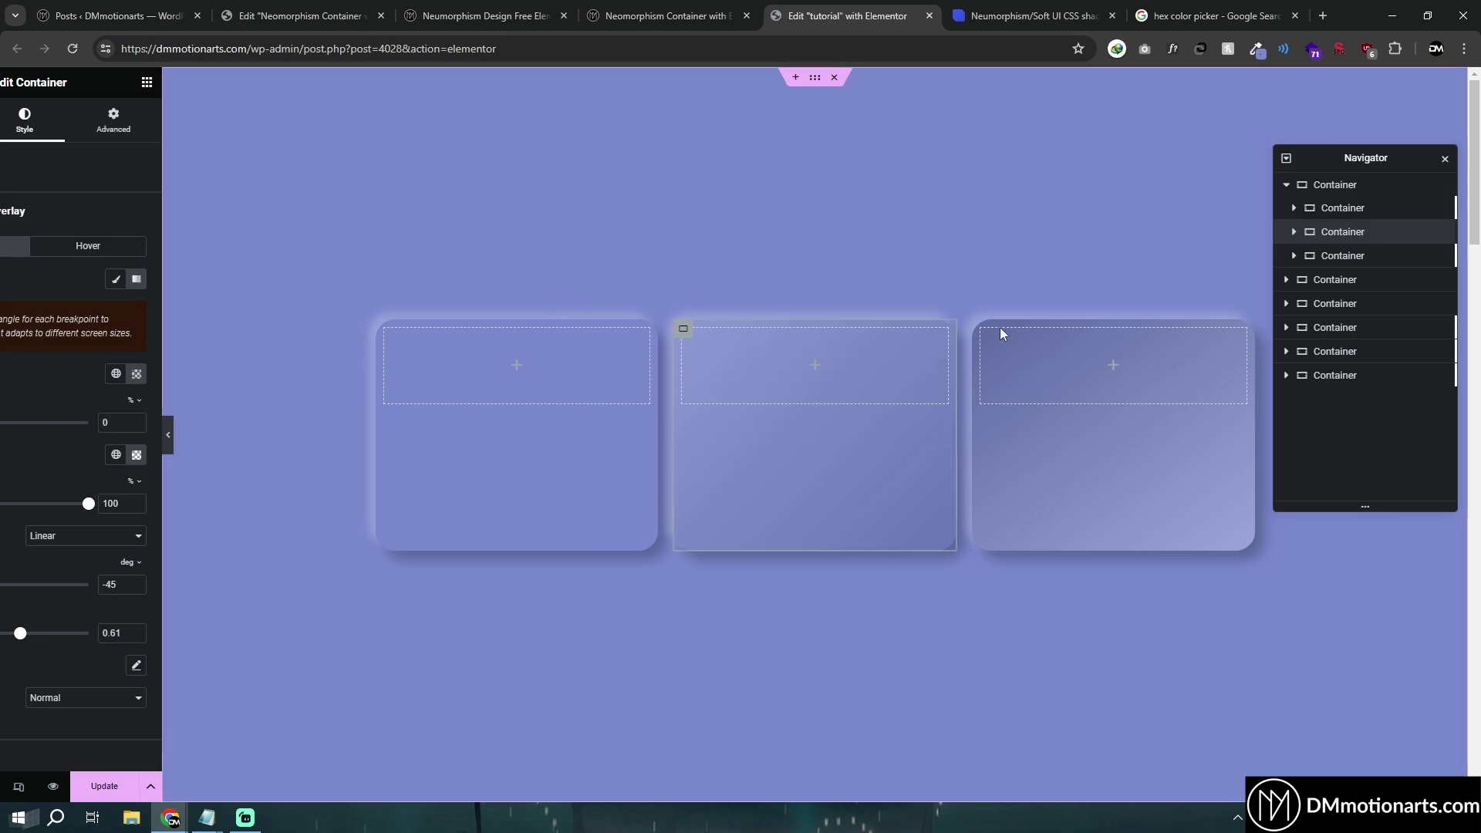
# Step: Set the middle container's background overlay opacity to 0.5
pyautogui.click(225, 633)
pyautogui.press('BackSpace')
pyautogui.press('BackSpace')
pyautogui.write('5')
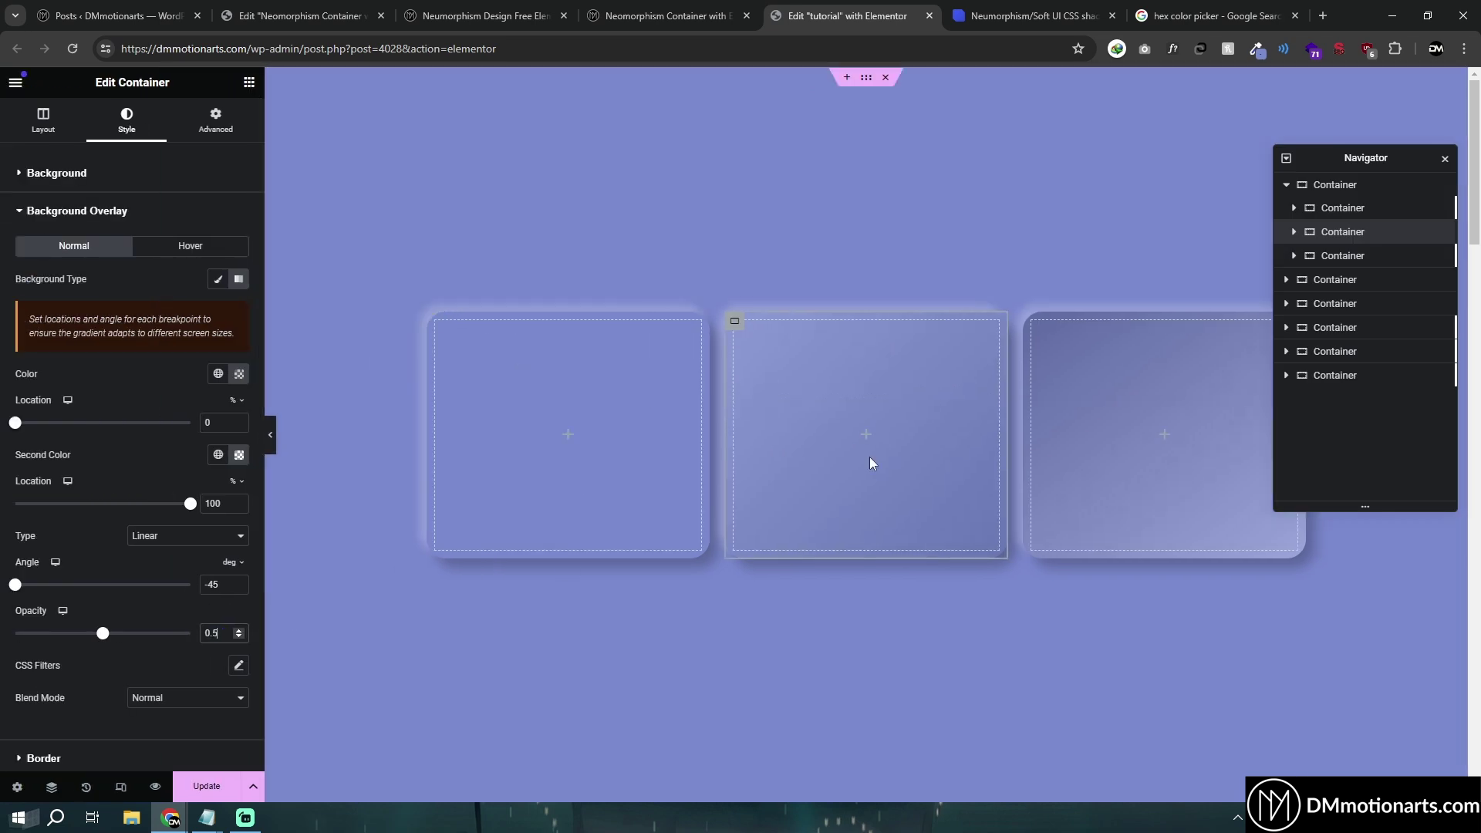
# Step: Set the third container's background overlay opacity to 0.5 and preview the row without the editing panel
pyautogui.click(1033, 321)
pyautogui.click(121, 133)
pyautogui.click(30, 543)
pyautogui.write('0.5')
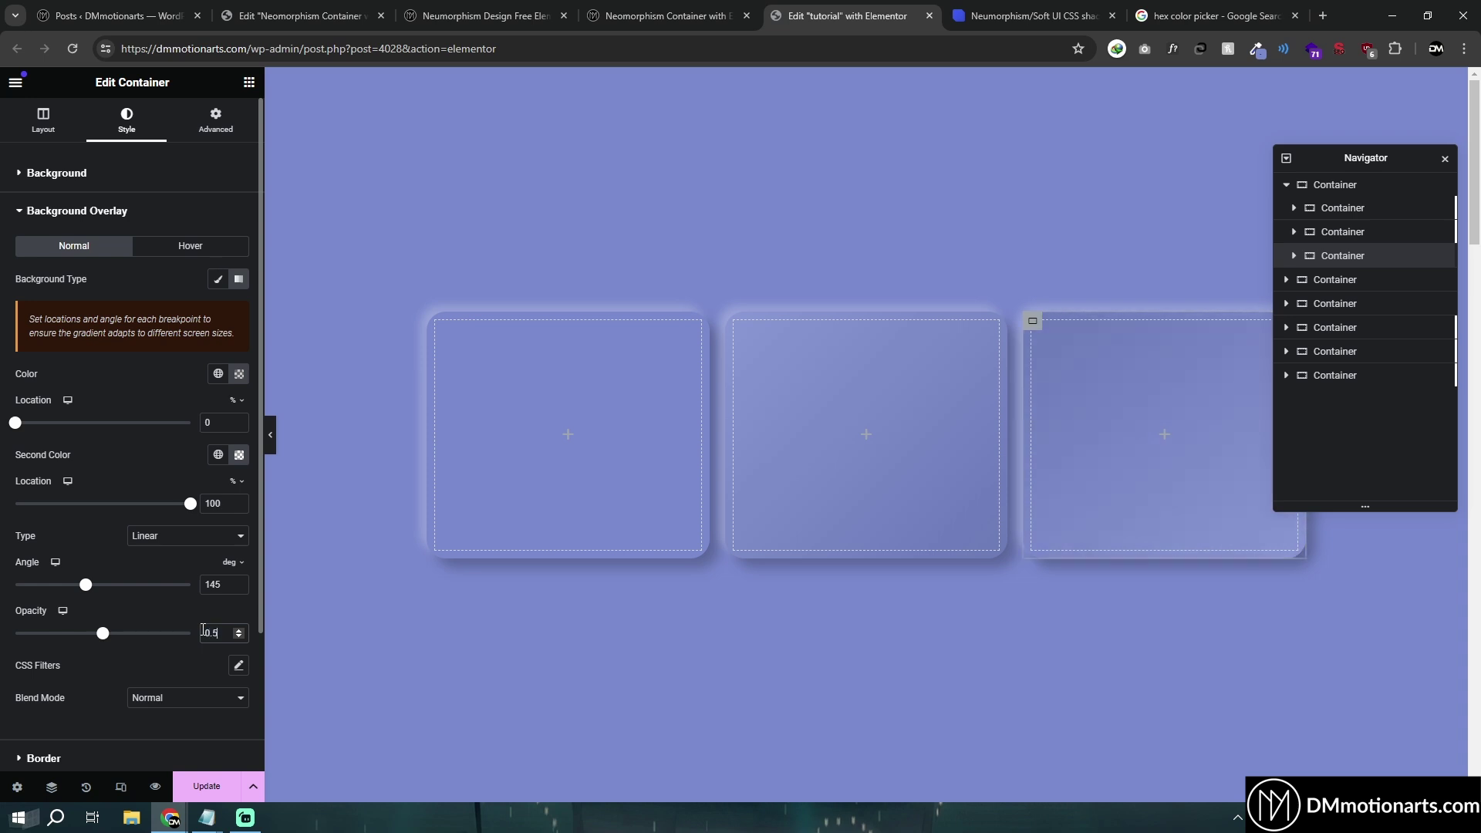
pyautogui.click(270, 446)
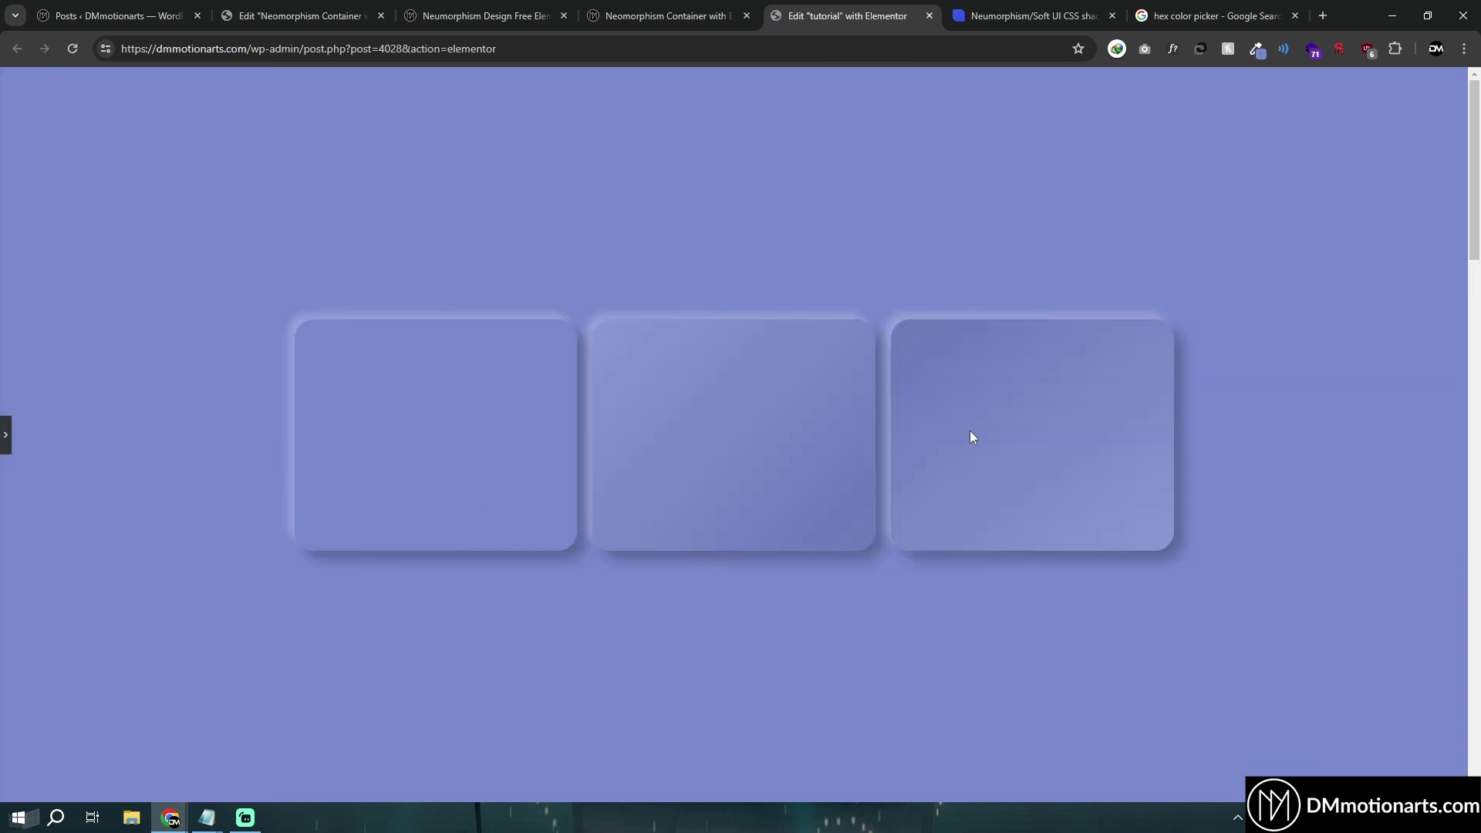
# Step: Check the first overlay gradient color of the third container and preview the row again
pyautogui.click(4, 438)
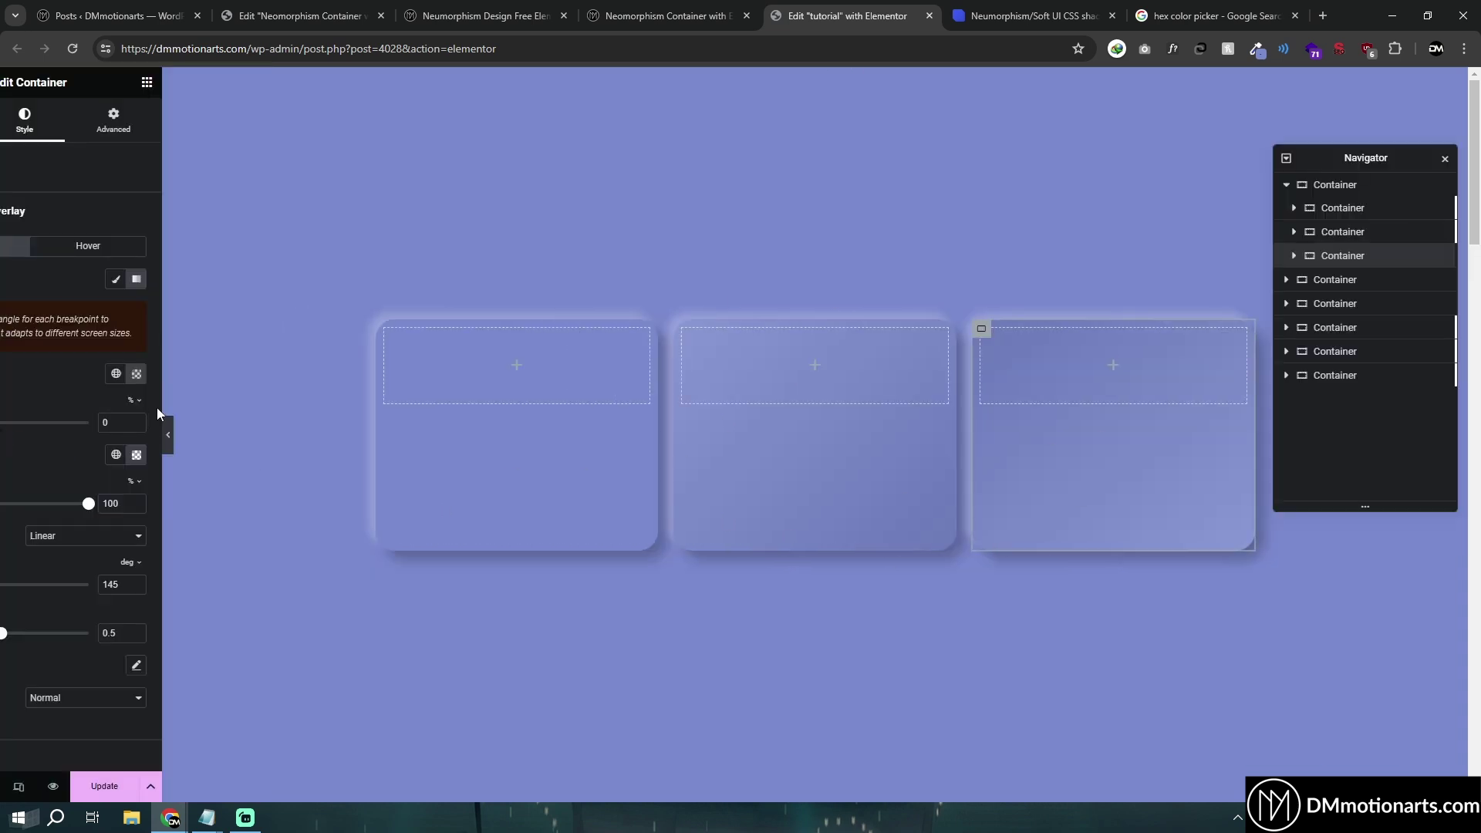
pyautogui.click(239, 373)
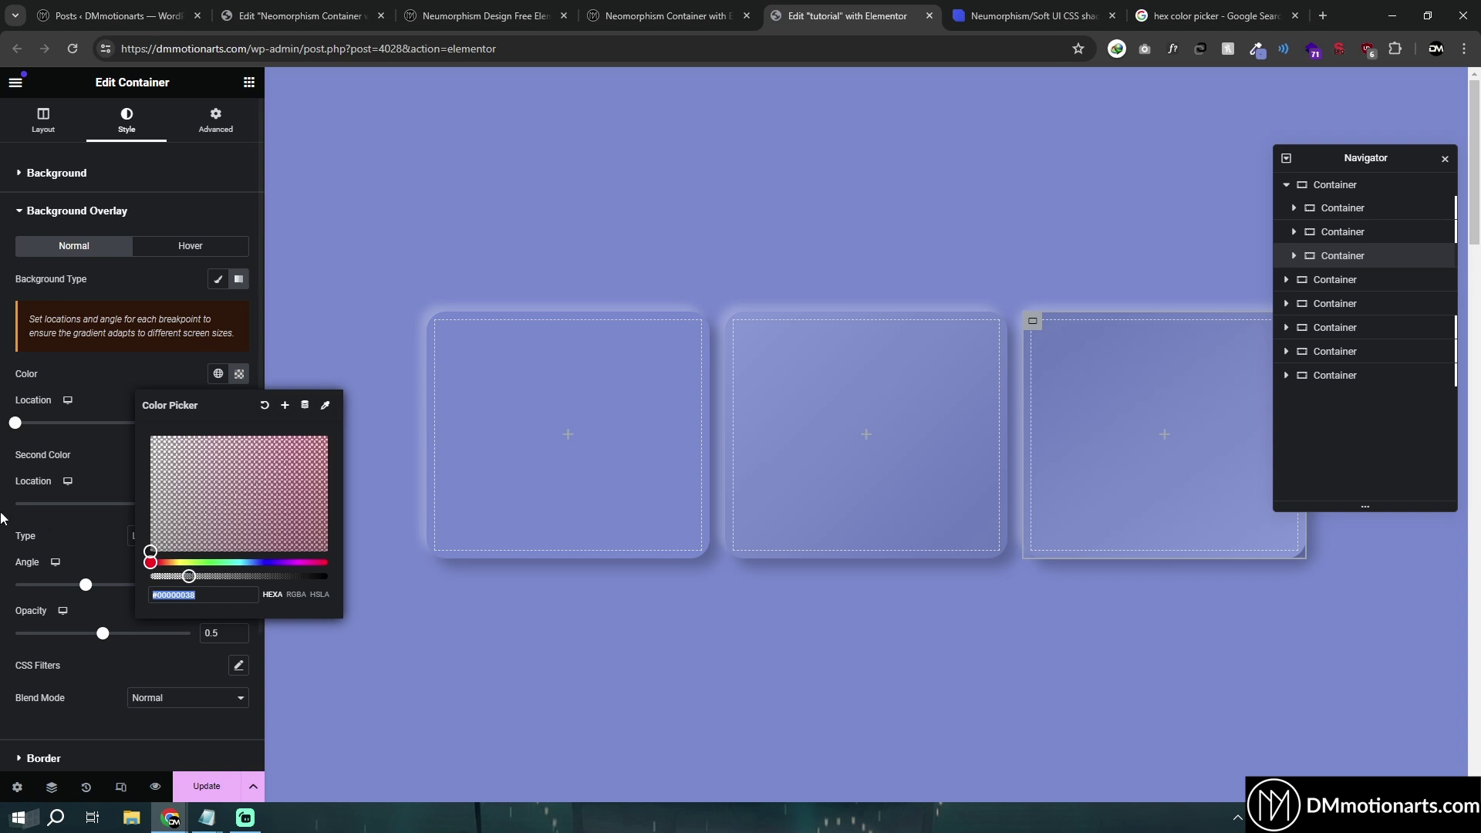
pyautogui.click(51, 535)
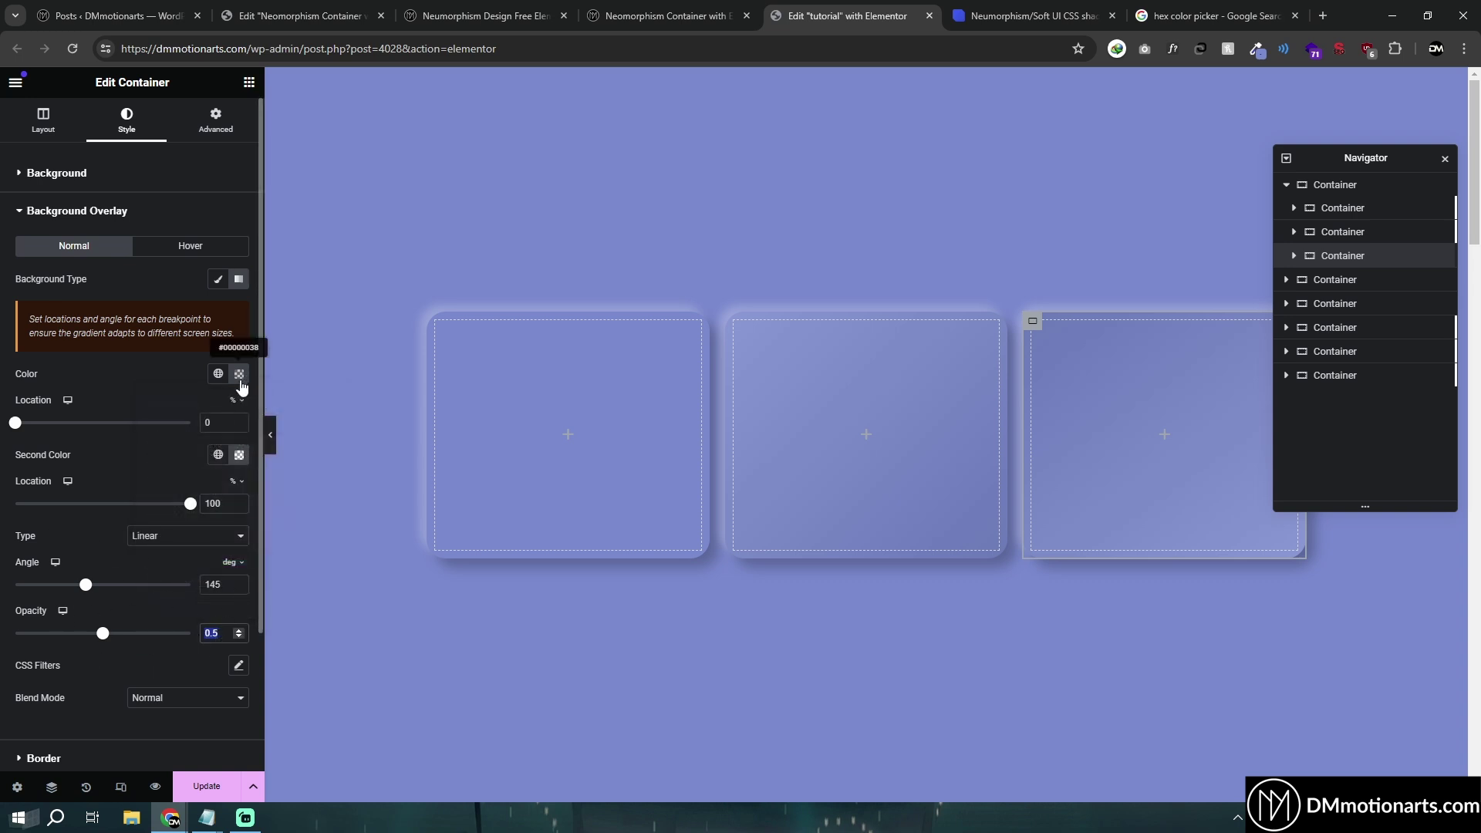
pyautogui.click(273, 438)
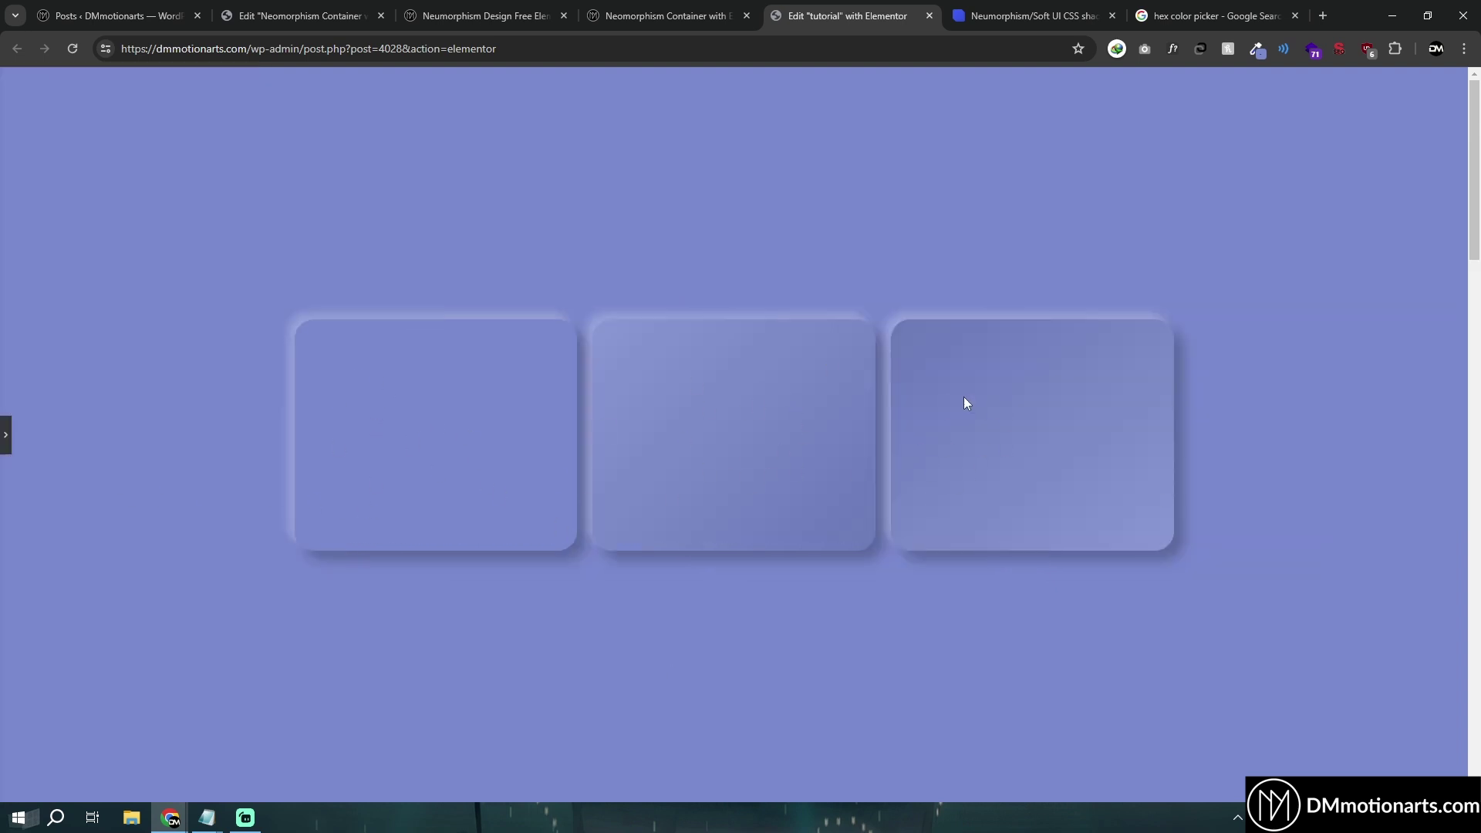
# Step: Find the light blue example row on the neumorphism article preview page and look at its .neuromorphic-button3 CSS
pyautogui.click(690, 23)
pyautogui.scroll(-5, 648, 472)
pyautogui.scroll(-20, 649, 474)
pyautogui.scroll(-15, 152, 474)
pyautogui.scroll(2, 120, 371)
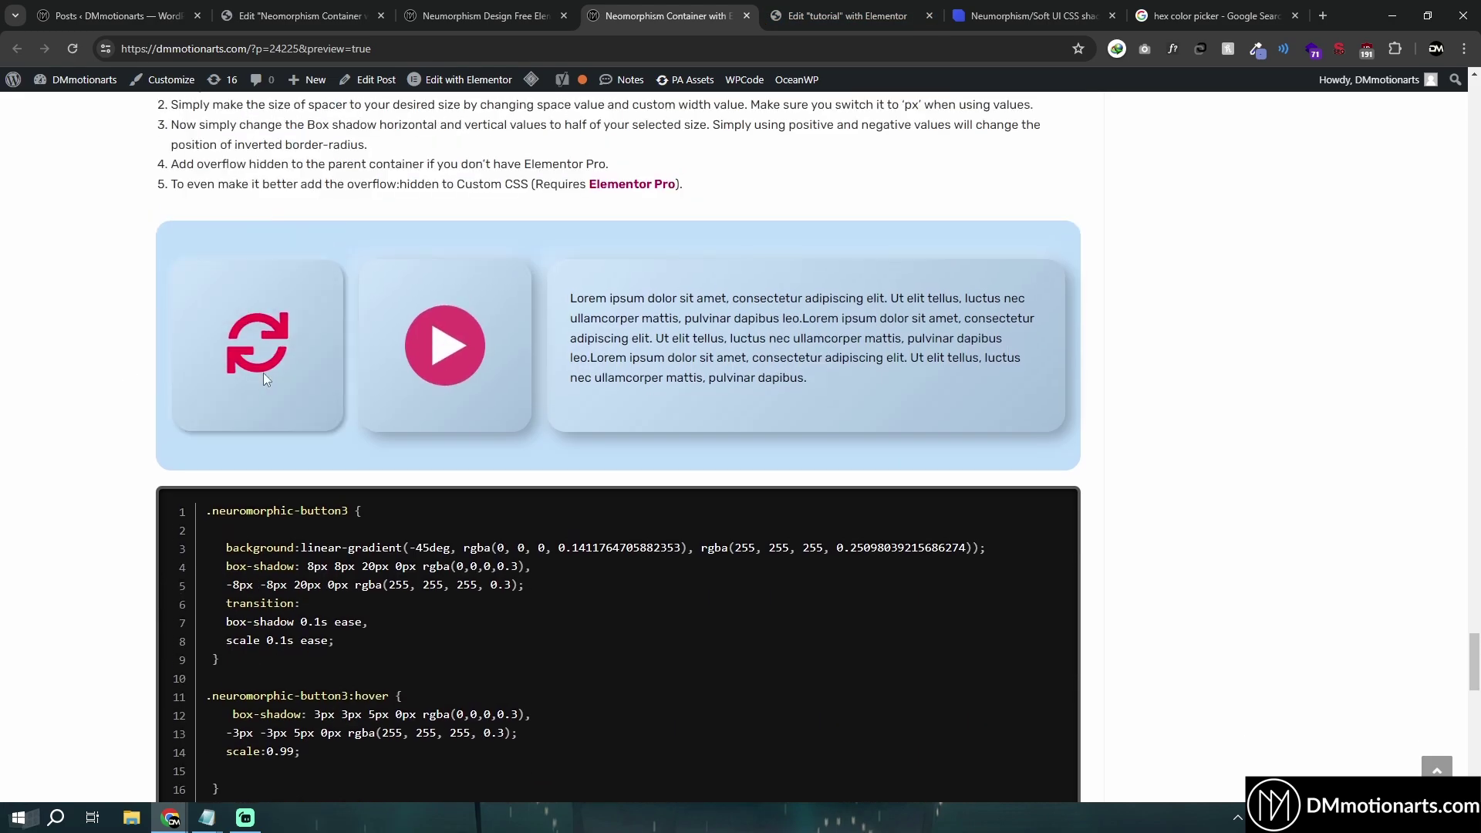
pyautogui.tripleClick(631, 373)
pyautogui.click(50, 386)
pyautogui.scroll(-2, 50, 387)
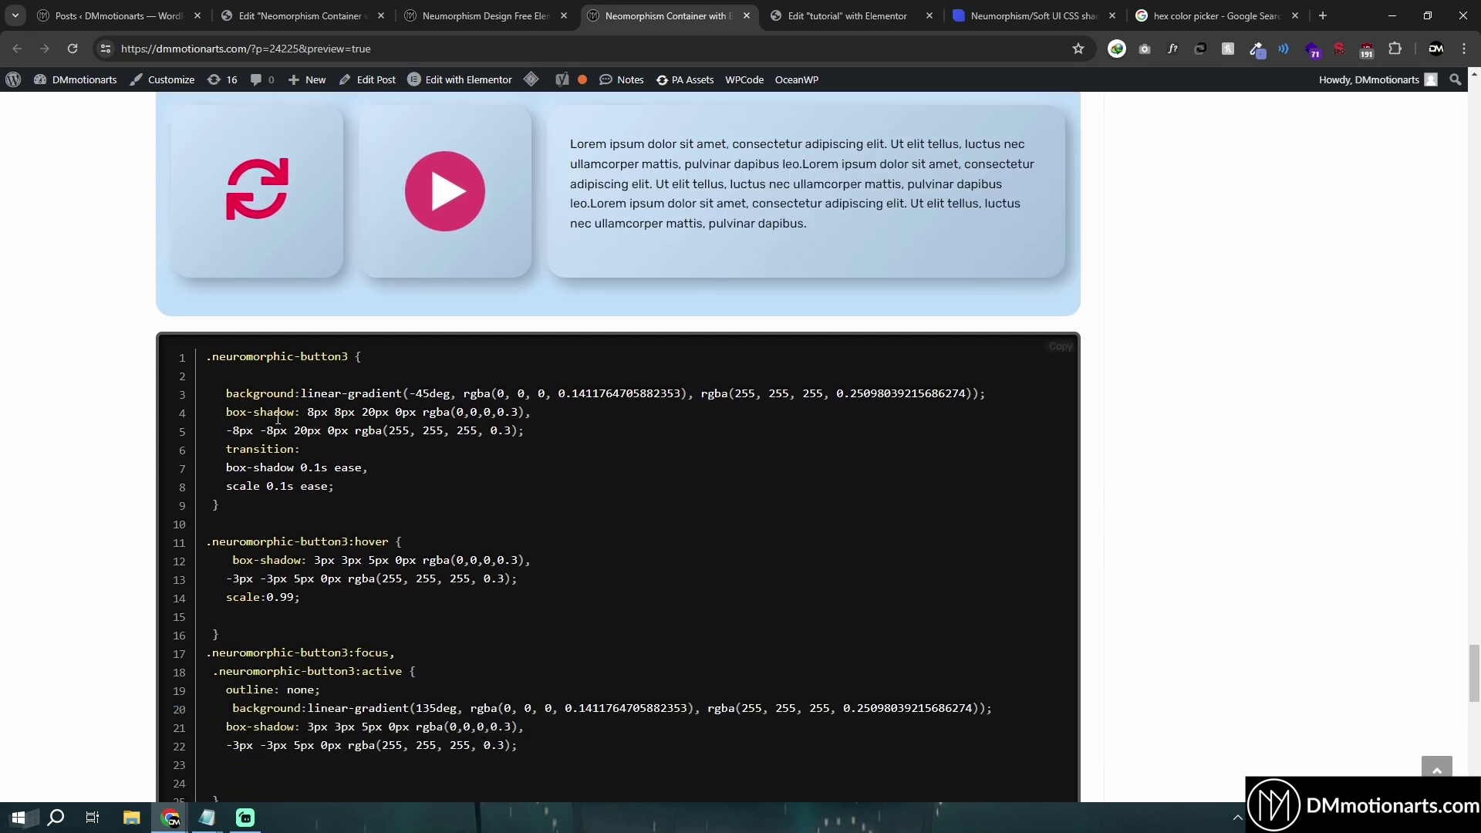
# Step: Compare the linear-gradient angles and rgba opacities between the normal and active states in the .neuromorphic-button3 CSS
pyautogui.moveTo(225, 394); pyautogui.dragTo(978, 396)
pyautogui.click(992, 392)
pyautogui.scroll(-2, 596, 420)
pyautogui.moveTo(238, 557); pyautogui.dragTo(887, 554)
pyautogui.click(427, 559)
pyautogui.doubleClick(426, 560)
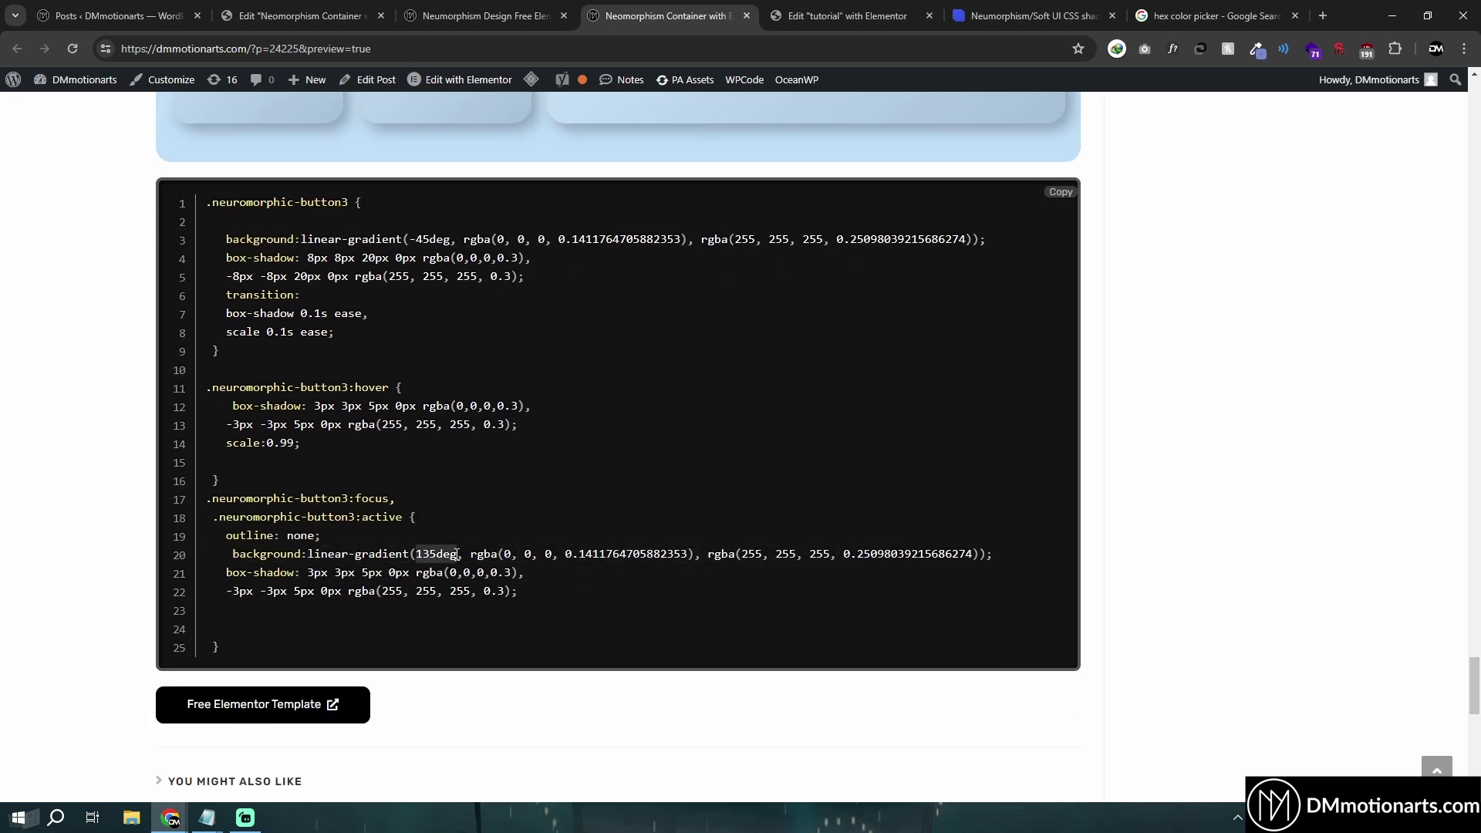
pyautogui.click(437, 253)
pyautogui.moveTo(606, 556); pyautogui.dragTo(650, 552)
pyautogui.click(850, 235)
pyautogui.moveTo(857, 554); pyautogui.dragTo(931, 554)
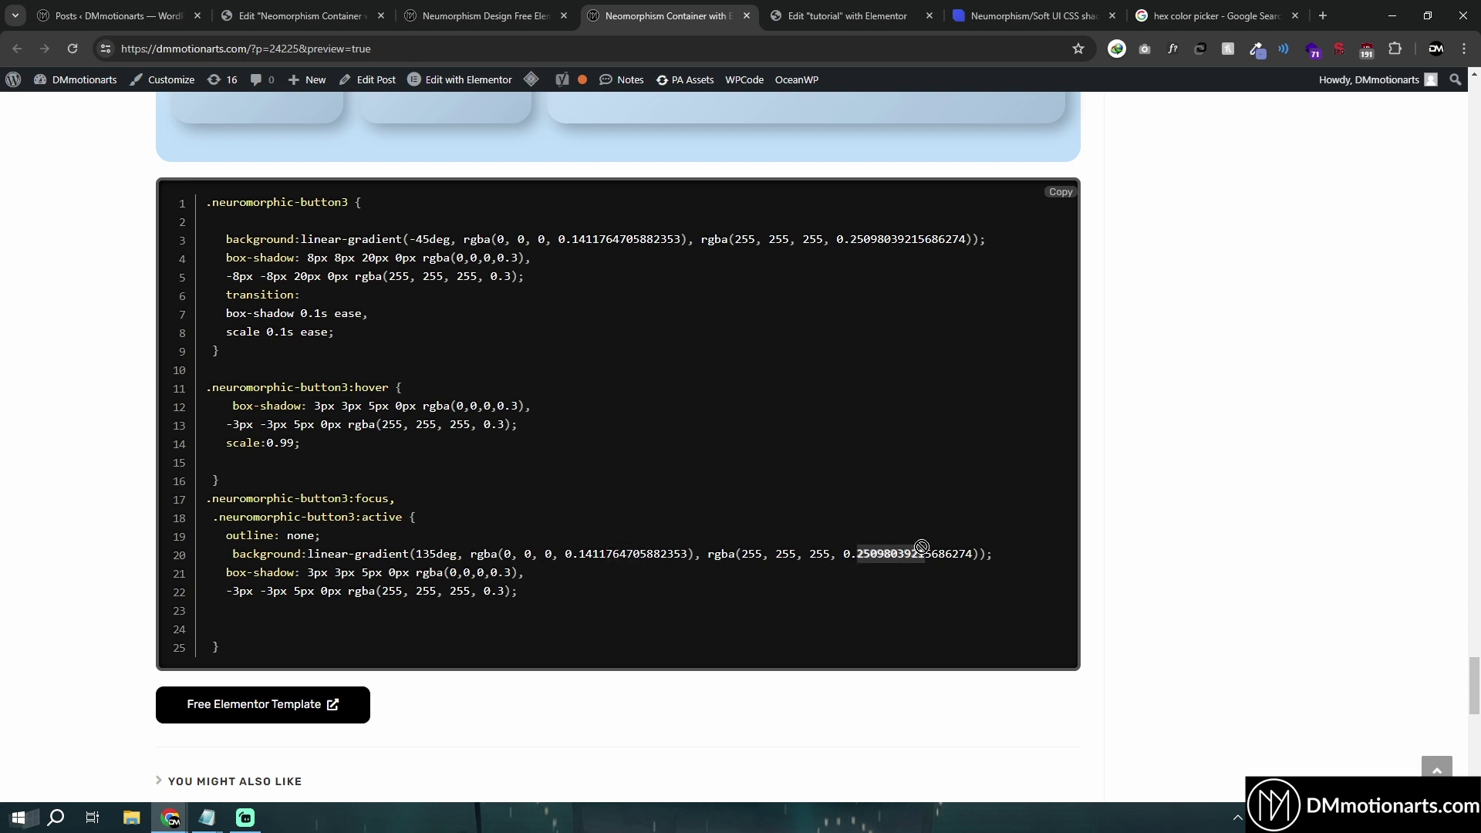
pyautogui.click(489, 557)
pyautogui.moveTo(414, 240); pyautogui.dragTo(473, 240)
pyautogui.click(409, 554)
pyautogui.doubleClick(436, 554)
pyautogui.click(455, 554)
# Step: Return to the tutorial page and check the background overlay angle and opacity of the middle and third containers
pyautogui.click(764, 8)
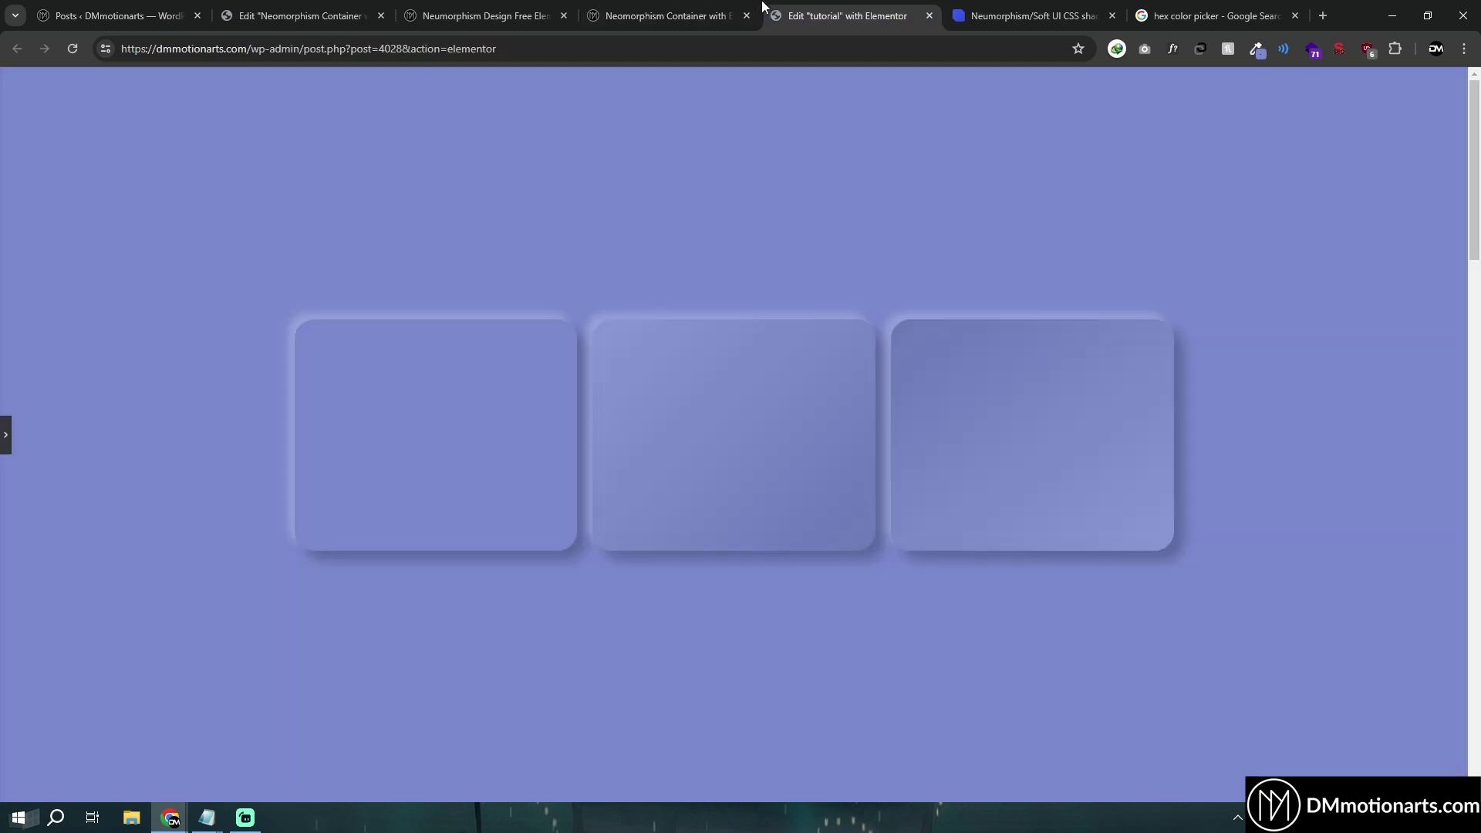
pyautogui.click(5, 436)
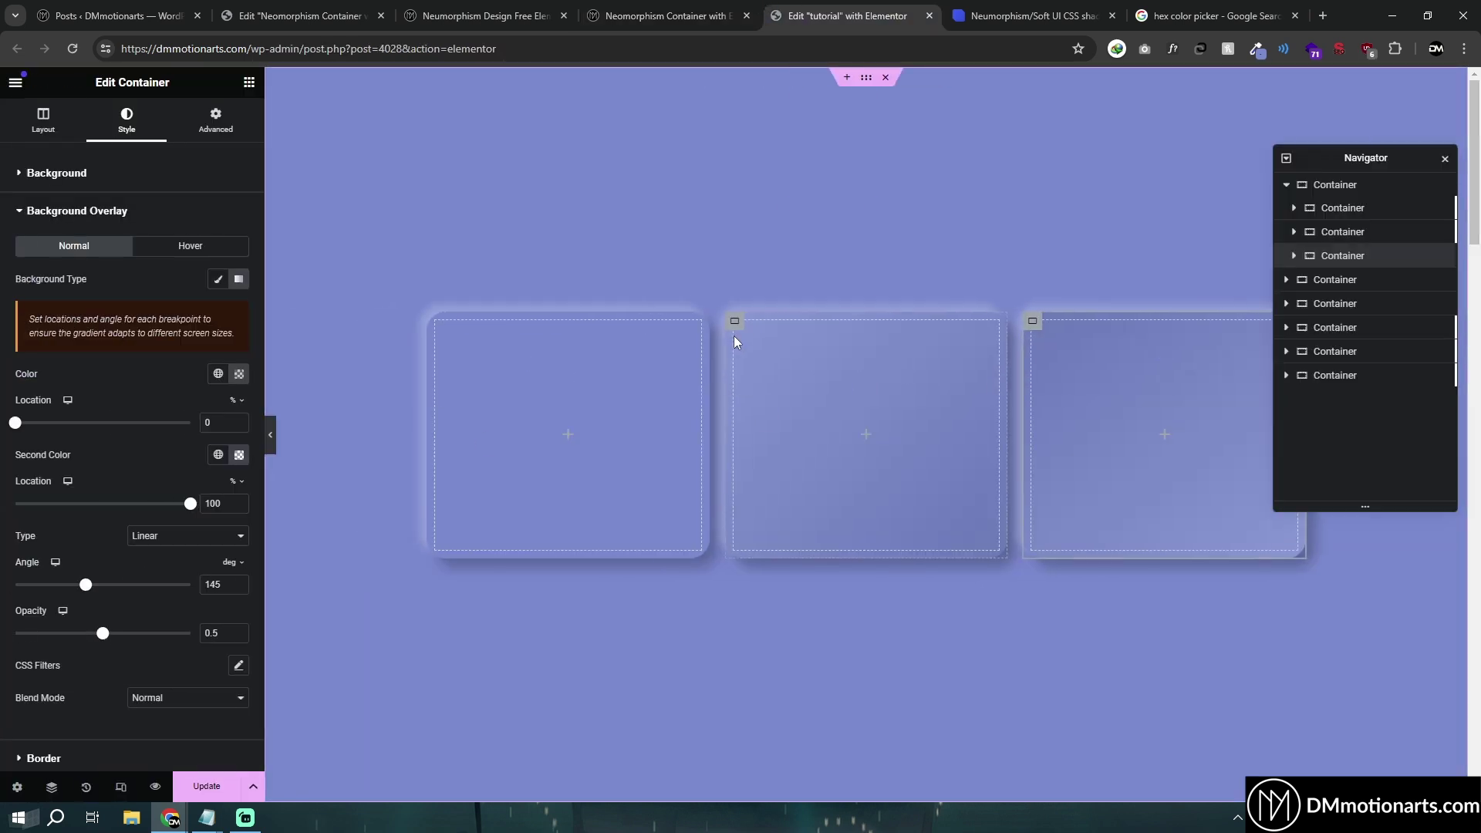
pyautogui.click(734, 323)
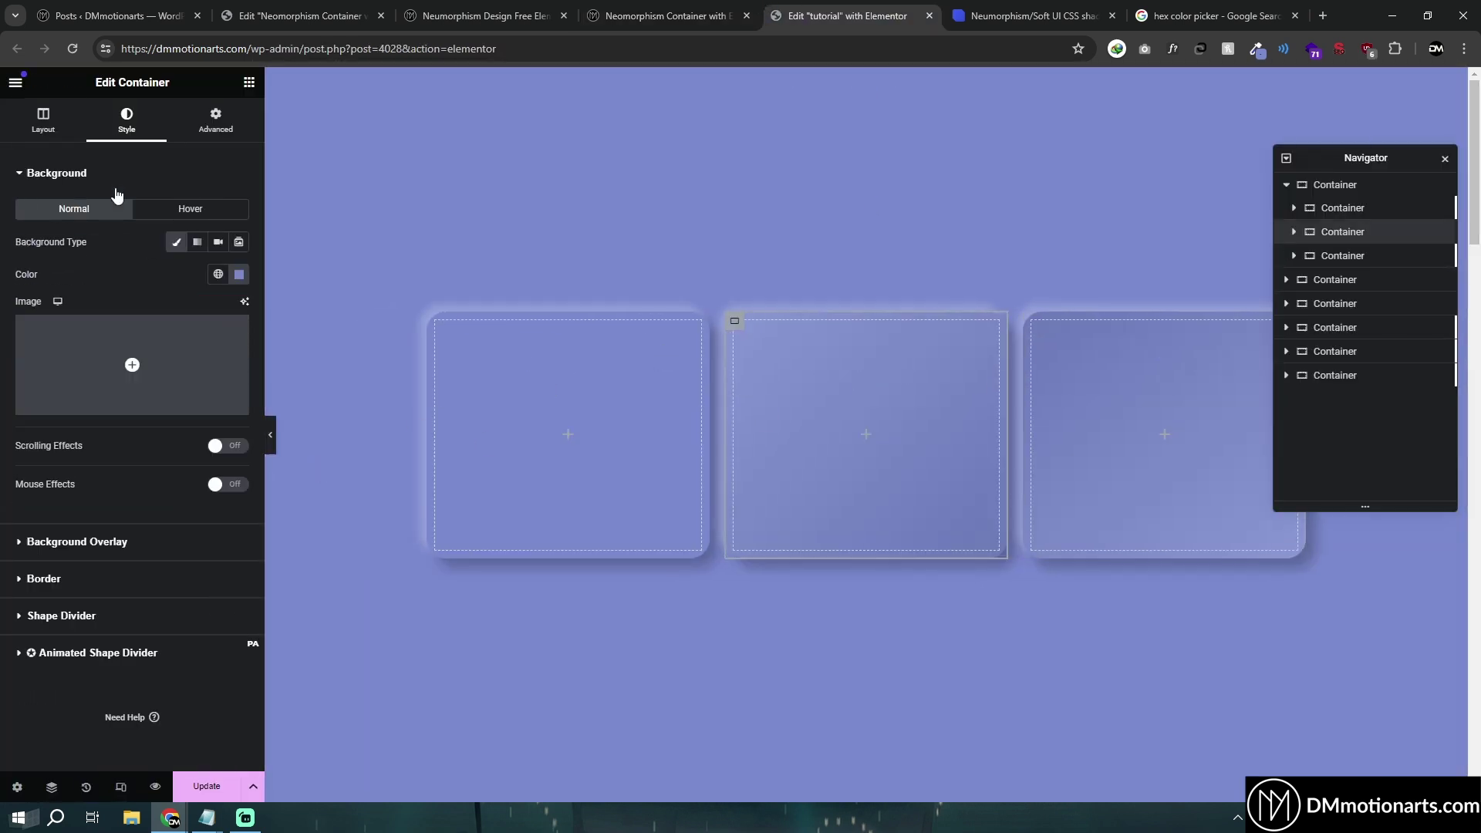
pyautogui.click(33, 584)
pyautogui.click(28, 208)
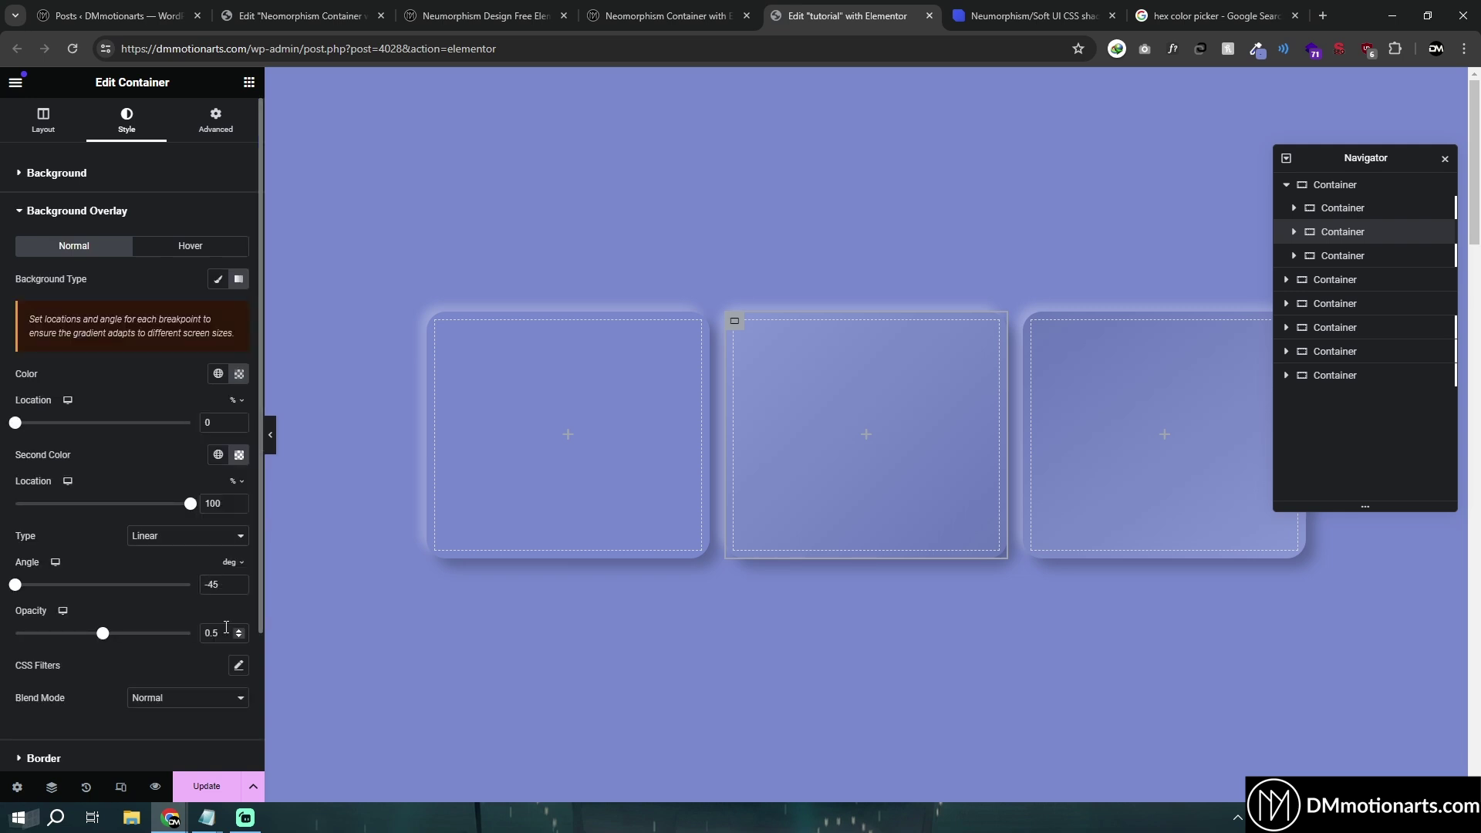
pyautogui.click(1033, 320)
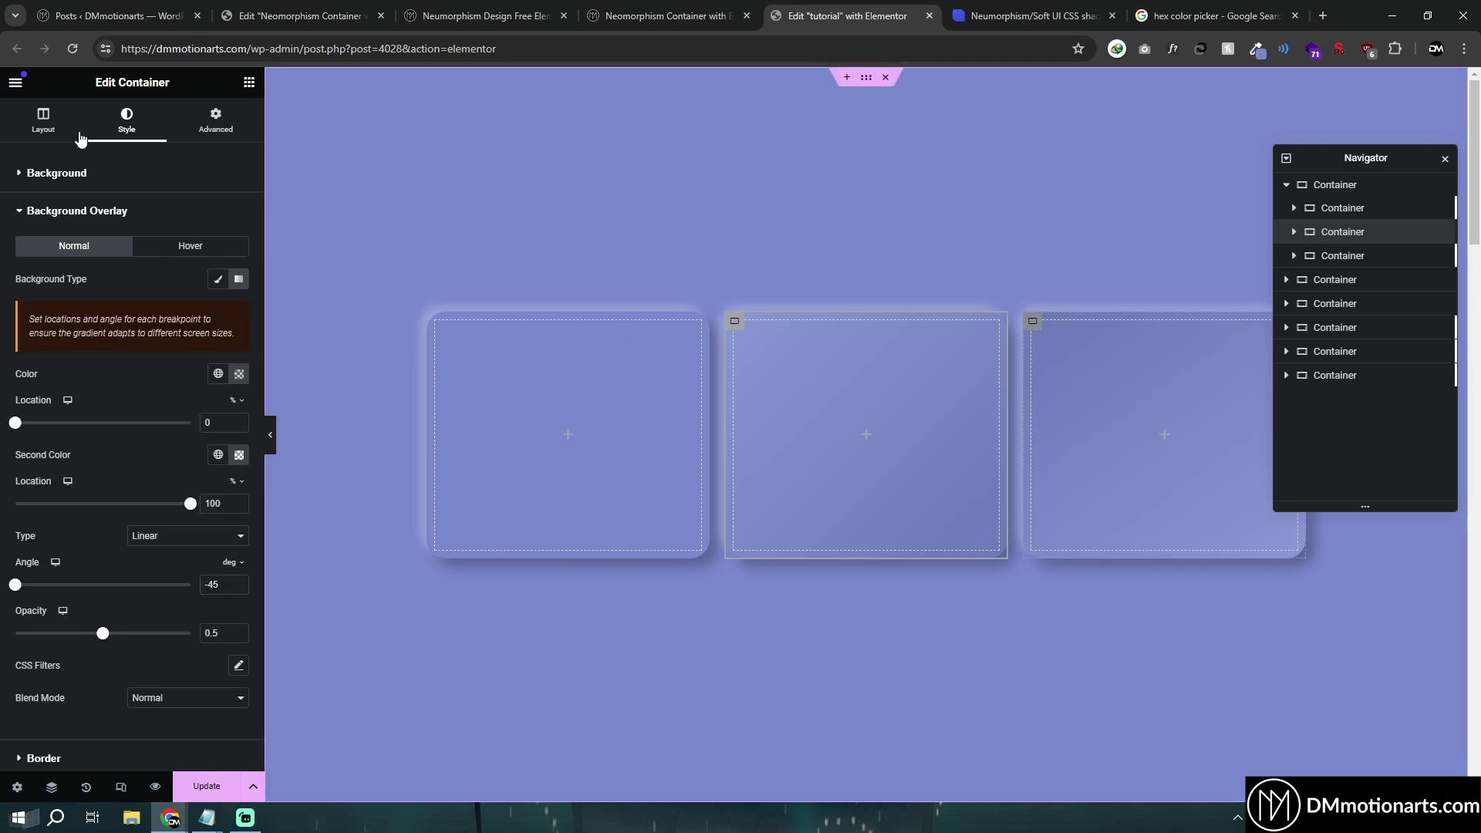
pyautogui.click(10, 541)
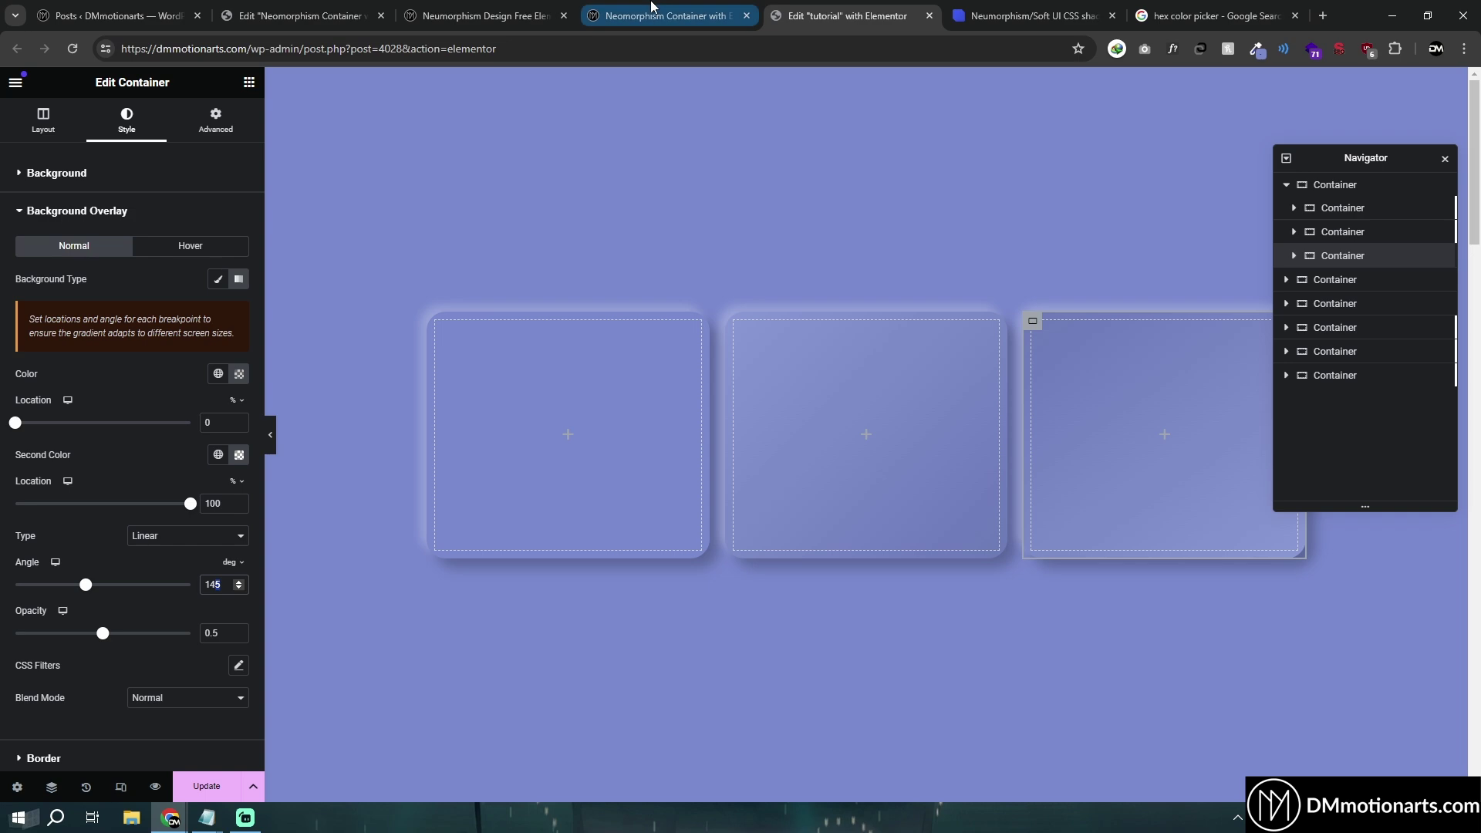
# Step: Switch to the neumorphism article's Elementor editor and find the light blue example row above the .neuromorphic-button3 code
pyautogui.hotkey('ctrl', 'shift', 'Tab')
pyautogui.hotkey('ctrl', 'shift', 'Tab')
pyautogui.hotkey('ctrl', 'Tab')
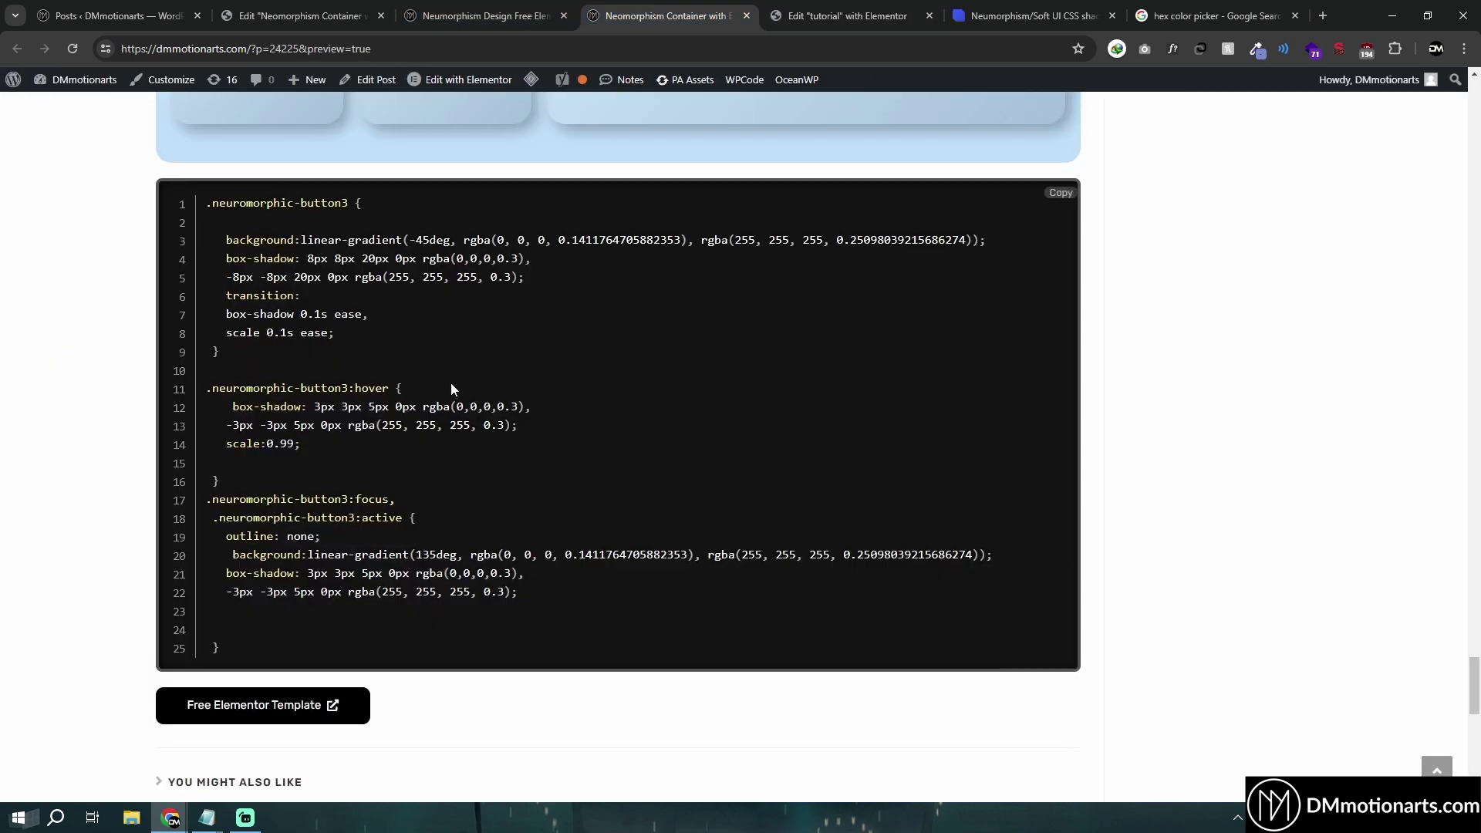
pyautogui.scroll(3, 451, 382)
pyautogui.hotkey('ctrl', 'shift', 'Tab')
pyautogui.hotkey('ctrl', 'shift', 'Tab')
pyautogui.scroll(-10, 485, 534)
pyautogui.scroll(-20, 466, 567)
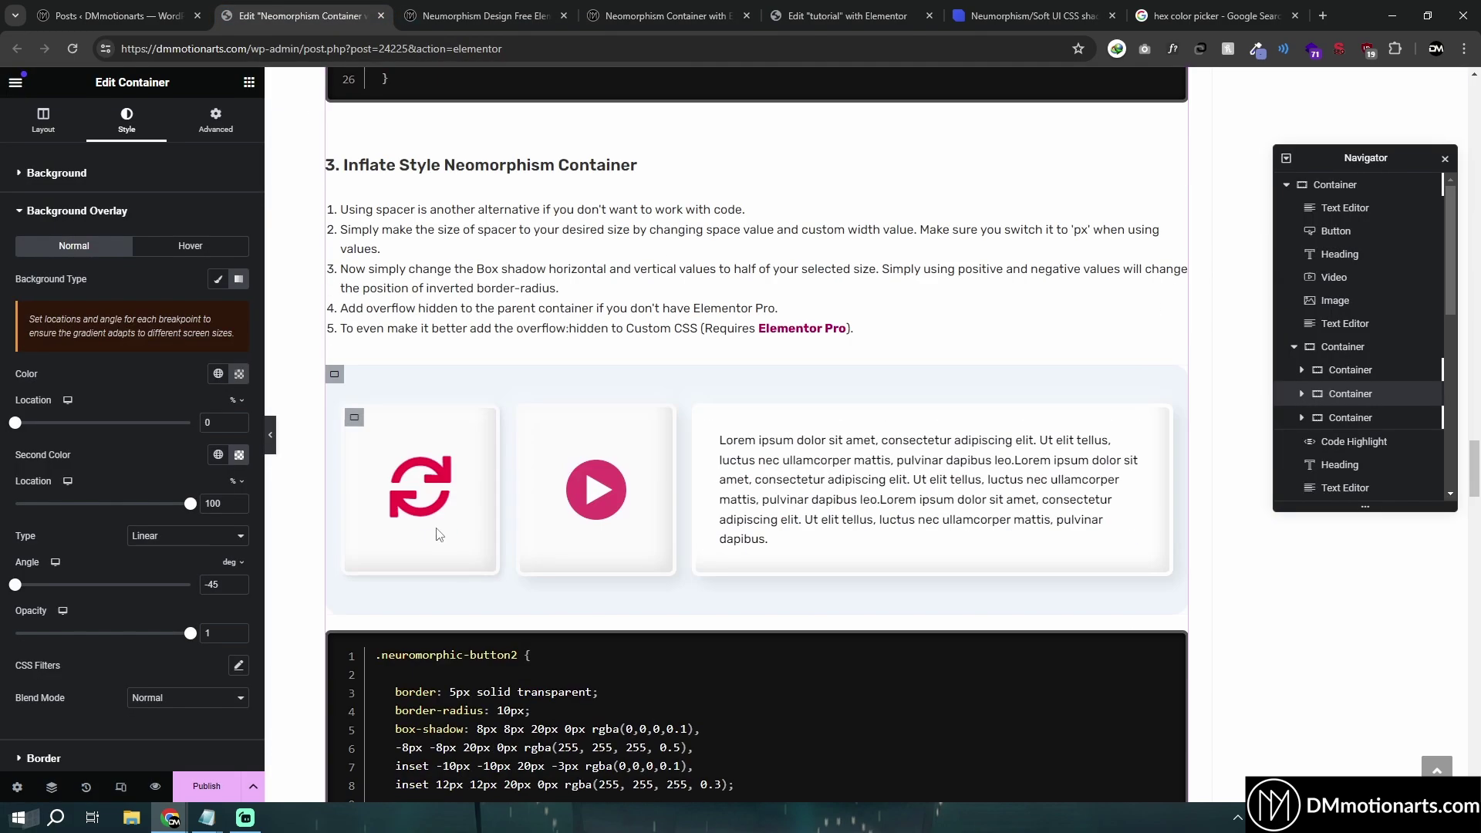
pyautogui.scroll(-7, 436, 528)
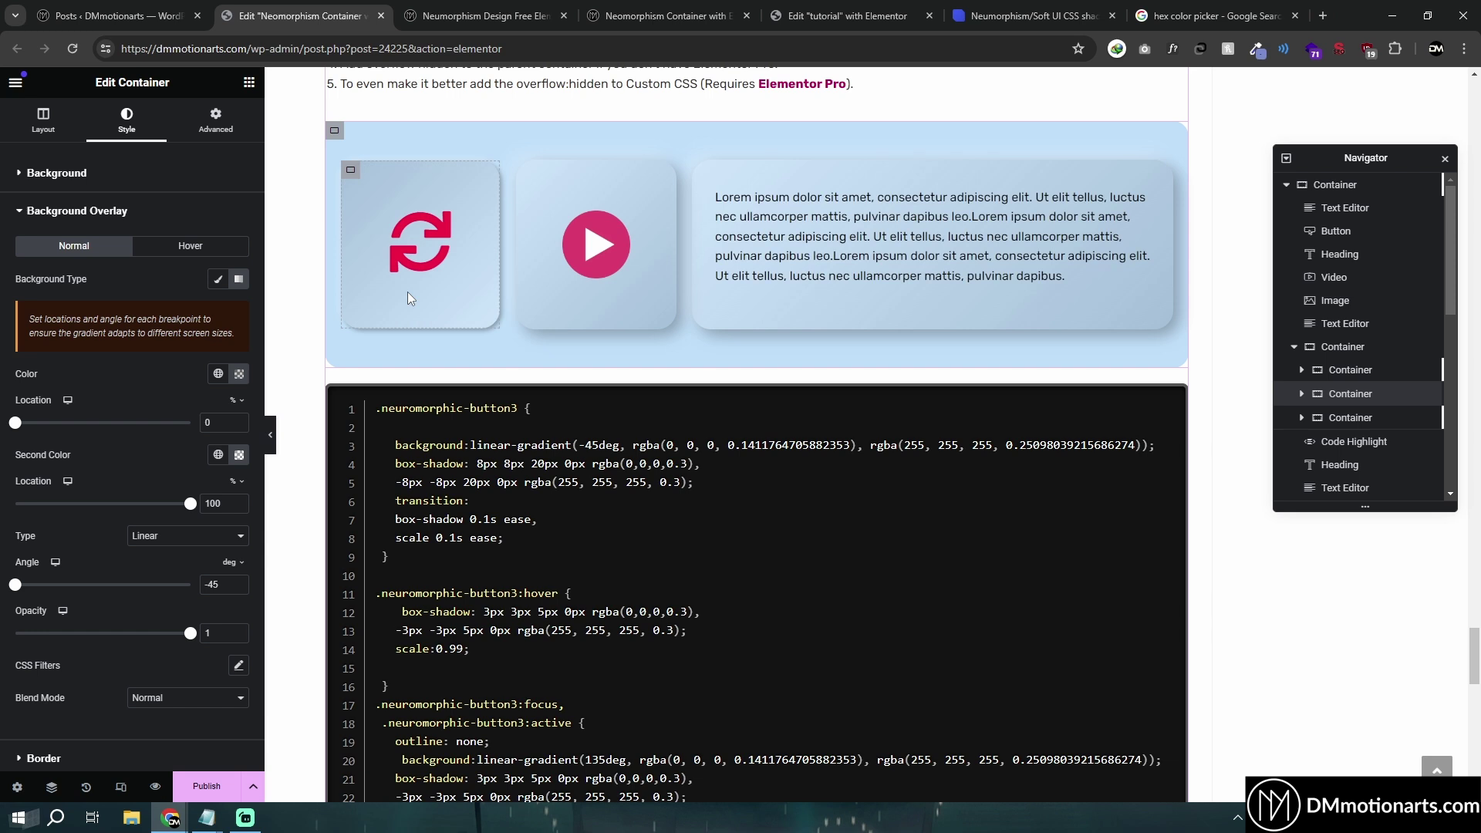
# Step: Select the container with the refresh icon and examine its background and background overlay style settings
pyautogui.click(351, 171)
pyautogui.click(116, 131)
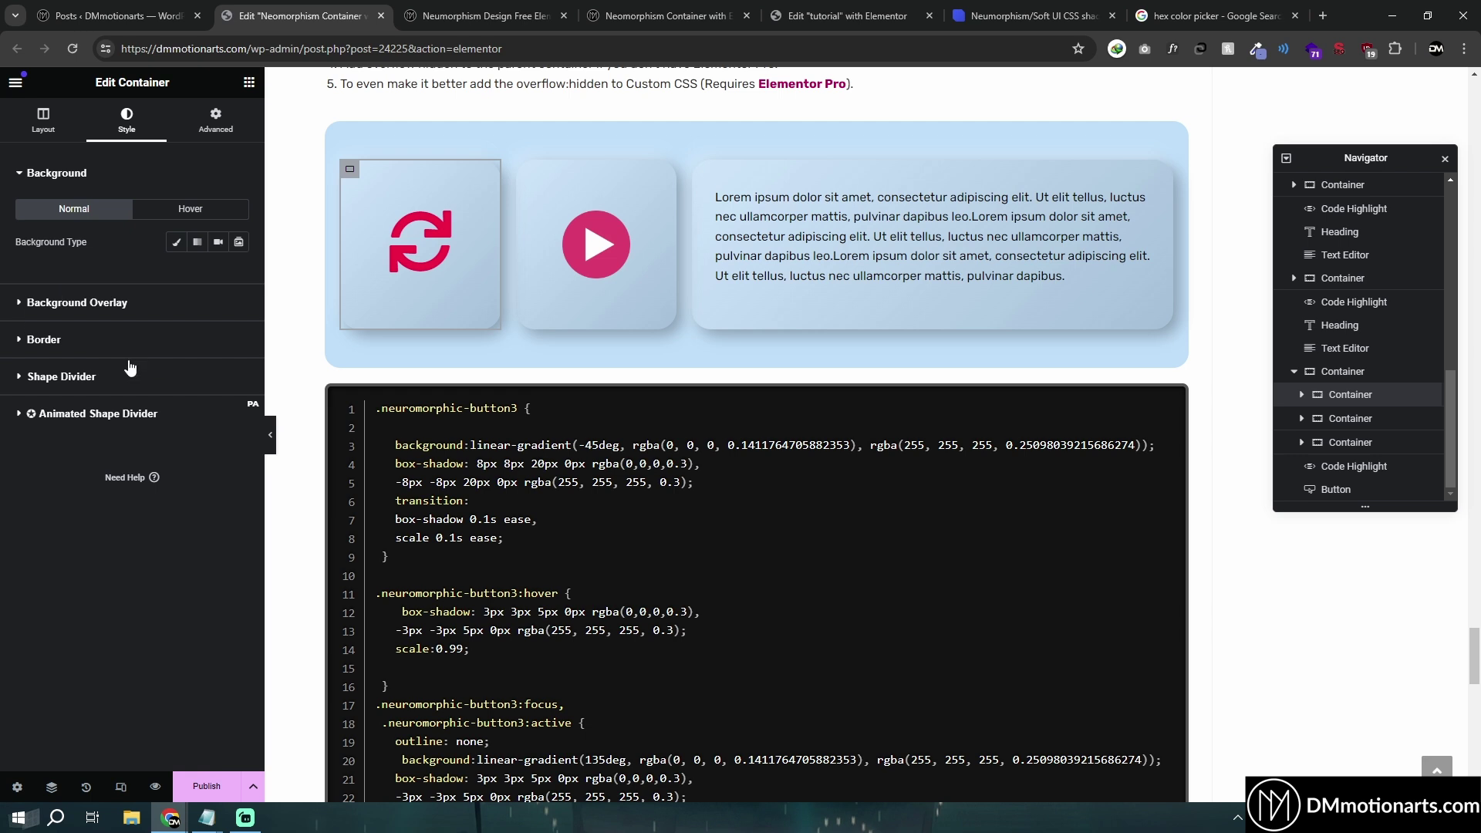
pyautogui.click(92, 303)
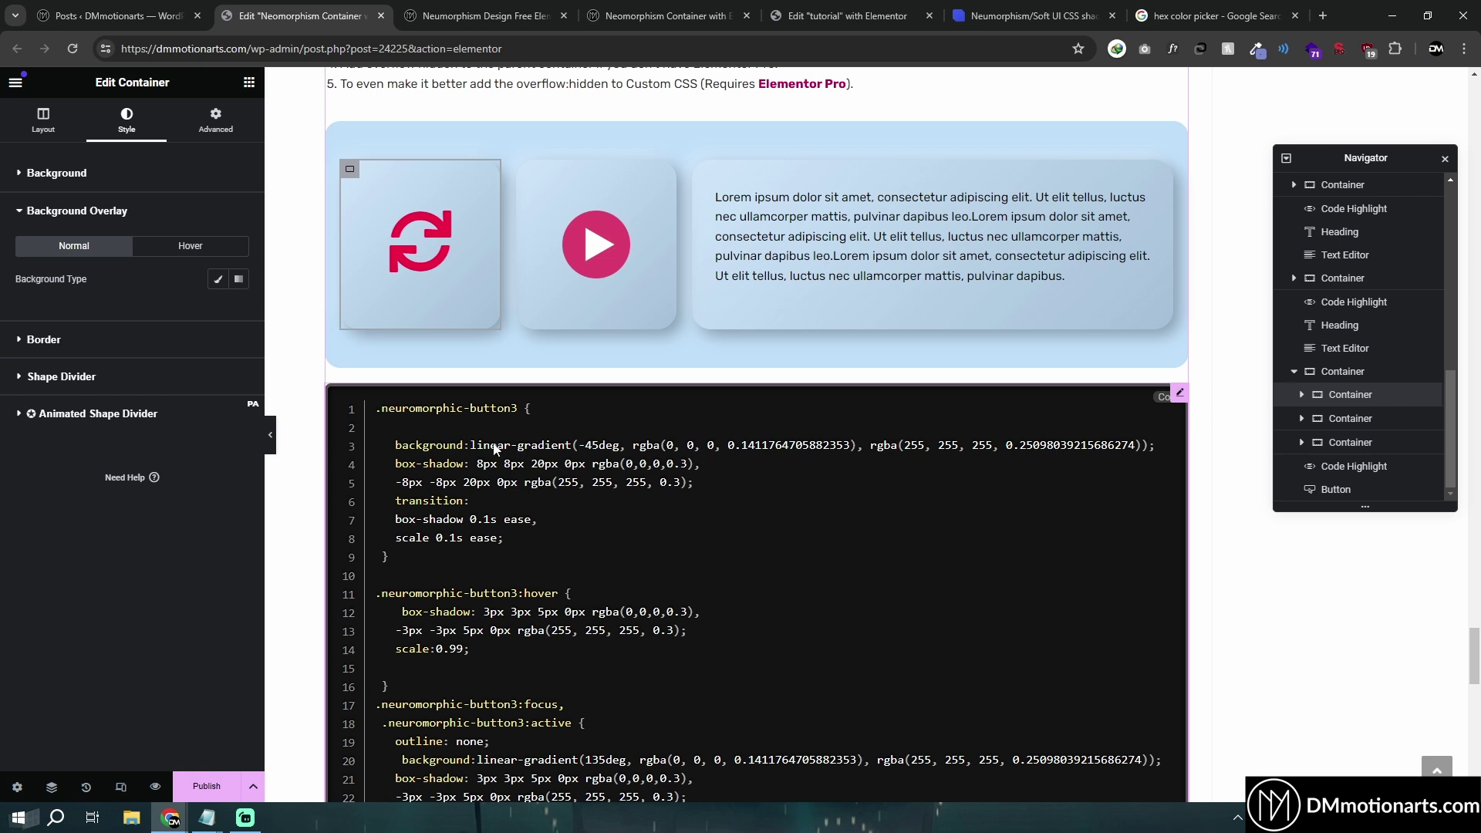
# Step: Give the refresh icon container a classic background in pink, #FFB6F2
pyautogui.click(56, 172)
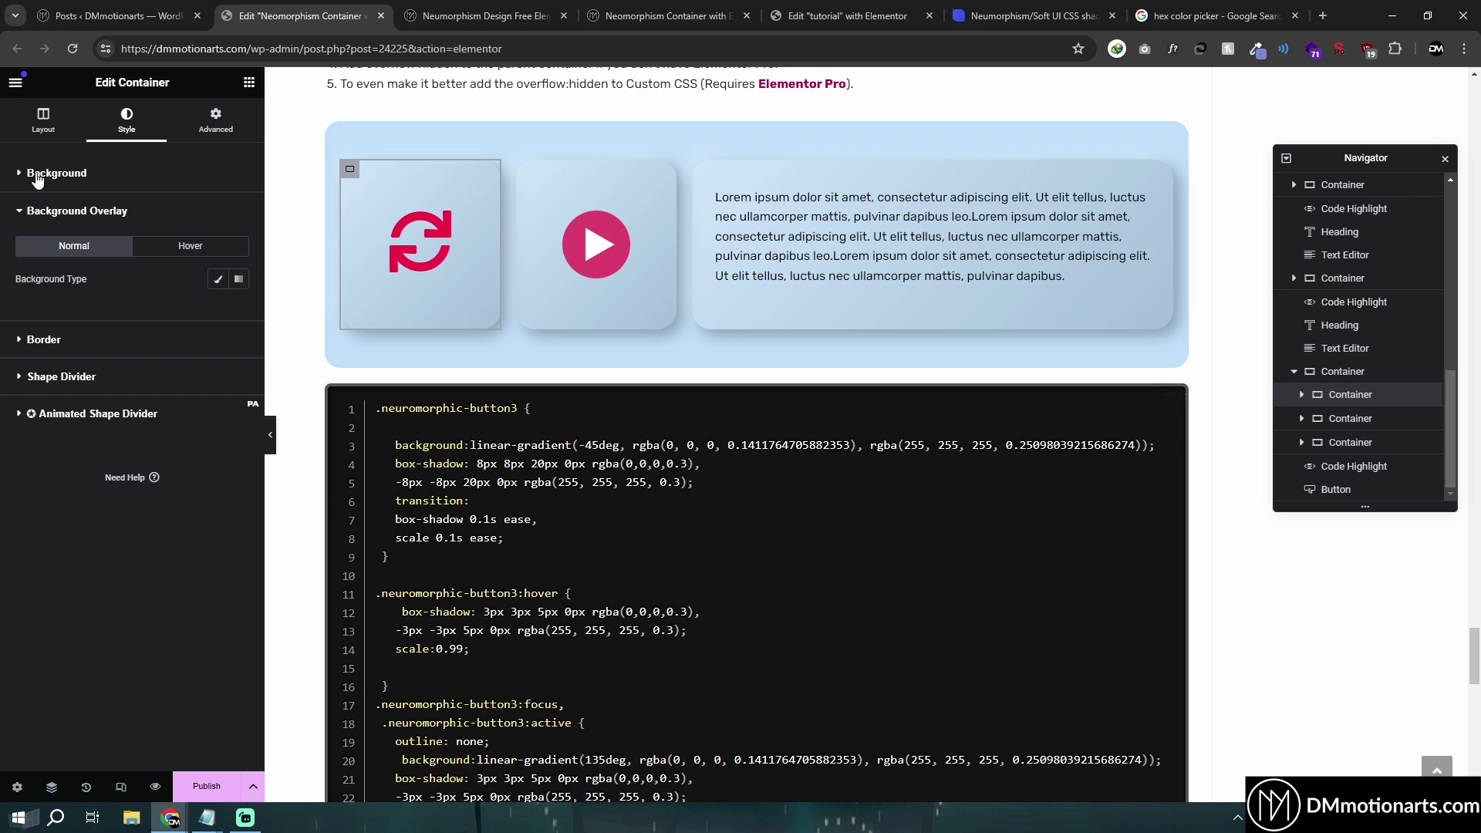
pyautogui.click(176, 242)
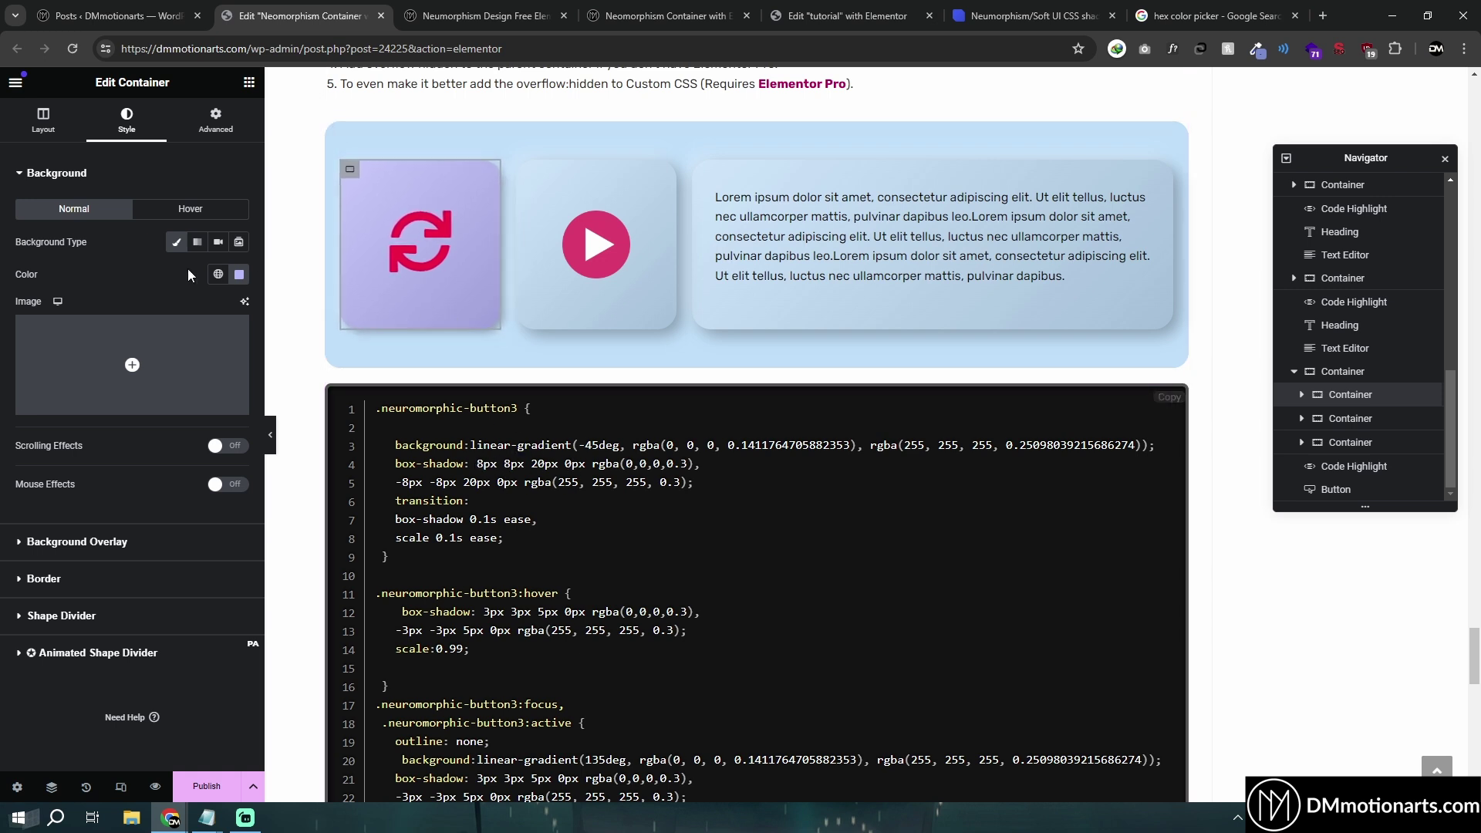
pyautogui.click(239, 275)
pyautogui.moveTo(267, 463); pyautogui.dragTo(303, 463)
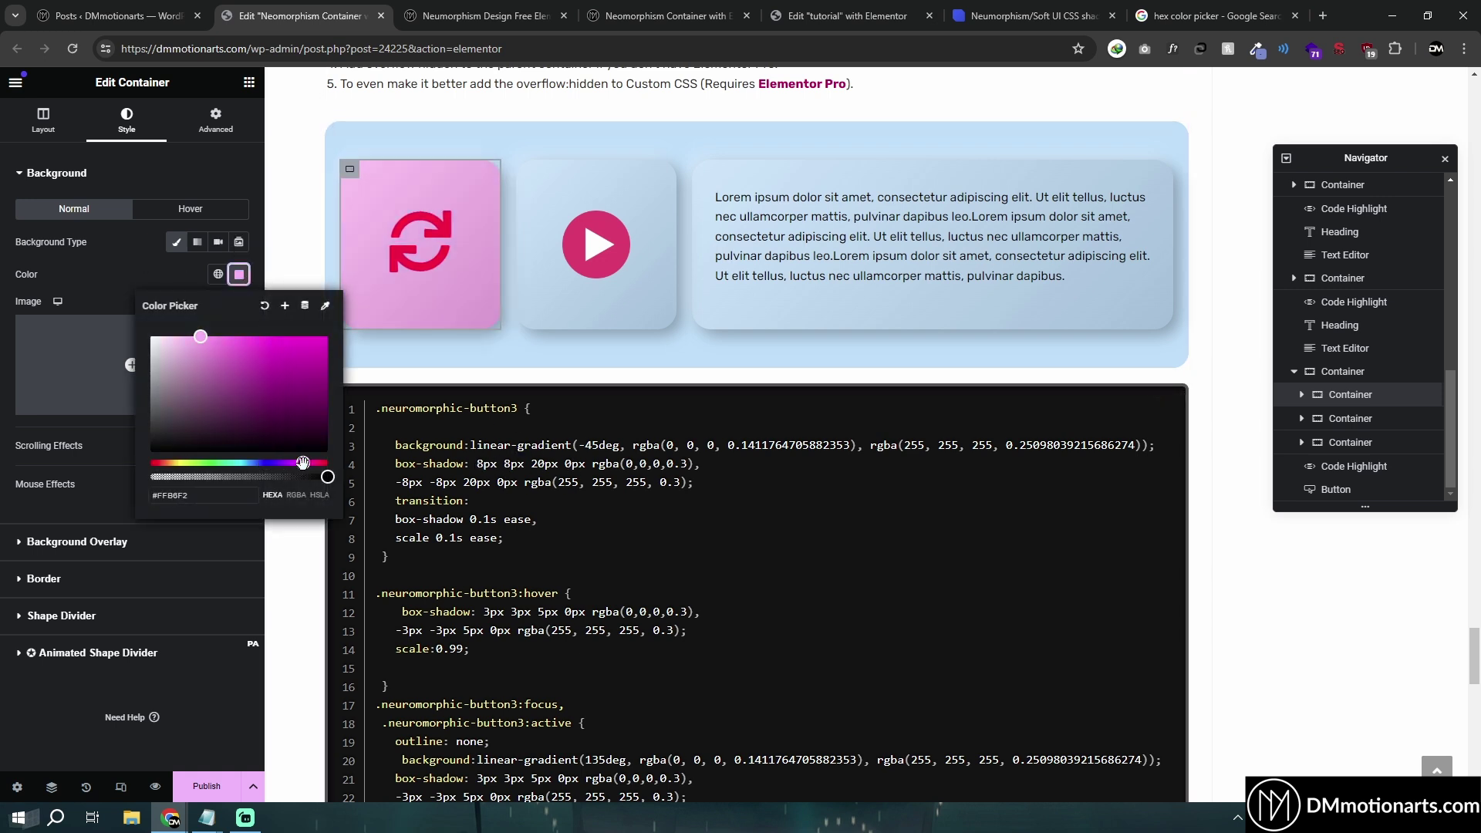
pyautogui.click(58, 706)
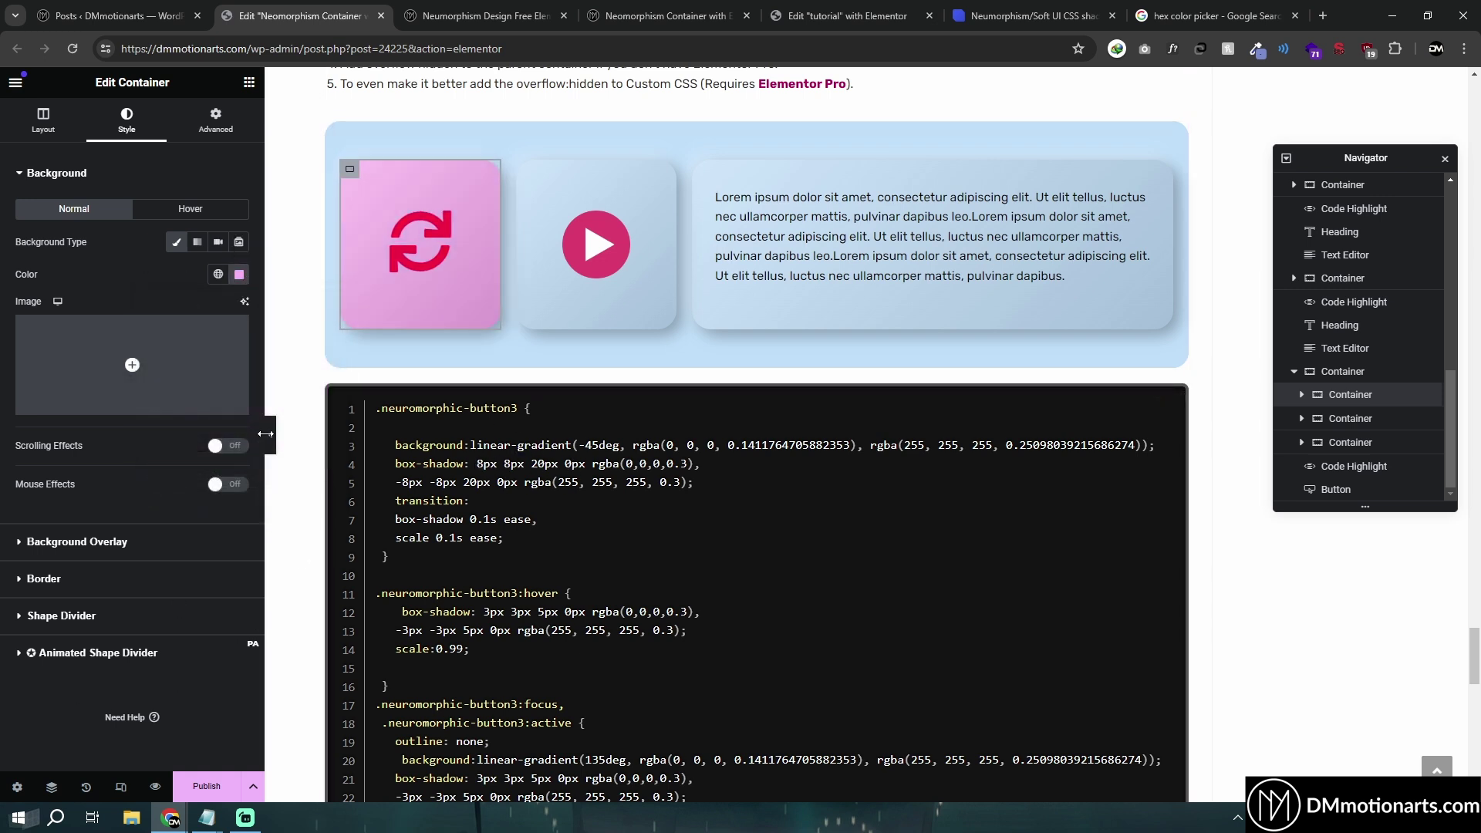
# Step: Try a classic background overlay on the refresh icon container and remove it again
pyautogui.click(7, 543)
pyautogui.click(216, 280)
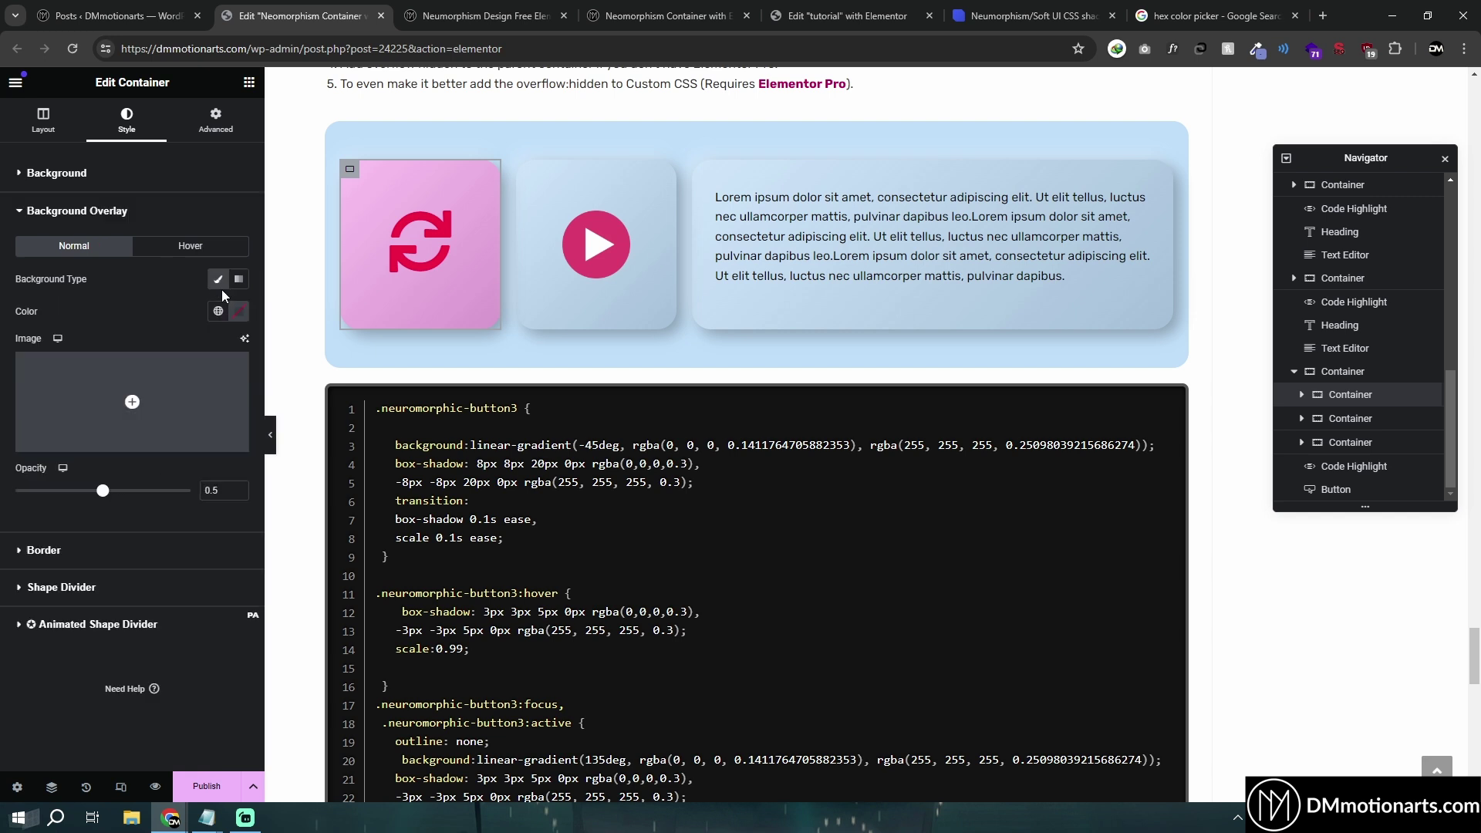
pyautogui.click(217, 280)
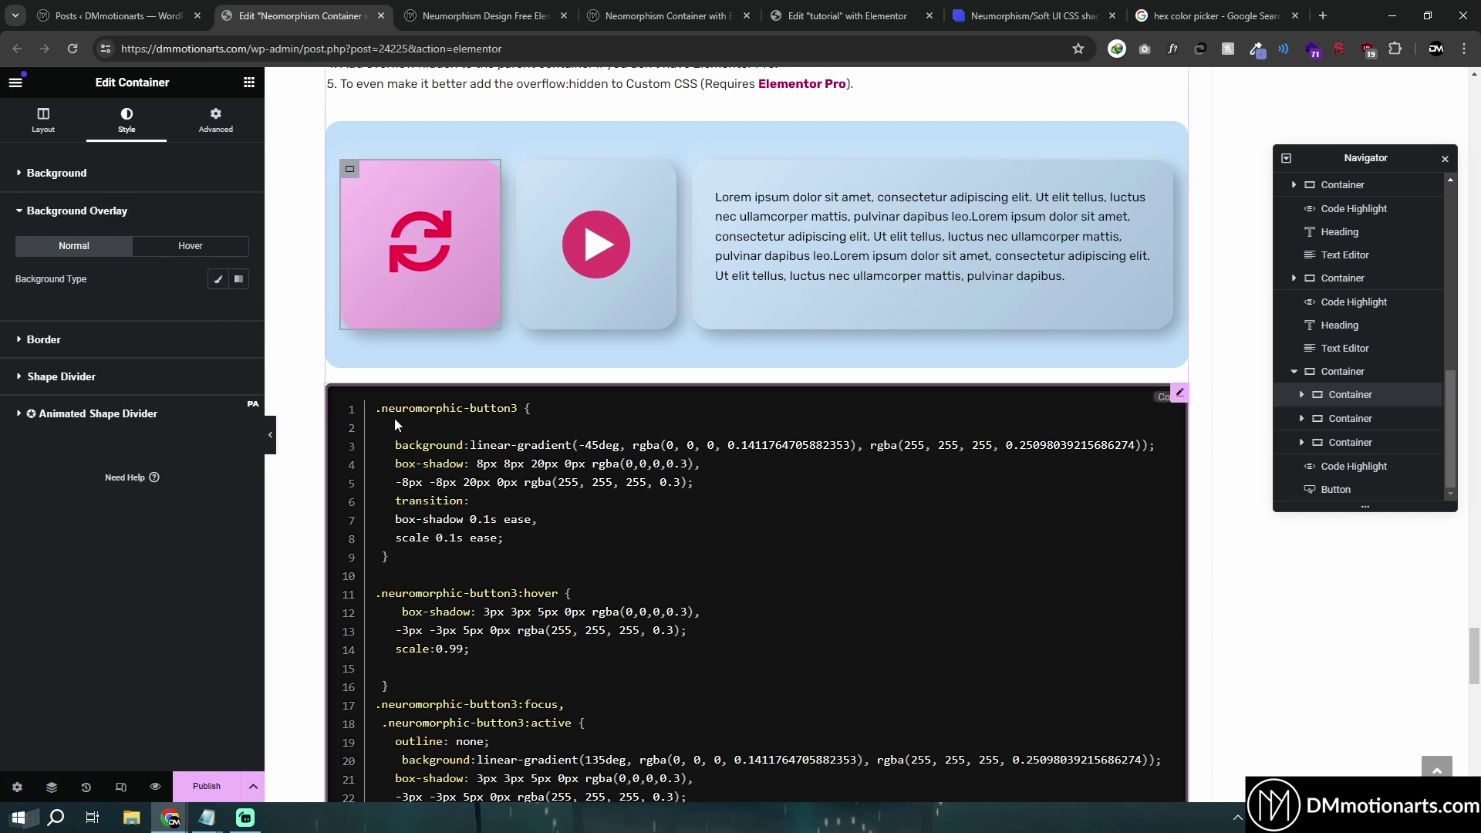
# Step: Preview the article without the editing panel and test the pressed effect of the pink refresh icon container
pyautogui.click(271, 435)
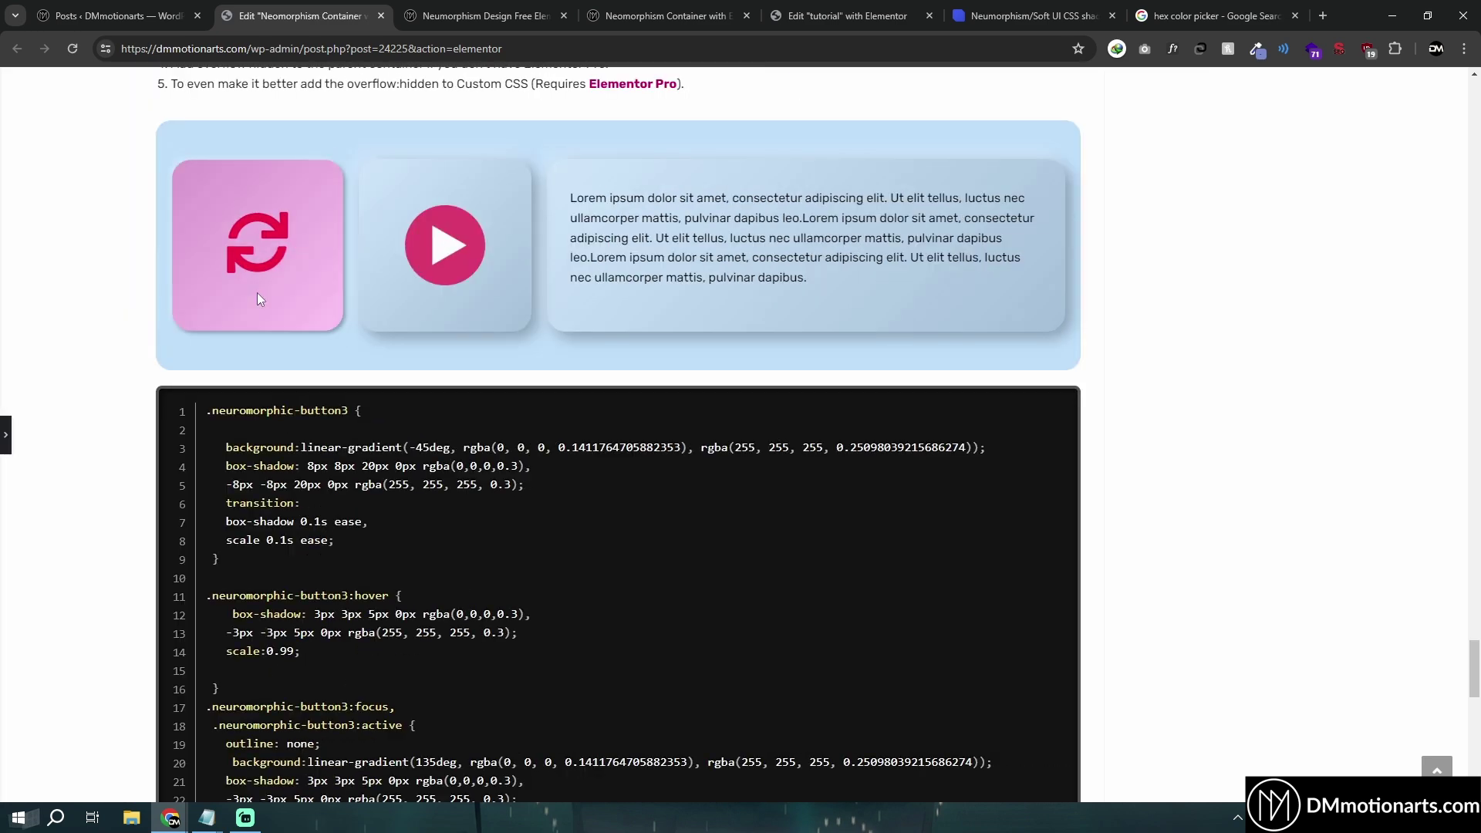
pyautogui.click(237, 293)
pyautogui.click(237, 293)
pyautogui.click(238, 293)
pyautogui.click(238, 293)
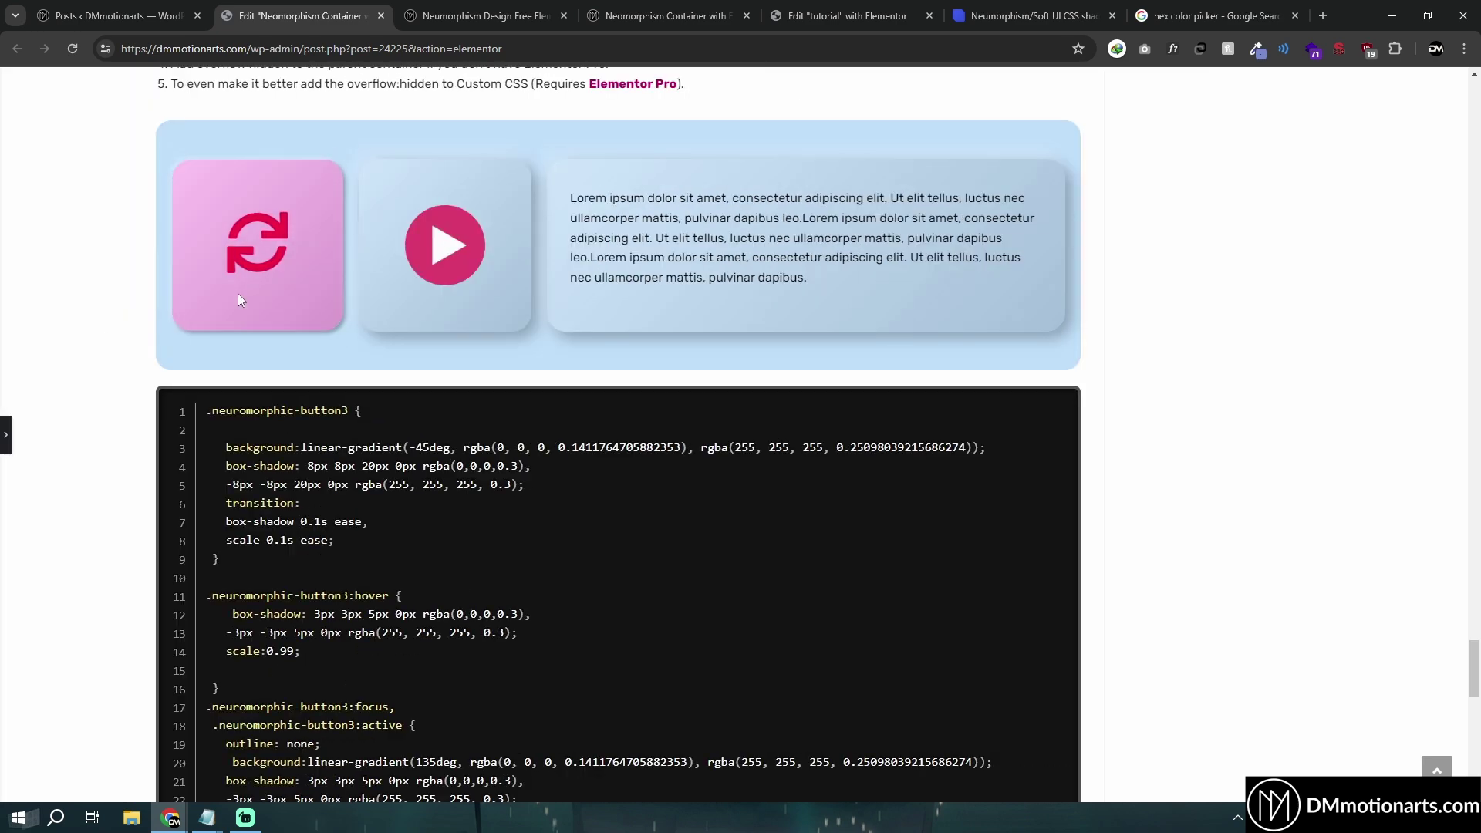
# Step: Remove the pink classic background from the refresh icon container
pyautogui.click(4, 436)
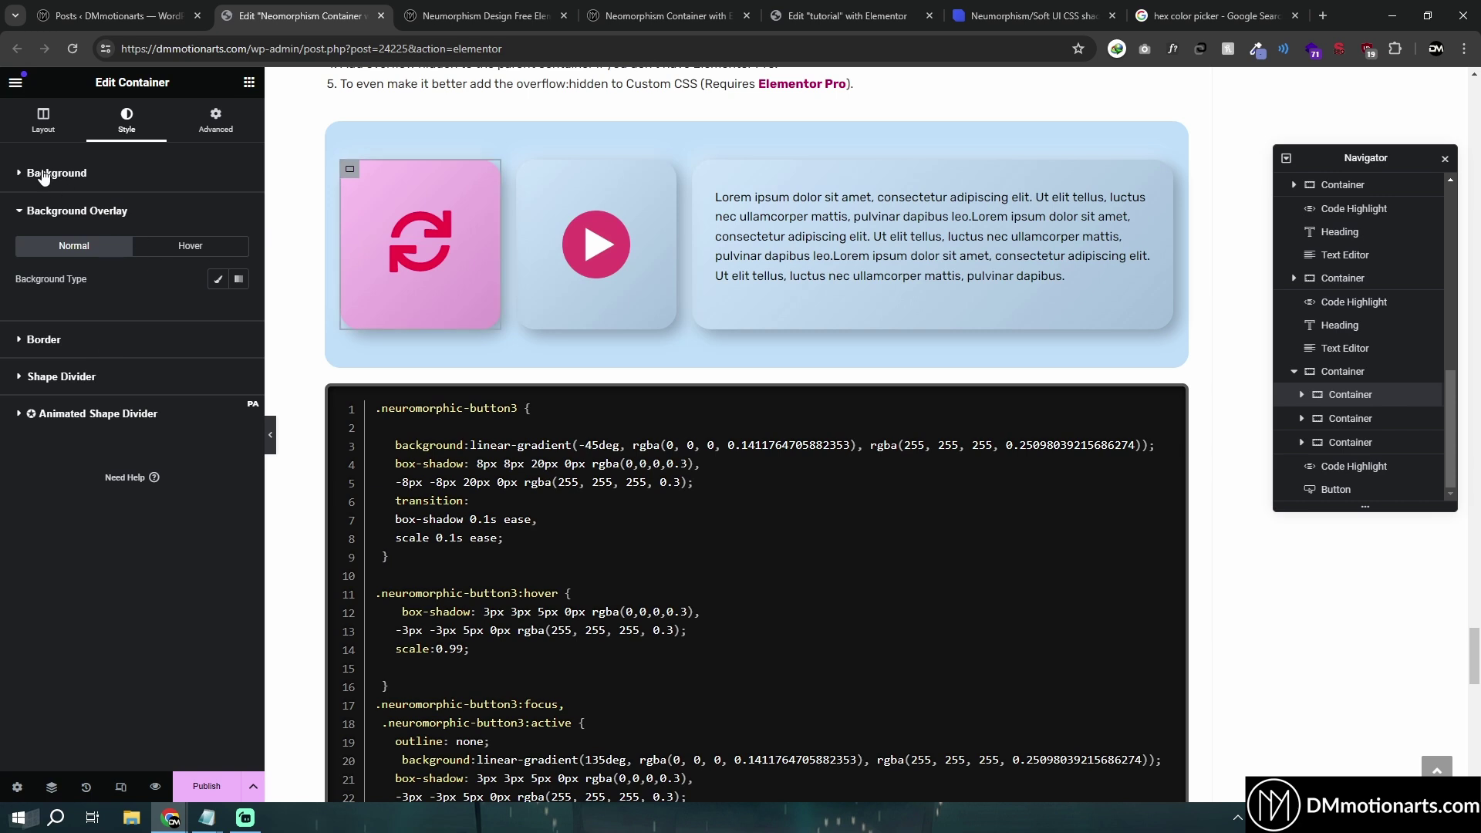
pyautogui.click(177, 242)
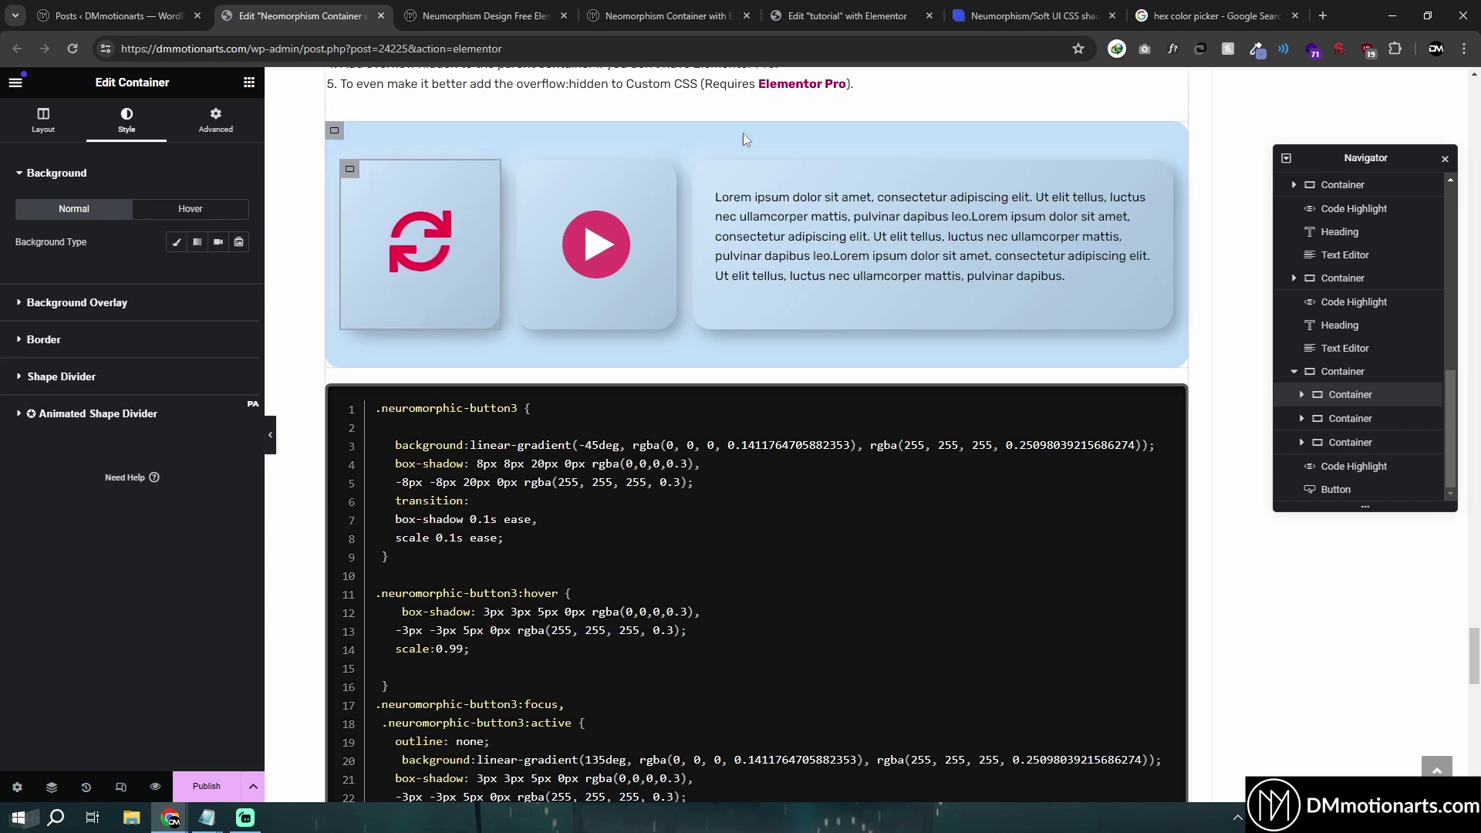
pyautogui.click(338, 133)
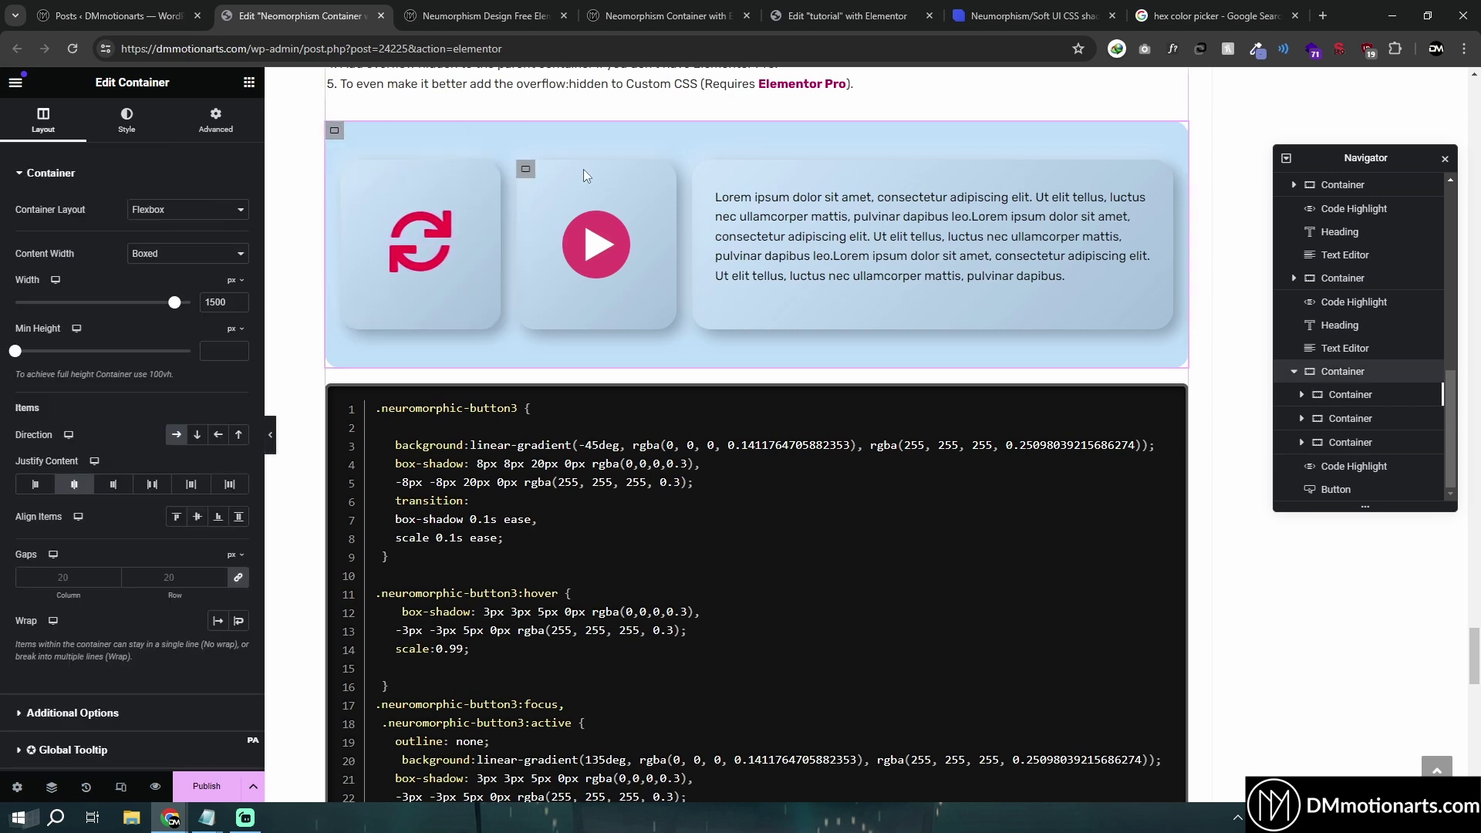
pyautogui.click(349, 171)
pyautogui.click(177, 242)
pyautogui.click(176, 242)
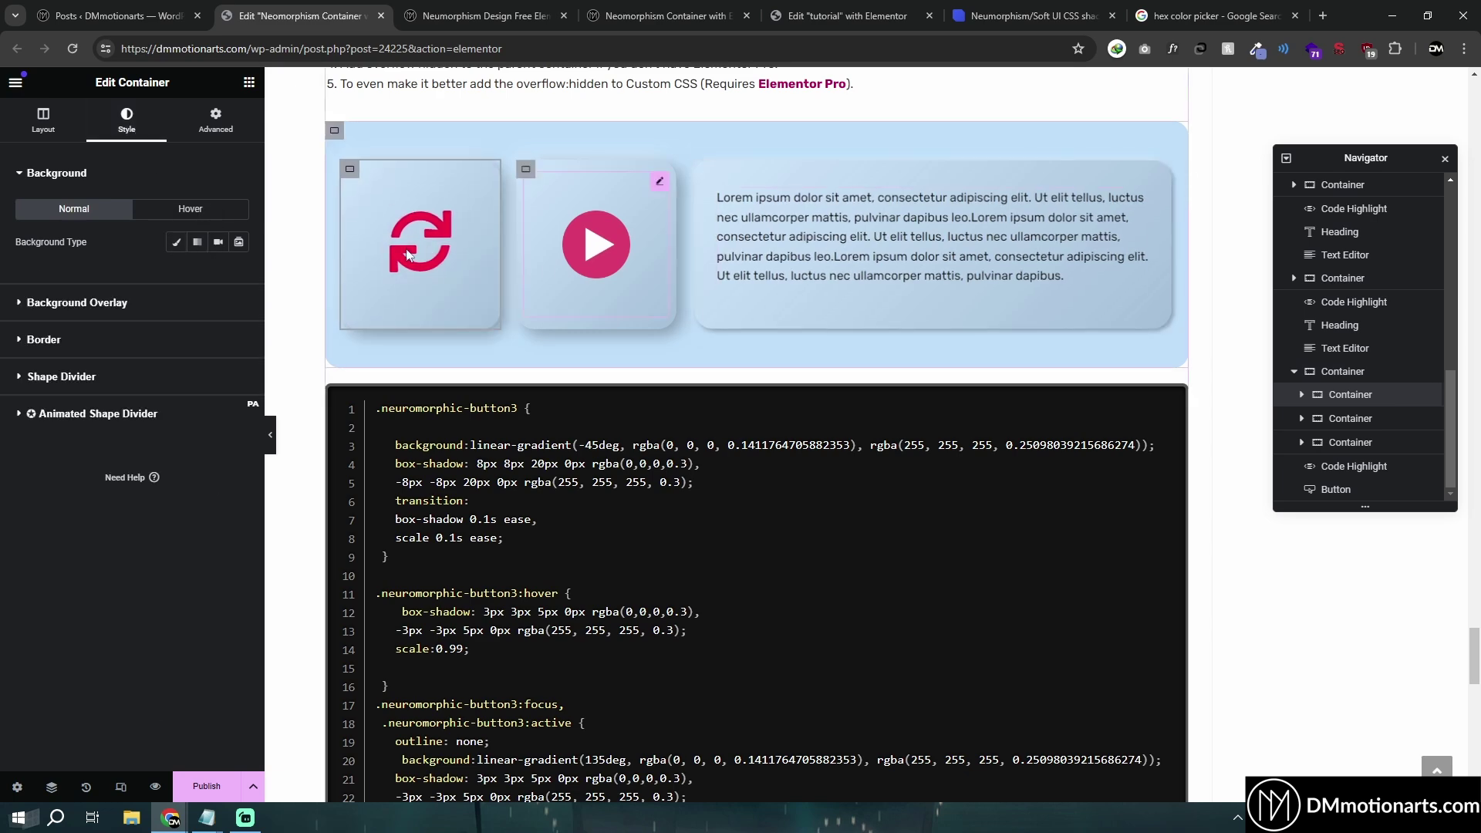
# Step: Switch to the Neumorphism Design Free Elementor Template page and look over its layout from the beginning
pyautogui.click(479, 16)
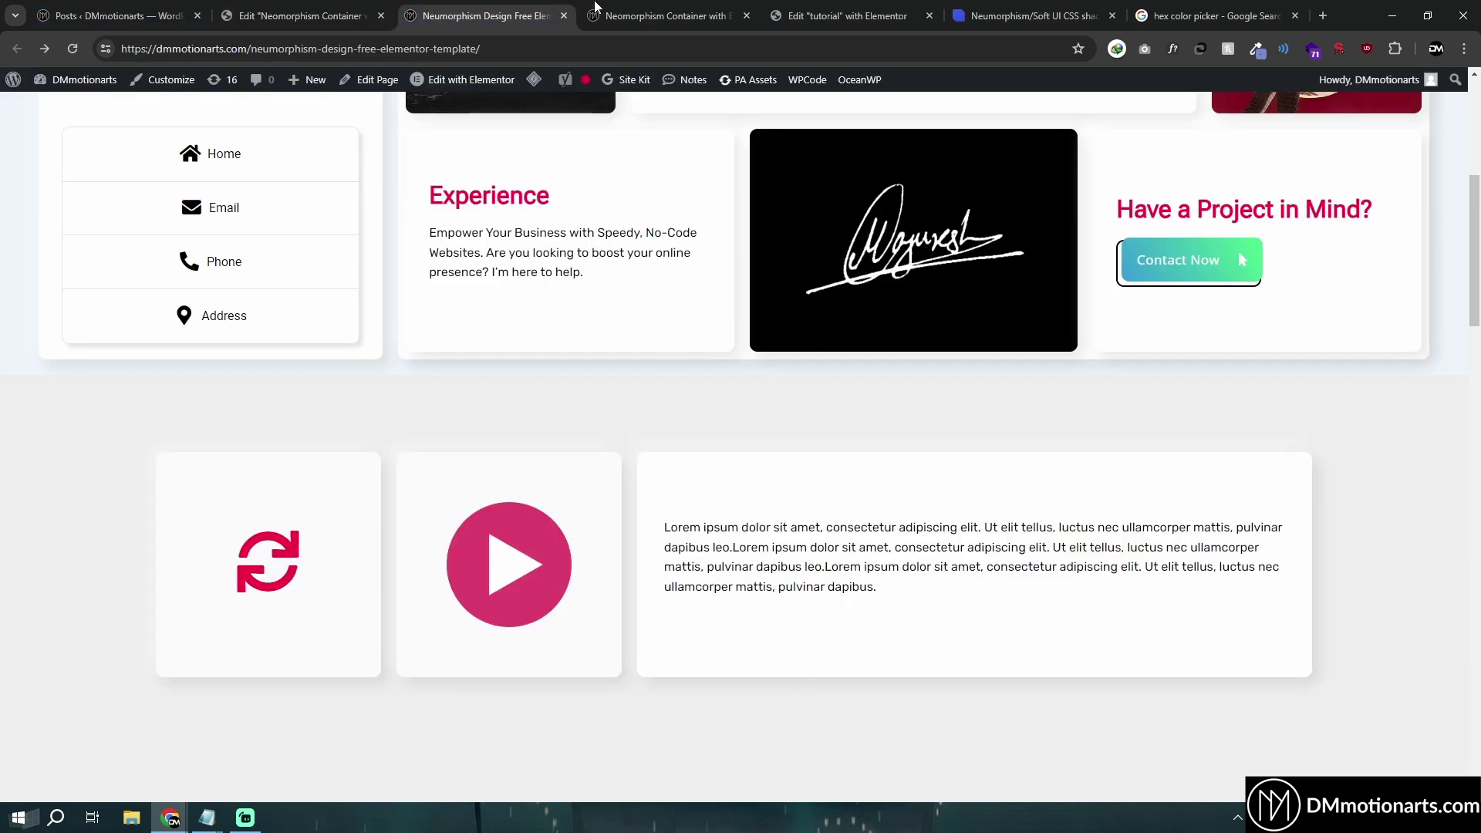
pyautogui.click(667, 15)
pyautogui.click(795, 11)
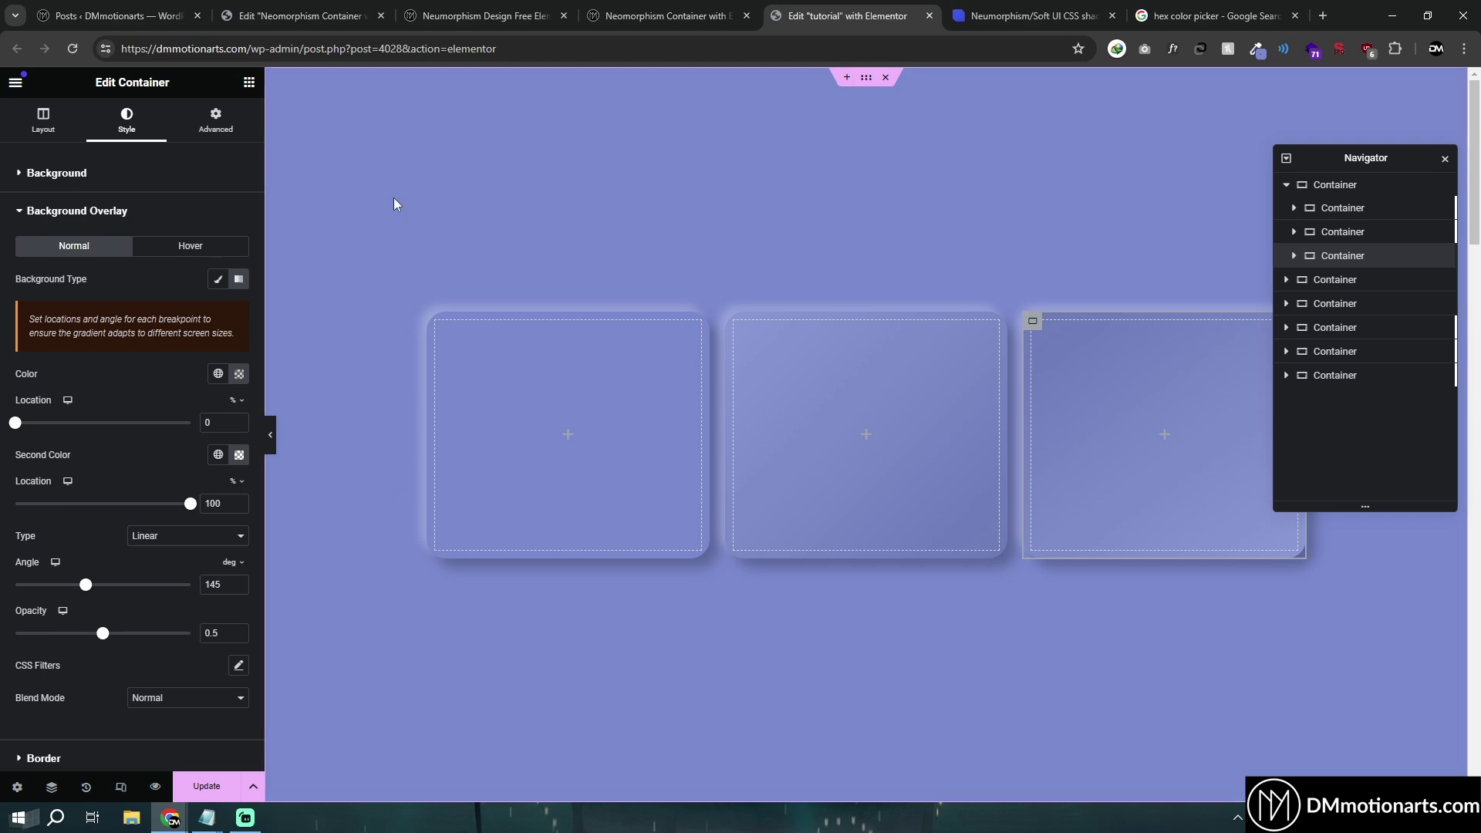
pyautogui.click(668, 15)
pyautogui.click(479, 15)
pyautogui.scroll(6, 208, 532)
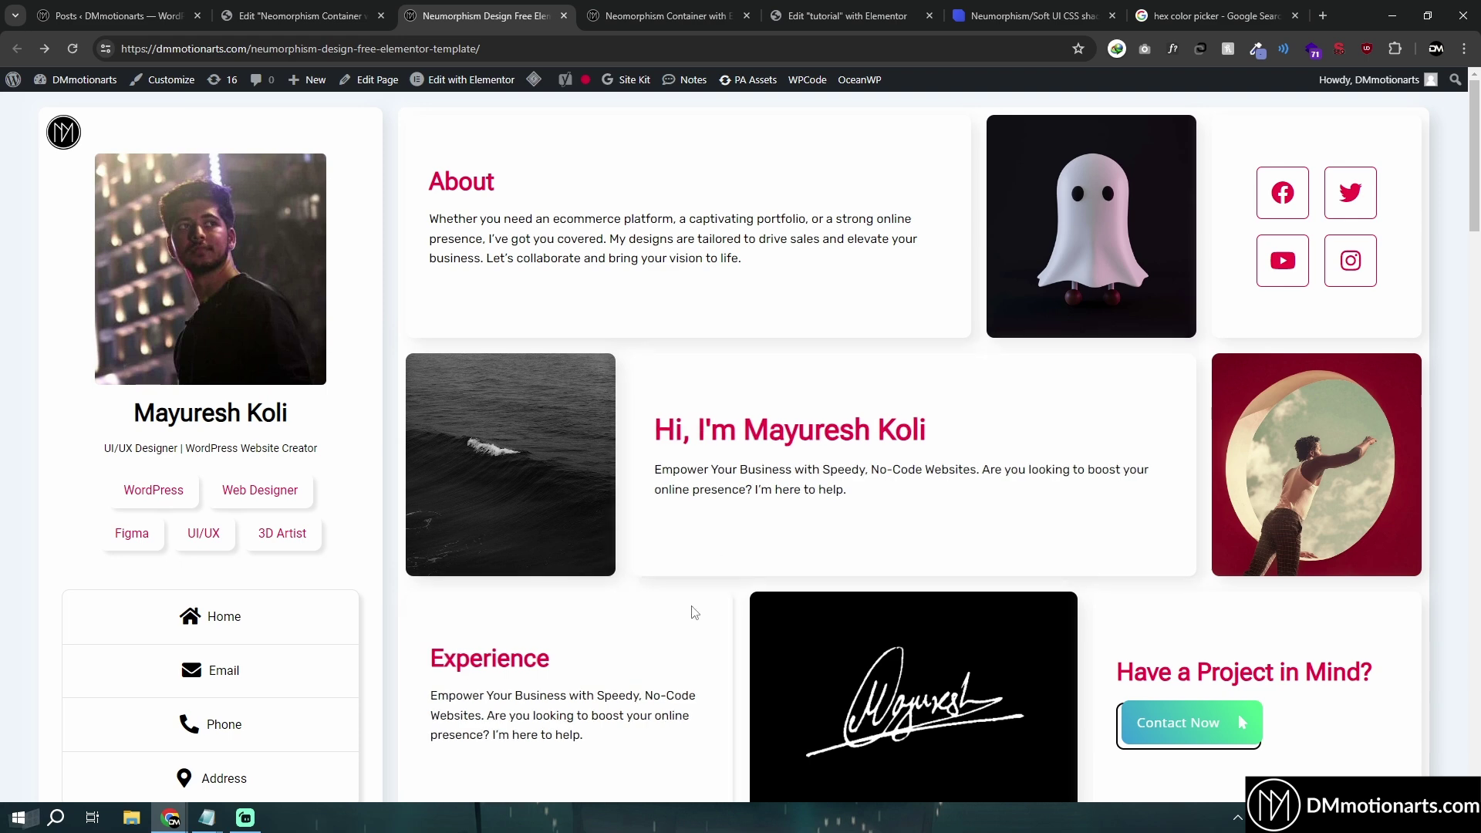
pyautogui.scroll(-1, 317, 587)
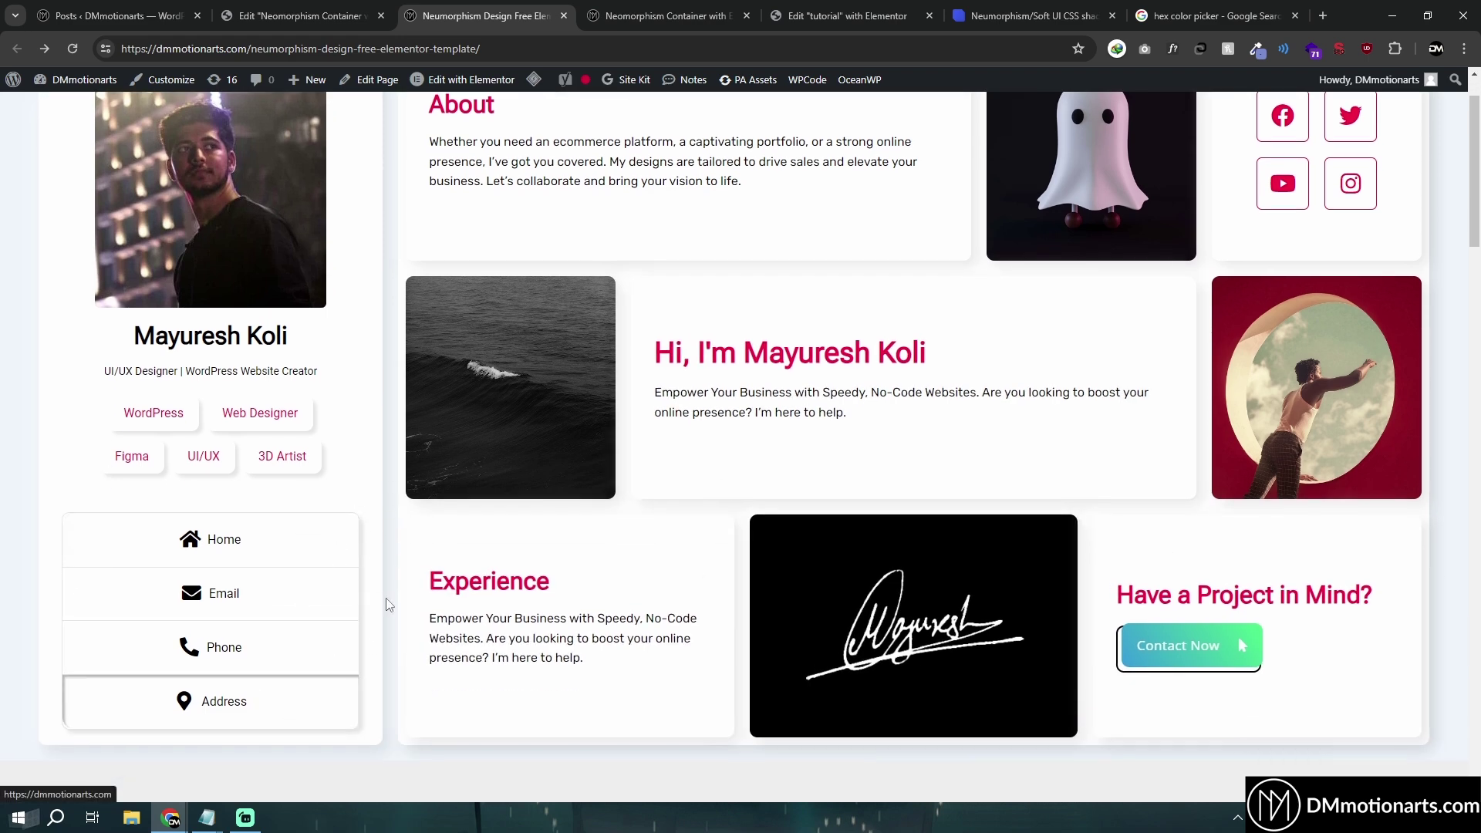
# Step: Test the Figma button in the template's profile card and view the template page again
pyautogui.click(132, 457)
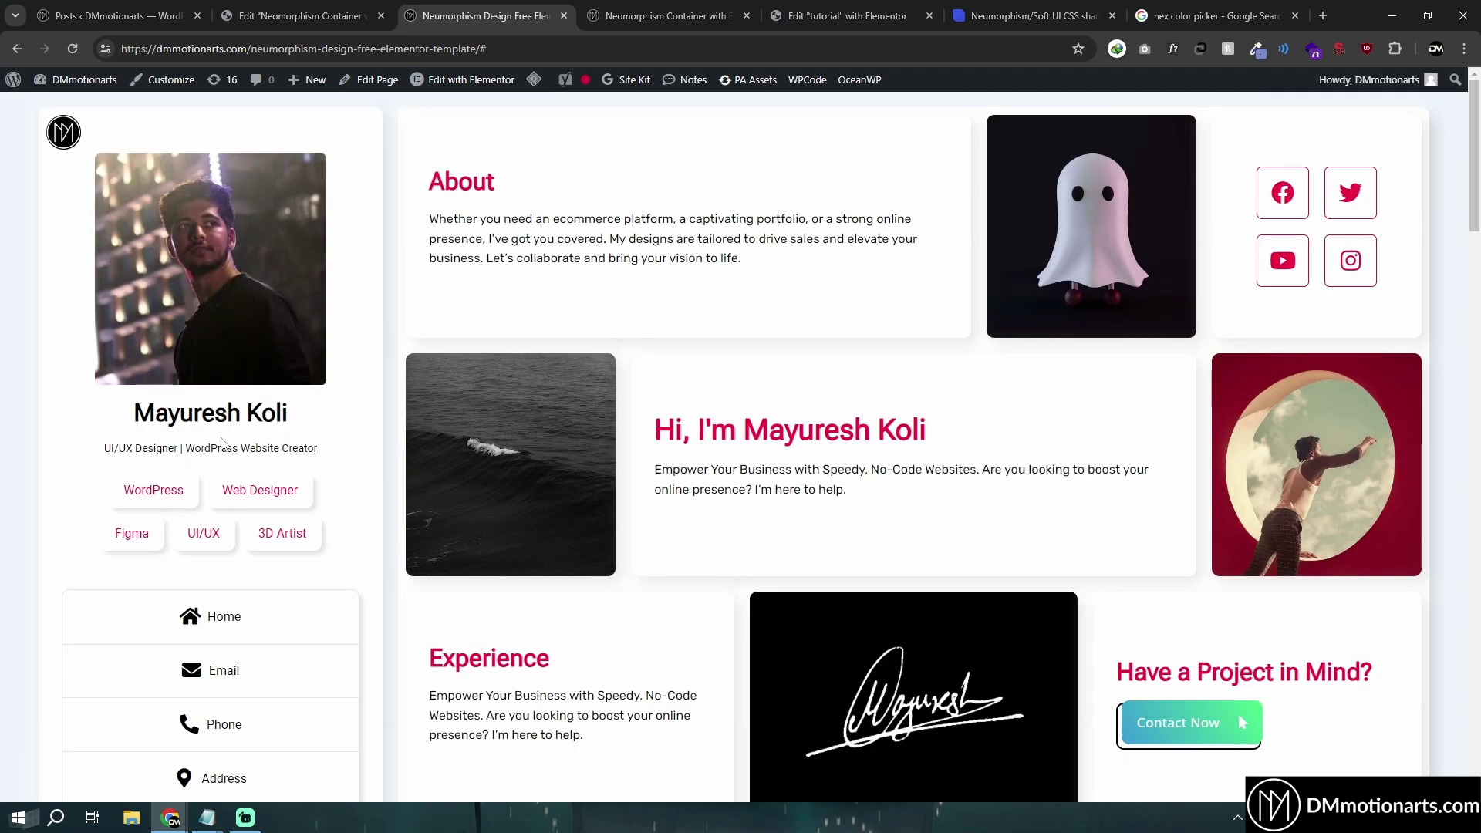
pyautogui.middleClick(391, 303)
pyautogui.middleClick(390, 353)
pyautogui.scroll(-1, 391, 353)
pyautogui.scroll(1, 393, 399)
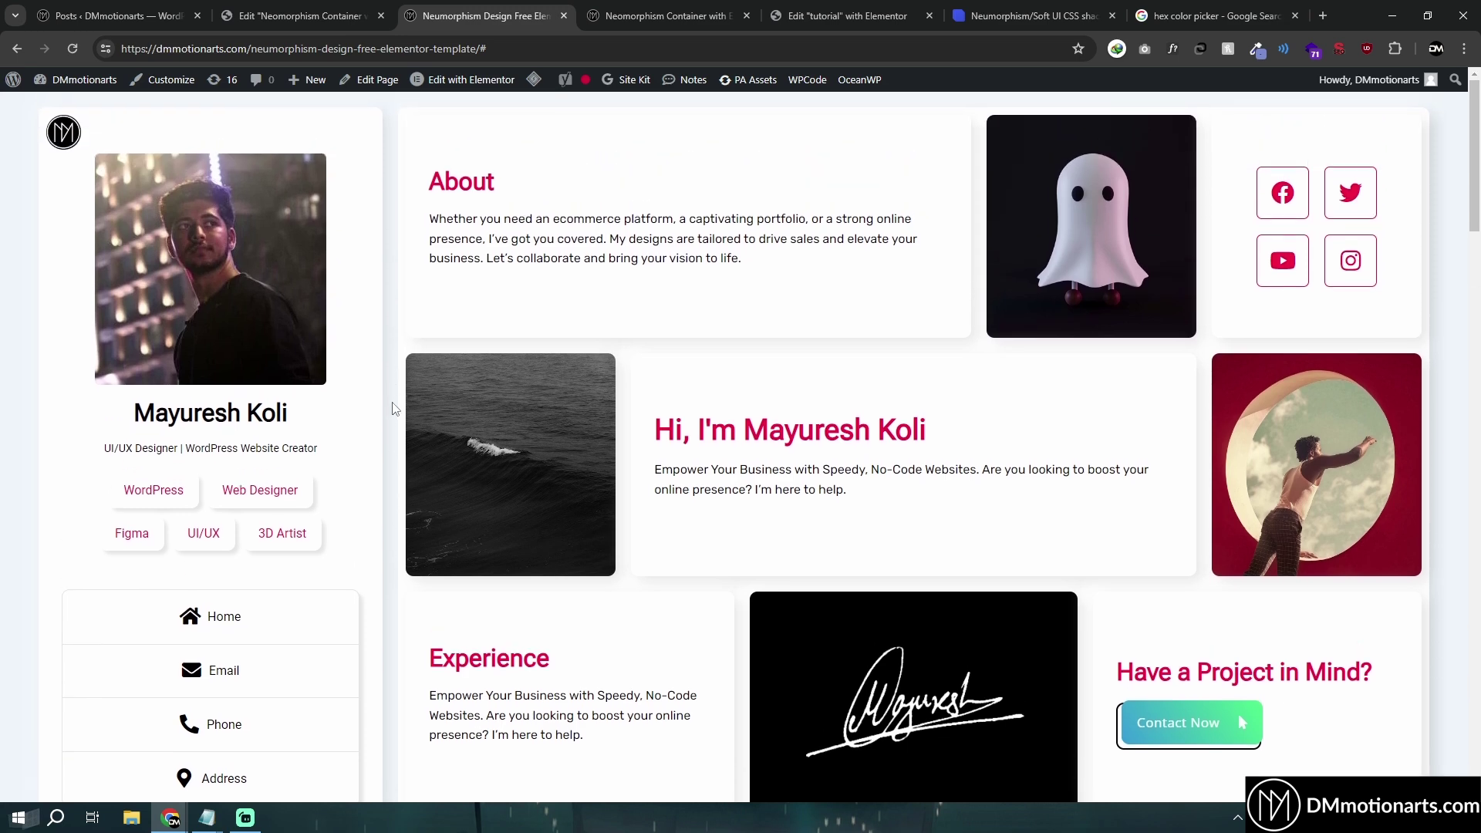